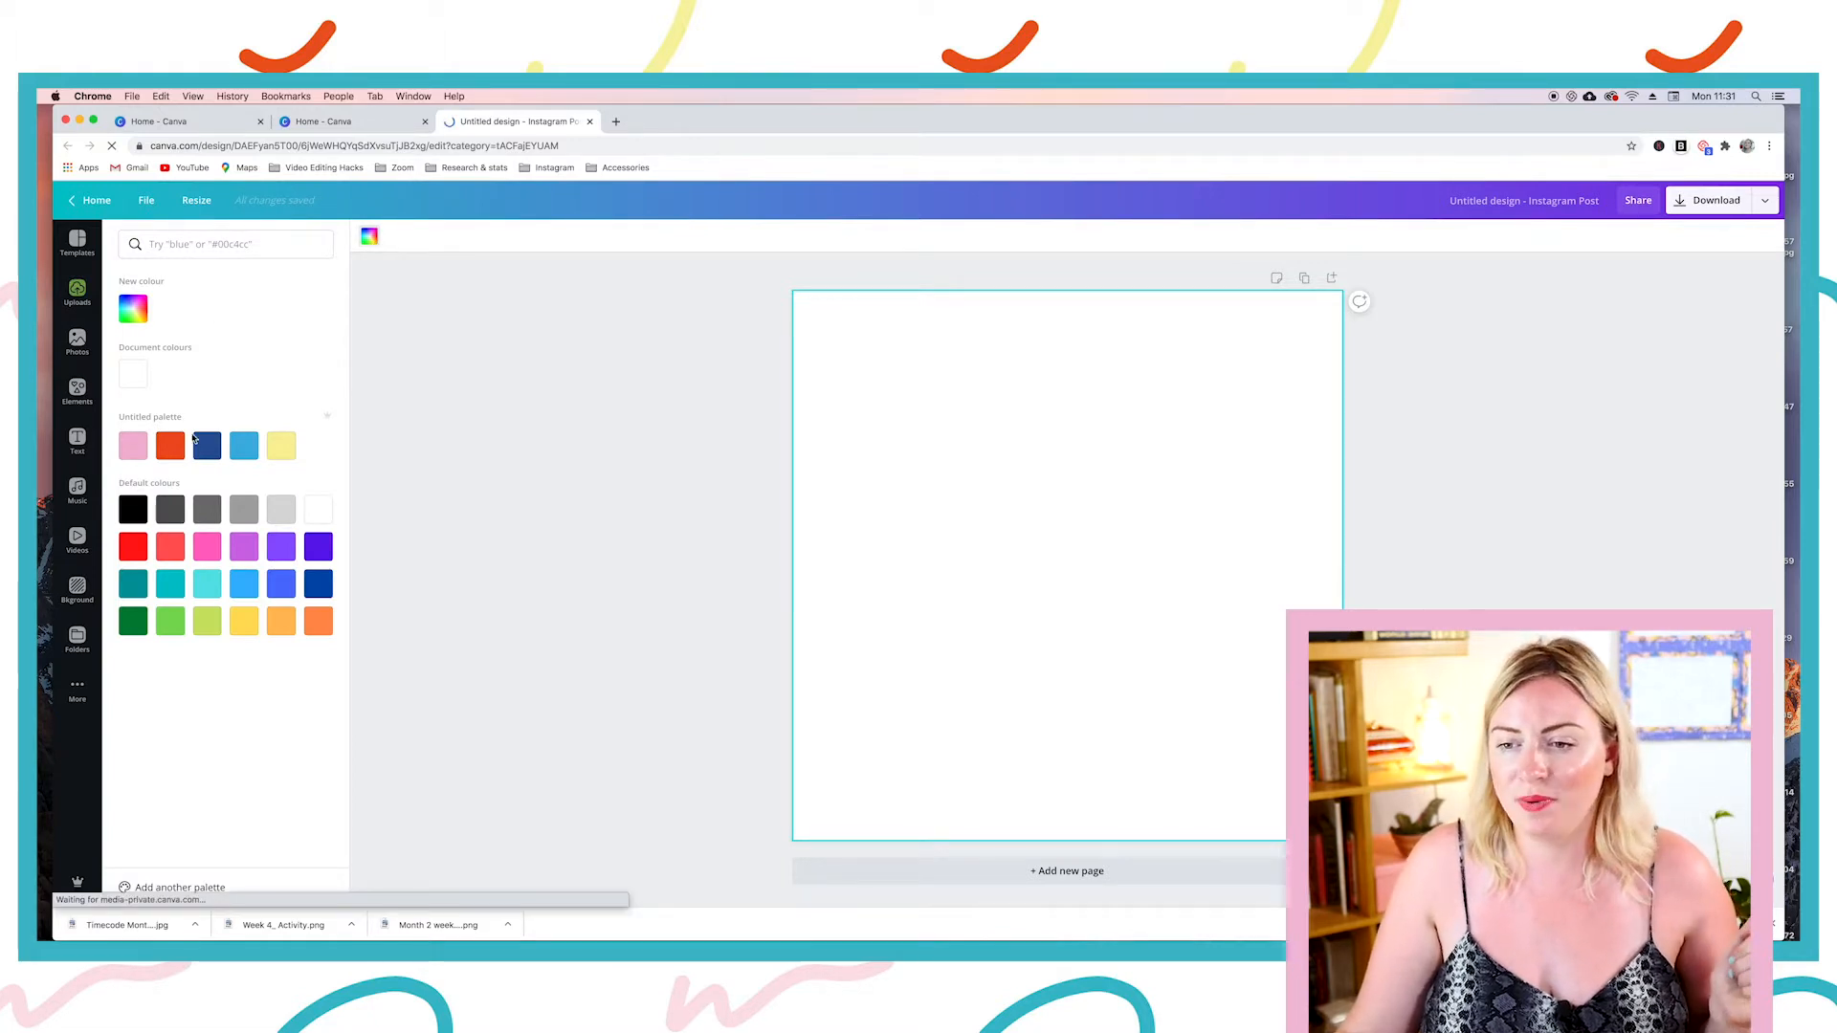
Step: Fill the blank page background with the light green from the default colours
{"action": "left_click", "coordinate": [171, 621]}
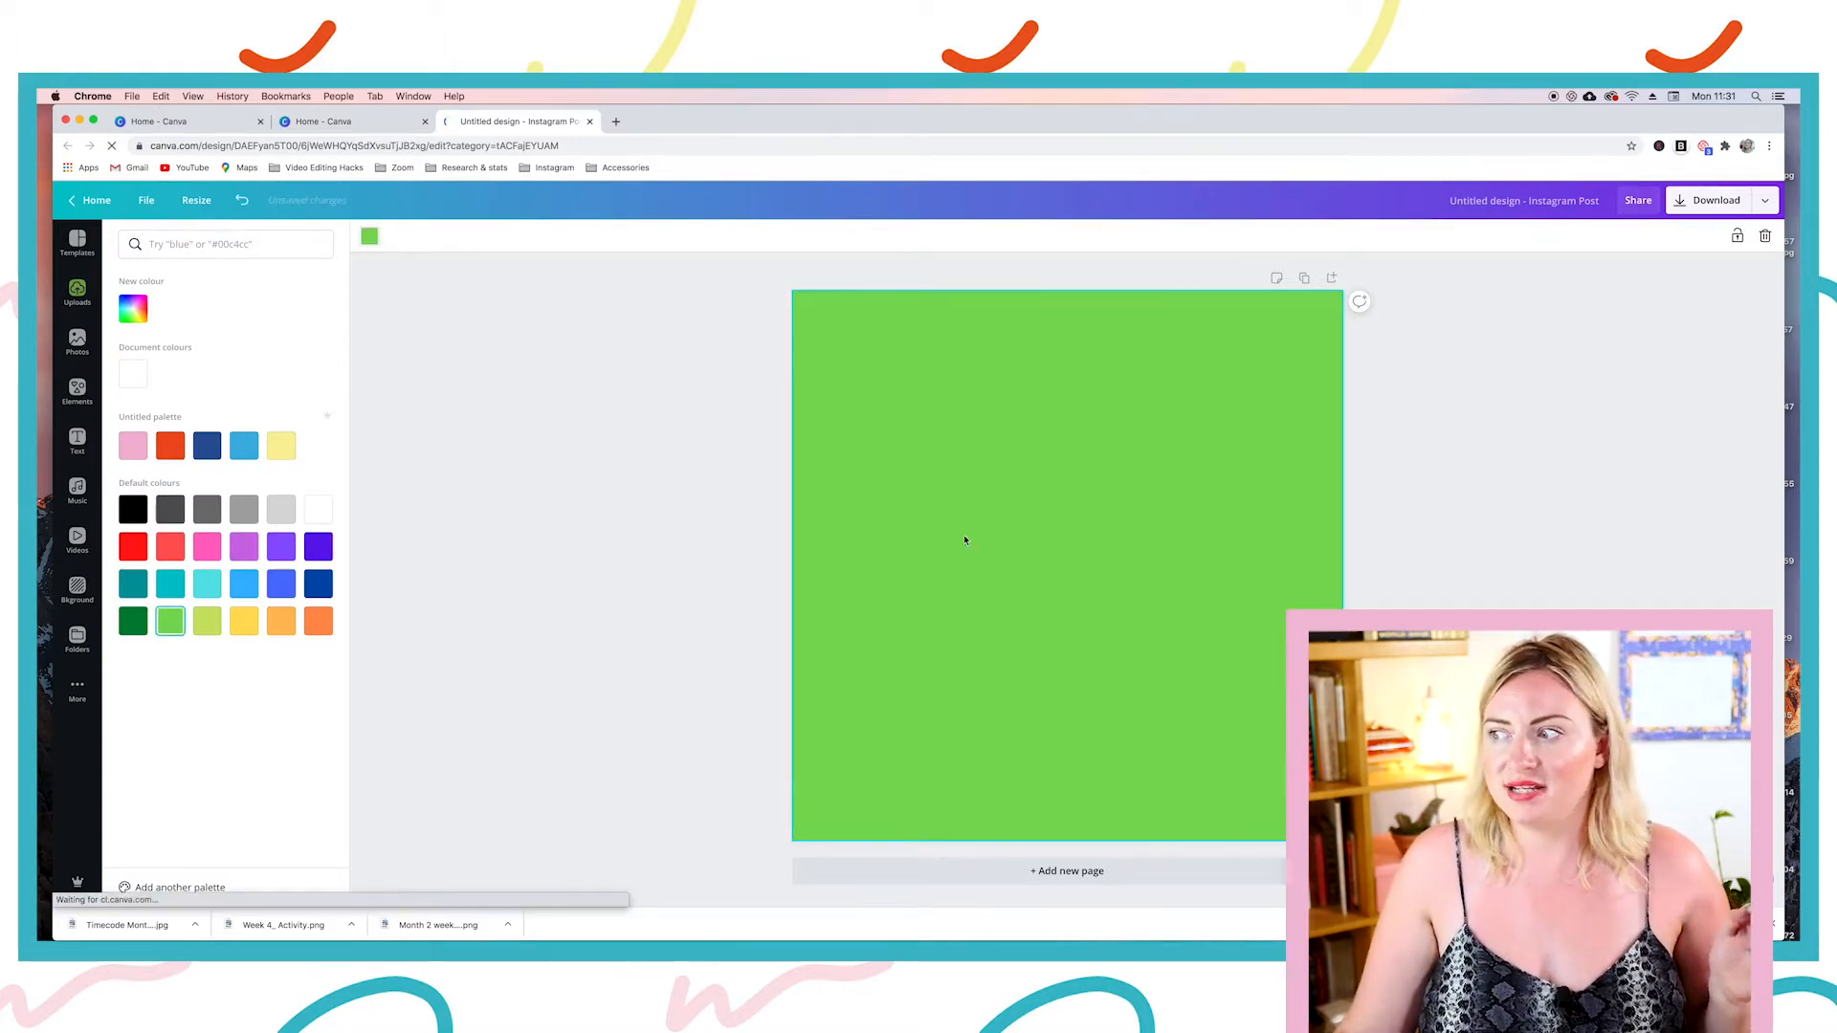
{"action": "left_click", "coordinate": [1575, 405]}
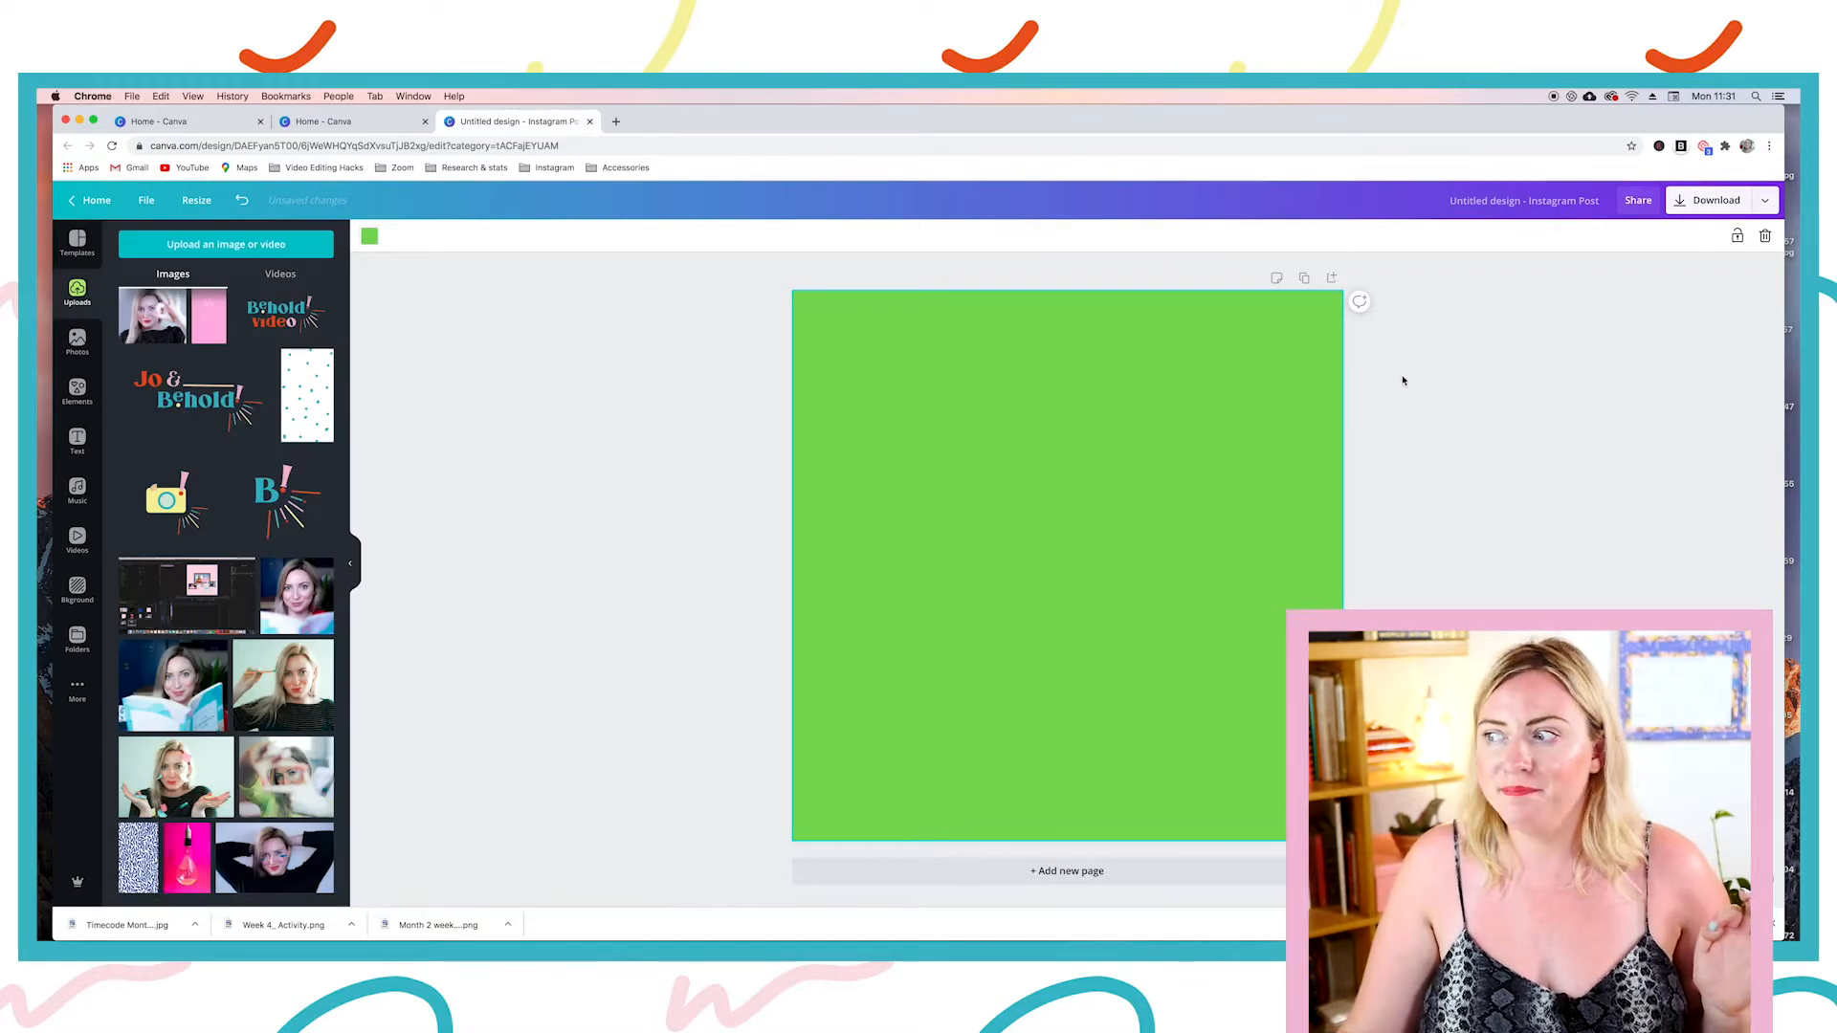
{"action": "left_click", "coordinate": [1453, 381]}
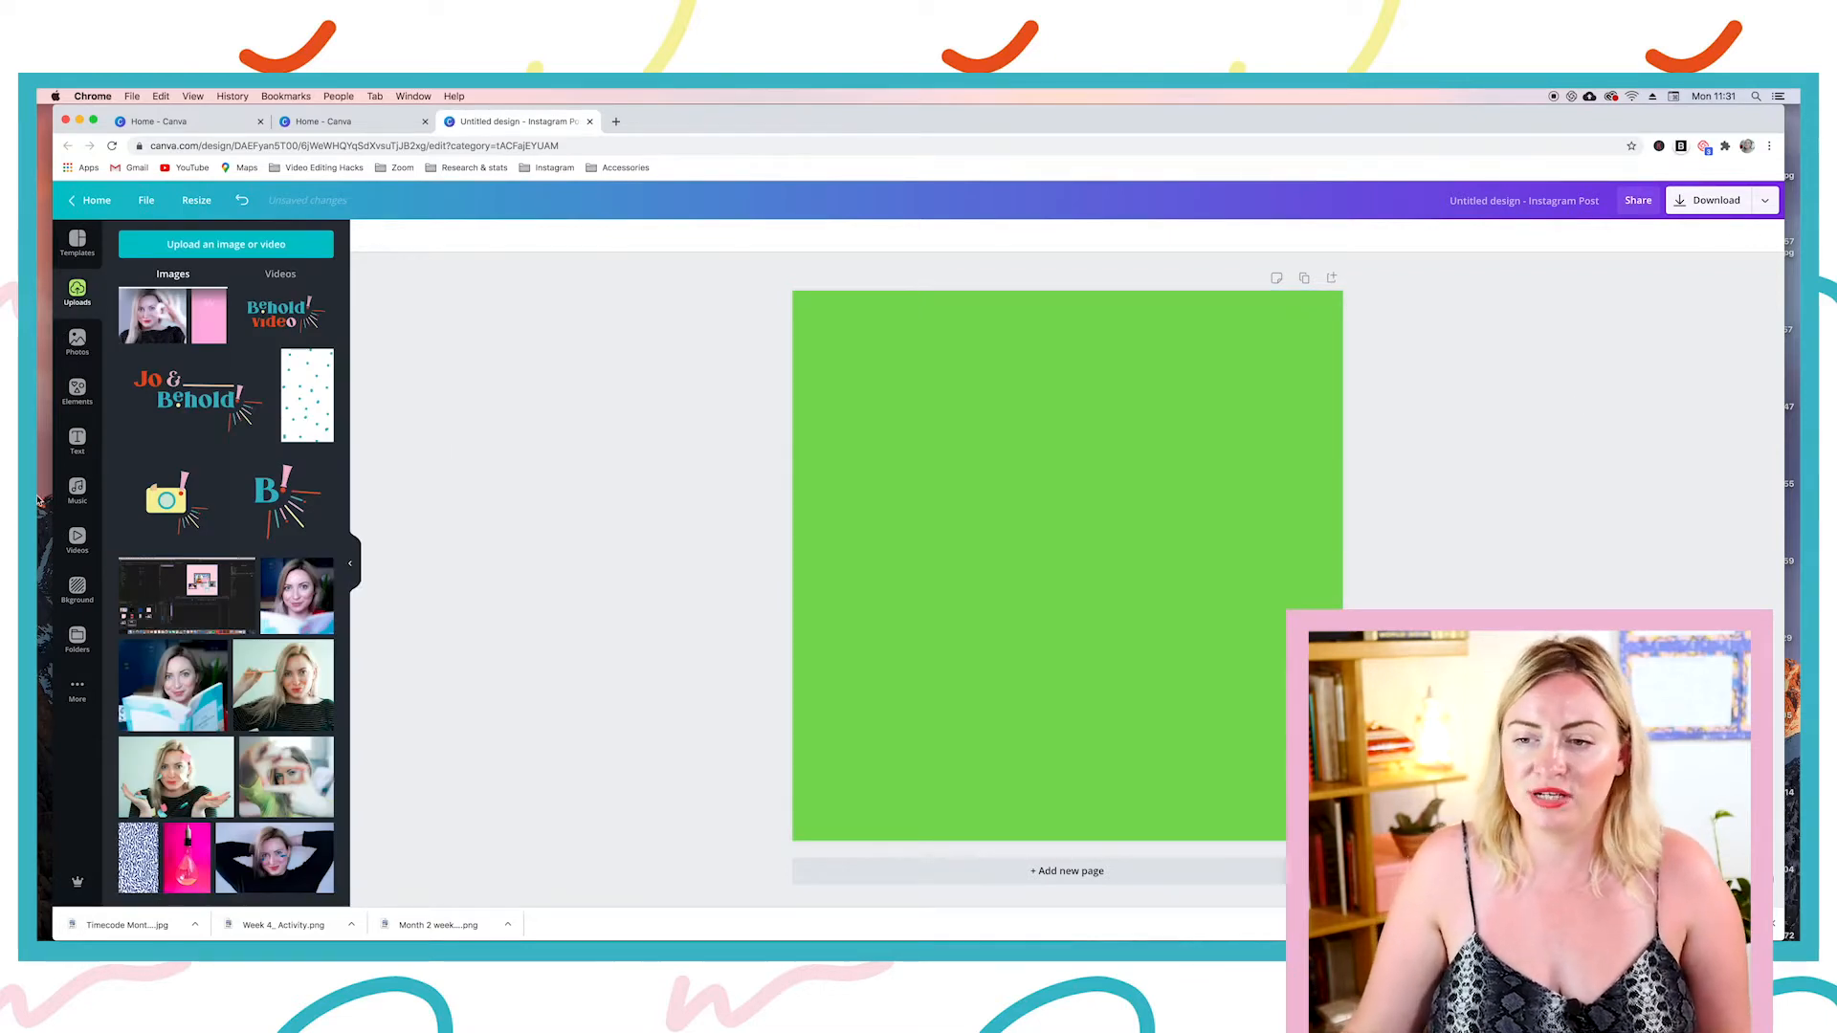
Step: Add the uploaded yellow camera illustration, enlarge it to nearly fill the page and centre it
{"action": "left_click", "coordinate": [166, 500]}
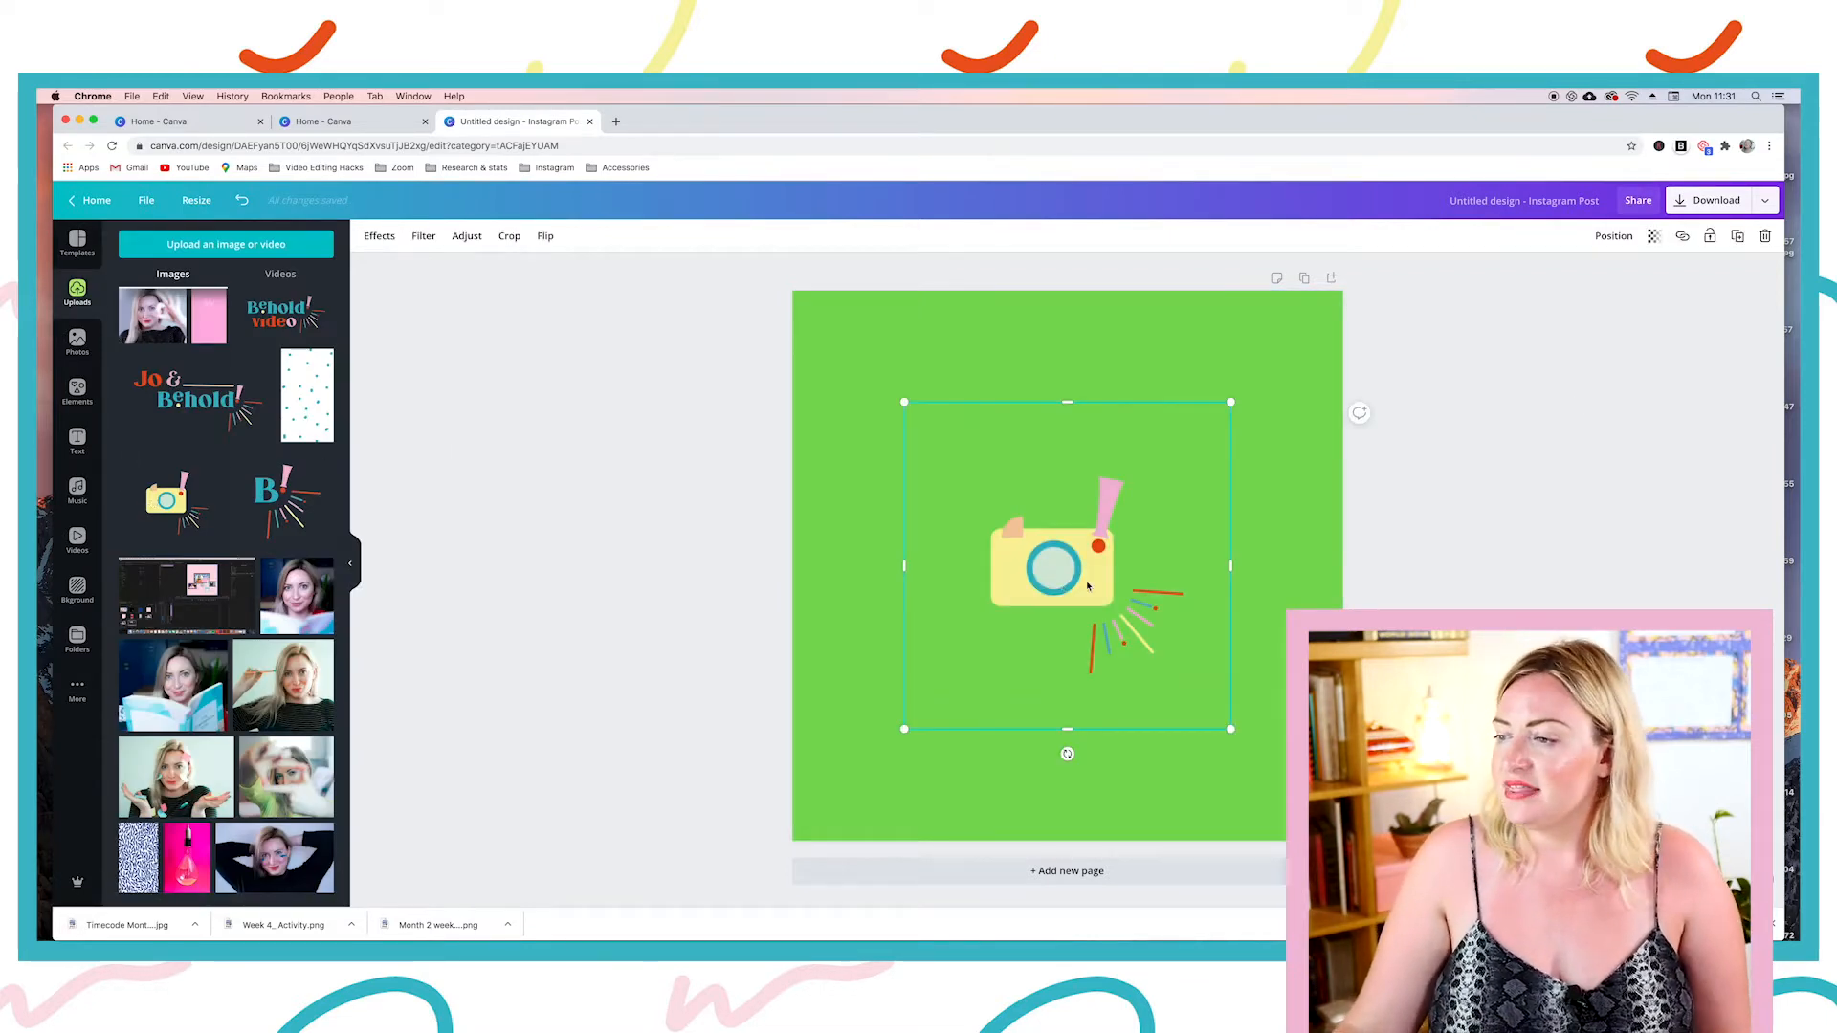
{"action": "left_click_drag", "start_coordinate": [1093, 569], "coordinate": [1101, 554]}
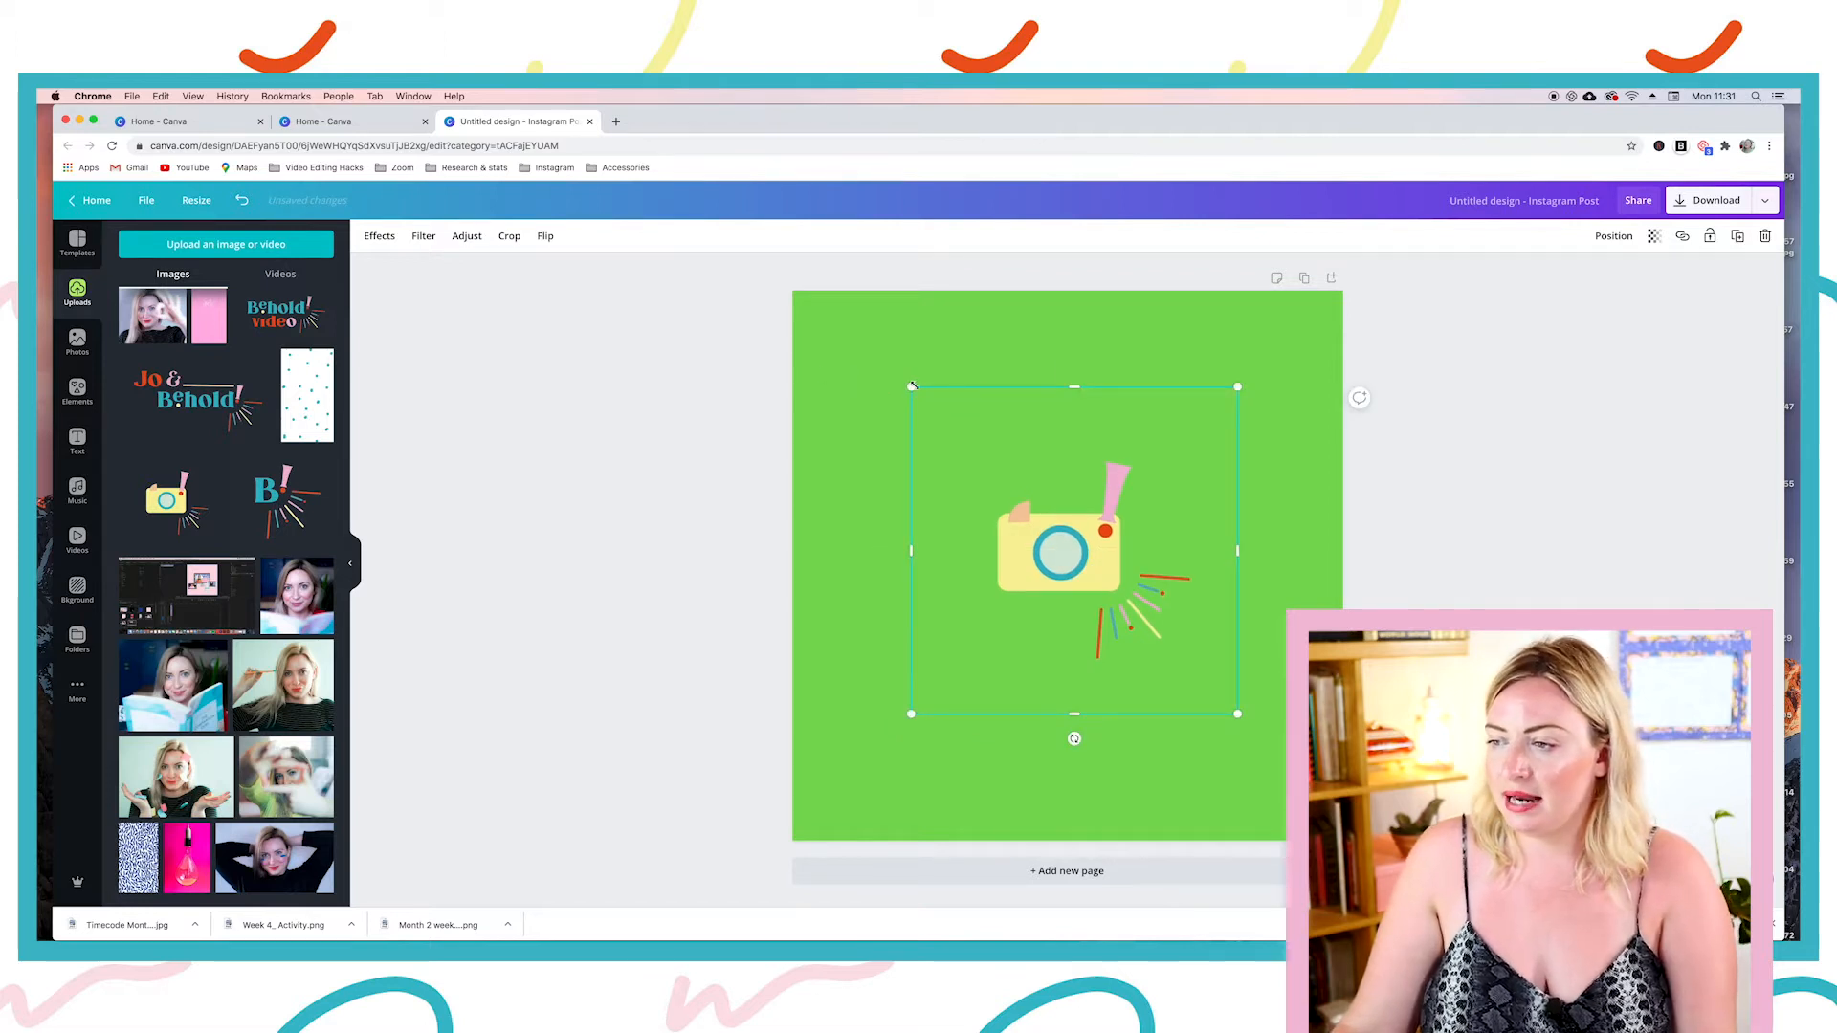
{"action": "left_click_drag", "start_coordinate": [912, 385], "coordinate": [855, 330]}
{"action": "left_click_drag", "start_coordinate": [1241, 714], "coordinate": [1333, 809]}
{"action": "left_click_drag", "start_coordinate": [1079, 595], "coordinate": [1053, 575]}
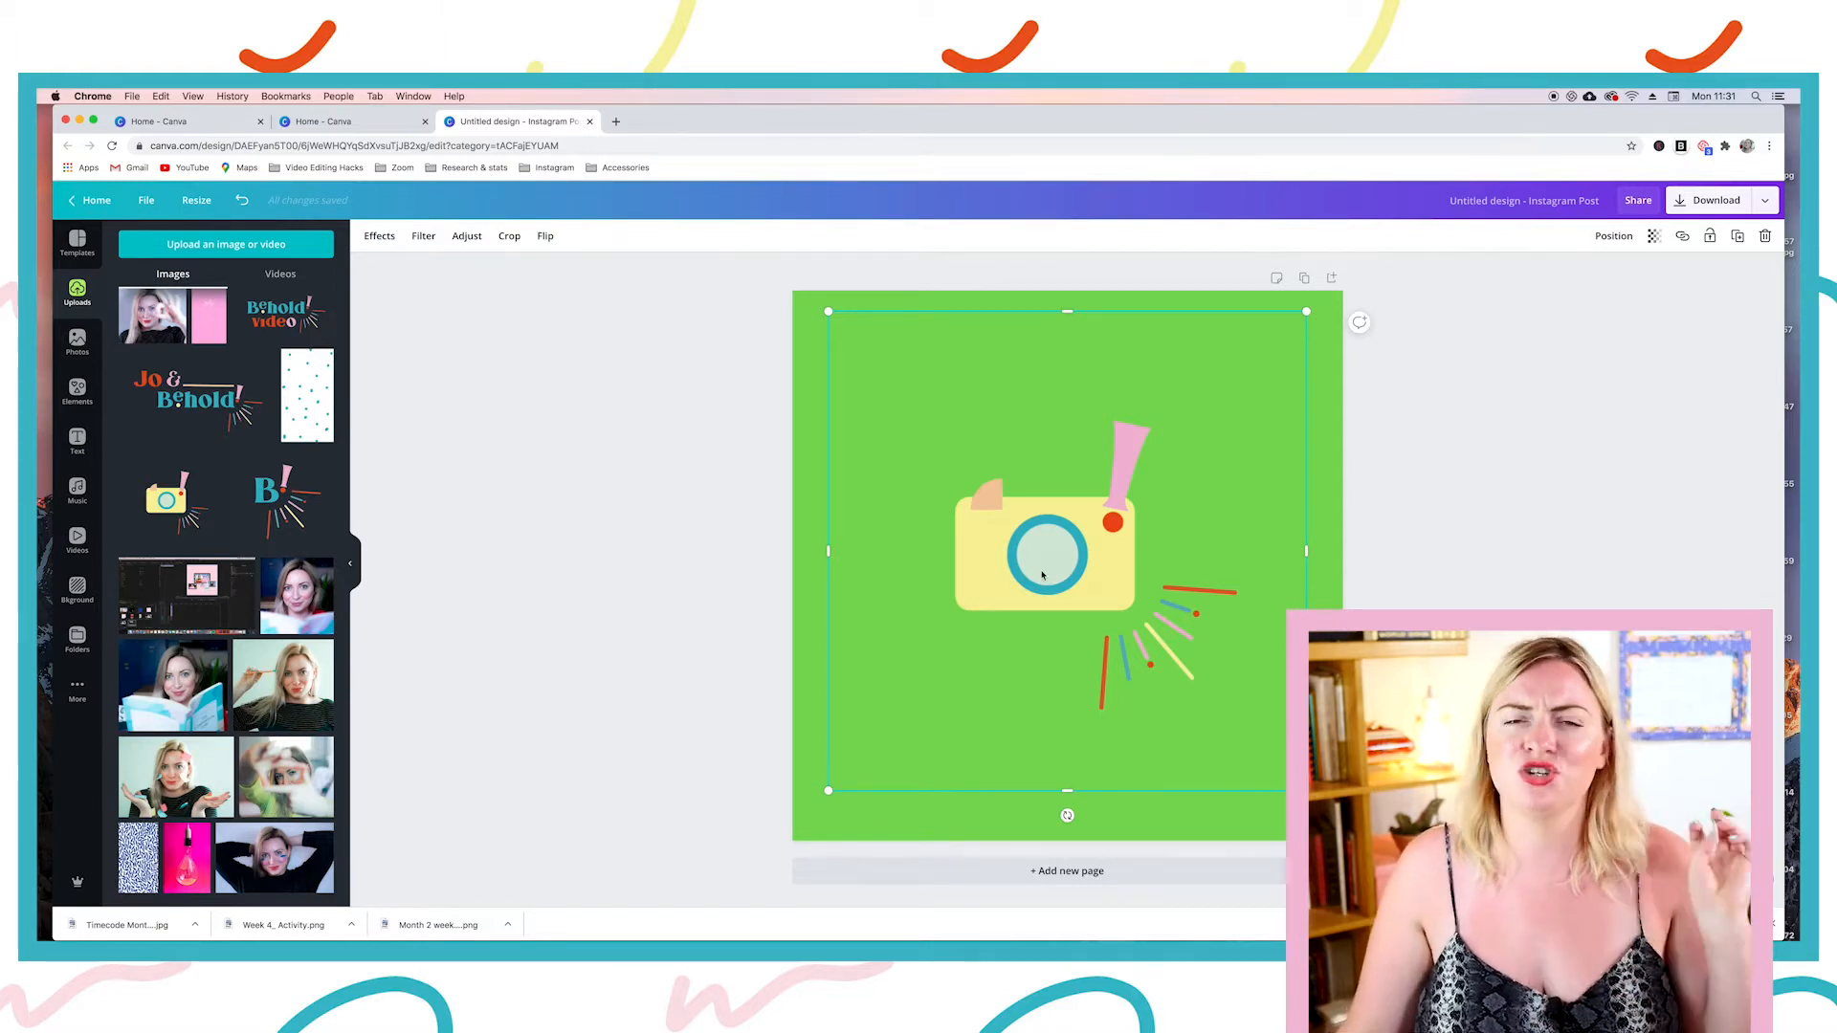
{"action": "left_click", "coordinate": [1447, 564]}
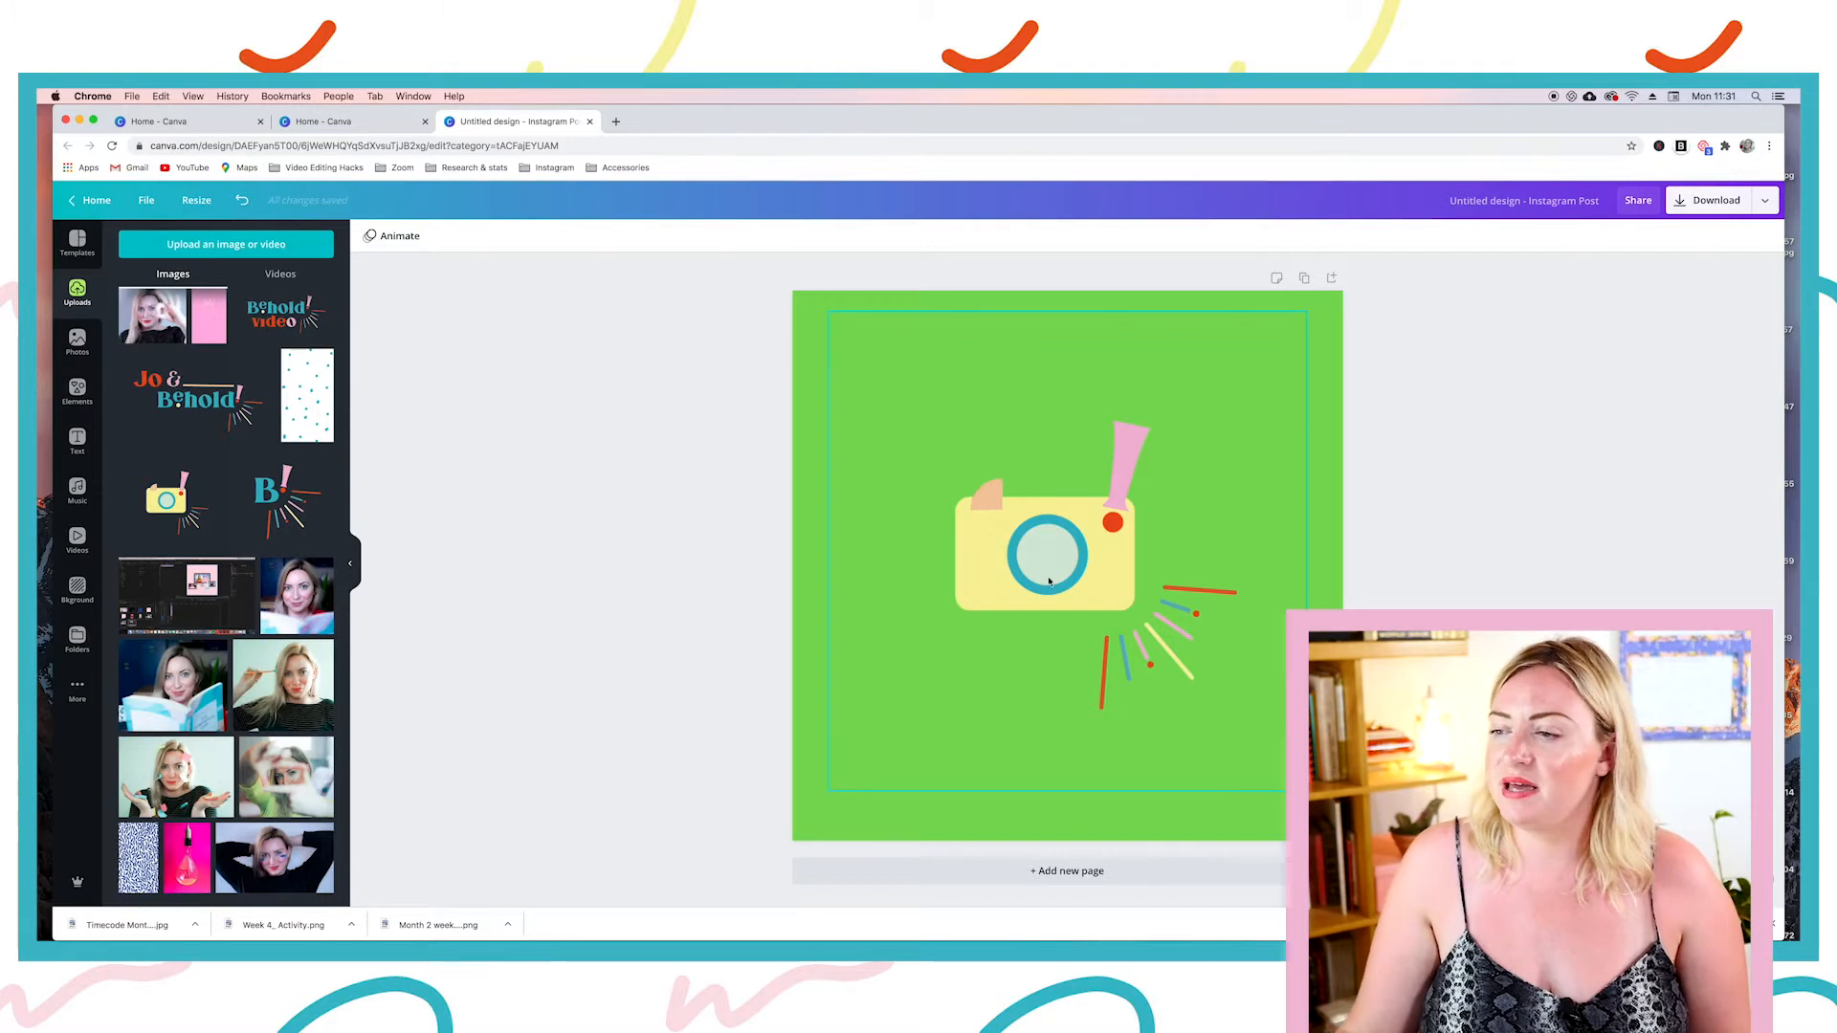
Step: Preview the page animations Scrapbook, Neon, Fade, Block, Rise, Pan, Stomp and Baseline, and apply Pop to the design
{"action": "left_click", "coordinate": [394, 235]}
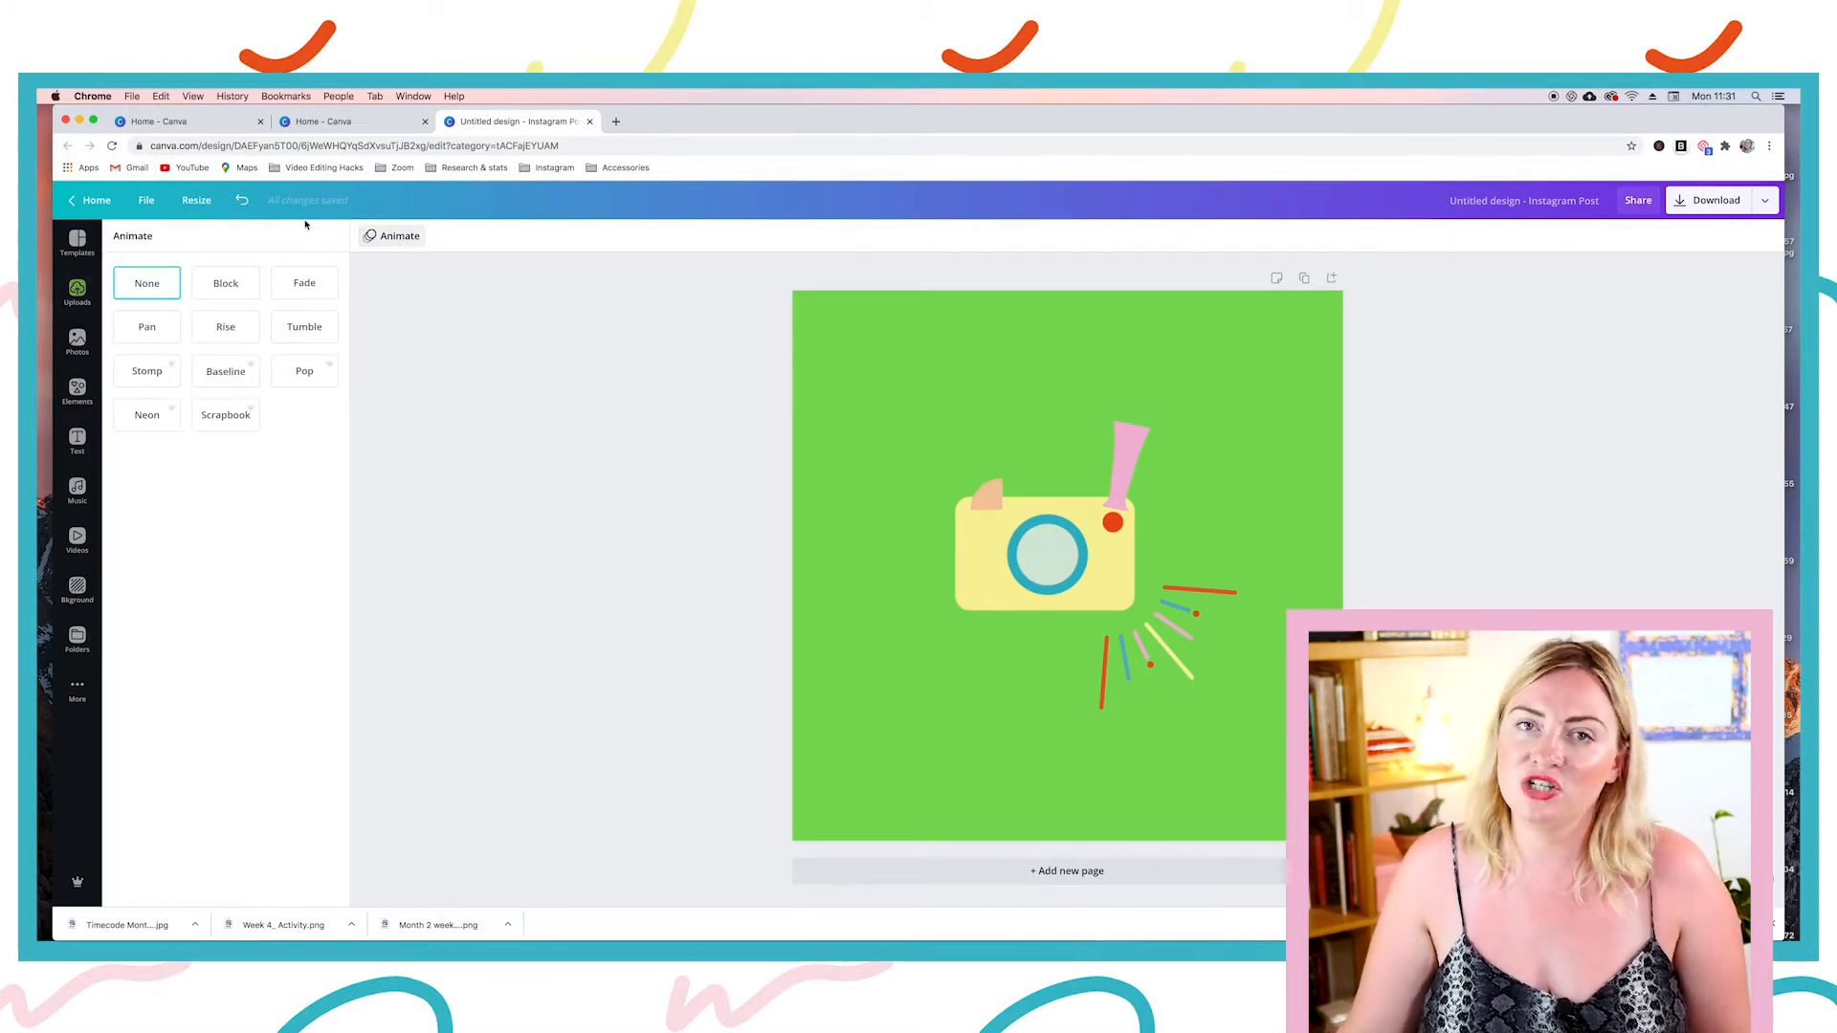
{"action": "left_click", "coordinate": [318, 372]}
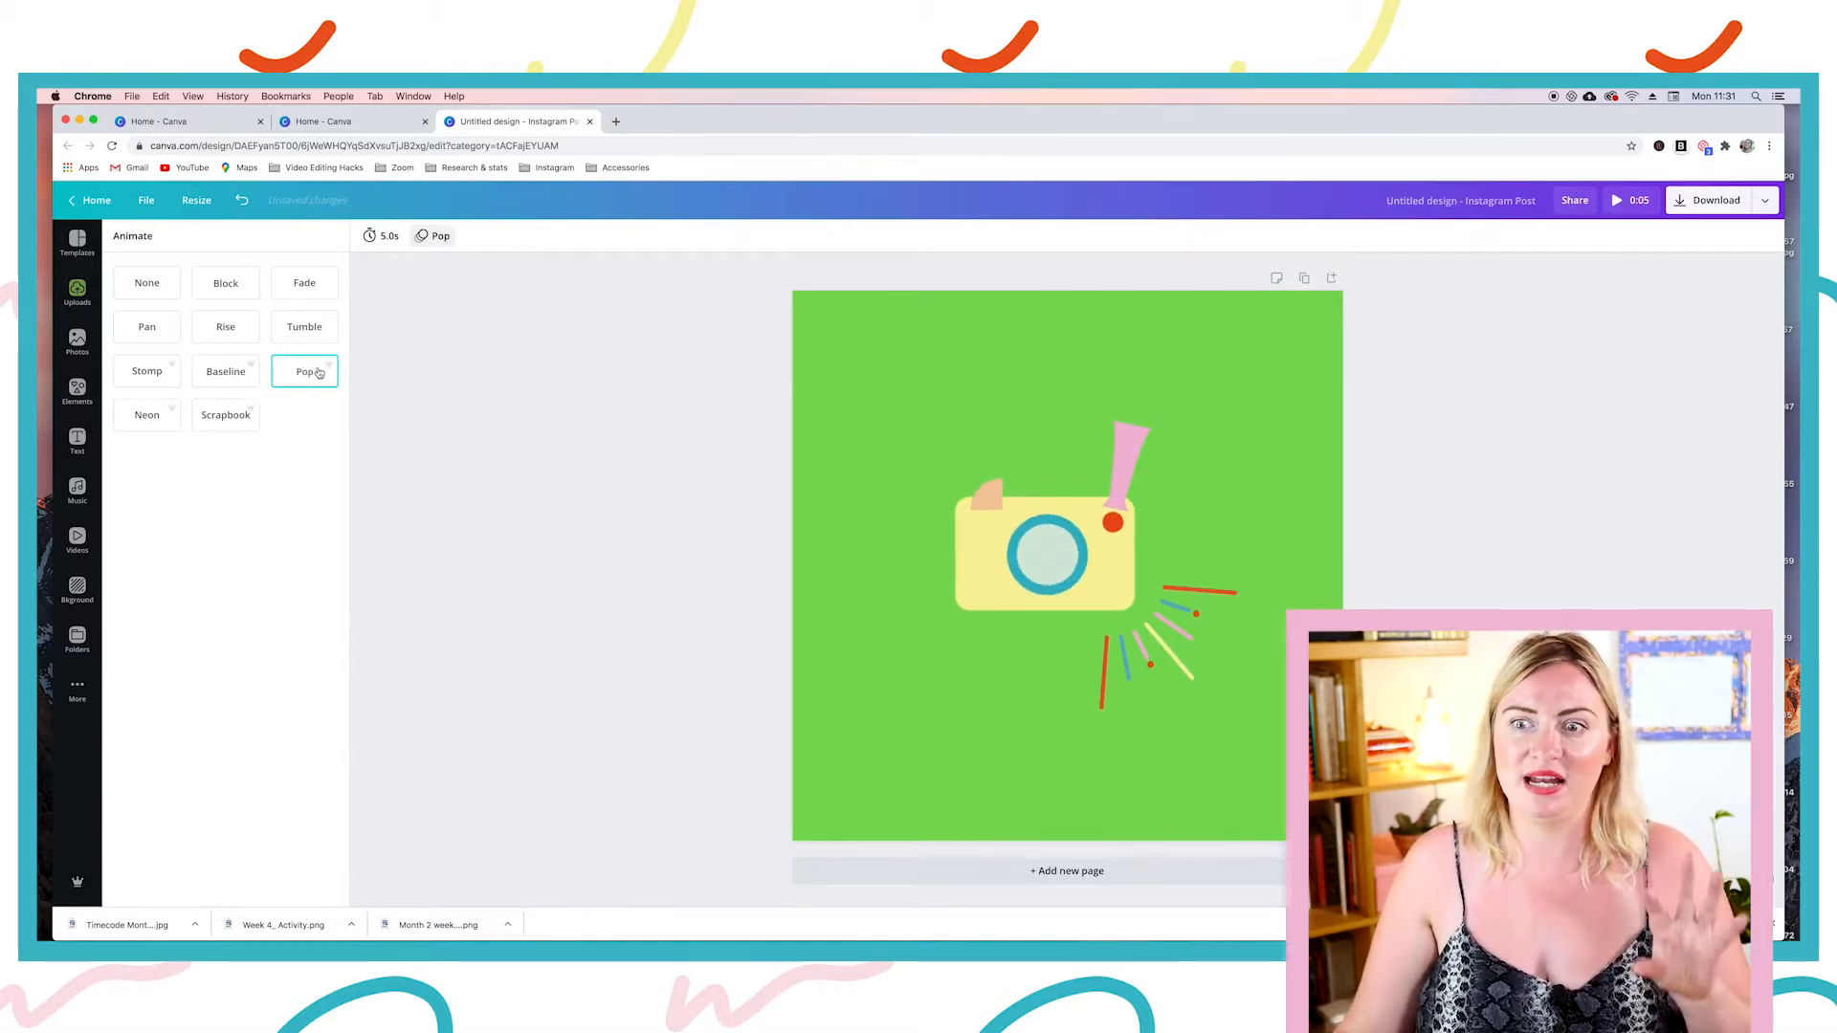
{"action": "left_click", "coordinate": [225, 416]}
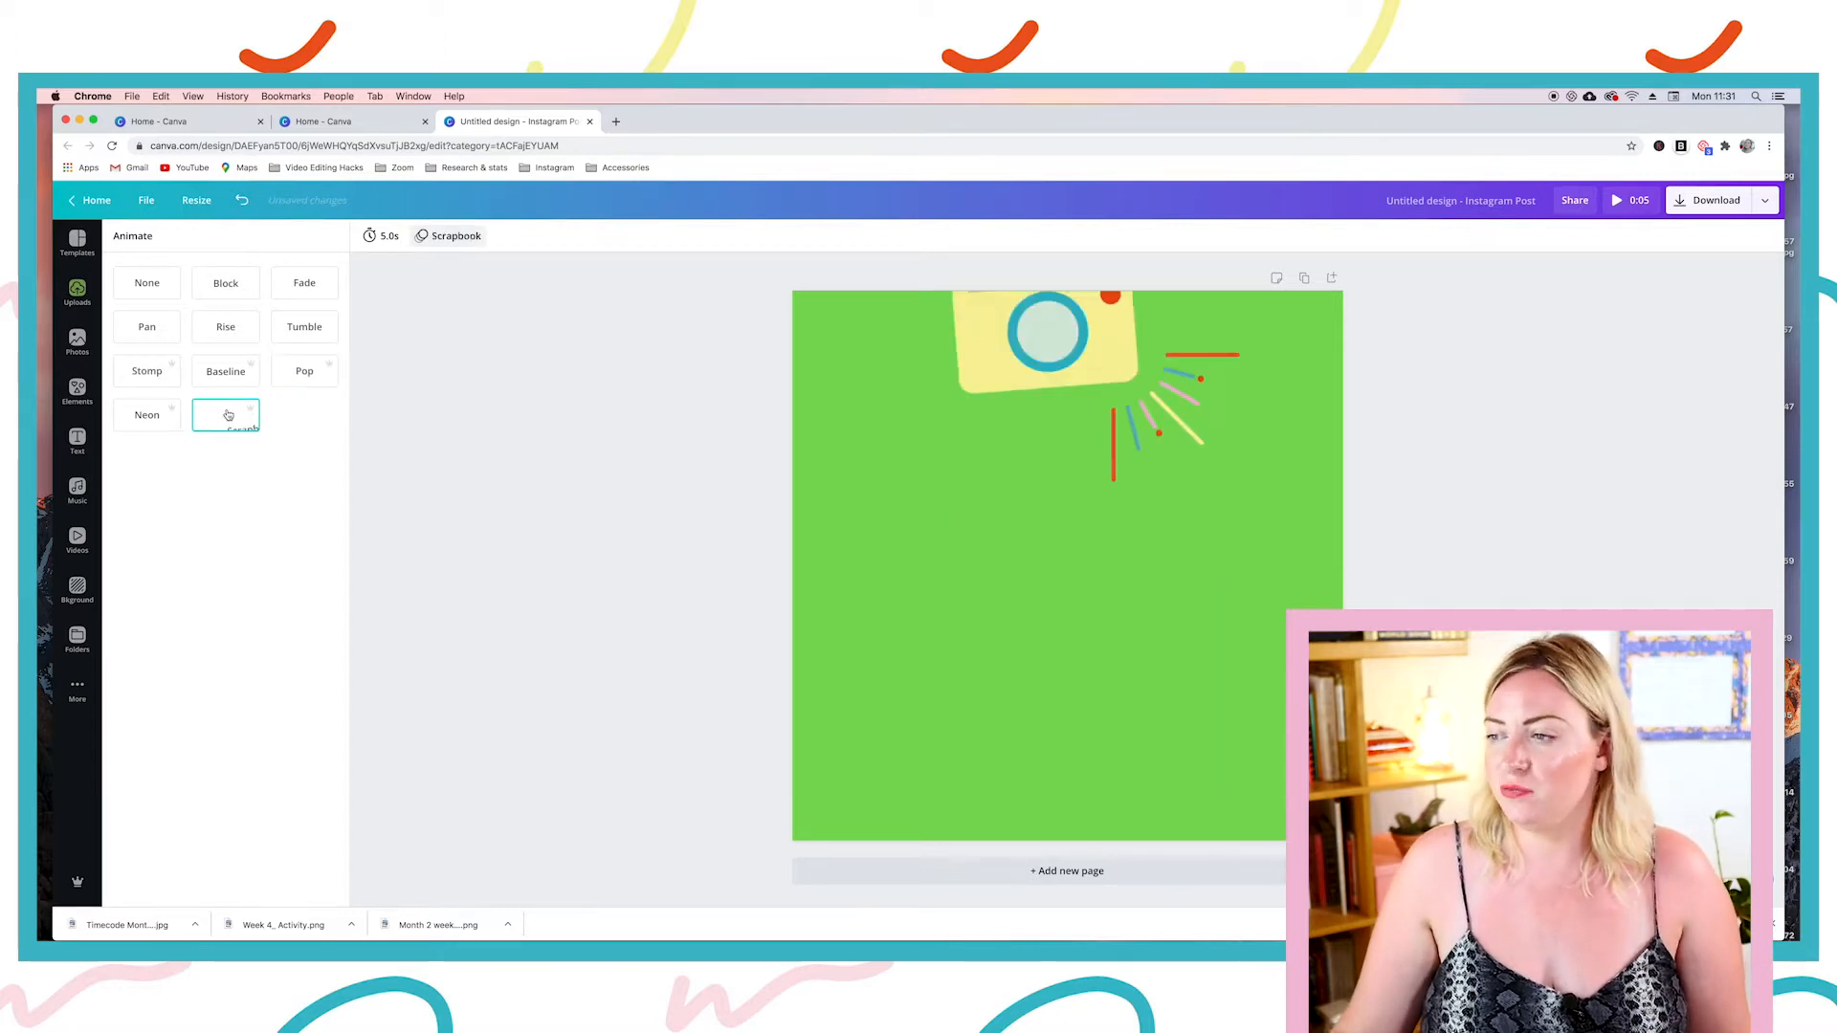
{"action": "left_click", "coordinate": [154, 426]}
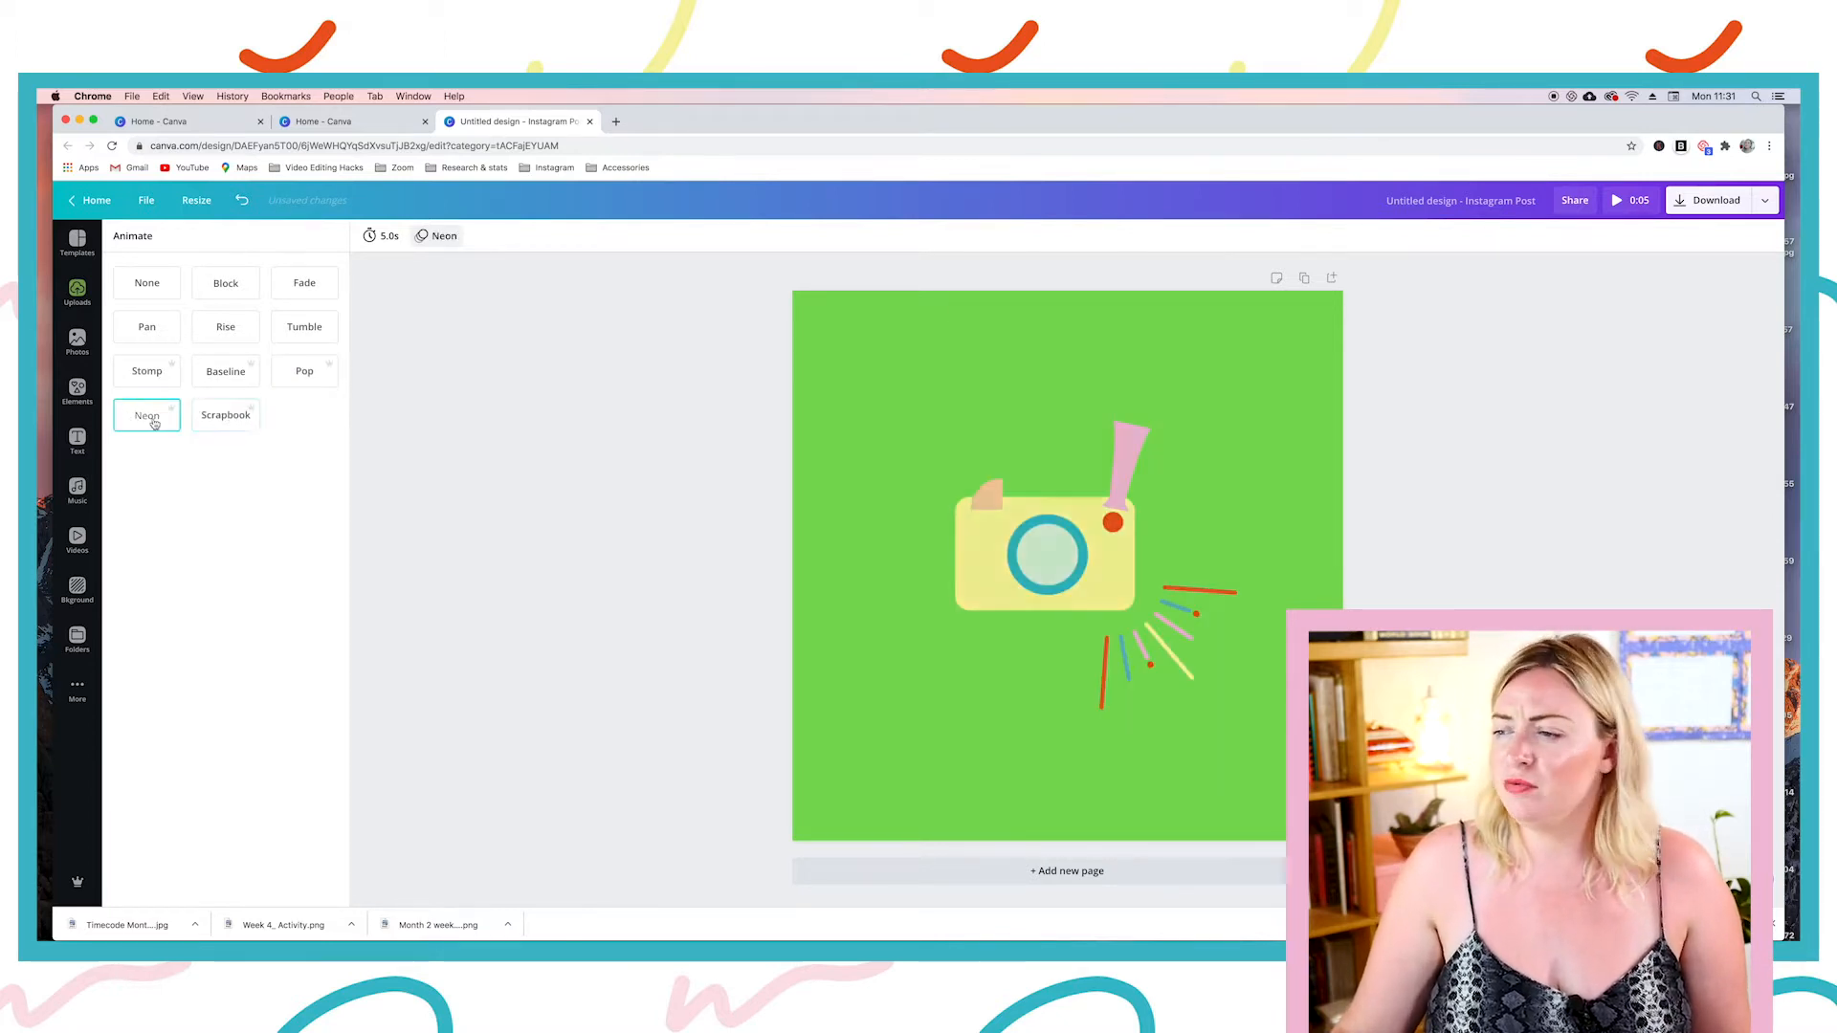
{"action": "left_click", "coordinate": [306, 290]}
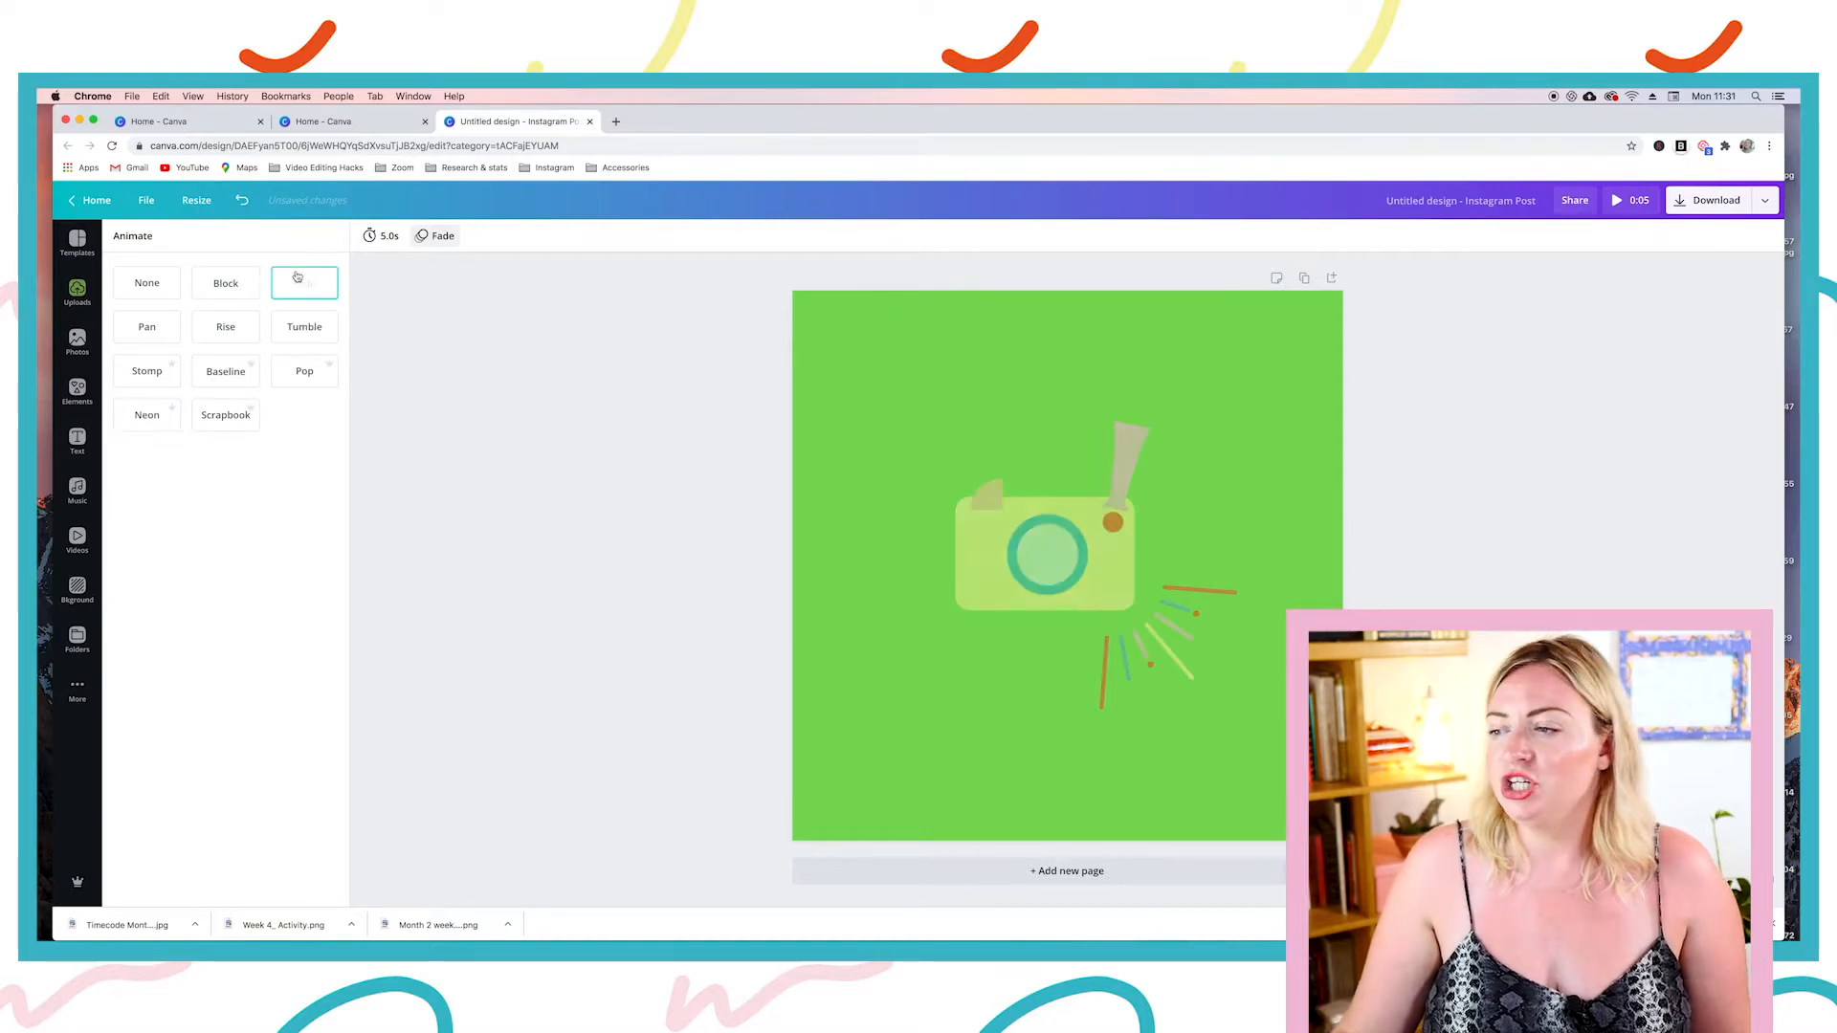
{"action": "left_click", "coordinate": [219, 282]}
{"action": "left_click", "coordinate": [218, 323]}
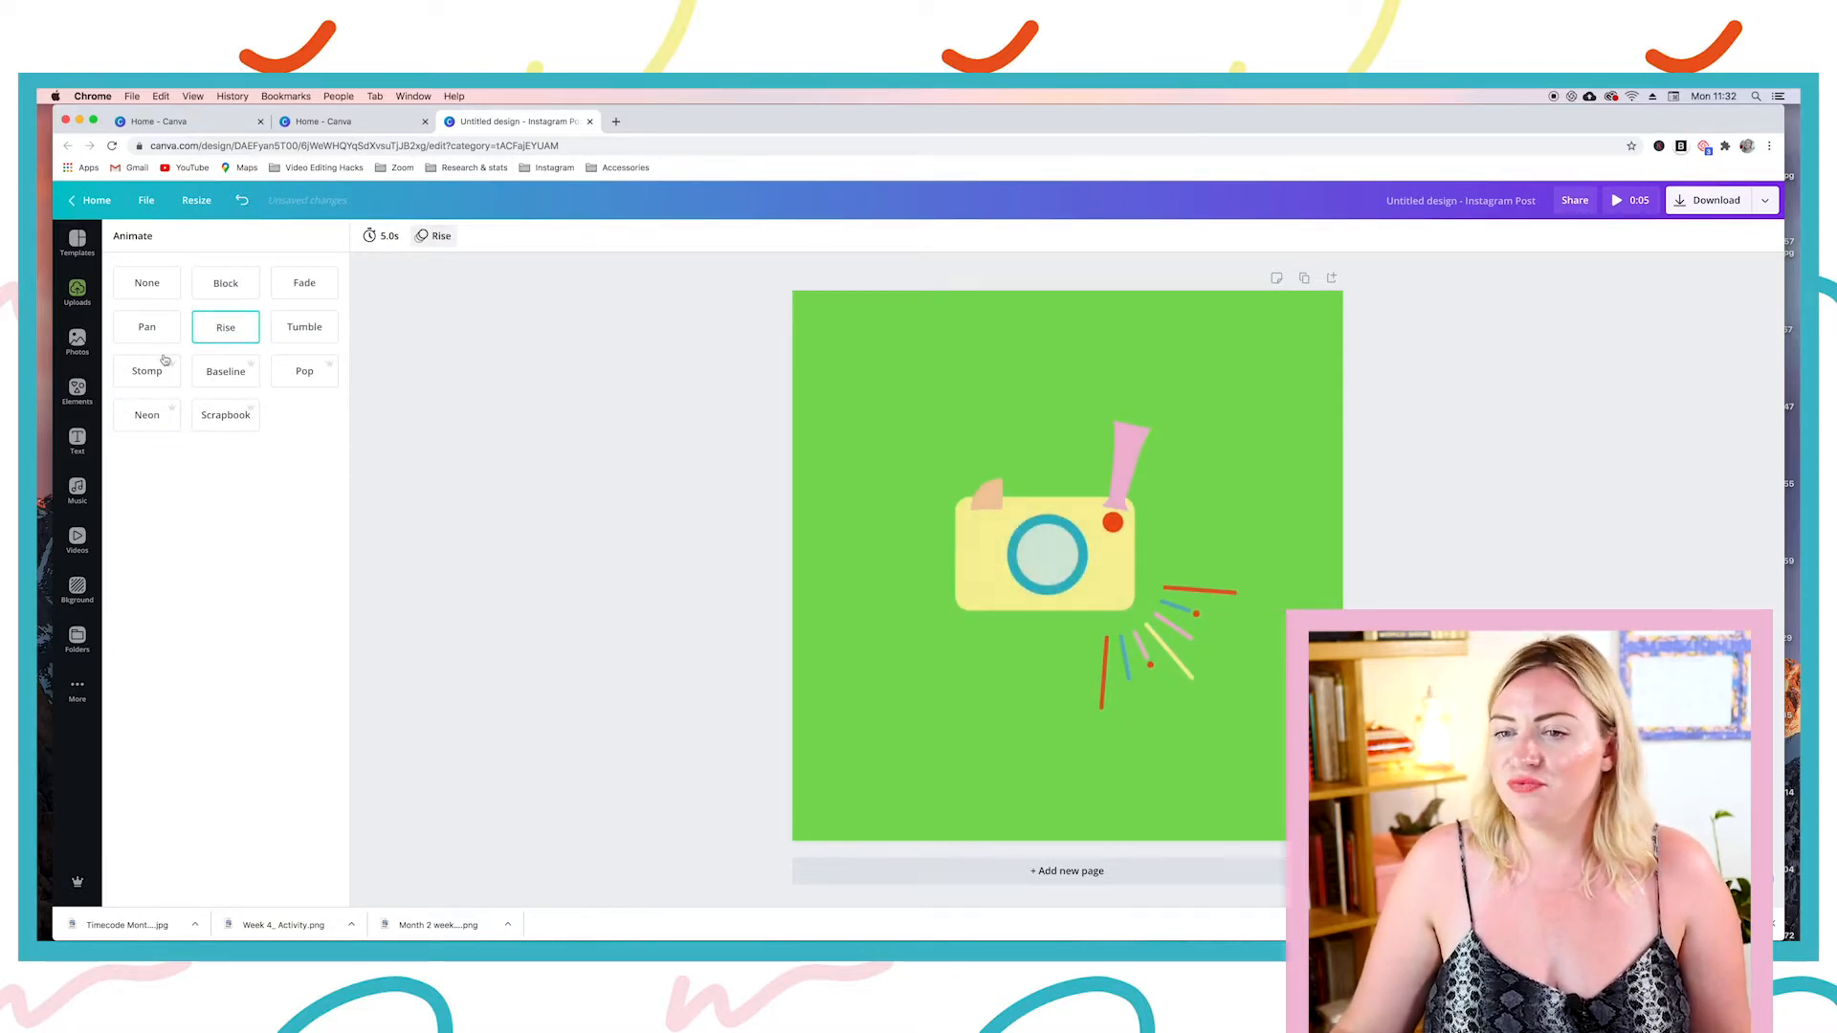
{"action": "left_click", "coordinate": [148, 328]}
{"action": "left_click", "coordinate": [153, 374]}
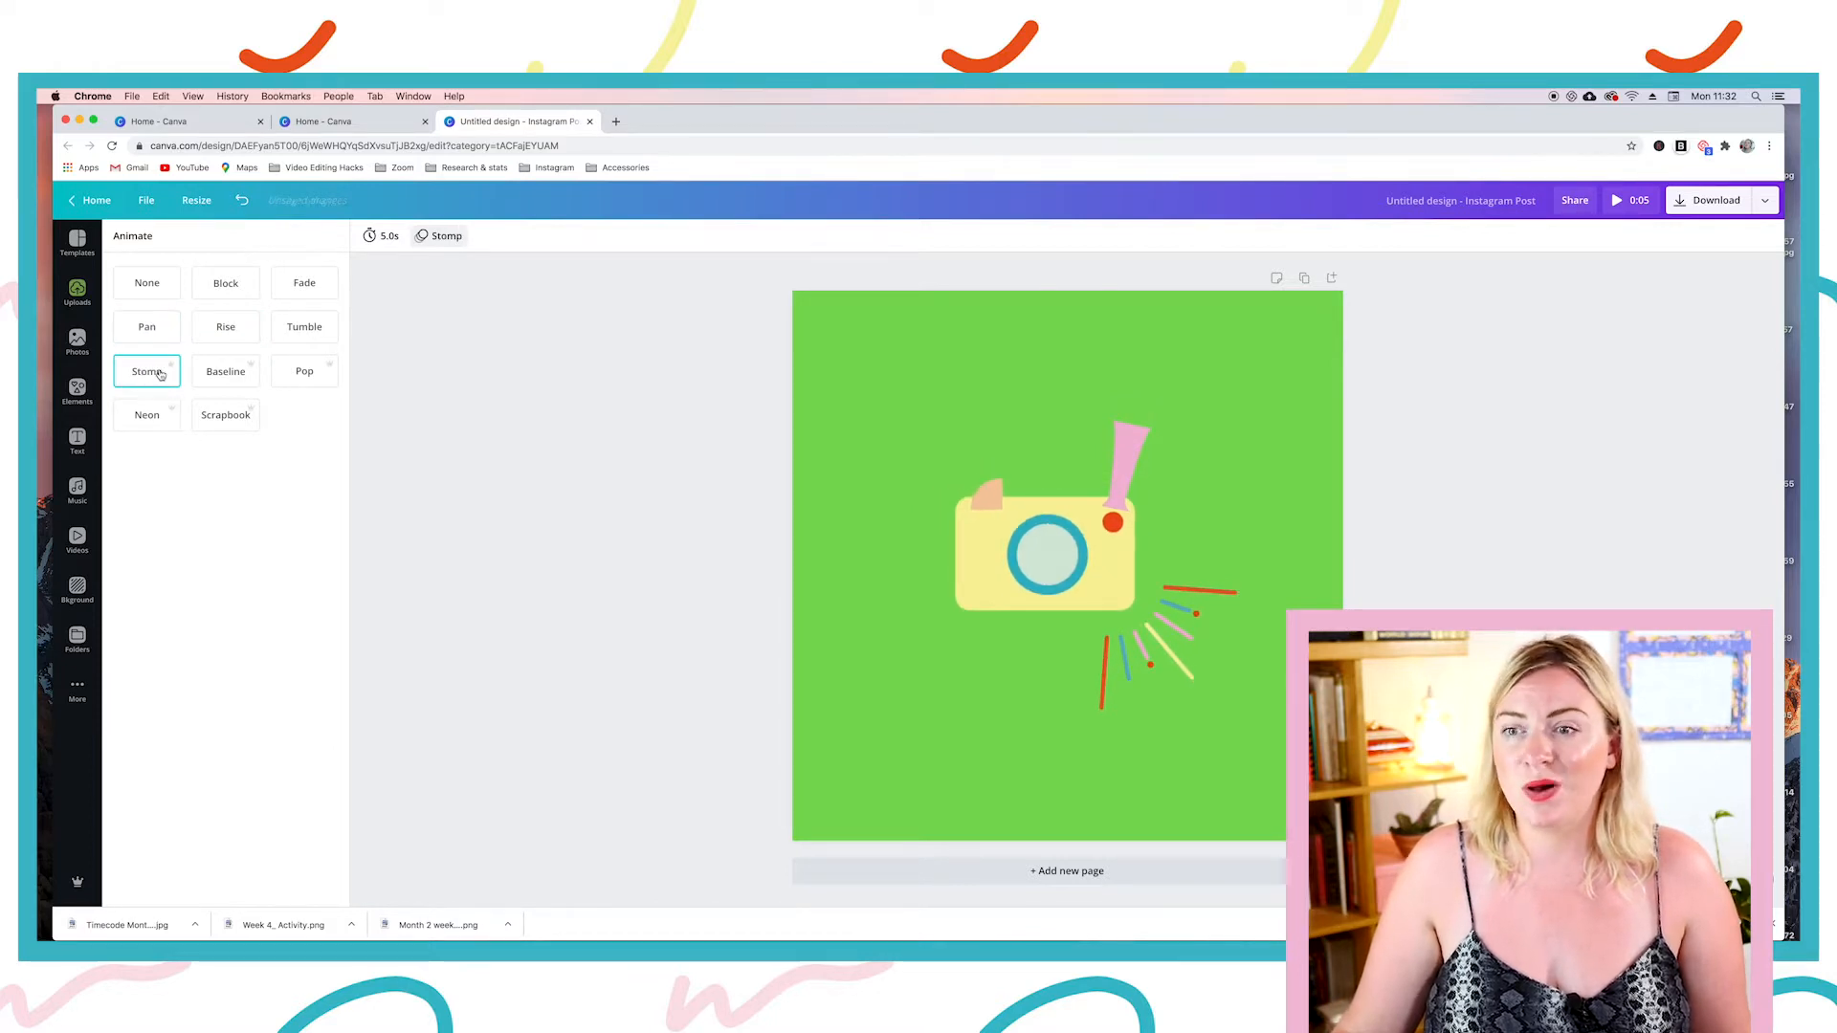
{"action": "left_click", "coordinate": [300, 371]}
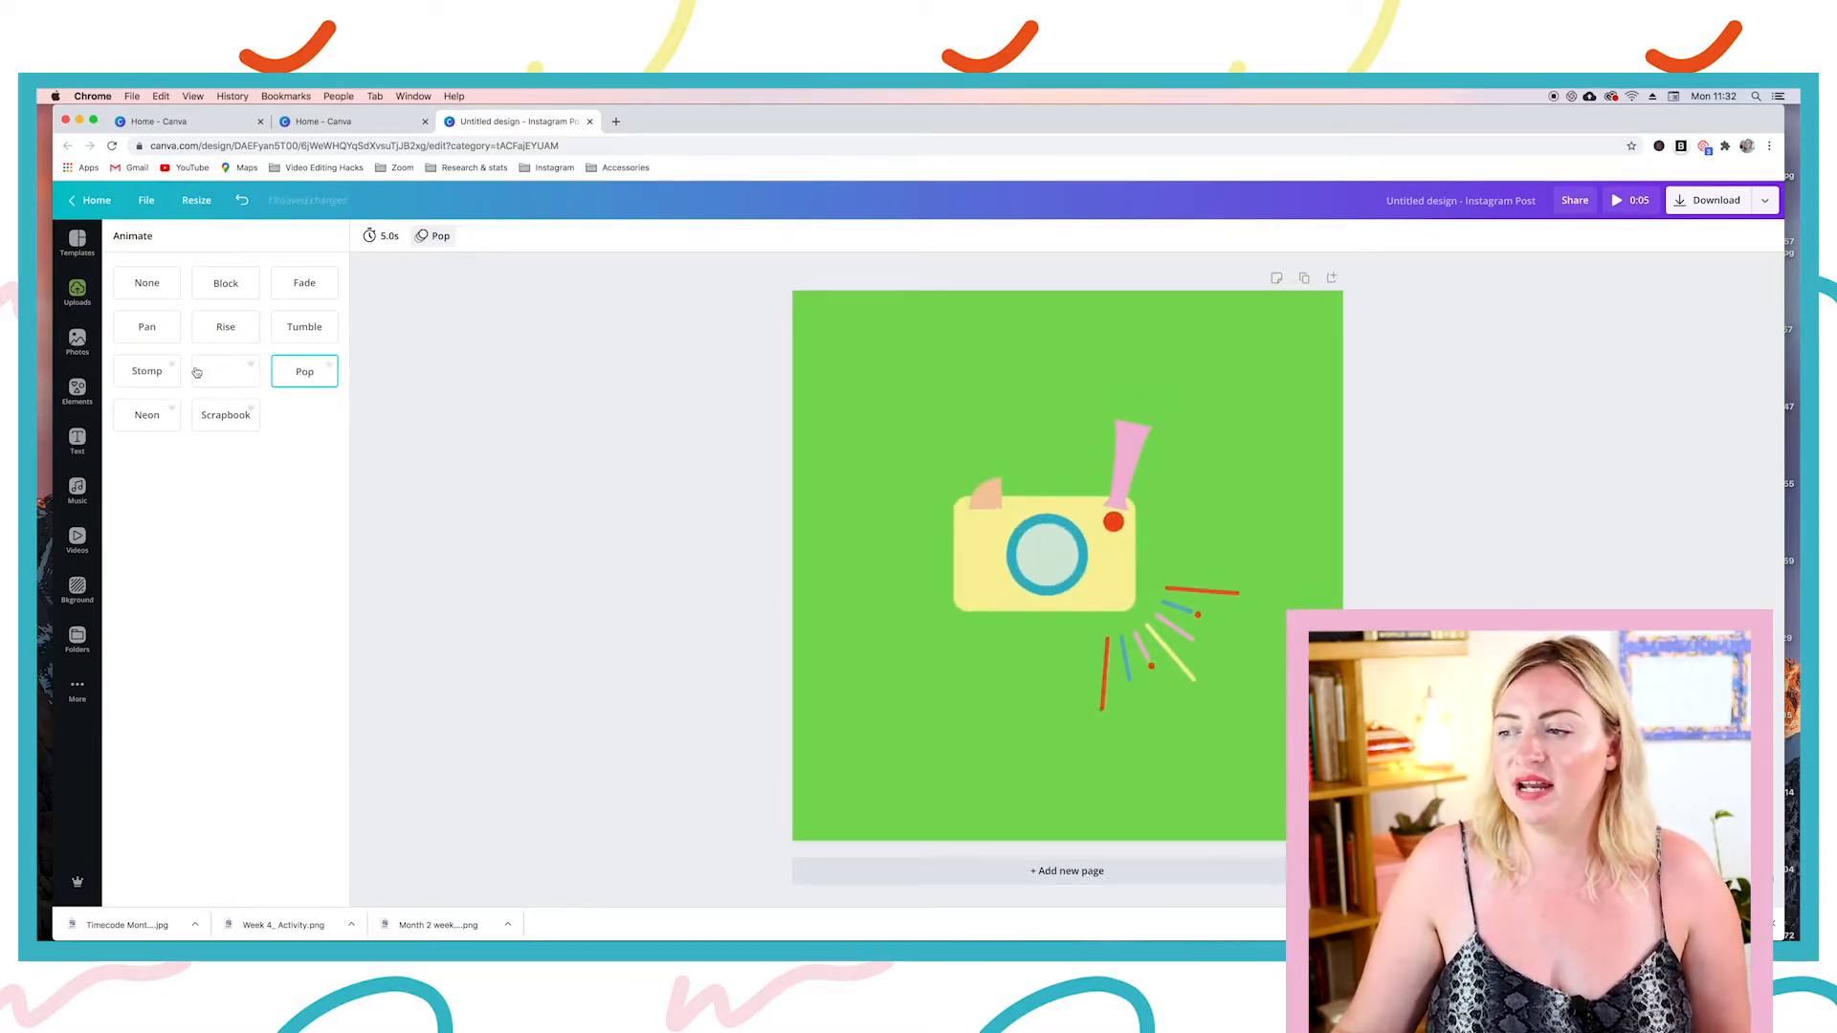
{"action": "left_click", "coordinate": [212, 371]}
{"action": "left_click", "coordinate": [306, 379]}
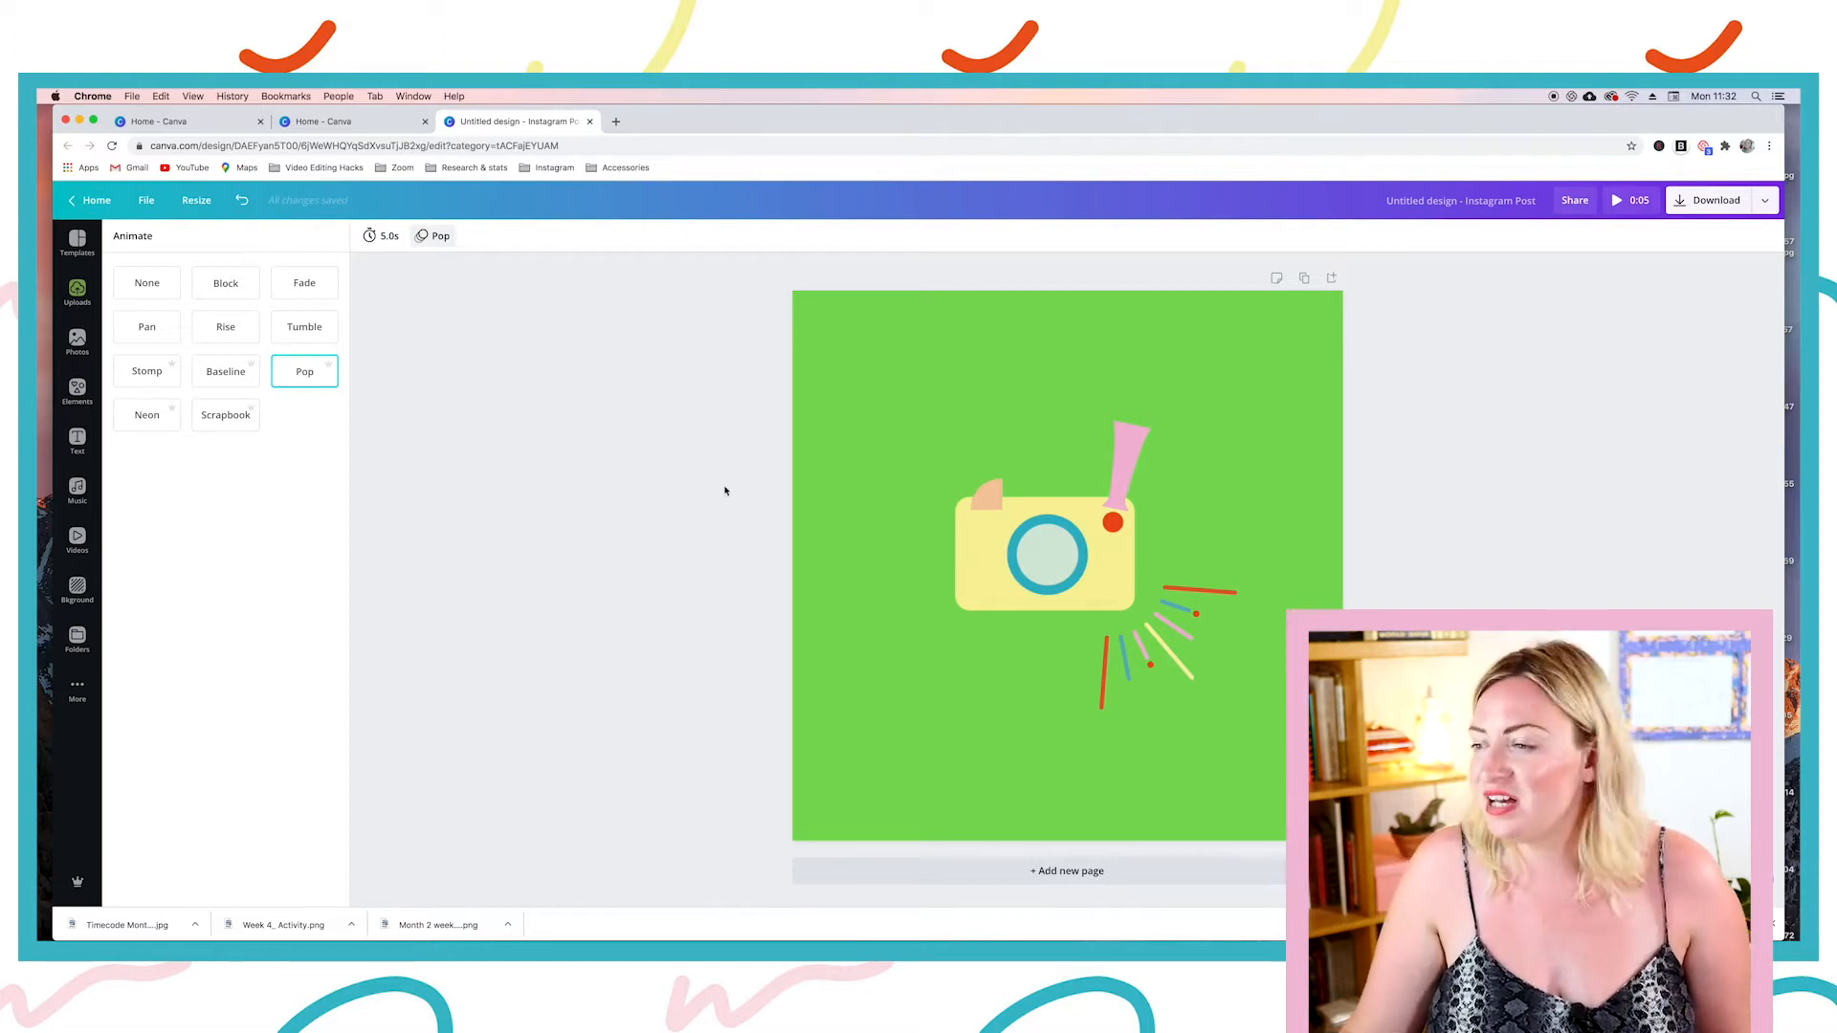
{"action": "left_click", "coordinate": [1442, 359]}
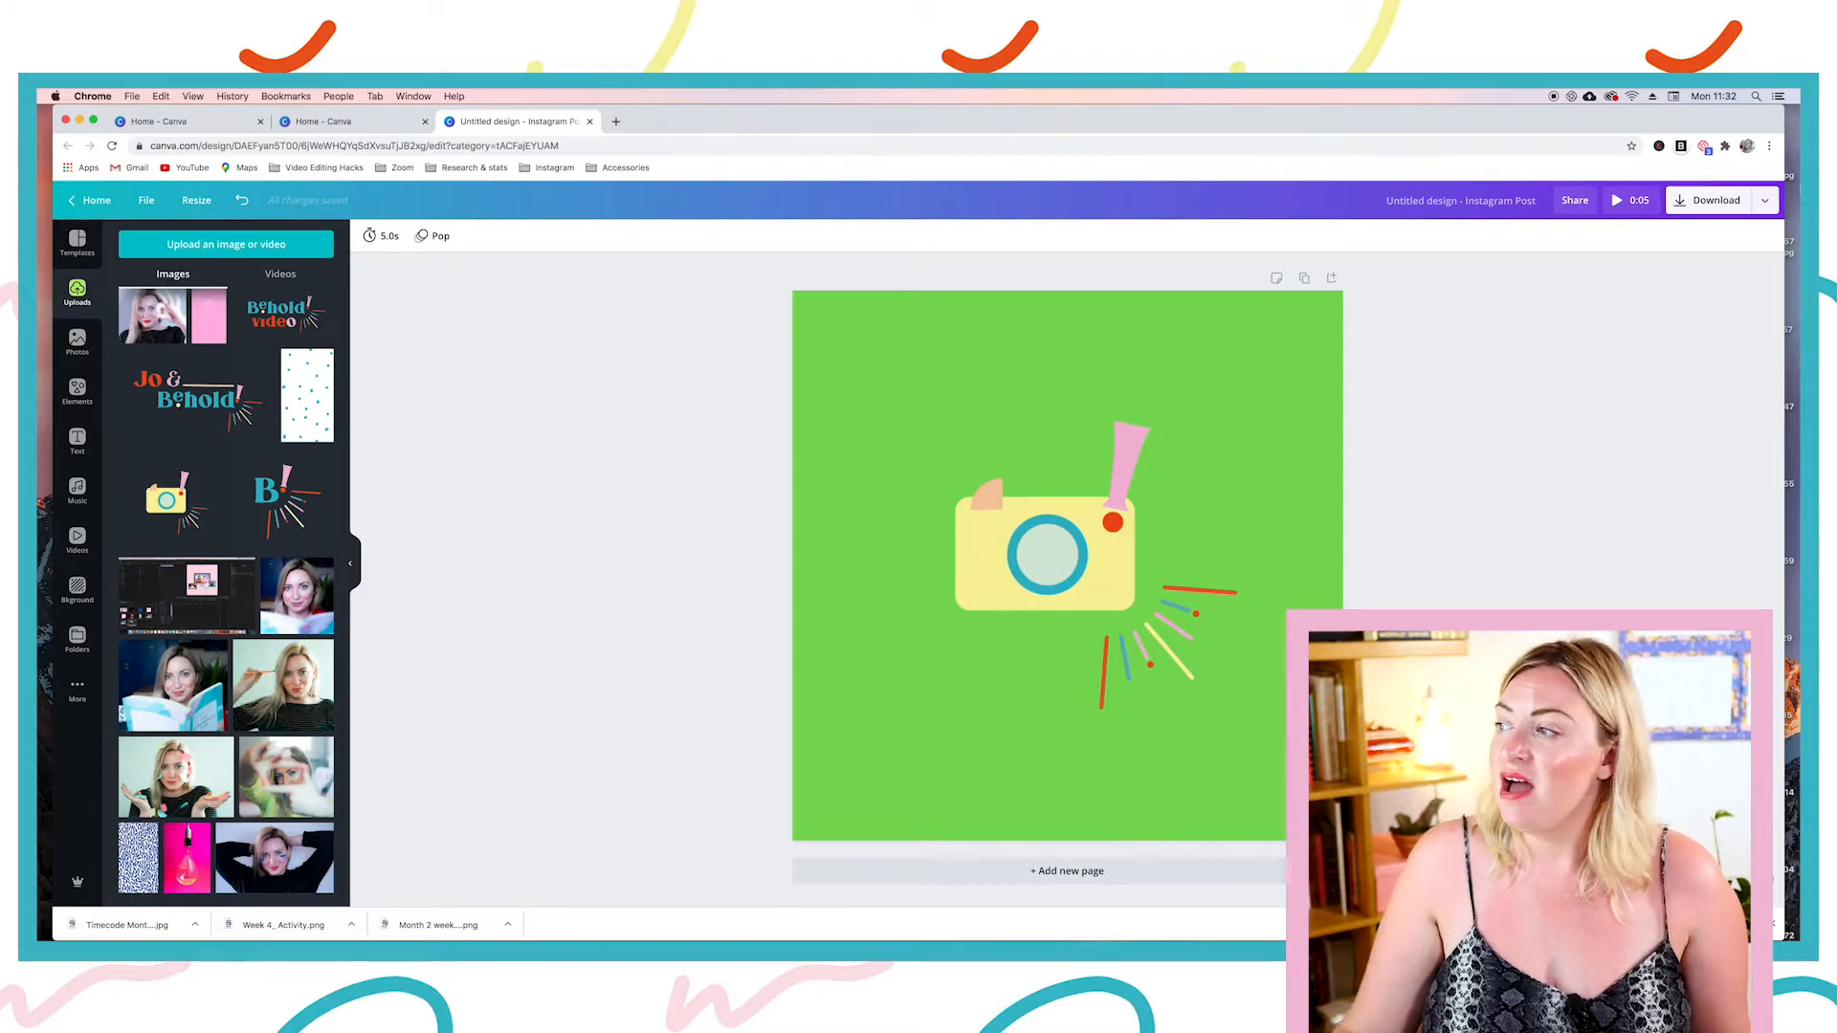
Step: Download the animated design as an MP4 video and dismiss the saved-design message
{"action": "left_click", "coordinate": [1702, 208]}
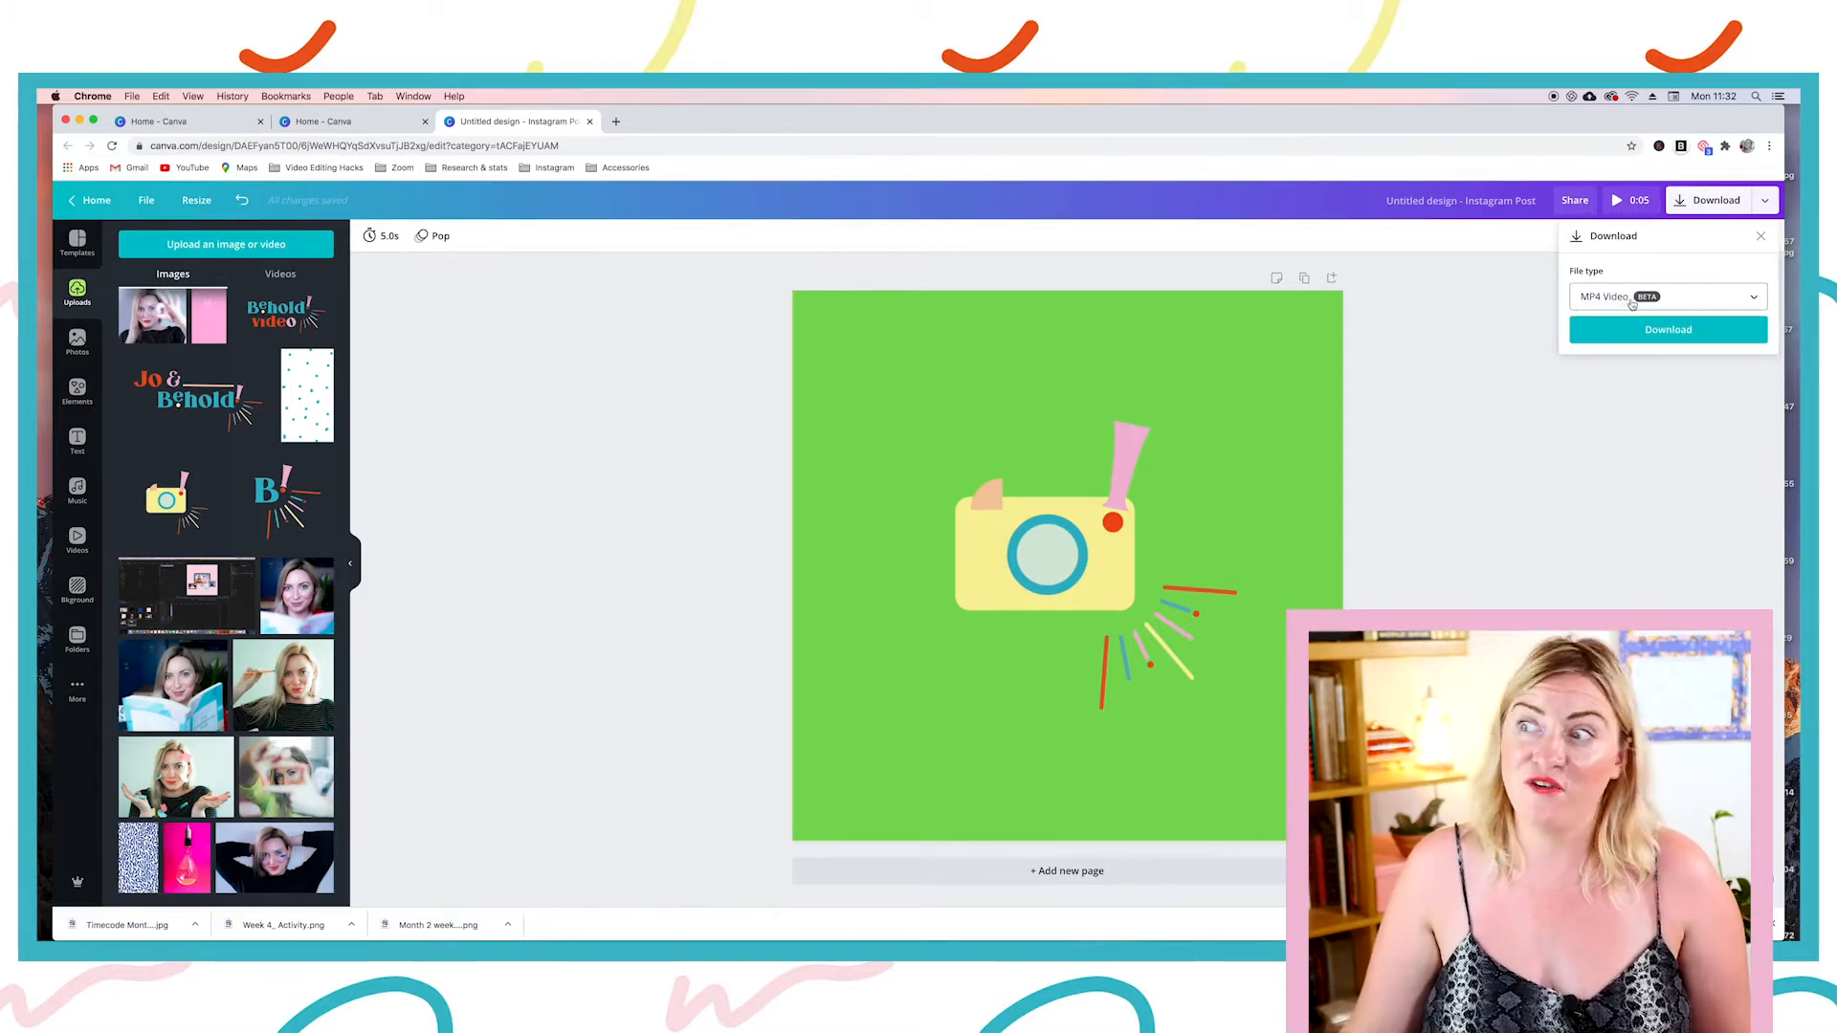
{"action": "left_click", "coordinate": [1677, 333]}
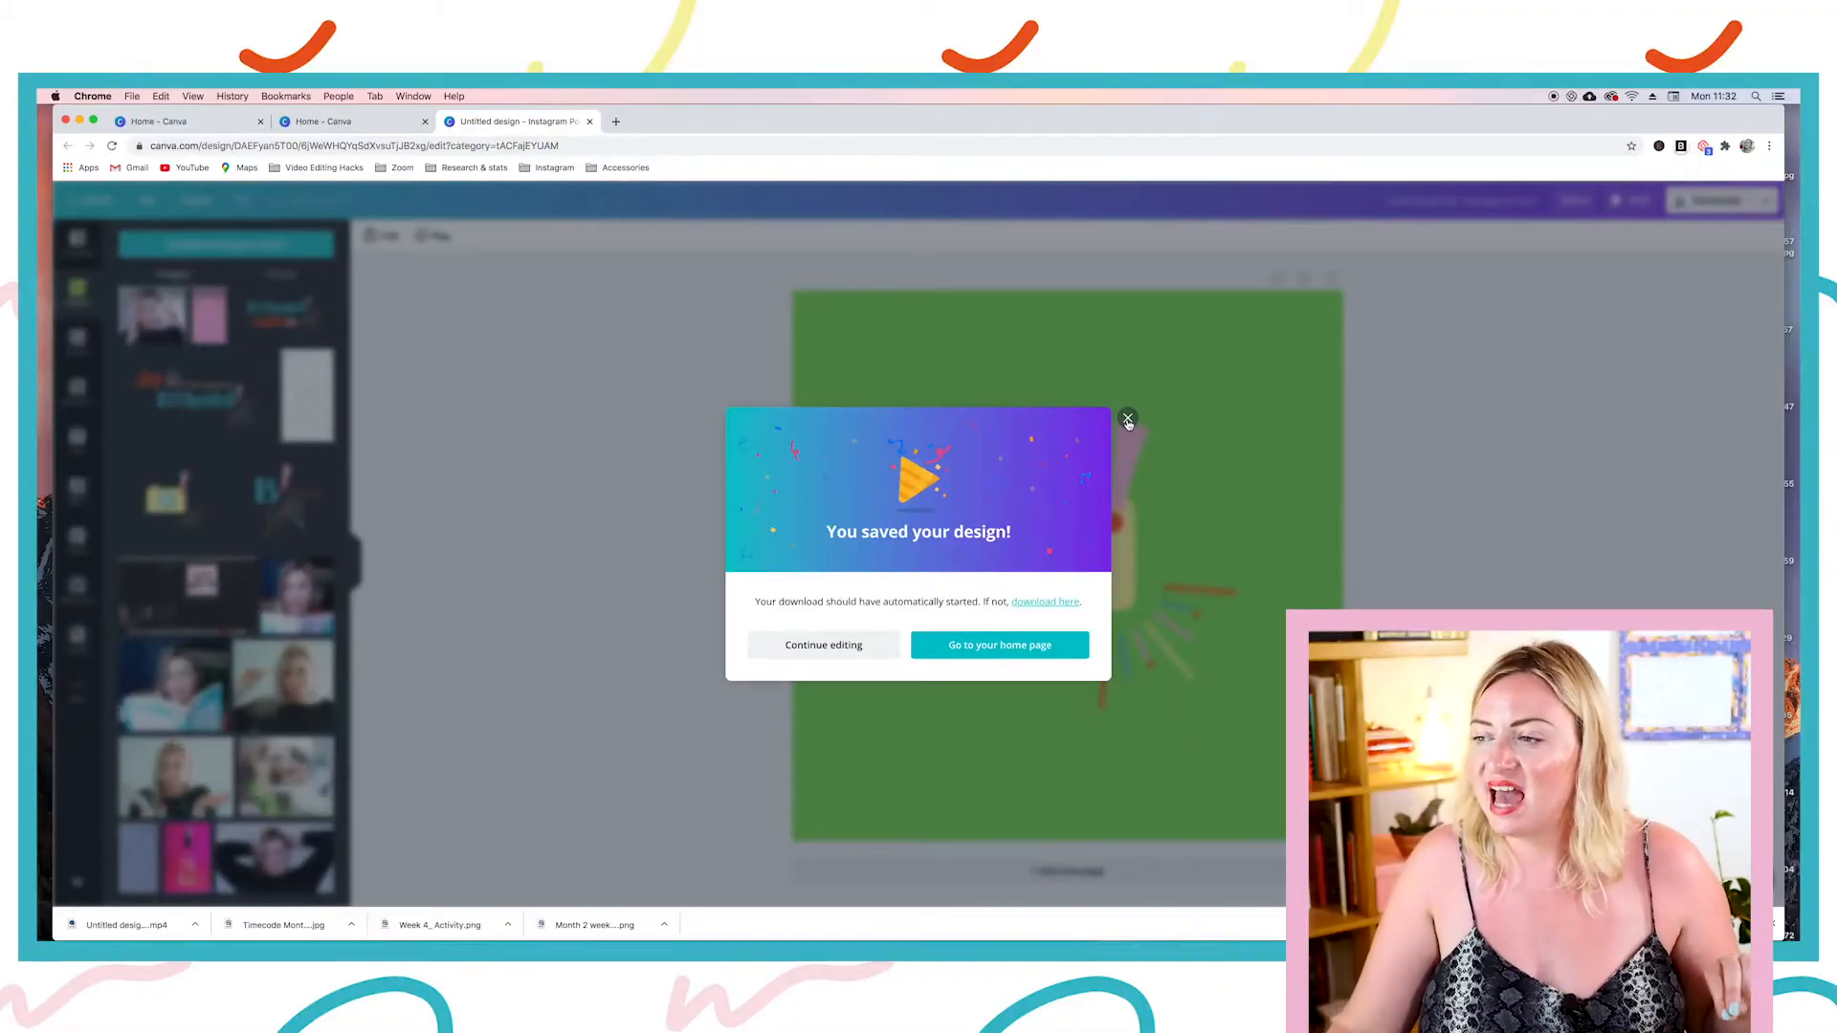
{"action": "left_click", "coordinate": [1126, 421]}
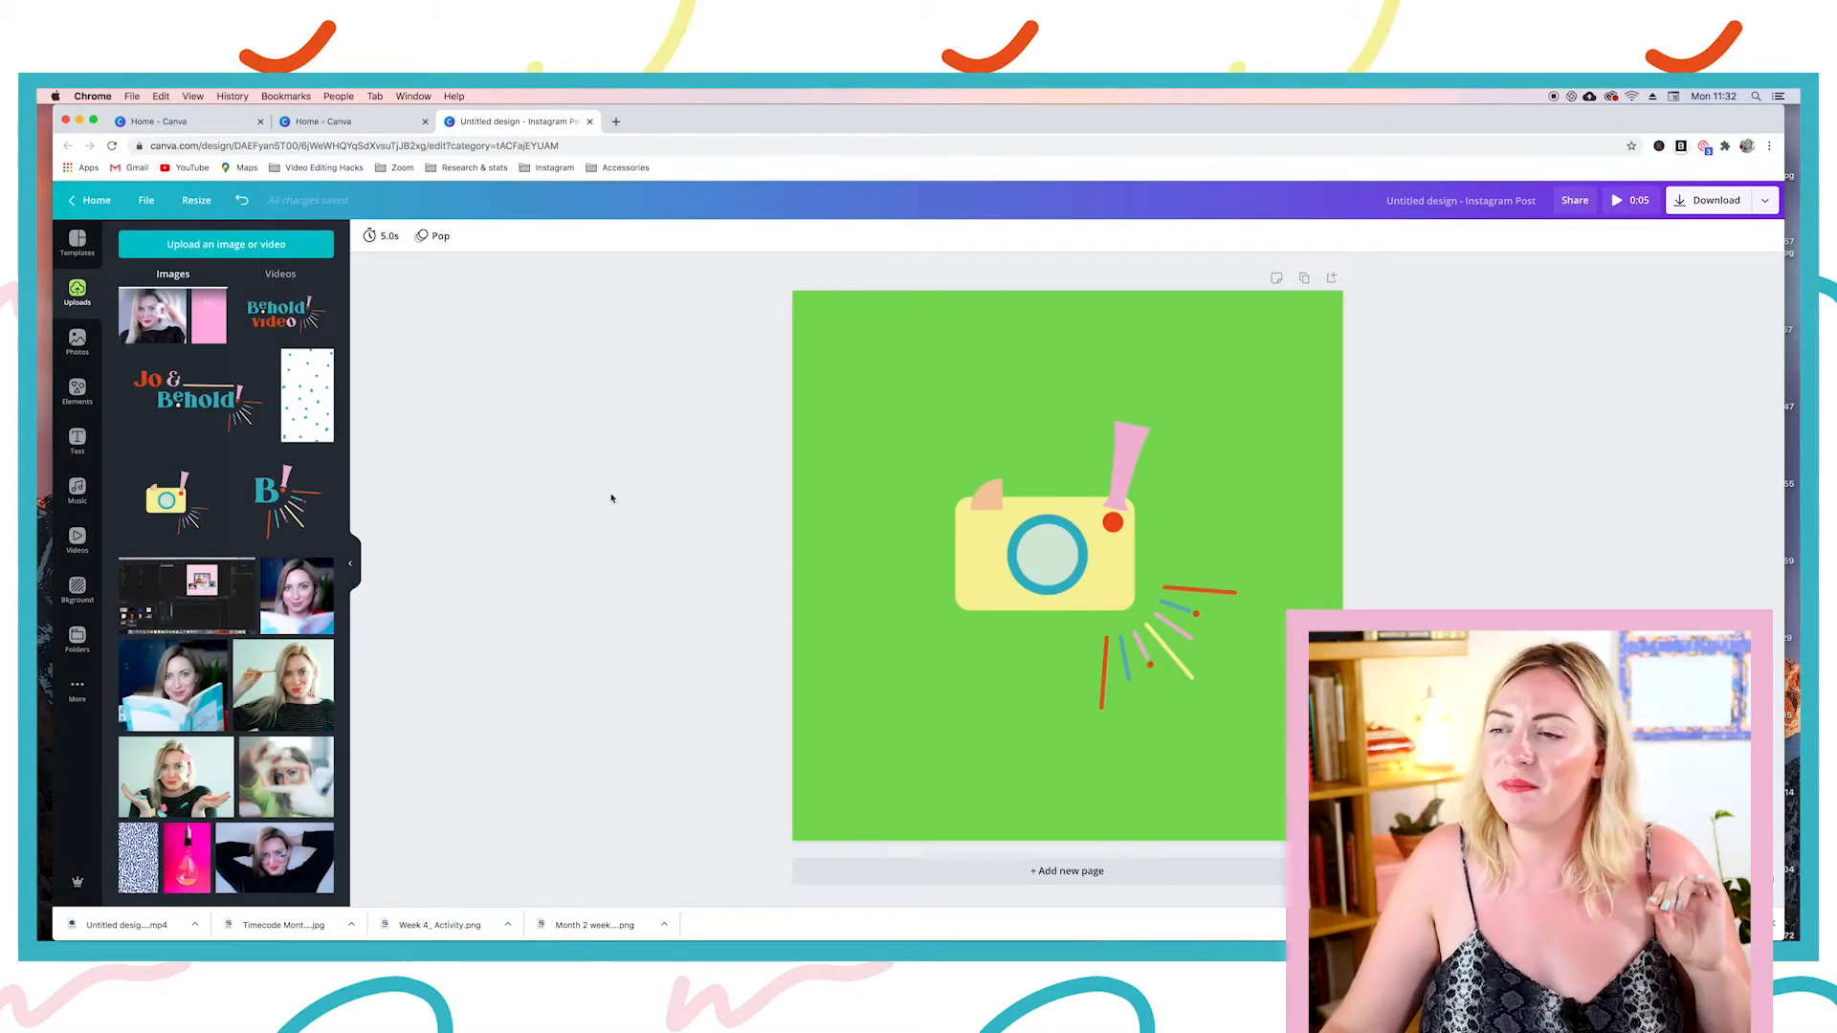
Step: Replace the camera illustration with the three-wavy-lines sticker found by searching the elements for "squiggle sticker", placed in the page's lower half
{"action": "left_click", "coordinate": [1060, 573]}
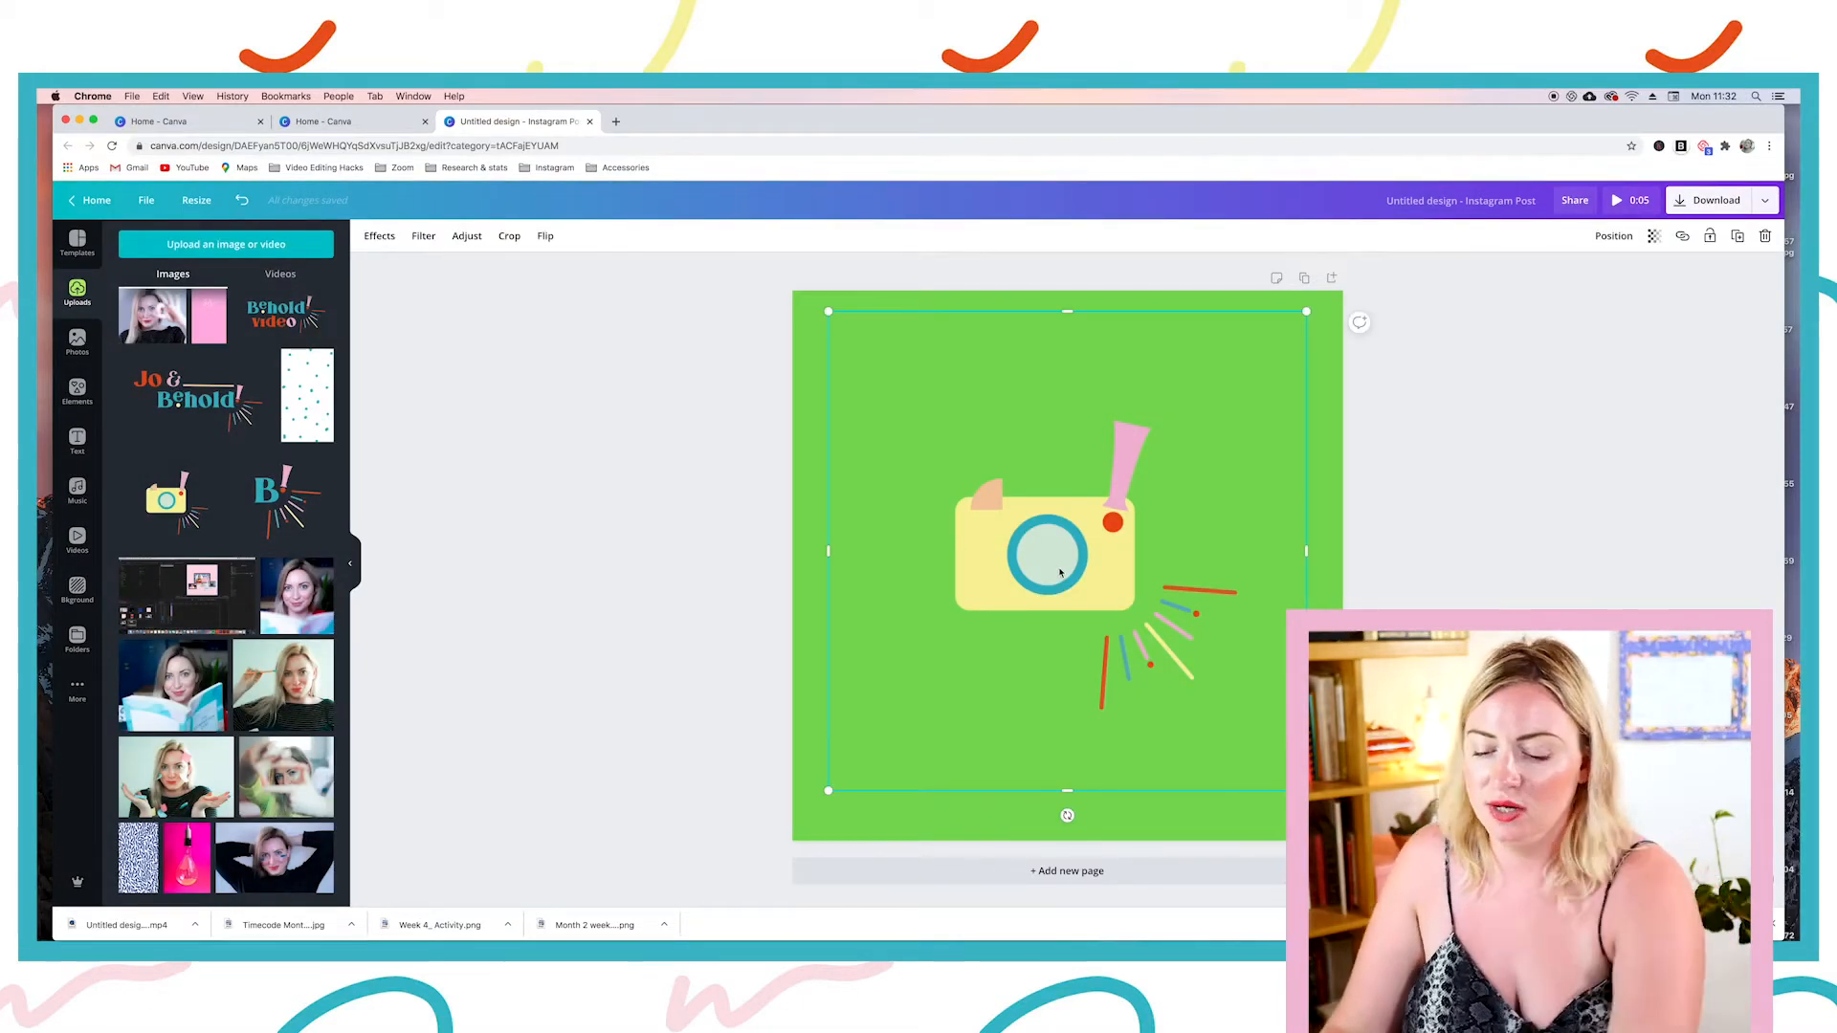
{"action": "key", "text": "Delete"}
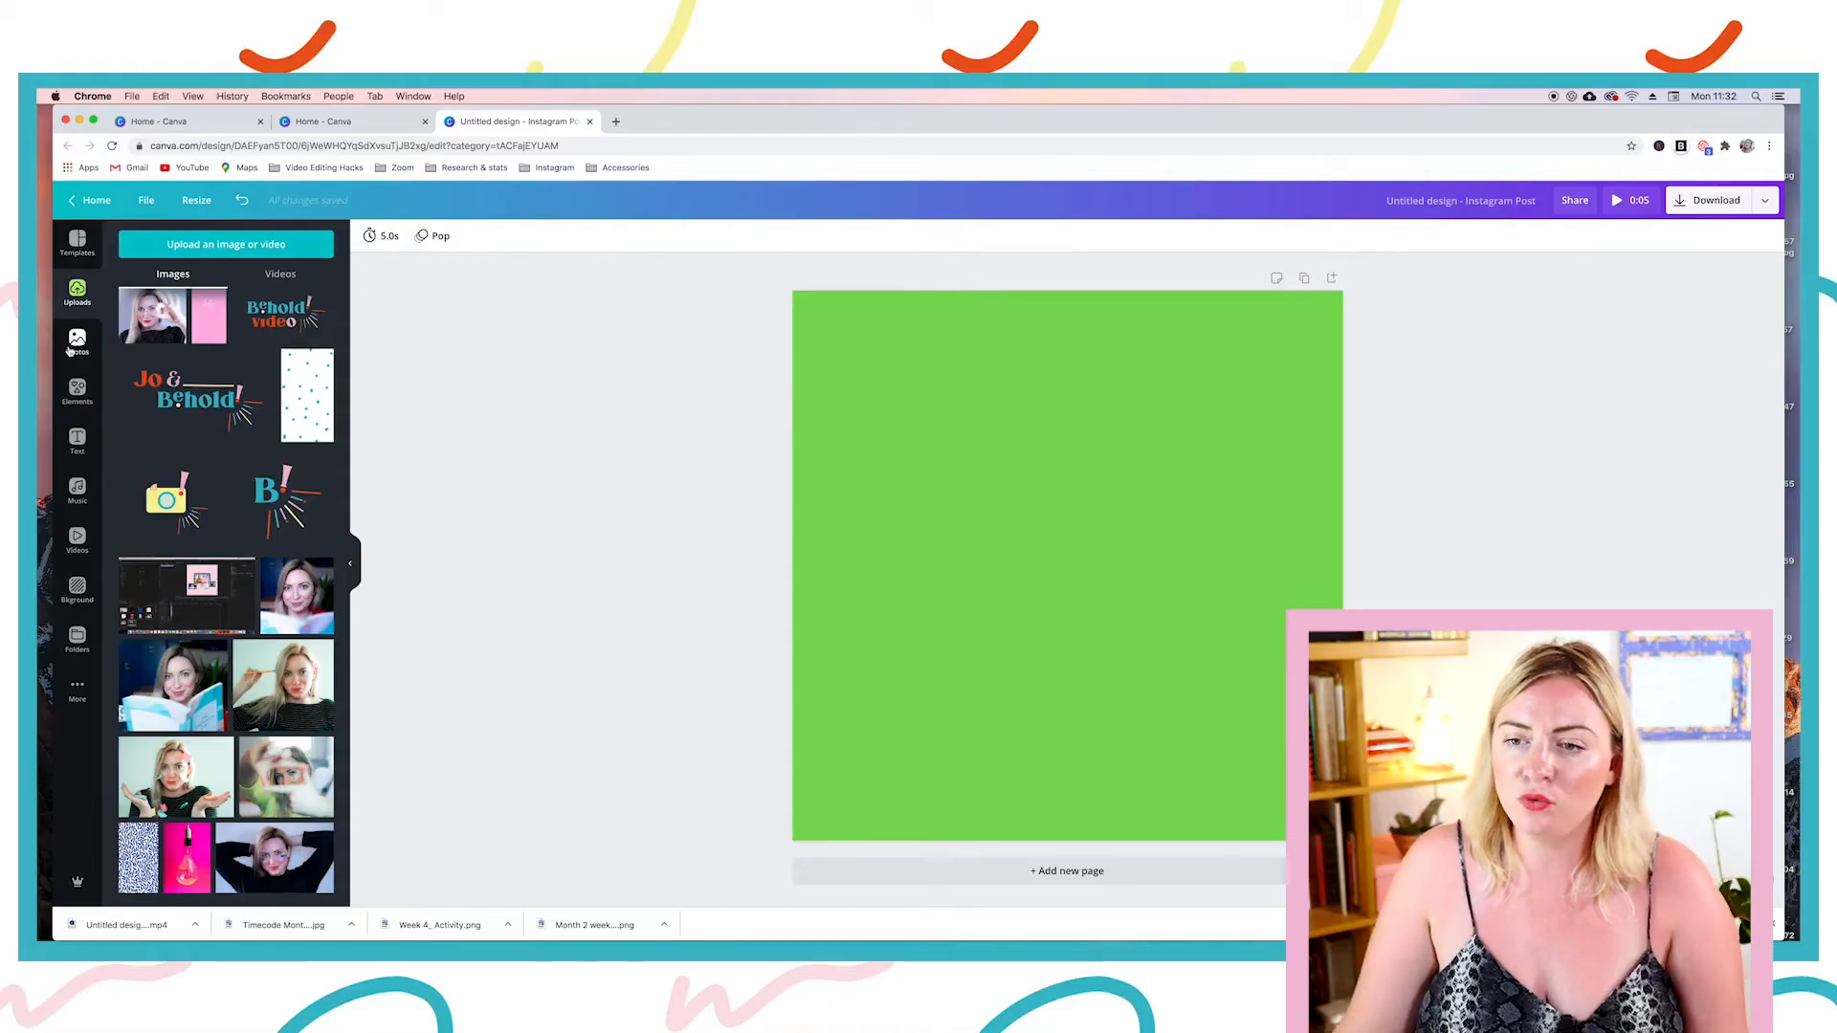
{"action": "left_click", "coordinate": [78, 390]}
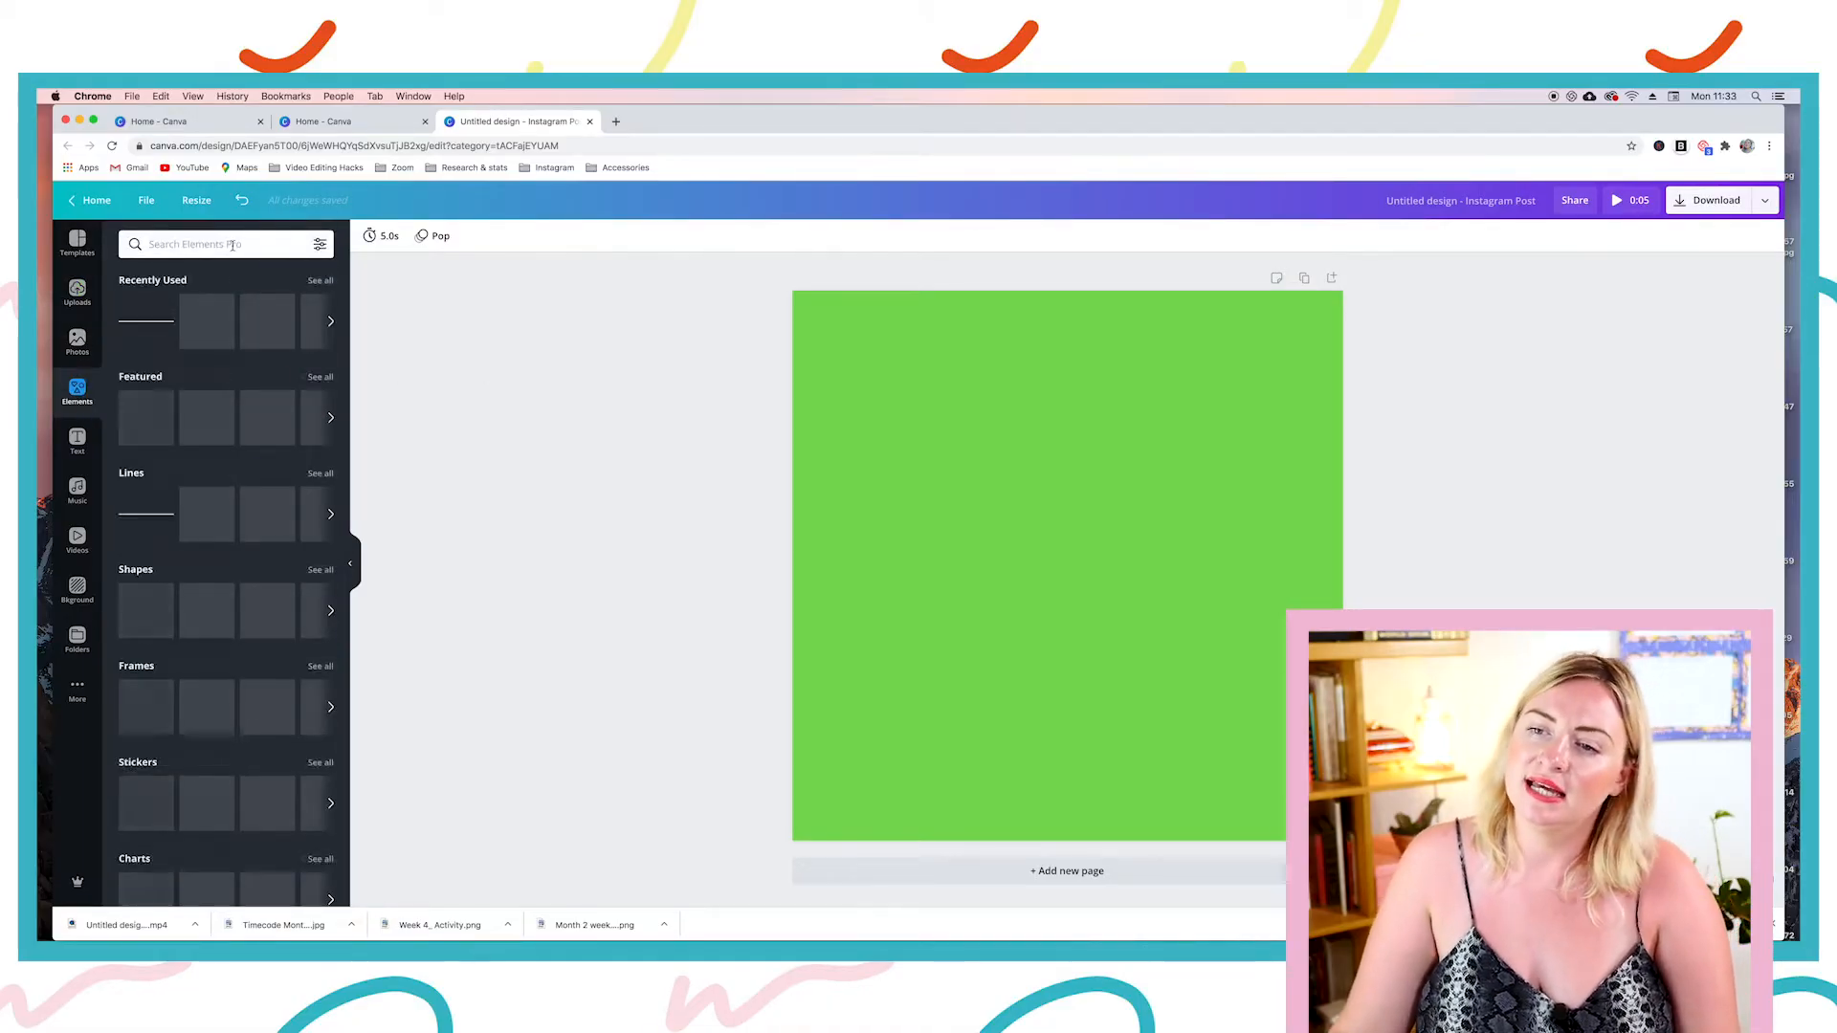
{"action": "left_click", "coordinate": [232, 245]}
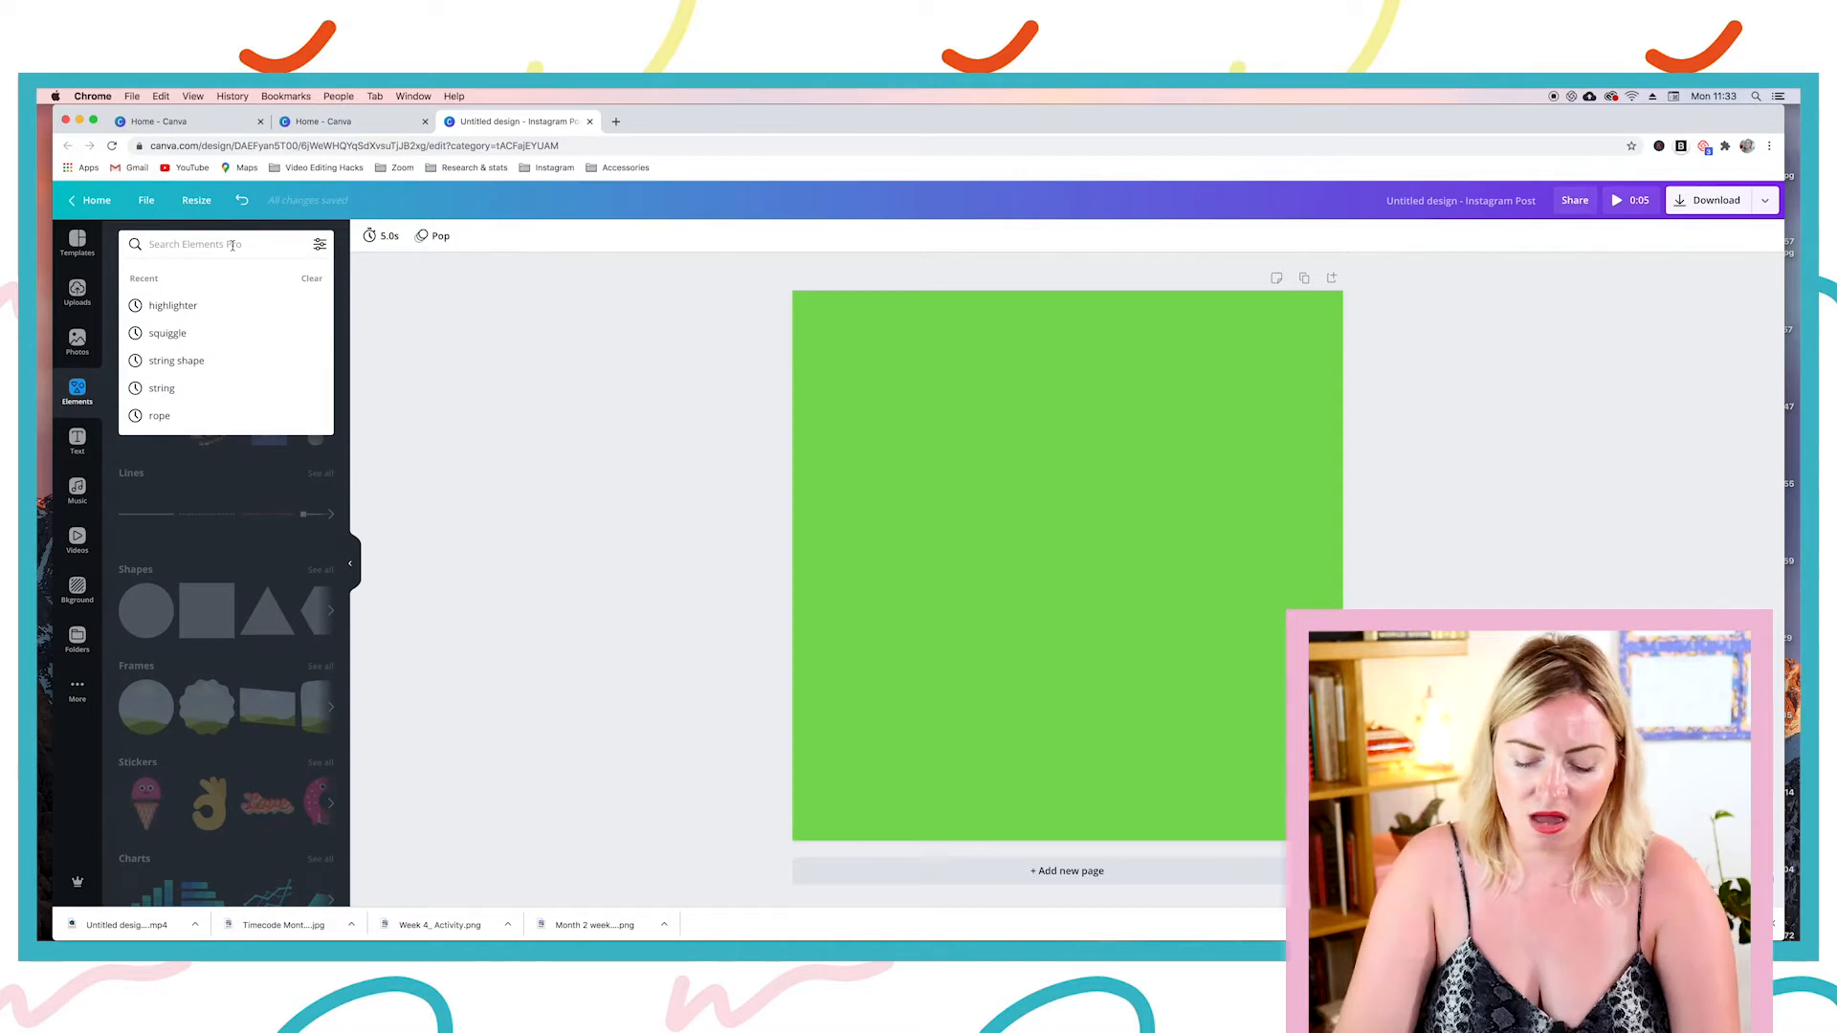
{"action": "type", "text": "squiggle"}
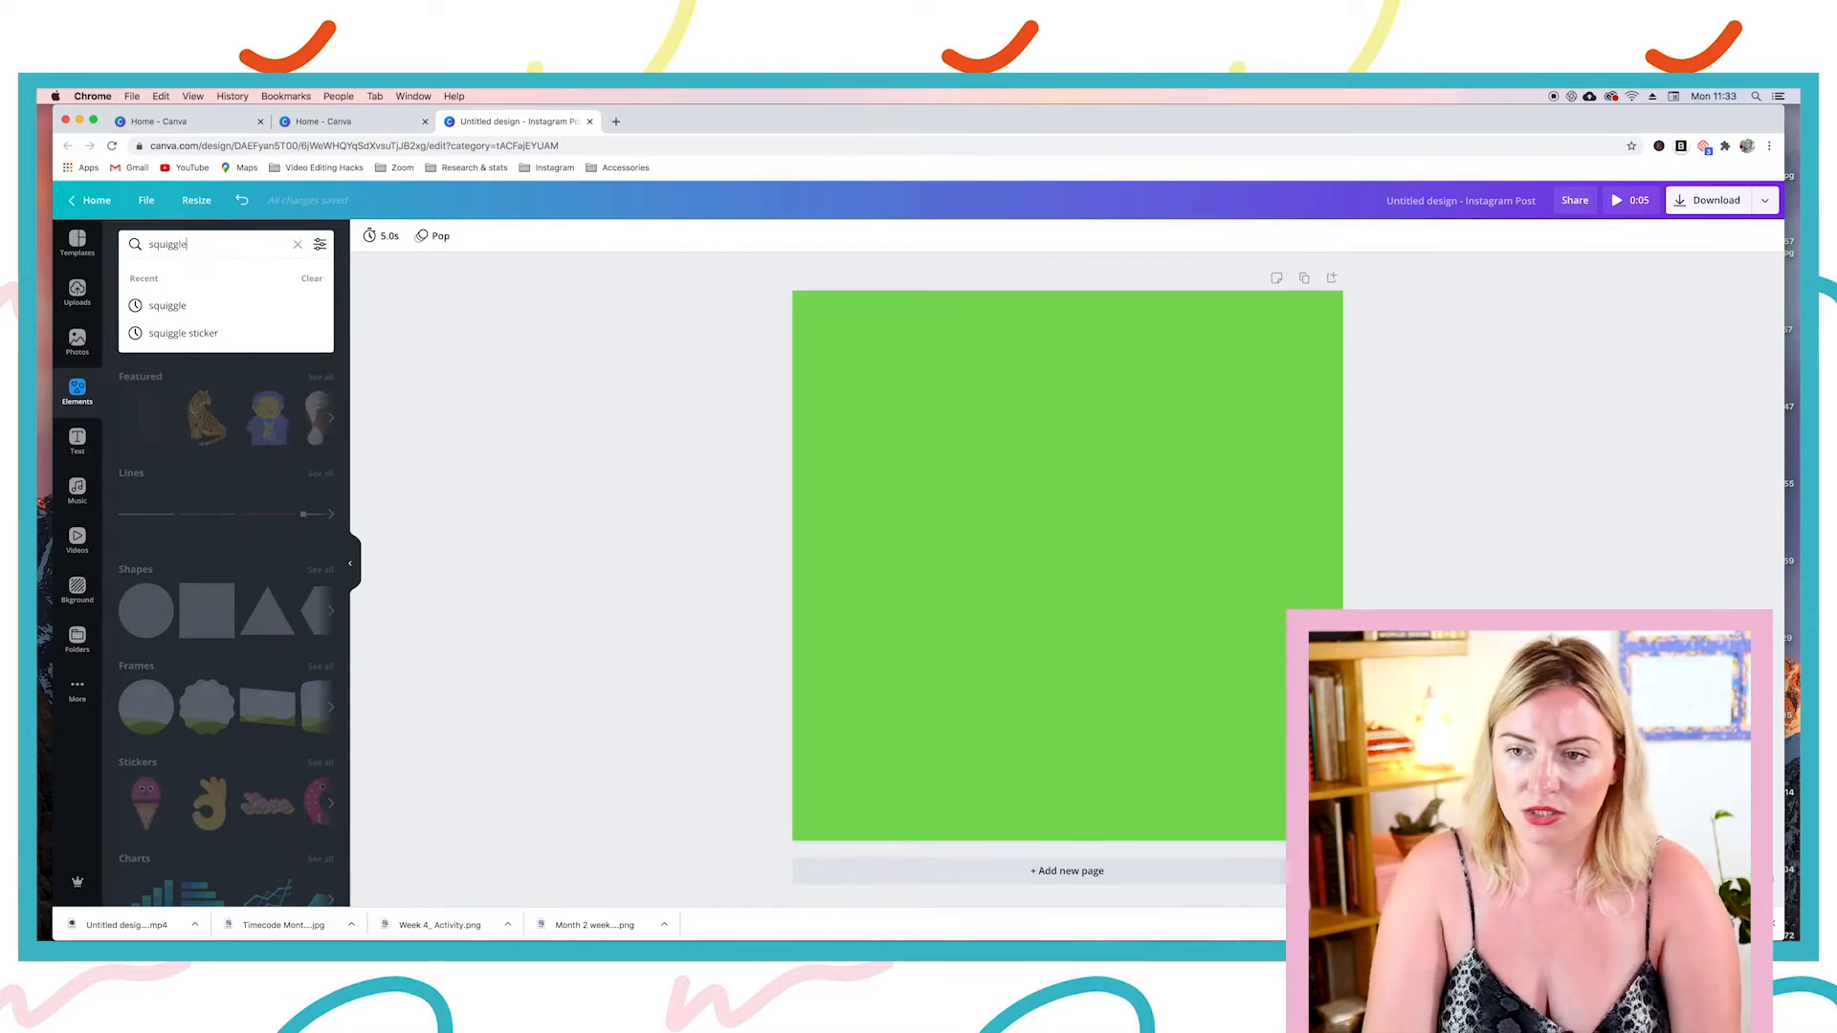
{"action": "type", "text": " sticker"}
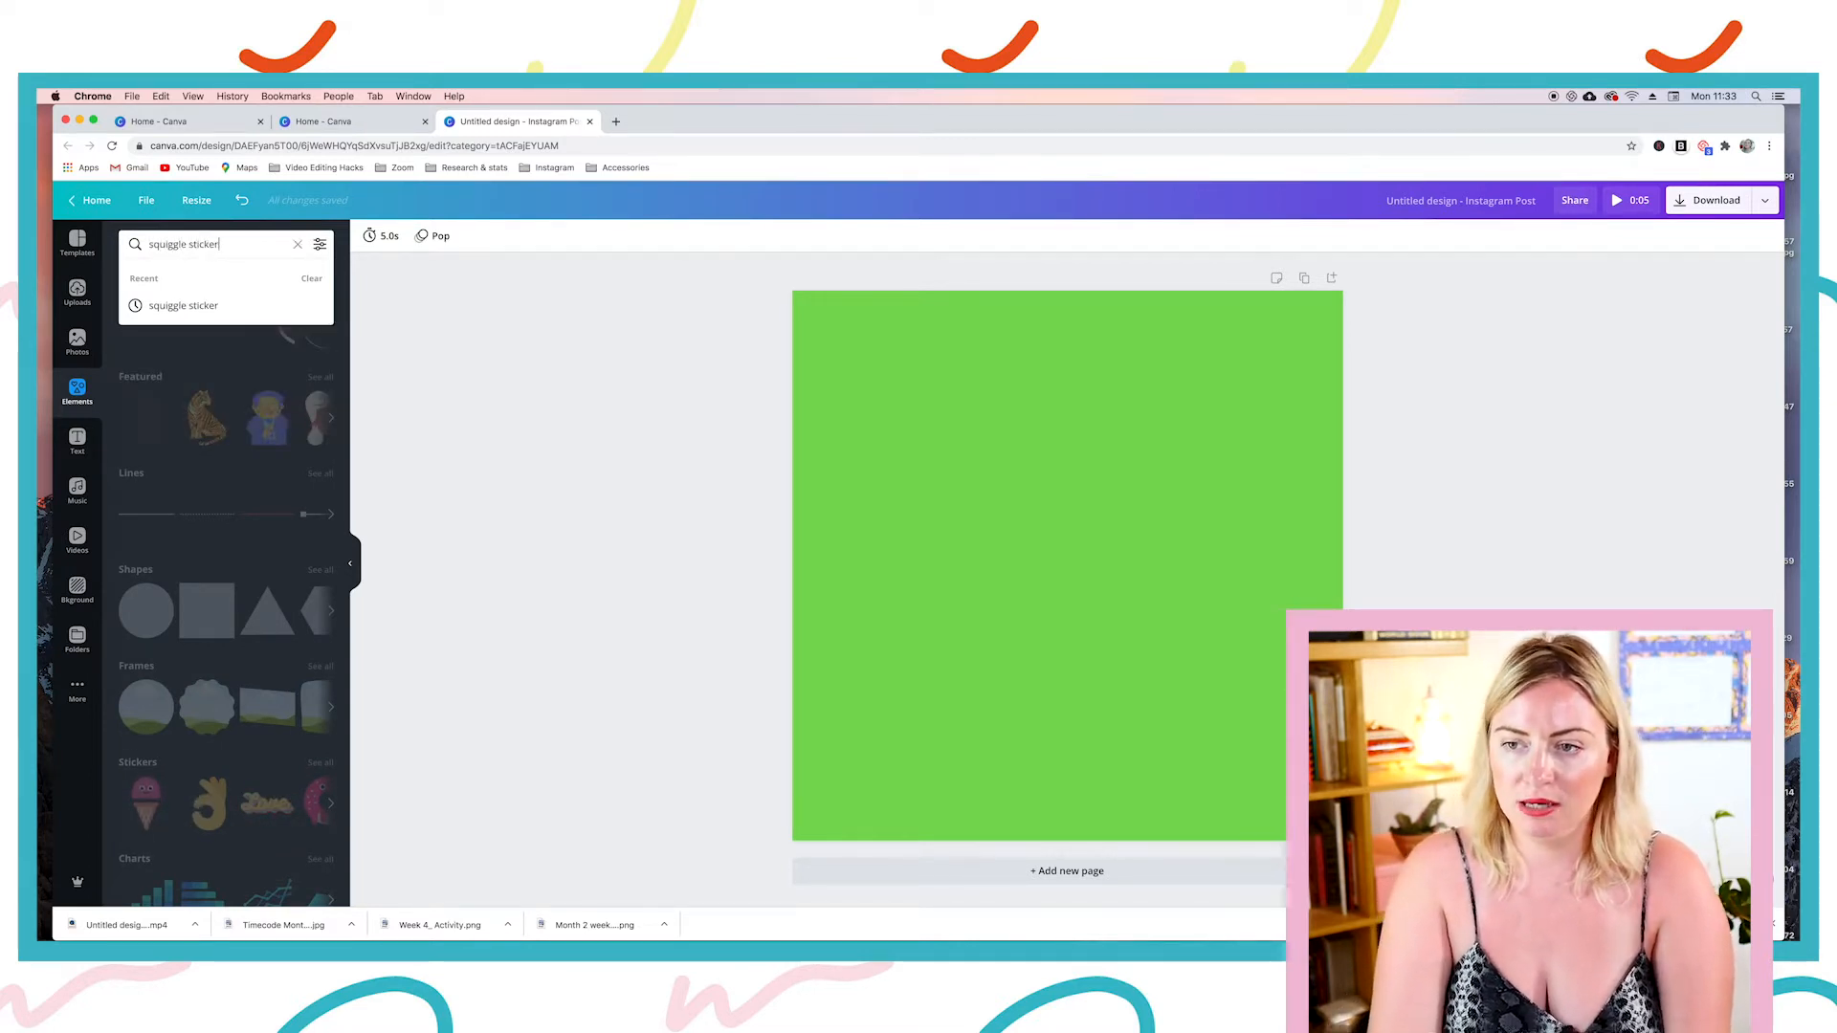
{"action": "key", "text": "Return"}
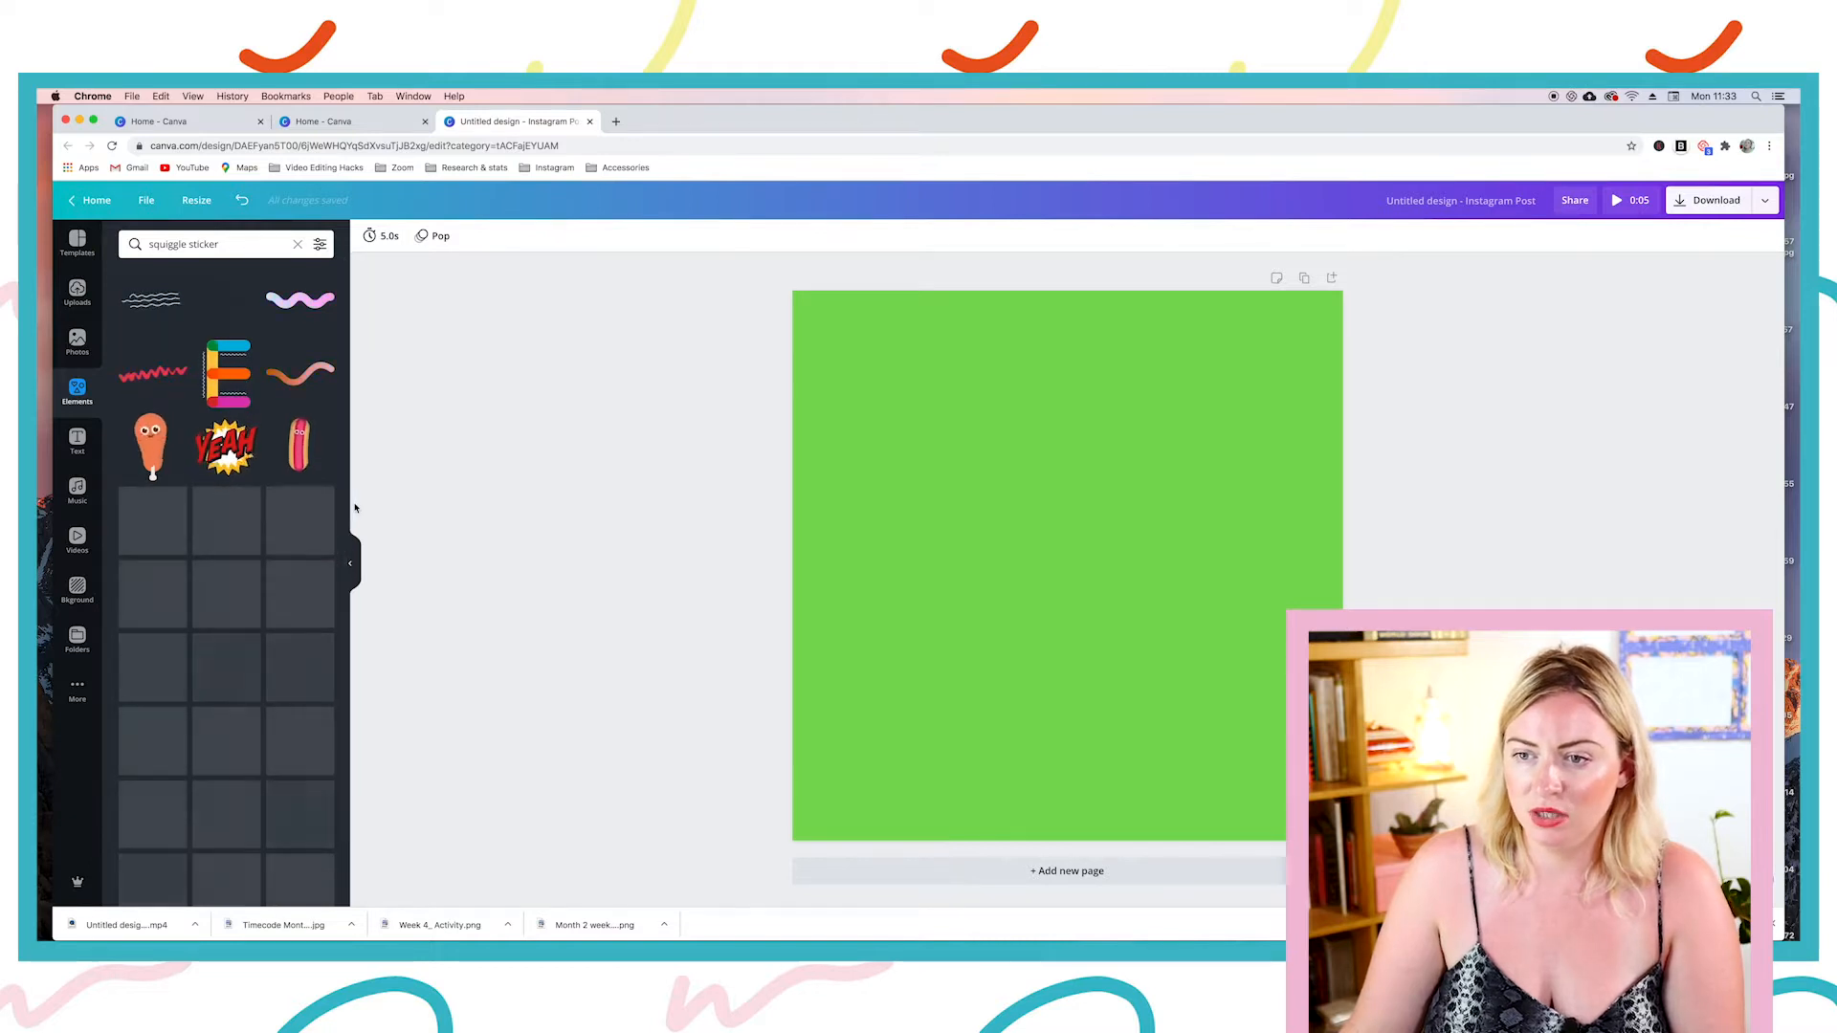
{"action": "left_click", "coordinate": [150, 299]}
{"action": "left_click_drag", "start_coordinate": [1101, 635], "coordinate": [1096, 631]}
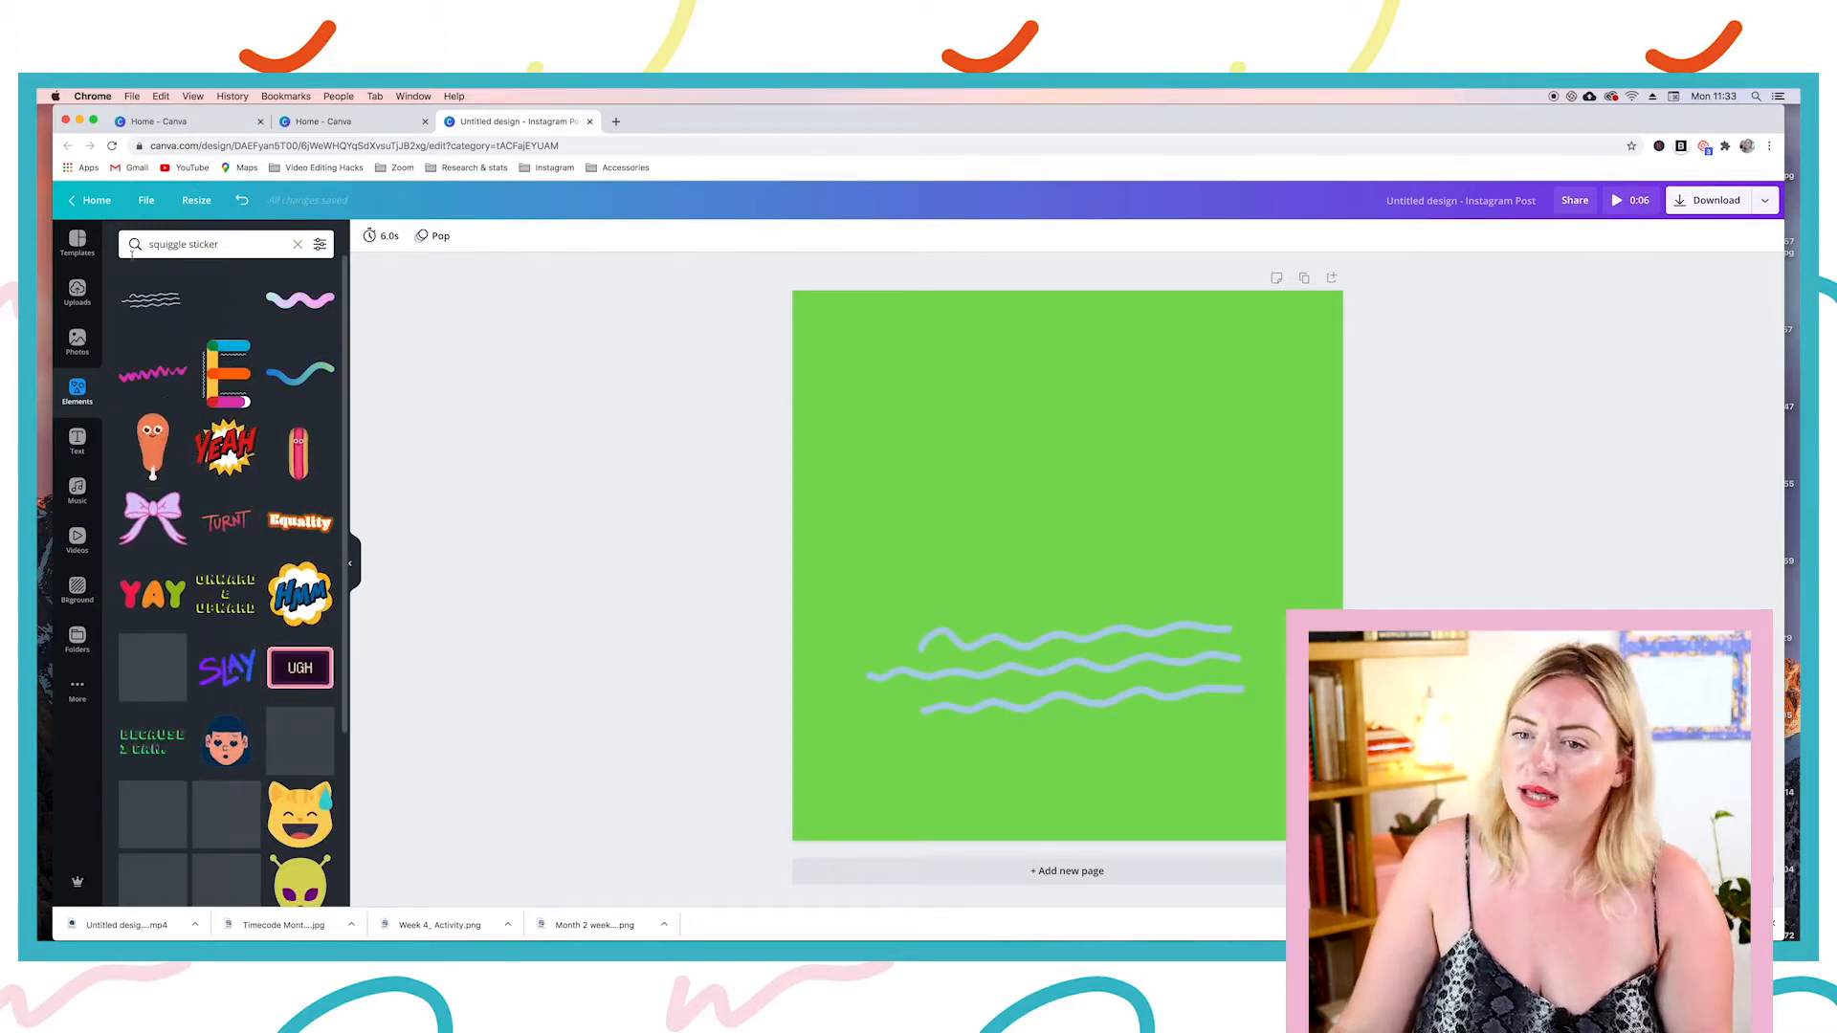
Step: Add the pink "Sweet" script text style to the page and replace its wording with the person's full name
{"action": "left_click", "coordinate": [78, 440]}
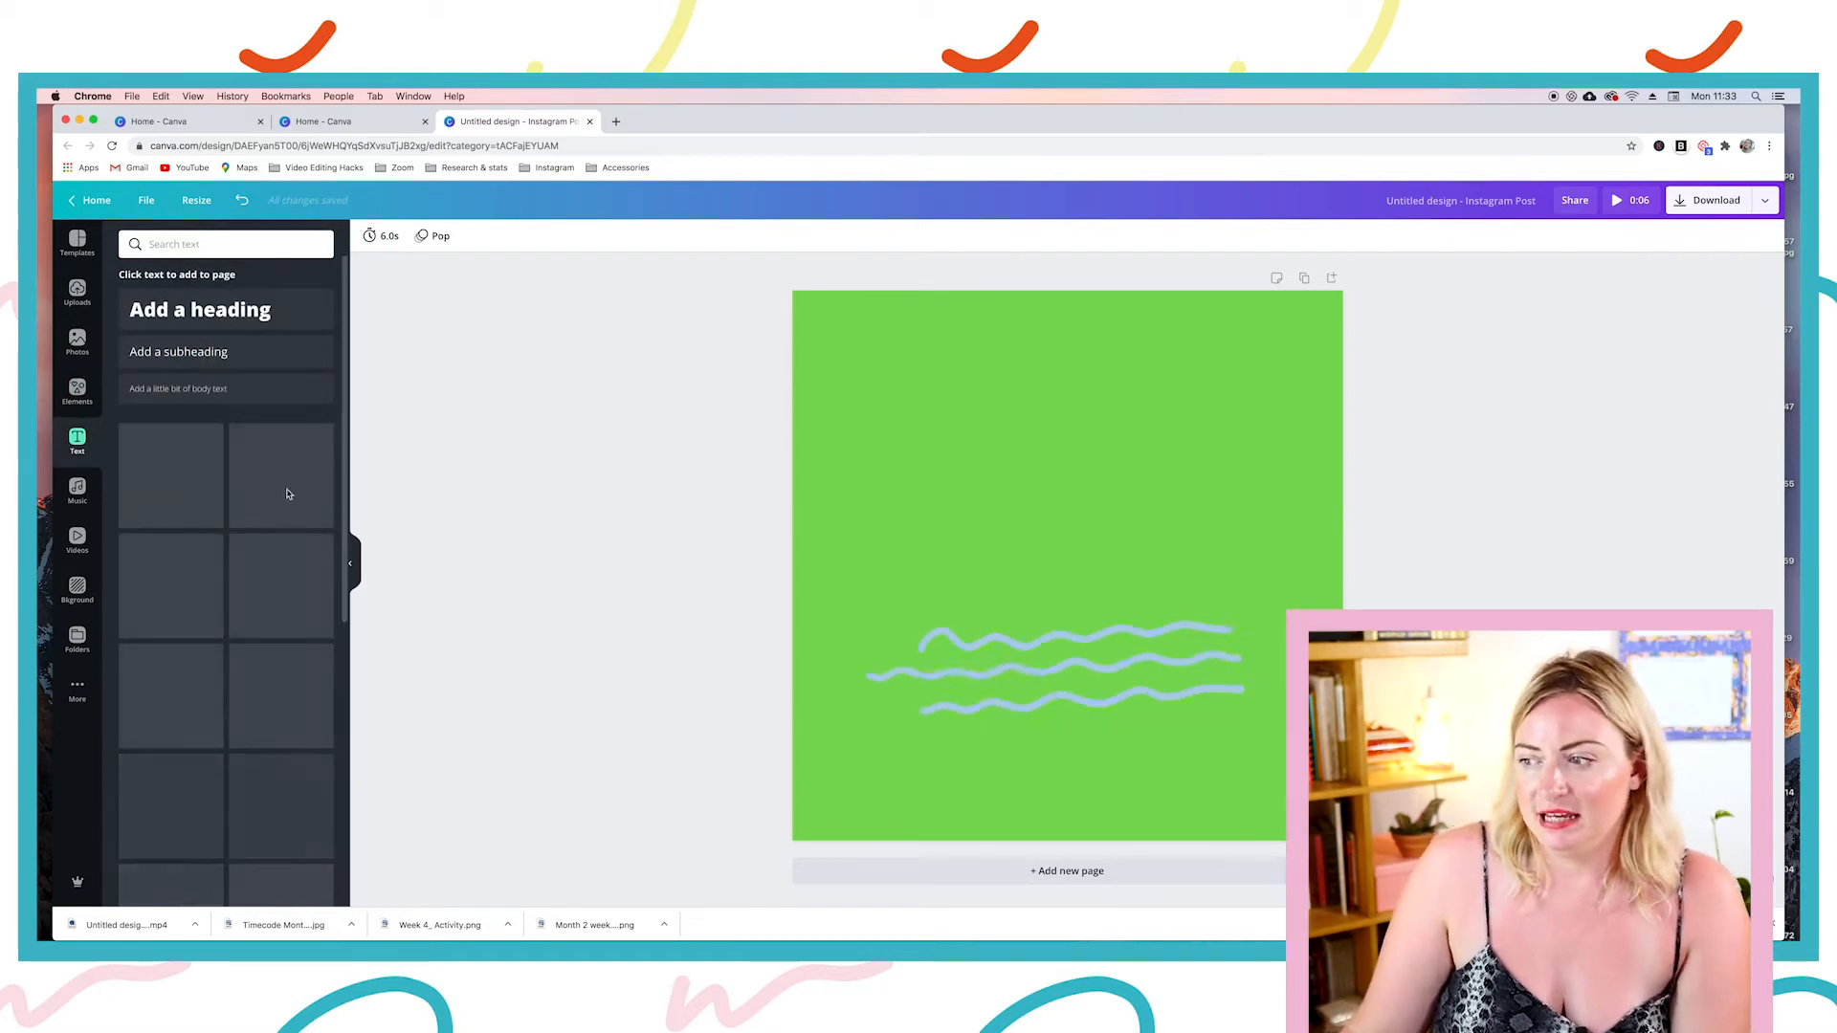
{"action": "scroll", "coordinate": [239, 464], "scroll_direction": "down", "scroll_amount": 5}
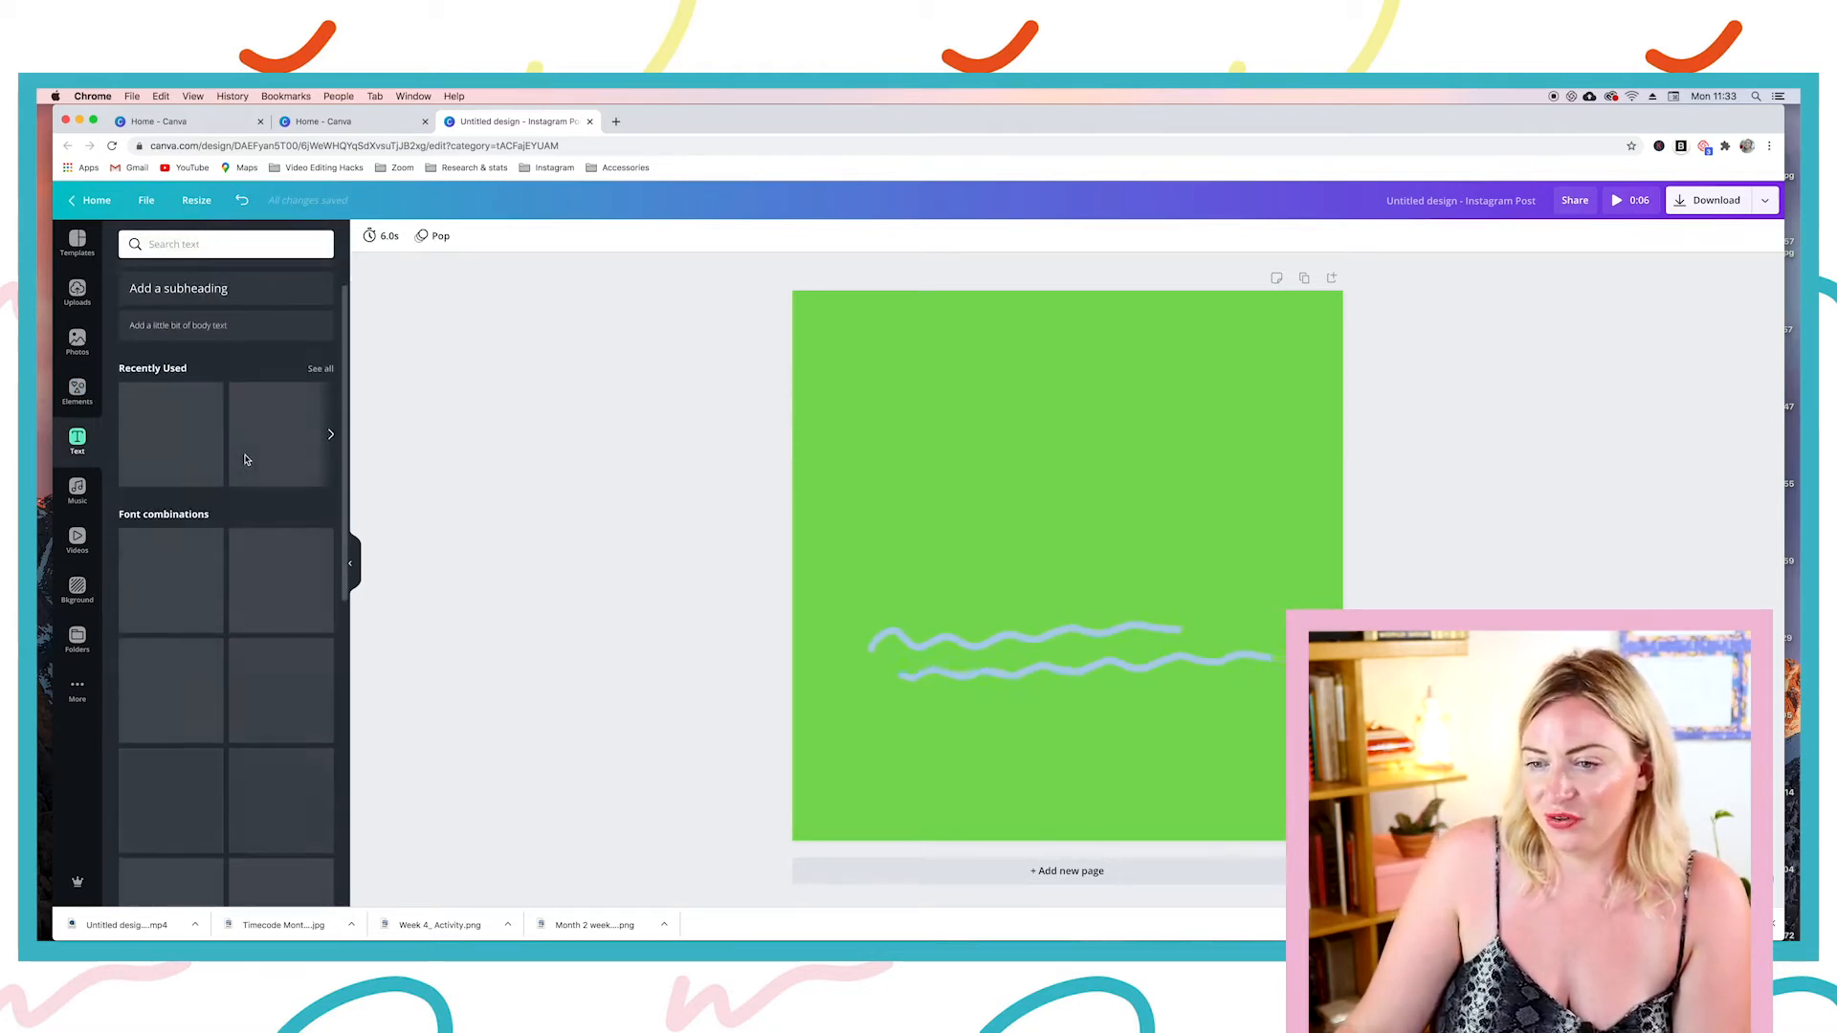
{"action": "scroll", "coordinate": [199, 485], "scroll_direction": "down", "scroll_amount": 5}
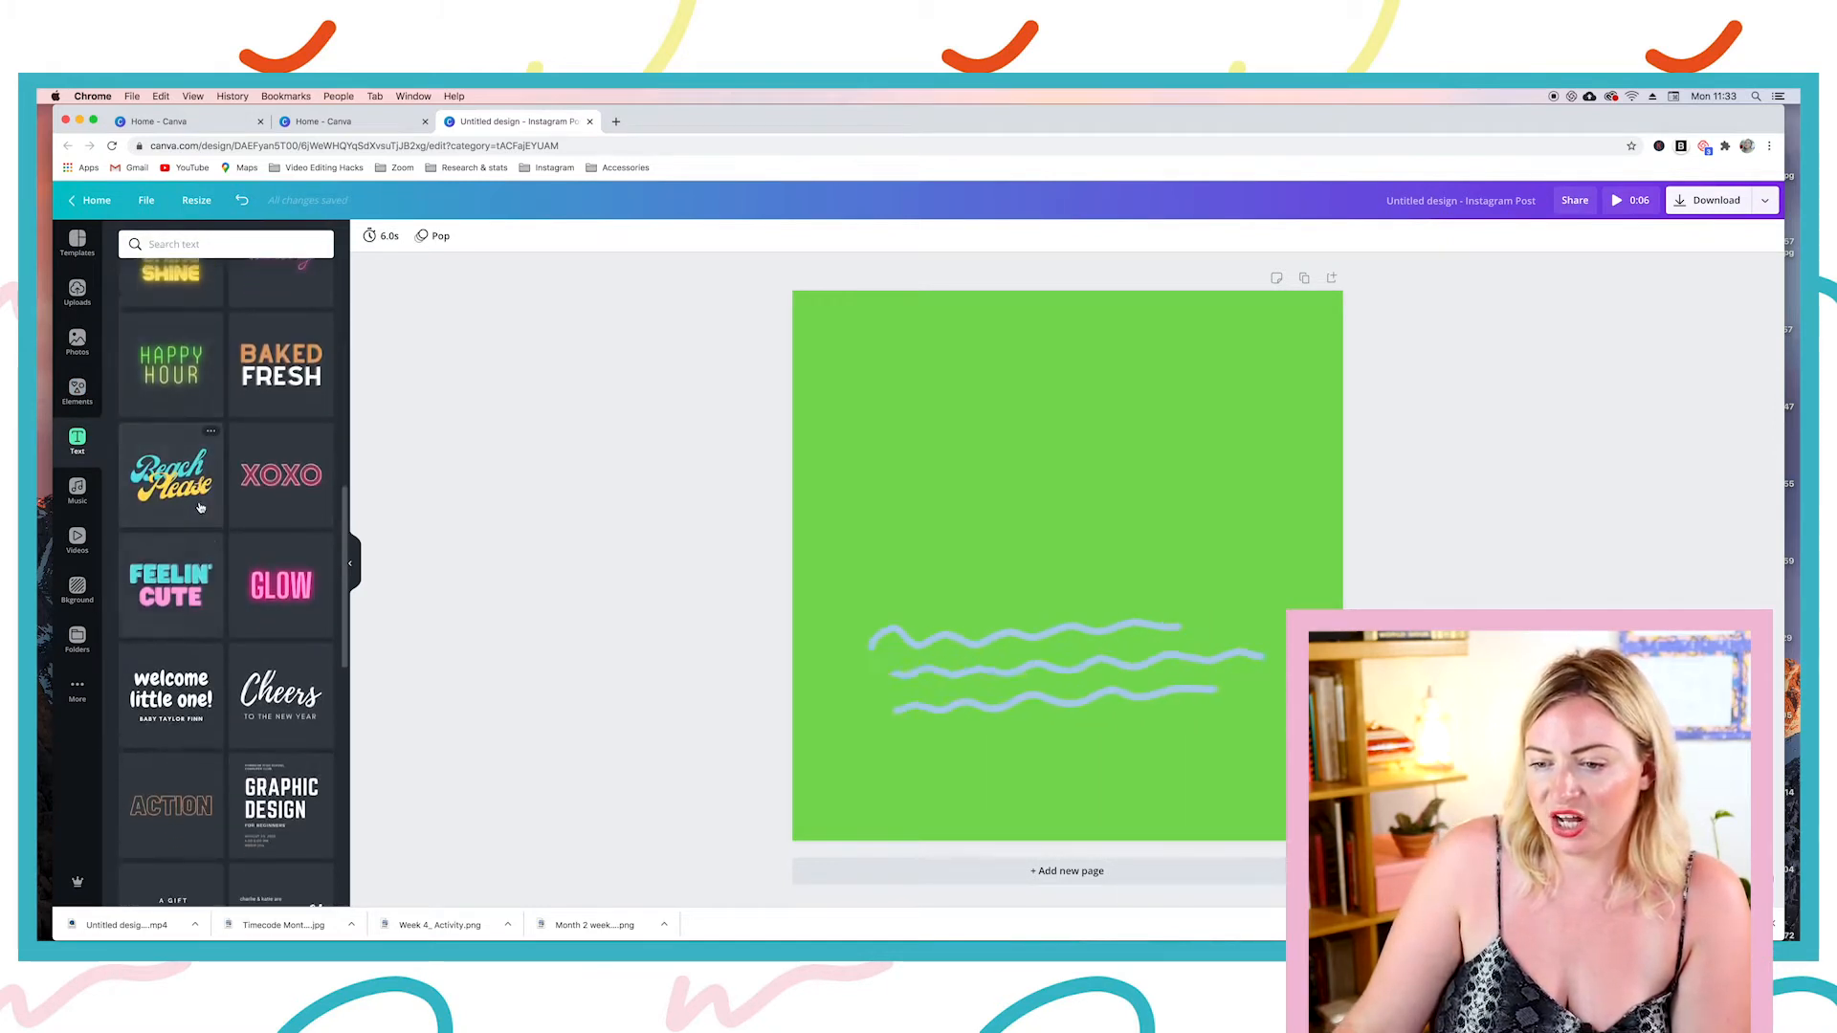
{"action": "scroll", "coordinate": [206, 516], "scroll_direction": "down", "scroll_amount": 8}
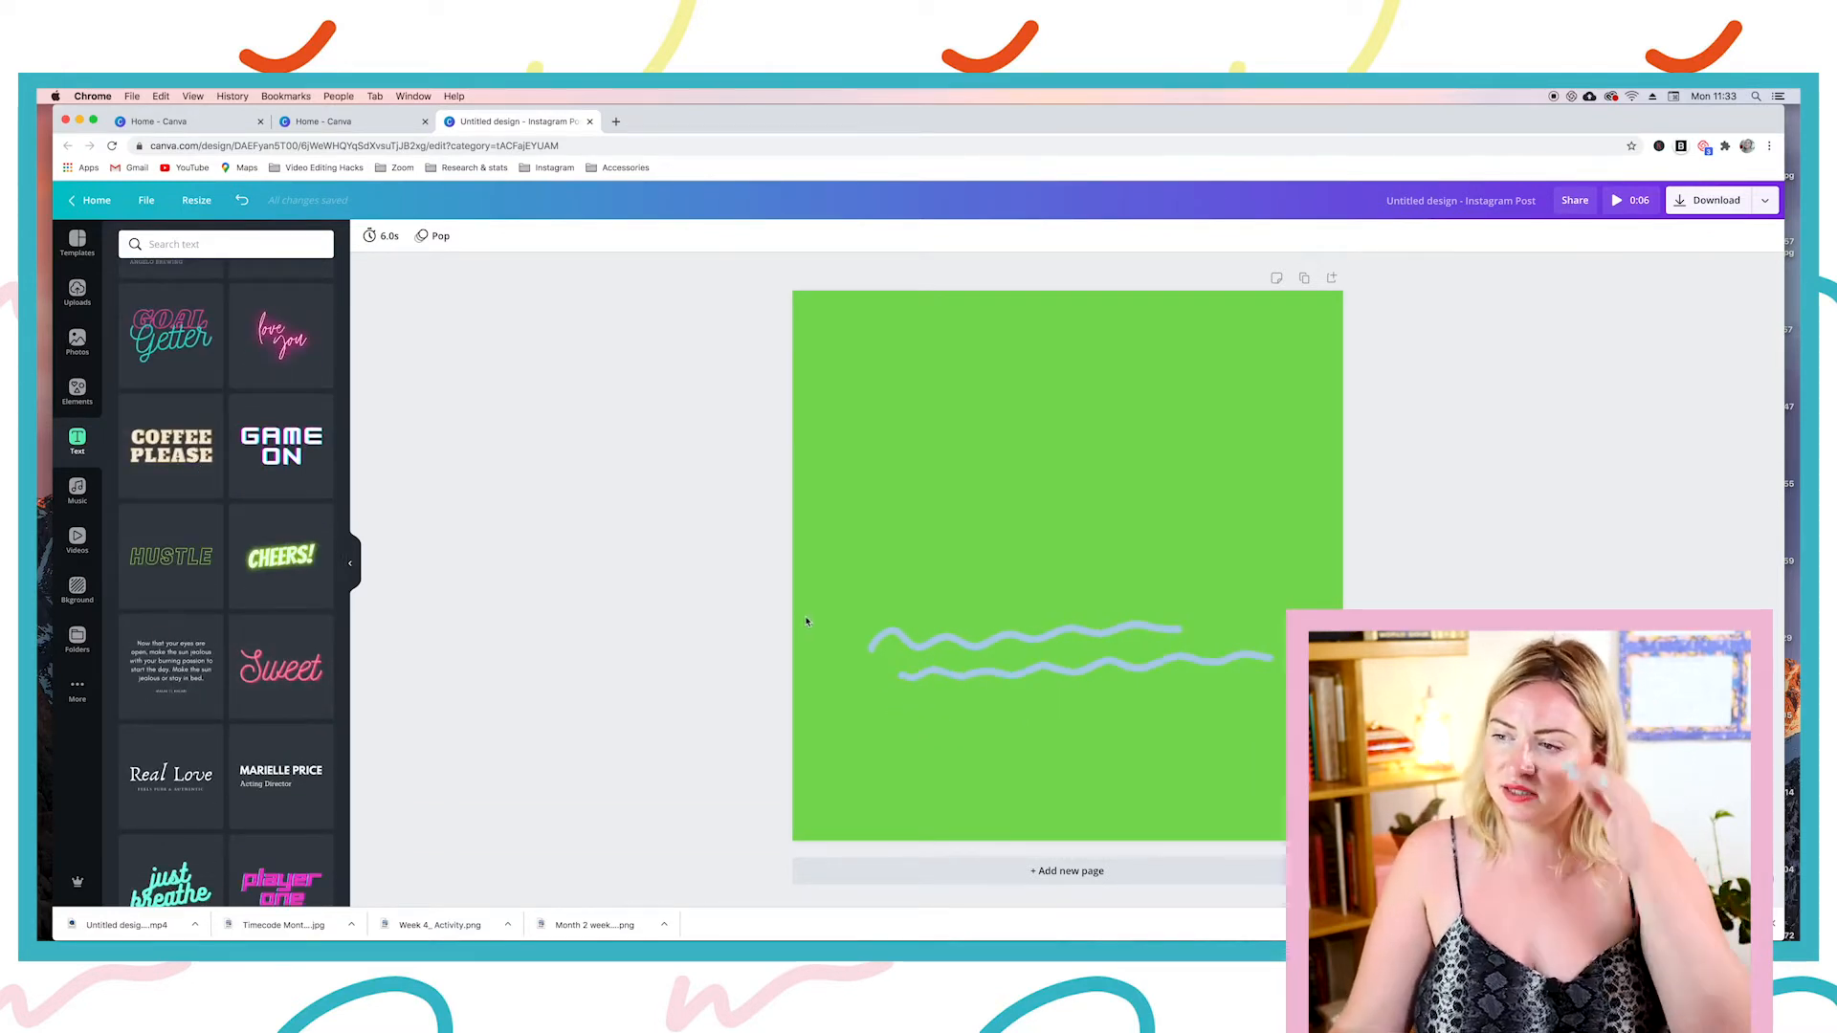
{"action": "left_click_drag", "start_coordinate": [858, 609], "coordinate": [966, 605]}
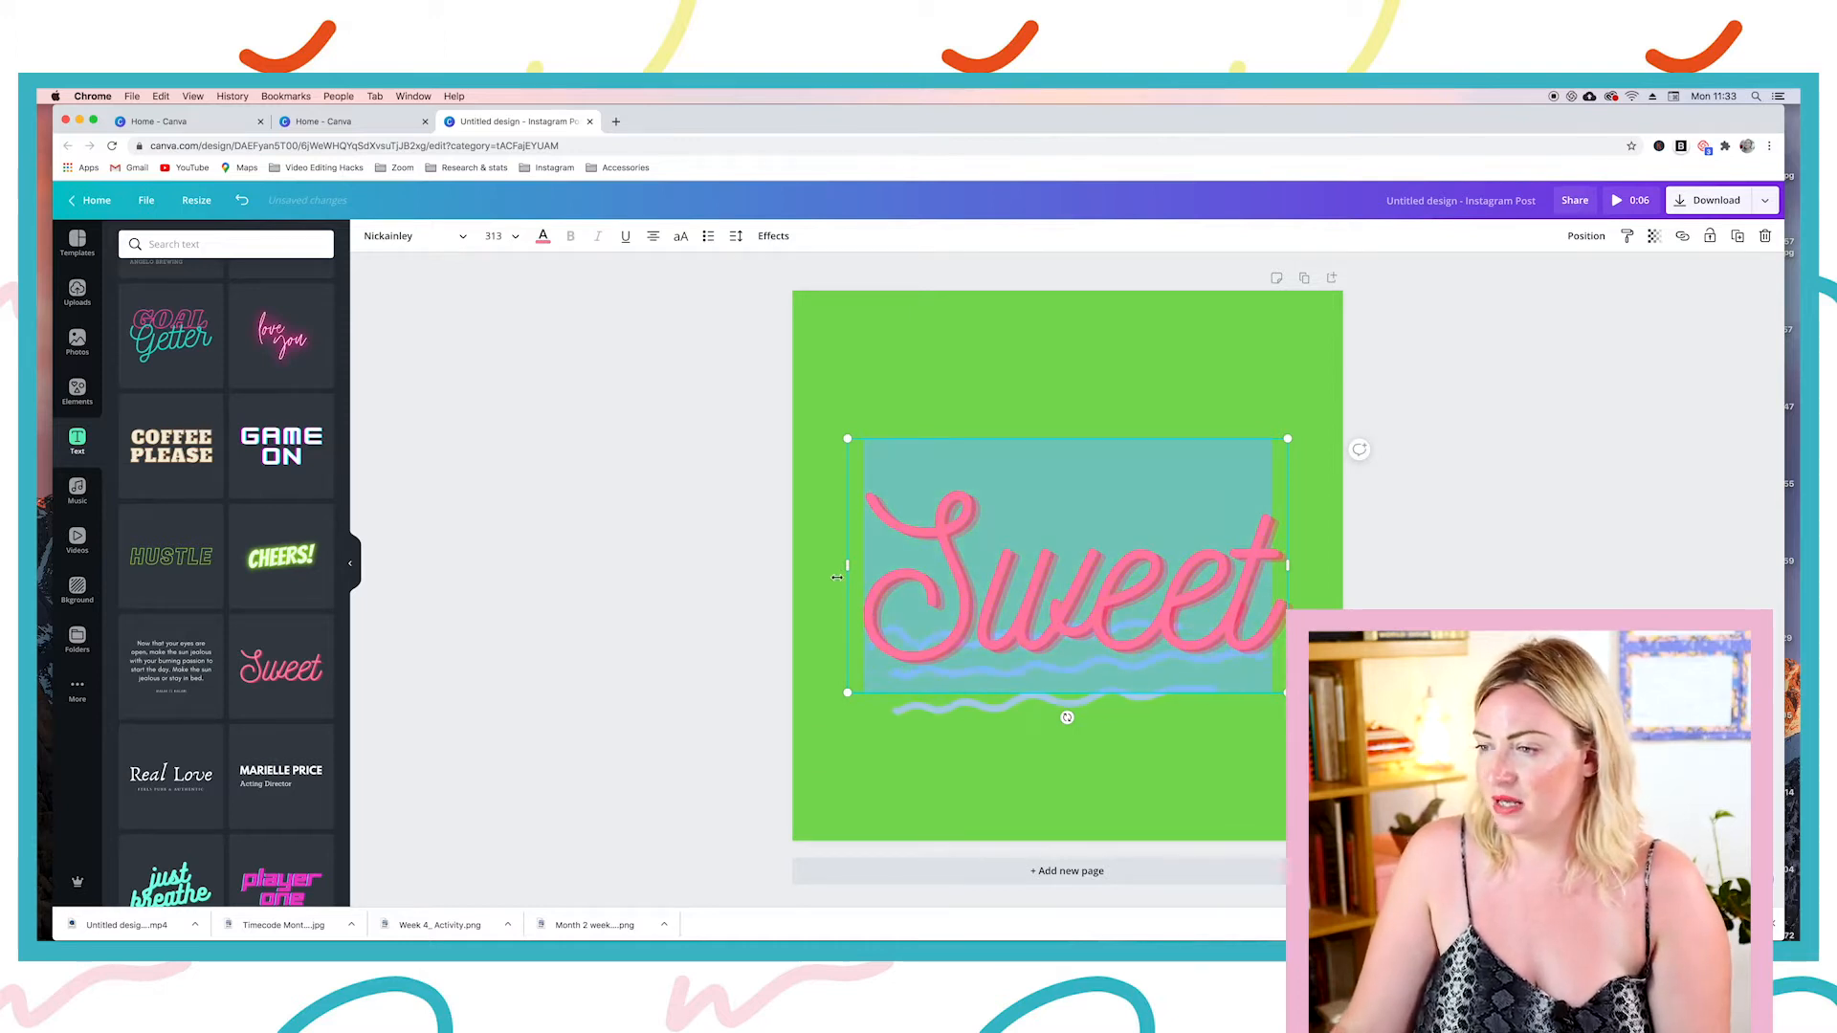
{"action": "type", "text": "Jo"}
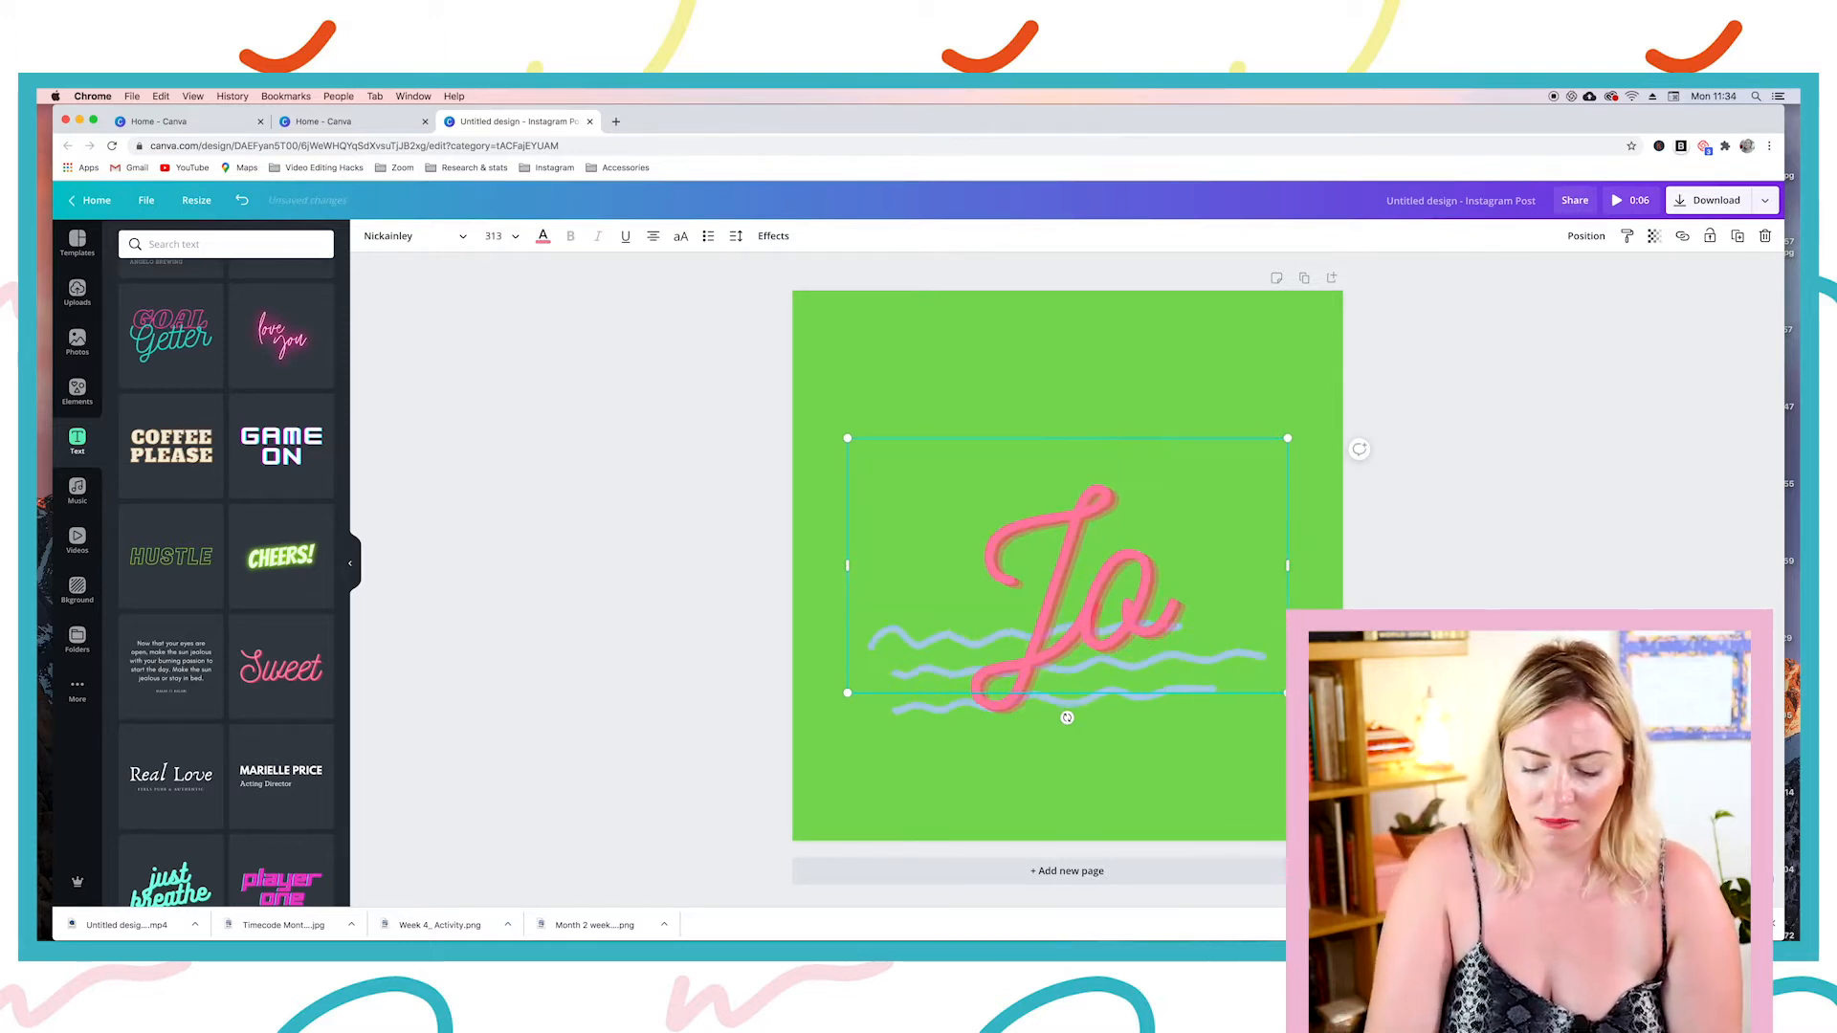
{"action": "type", "text": " Brunwin"}
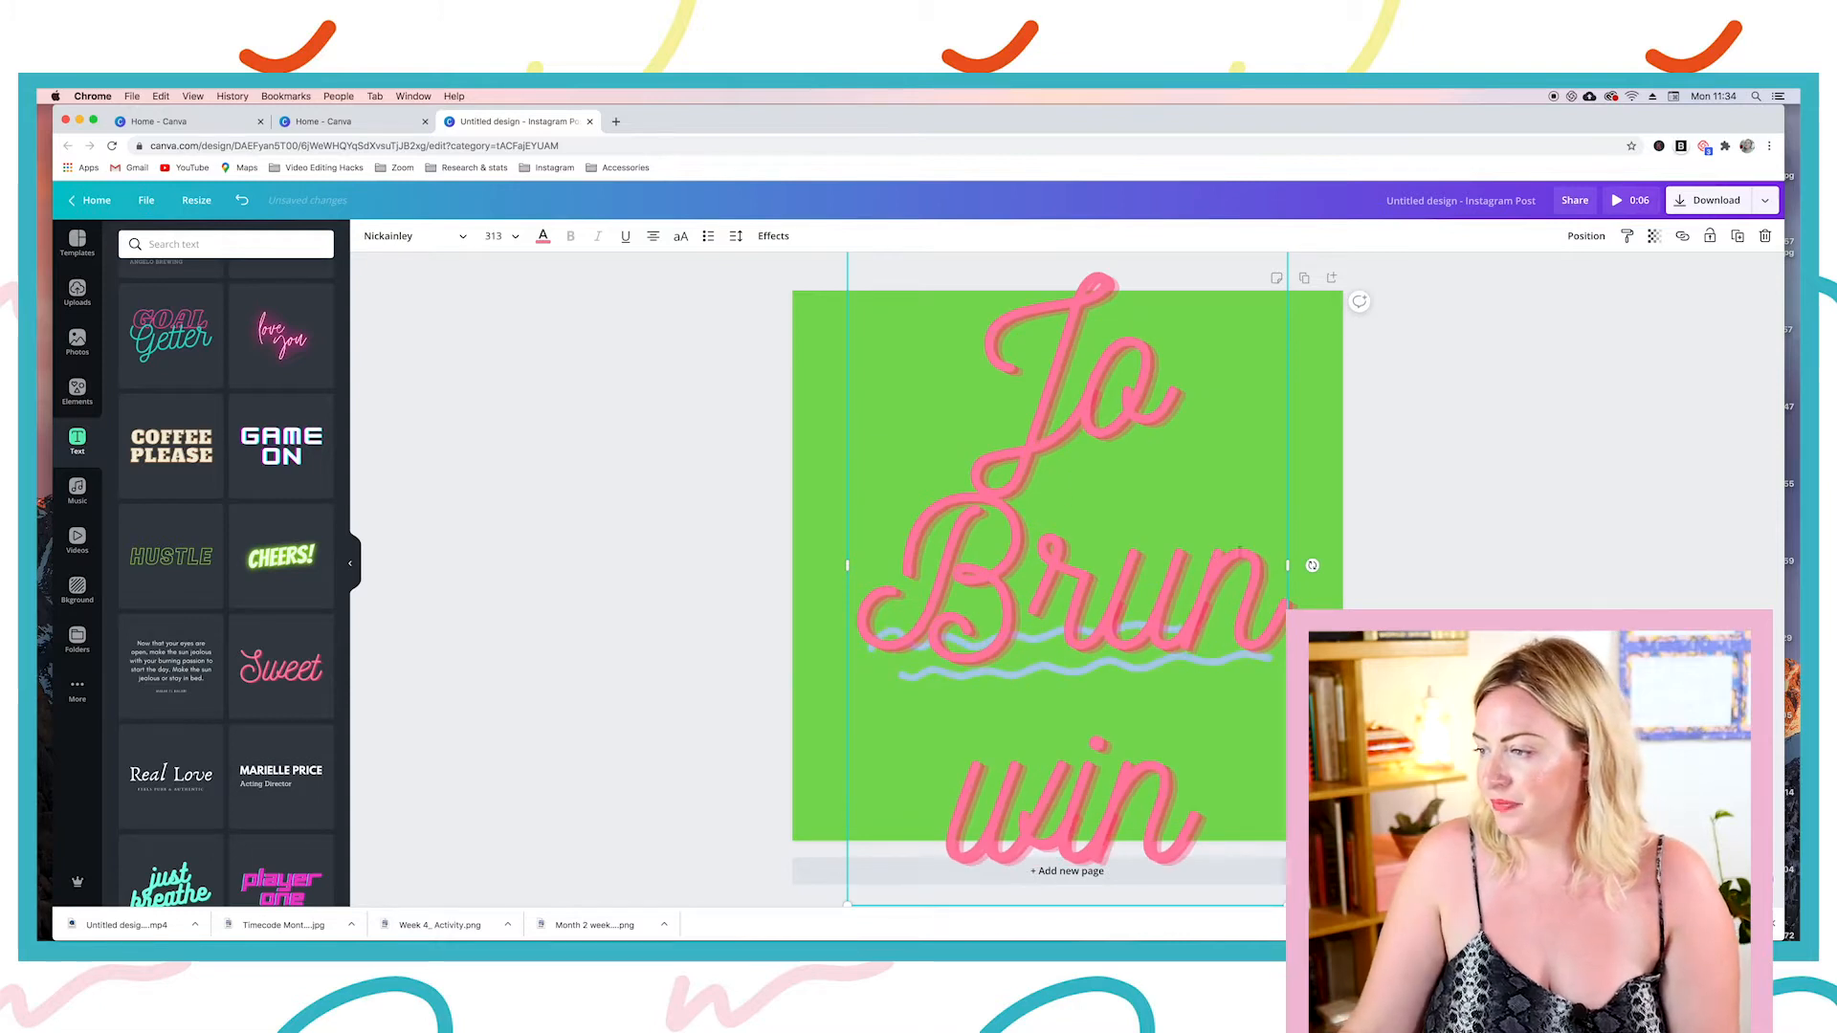
{"action": "key", "text": "super+shift+Left"}
{"action": "left_click_drag", "start_coordinate": [1509, 560], "coordinate": [1783, 564]}
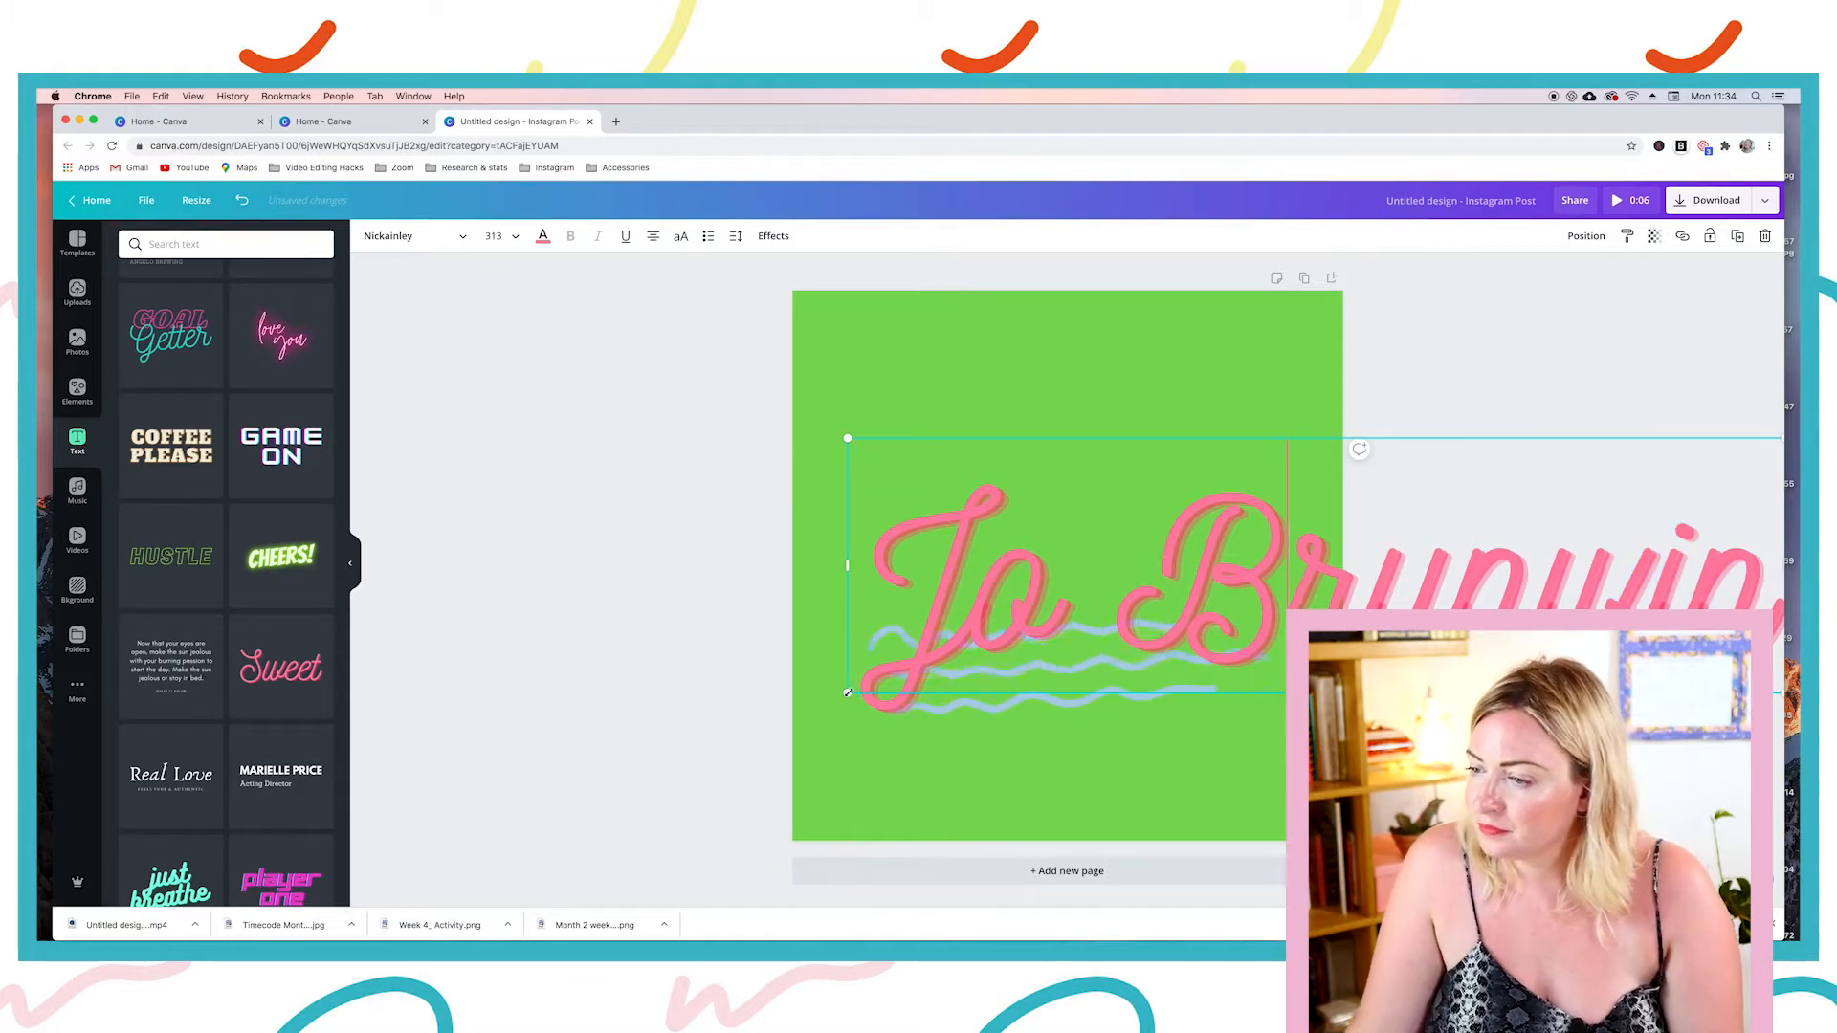
{"action": "left_click_drag", "start_coordinate": [847, 692], "coordinate": [1417, 531]}
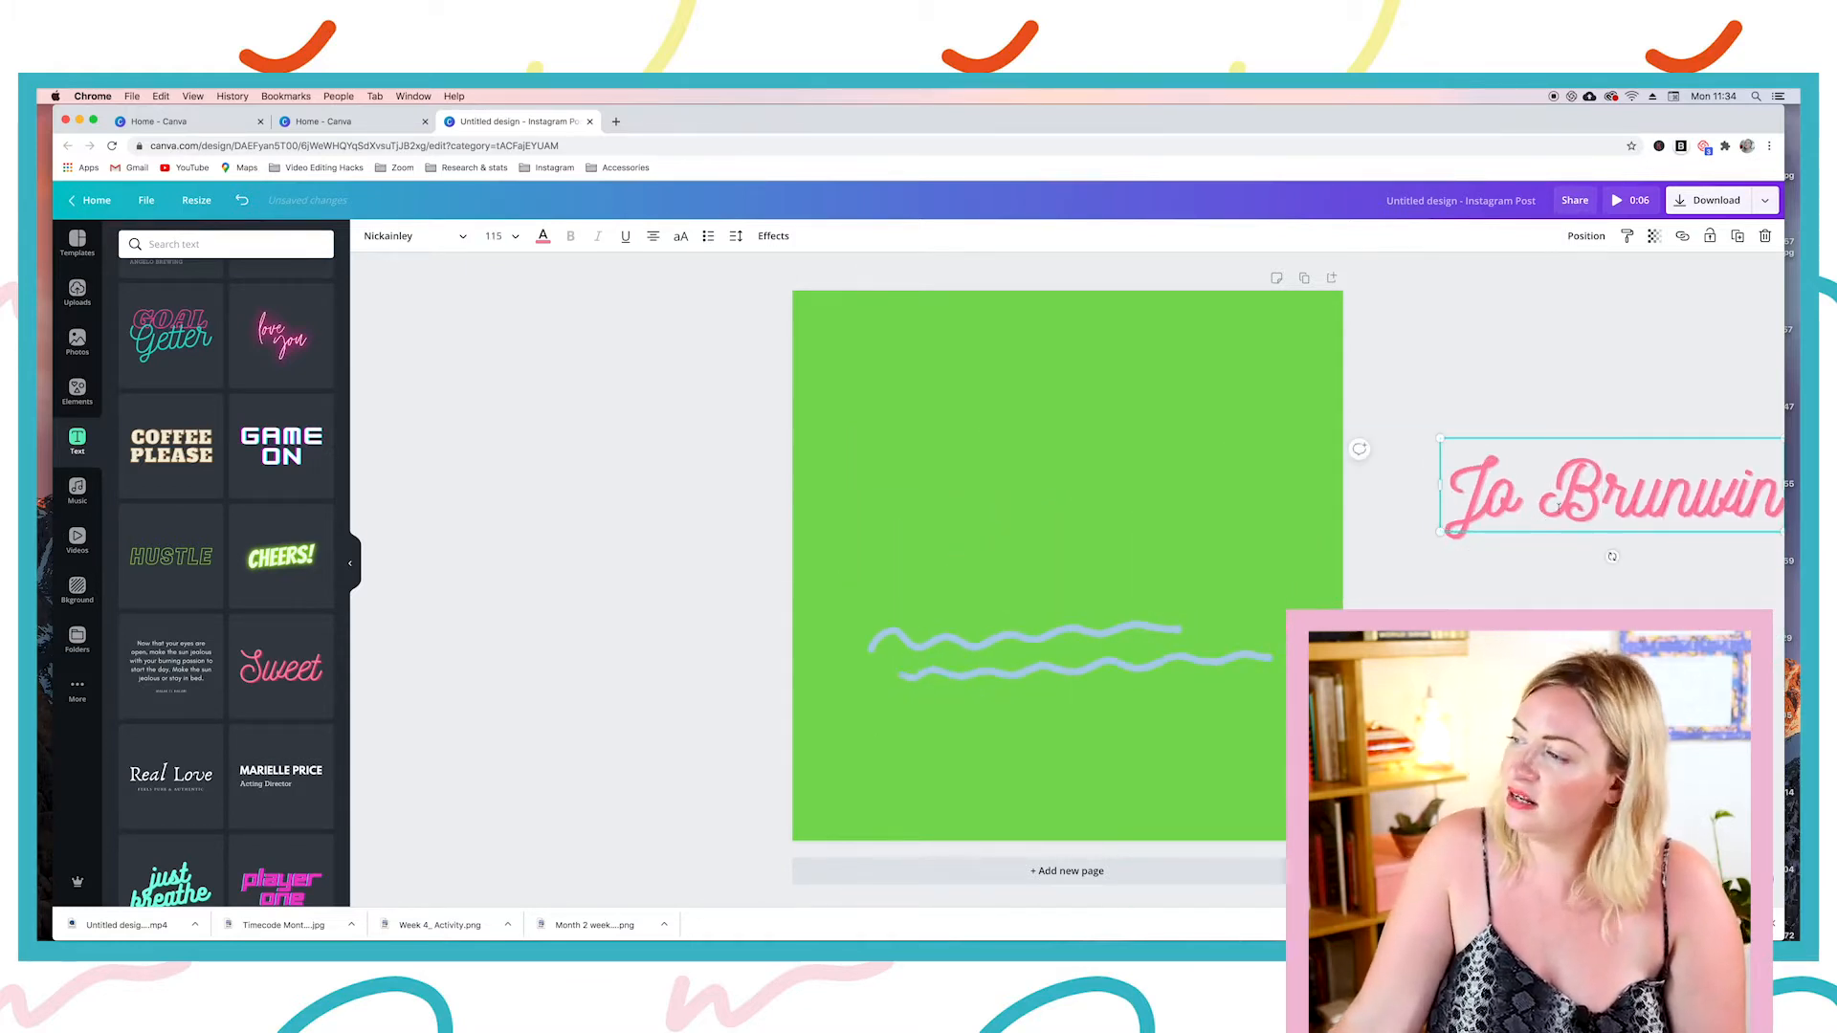
{"action": "left_click", "coordinate": [1375, 529]}
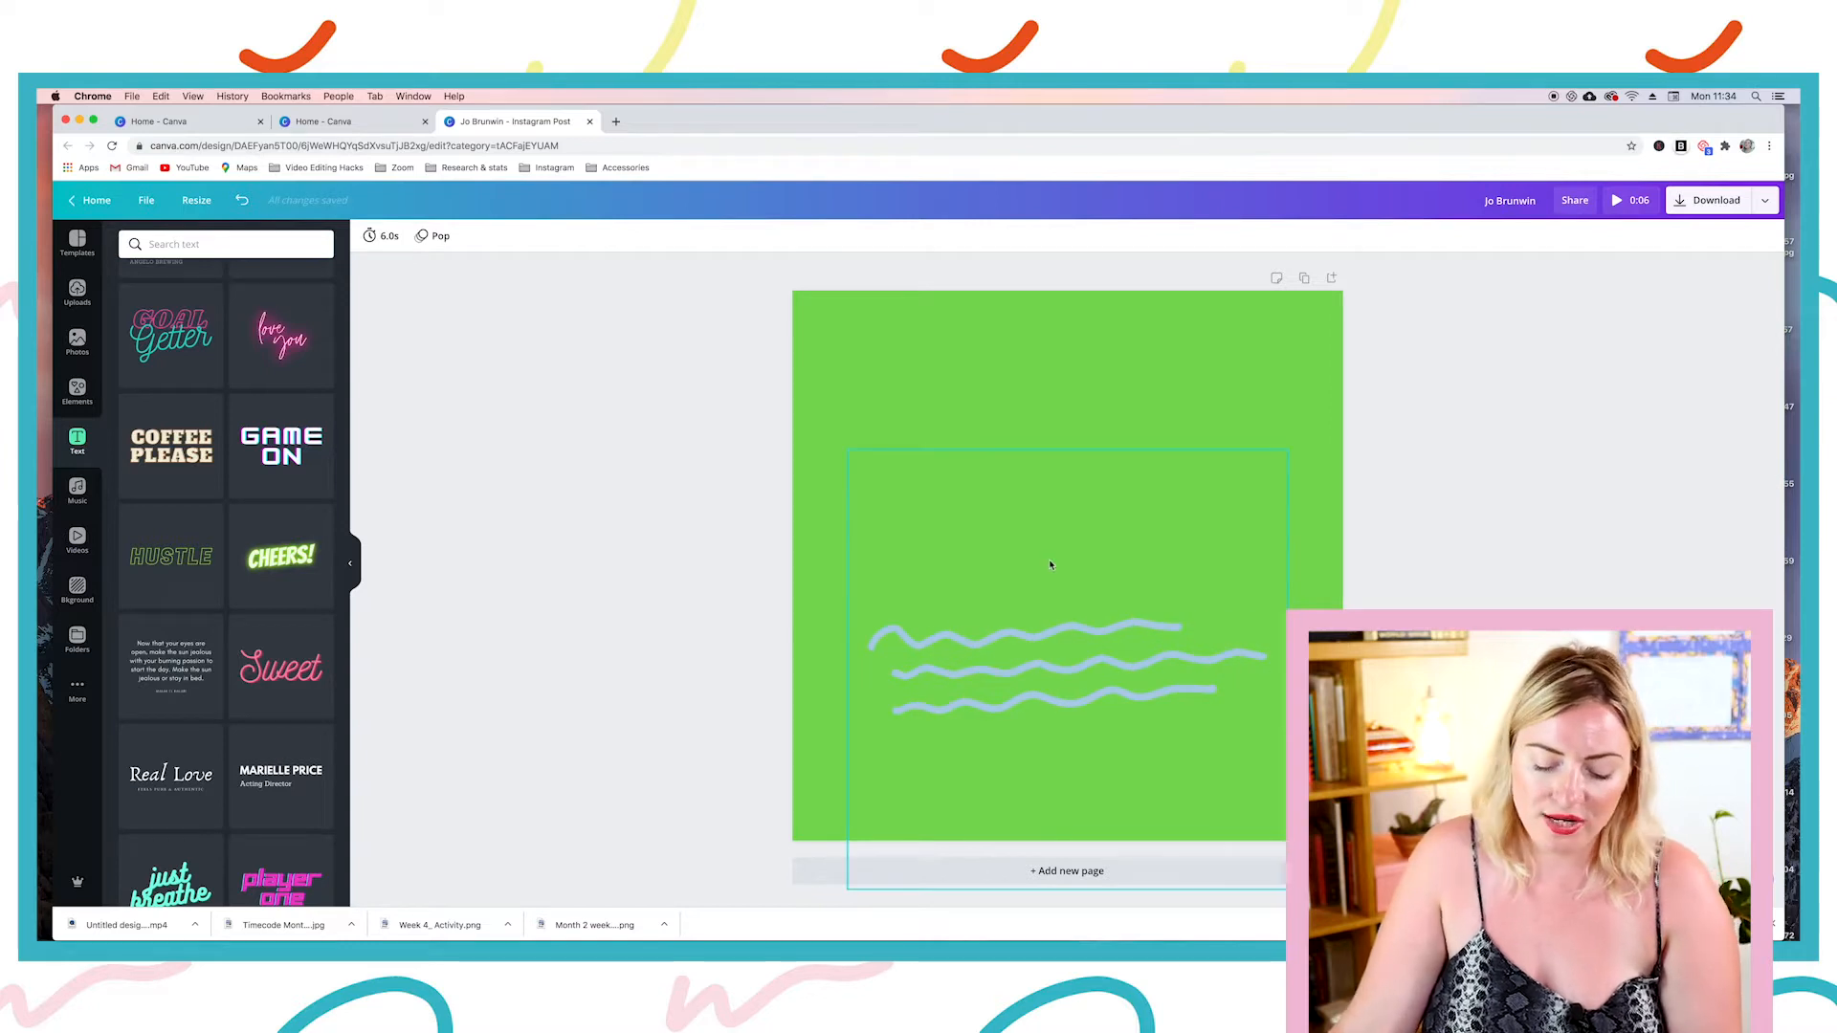
{"action": "key", "text": "super+z"}
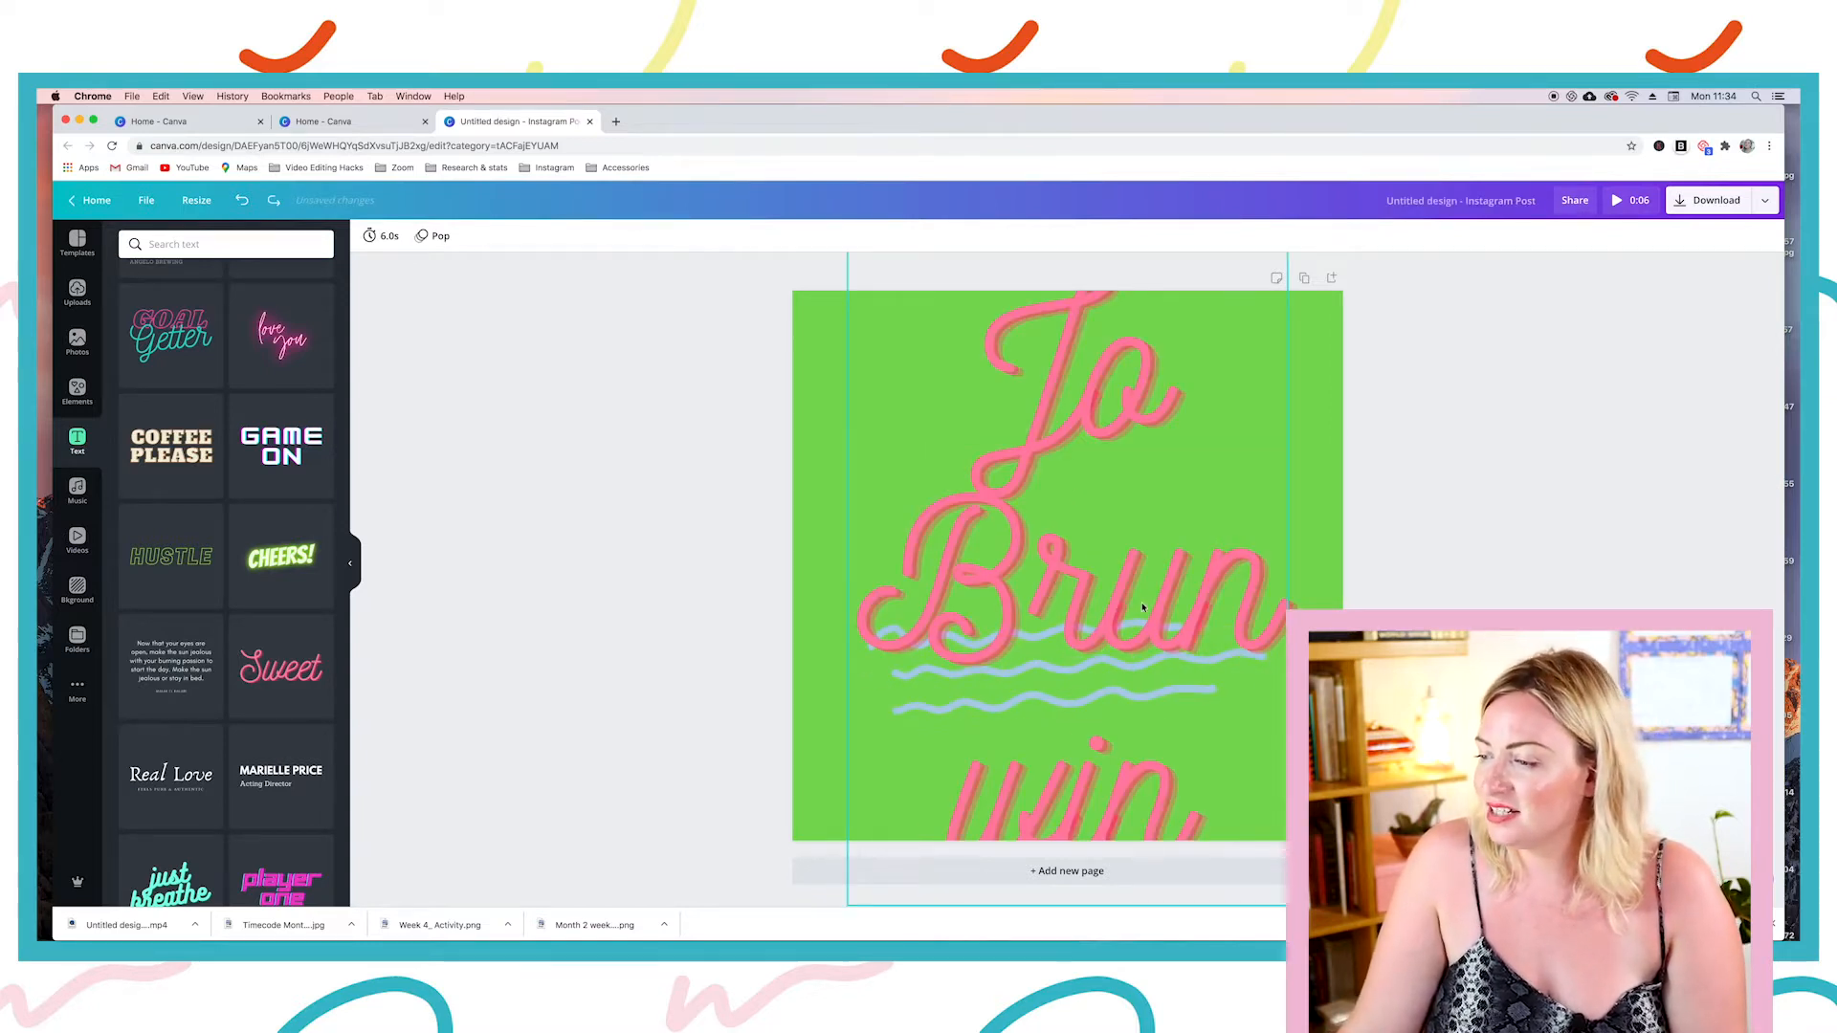
Step: Shrink the name text to size 116, fit it on one line and place it just above the wavy lines
{"action": "left_click", "coordinate": [1143, 607]}
{"action": "left_click_drag", "start_coordinate": [1284, 900], "coordinate": [1018, 490]}
{"action": "left_click_drag", "start_coordinate": [950, 400], "coordinate": [1048, 531]}
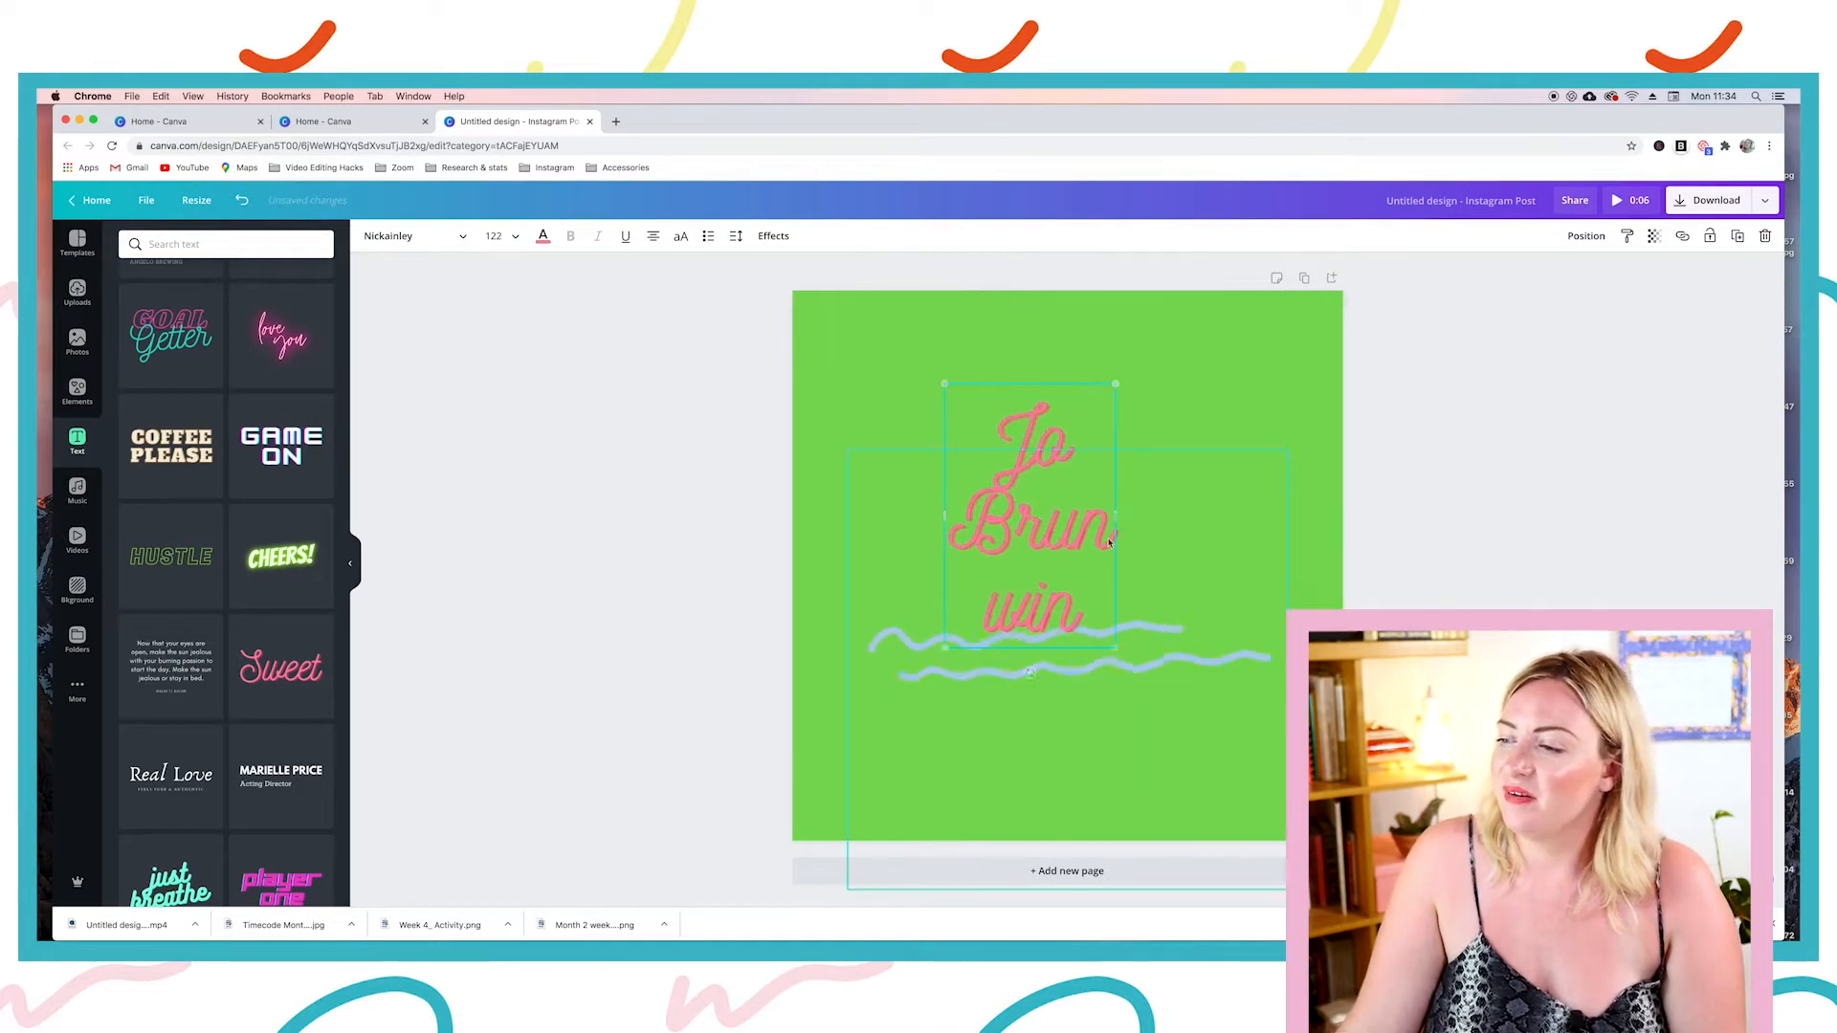
{"action": "left_click_drag", "start_coordinate": [1319, 508], "coordinate": [1135, 582]}
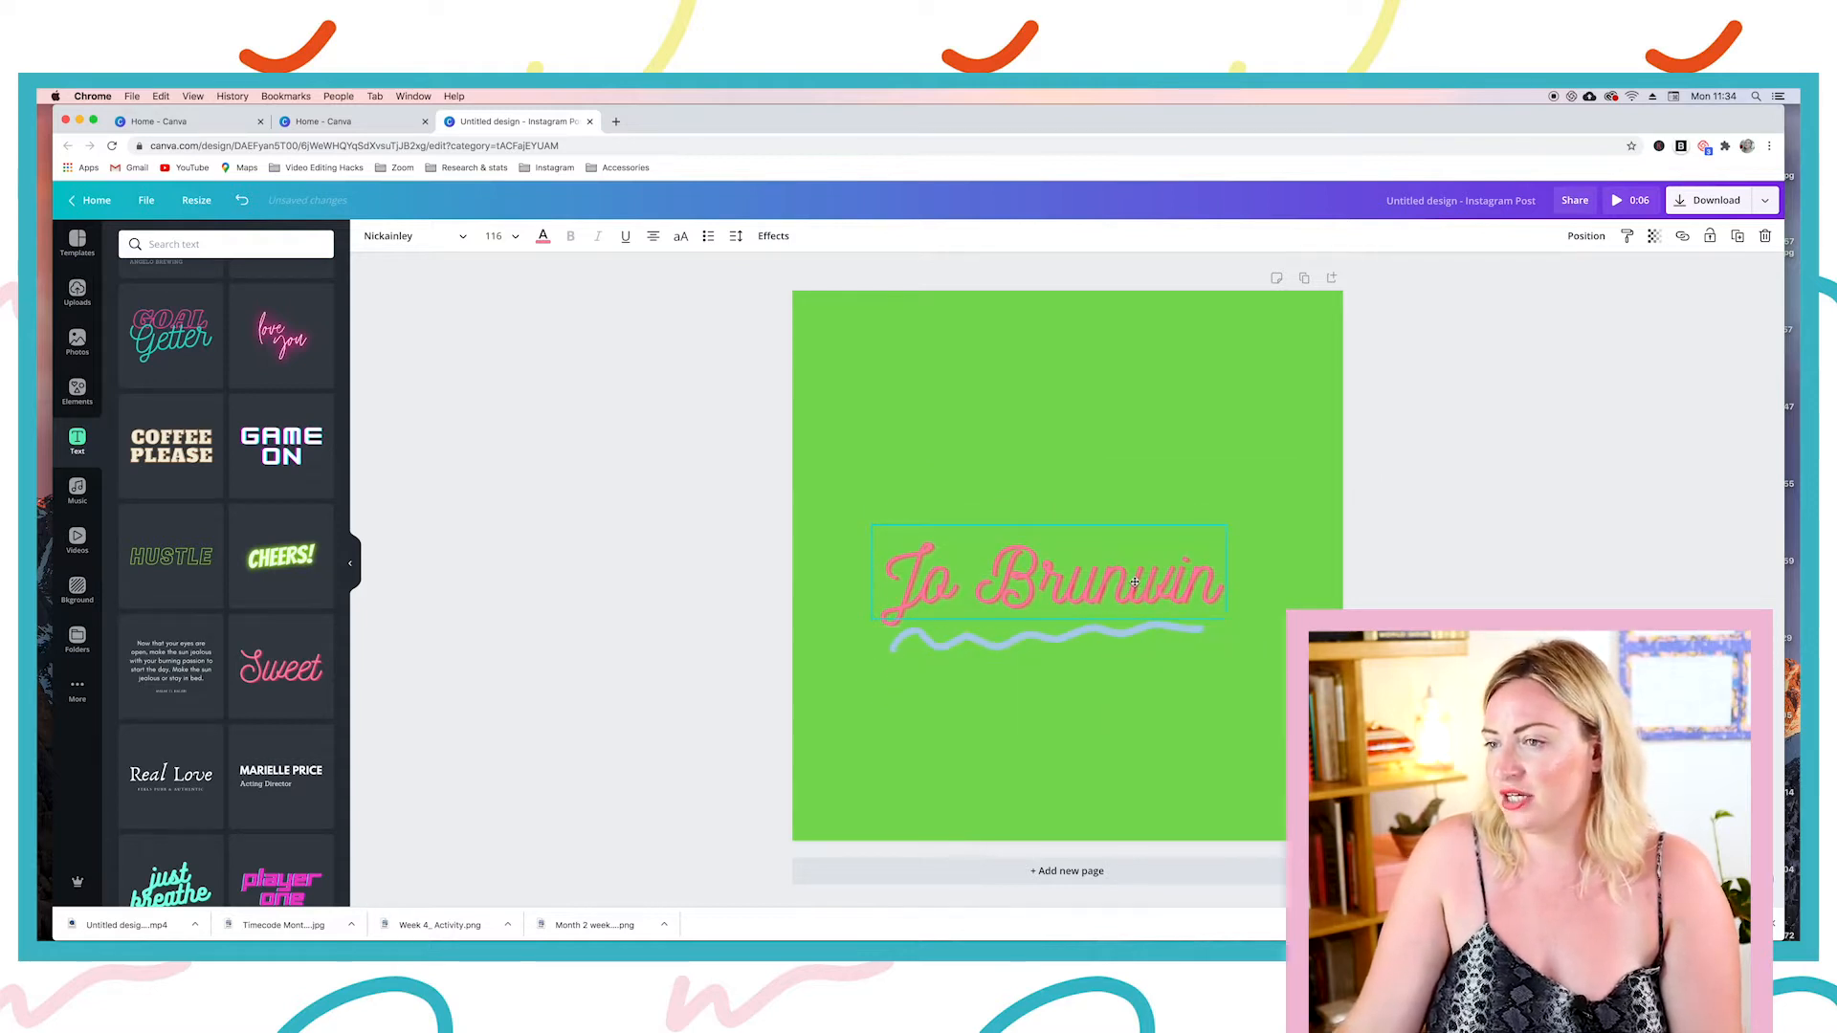
Step: Change the page background colour to white
{"action": "left_click", "coordinate": [991, 363]}
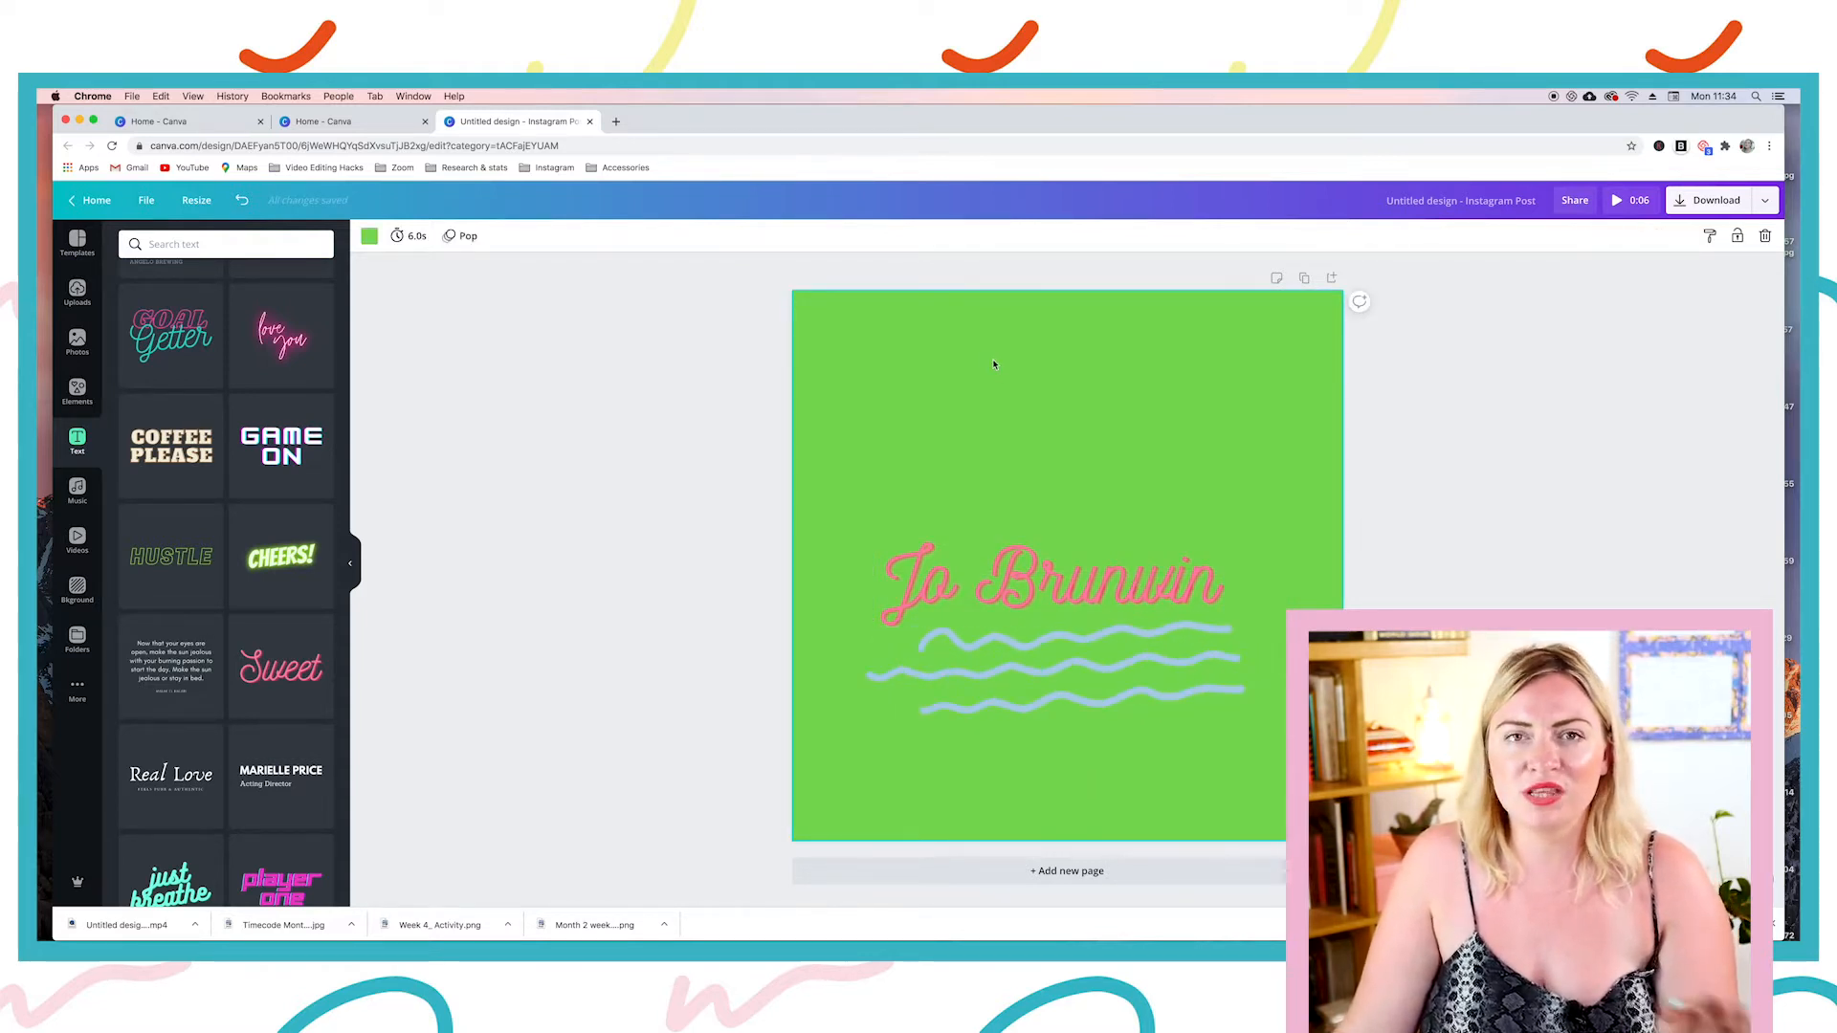
{"action": "left_click", "coordinate": [369, 237]}
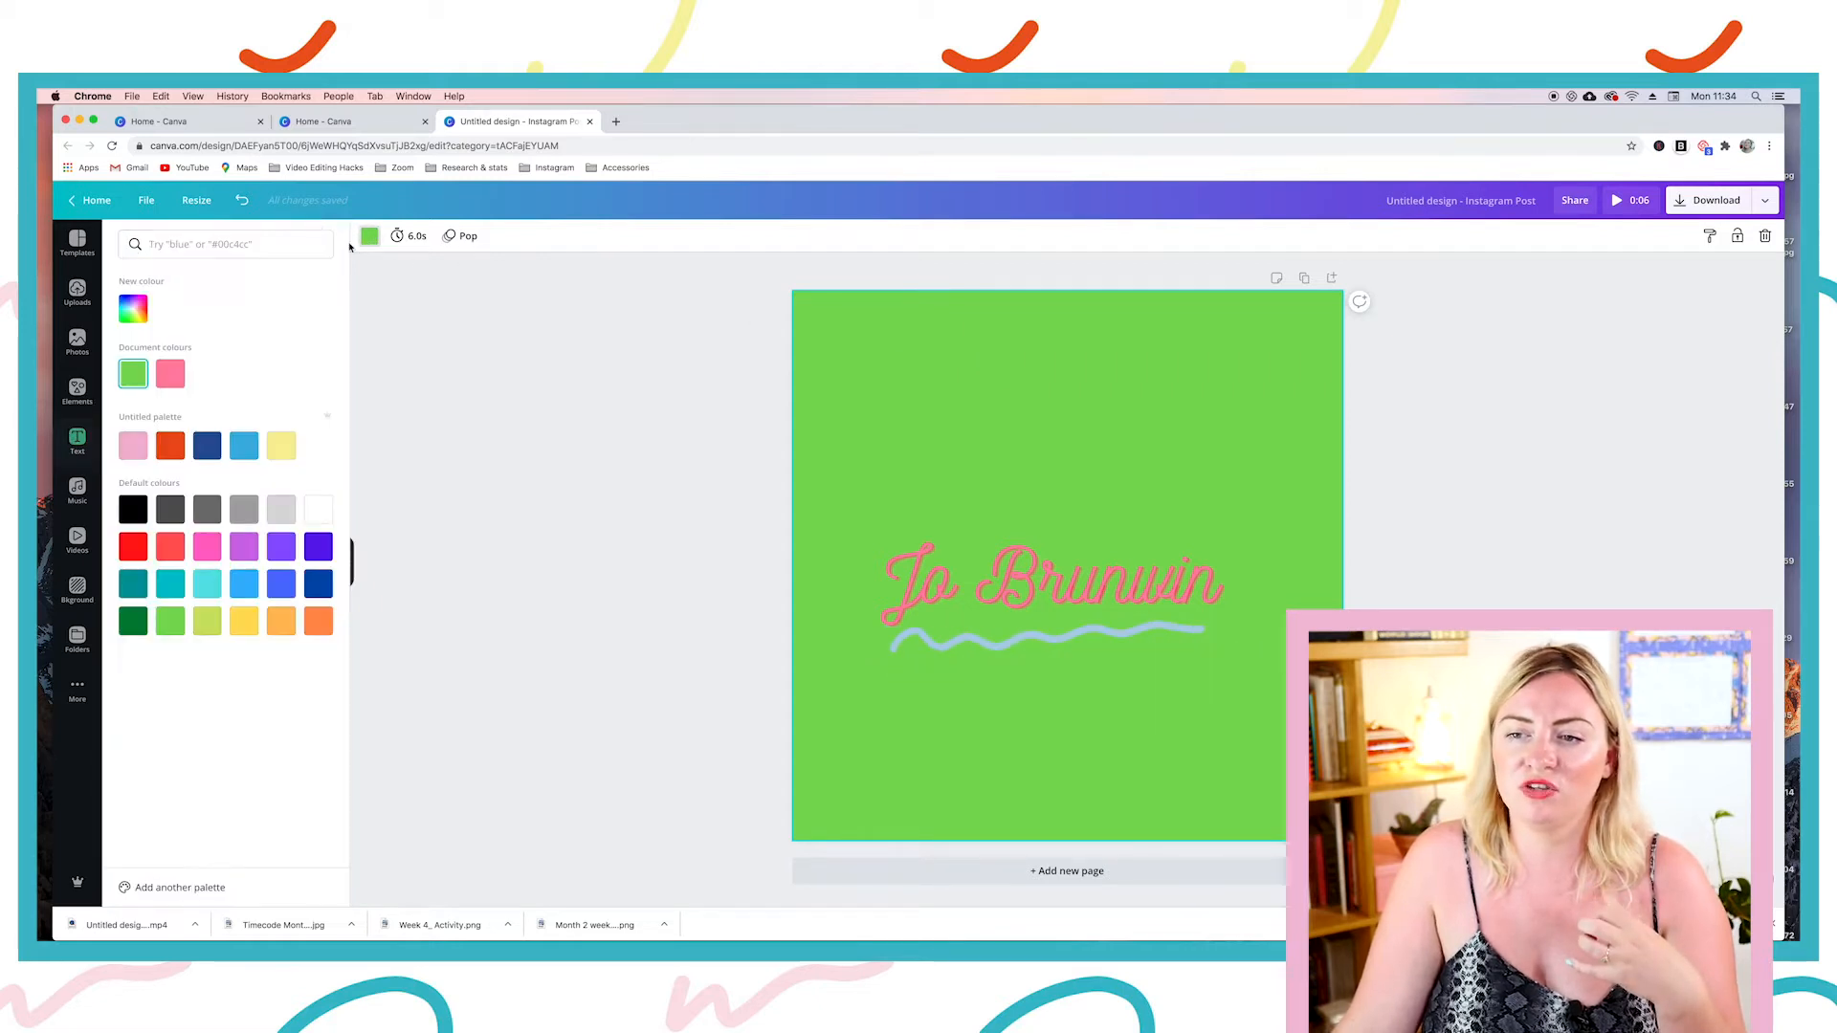
{"action": "left_click", "coordinate": [318, 509]}
{"action": "left_click", "coordinate": [1448, 472]}
Step: Move the name text up to the page's middle and shift the wavy-lines sticker directly beneath it
{"action": "left_click_drag", "start_coordinate": [1082, 578], "coordinate": [1099, 532]}
{"action": "mouse_move", "coordinate": [1109, 636]}
{"action": "left_mouse_down"}
{"action": "mouse_move", "coordinate": [1079, 627]}
{"action": "mouse_move", "coordinate": [1093, 615]}
{"action": "mouse_move", "coordinate": [1033, 632]}
{"action": "left_mouse_up"}
{"action": "left_click", "coordinate": [1480, 553]}
{"action": "left_click", "coordinate": [1481, 534]}
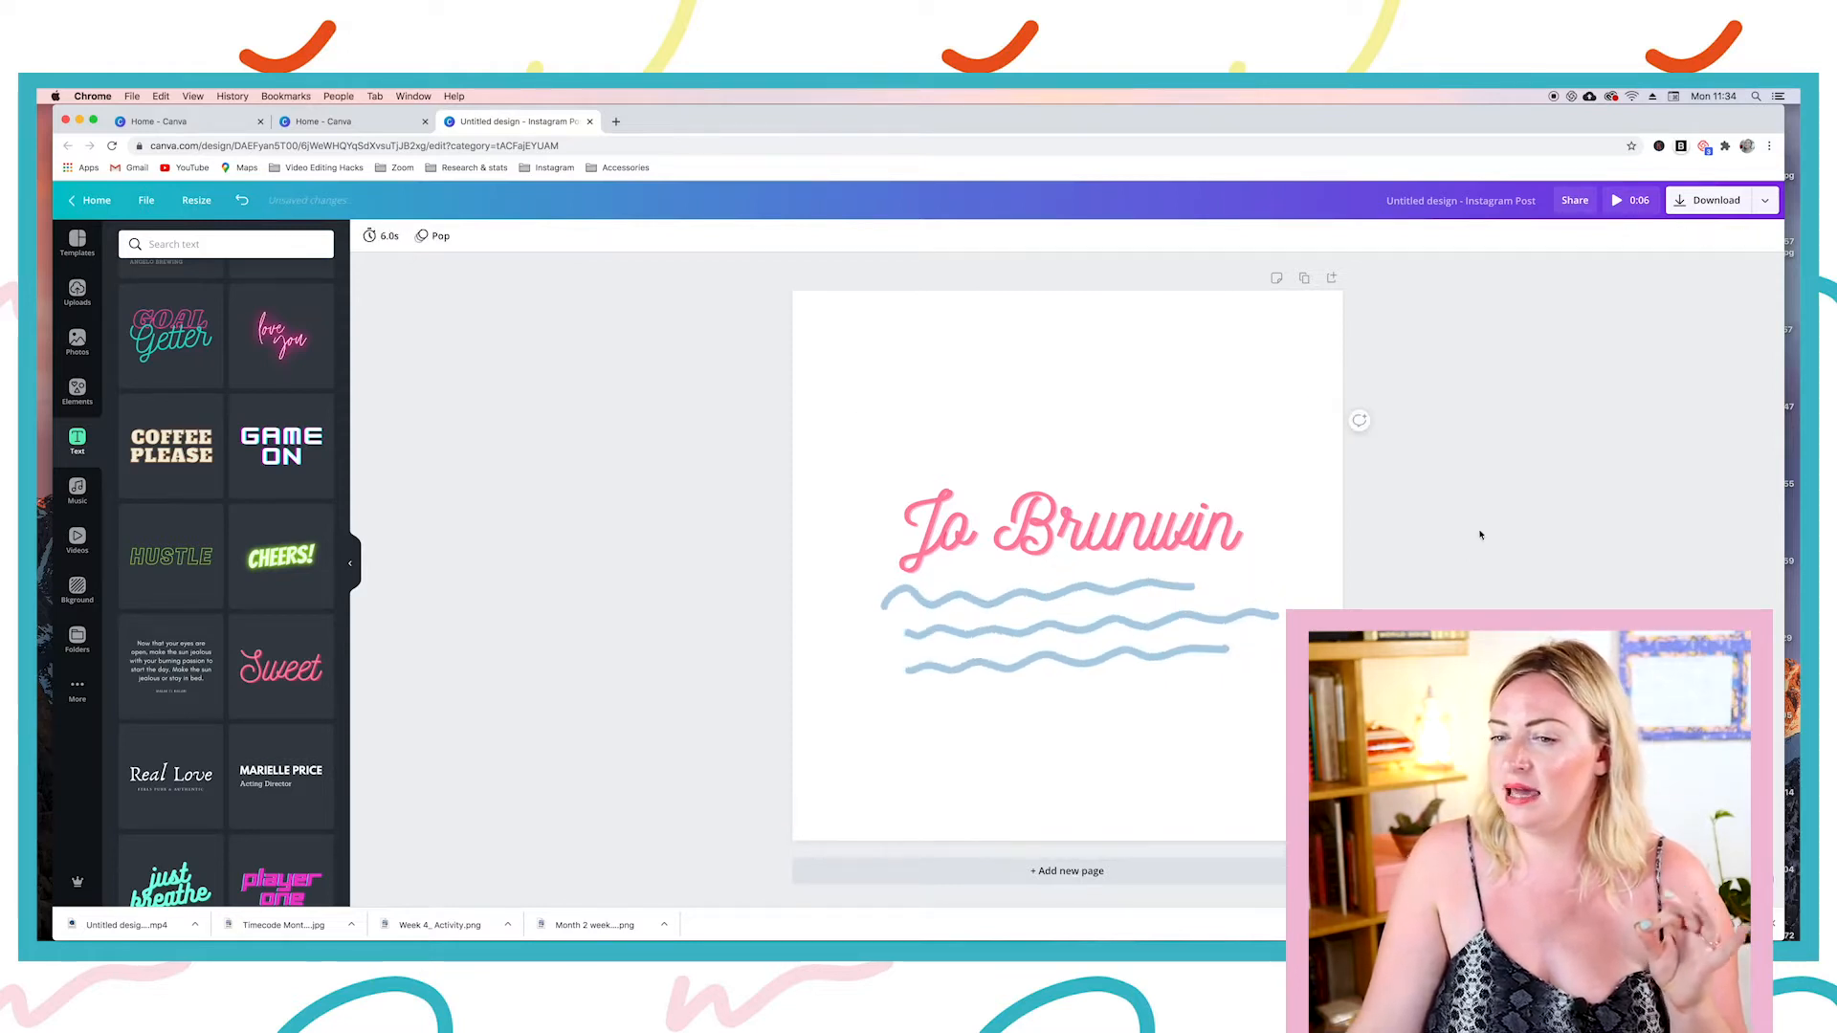
Step: Duplicate the name text below the original, change the copy's wording to "Behold Video" and widen it to fit on one line
{"action": "left_click", "coordinate": [1054, 523]}
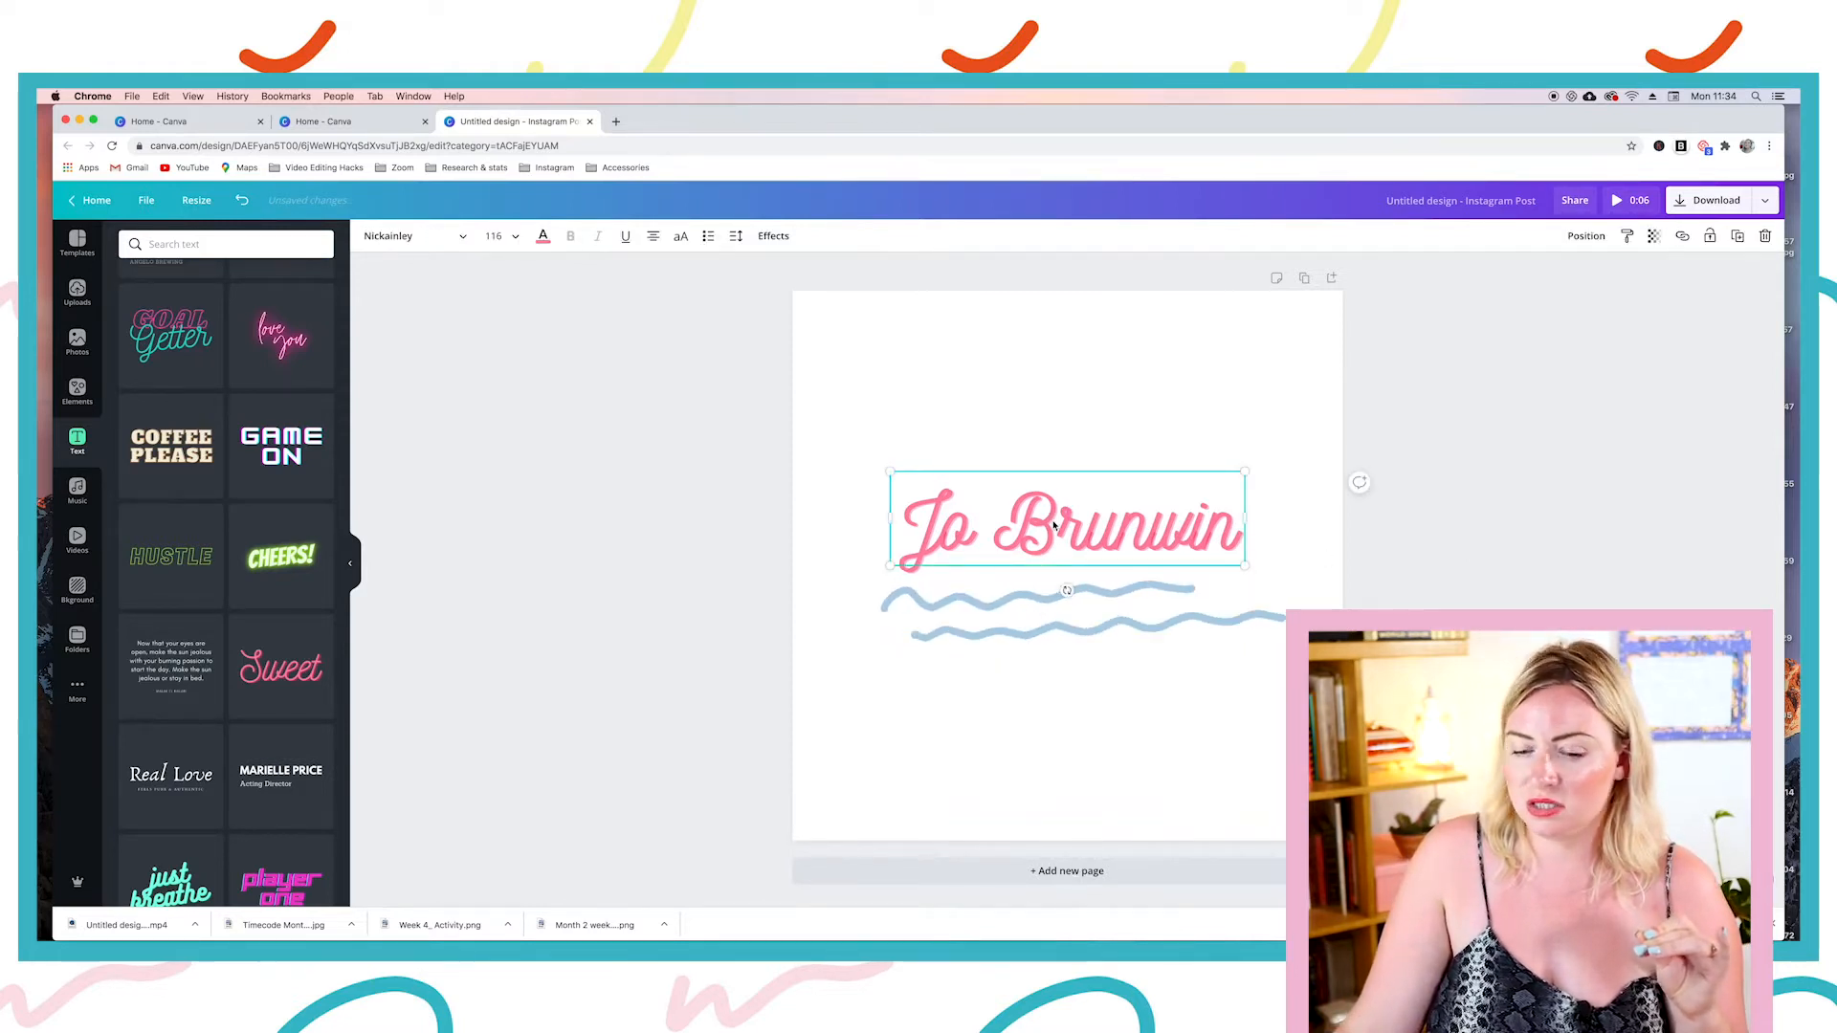
{"action": "key", "text": "super+d"}
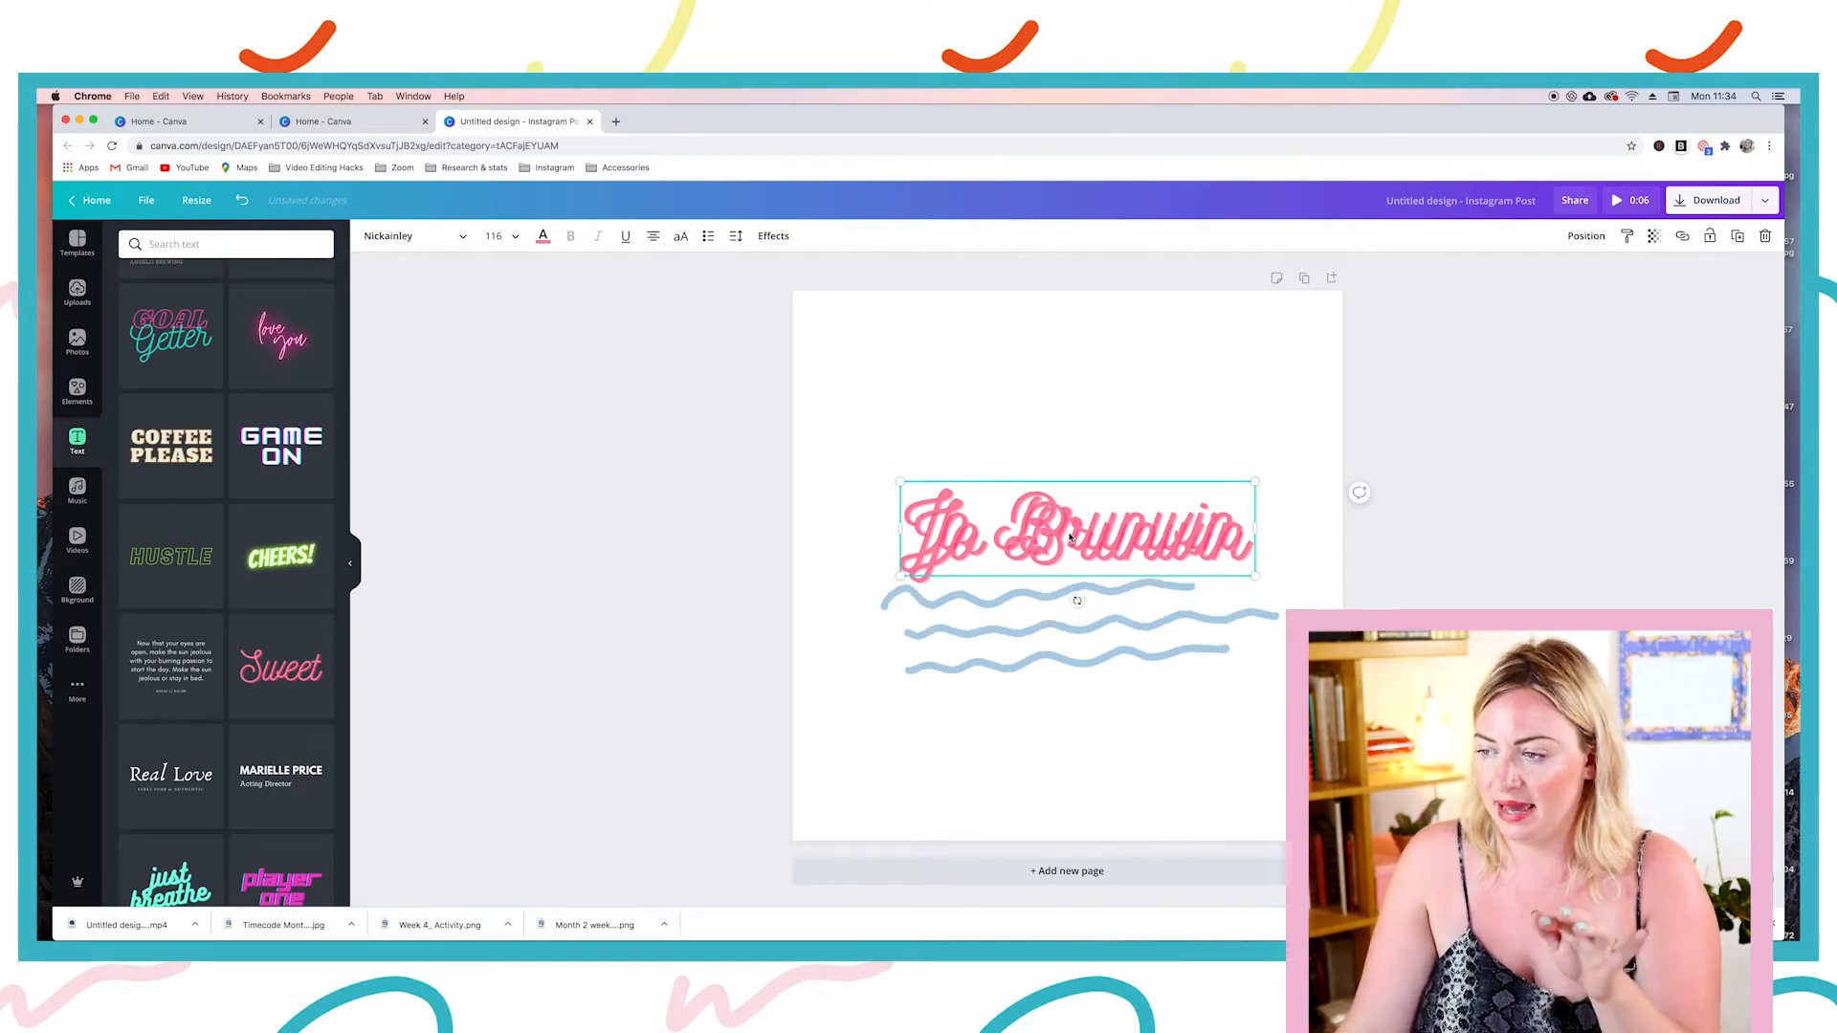
{"action": "left_click_drag", "start_coordinate": [1051, 524], "coordinate": [1070, 696]}
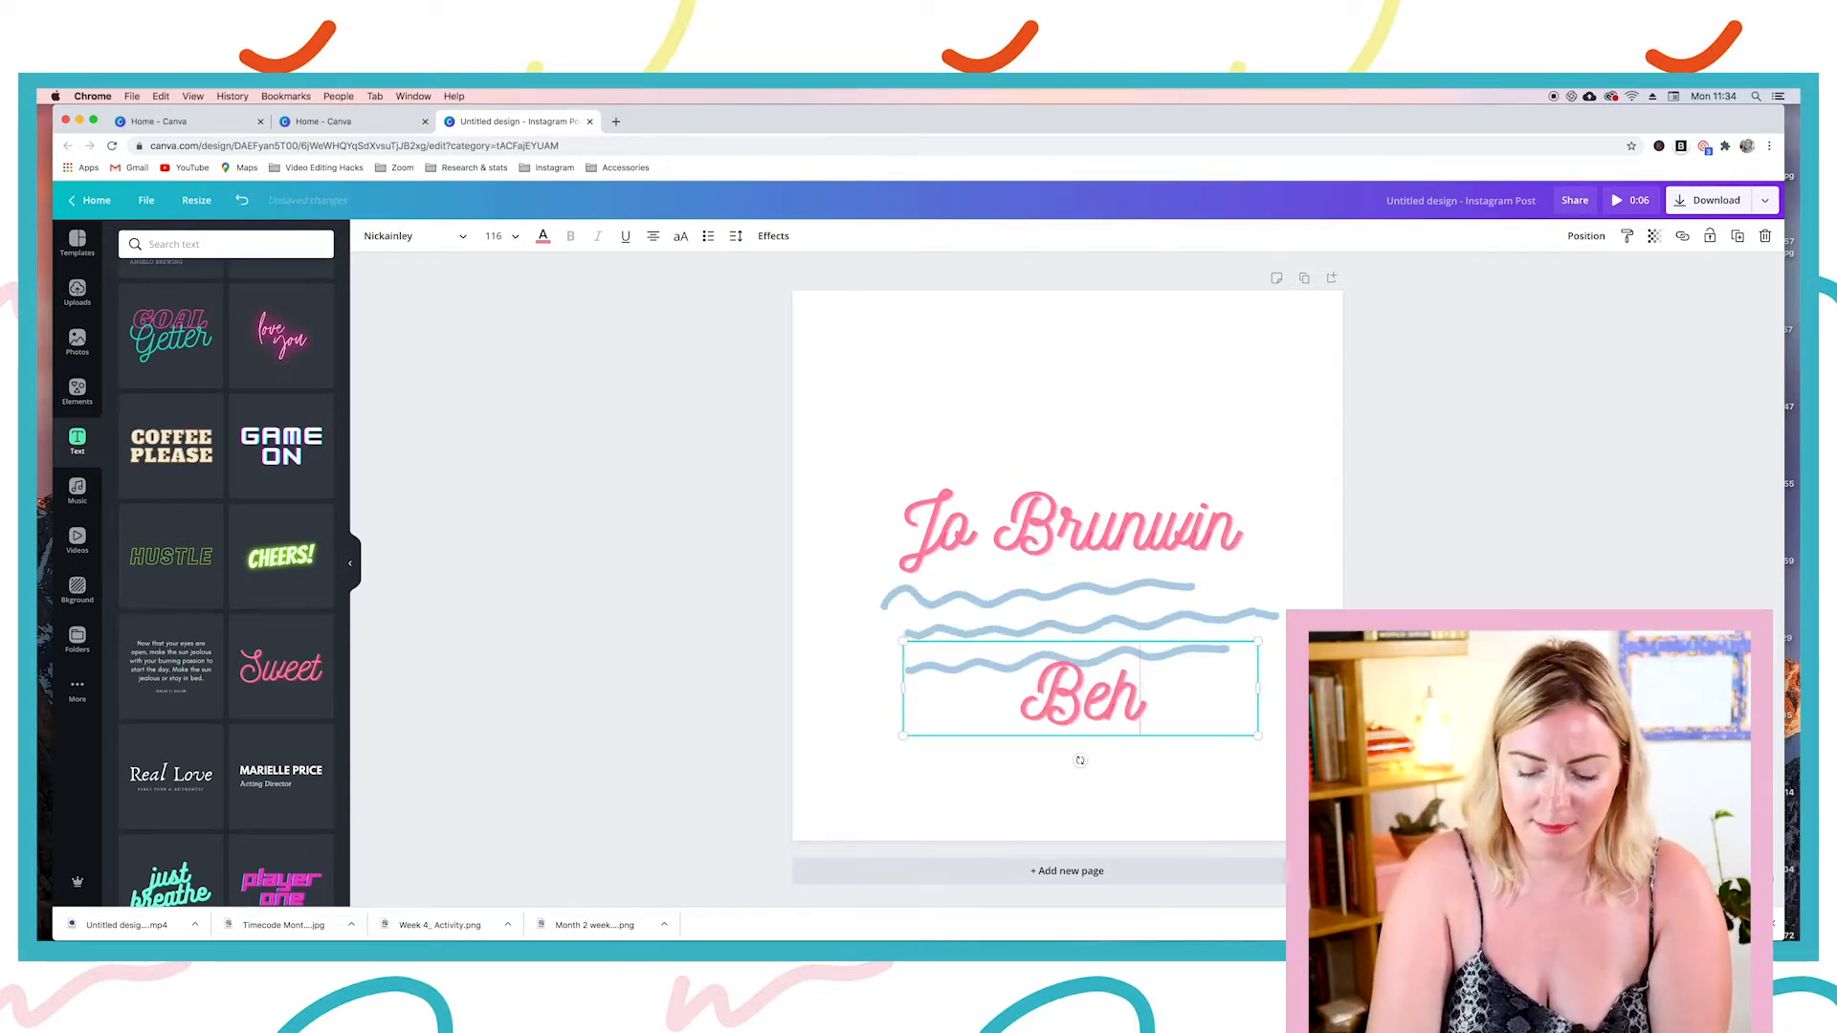
{"action": "type", "text": "old Video"}
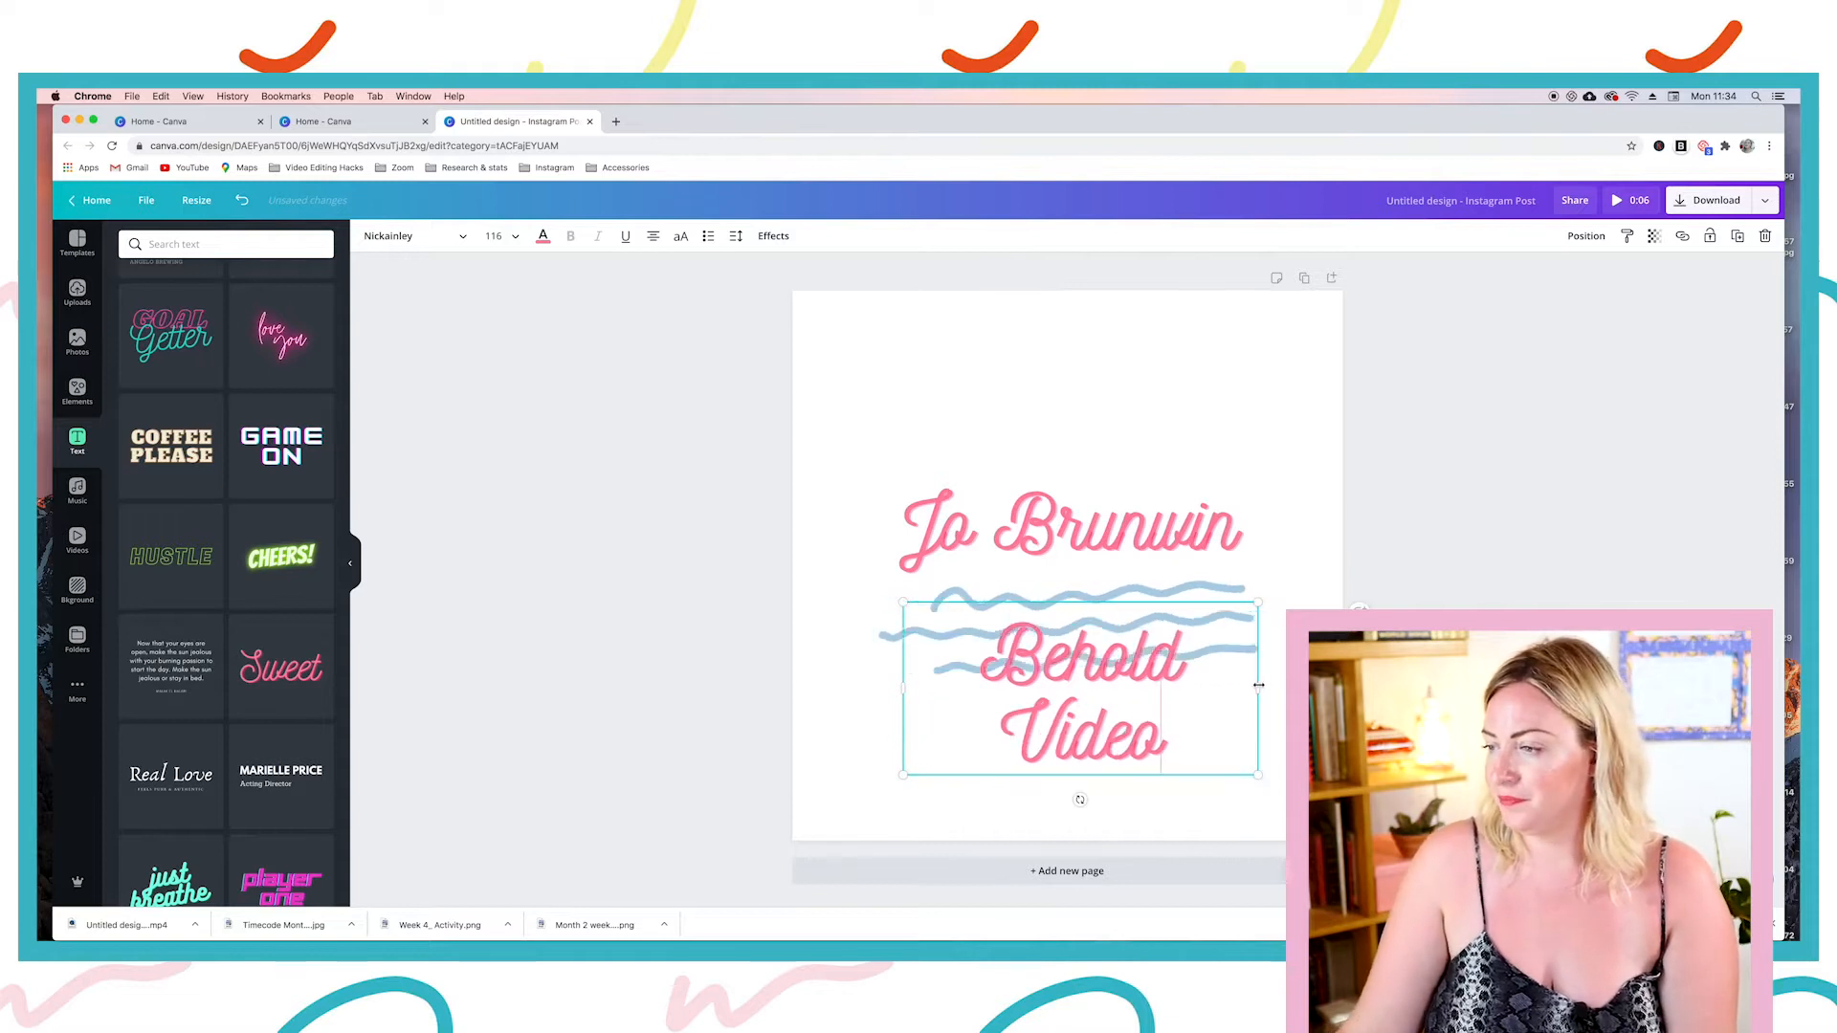
{"action": "left_click_drag", "start_coordinate": [1259, 685], "coordinate": [1348, 689]}
{"action": "mouse_move", "coordinate": [1171, 700]}
{"action": "left_mouse_down"}
{"action": "mouse_move", "coordinate": [1100, 686]}
{"action": "mouse_move", "coordinate": [1091, 605]}
{"action": "mouse_move", "coordinate": [1113, 656]}
{"action": "left_mouse_up"}
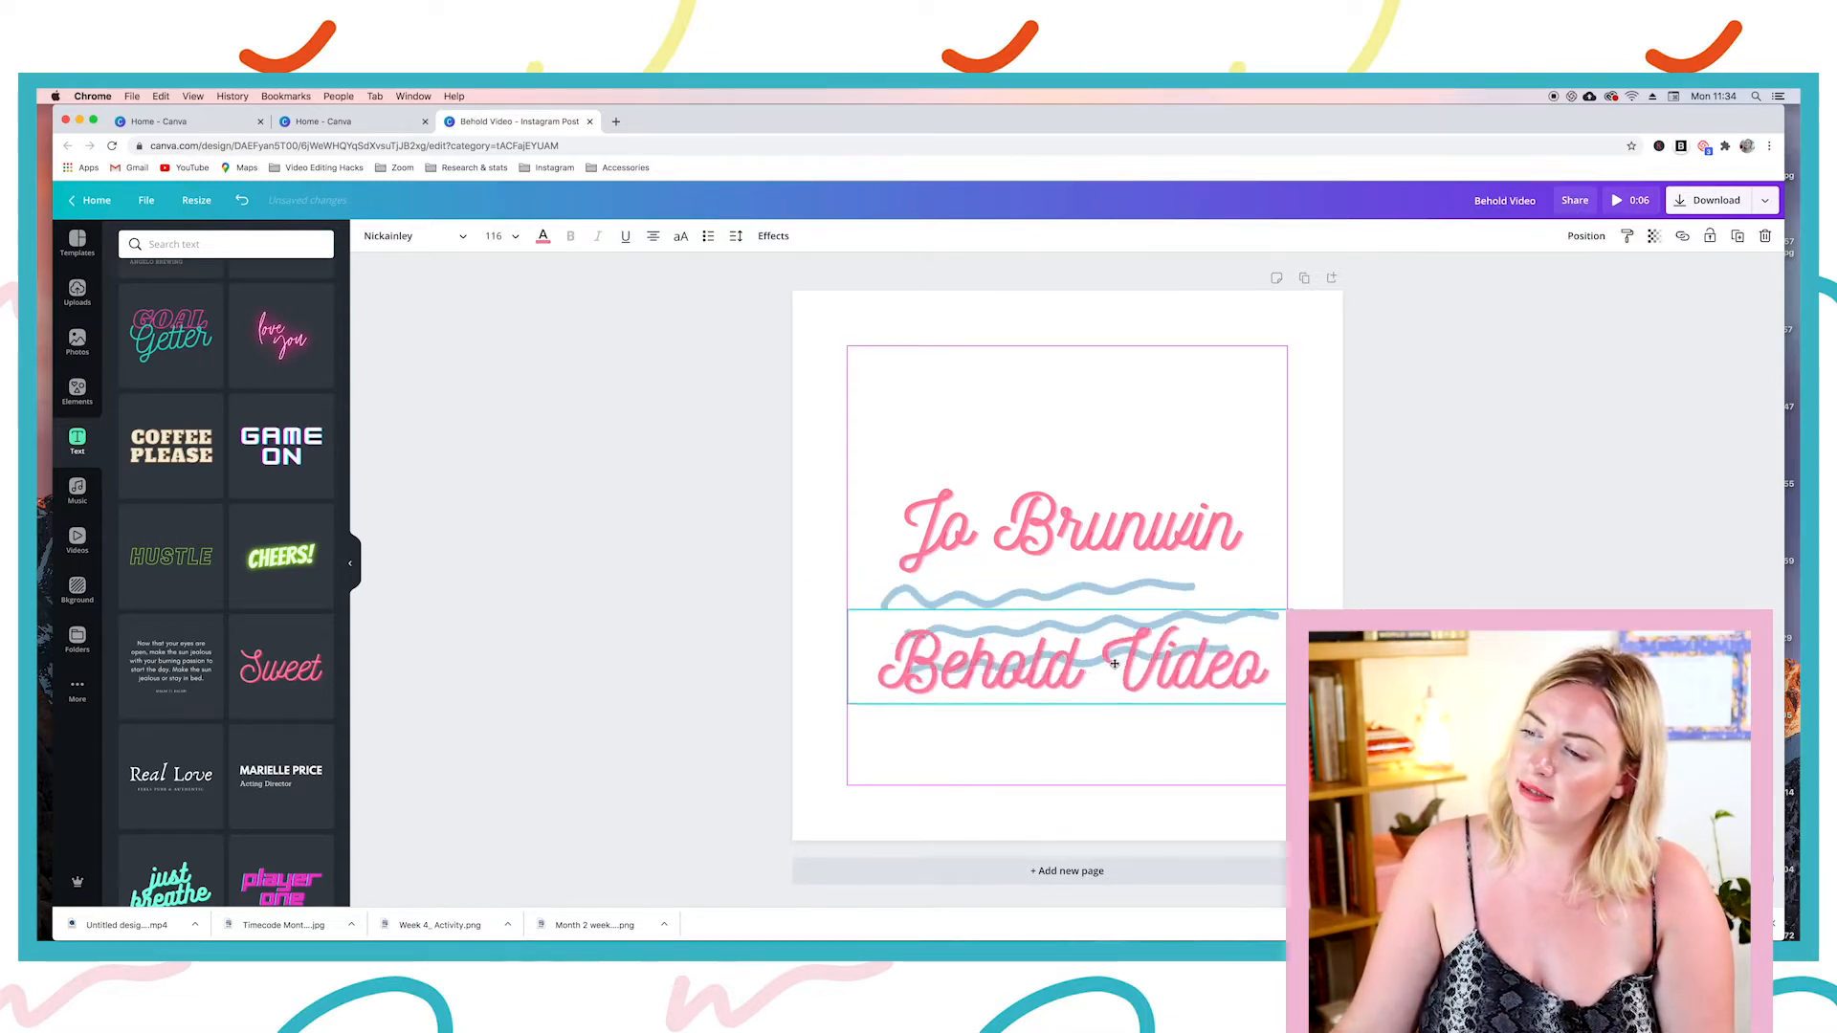
Step: Shrink the "Behold Video" text to size 39, centre it over the wavy lines and lower the name text onto the top wave
{"action": "left_click_drag", "start_coordinate": [1285, 704], "coordinate": [1118, 651]}
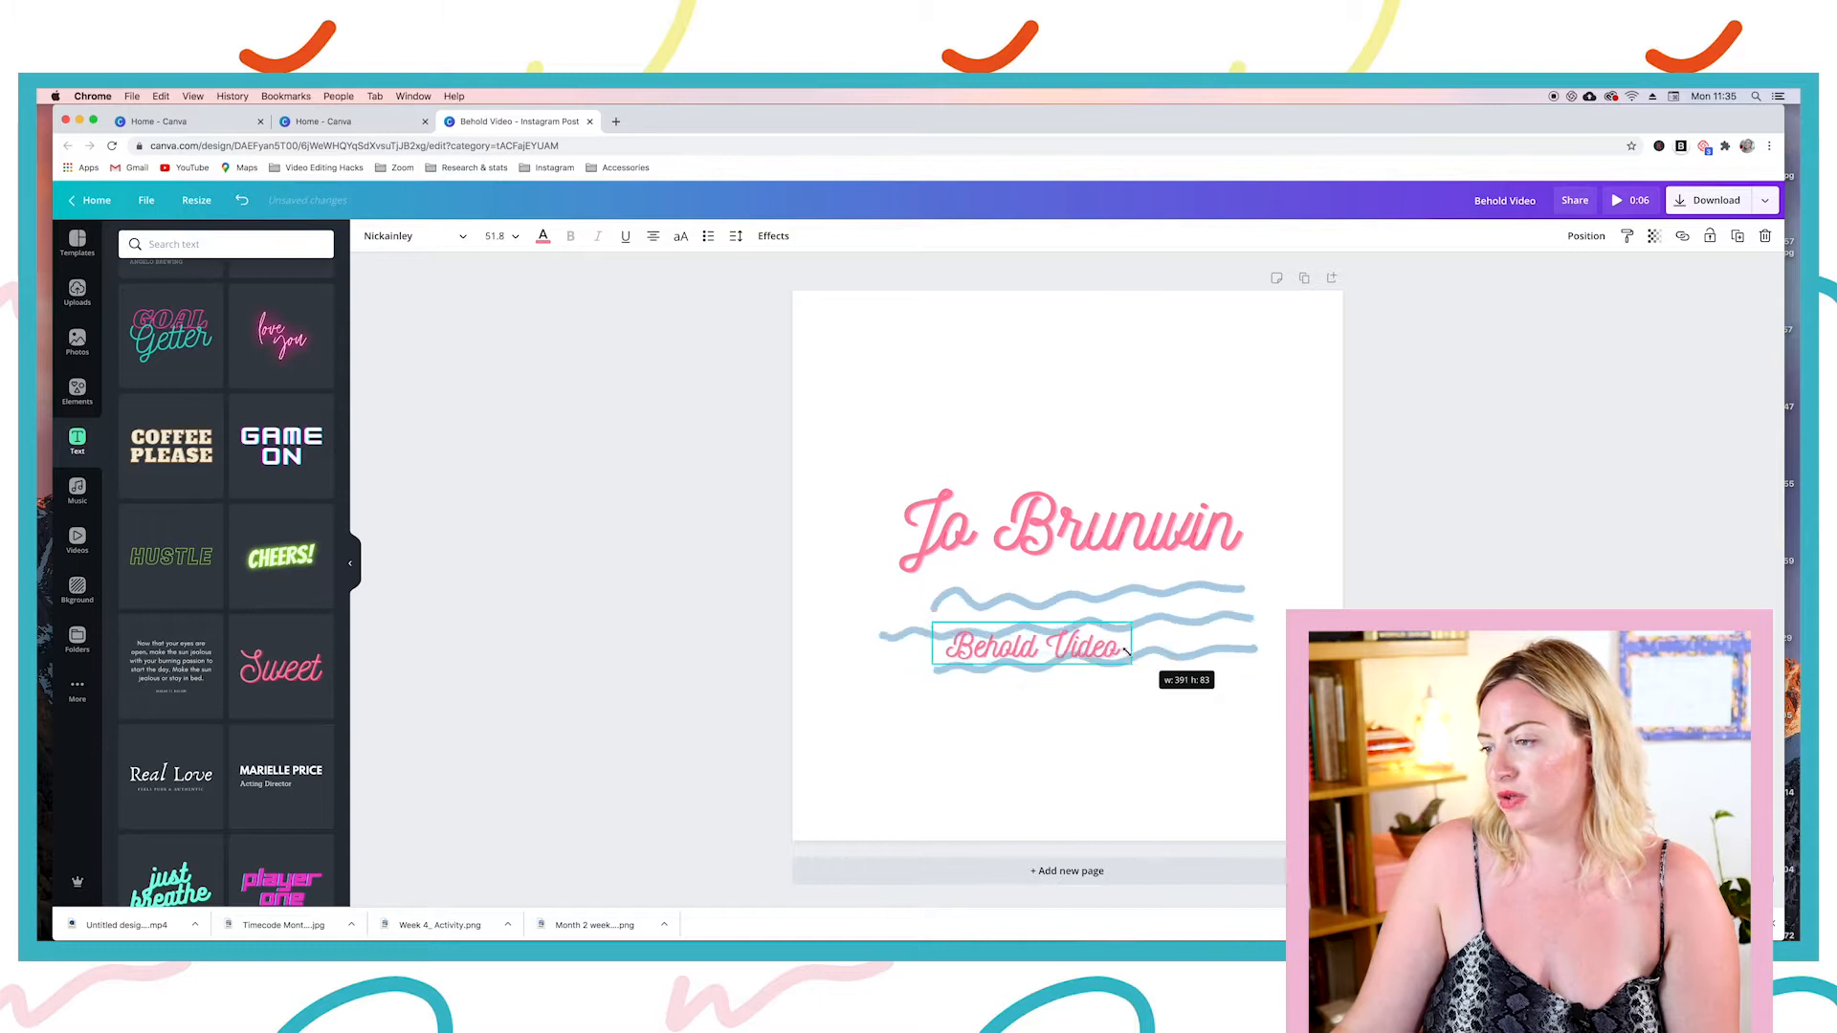
{"action": "left_click_drag", "start_coordinate": [1111, 649], "coordinate": [1147, 650]}
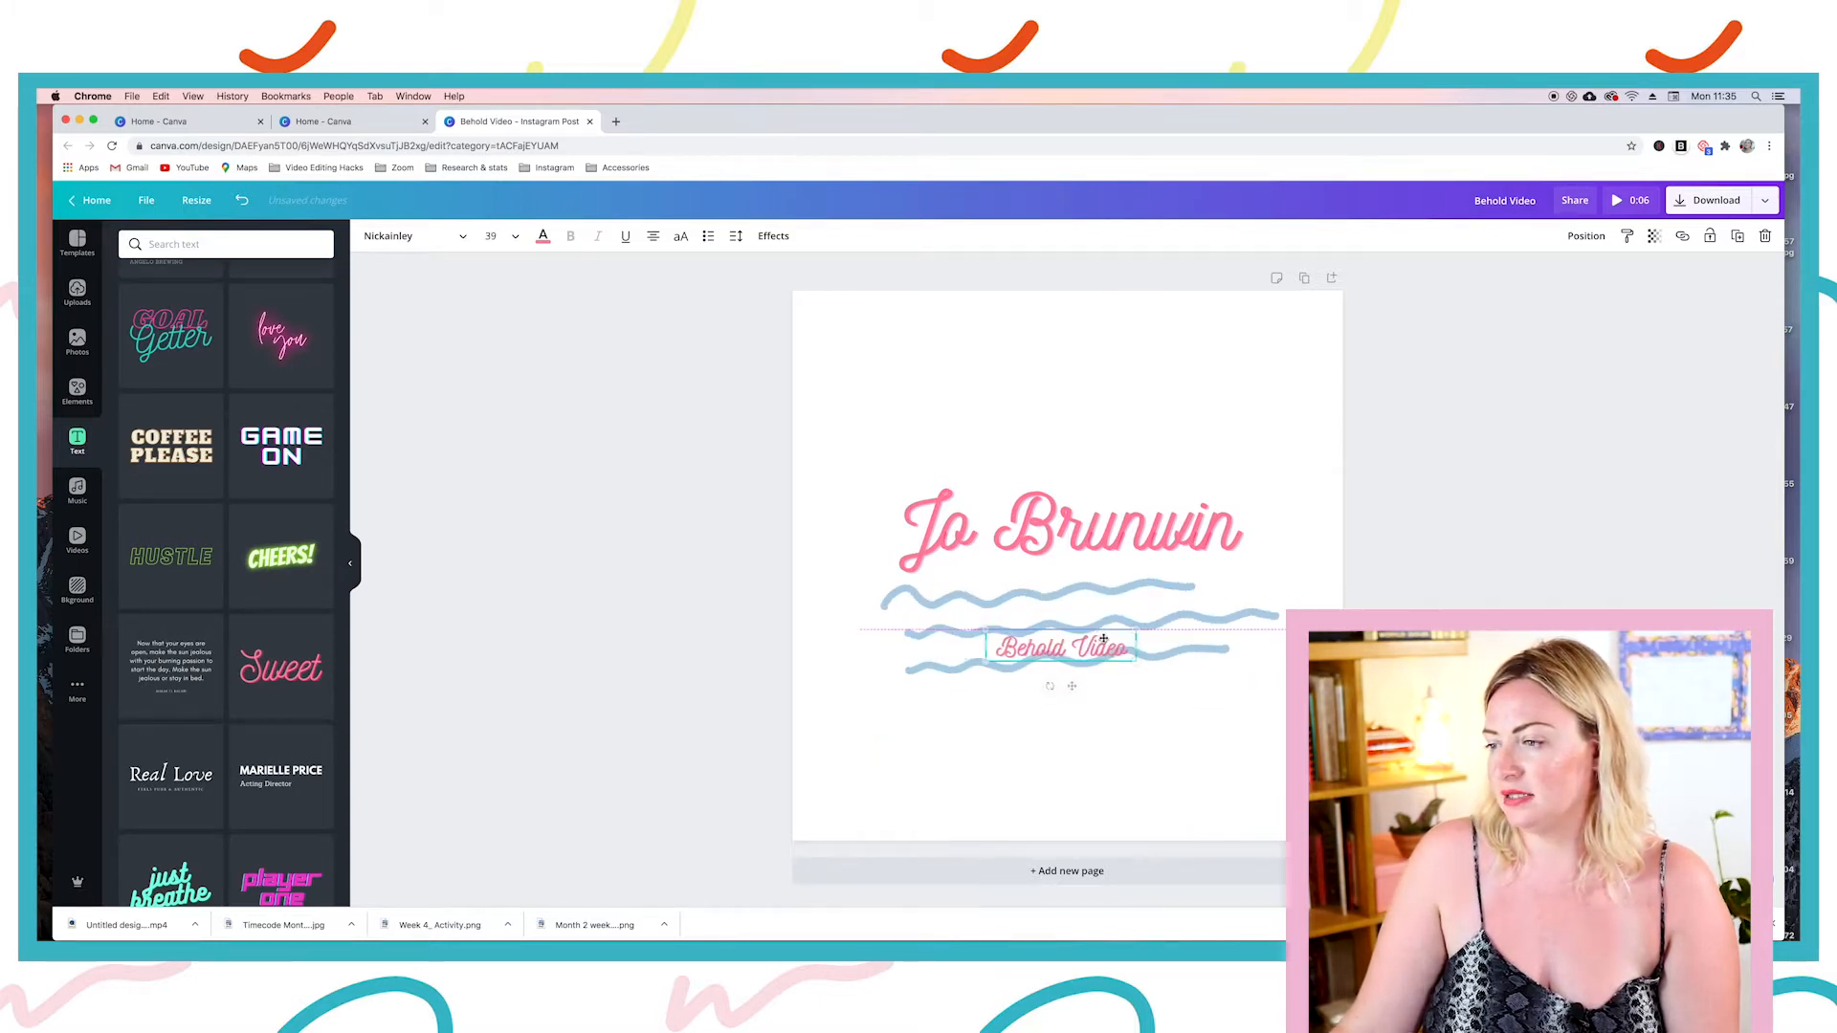
{"action": "left_click_drag", "start_coordinate": [1103, 638], "coordinate": [1108, 639]}
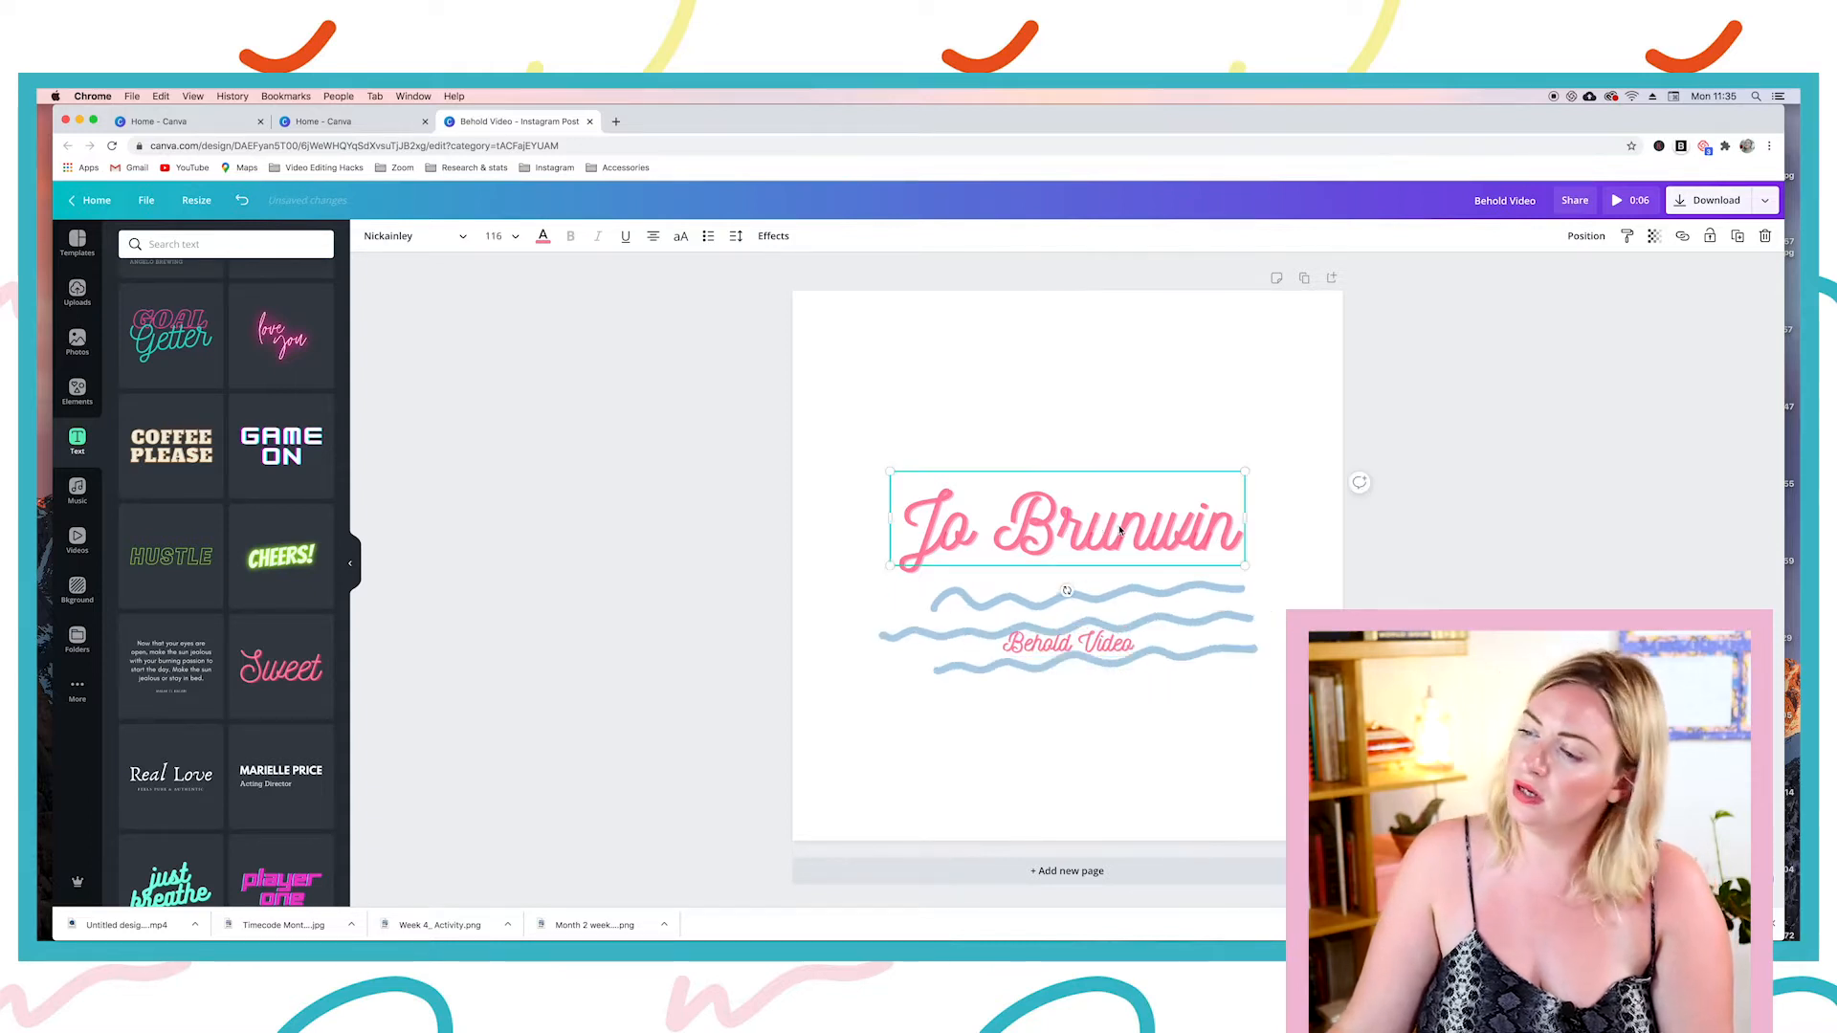
{"action": "left_click_drag", "start_coordinate": [1119, 531], "coordinate": [1120, 567]}
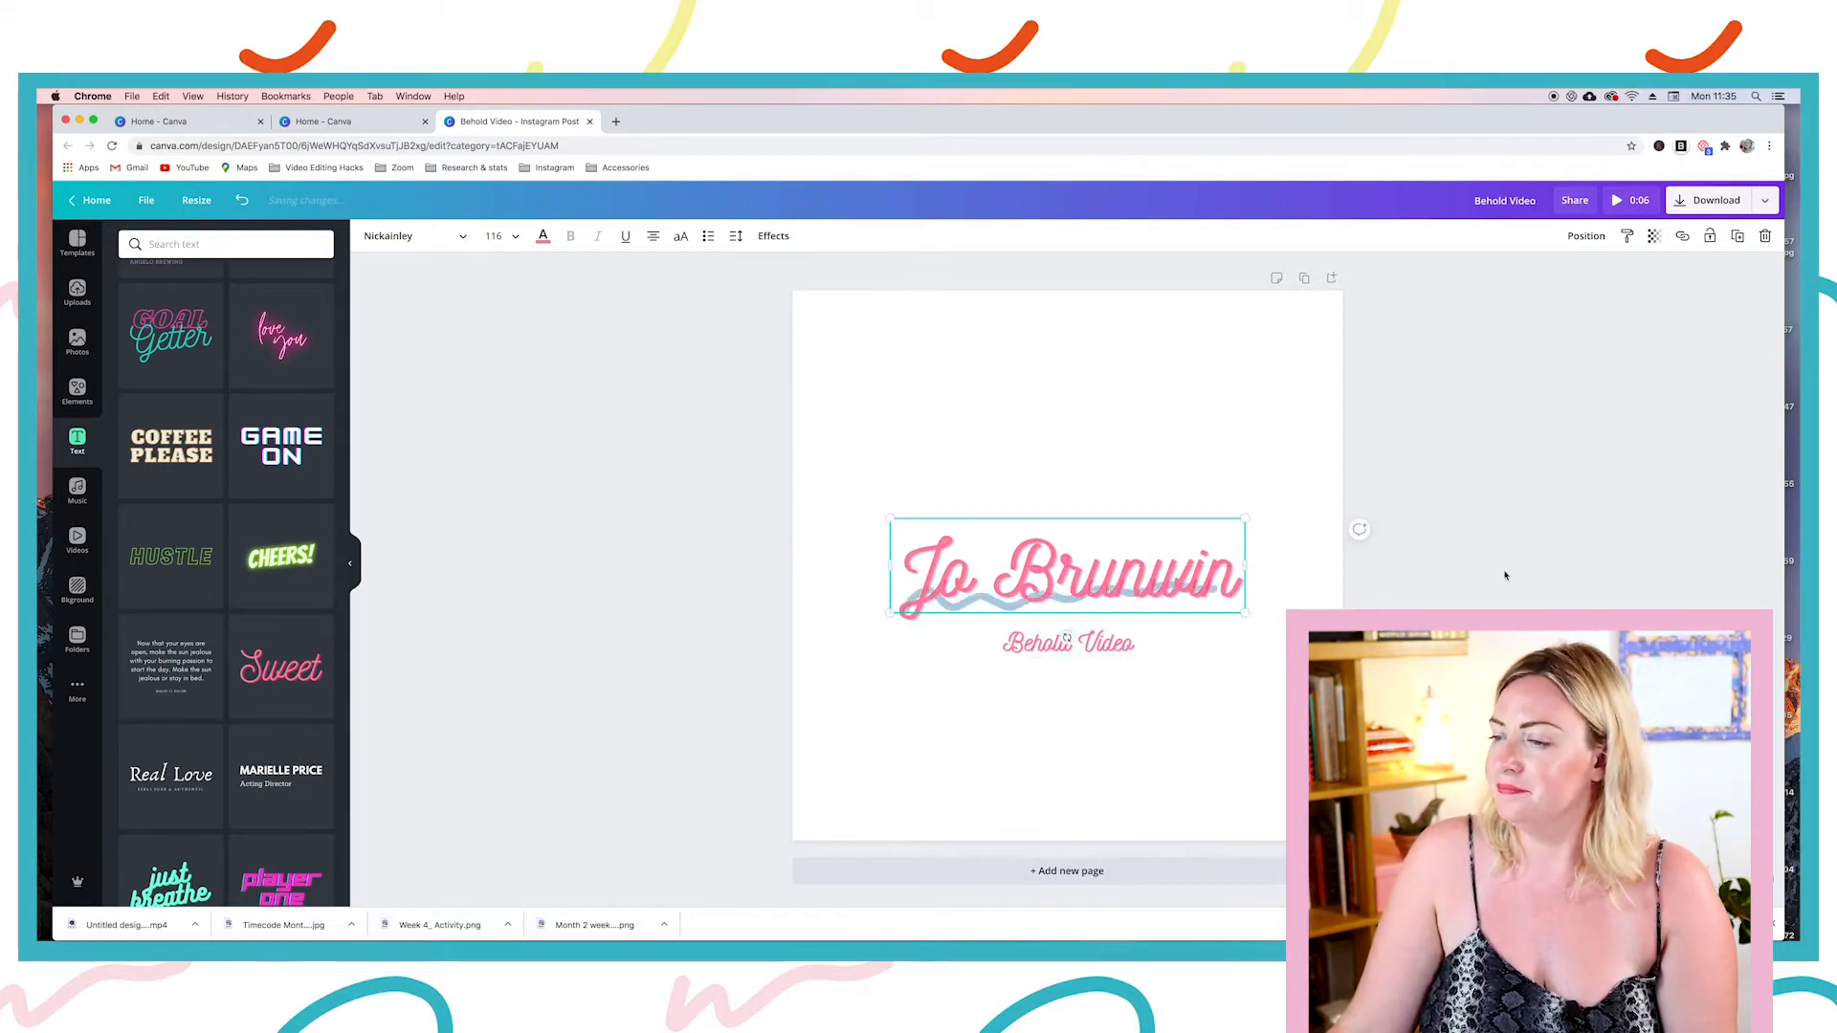
{"action": "left_click", "coordinate": [1197, 689]}
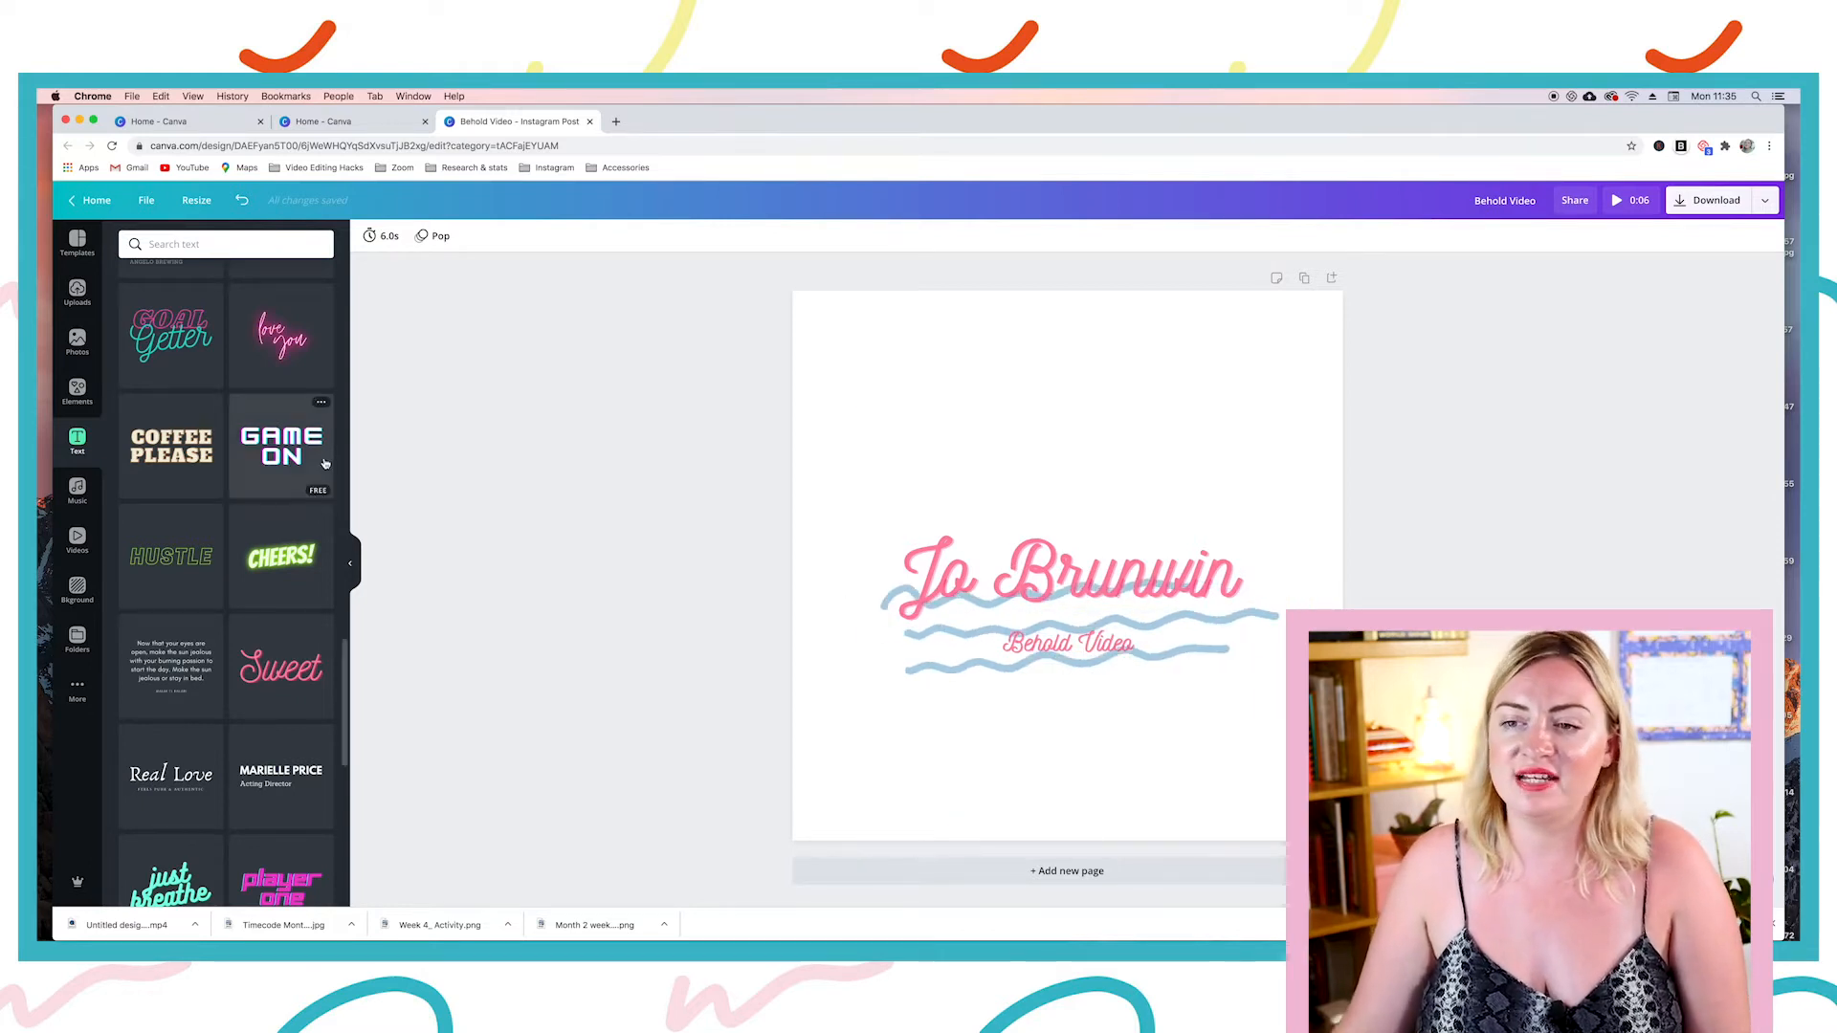
{"action": "left_click", "coordinate": [204, 254]}
{"action": "type", "text": "wi"}
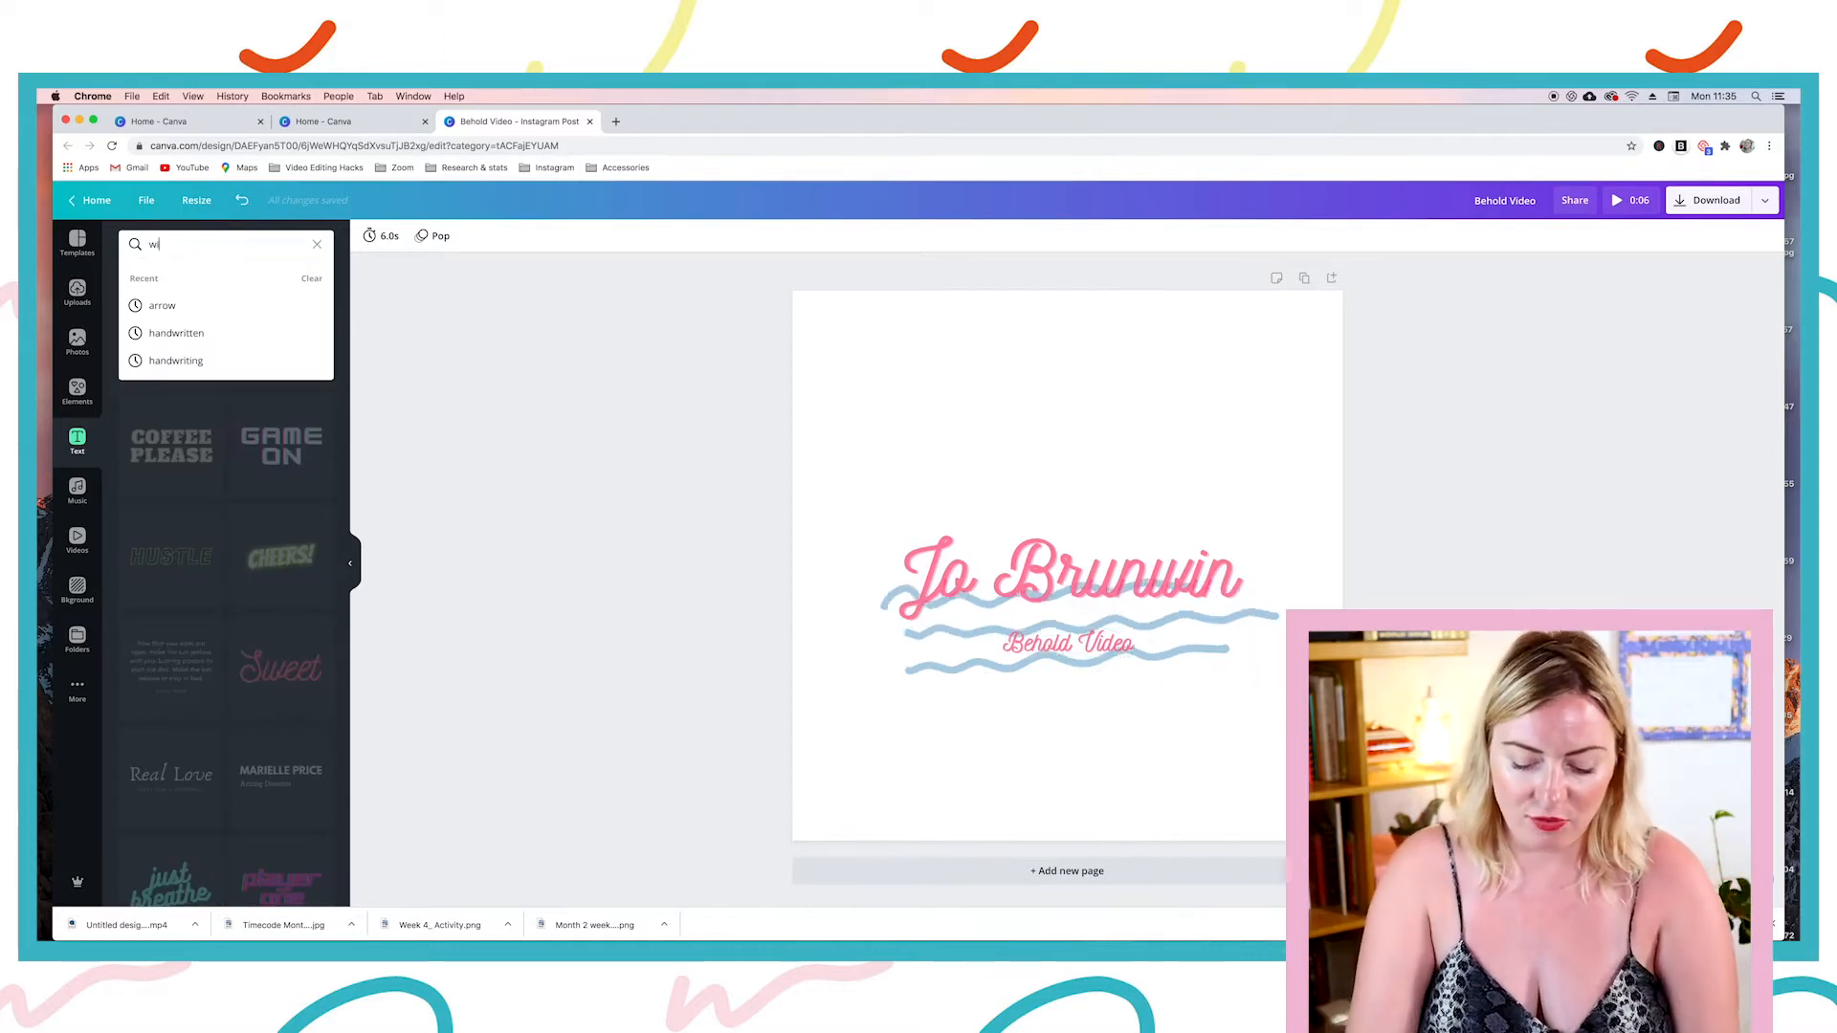
{"action": "type", "text": "ggle sticket"}
{"action": "key", "text": "Return"}
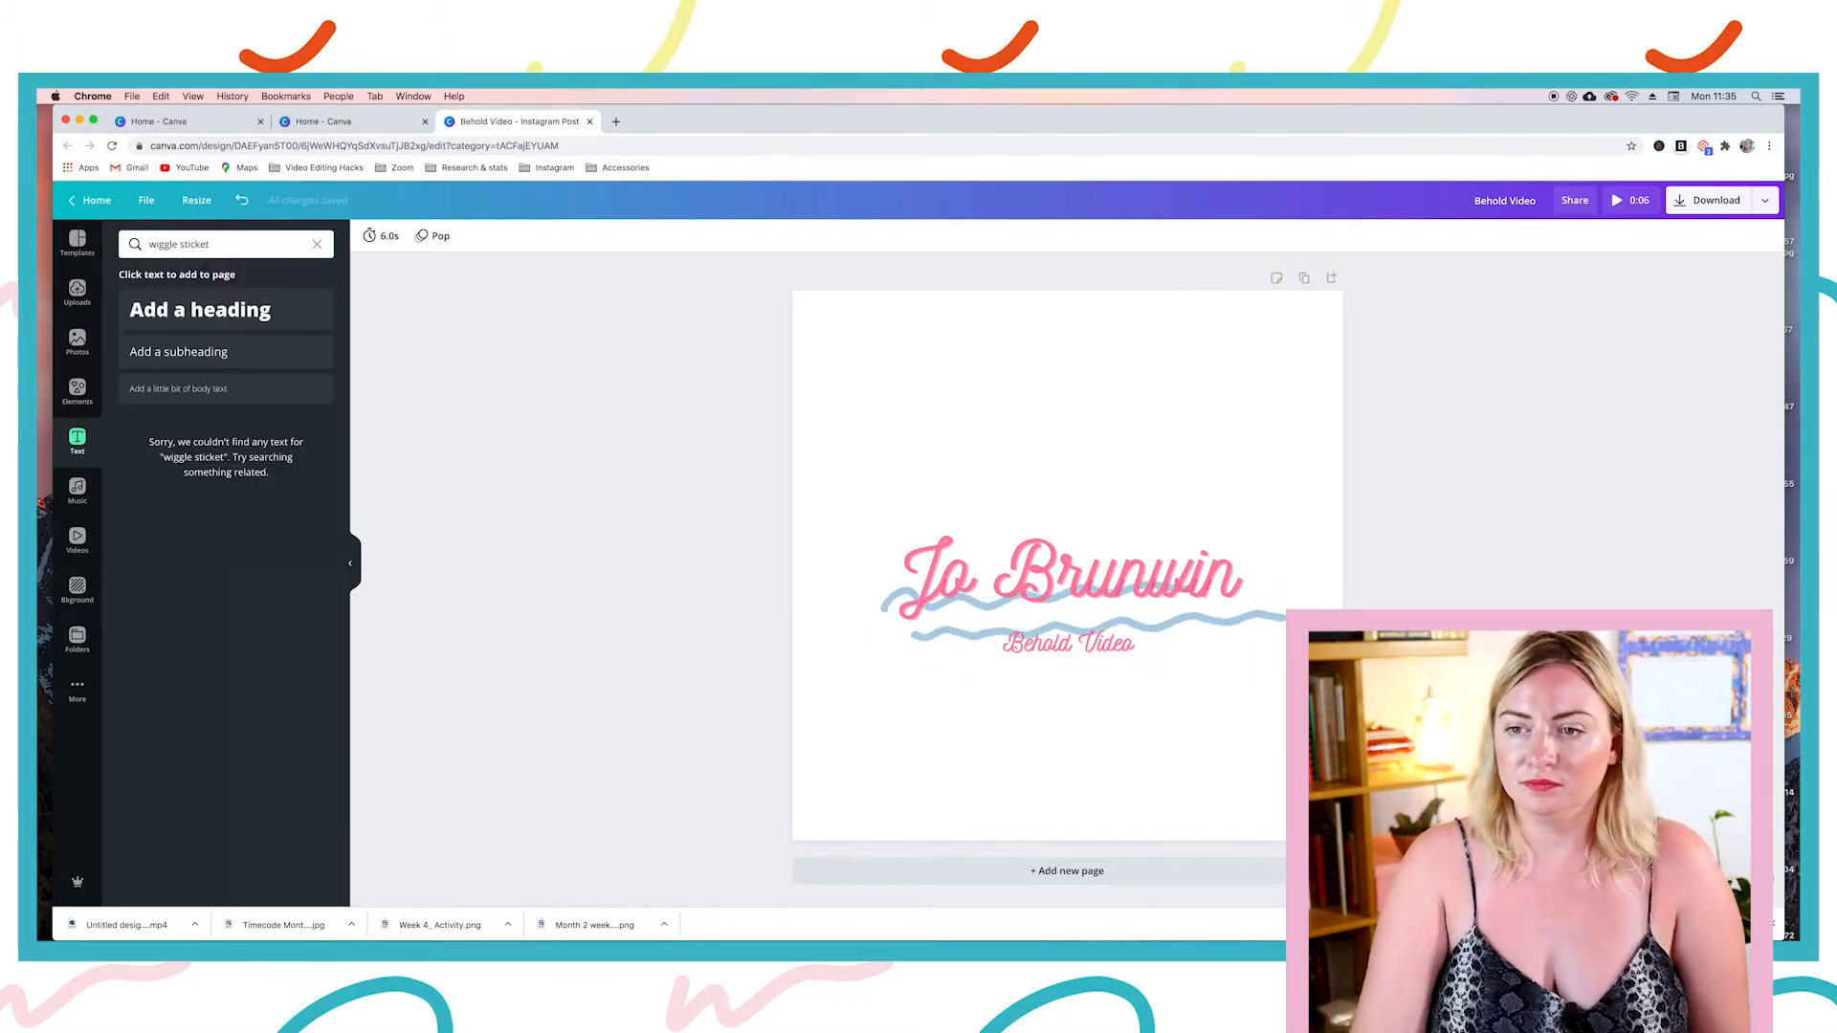
Step: Search the elements for "wiggle sticker" and add the yellow wavy arrow sticker to the page
{"action": "left_click", "coordinate": [78, 390]}
{"action": "left_click", "coordinate": [250, 244]}
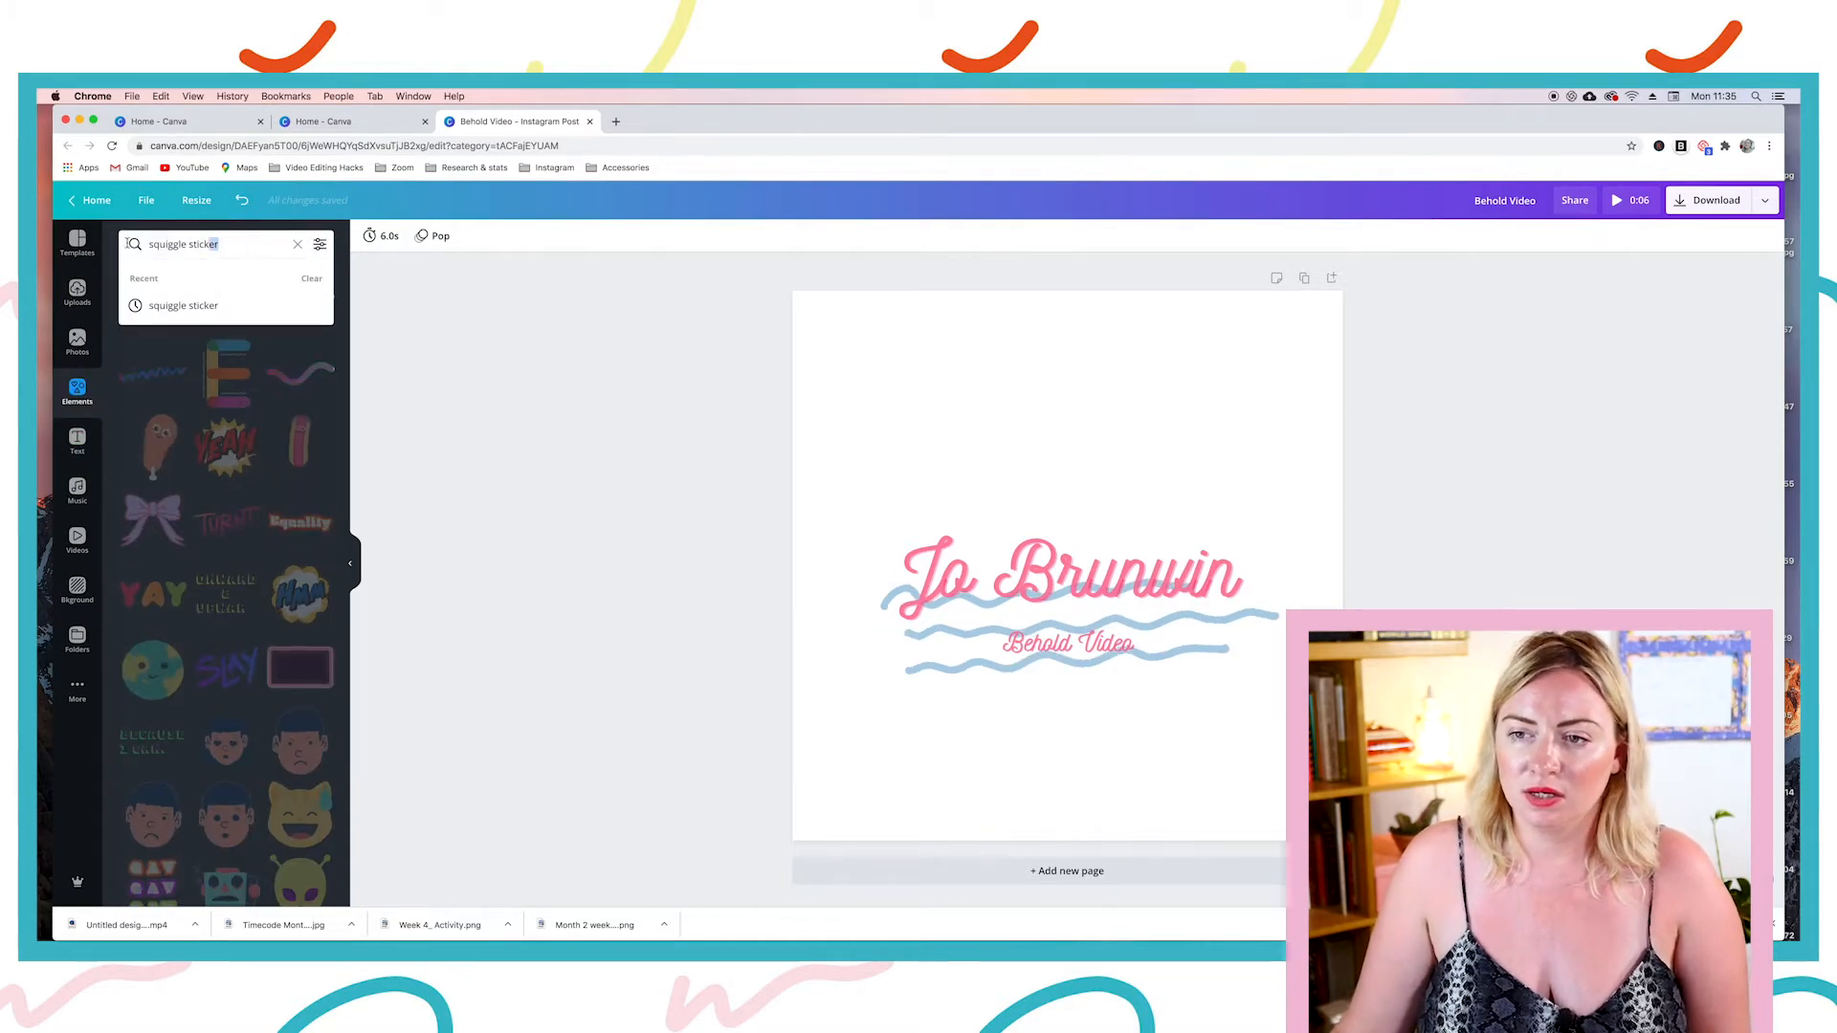
{"action": "type", "text": "wiggle"}
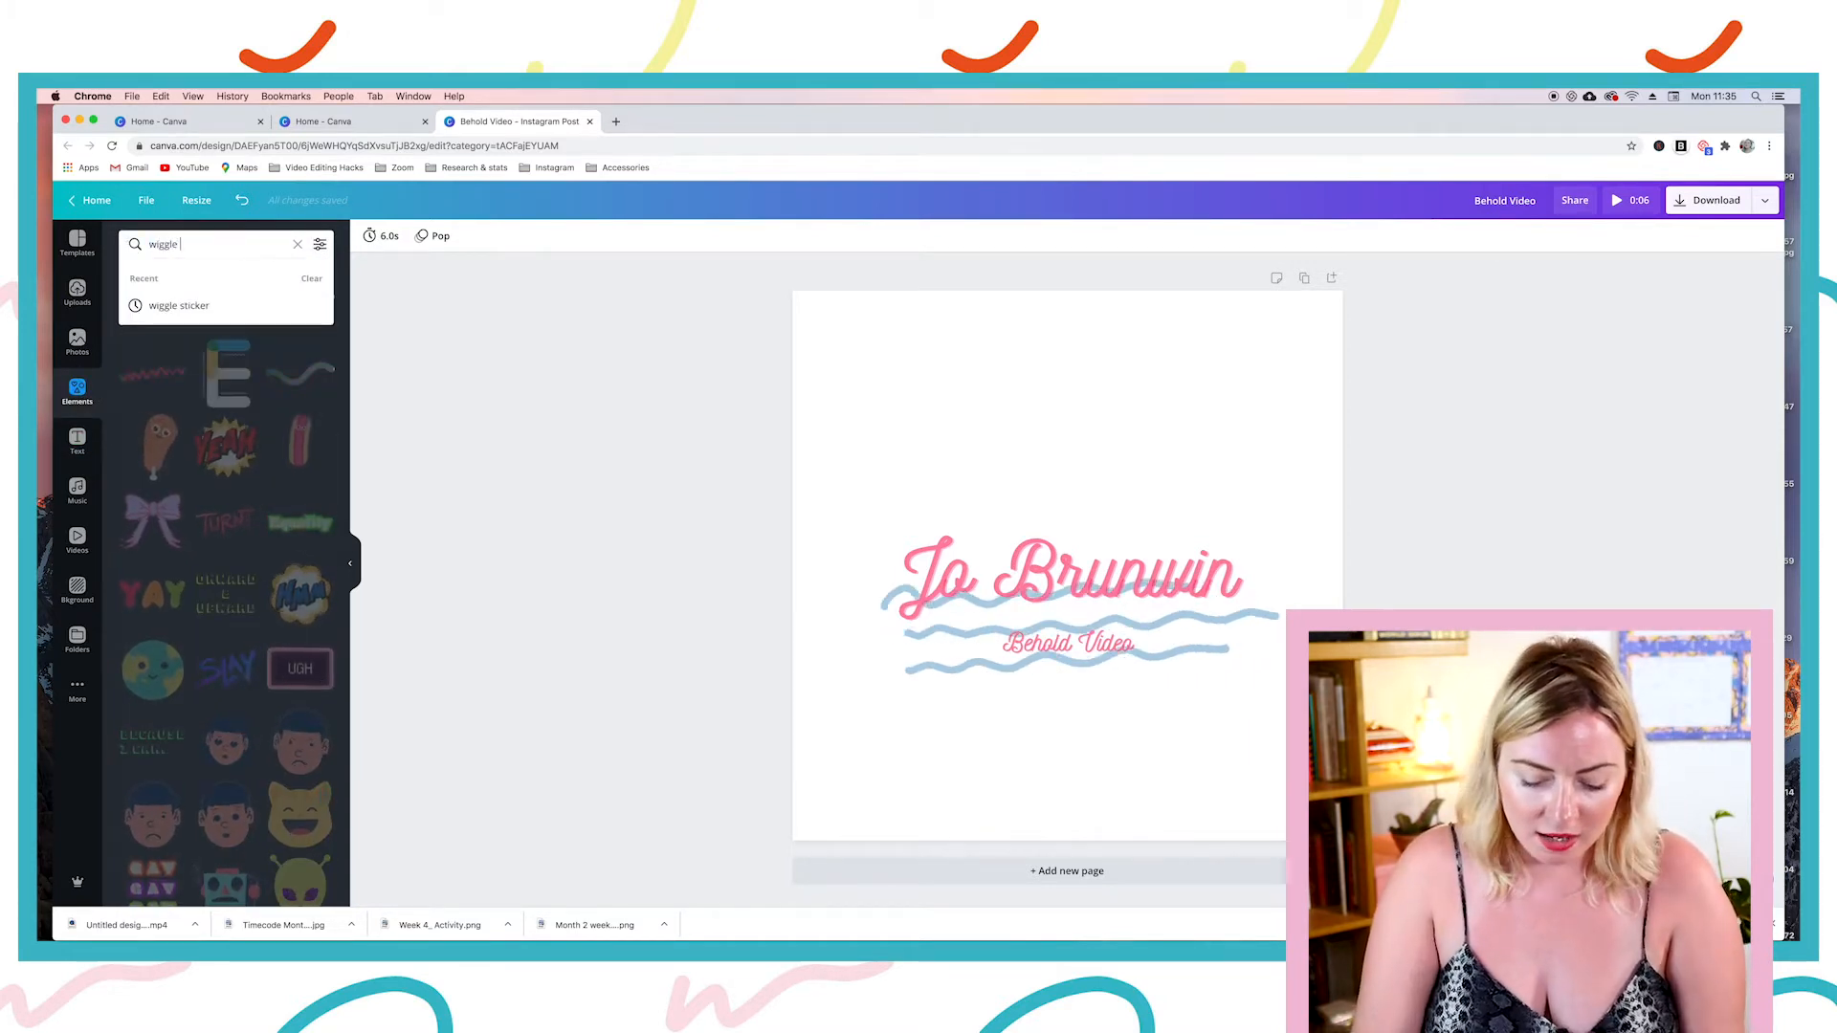
{"action": "key", "text": "Return"}
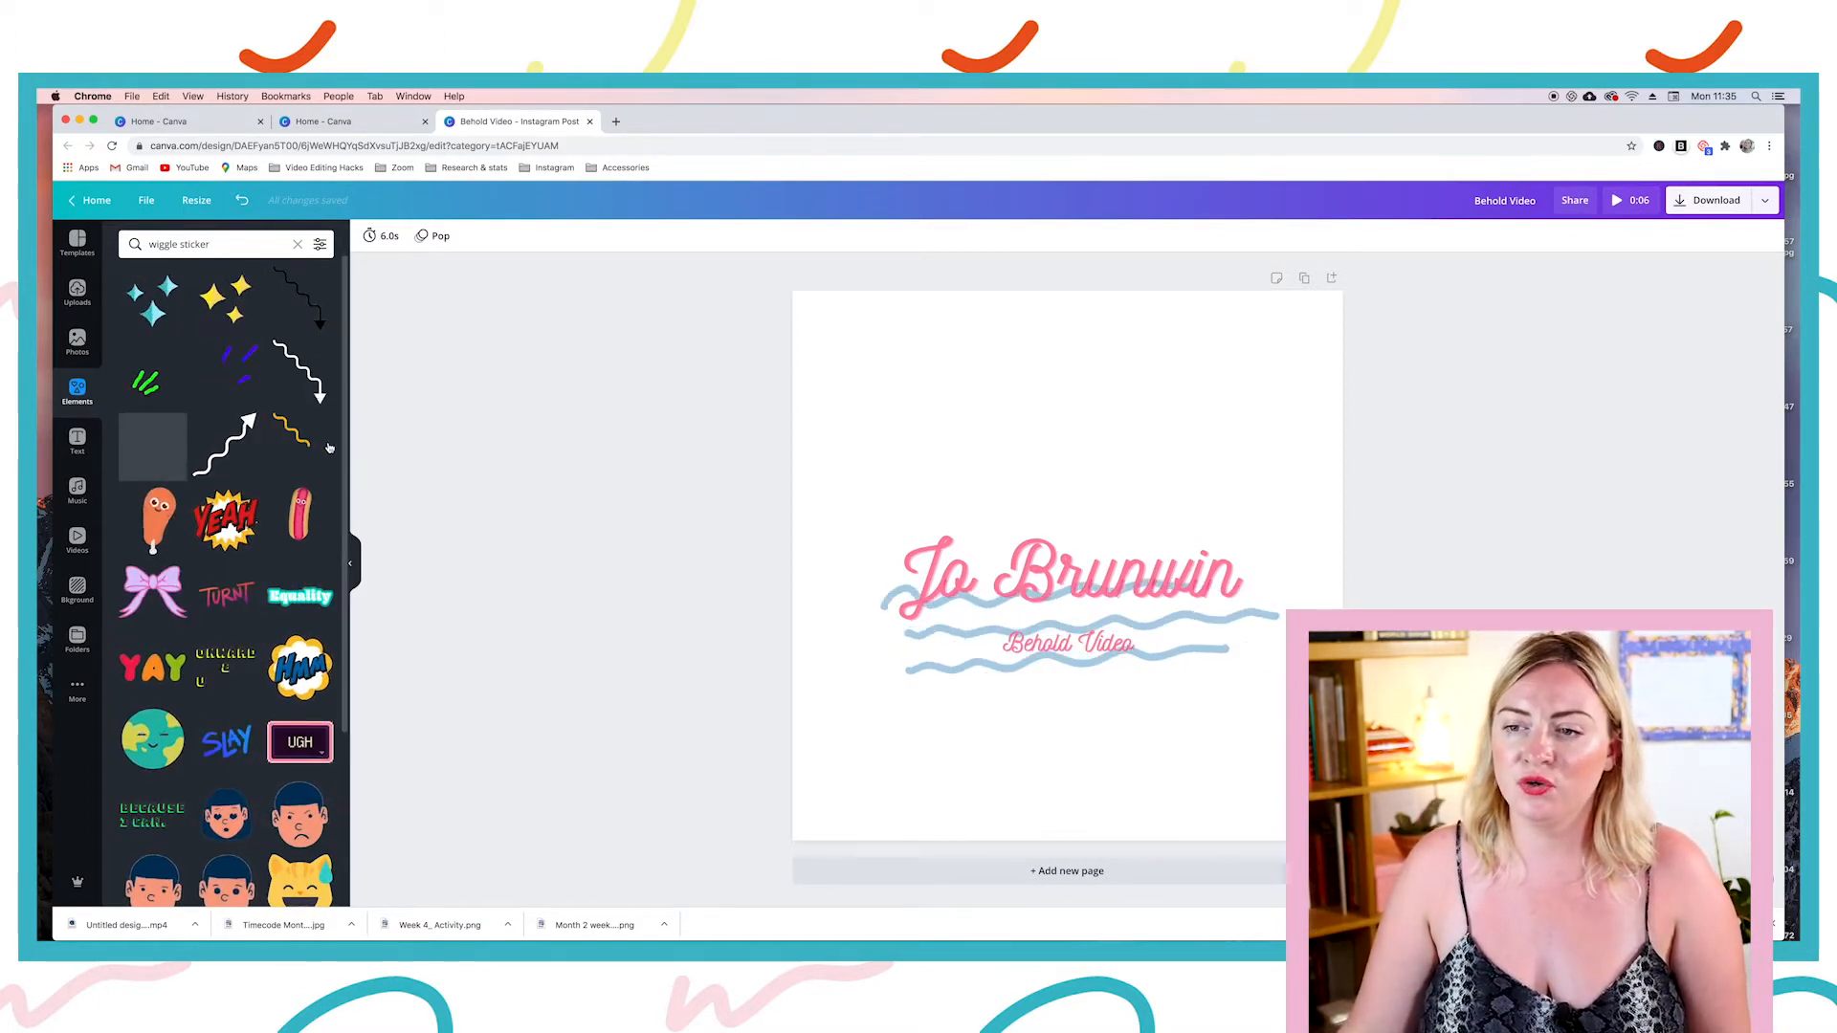
{"action": "left_click", "coordinate": [306, 450]}
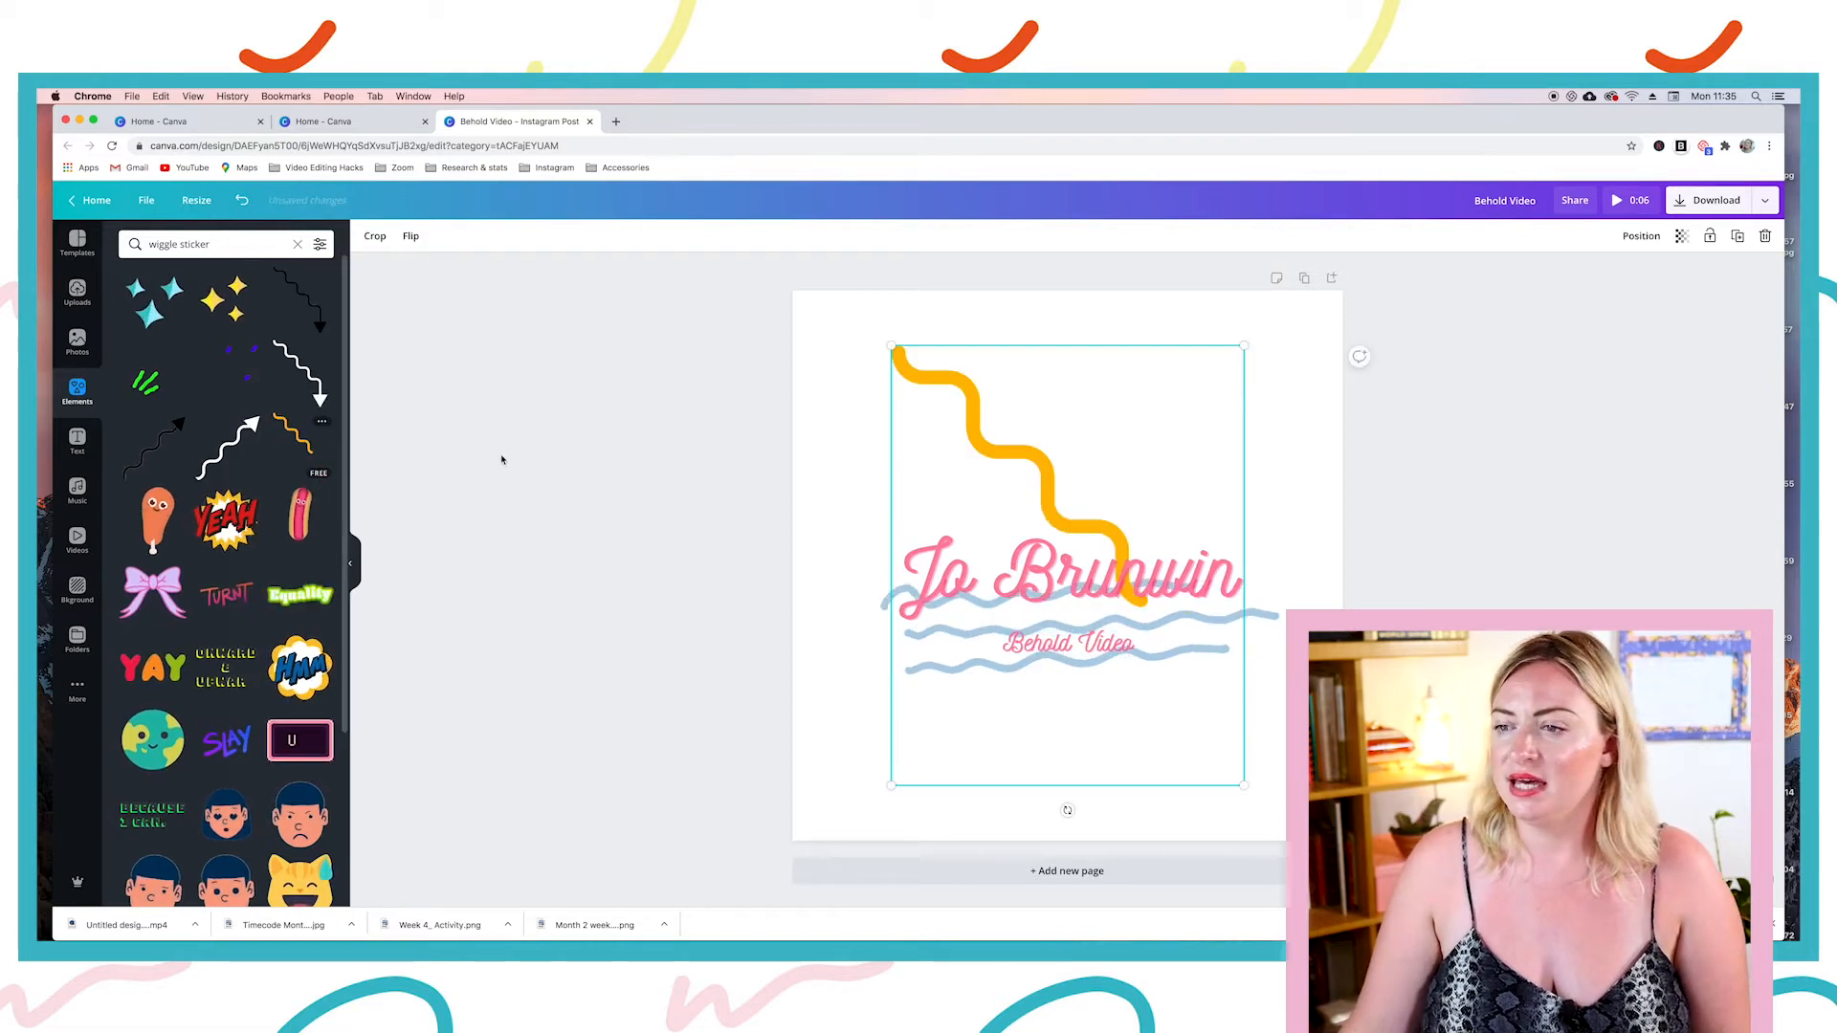
Step: Shrink the wavy arrow sticker and rotate it so it runs horizontally, pointing left, beneath the blue wavy lines
{"action": "left_click_drag", "start_coordinate": [1054, 465], "coordinate": [1023, 513]}
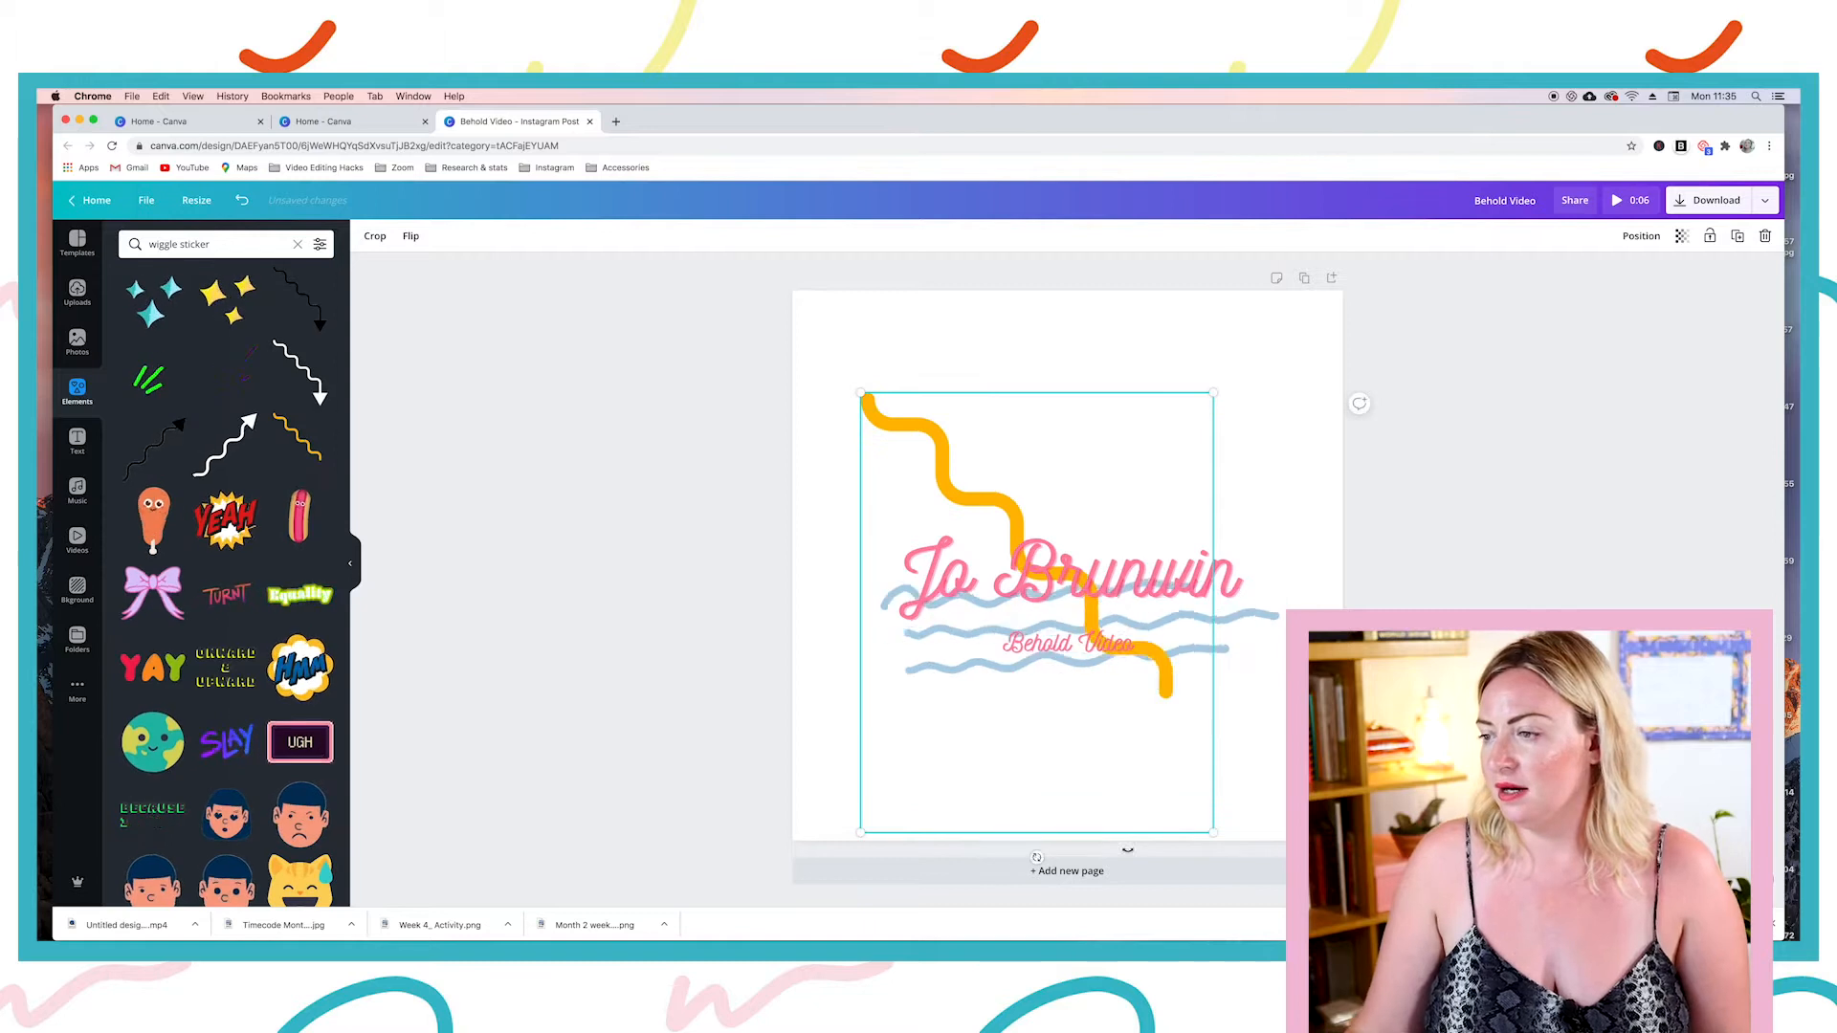
{"action": "left_click_drag", "start_coordinate": [1038, 854], "coordinate": [1139, 832]}
{"action": "left_click_drag", "start_coordinate": [1239, 749], "coordinate": [1270, 697]}
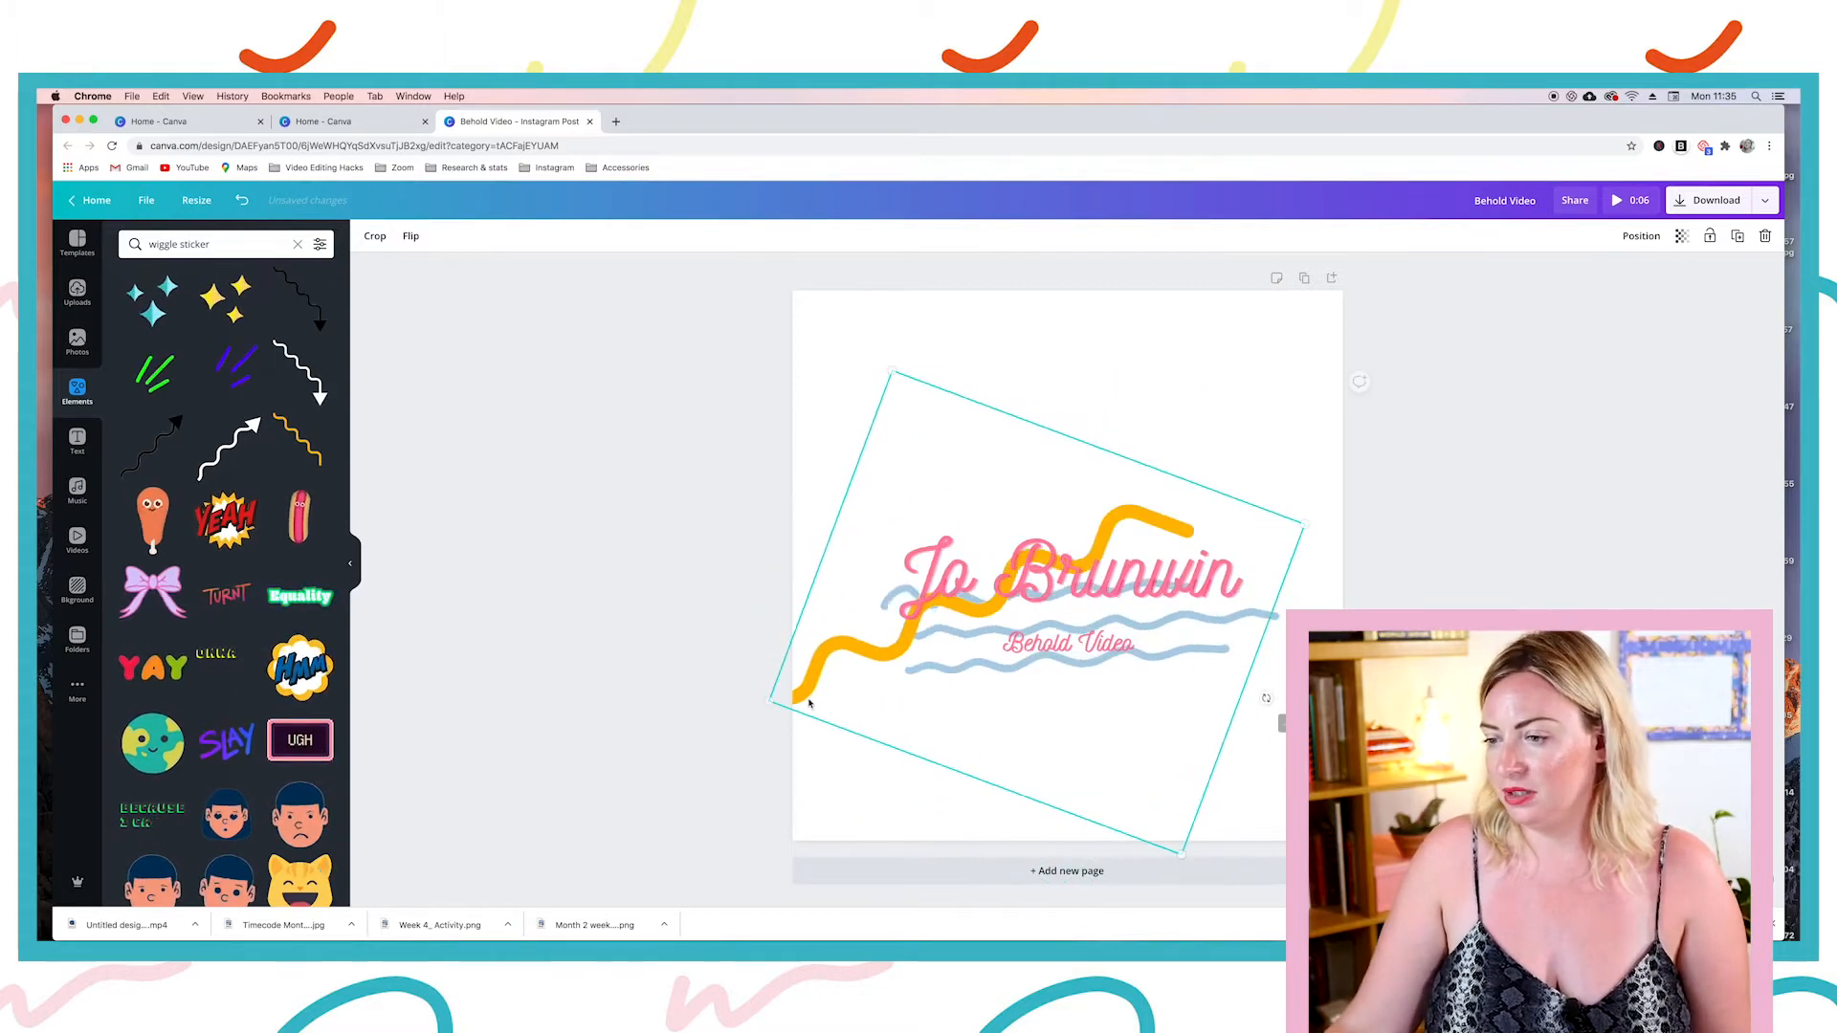
{"action": "left_click_drag", "start_coordinate": [766, 700], "coordinate": [971, 635]}
{"action": "left_click_drag", "start_coordinate": [1207, 510], "coordinate": [1154, 583]}
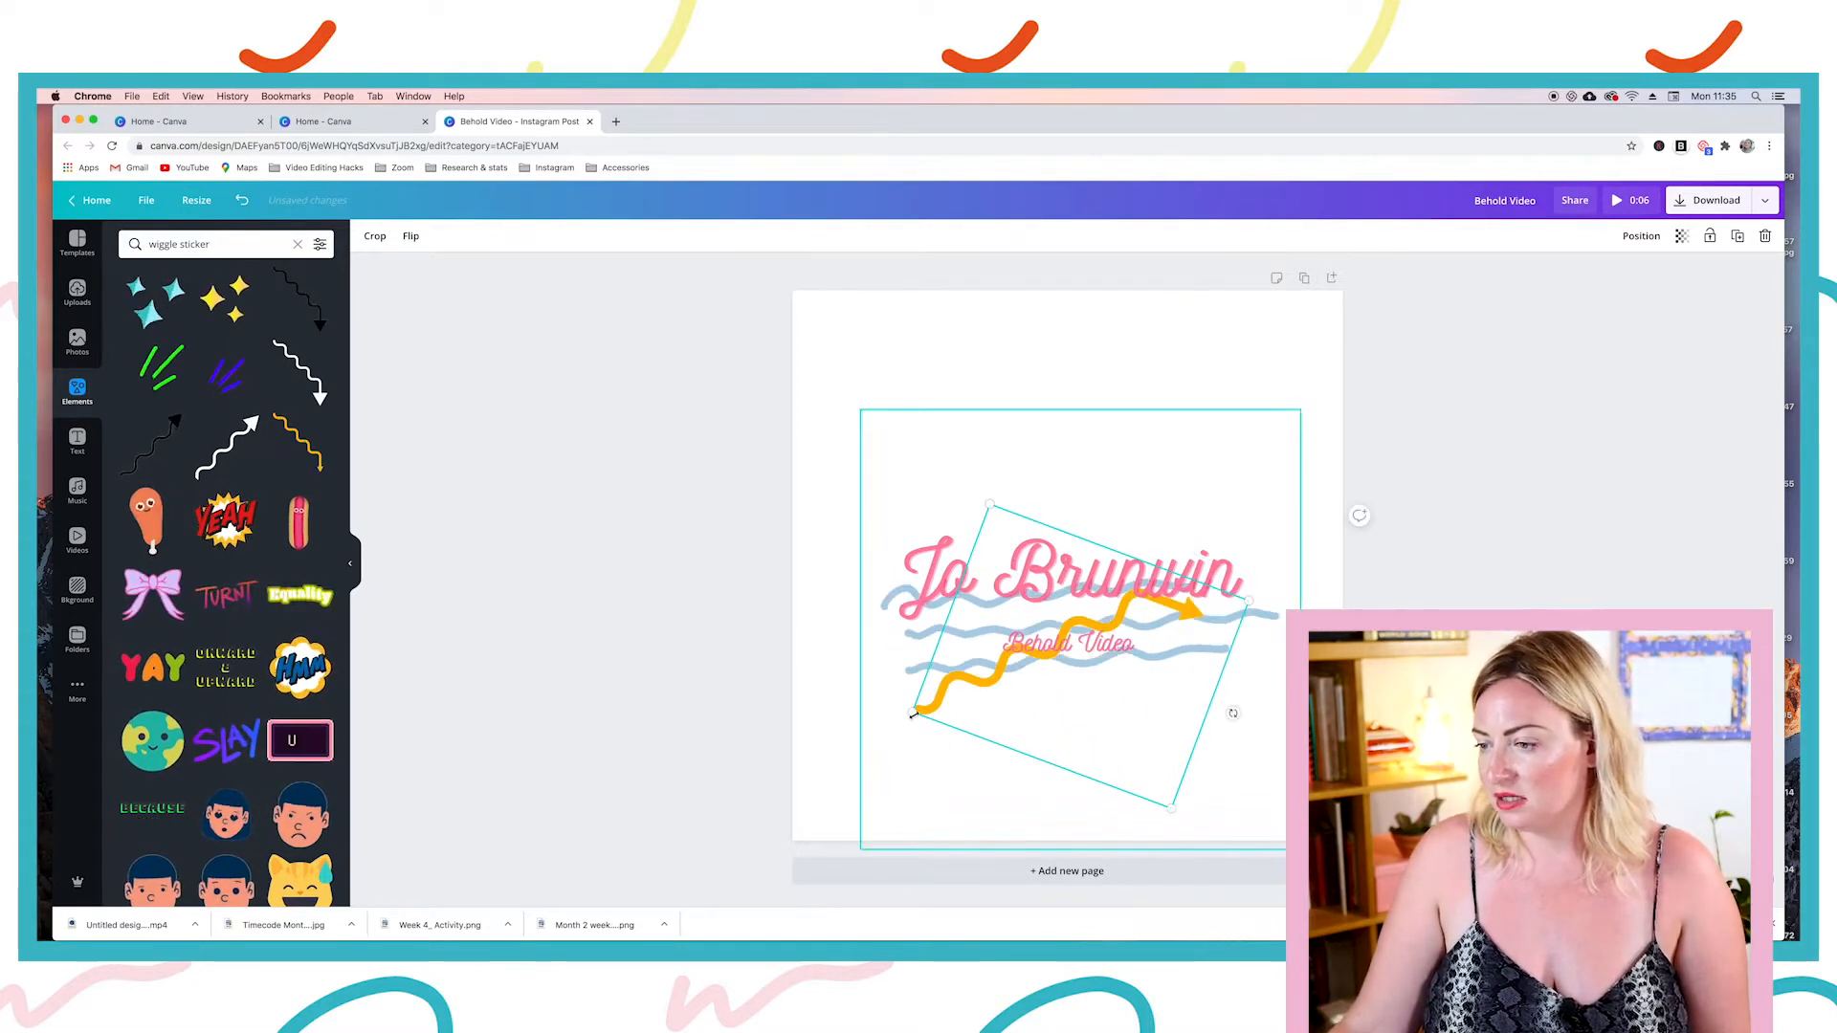
{"action": "left_click_drag", "start_coordinate": [1234, 713], "coordinate": [1236, 758]}
{"action": "mouse_move", "coordinate": [1208, 660]}
{"action": "left_mouse_down"}
{"action": "mouse_move", "coordinate": [1213, 708]}
{"action": "mouse_move", "coordinate": [1215, 678]}
{"action": "mouse_move", "coordinate": [1203, 689]}
{"action": "left_mouse_up"}
{"action": "left_click_drag", "start_coordinate": [1223, 828], "coordinate": [972, 579]}
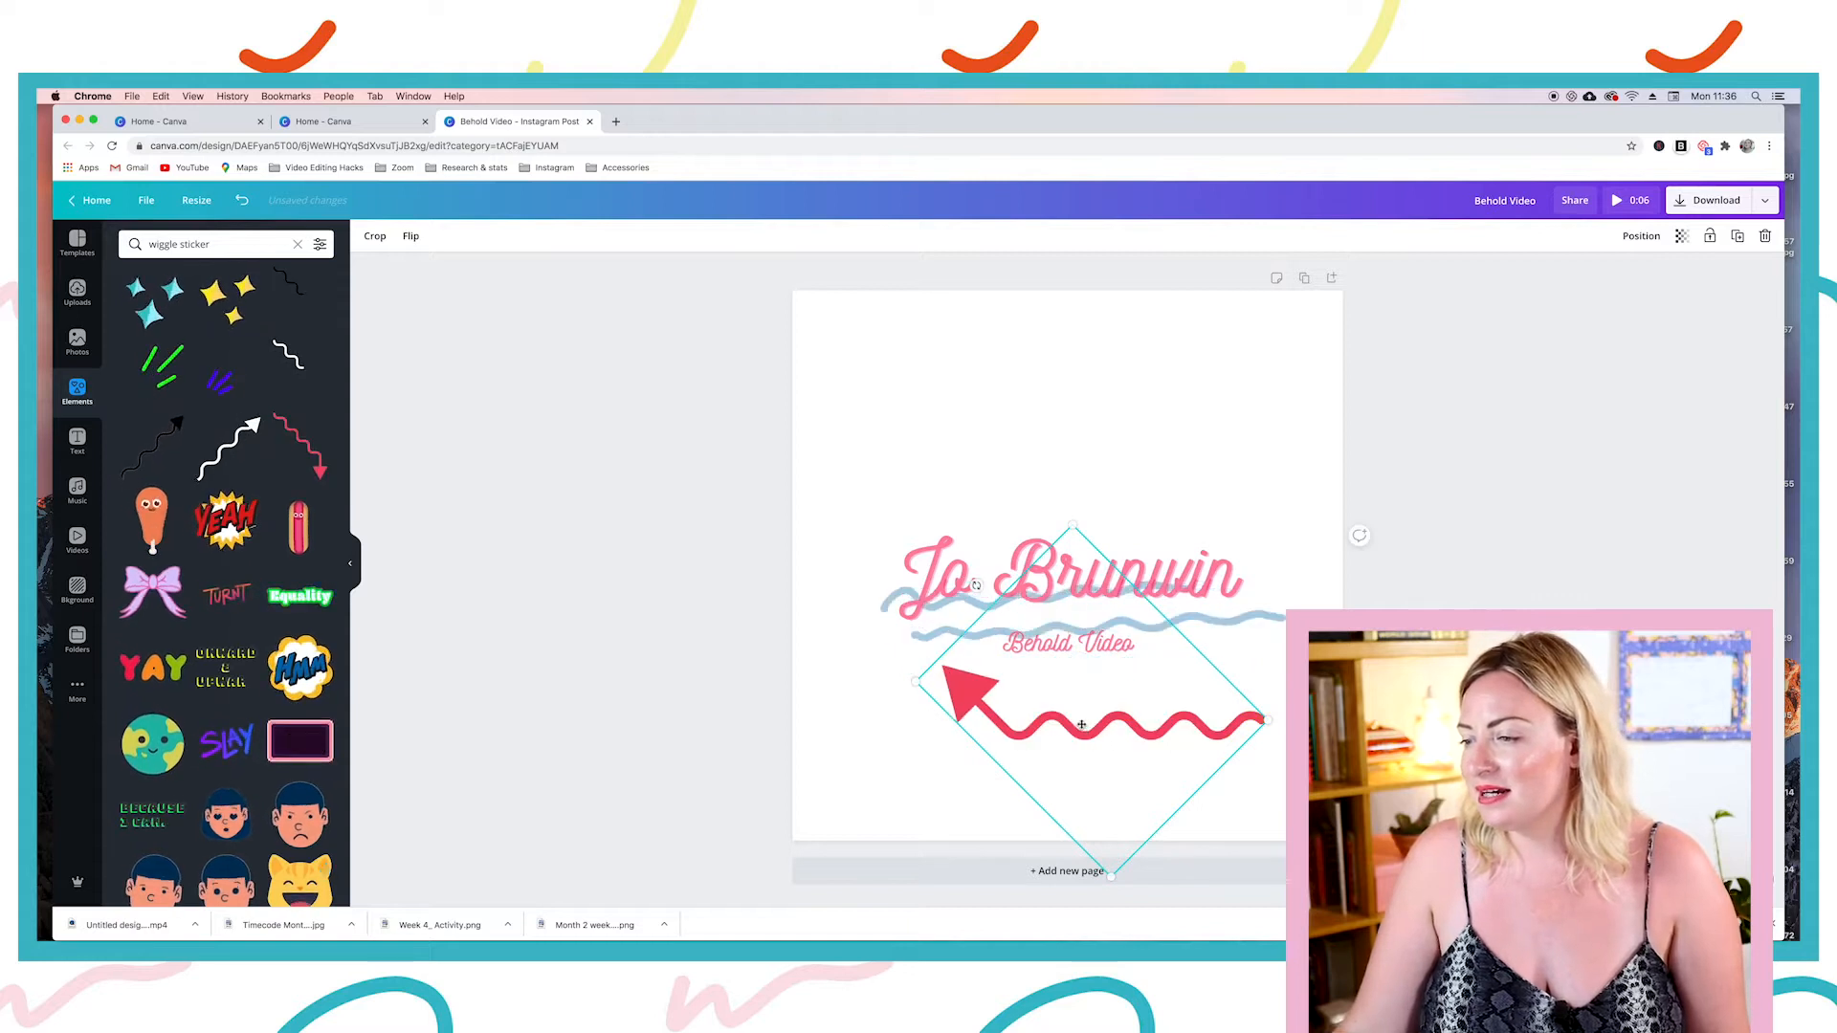
{"action": "left_click_drag", "start_coordinate": [1106, 720], "coordinate": [1073, 707]}
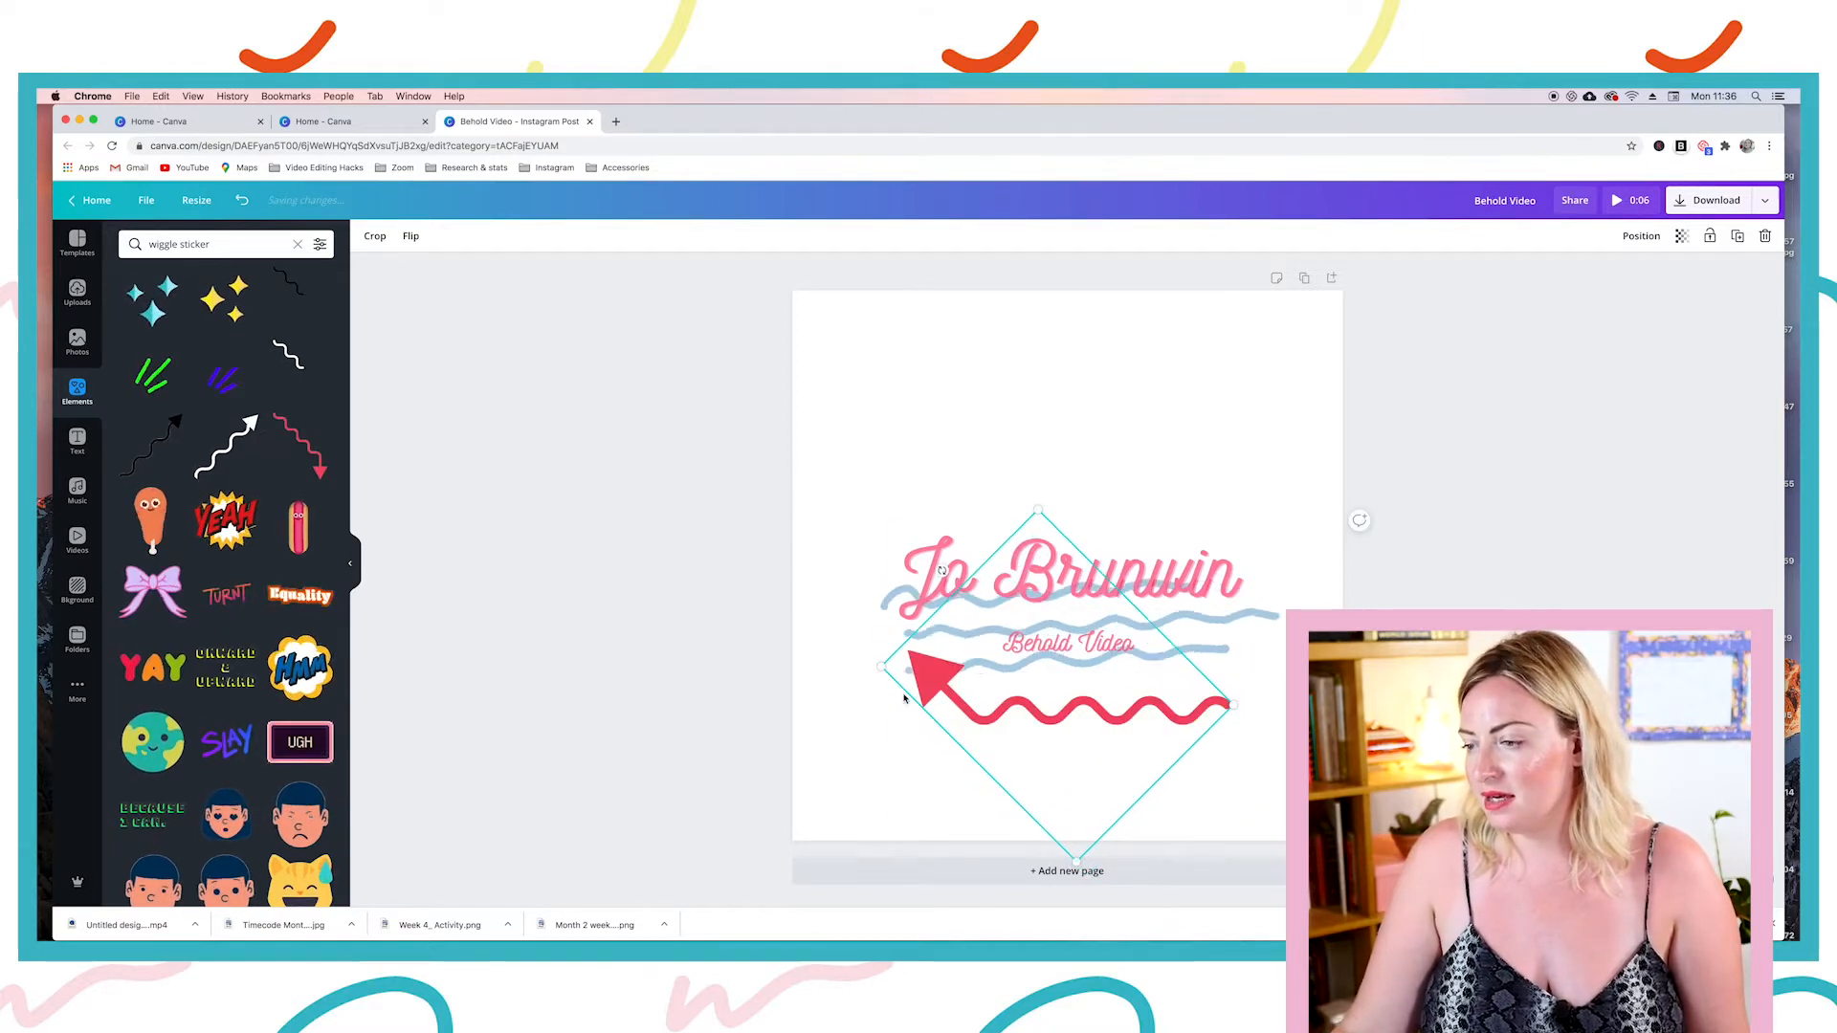
Step: Move all the text and stickers together up to the vertical middle of the page
{"action": "left_click_drag", "start_coordinate": [666, 467], "coordinate": [1416, 840]}
{"action": "left_click_drag", "start_coordinate": [1073, 591], "coordinate": [1070, 548]}
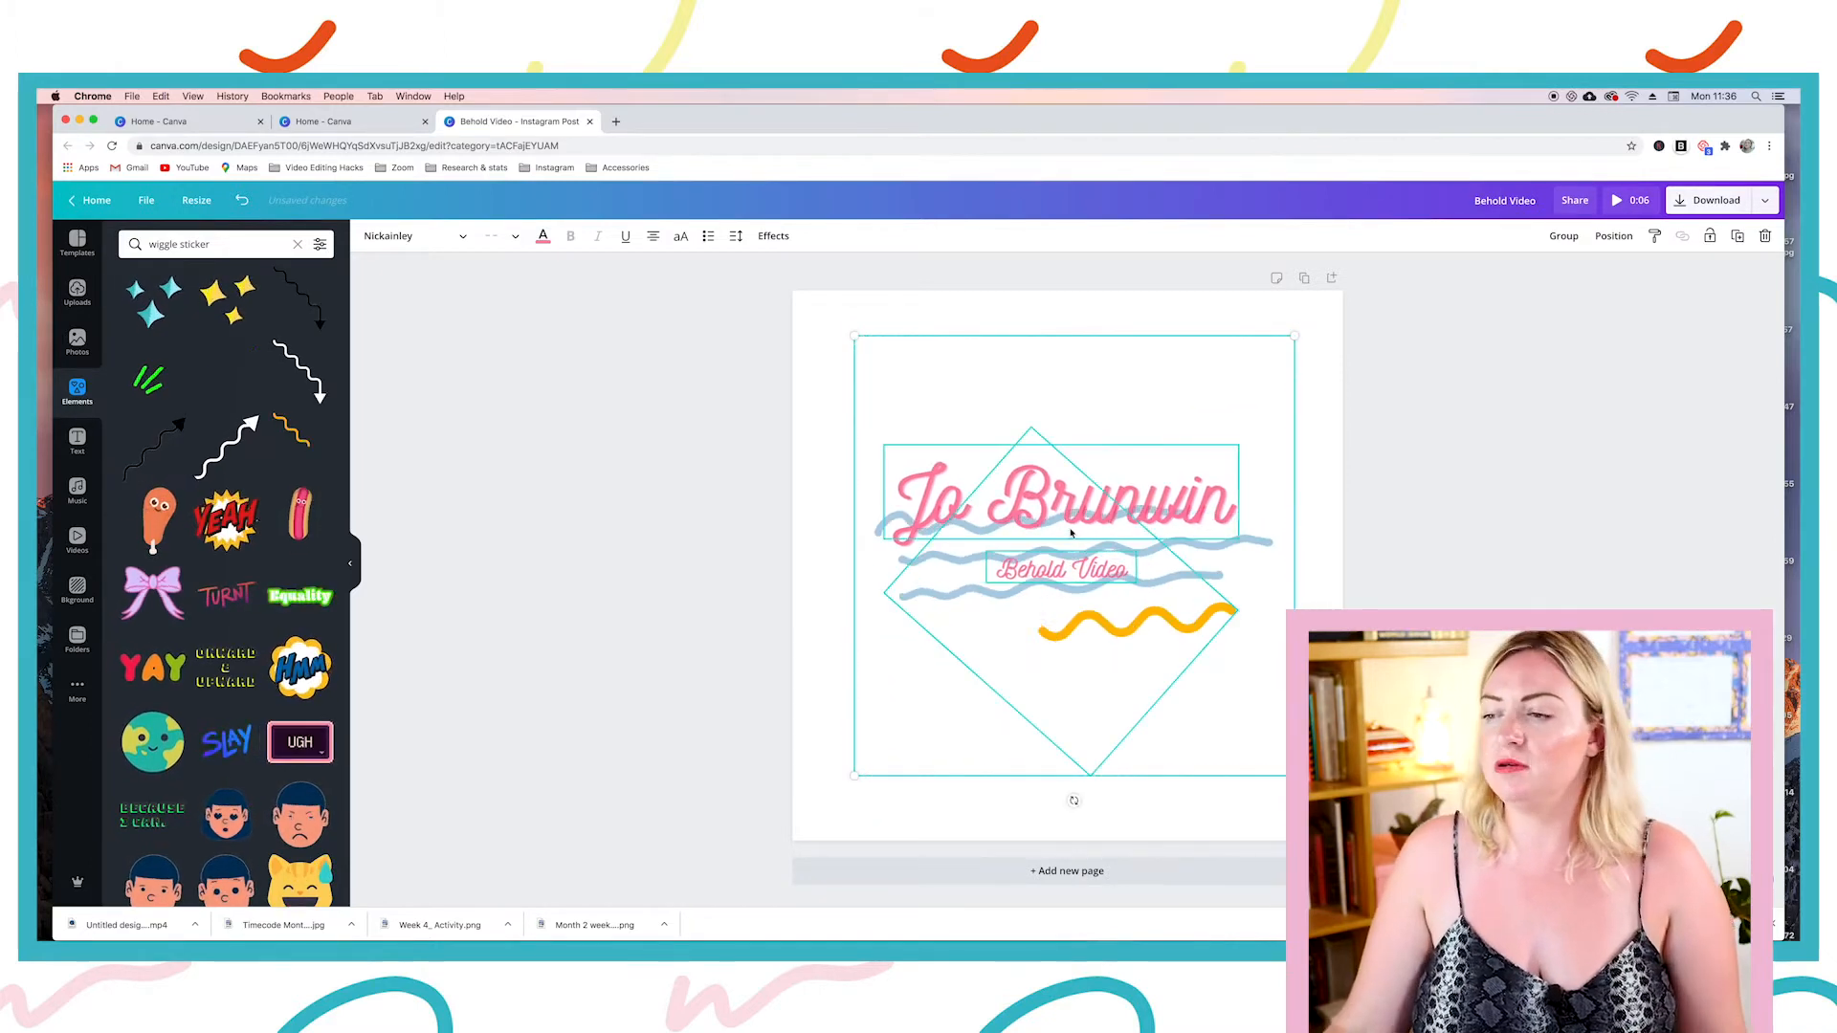
{"action": "left_click", "coordinate": [1446, 498]}
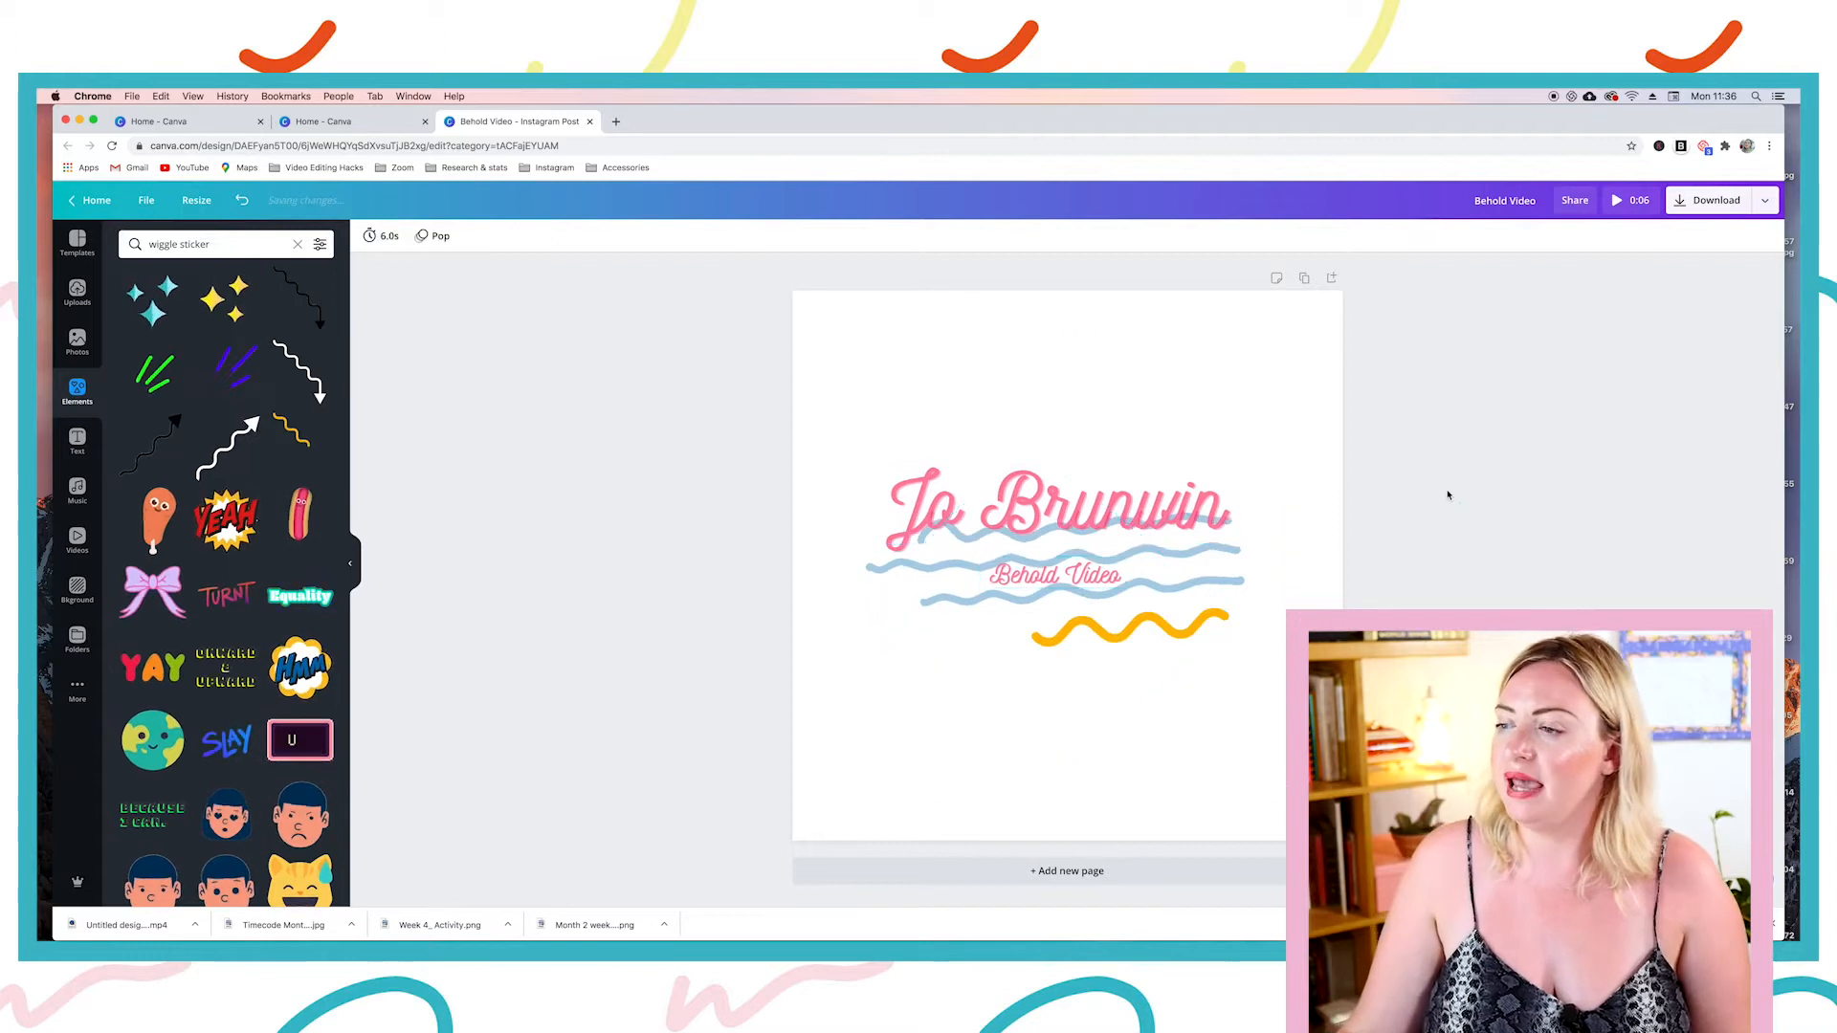
Step: Preview the animated title design and rewind the playback to the start
{"action": "left_click", "coordinate": [1627, 200]}
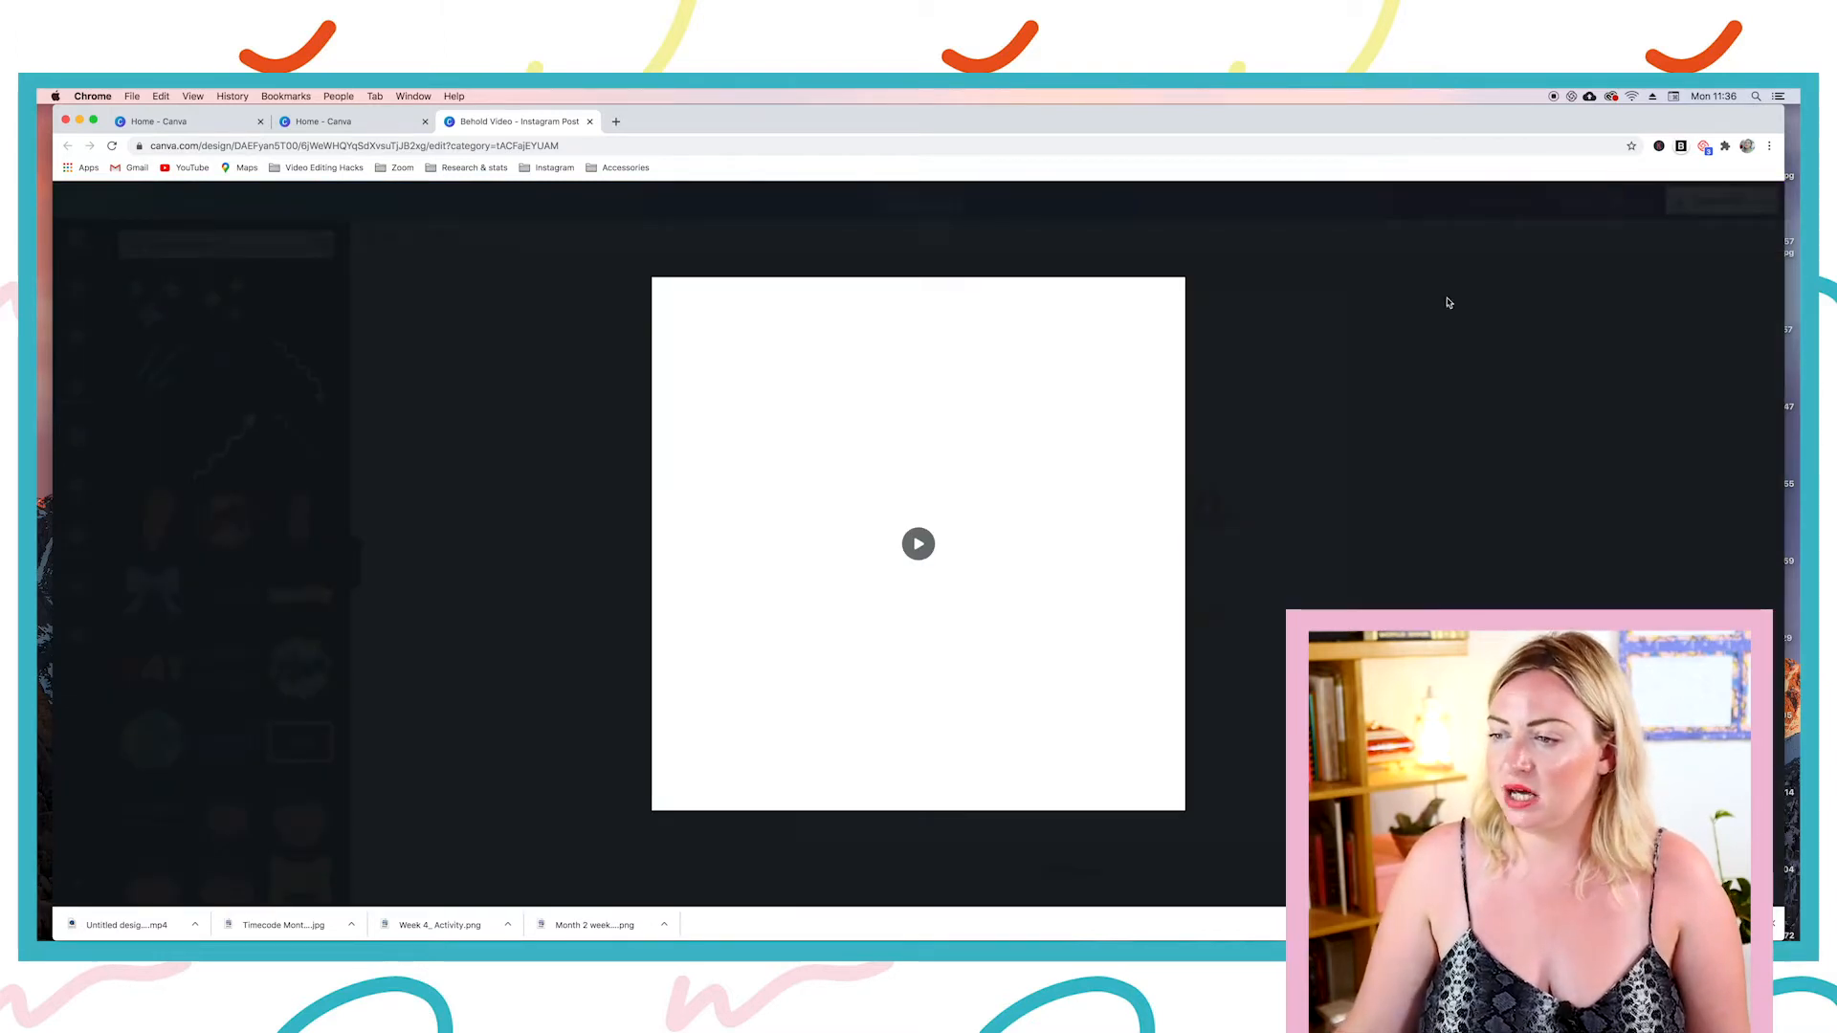
{"action": "left_click", "coordinate": [919, 544]}
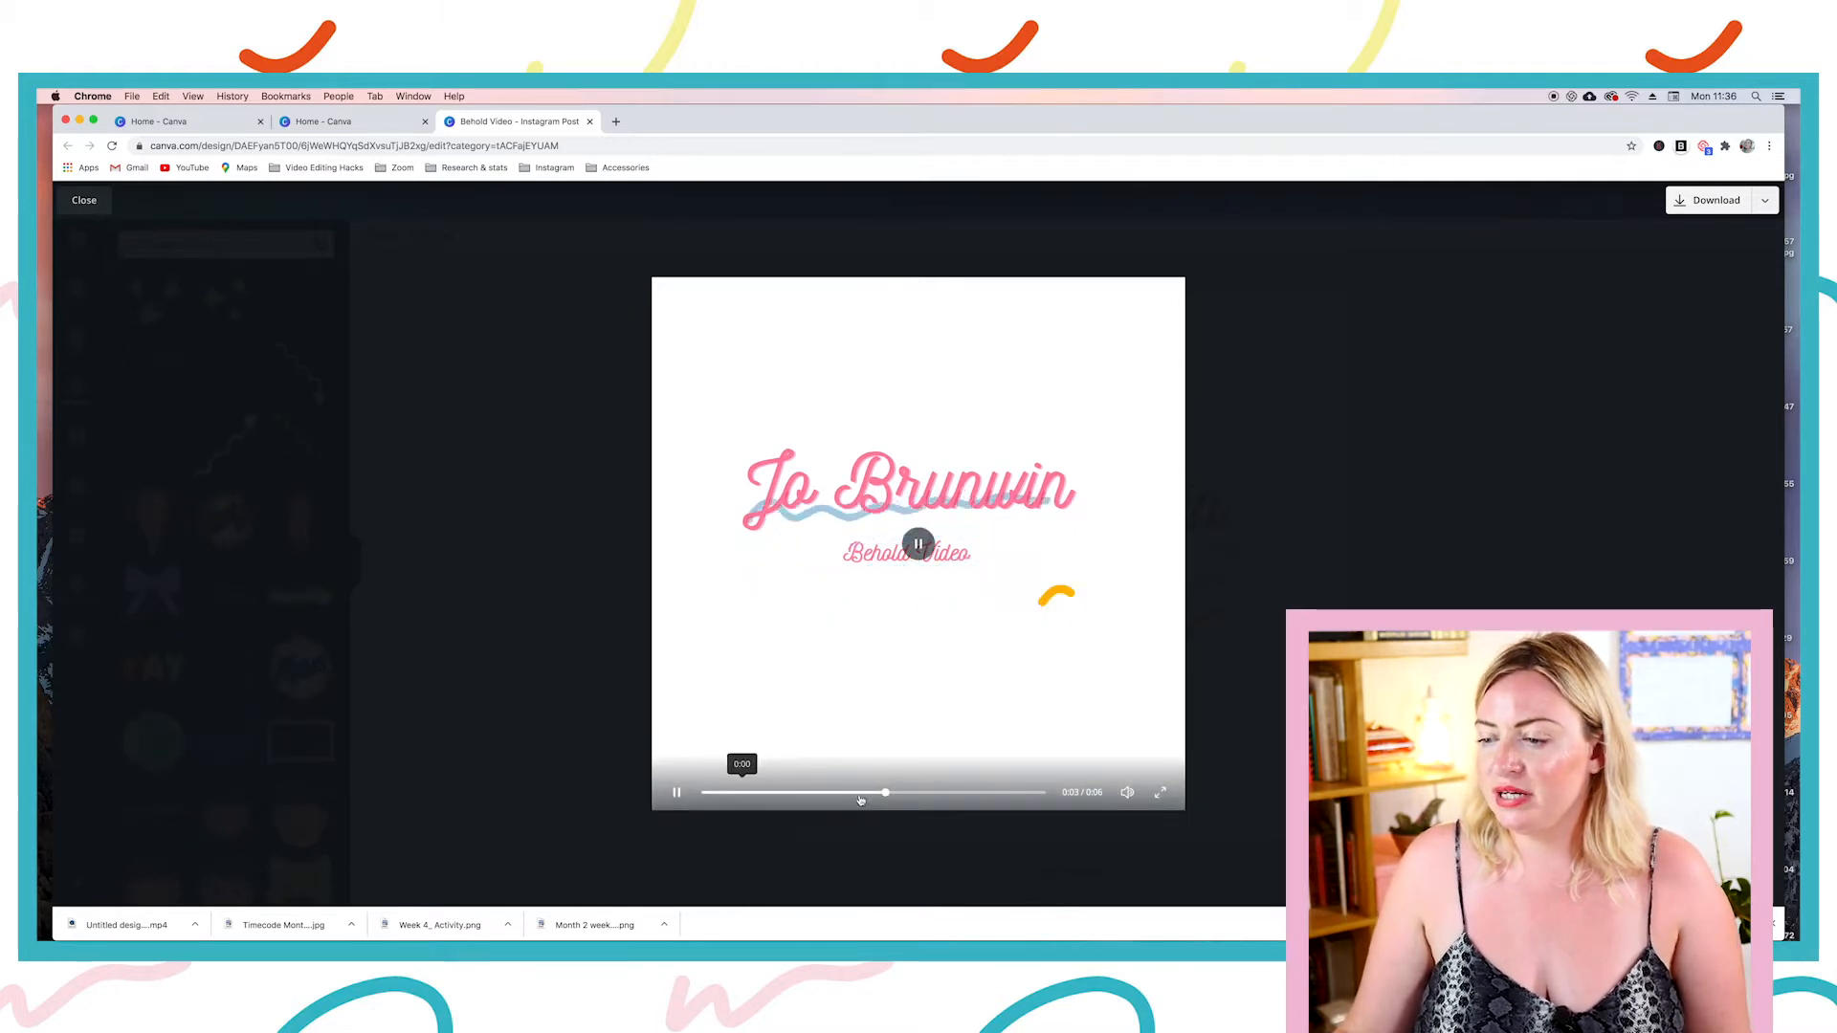
{"action": "left_click_drag", "start_coordinate": [882, 793], "coordinate": [662, 804]}
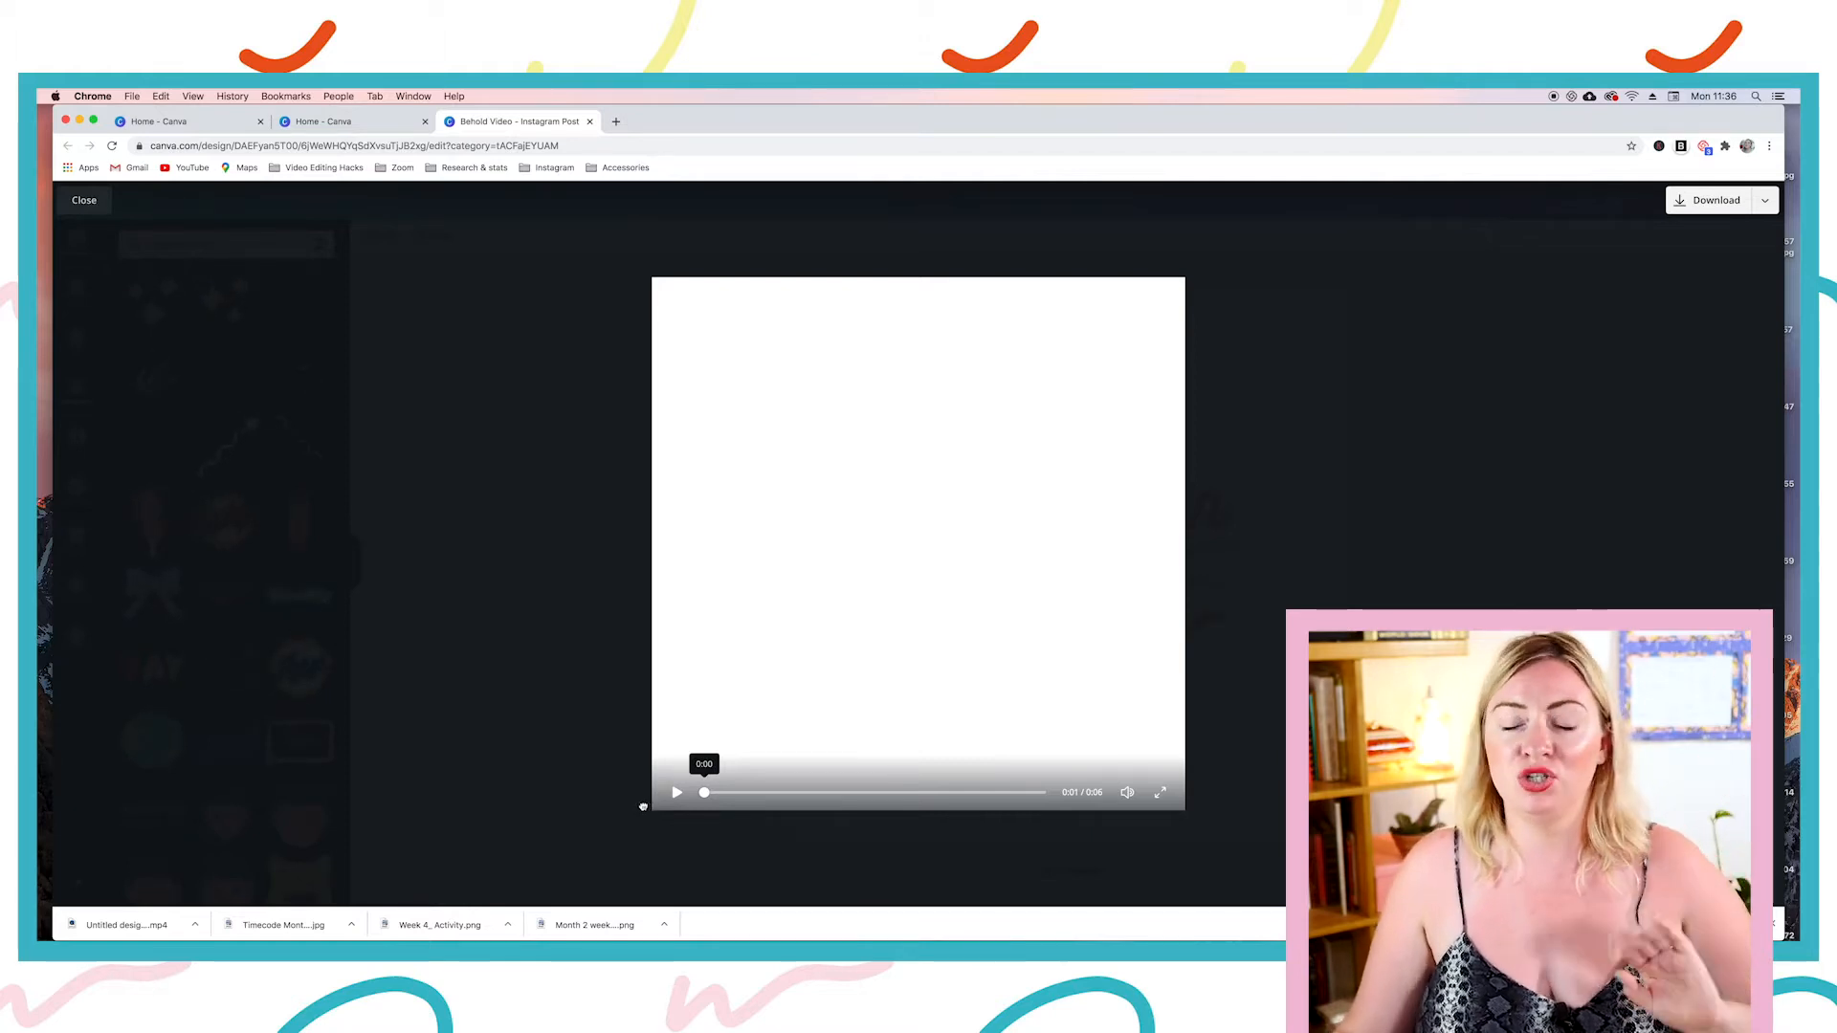
Step: Play the animated title preview and close it to return to the editor
{"action": "left_click", "coordinate": [676, 792]}
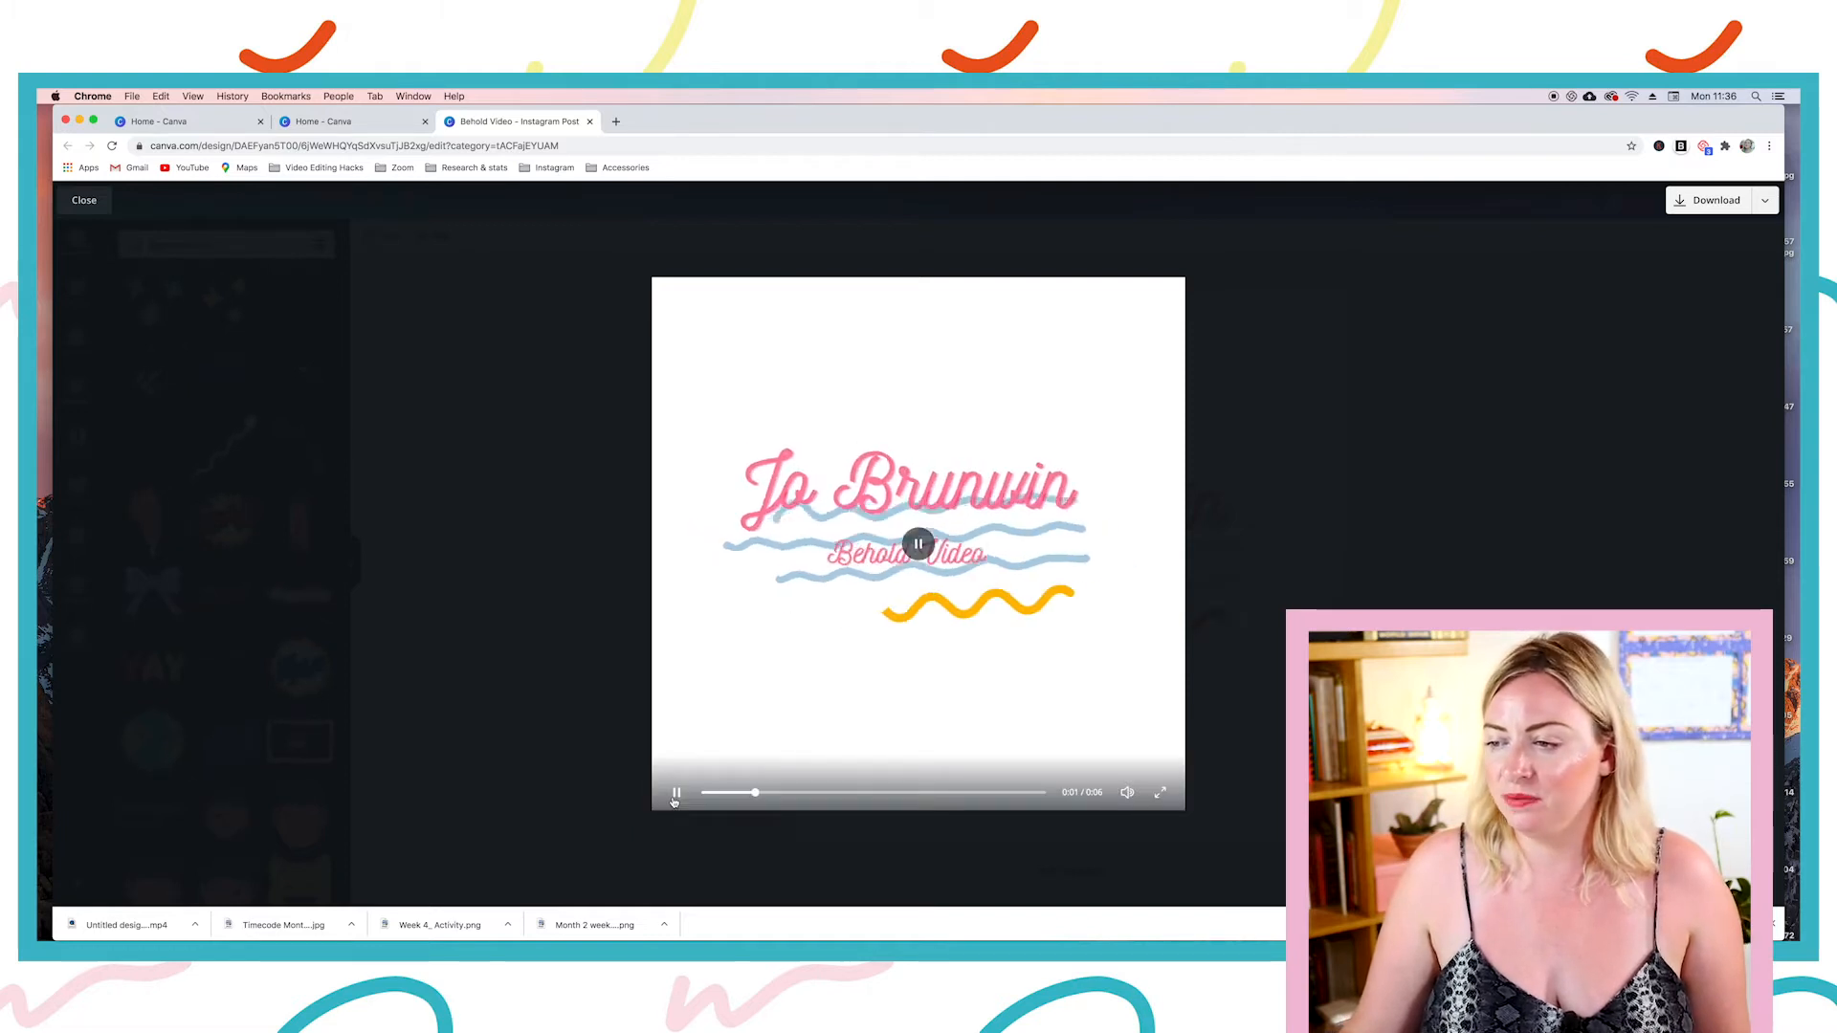
{"action": "key", "text": "Escape"}
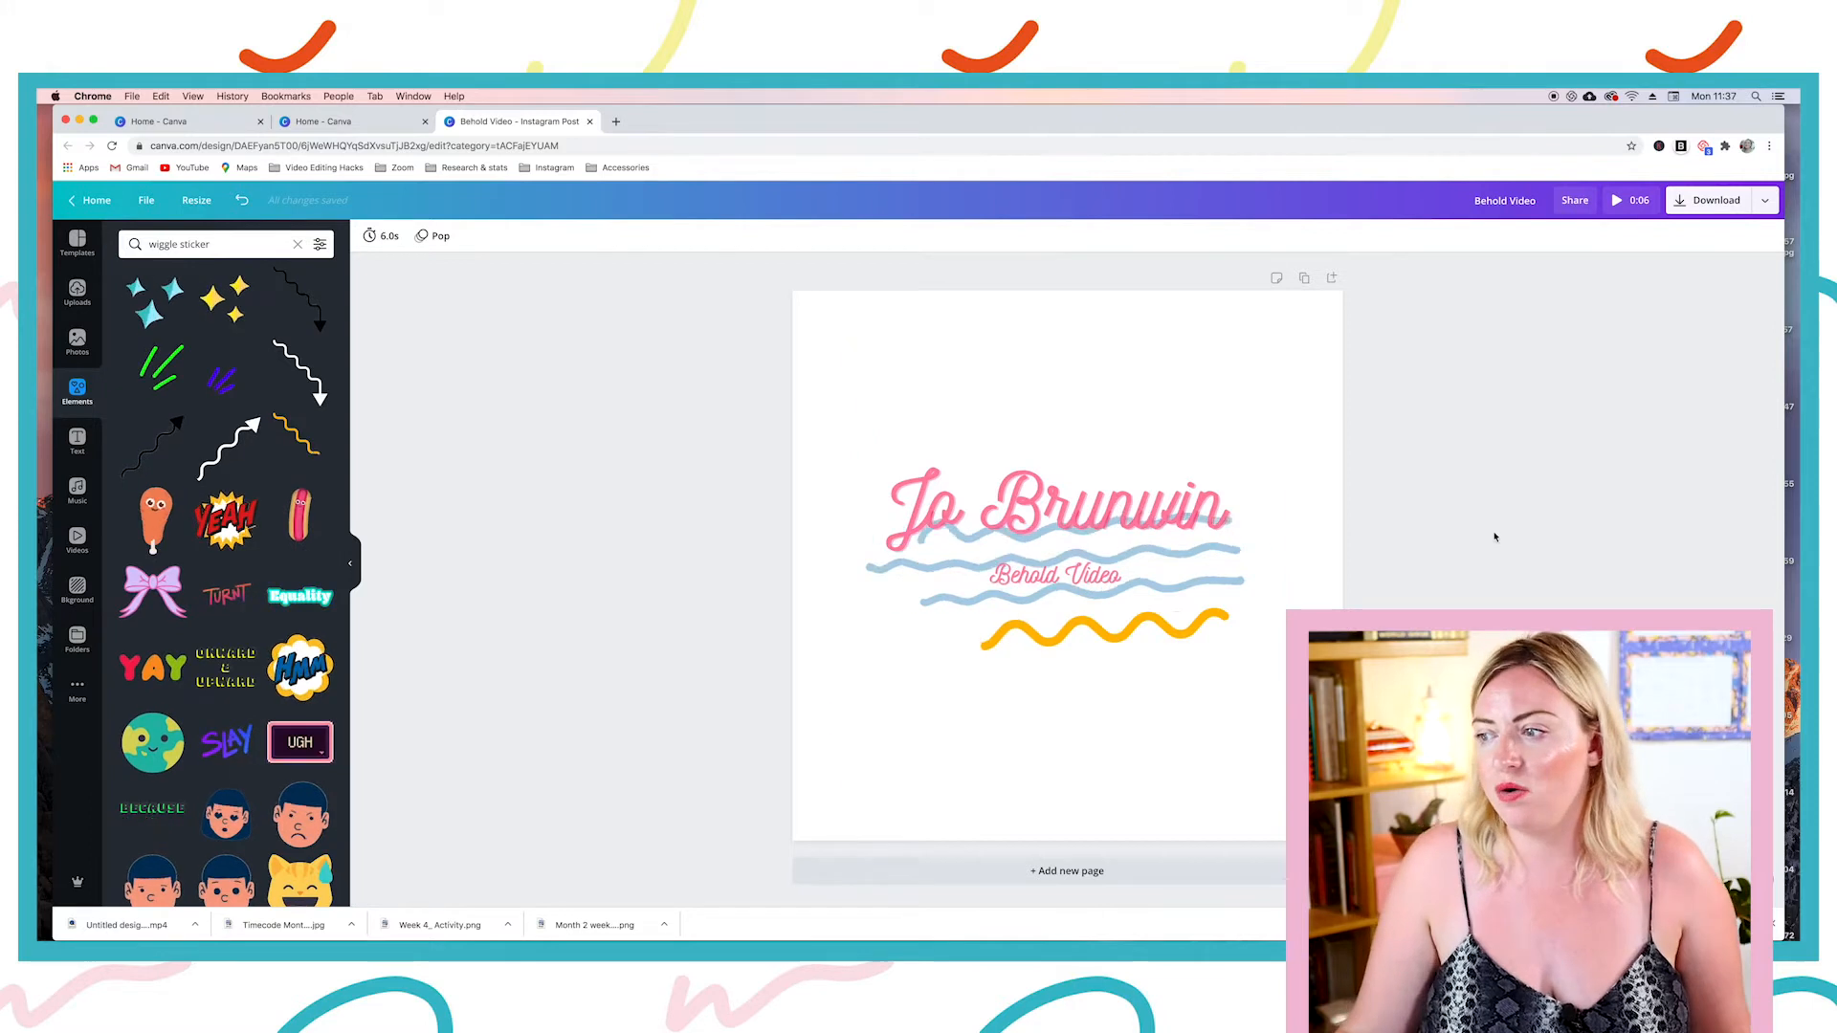
Step: Duplicate the title page three times to make four identical pages
{"action": "left_click", "coordinate": [1307, 279]}
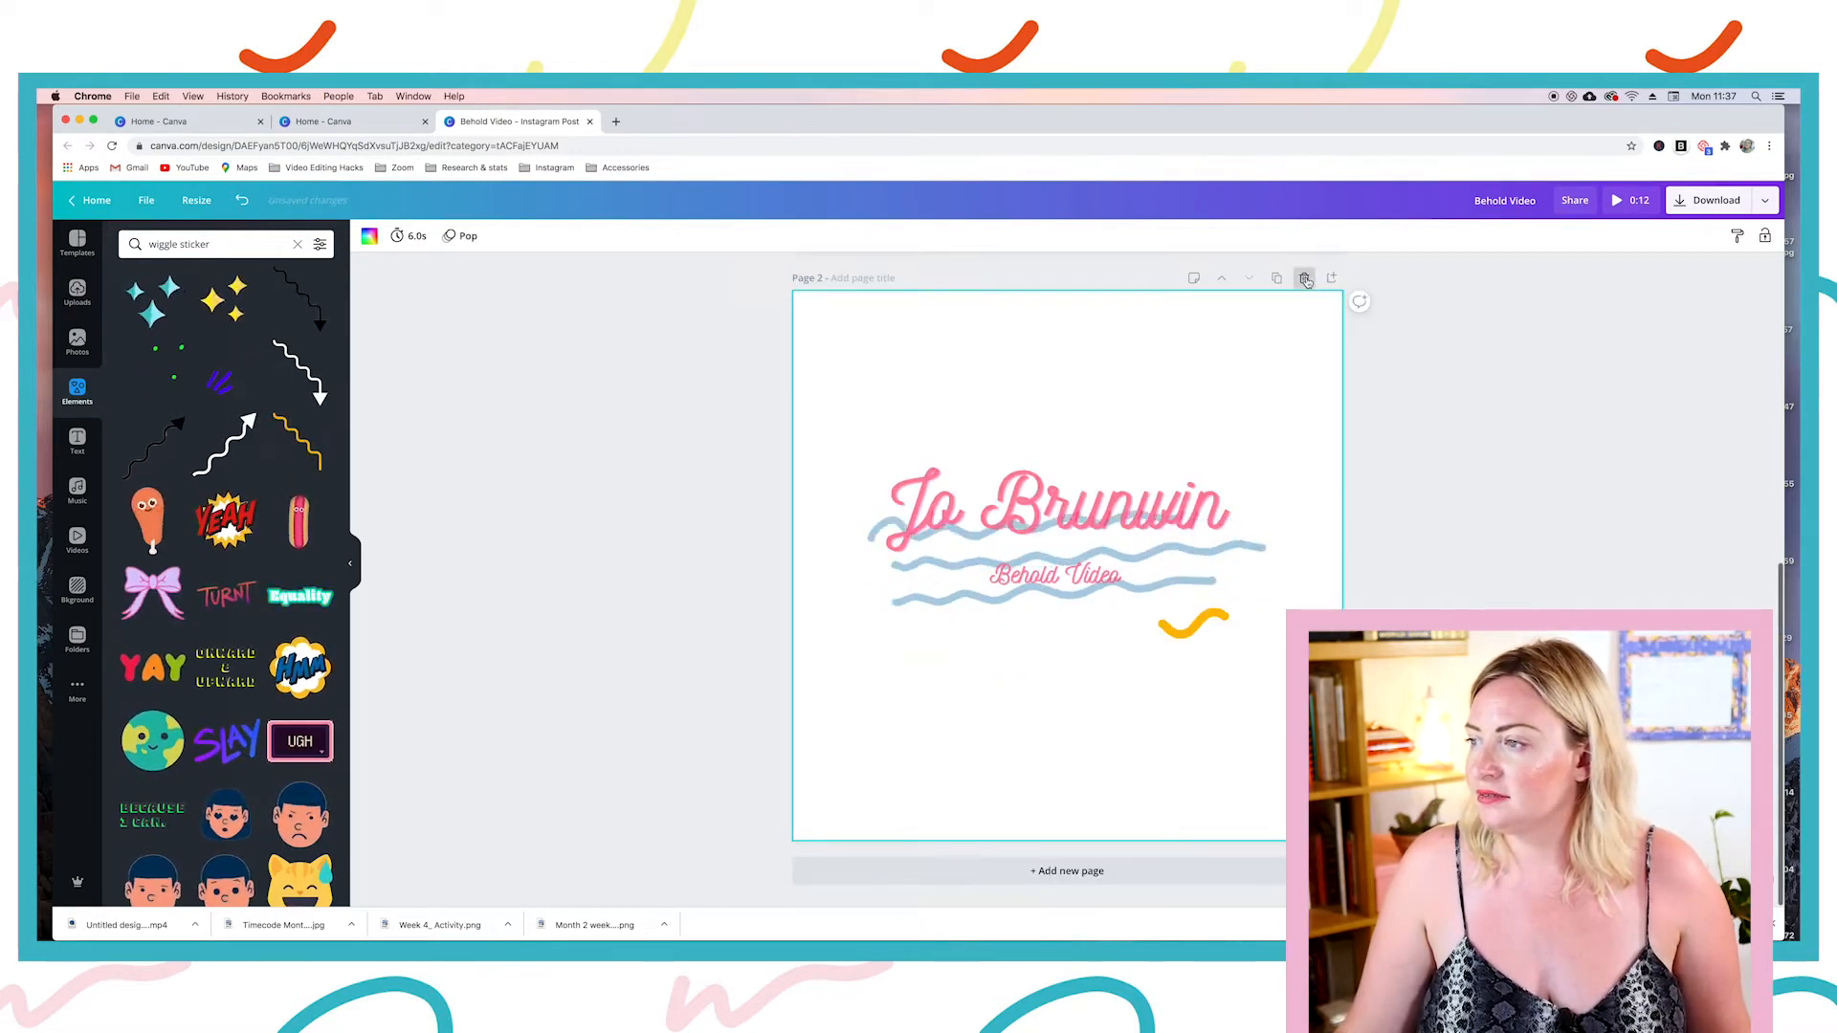
{"action": "left_click", "coordinate": [1306, 279]}
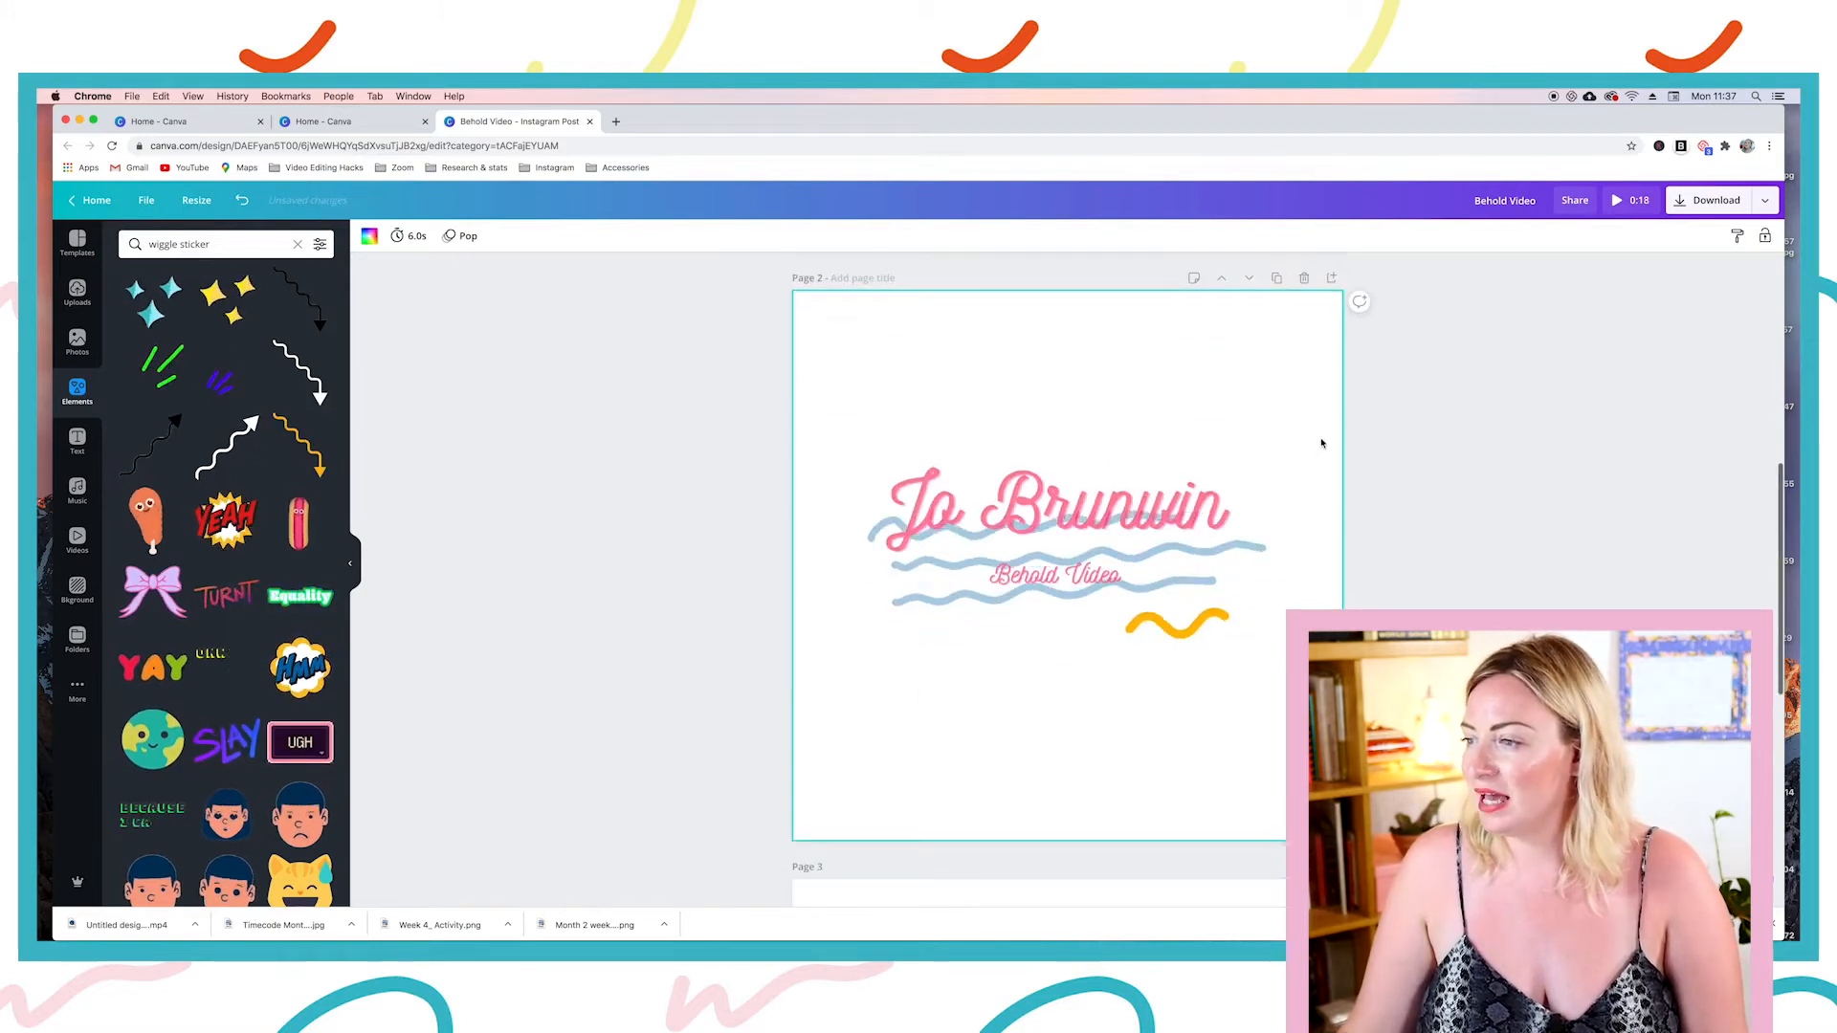
{"action": "left_click", "coordinate": [1278, 279]}
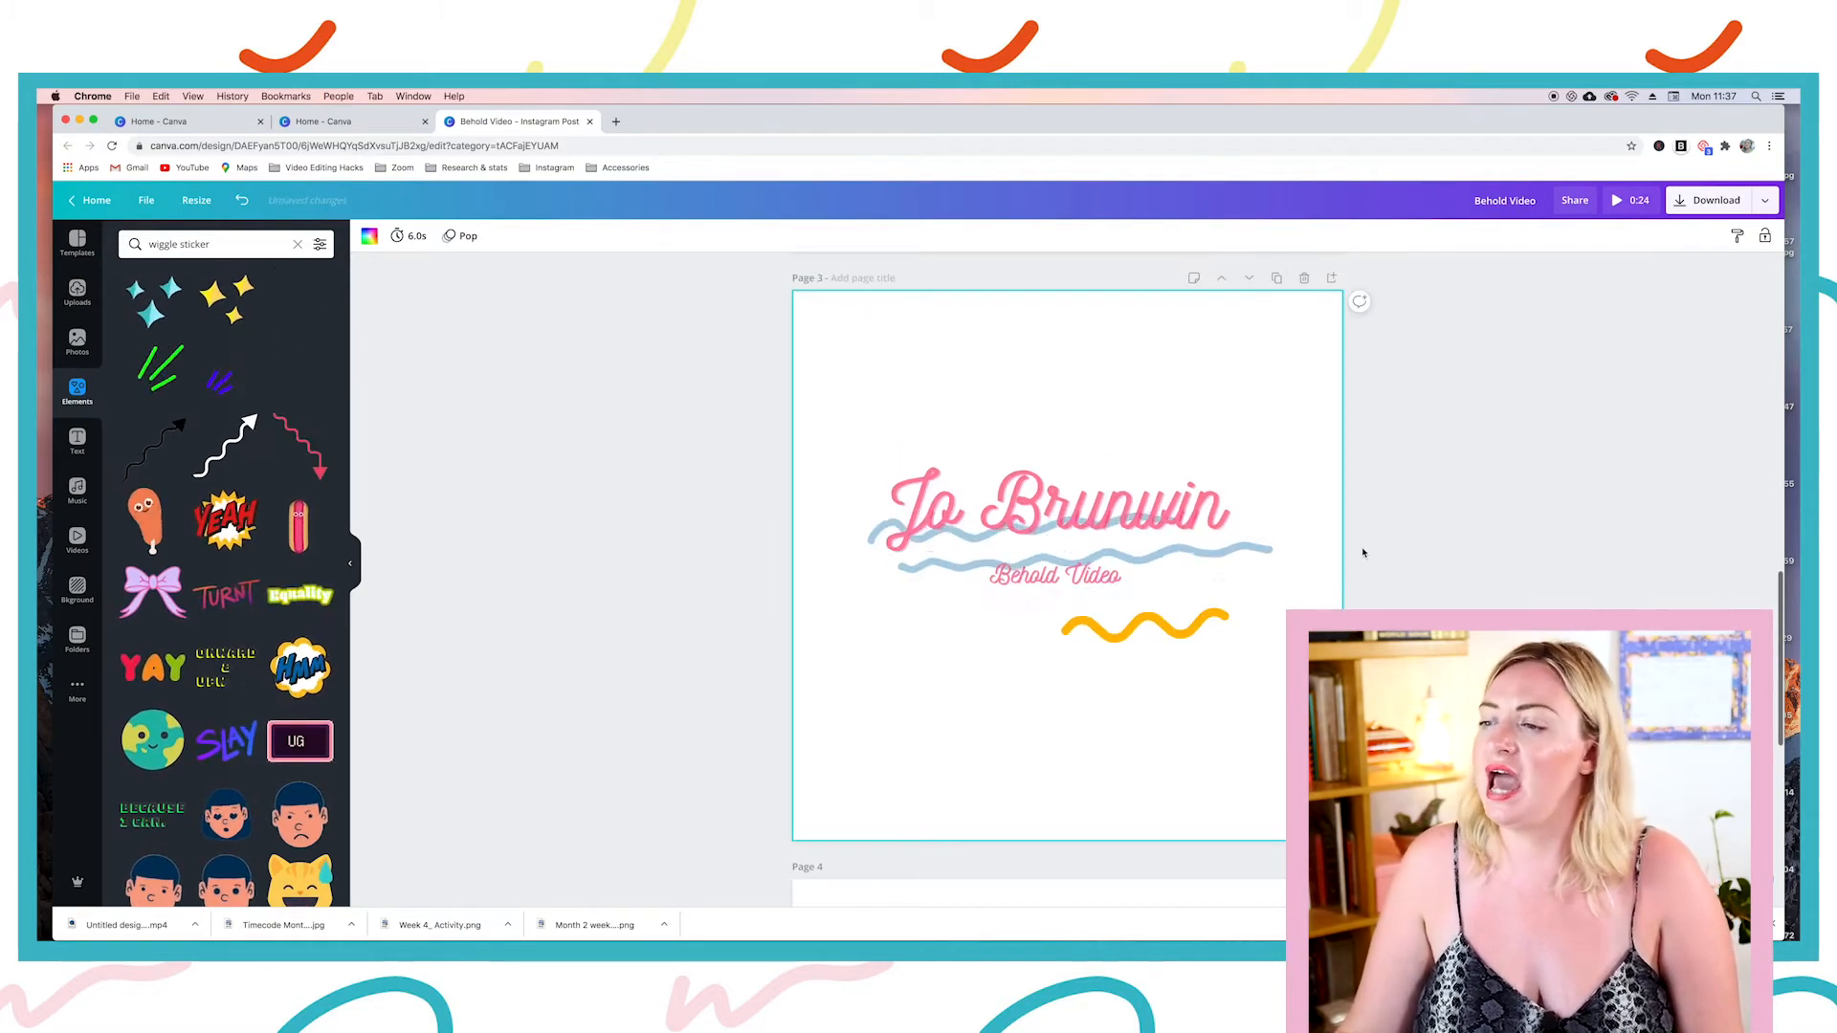
Step: Delete the name title, the "Behold Video" text and the wavy arrow from page 1, keeping only the blue wavy lines
{"action": "scroll", "coordinate": [1364, 551], "scroll_direction": "up", "scroll_amount": 12}
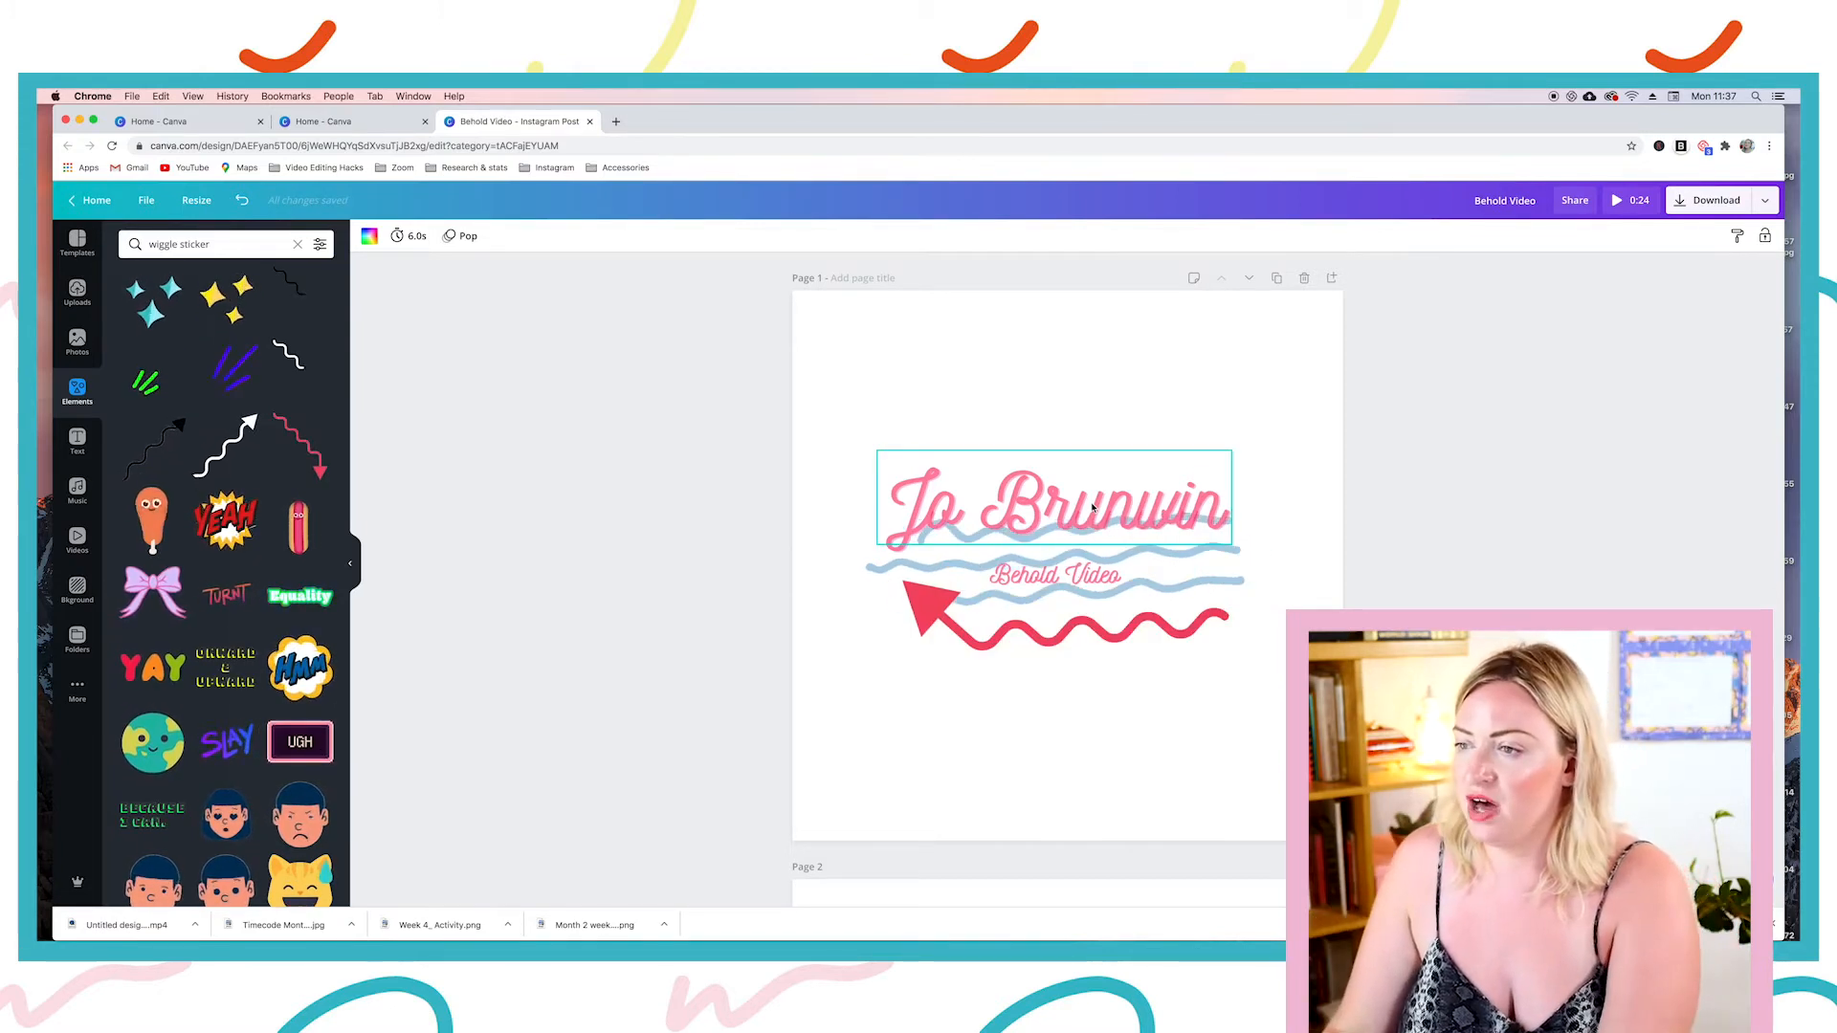
{"action": "left_click", "coordinate": [1097, 577]}
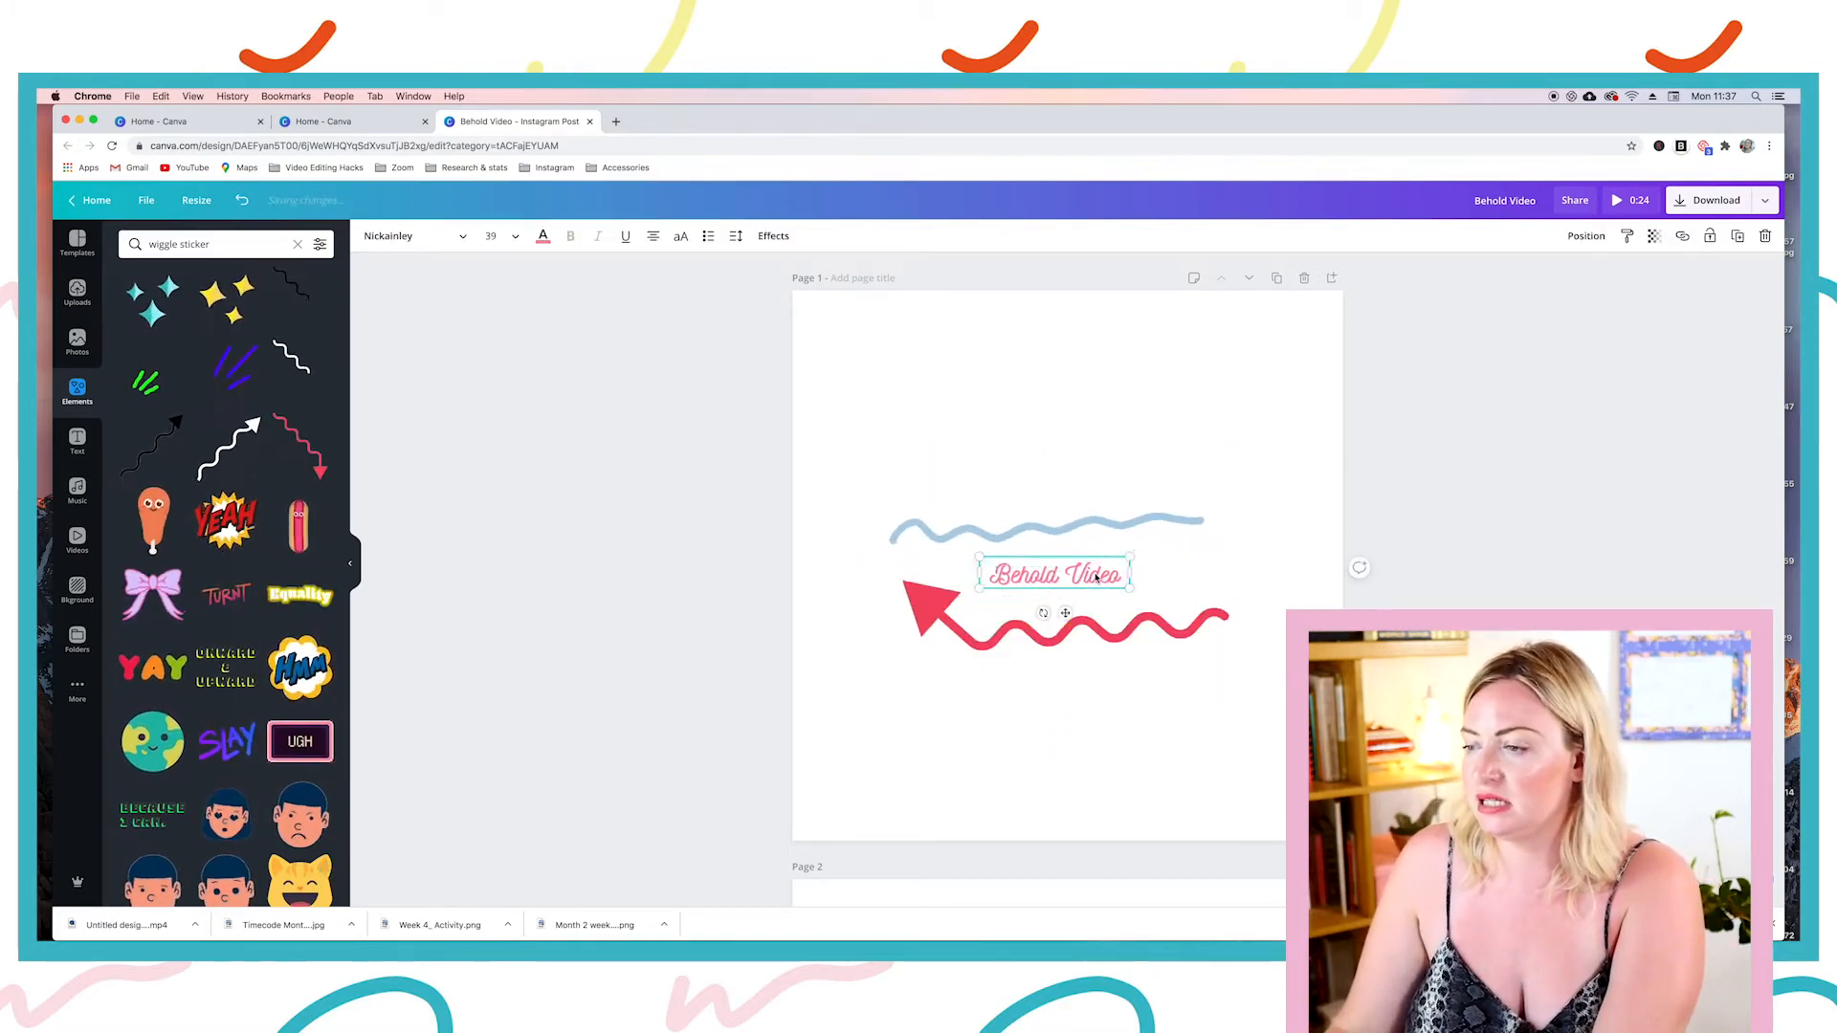
{"action": "left_click", "coordinate": [1091, 627]}
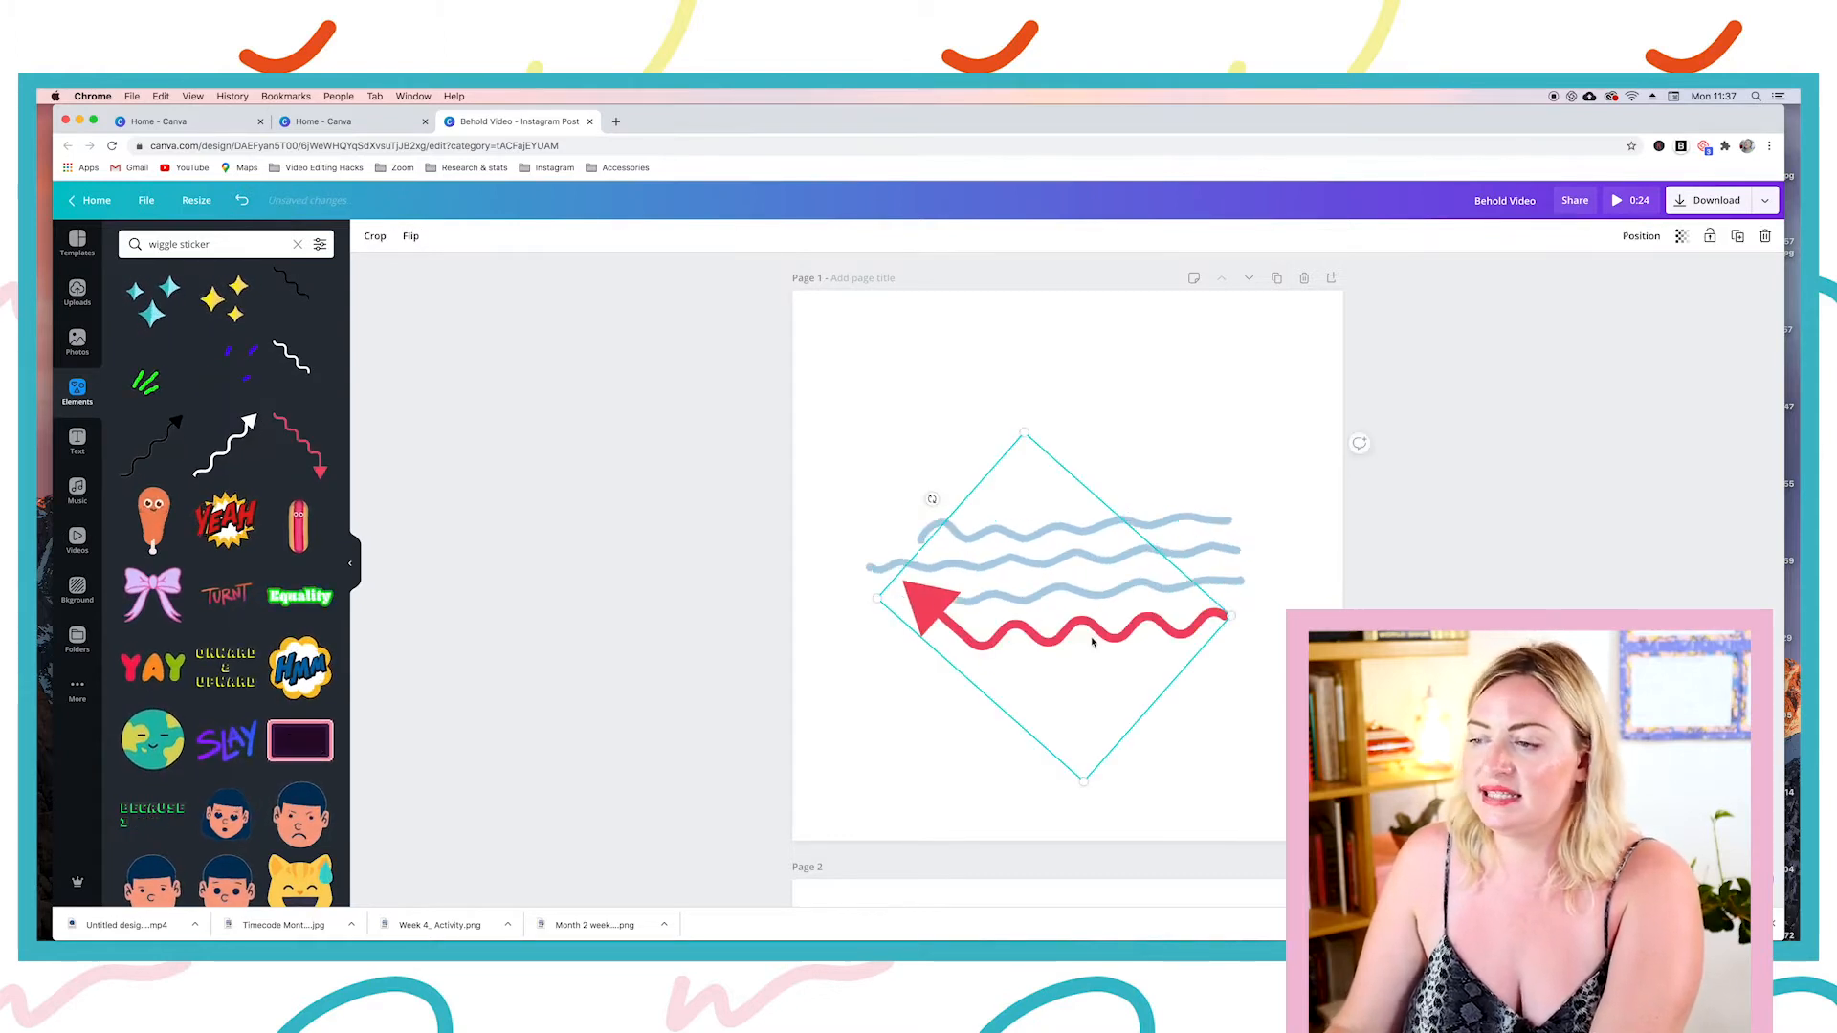
Step: Delete the "Behold Video" text, the wavy arrow and the blue wavy lines from page 2, keeping only the name title
{"action": "scroll", "coordinate": [1203, 609], "scroll_direction": "down", "scroll_amount": 7}
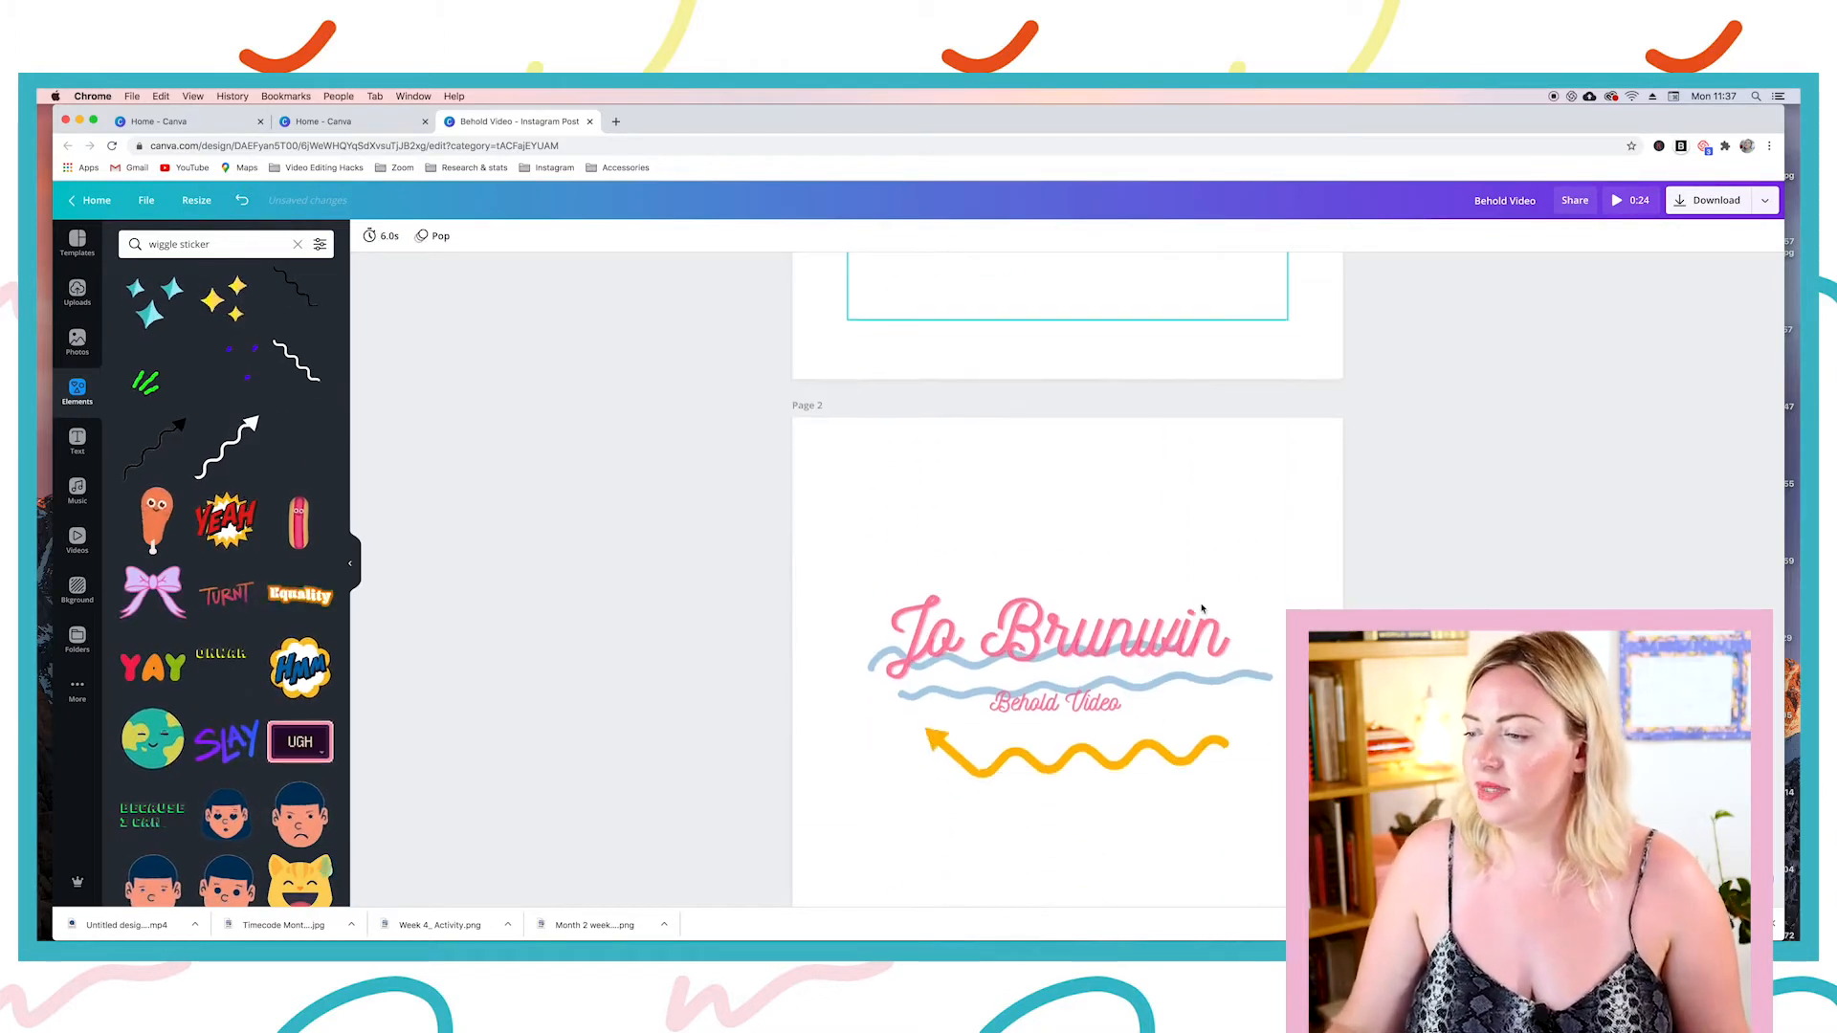
{"action": "scroll", "coordinate": [1203, 608], "scroll_direction": "up", "scroll_amount": 1}
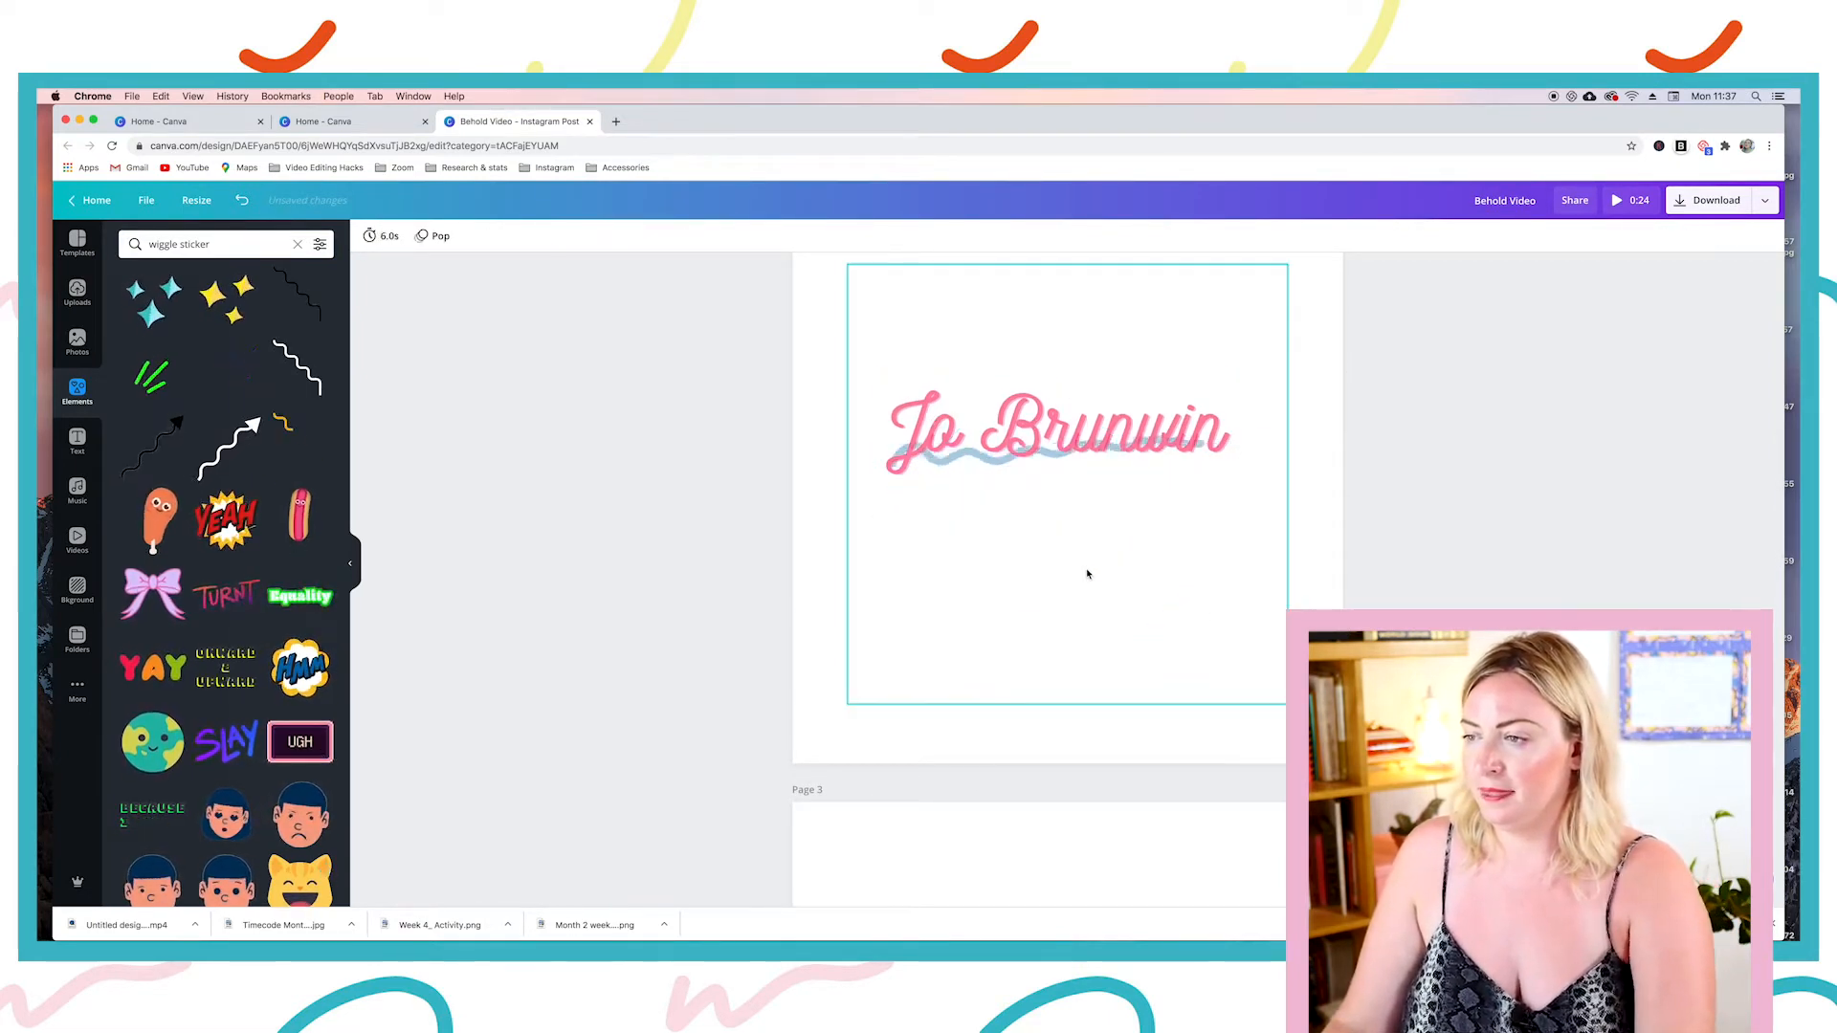
{"action": "left_click", "coordinate": [1029, 508]}
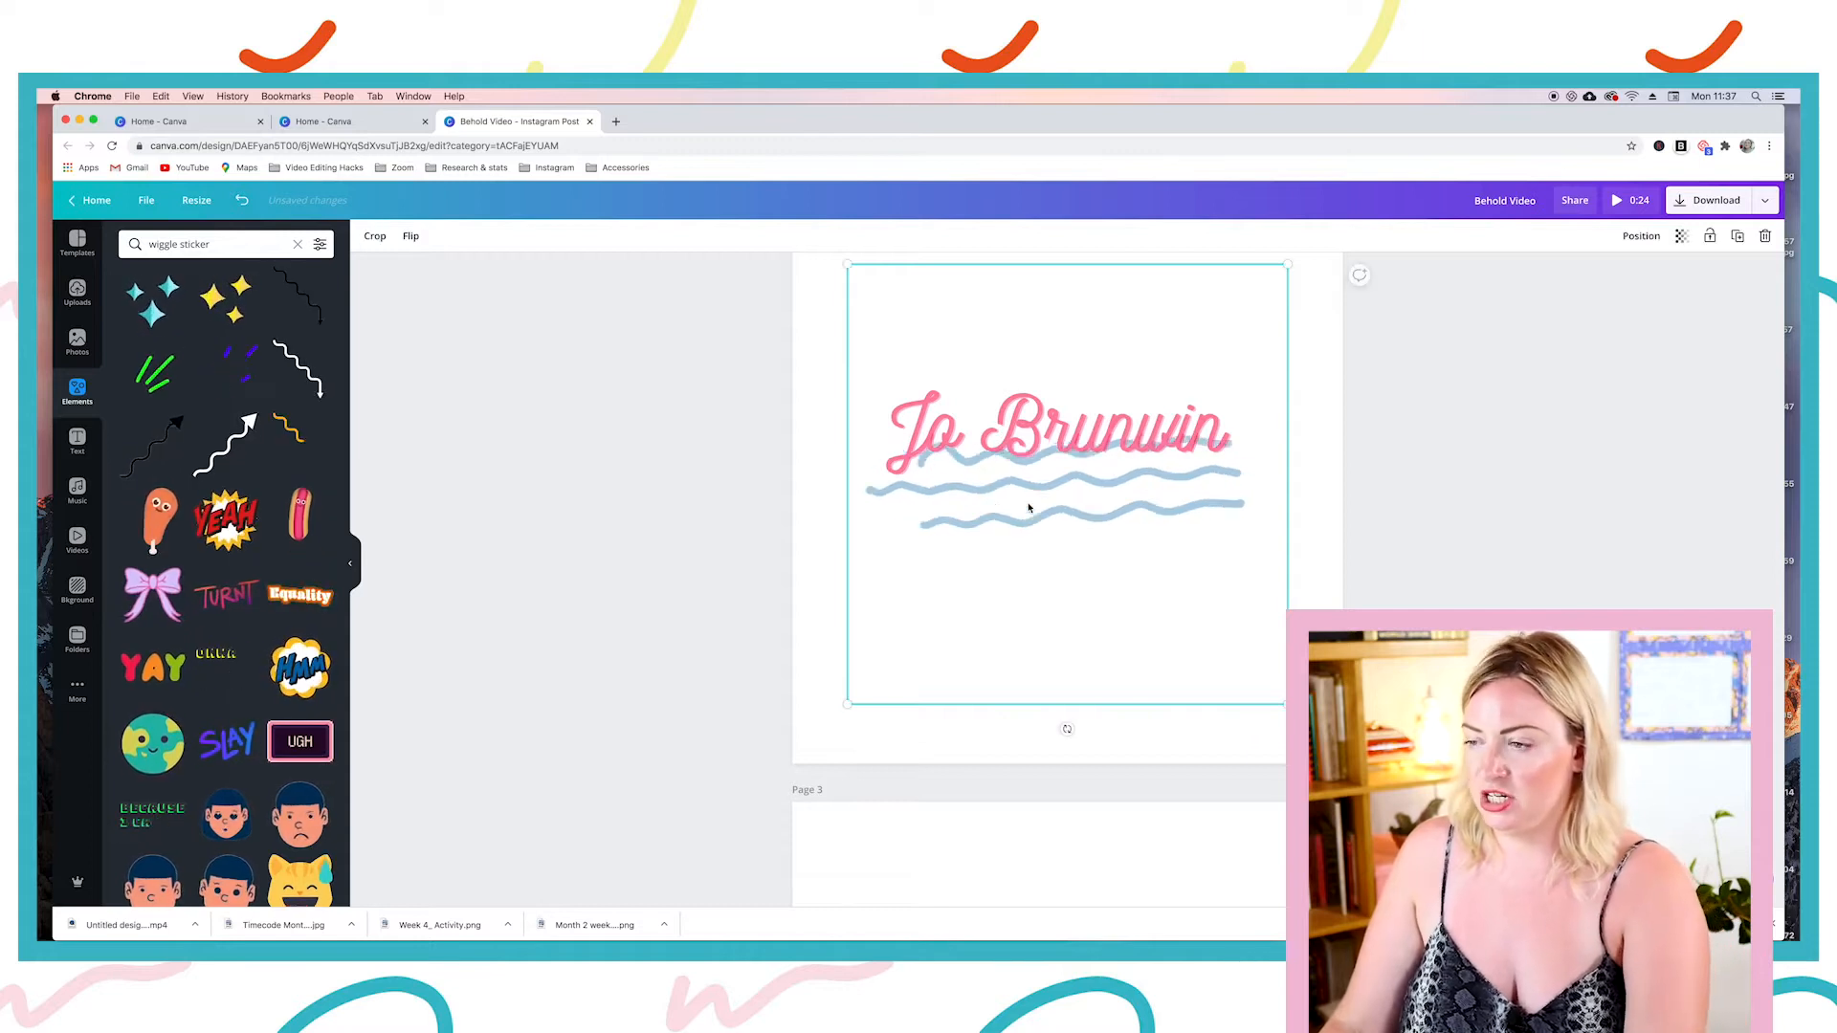
{"action": "key", "text": "Delete"}
Step: Delete the name title, the blue wavy lines and the wavy arrow from page 3, keeping only the "Behold Video" text
{"action": "scroll", "coordinate": [1182, 567], "scroll_direction": "down", "scroll_amount": 5}
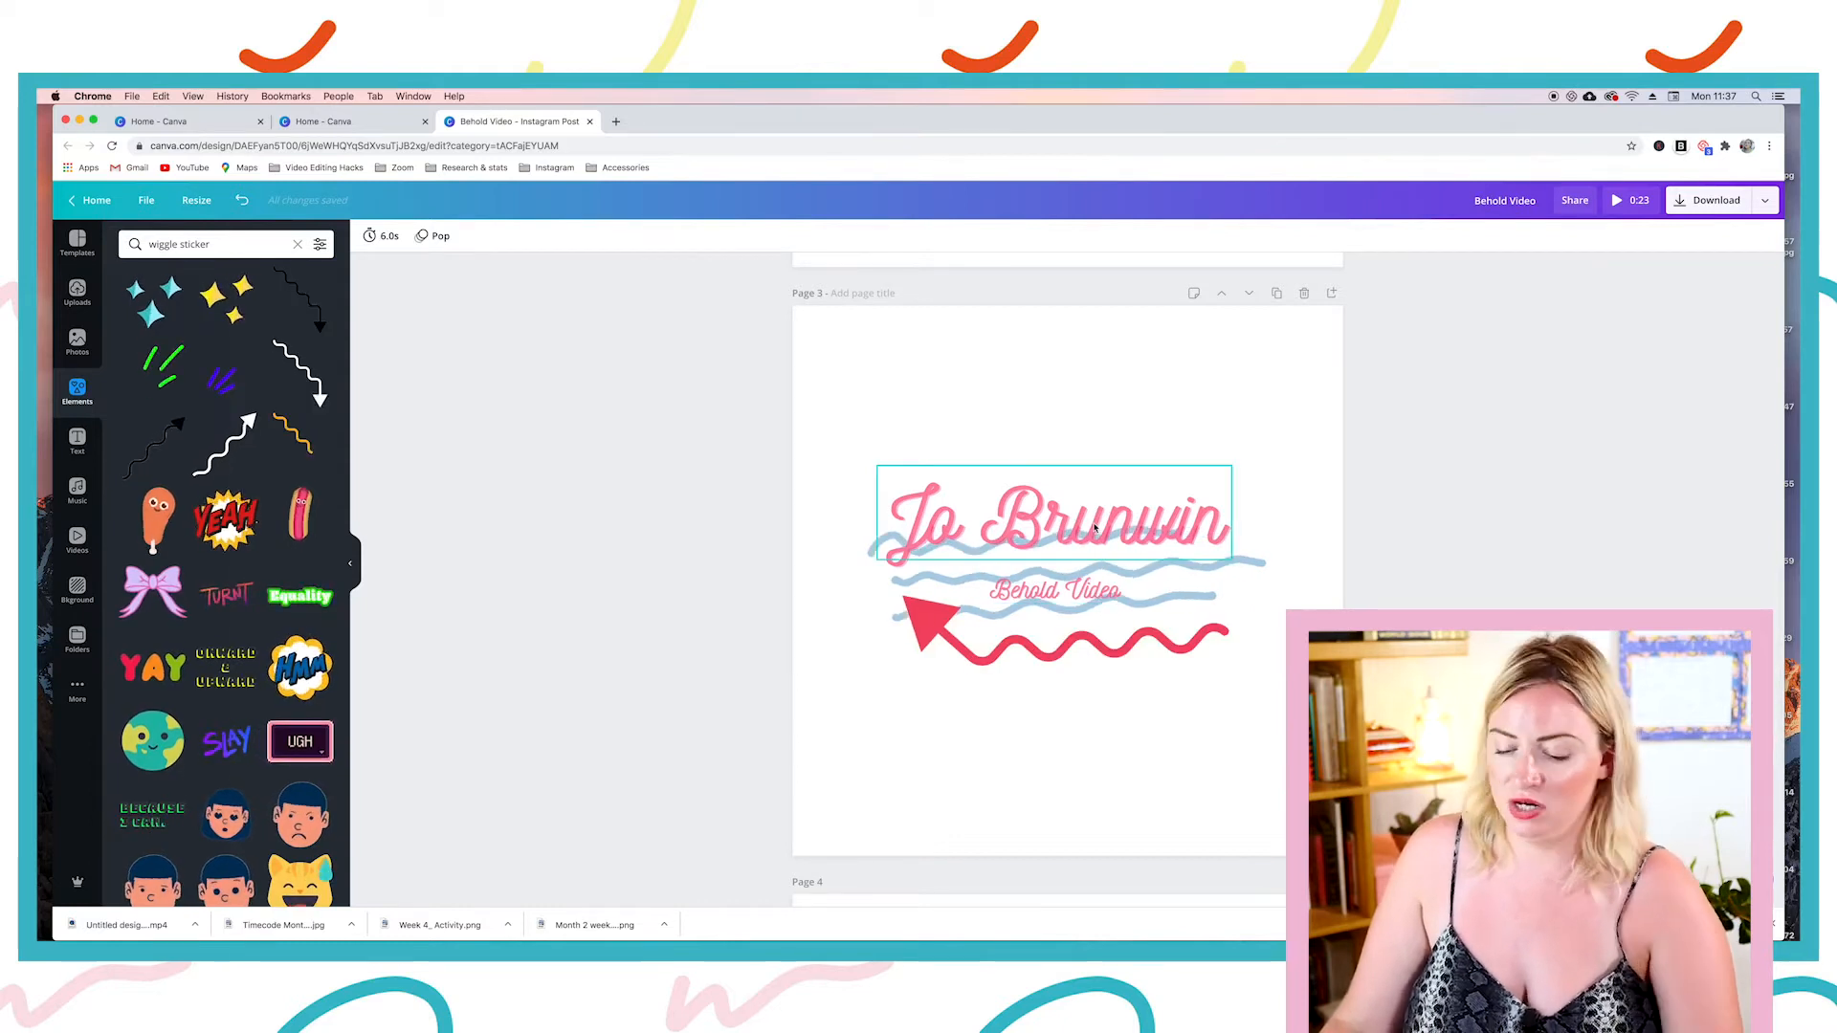
{"action": "left_click", "coordinate": [1096, 528]}
{"action": "key", "text": "Delete"}
{"action": "left_click", "coordinate": [1179, 575]}
{"action": "key", "text": "Delete"}
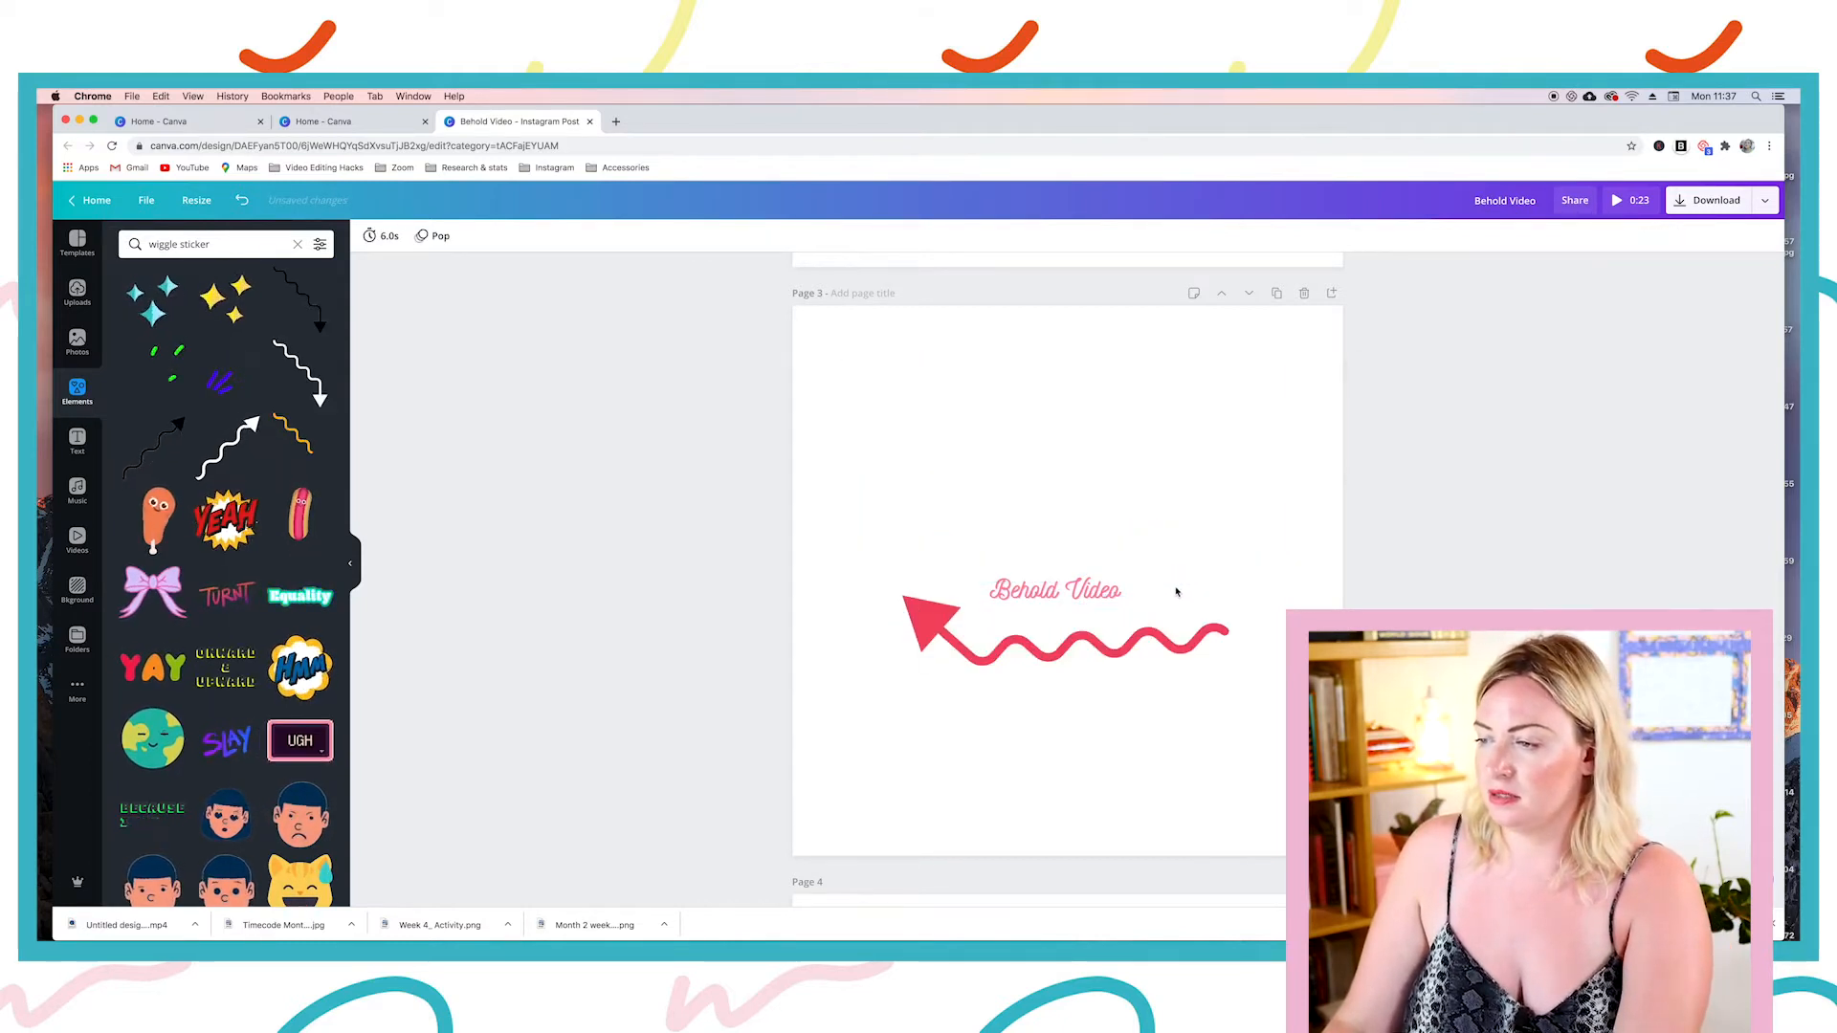
{"action": "left_click", "coordinate": [1177, 592]}
{"action": "key", "text": "Delete"}
Step: Delete the name title, the blue wavy lines and the "Behold Video" text from page 4, keeping only the wavy arrow
{"action": "scroll", "coordinate": [1189, 574], "scroll_direction": "down", "scroll_amount": 1}
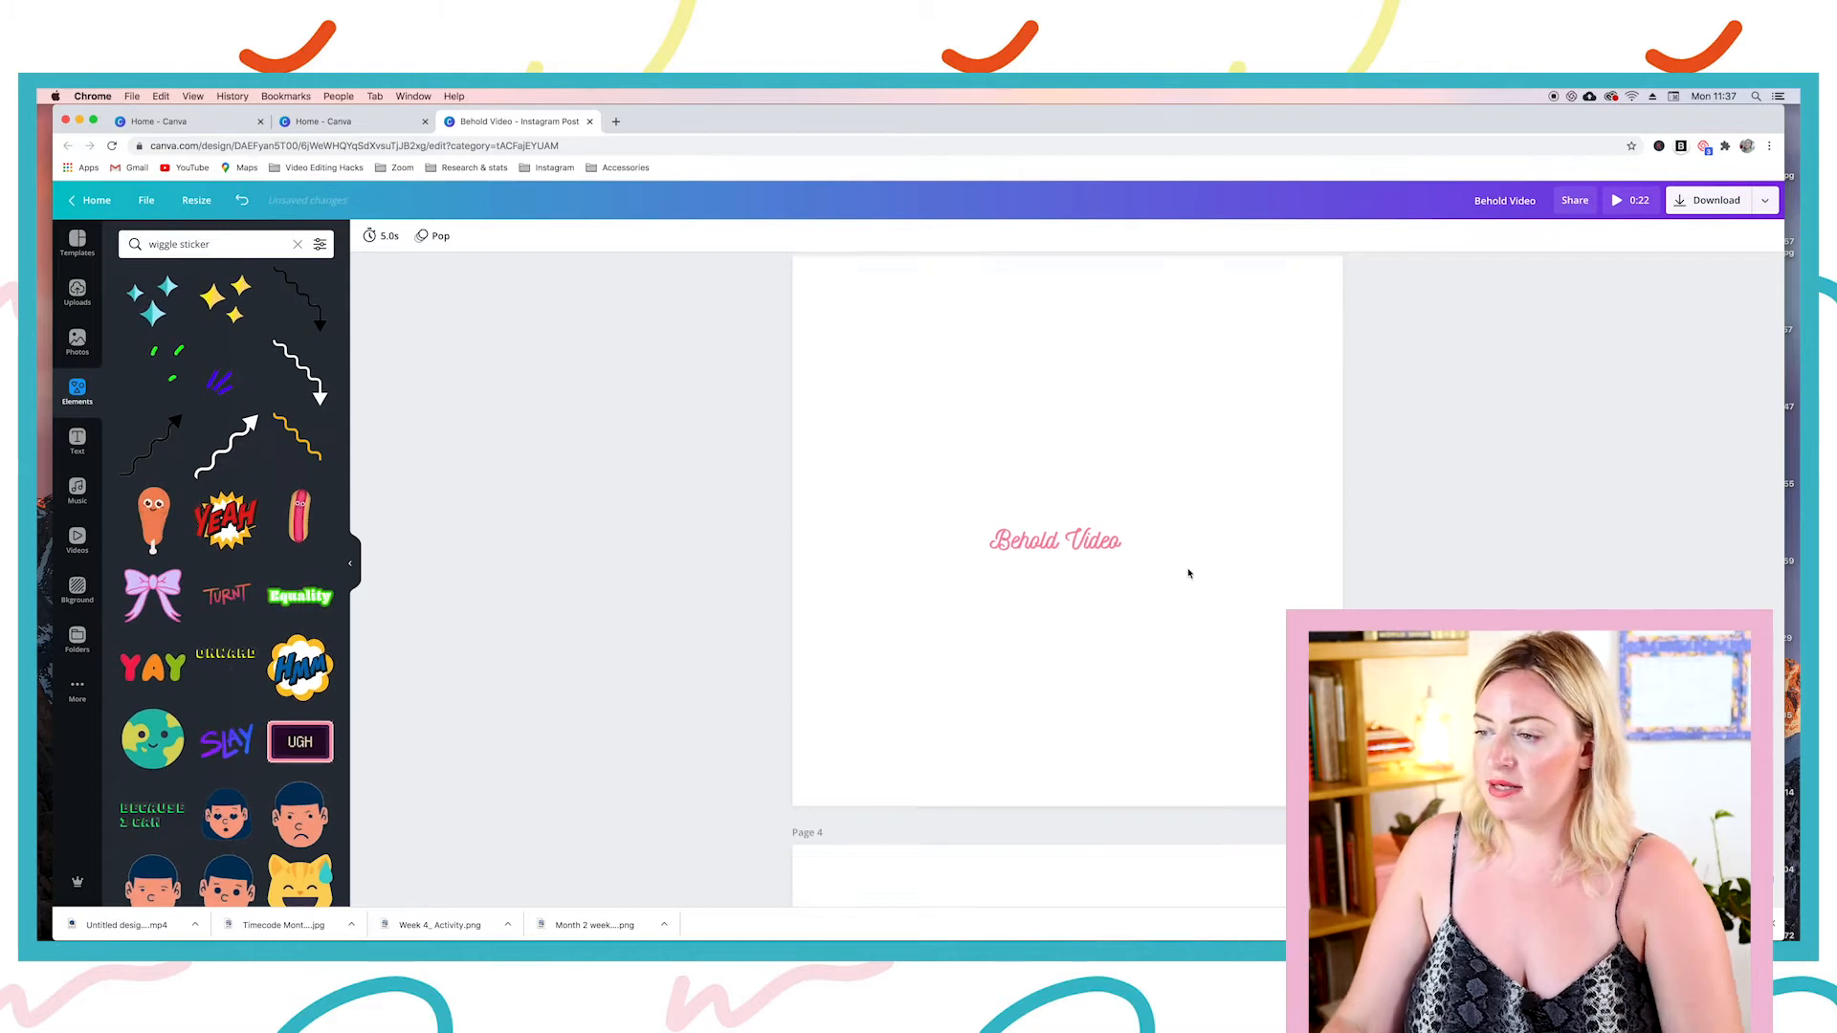
{"action": "scroll", "coordinate": [1189, 574], "scroll_direction": "down", "scroll_amount": 6}
{"action": "left_click", "coordinate": [1090, 507]}
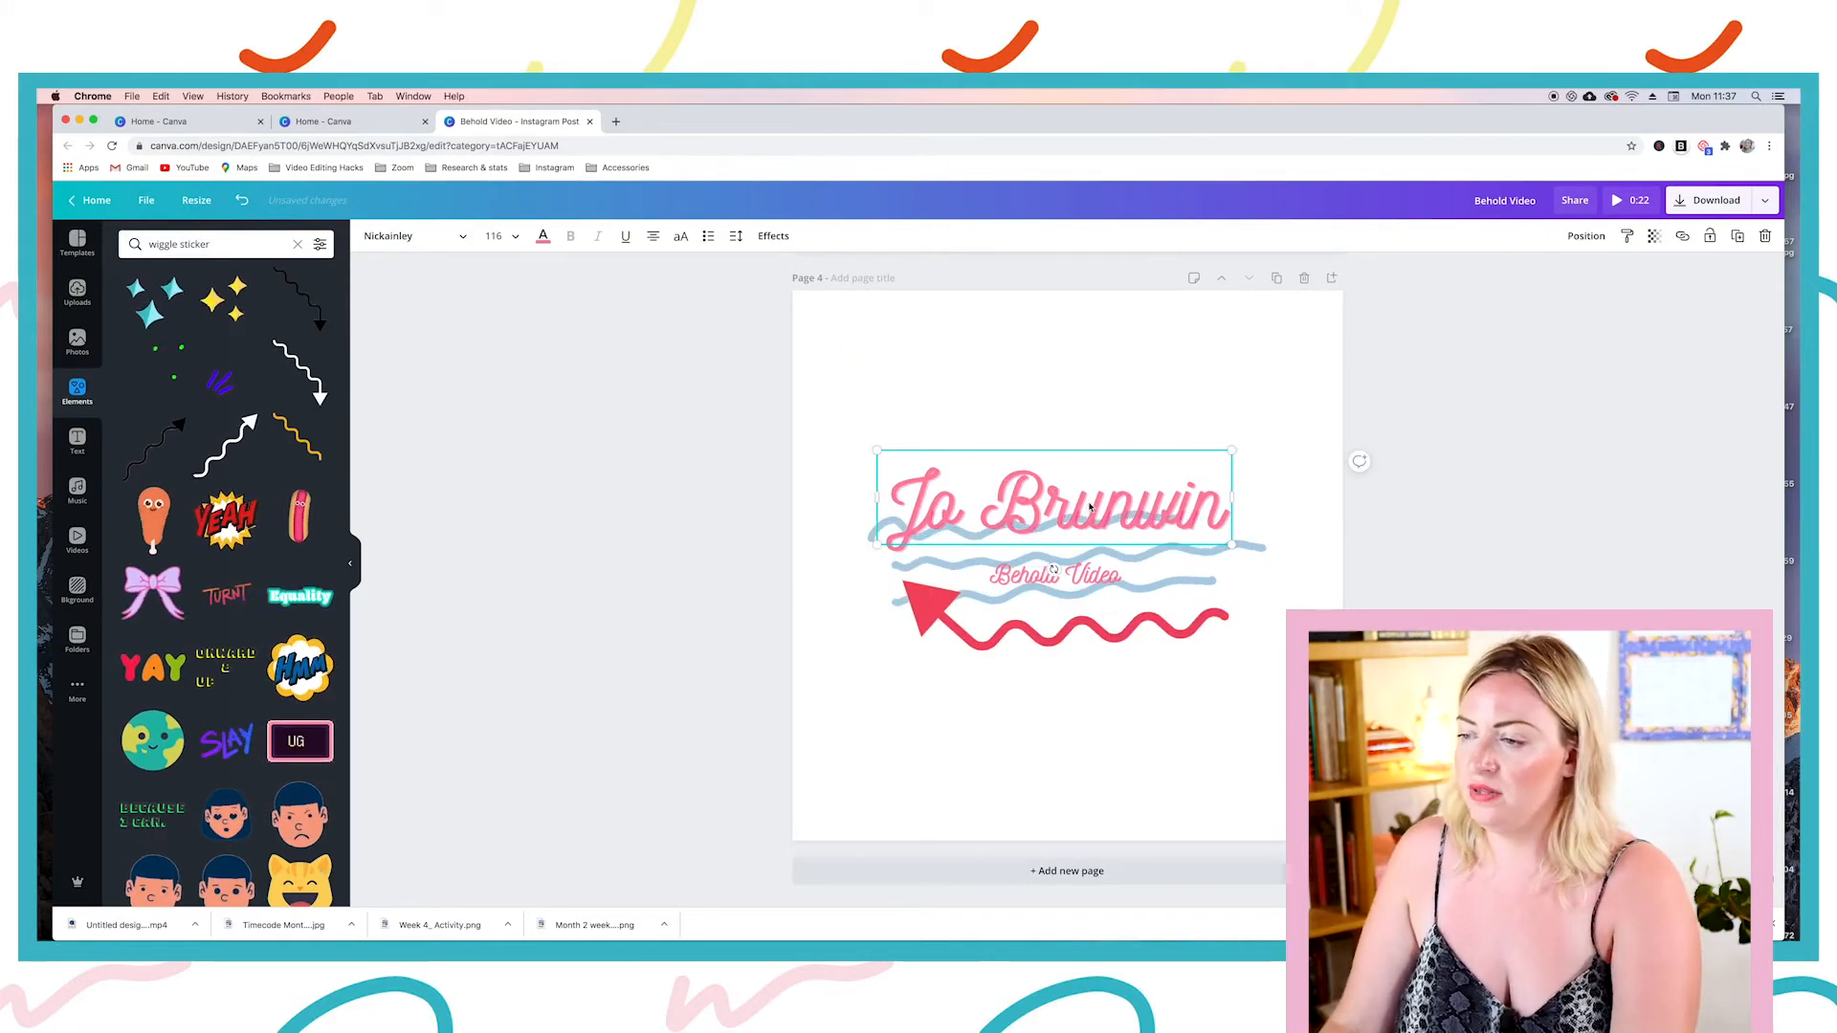
{"action": "key", "text": "Delete"}
{"action": "left_click", "coordinate": [1148, 529]}
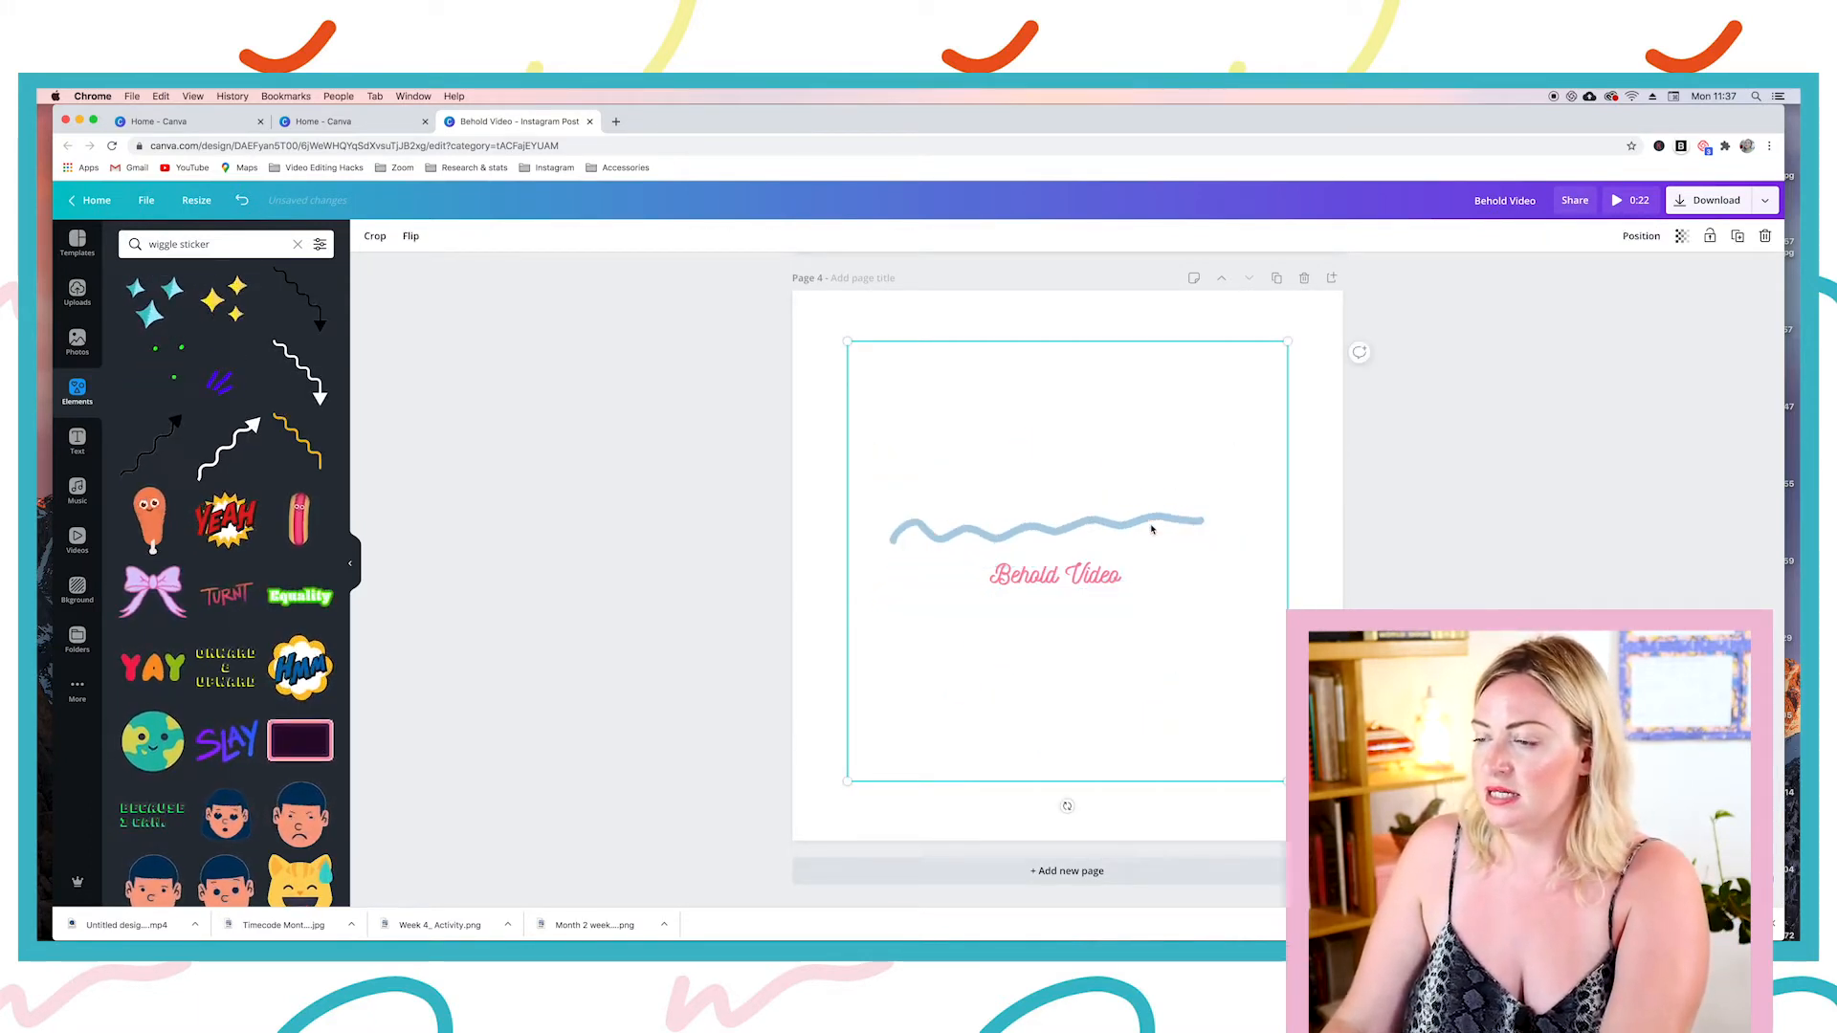
{"action": "key", "text": "Delete"}
{"action": "left_click", "coordinate": [1110, 582]}
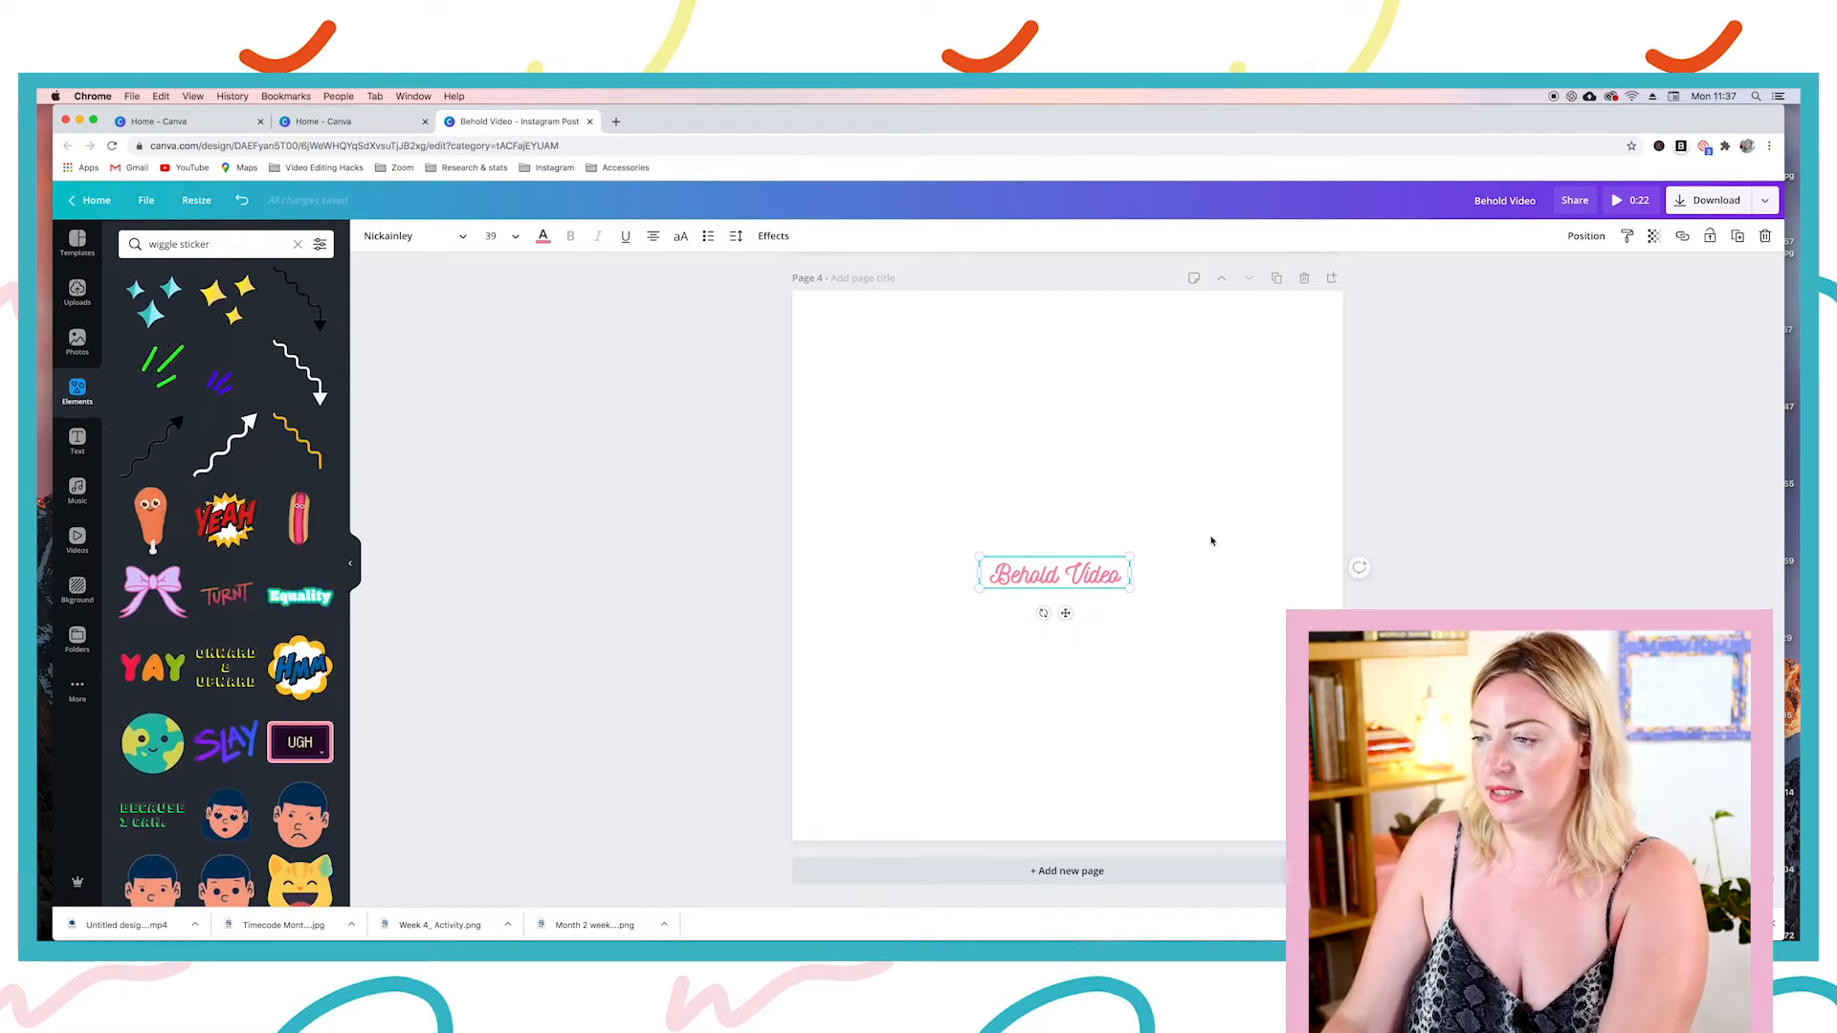
{"action": "key", "text": "Delete"}
Step: Change the background colour of all four pages to the default light green
{"action": "scroll", "coordinate": [1426, 464], "scroll_direction": "up", "scroll_amount": 1}
{"action": "left_click", "coordinate": [1206, 473]}
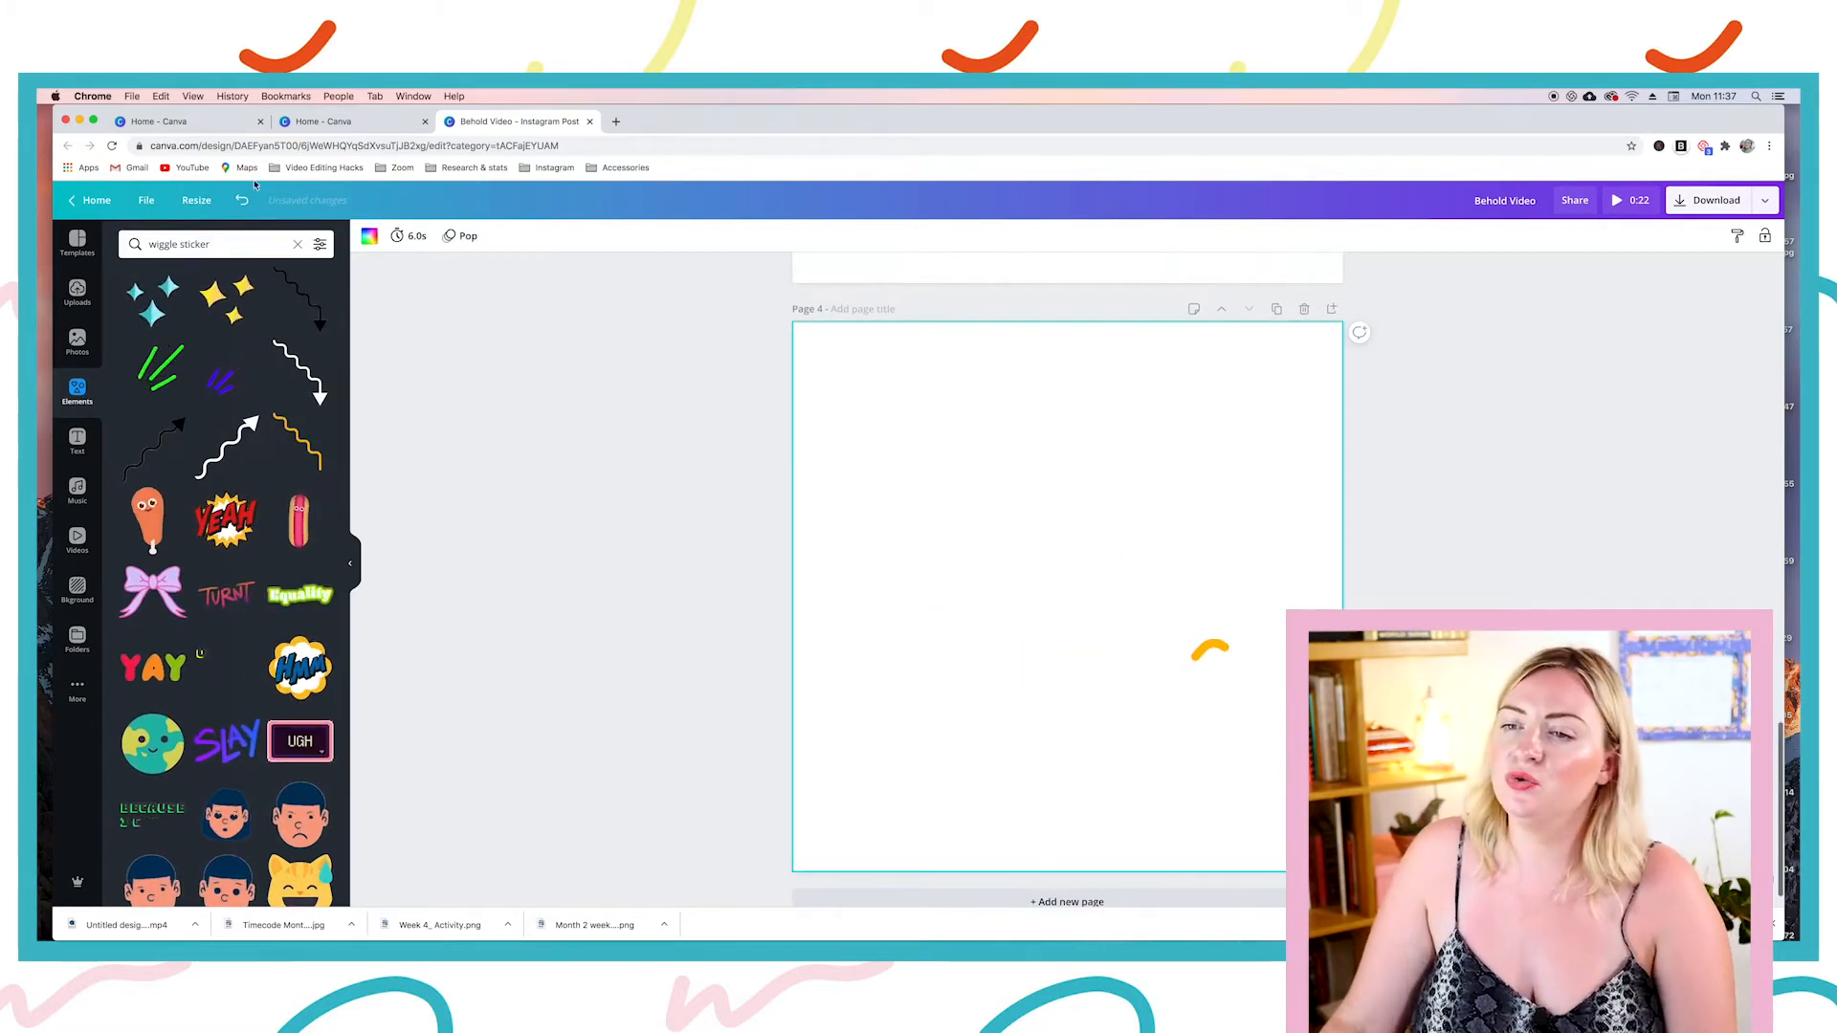
{"action": "left_click", "coordinate": [370, 235]}
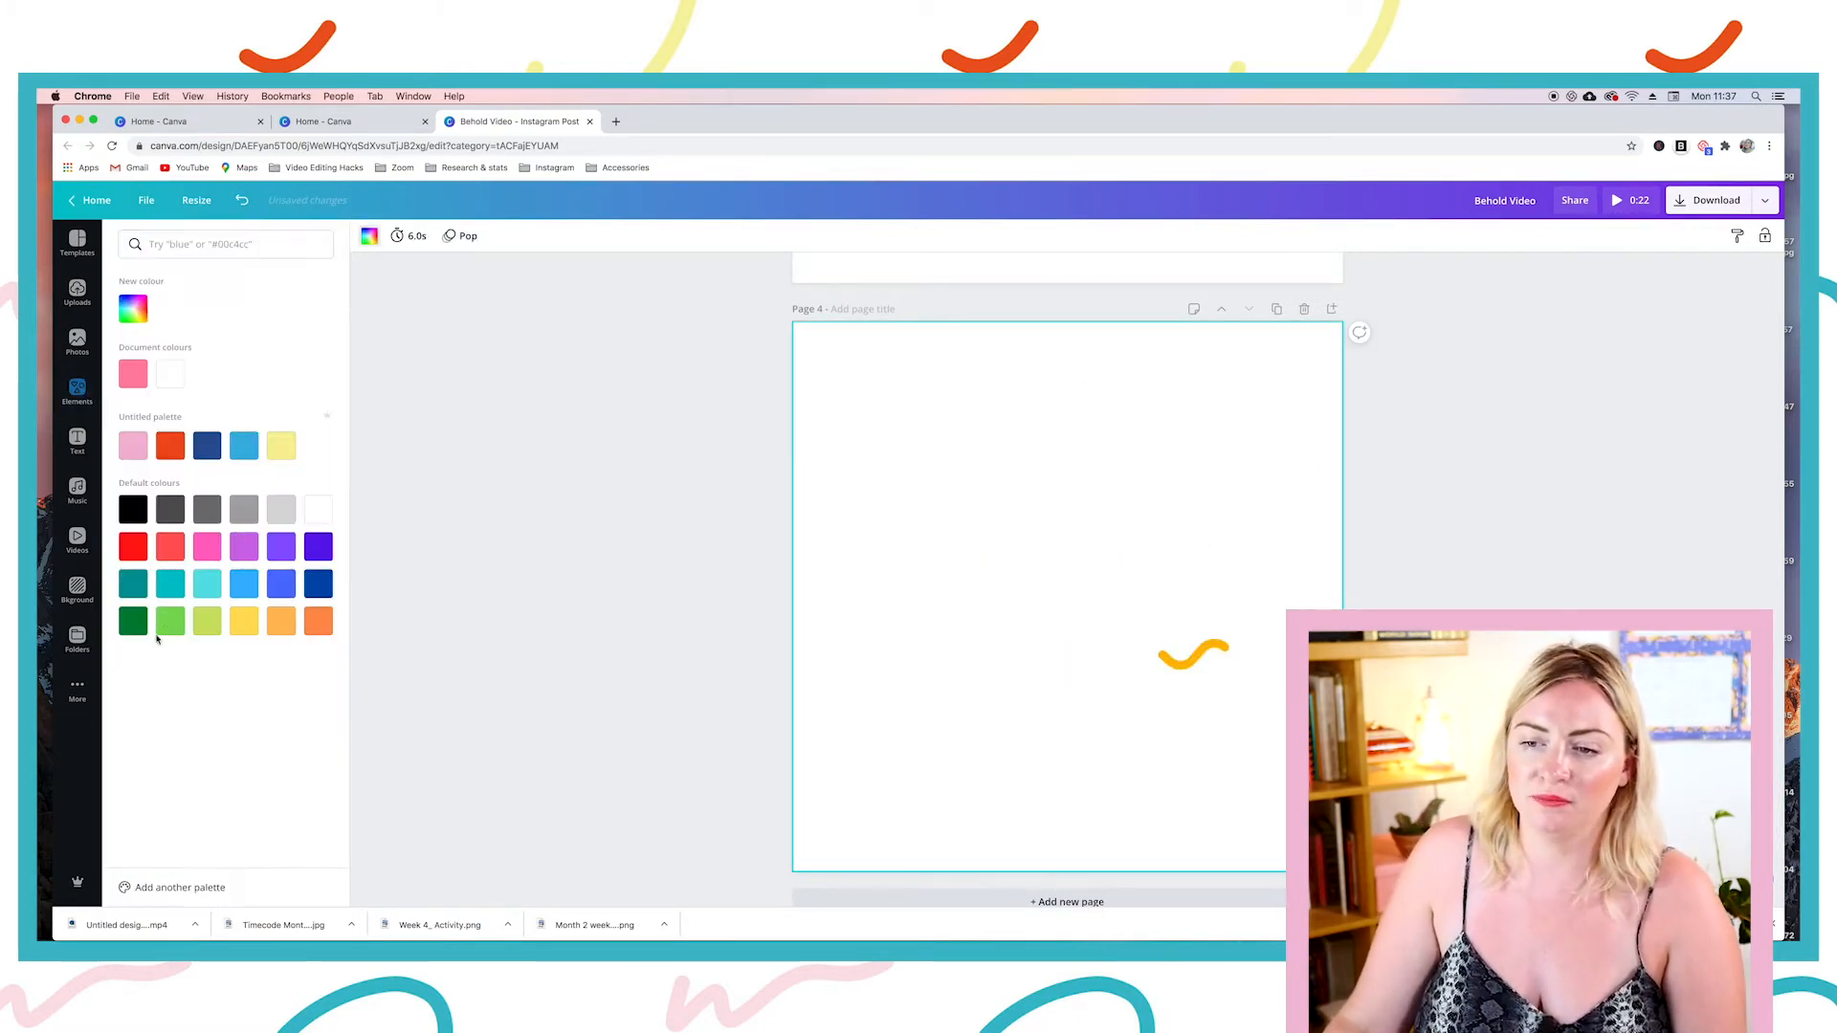
{"action": "left_click", "coordinate": [1435, 426]}
{"action": "scroll", "coordinate": [1435, 427], "scroll_direction": "up", "scroll_amount": 3}
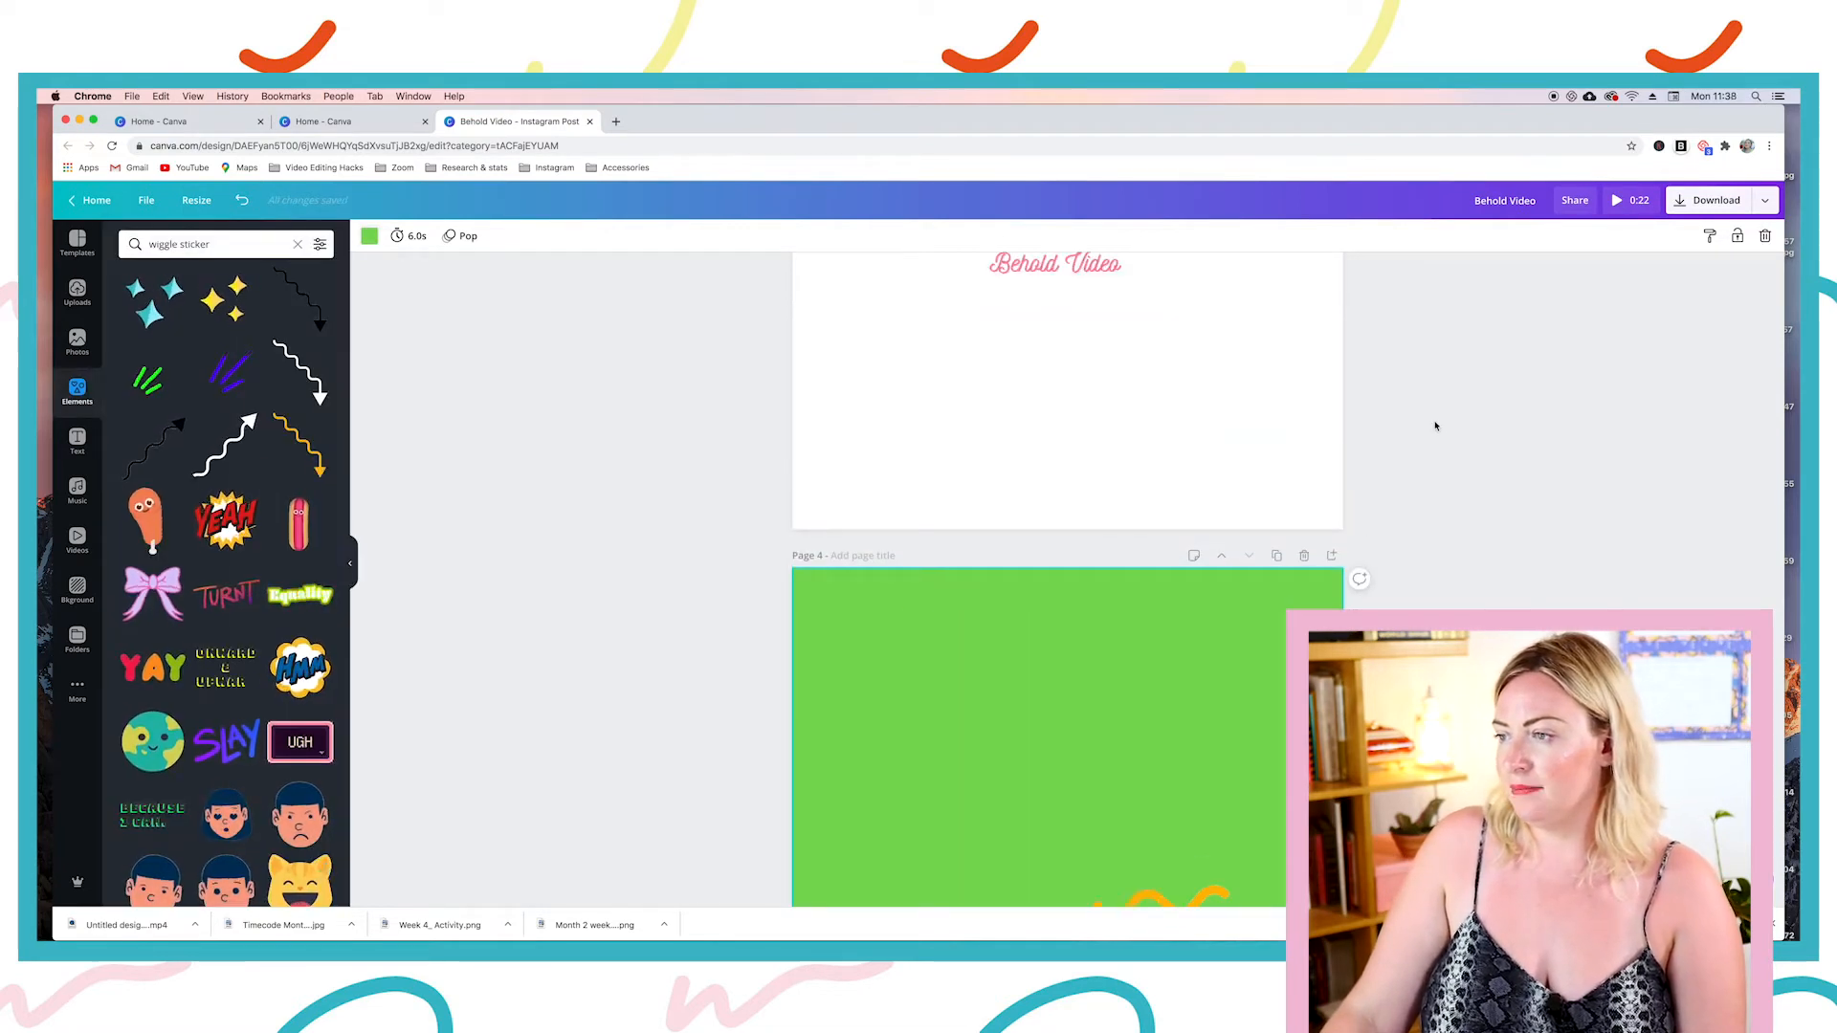
{"action": "left_click", "coordinate": [1208, 429]}
{"action": "left_click", "coordinate": [369, 236]}
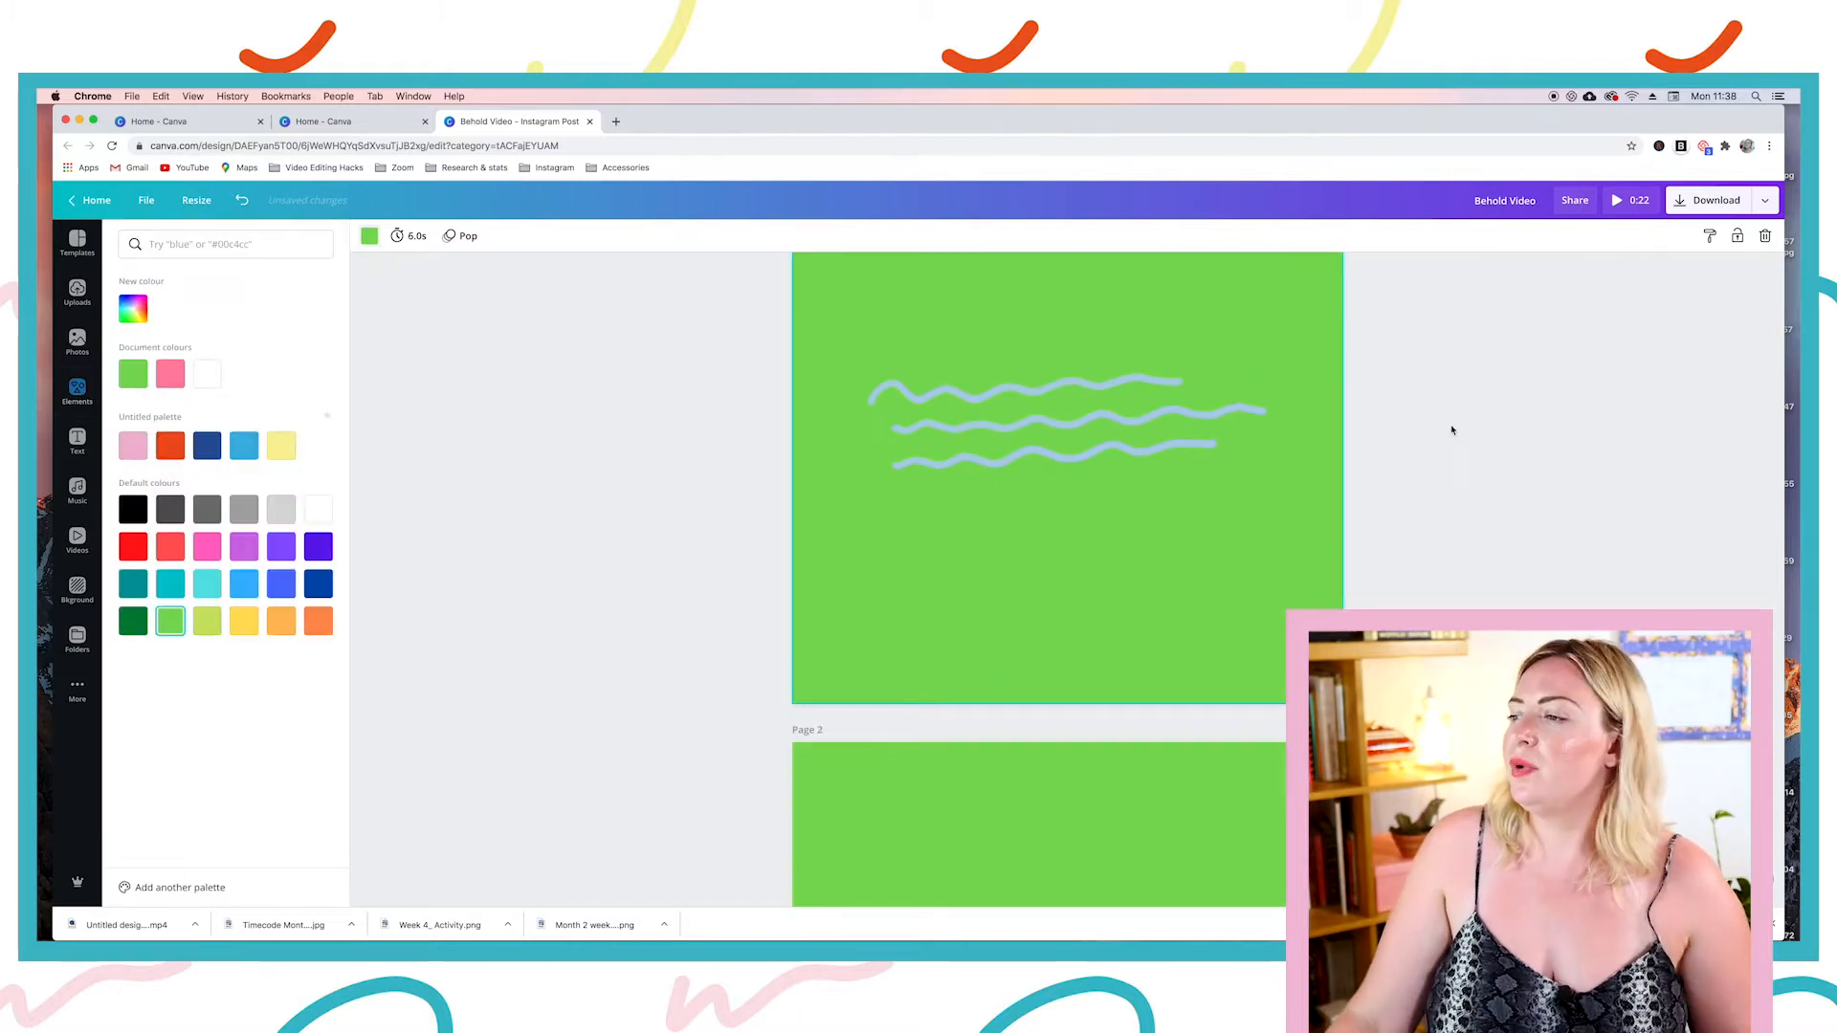
{"action": "left_click", "coordinate": [1451, 429]}
{"action": "scroll", "coordinate": [1402, 517], "scroll_direction": "up", "scroll_amount": 2}
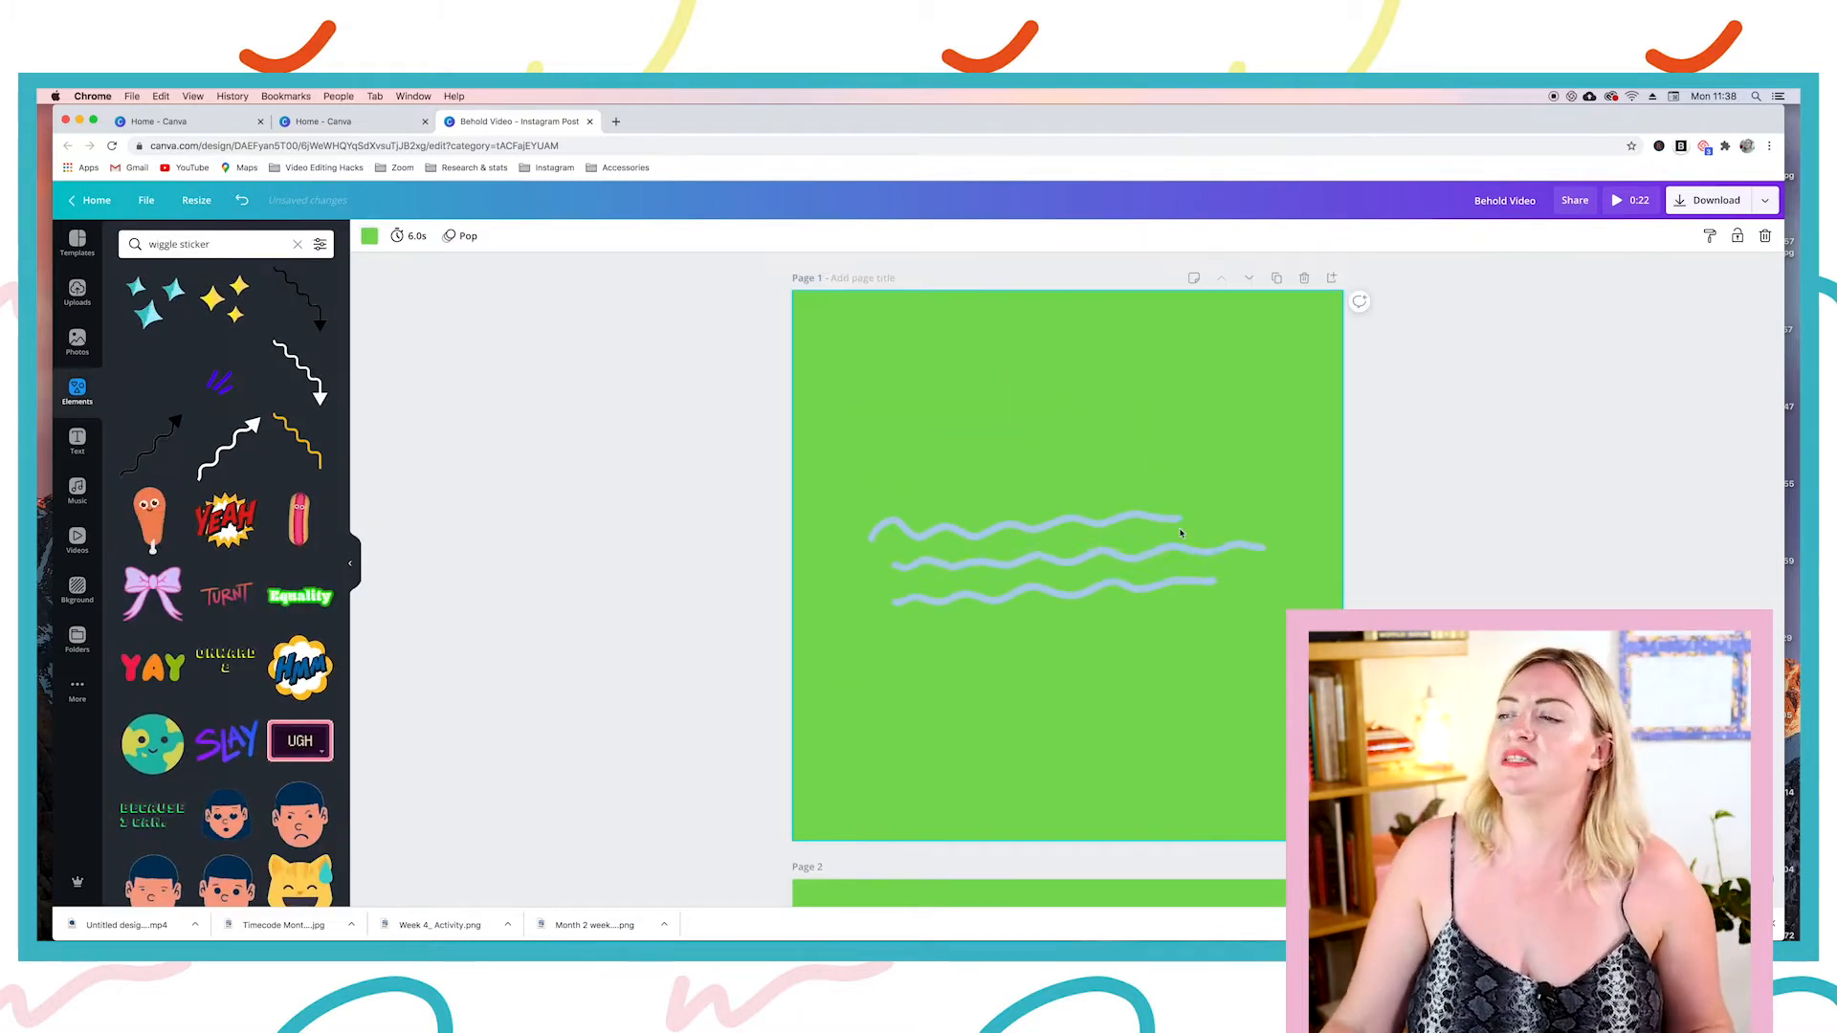
Step: Download only page 1 as an MP4 video
{"action": "left_click", "coordinate": [1736, 203]}
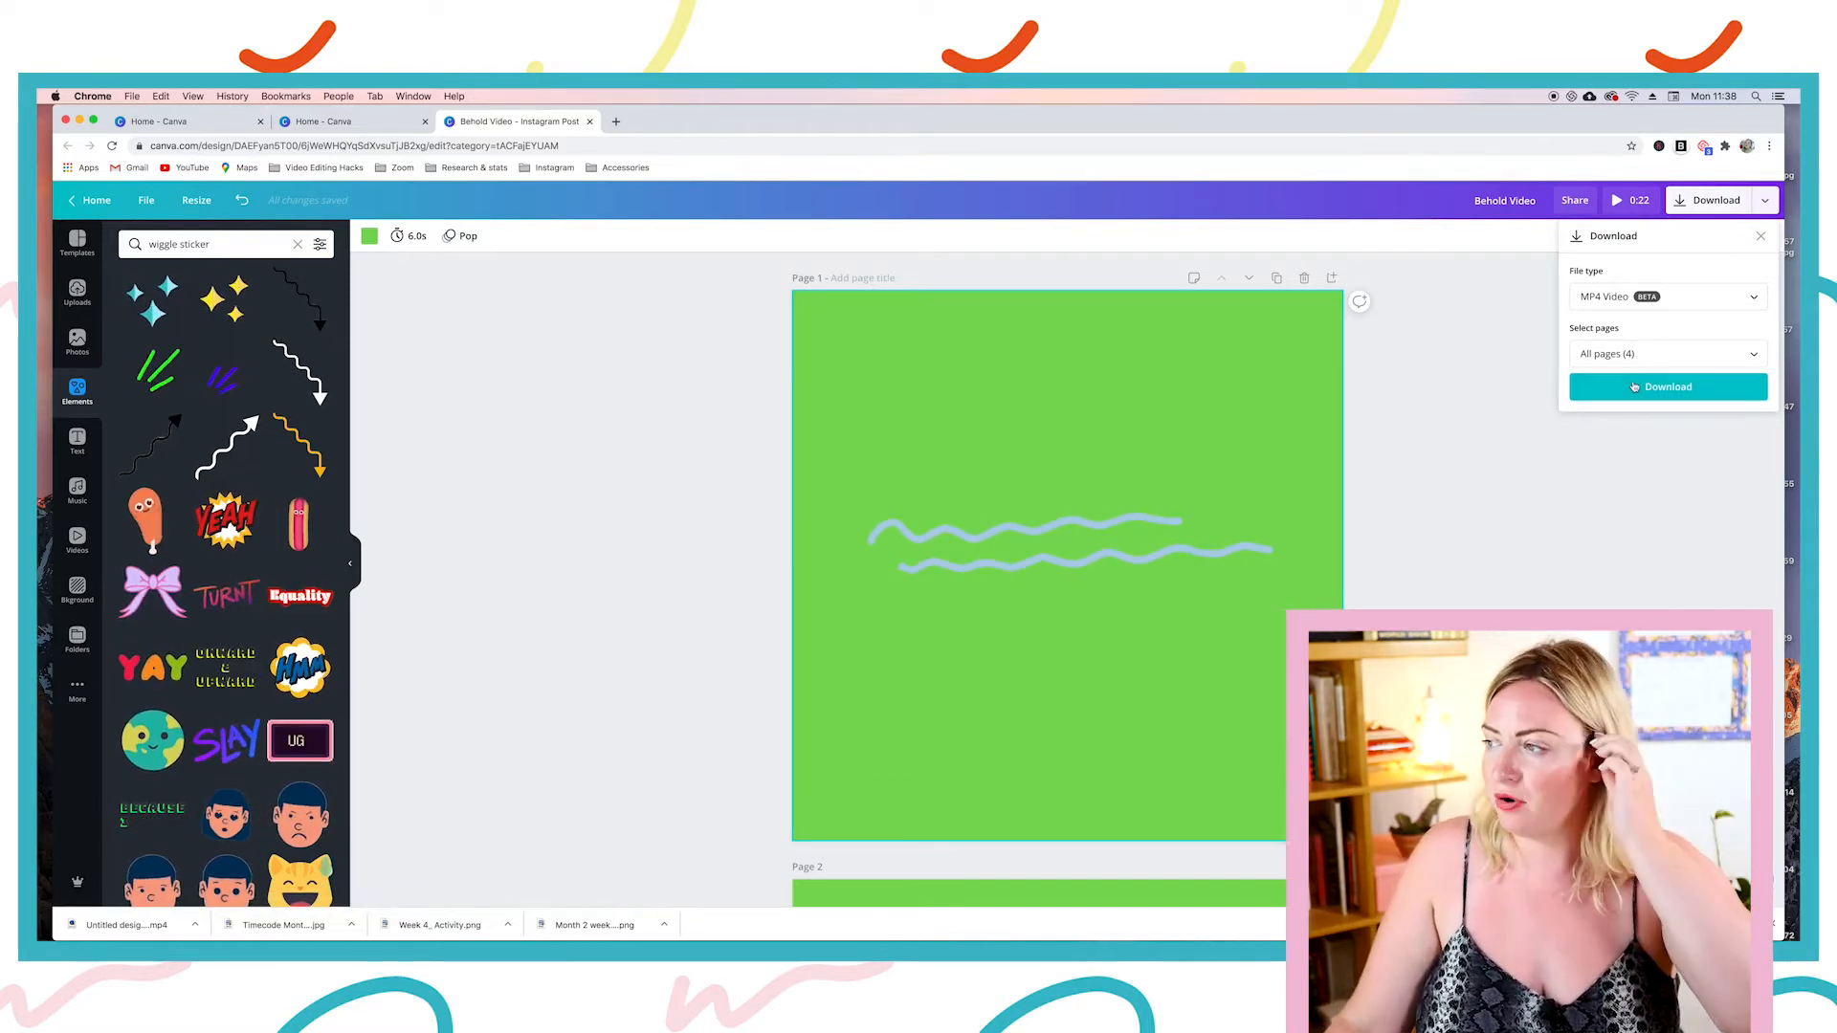
{"action": "left_click", "coordinate": [1710, 359]}
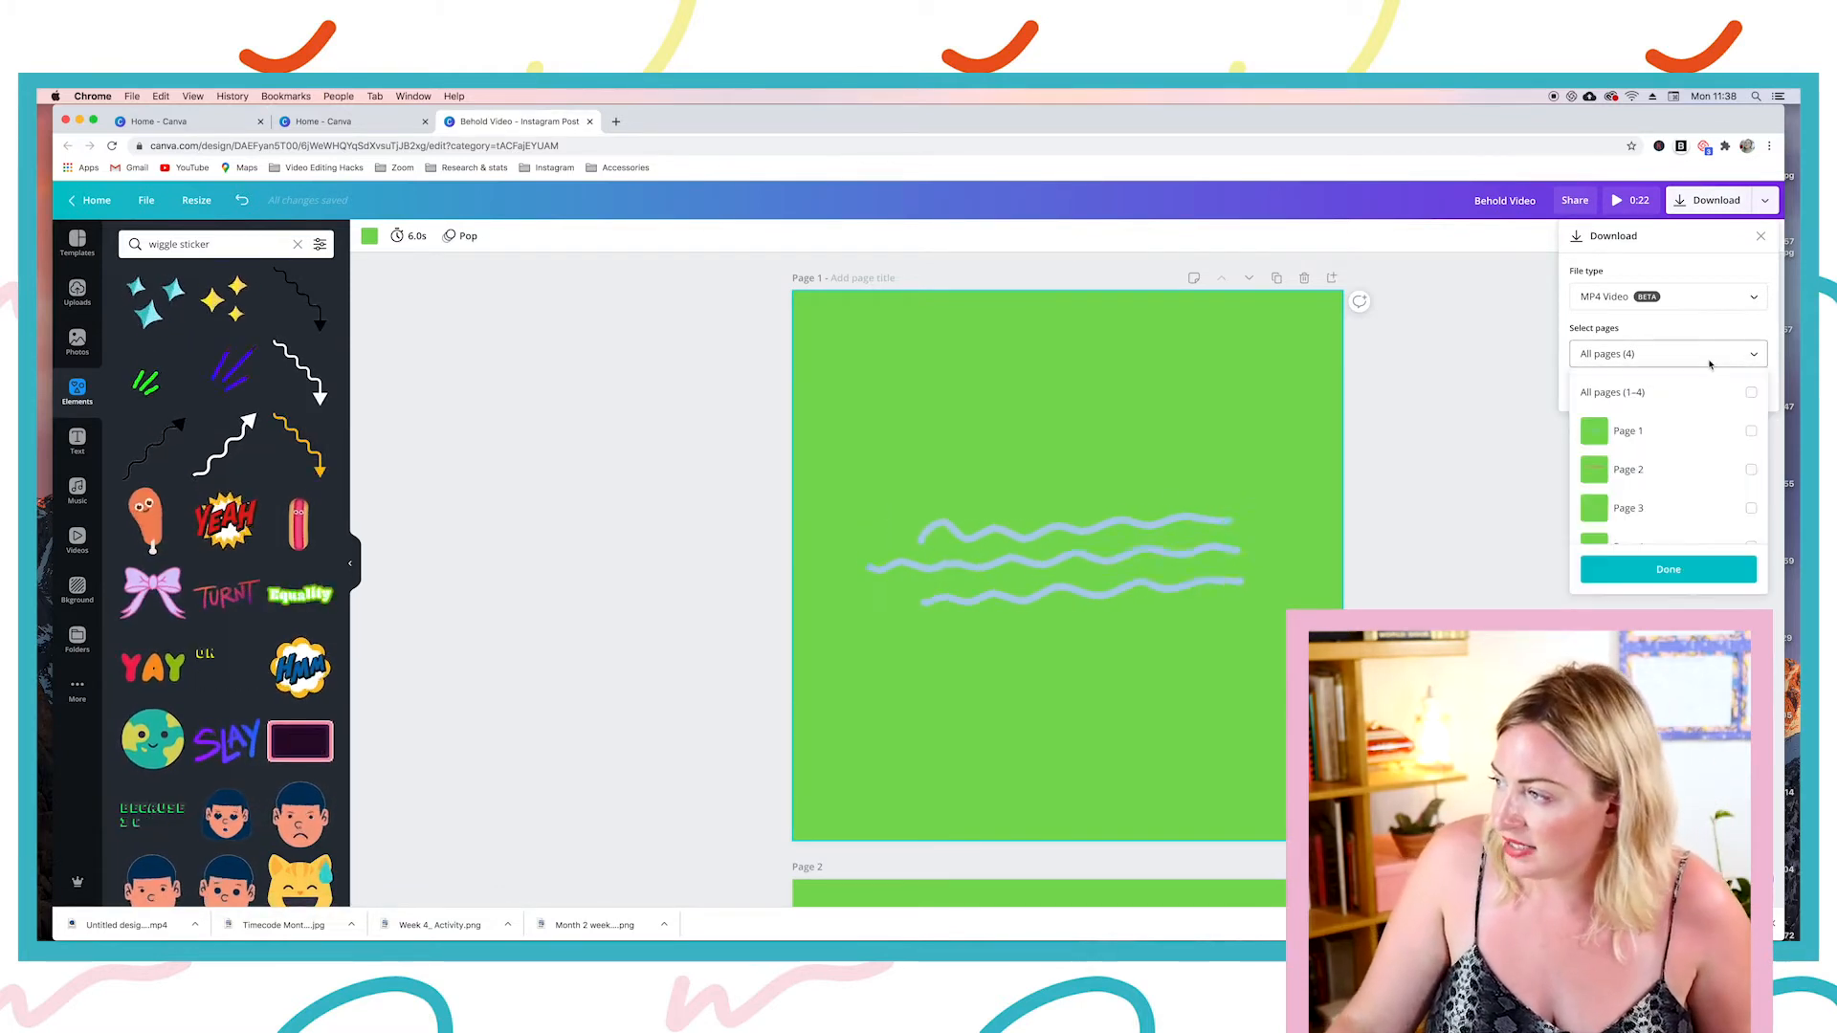
{"action": "left_click", "coordinate": [1749, 431]}
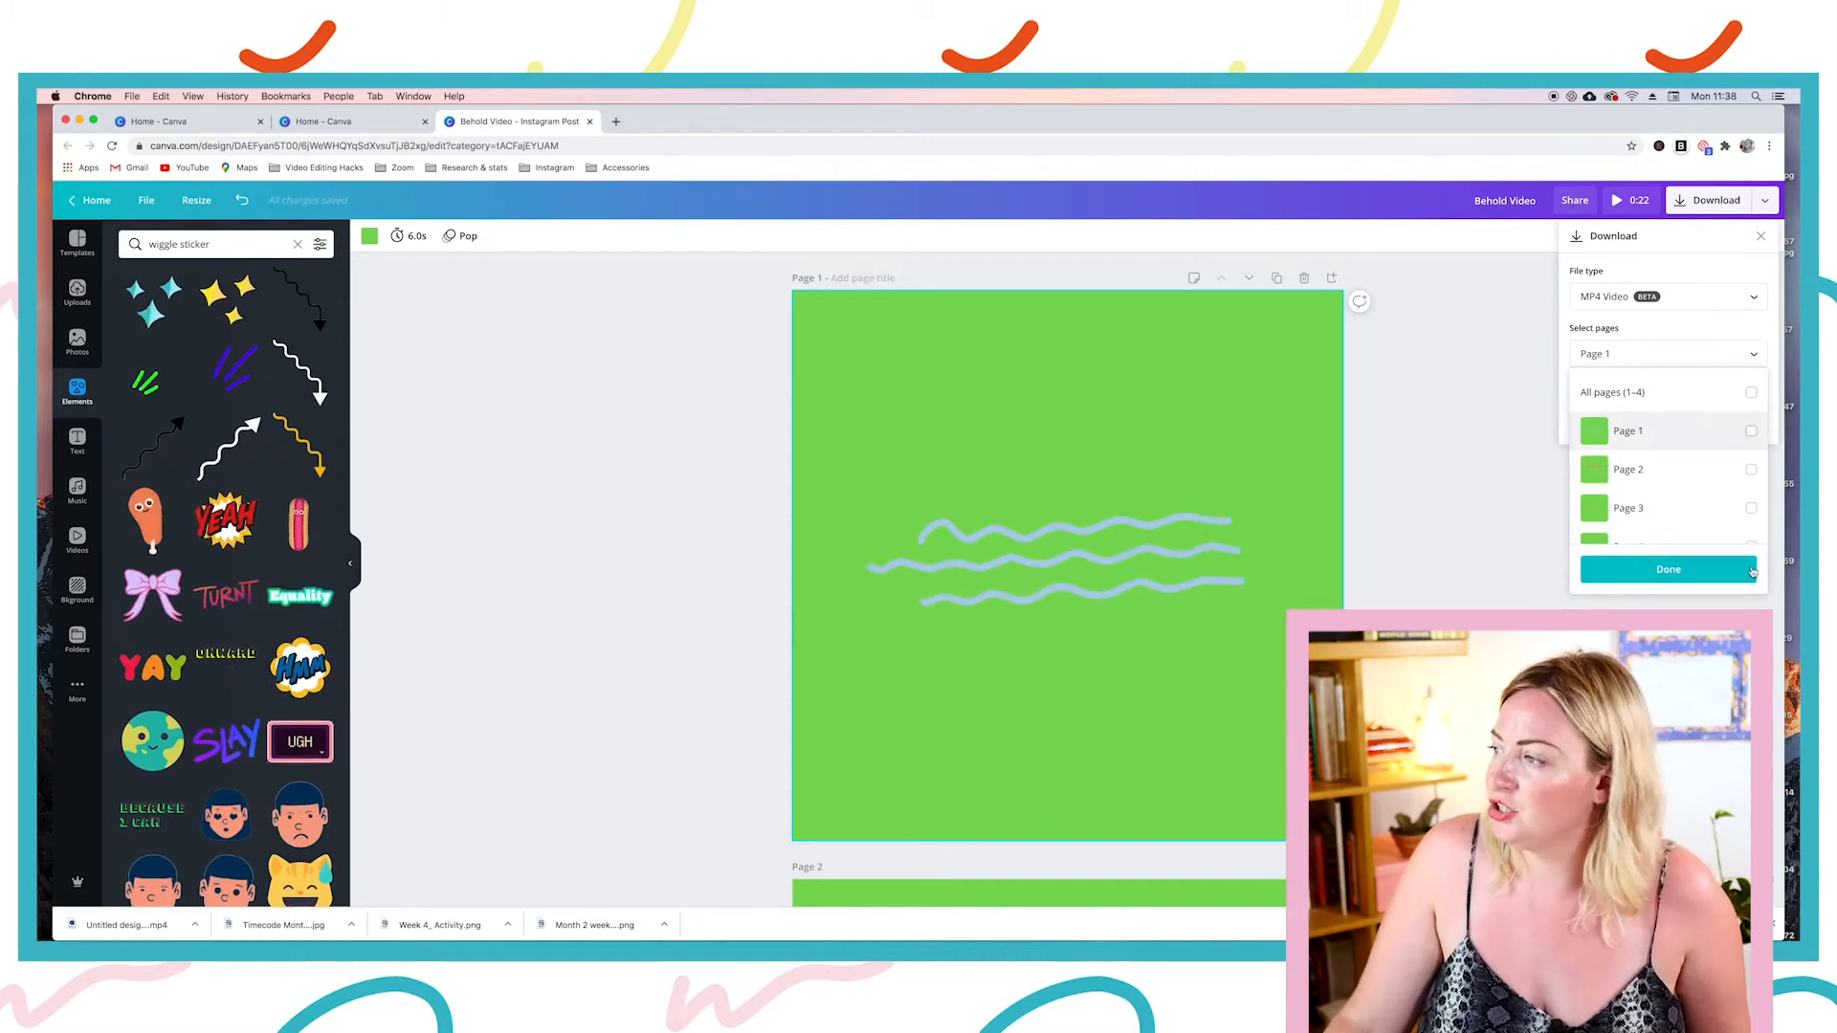
{"action": "left_click", "coordinate": [1684, 567]}
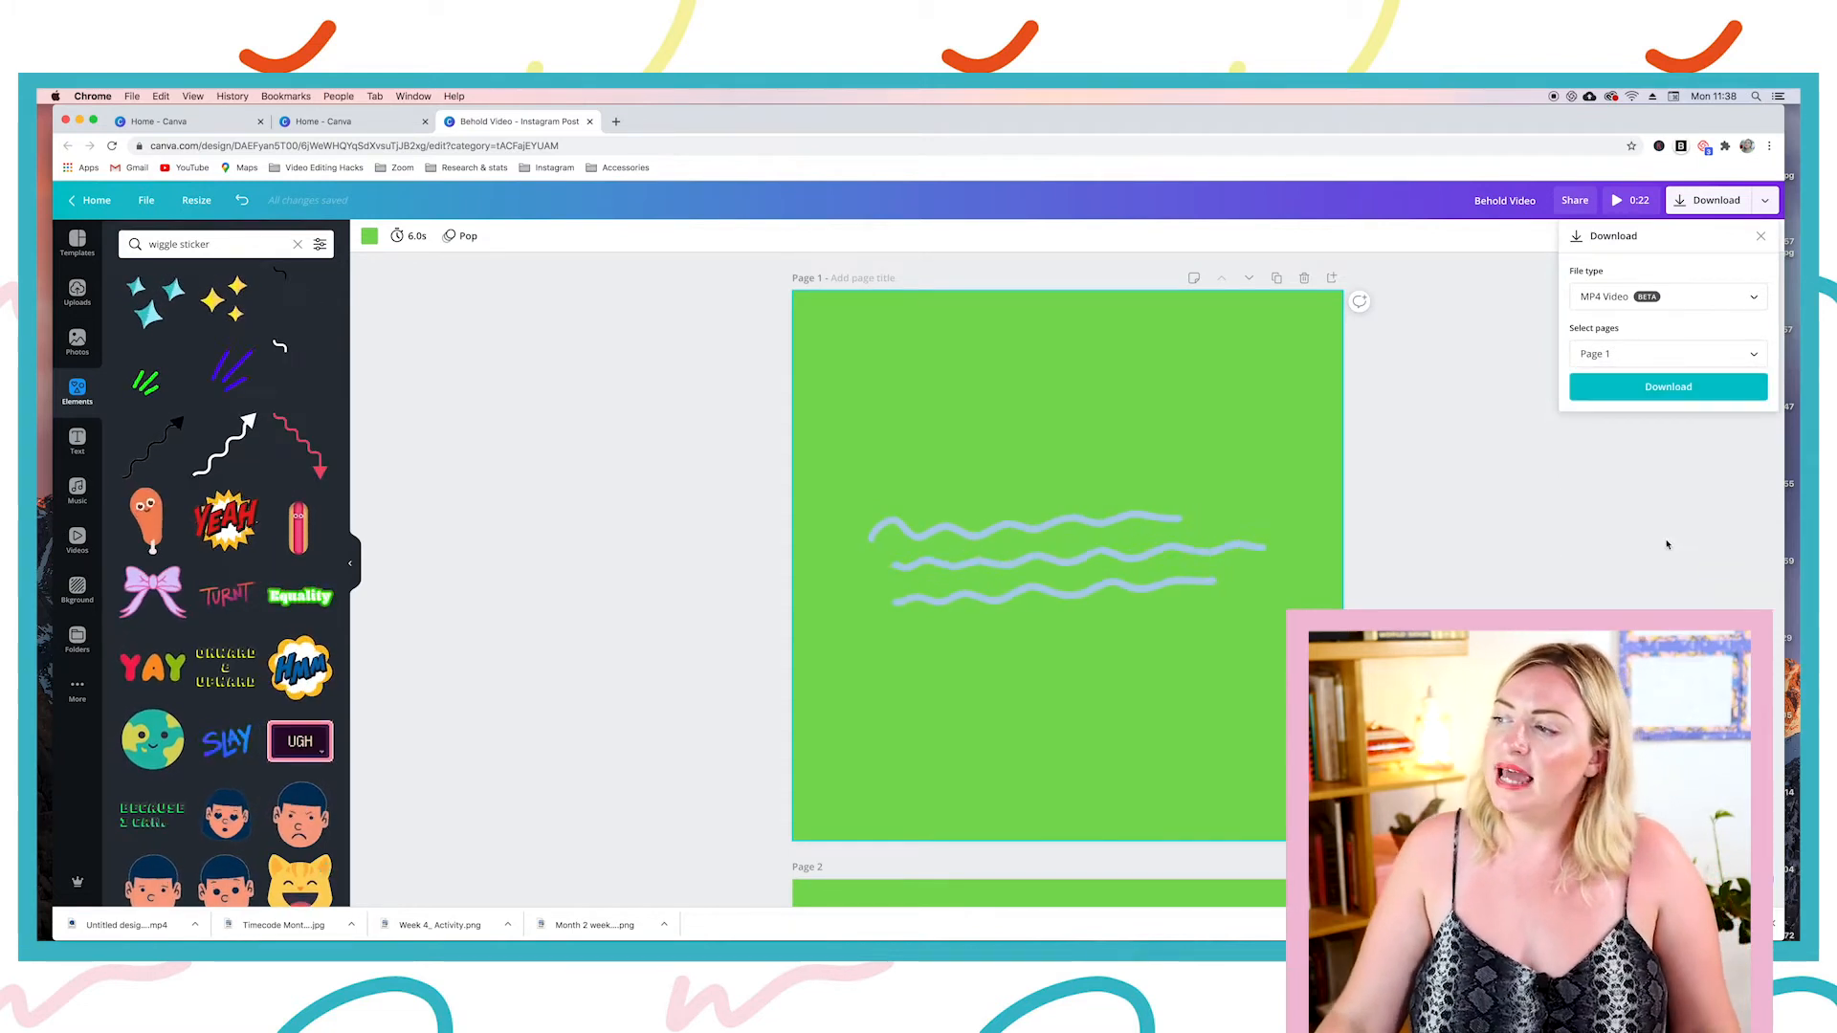
{"action": "left_click", "coordinate": [1640, 389]}
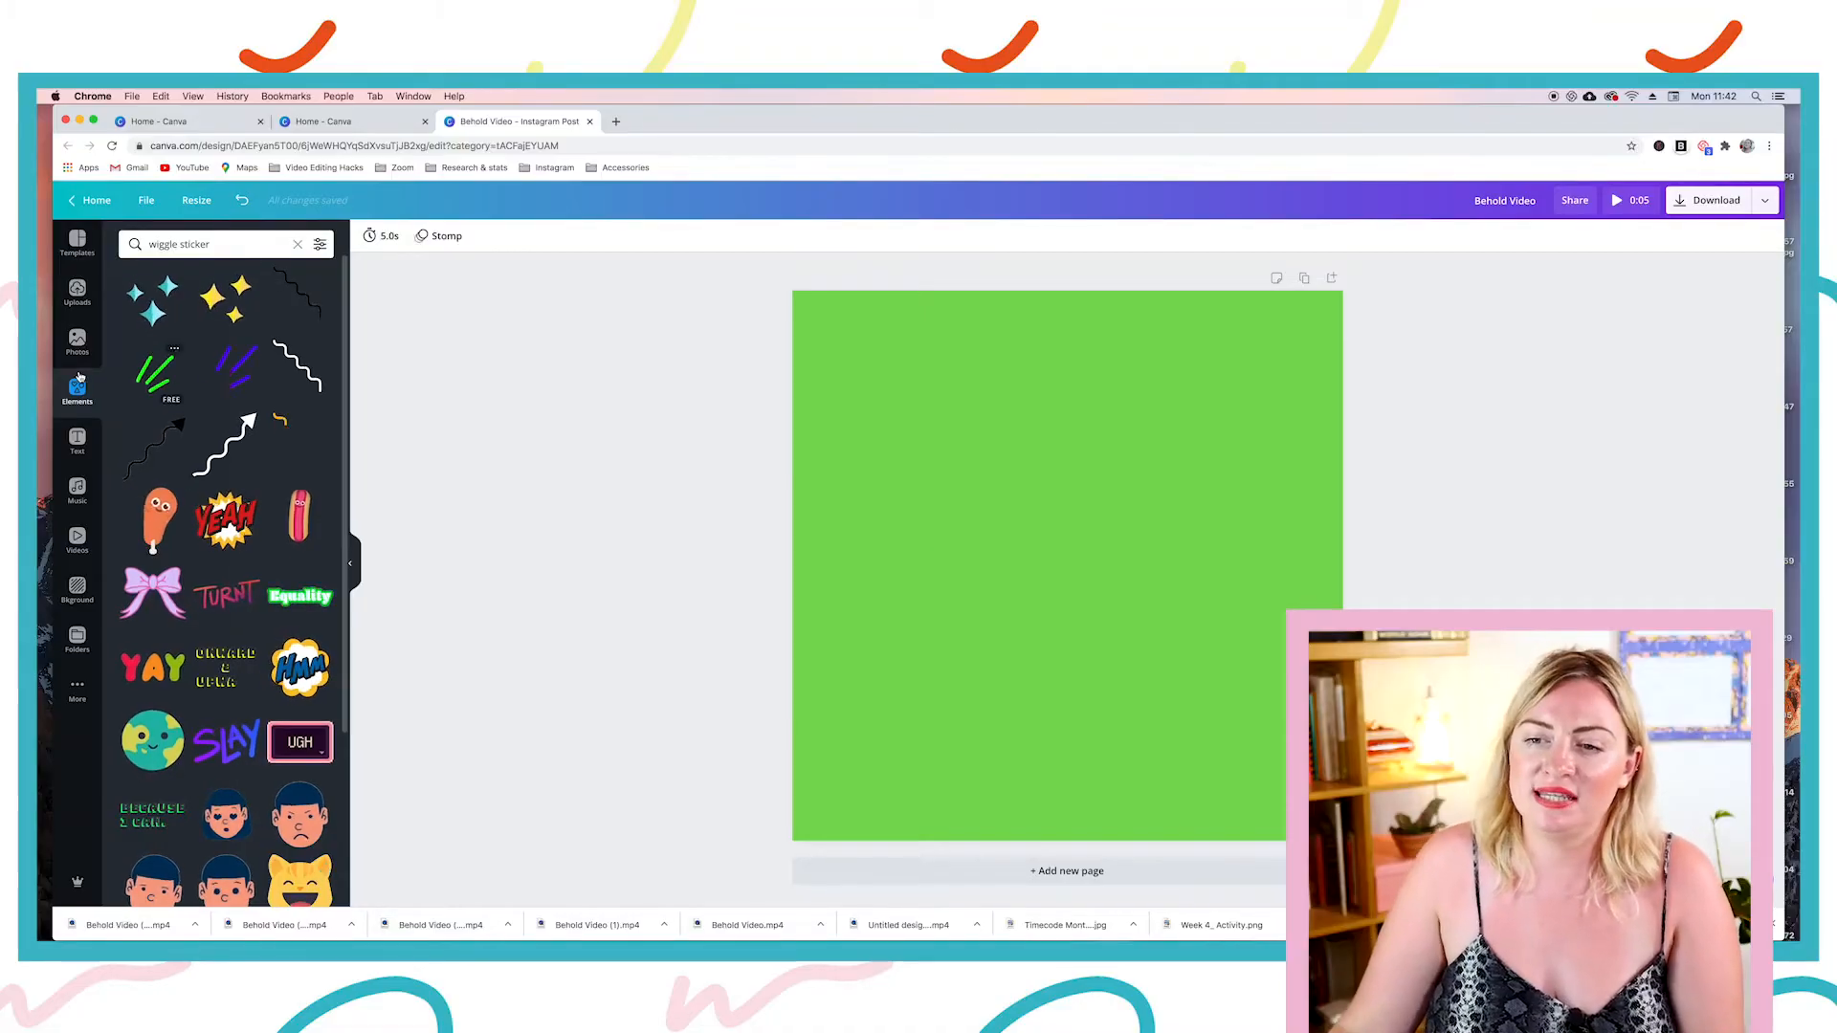
Step: Search the elements for "Email sticker" and add the animated white envelope sticker to the green page
{"action": "left_click", "coordinate": [206, 244]}
{"action": "key", "text": "super+a"}
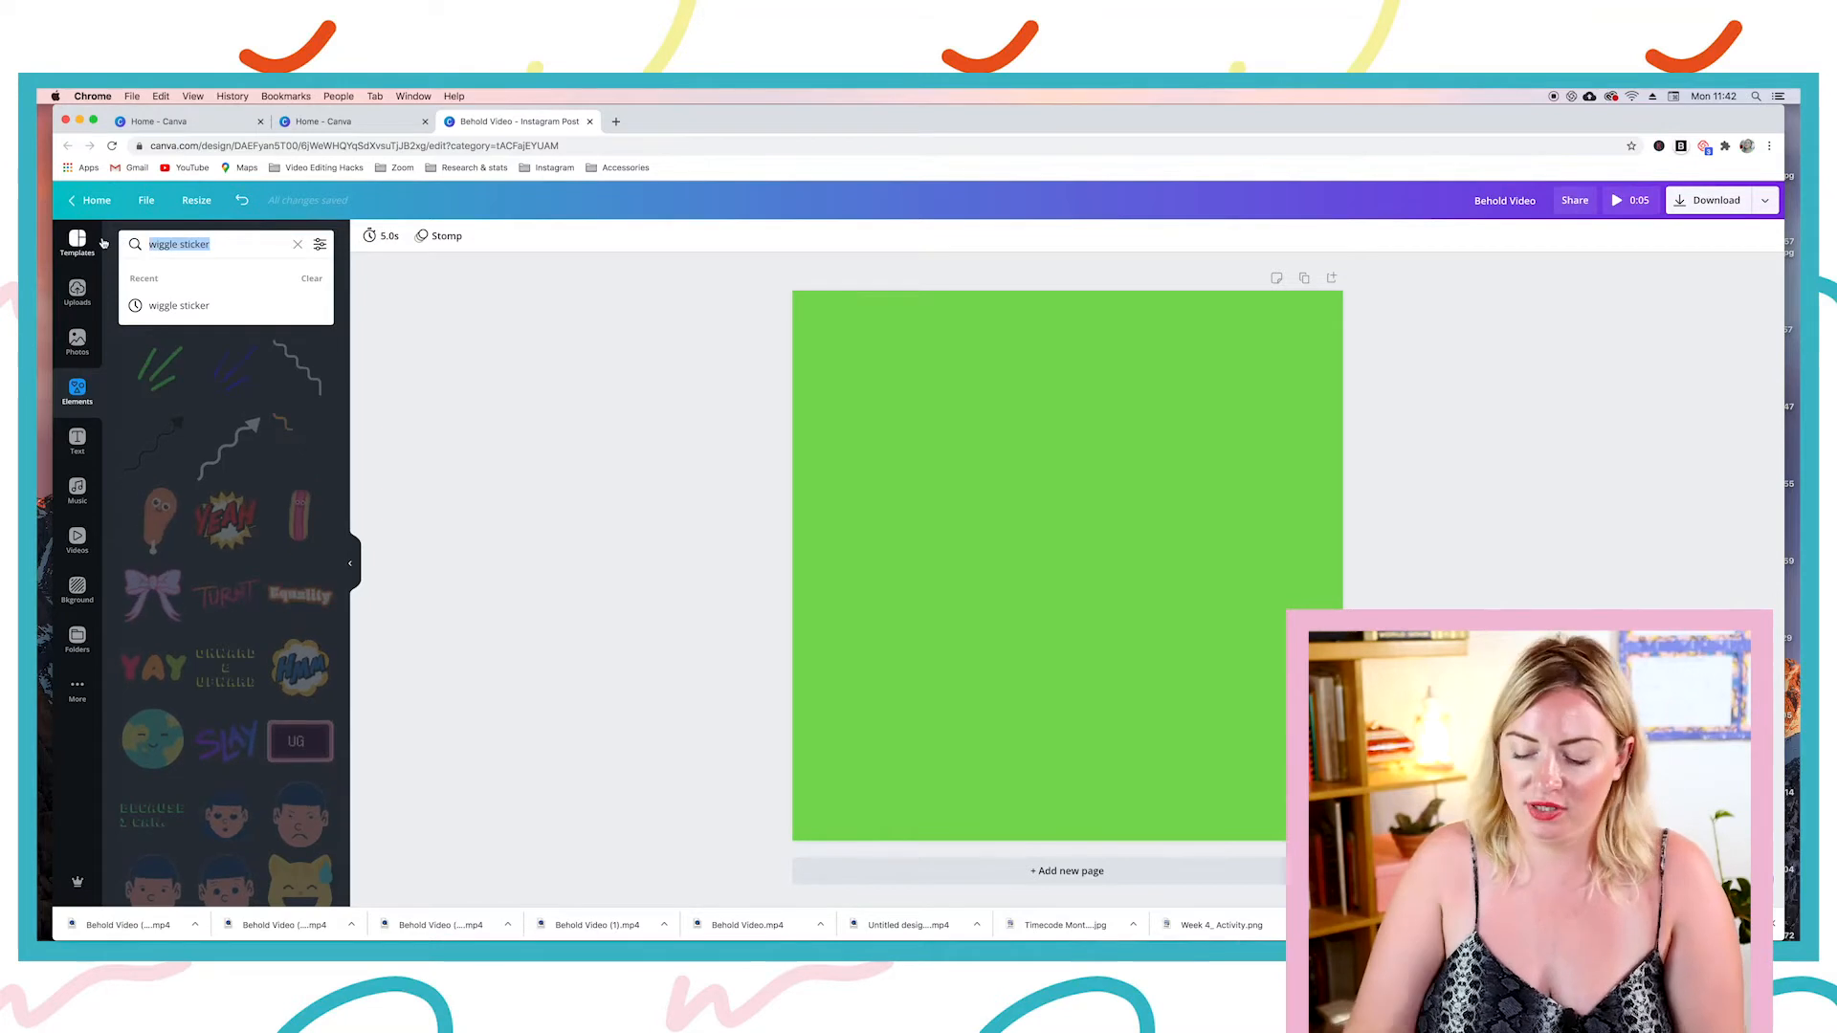
{"action": "key", "text": "BackSpace"}
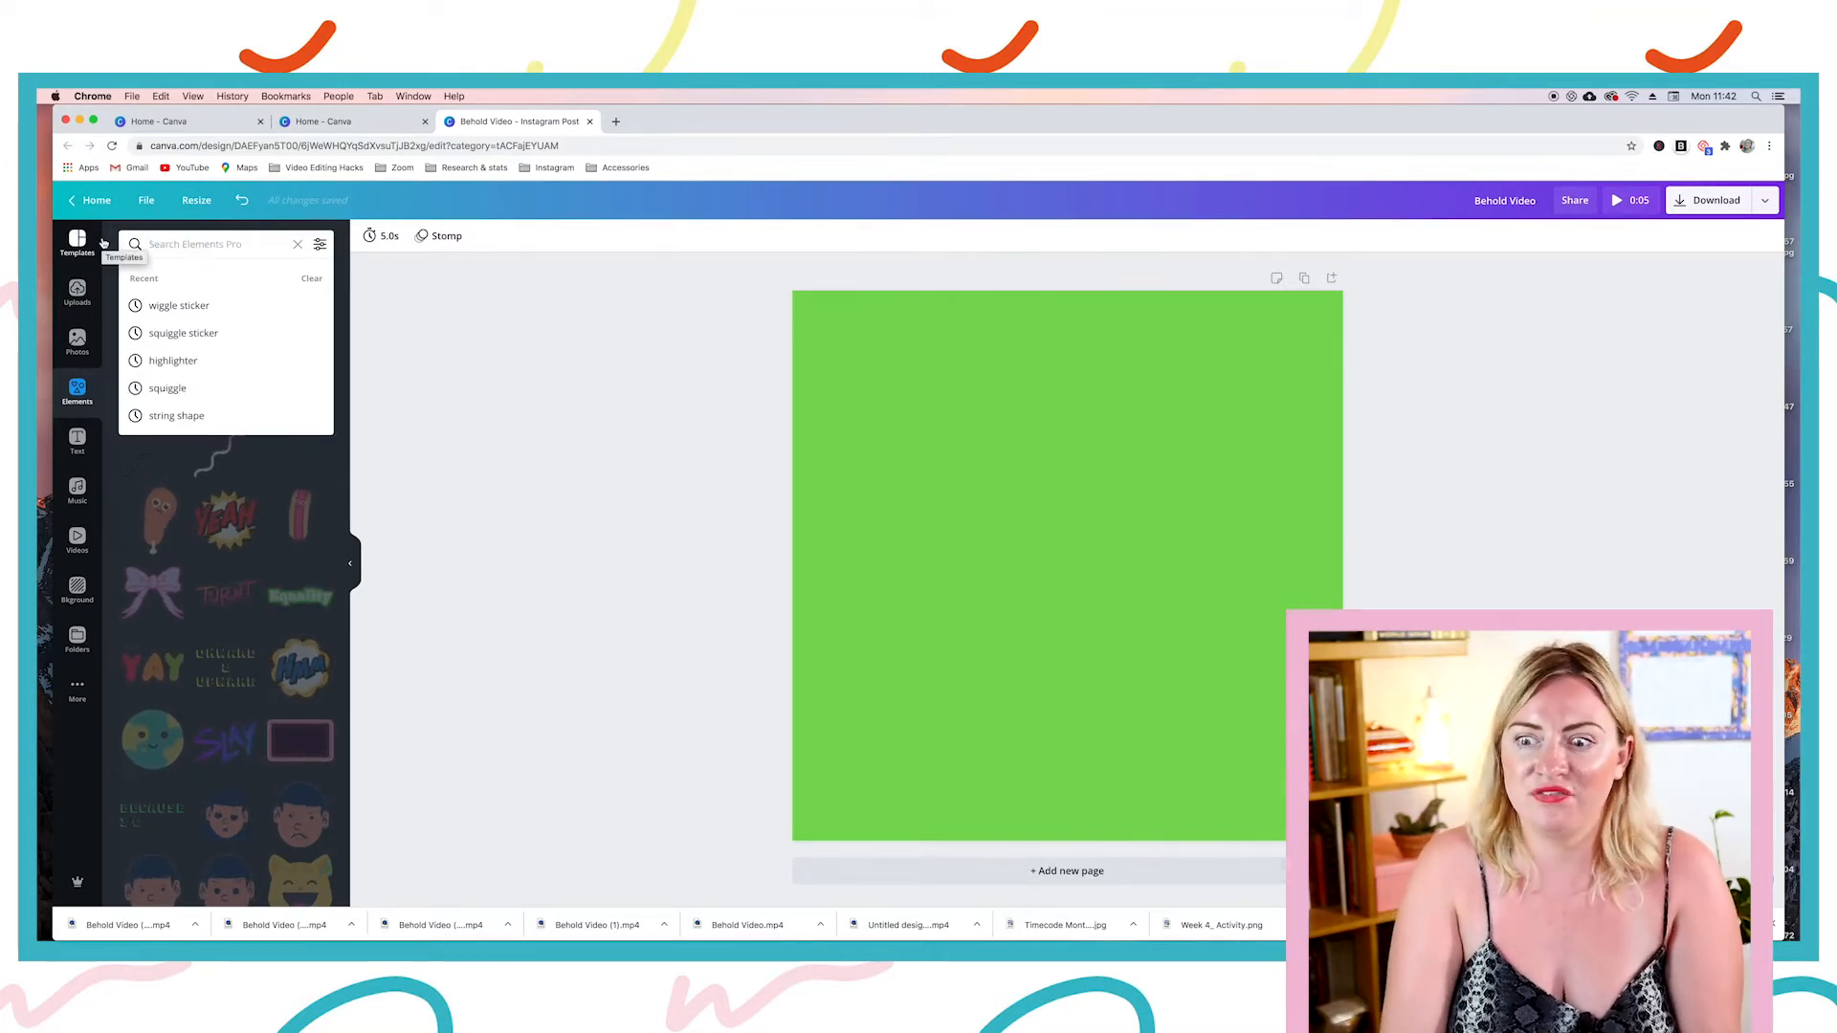
{"action": "type", "text": "Email sticker"}
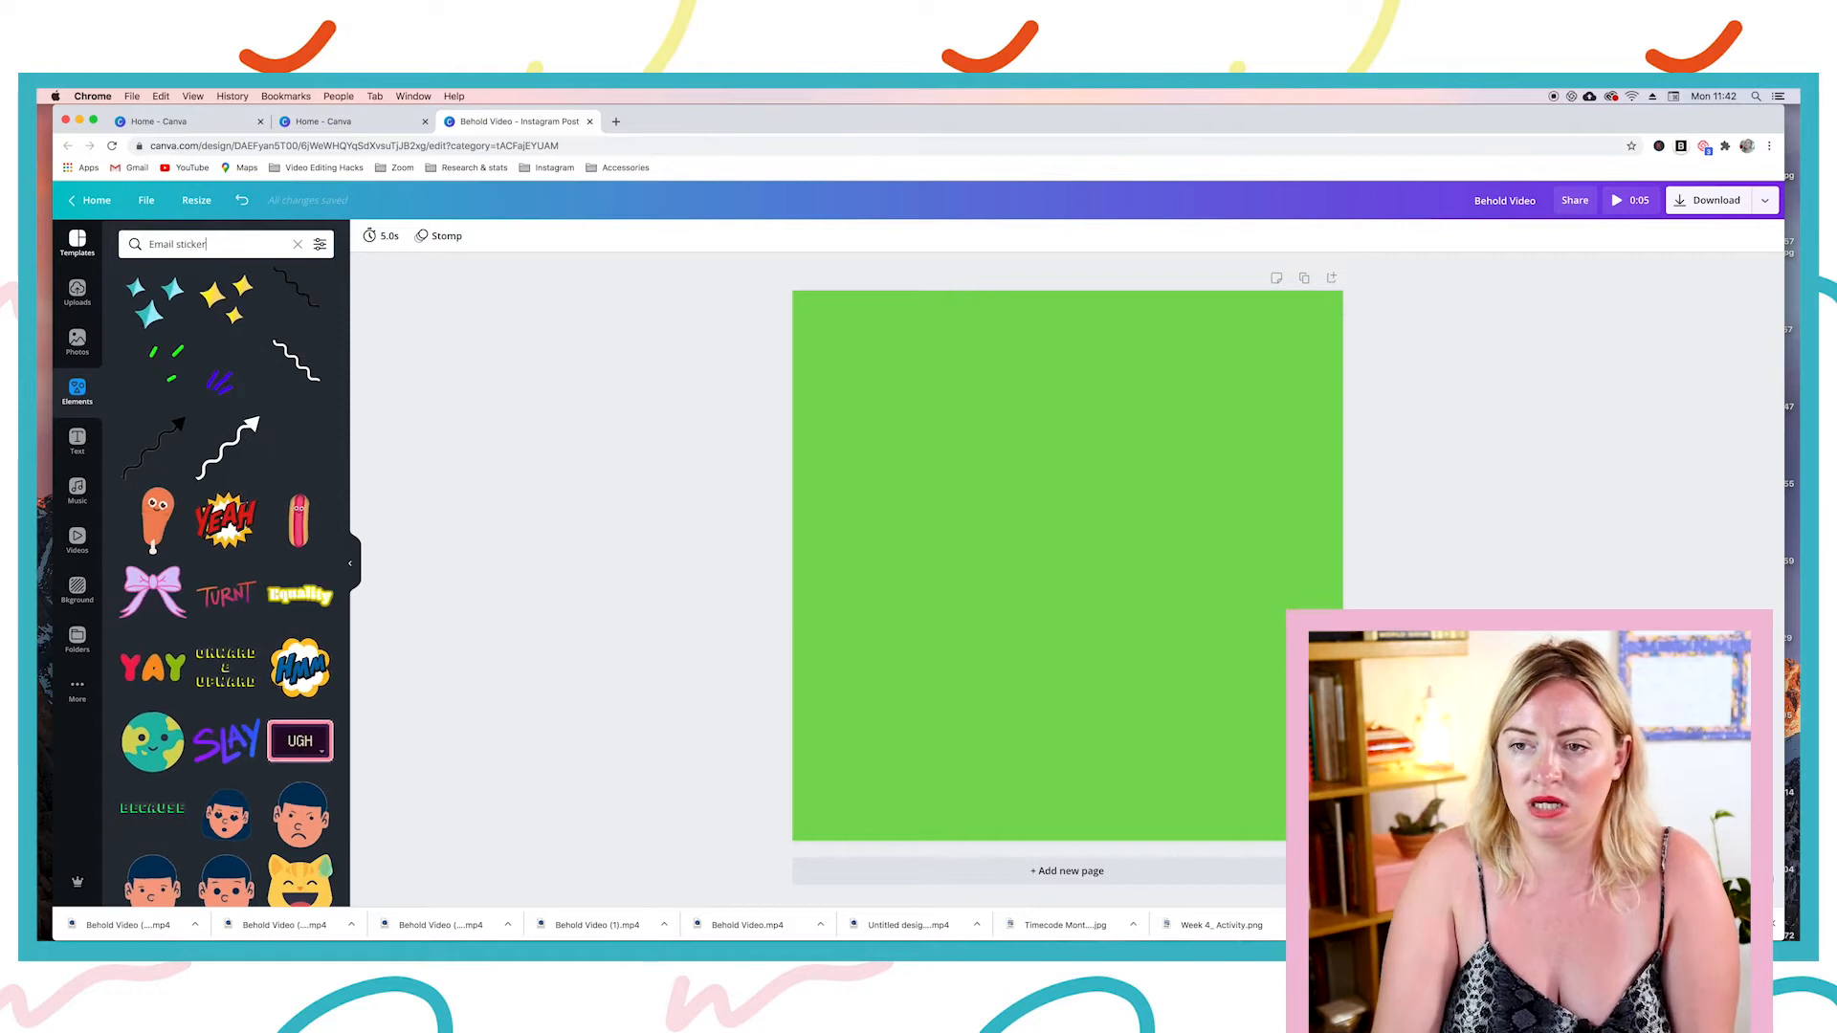
{"action": "key", "text": "Return"}
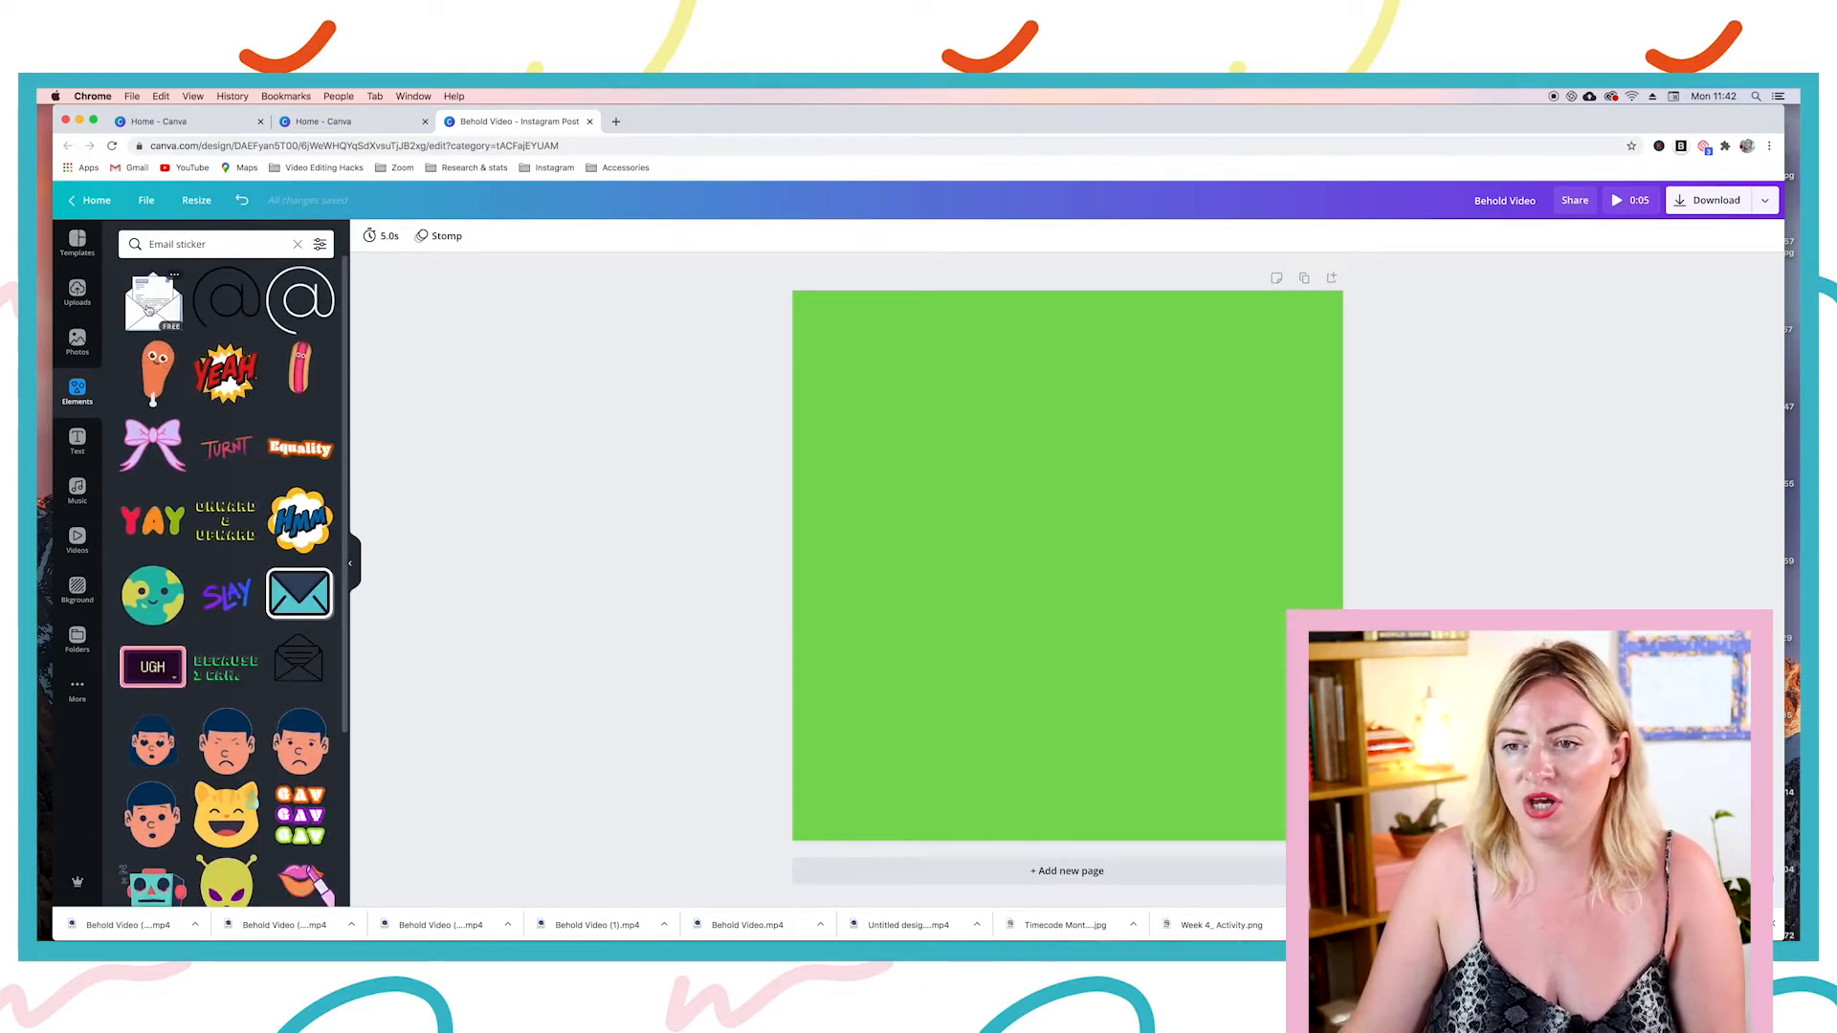
{"action": "left_click_drag", "start_coordinate": [546, 473], "coordinate": [1116, 581]}
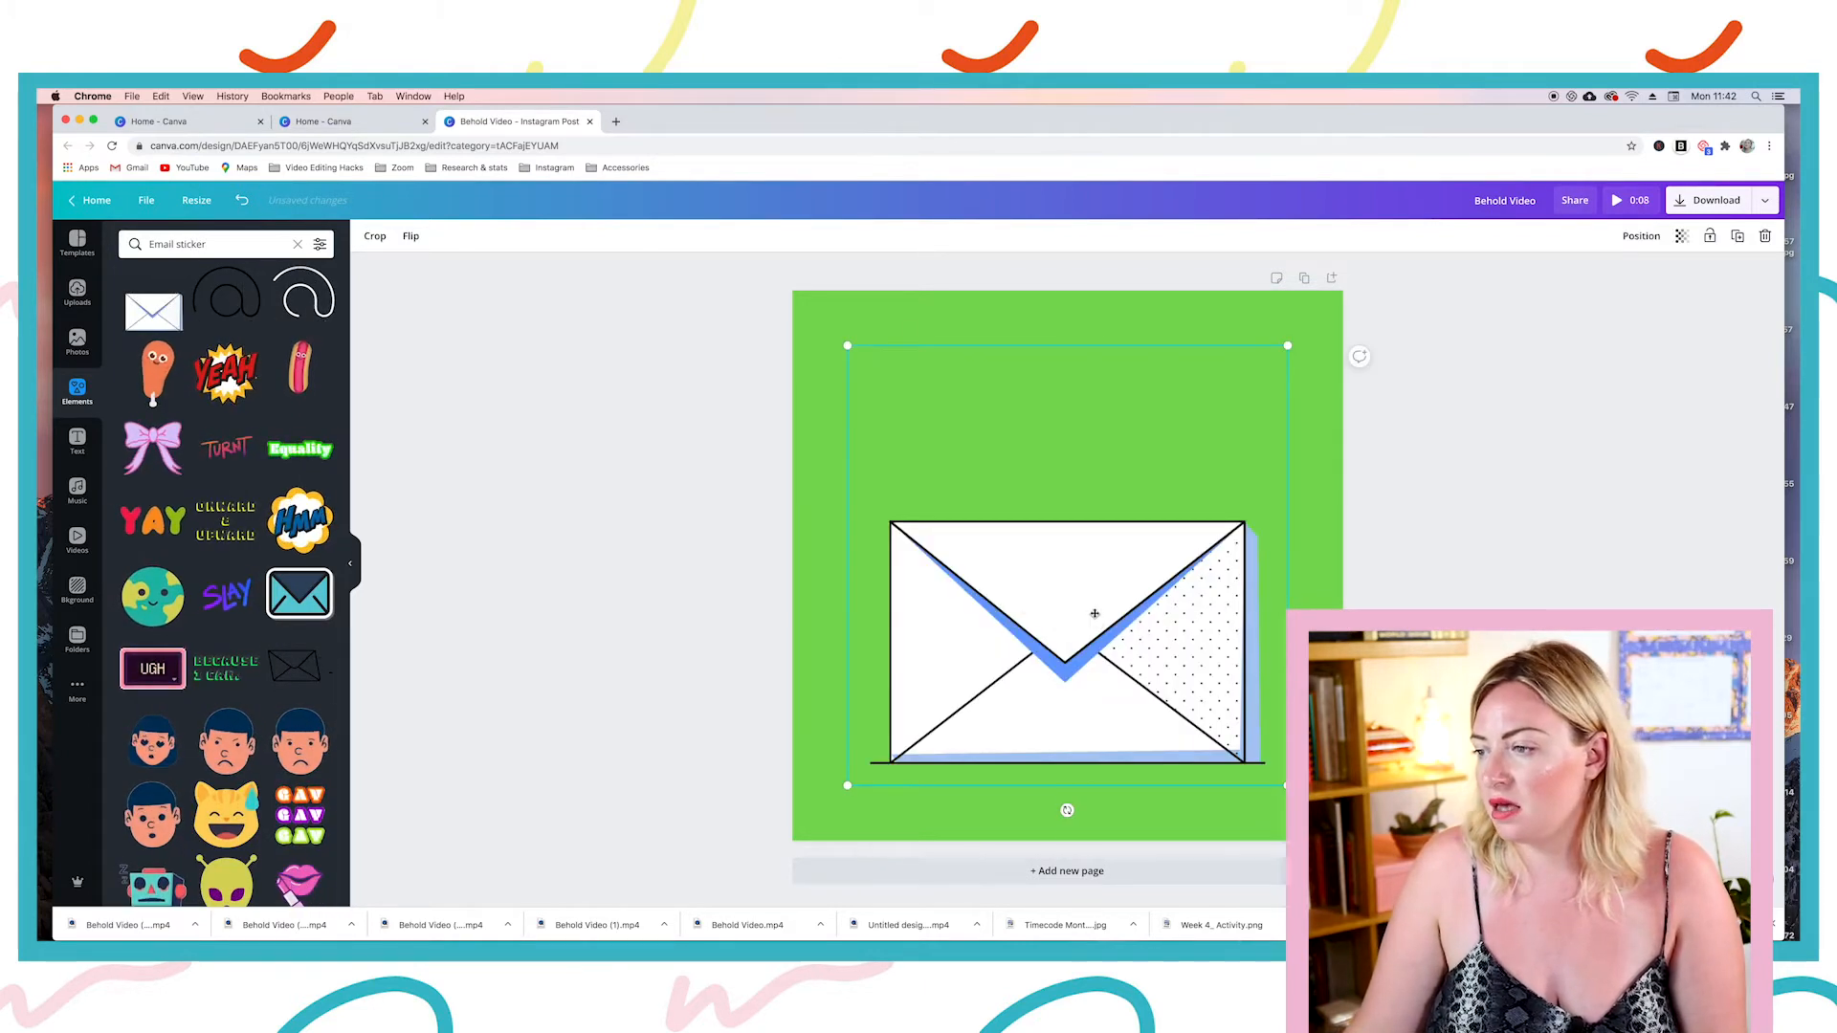
{"action": "left_click", "coordinate": [1454, 502]}
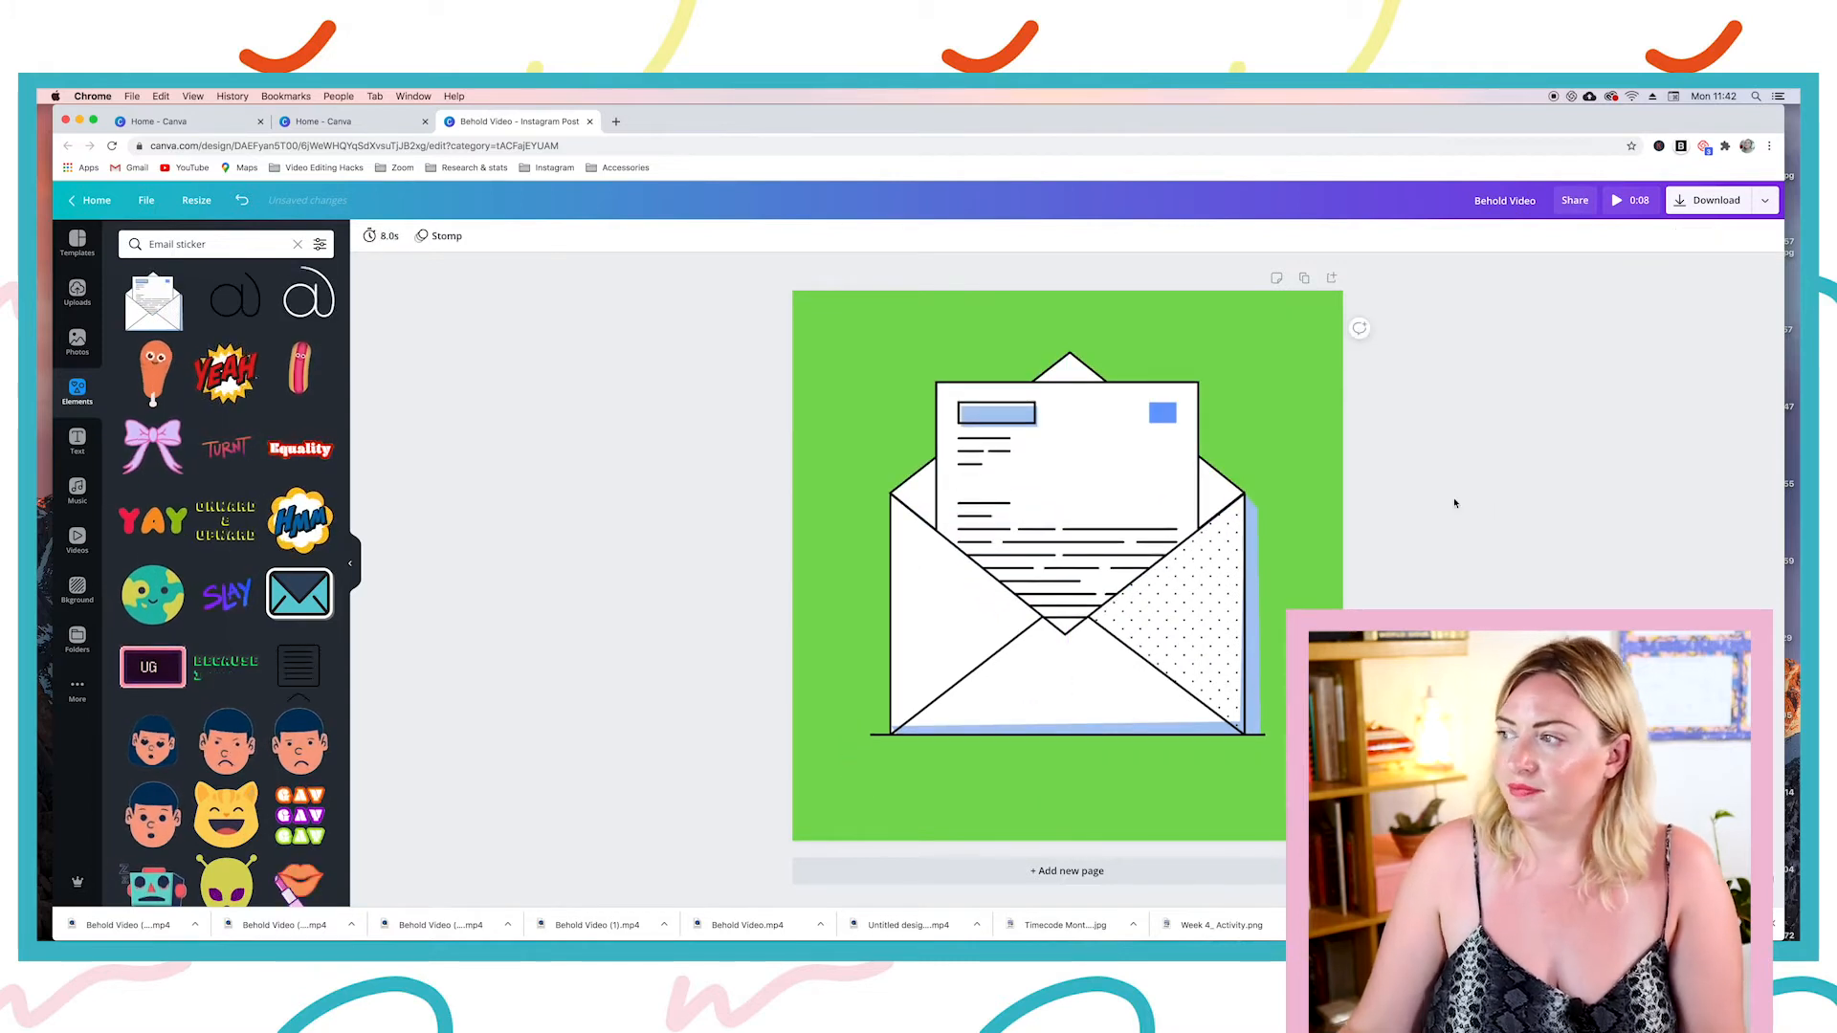
Step: Download the envelope animation on the green background as an MP4 video
{"action": "left_click", "coordinate": [1690, 202]}
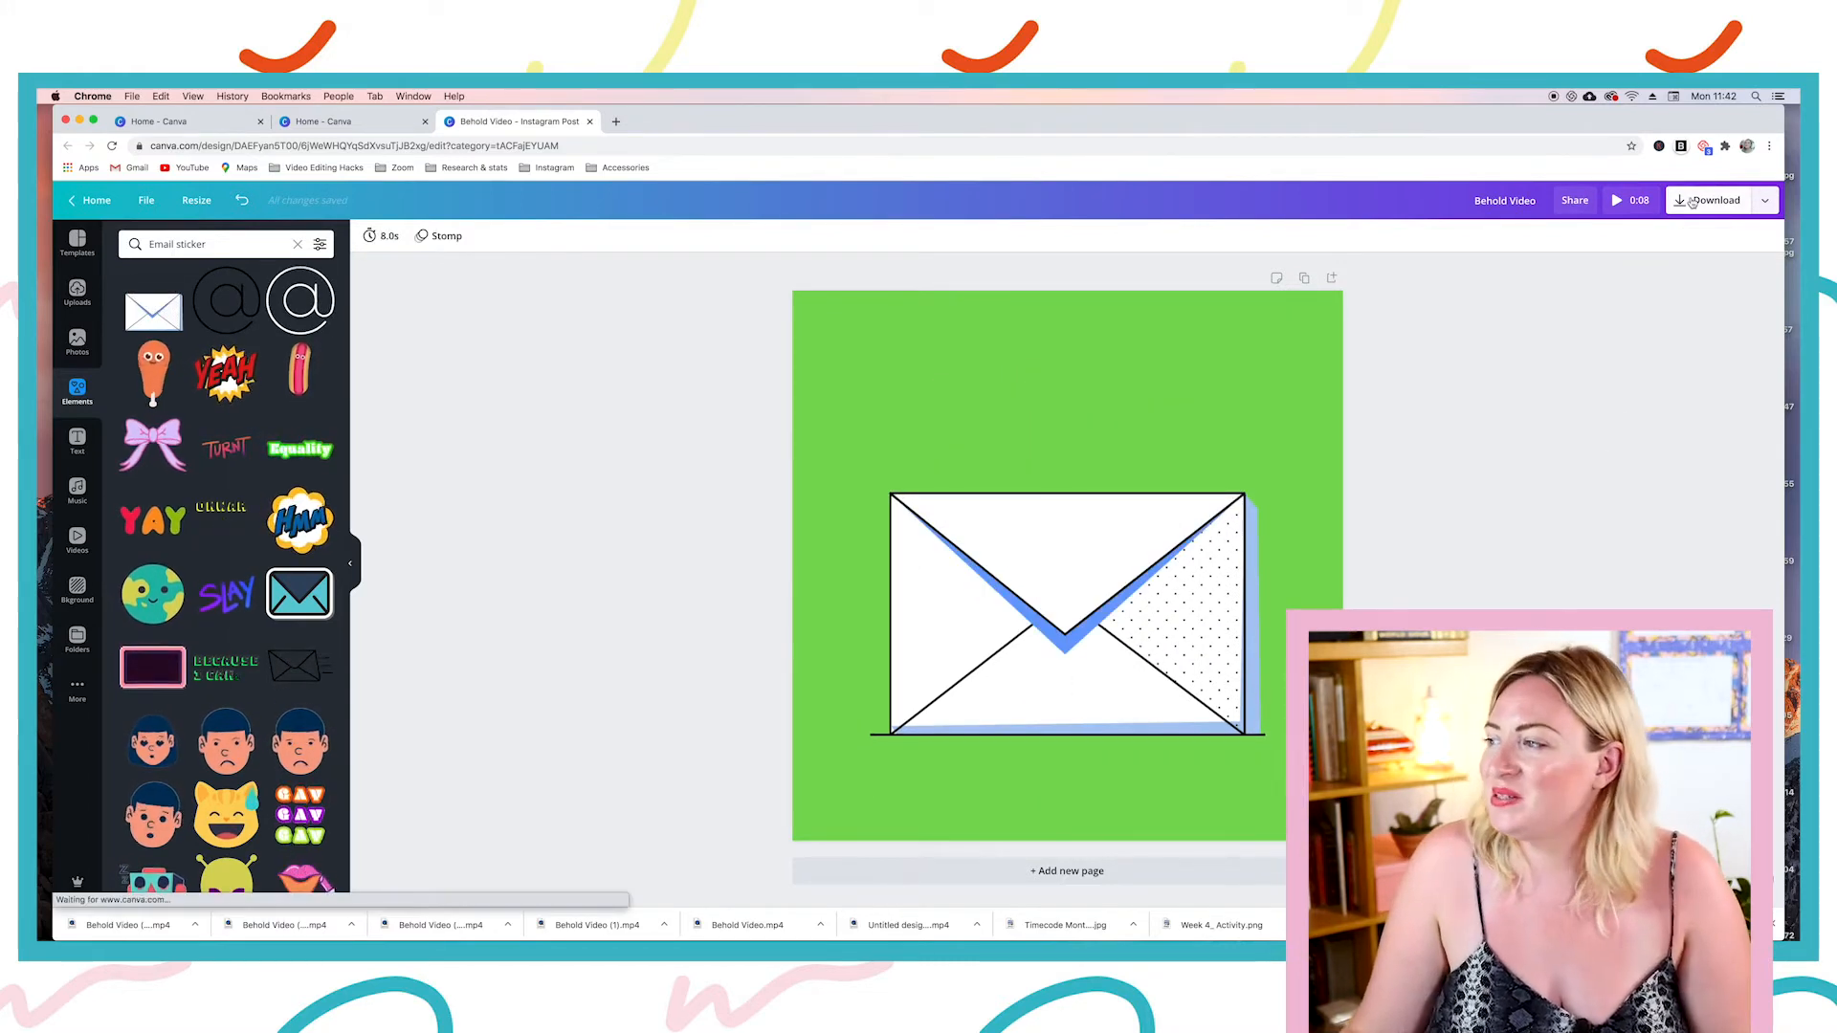
{"action": "left_click", "coordinate": [1656, 330]}
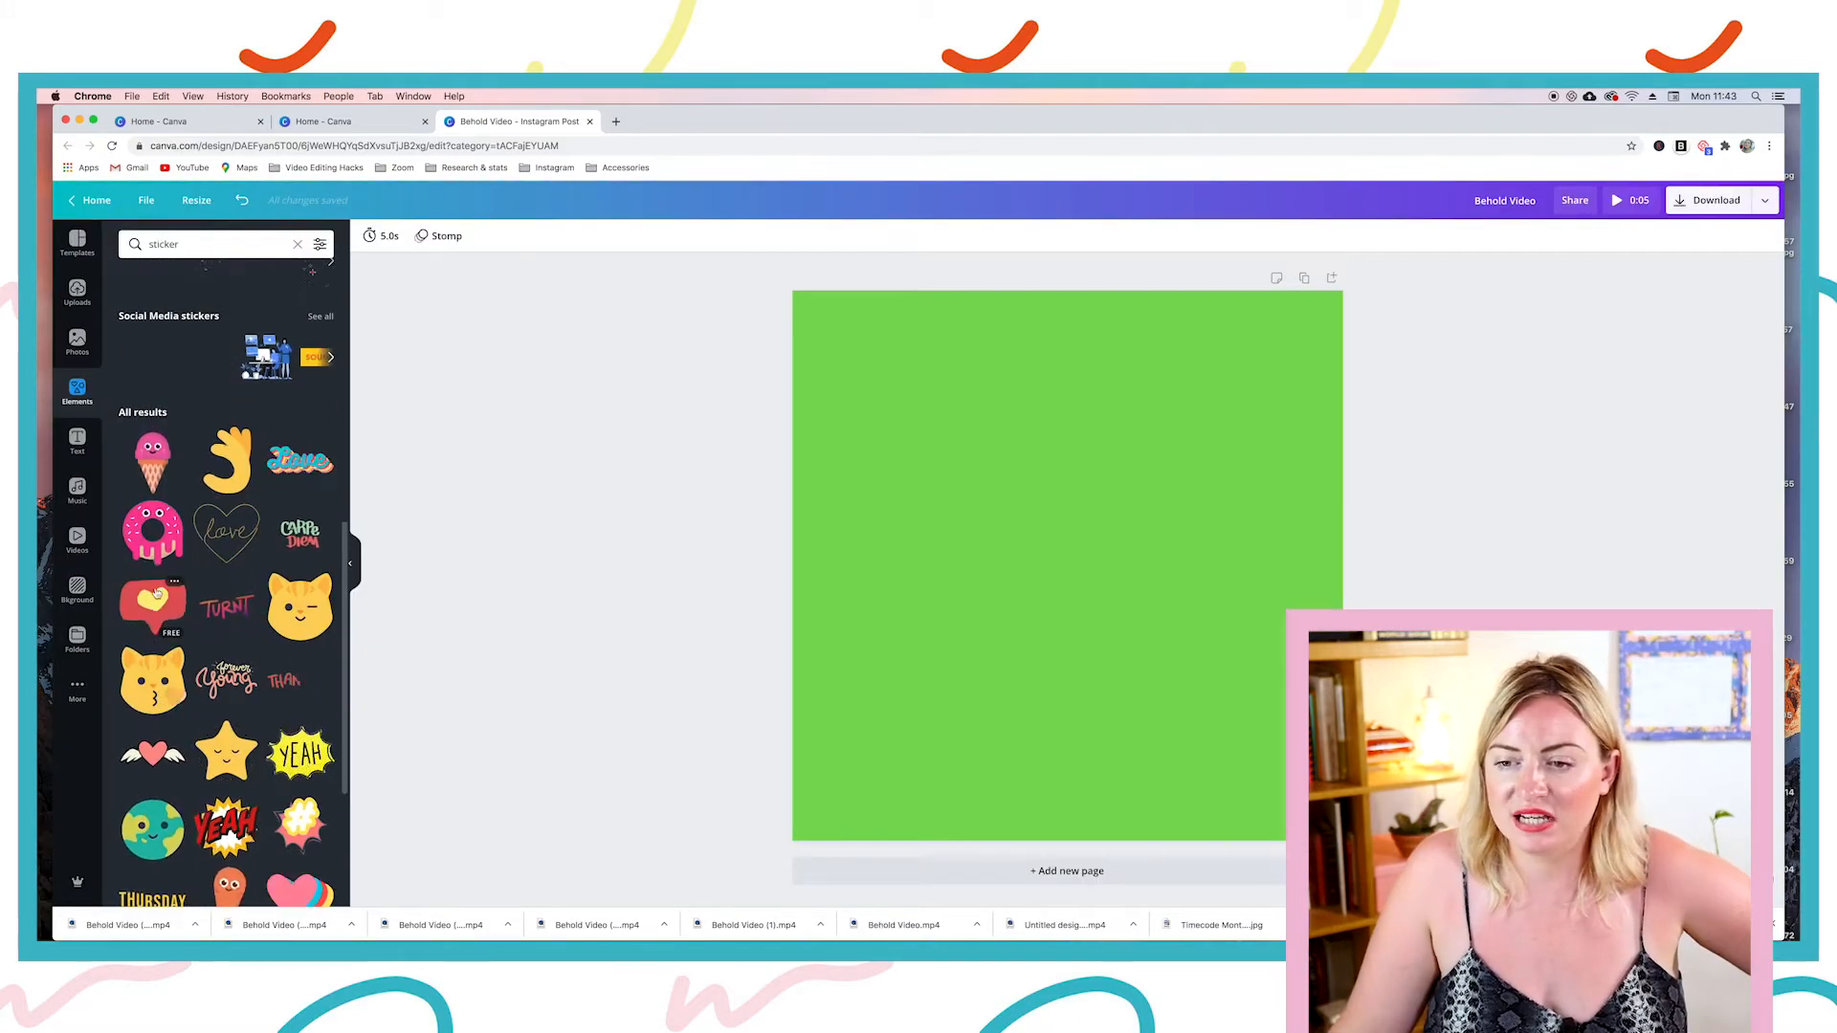
Step: Add the animated heart speech-bubble sticker to the green page and download it as an MP4 video
{"action": "left_click", "coordinate": [153, 603]}
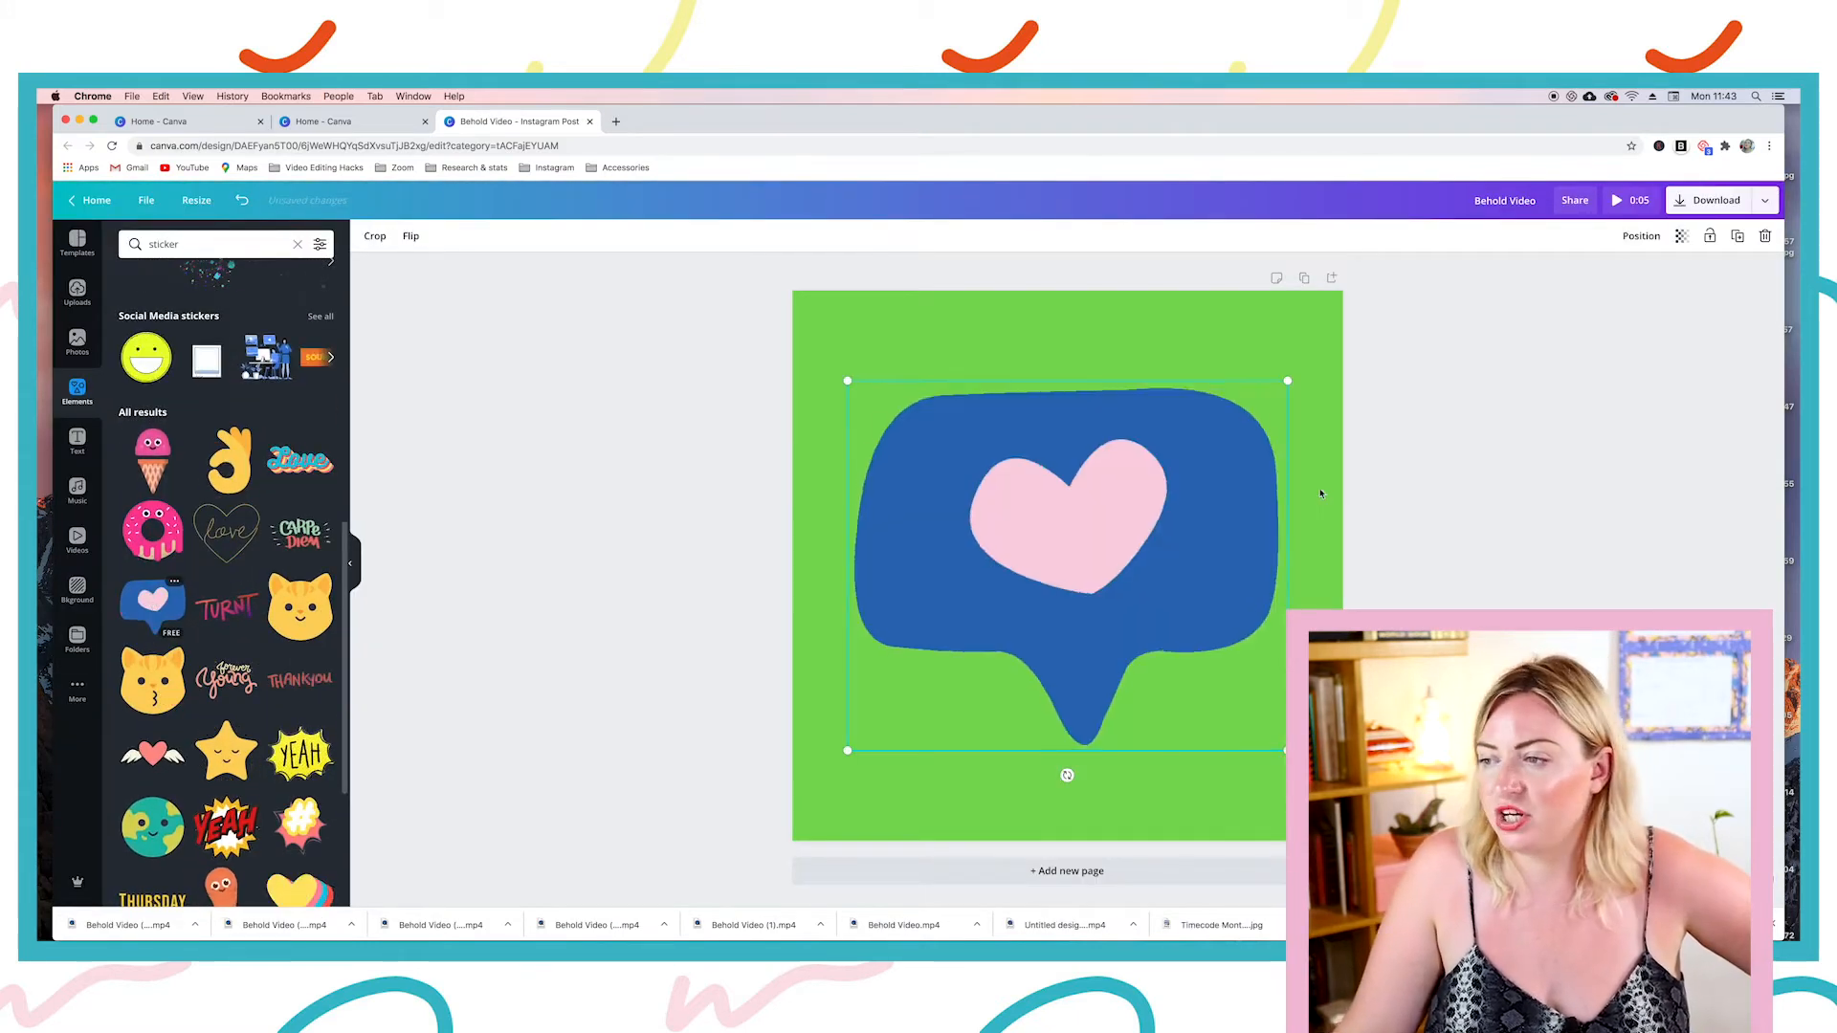
{"action": "left_click", "coordinate": [1689, 202]}
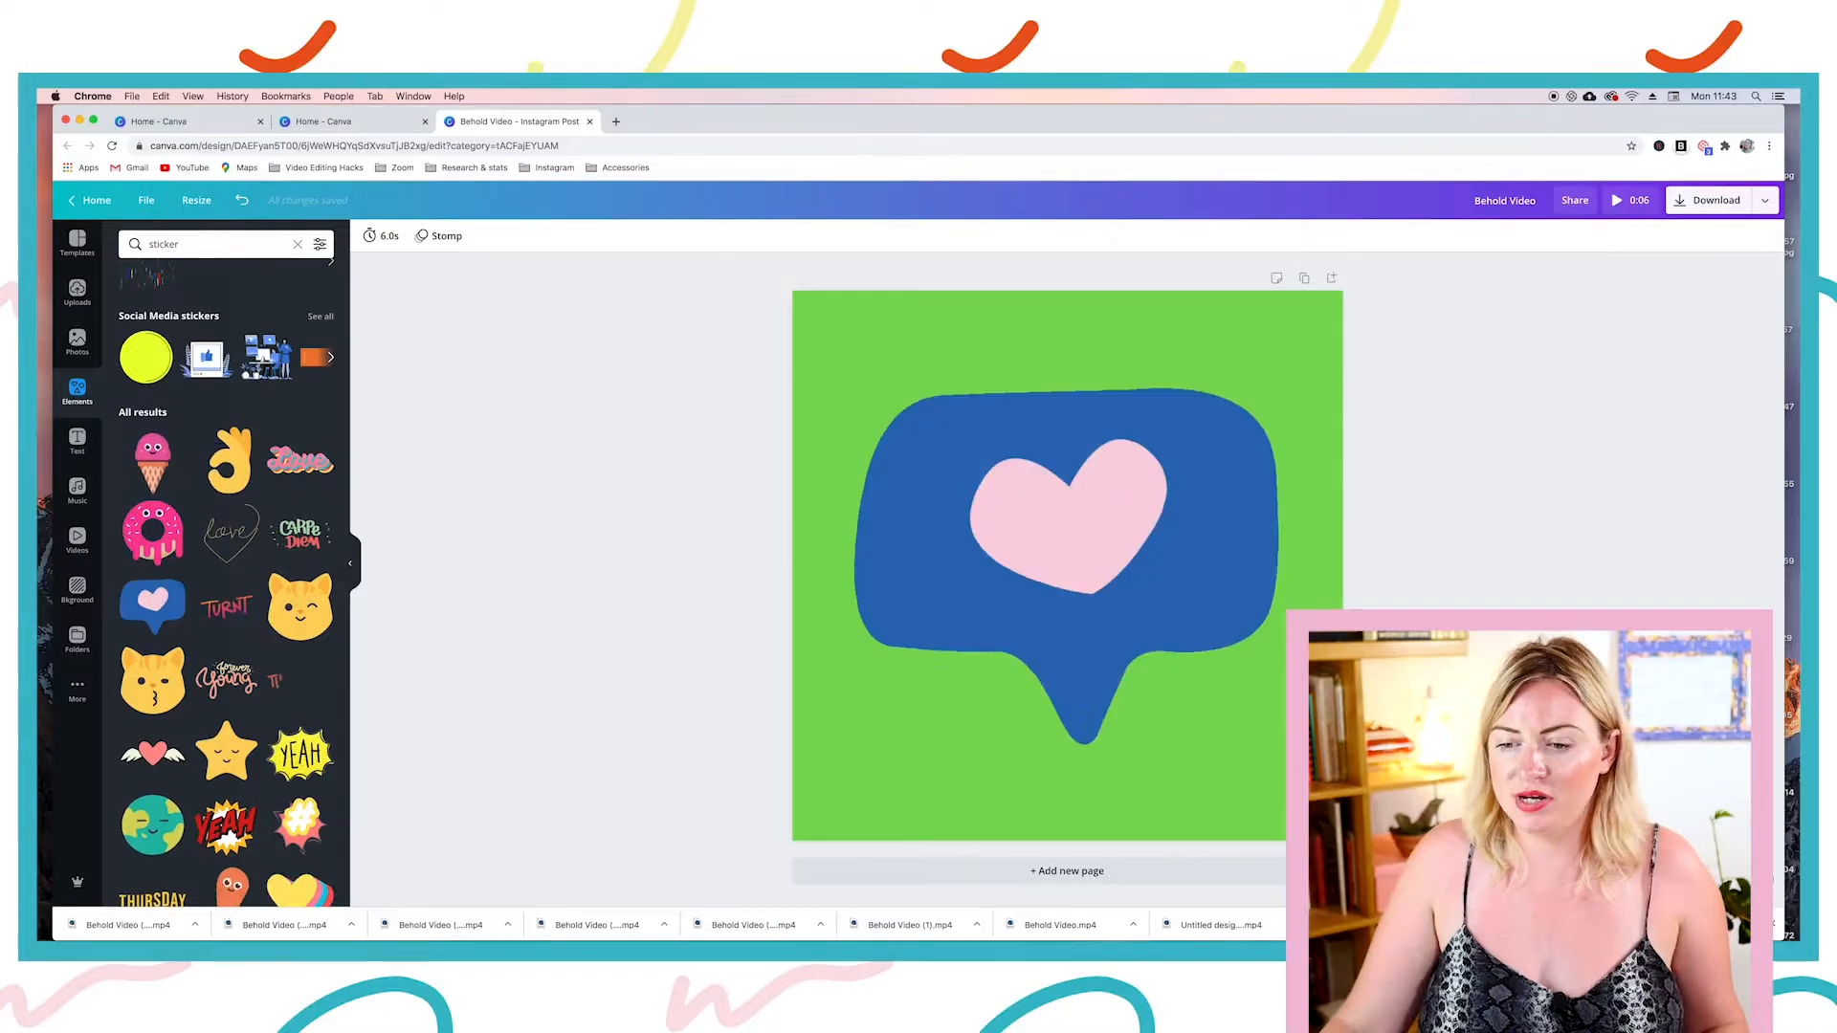
Step: Switch to Finder, arrange two windows side by side, and show the Downloads folder in the first one
{"action": "left_click", "coordinate": [560, 967]}
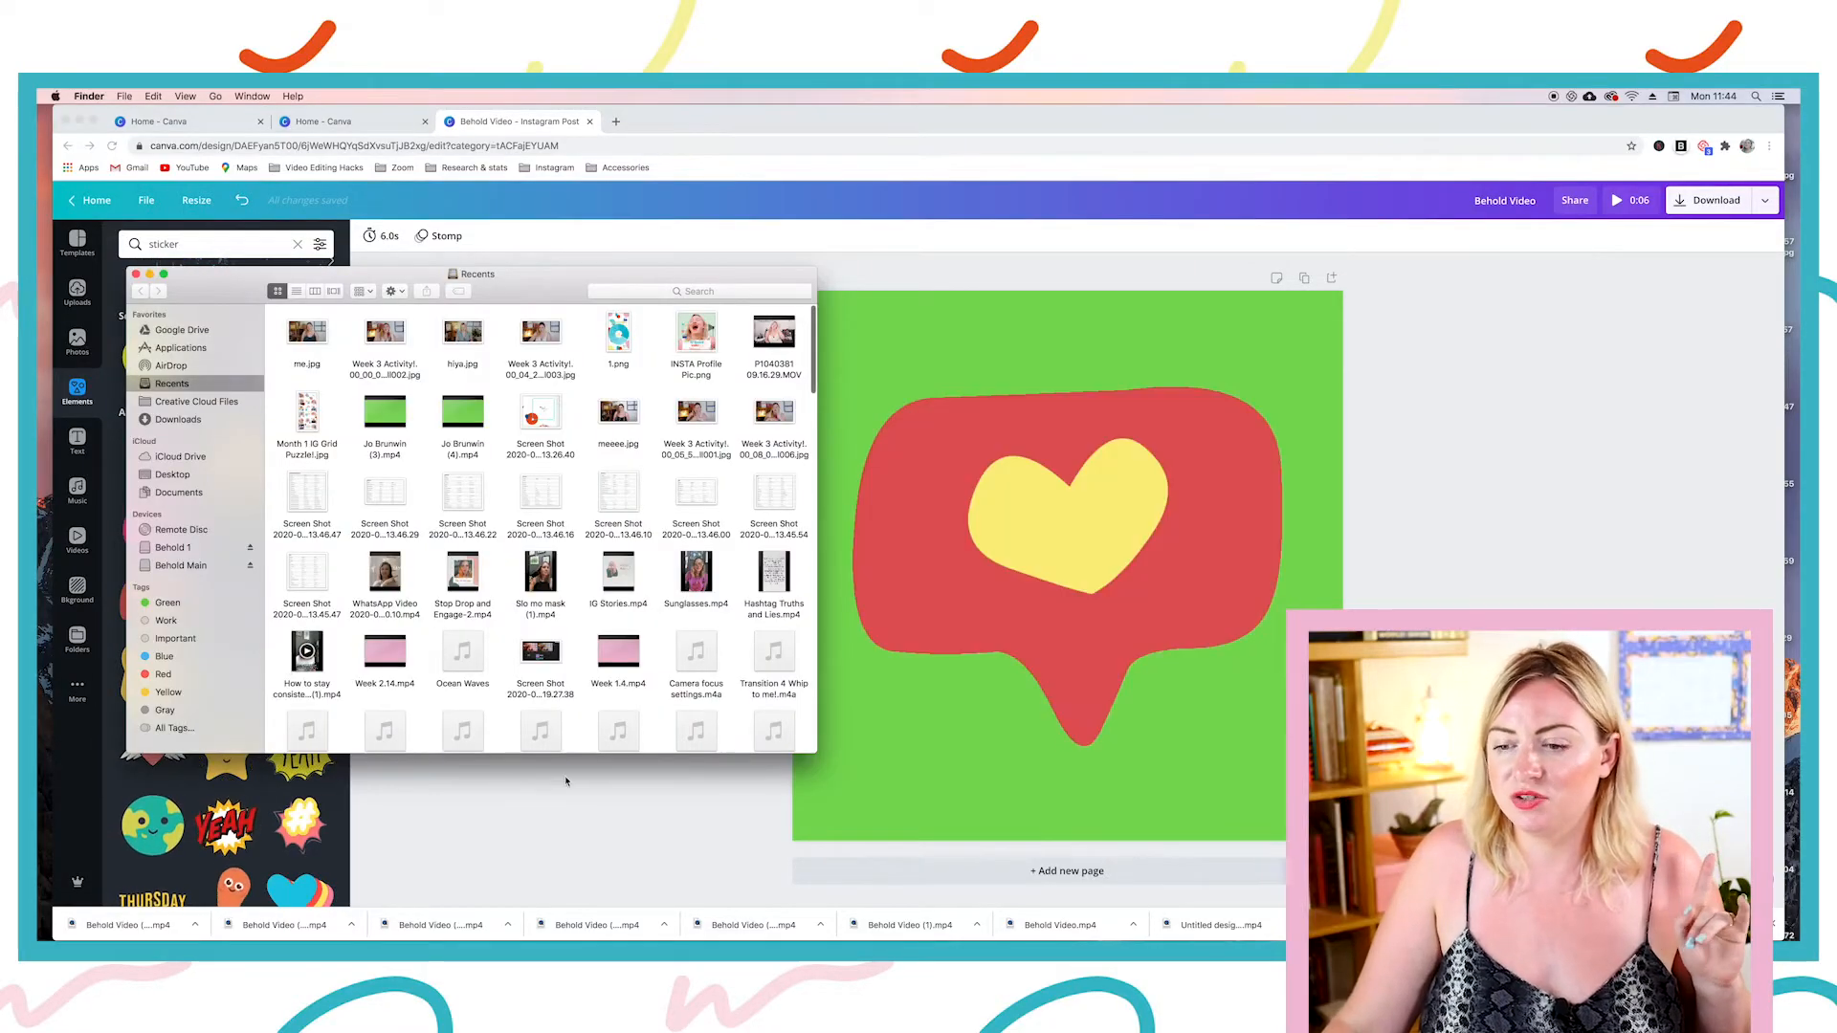
{"action": "right_click", "coordinate": [292, 1020]}
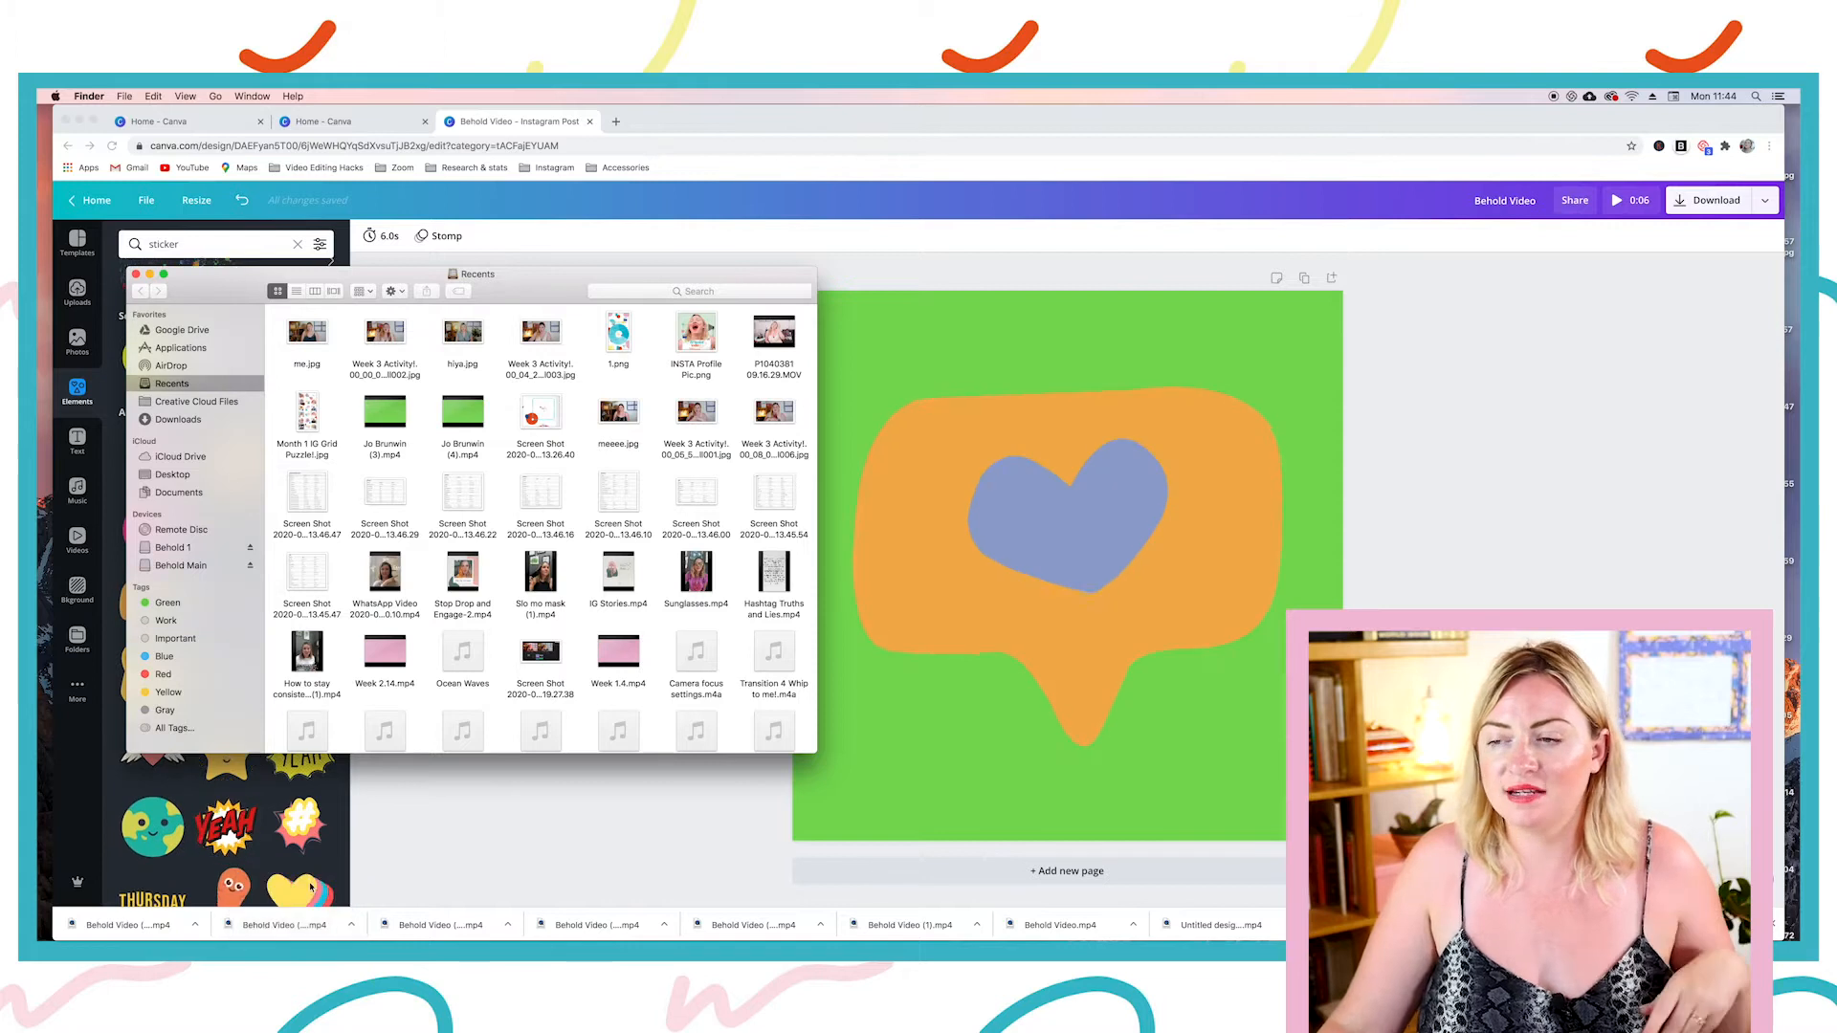
{"action": "left_click", "coordinate": [293, 900]}
{"action": "left_click_drag", "start_coordinate": [515, 303], "coordinate": [1229, 292]}
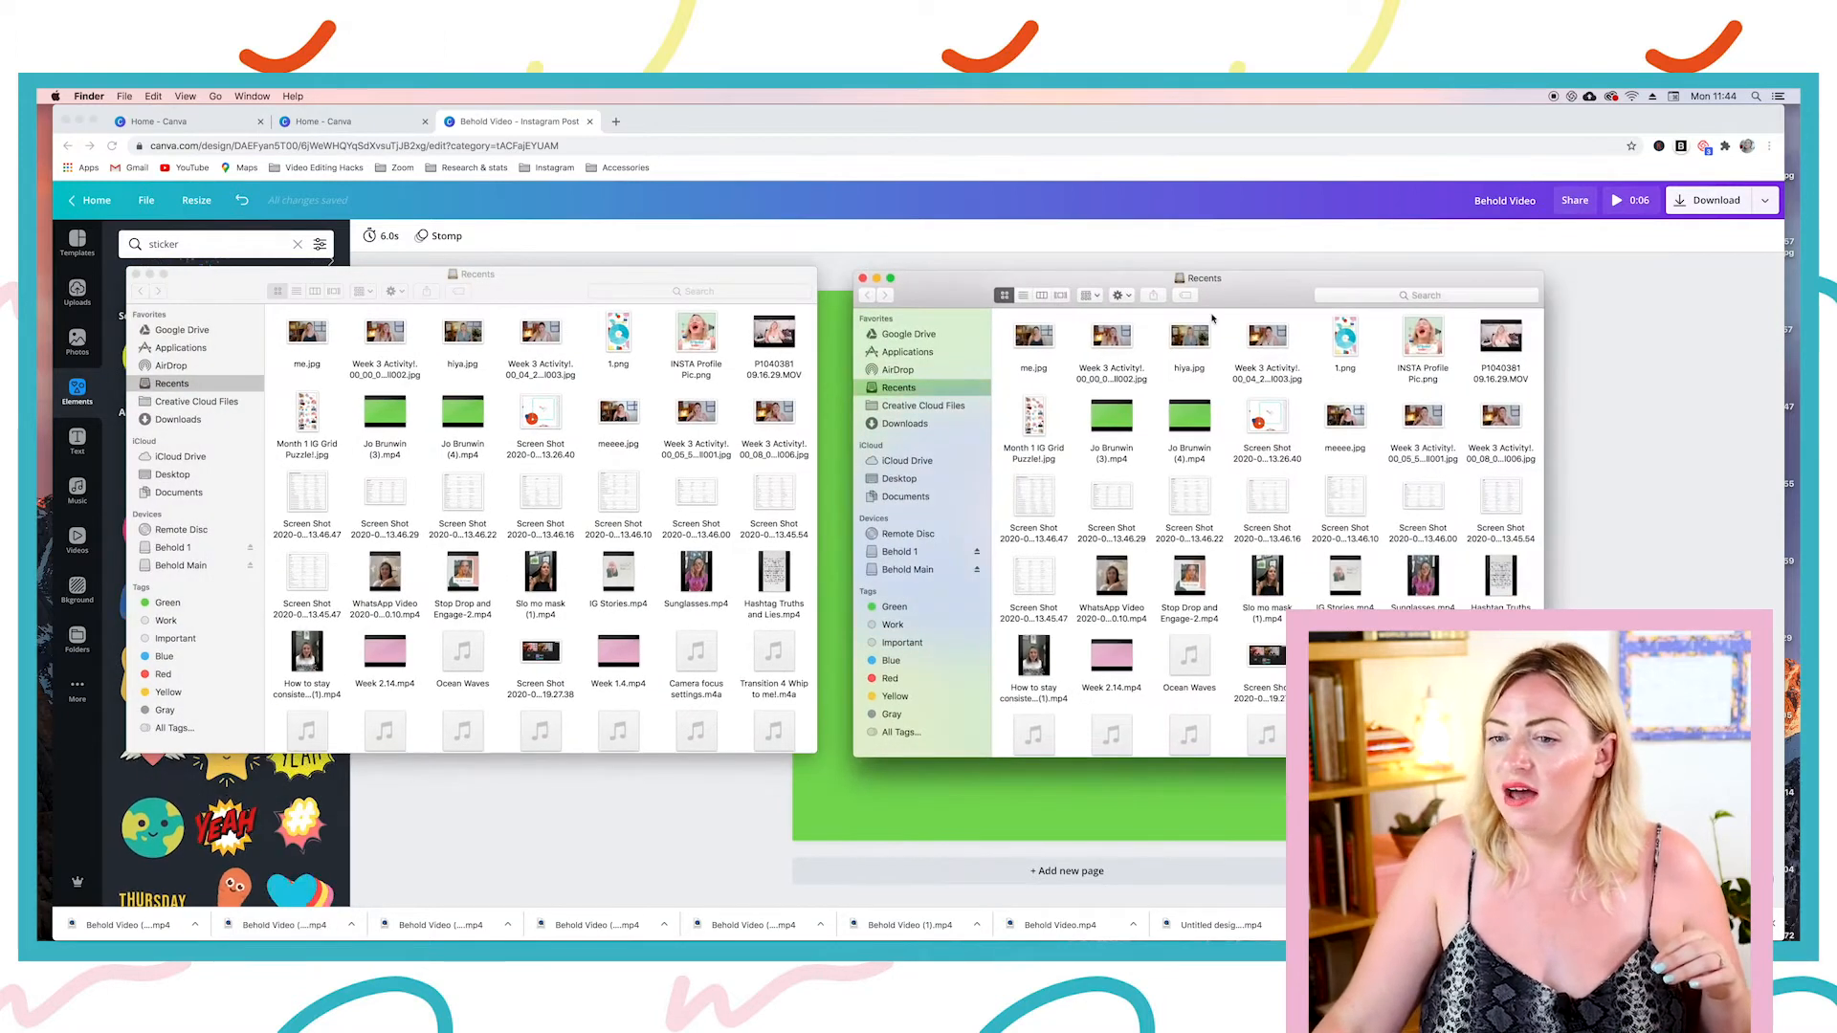
{"action": "left_click", "coordinate": [174, 421]}
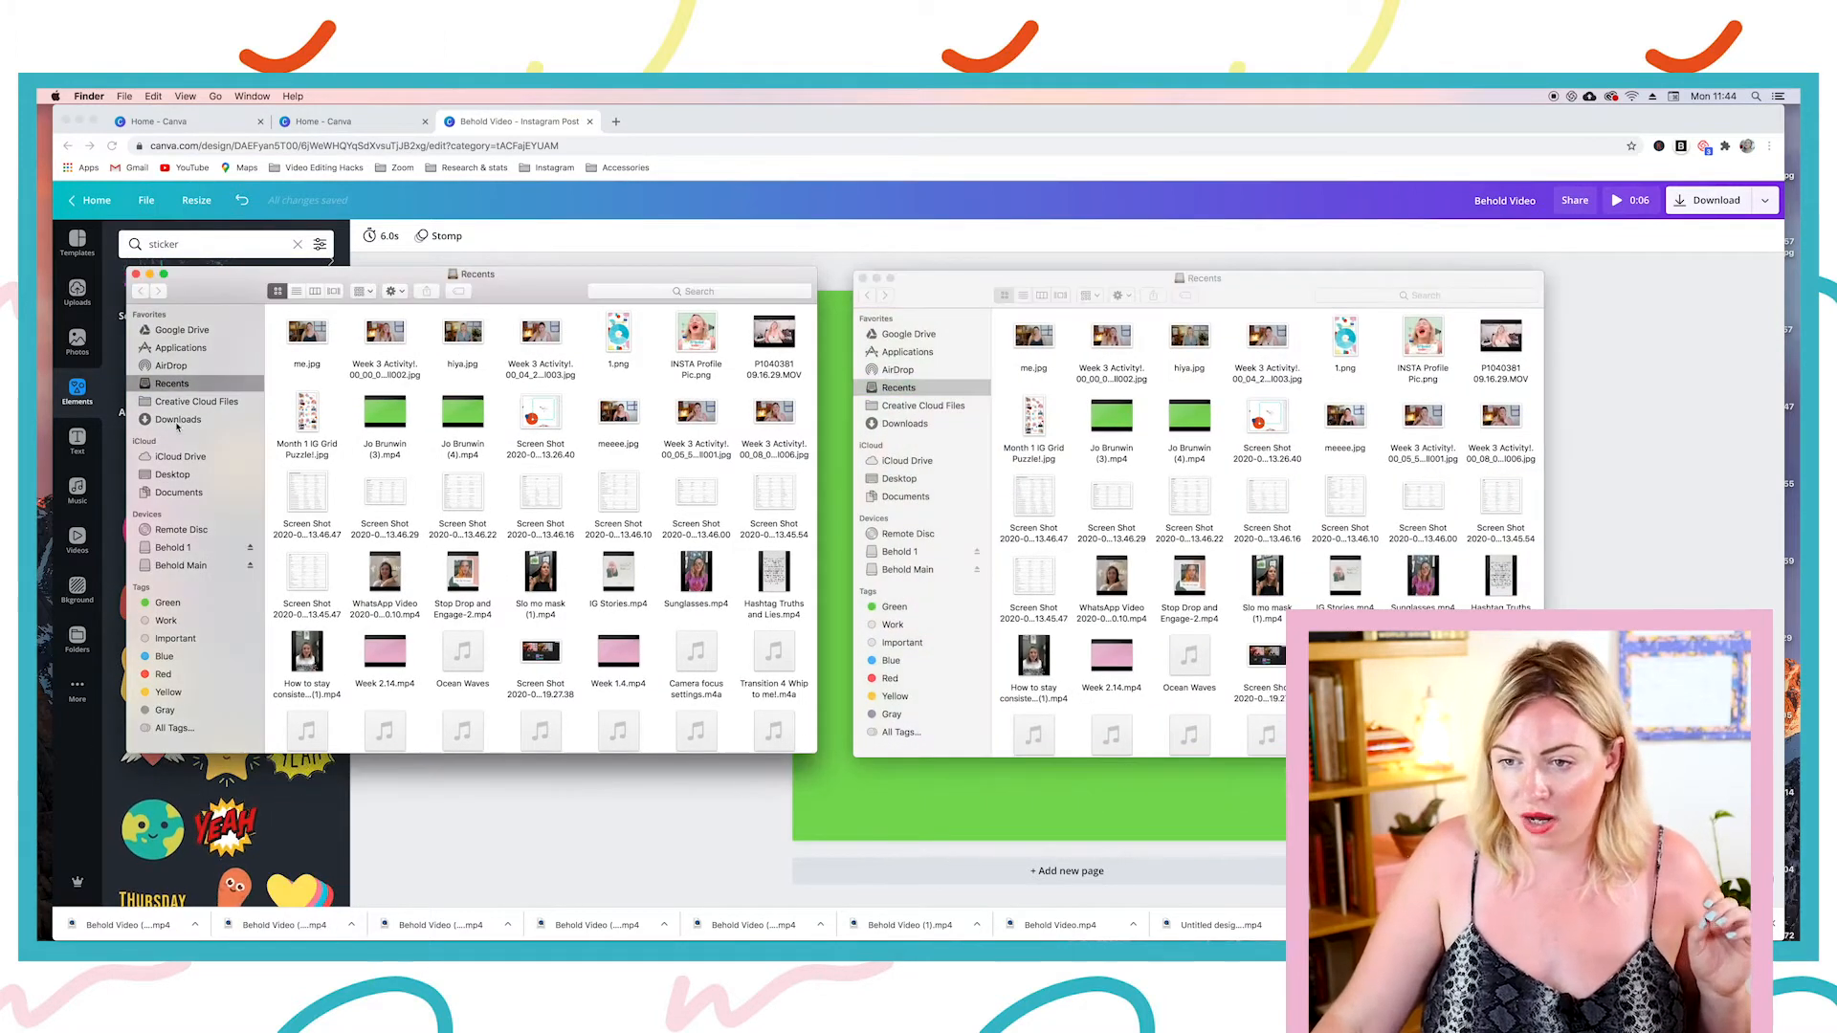
{"action": "left_click", "coordinate": [175, 421]}
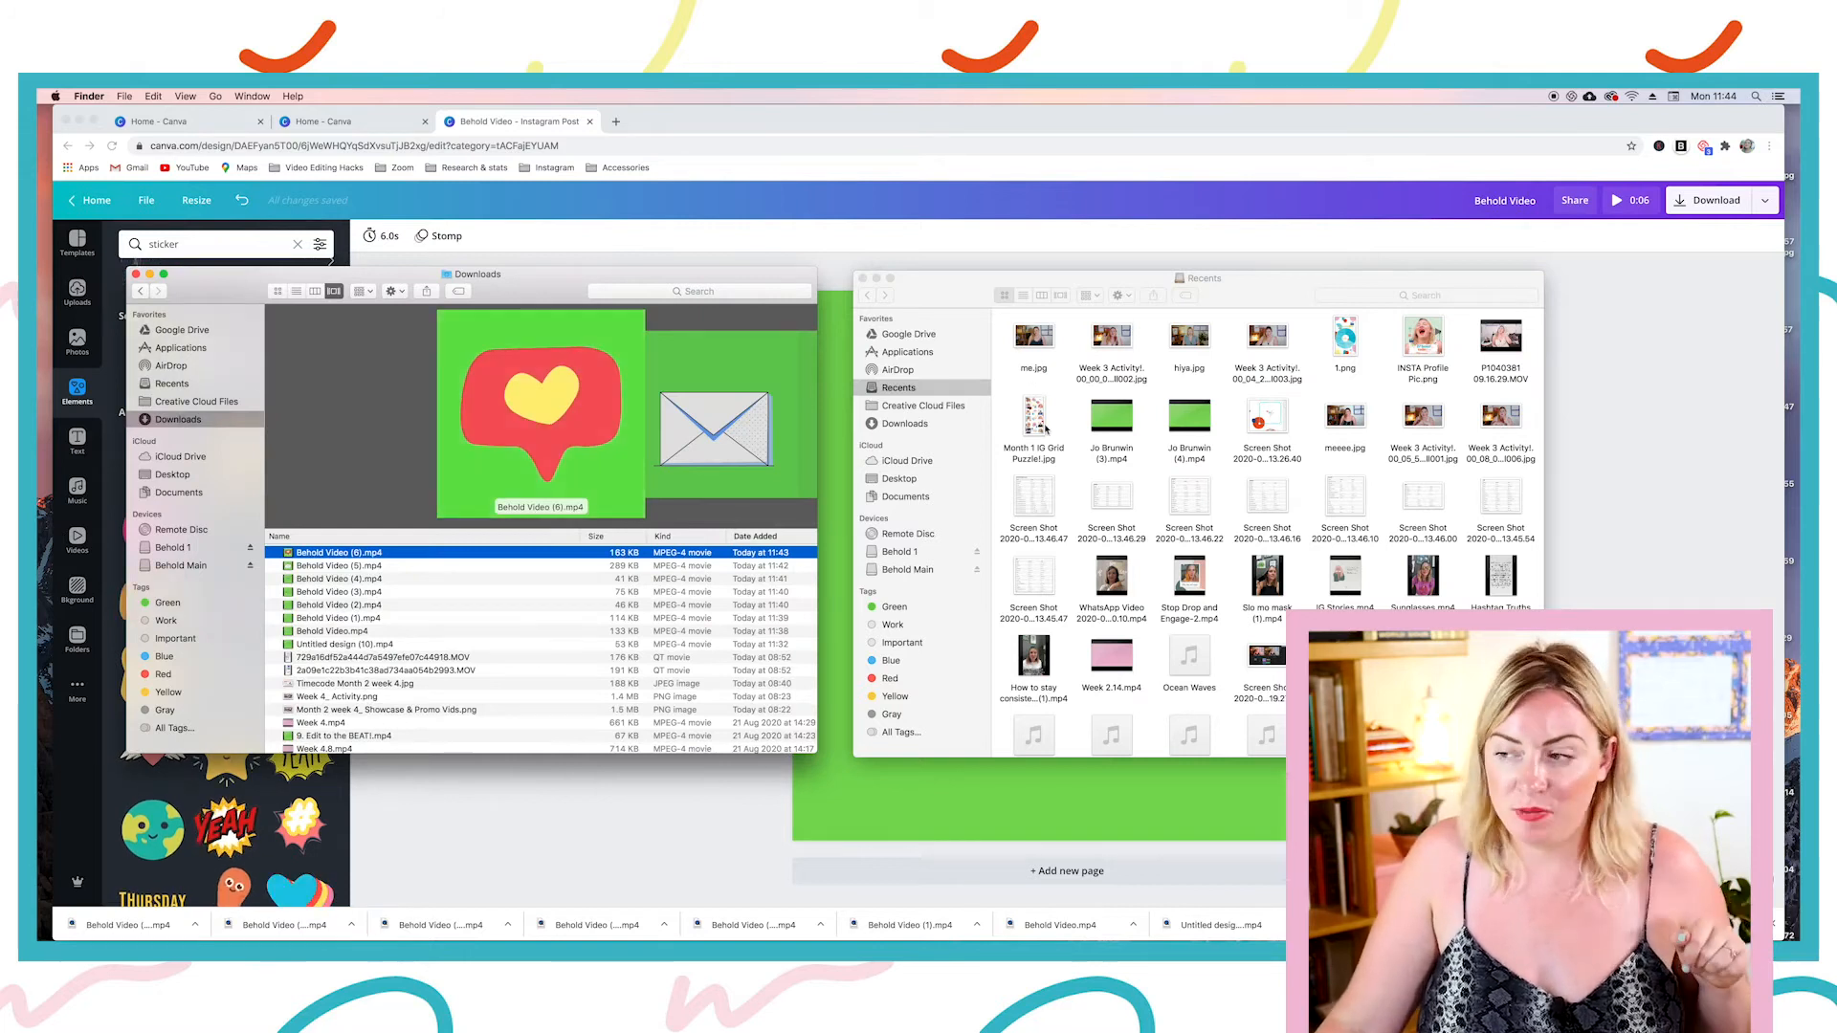
Step: In the second Finder window, create a folder named Animated Graphics inside Behold Main > Behold > YOUTUBE
{"action": "left_click", "coordinate": [921, 563]}
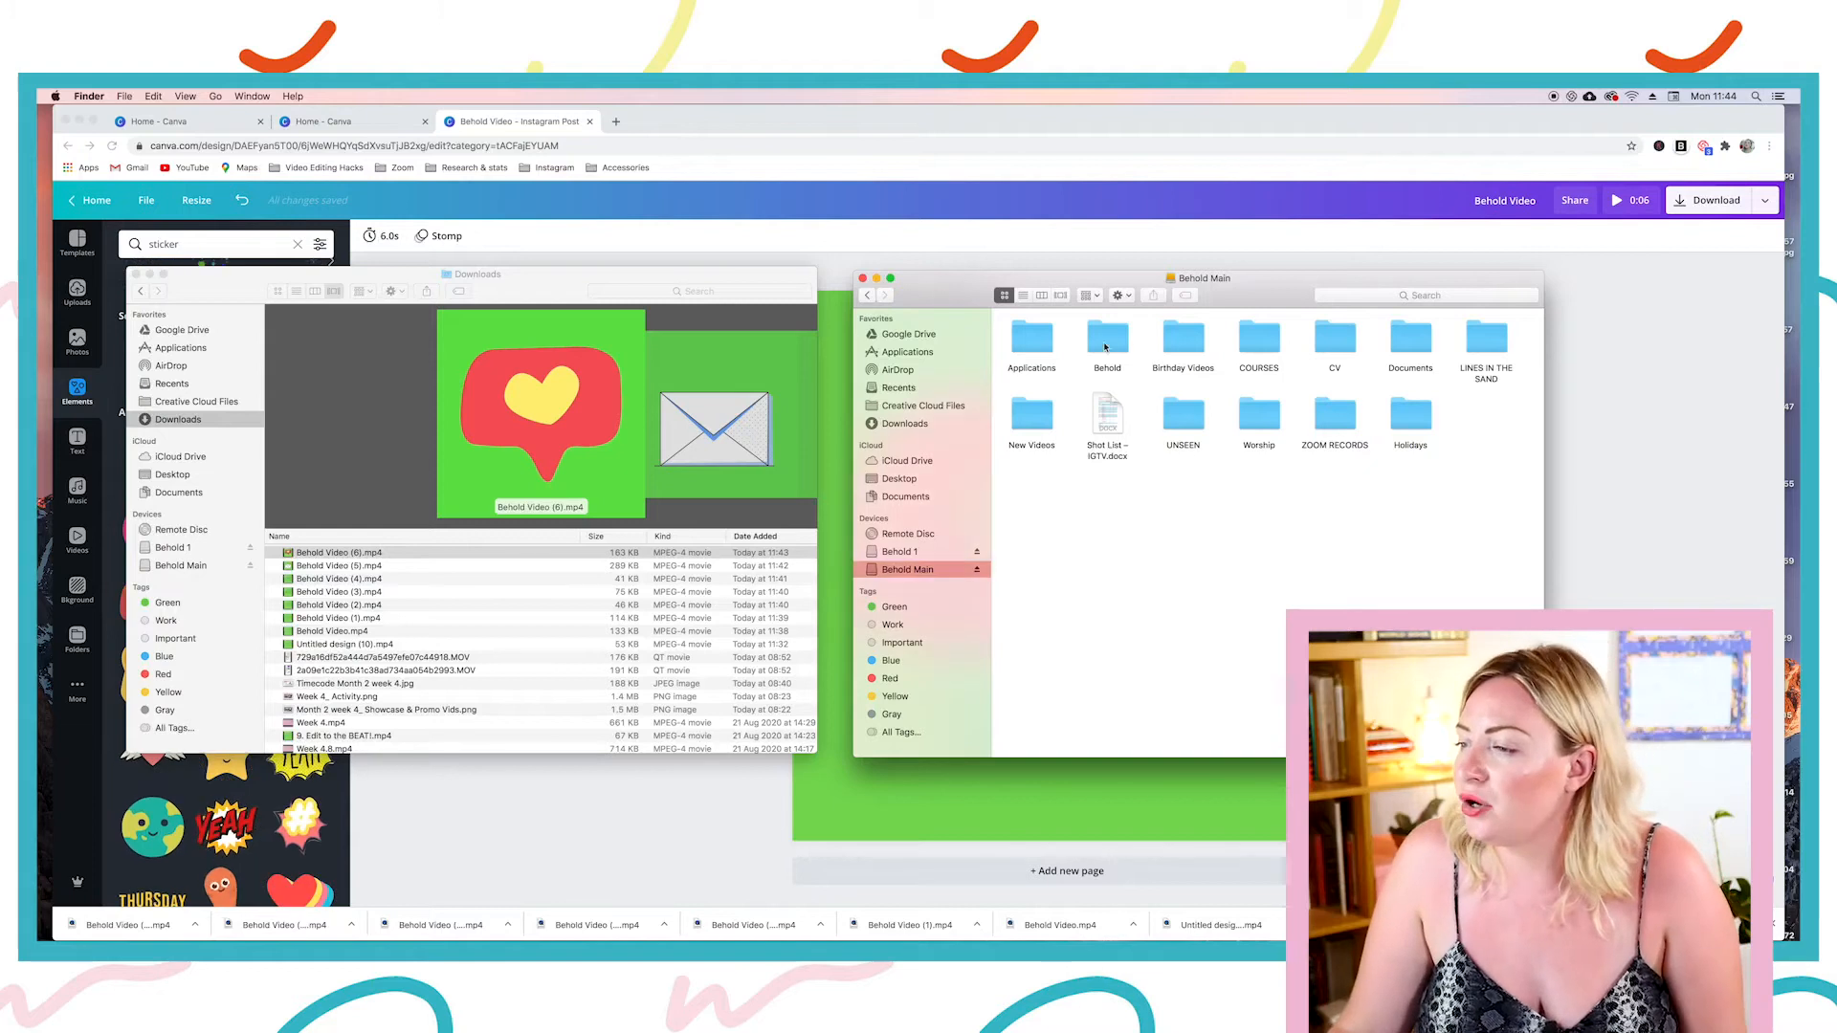
{"action": "double_click", "coordinate": [1106, 347]}
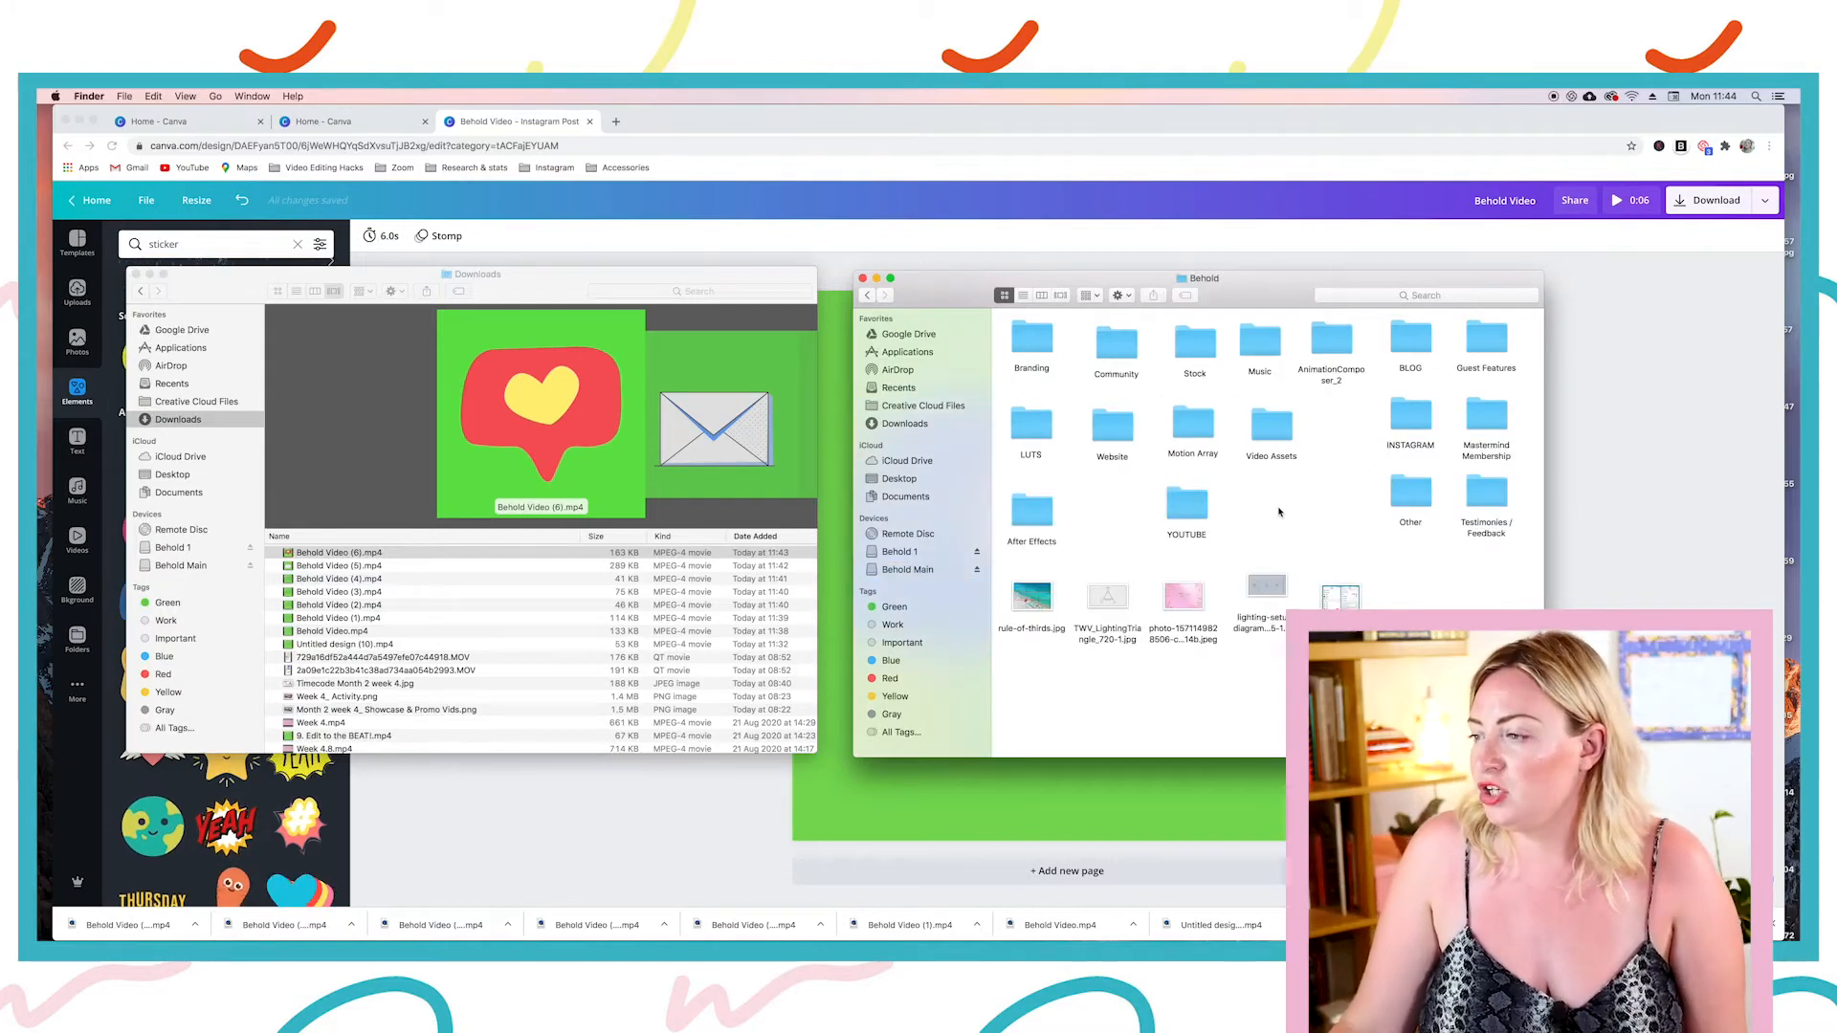
{"action": "double_click", "coordinate": [1187, 507]}
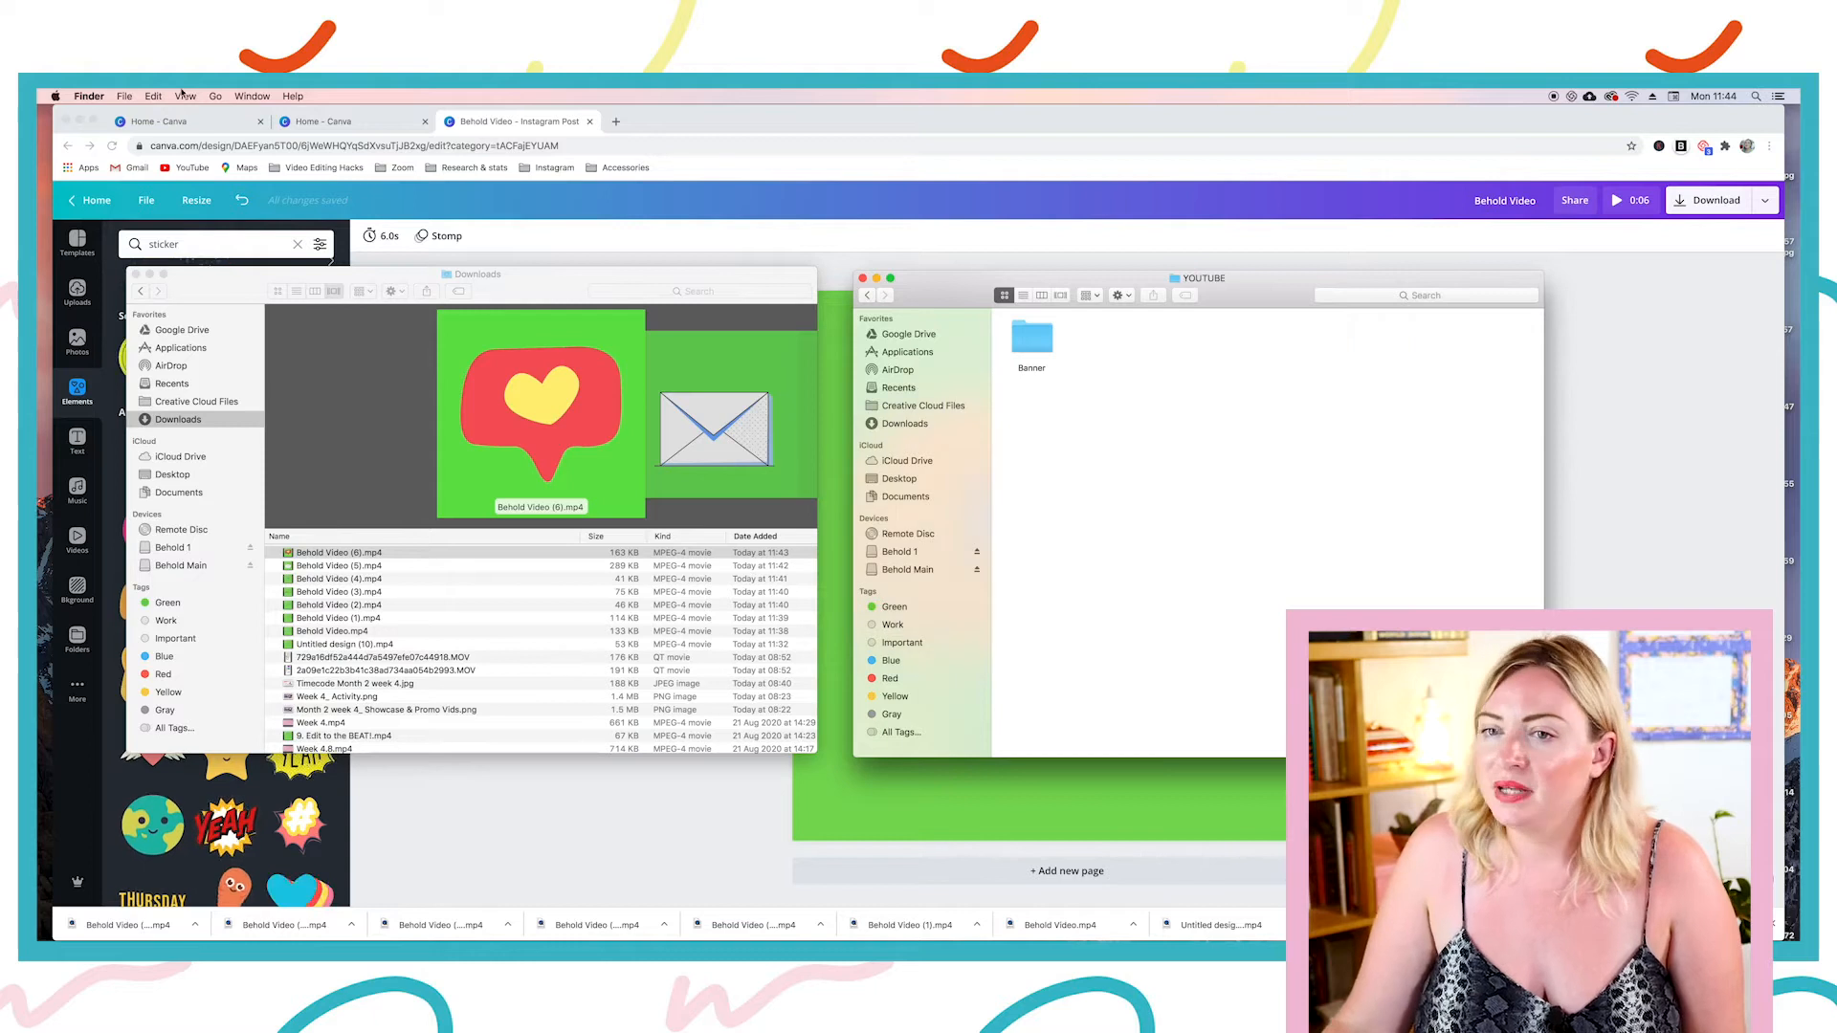
{"action": "left_click", "coordinate": [124, 96]}
{"action": "left_click", "coordinate": [149, 125]}
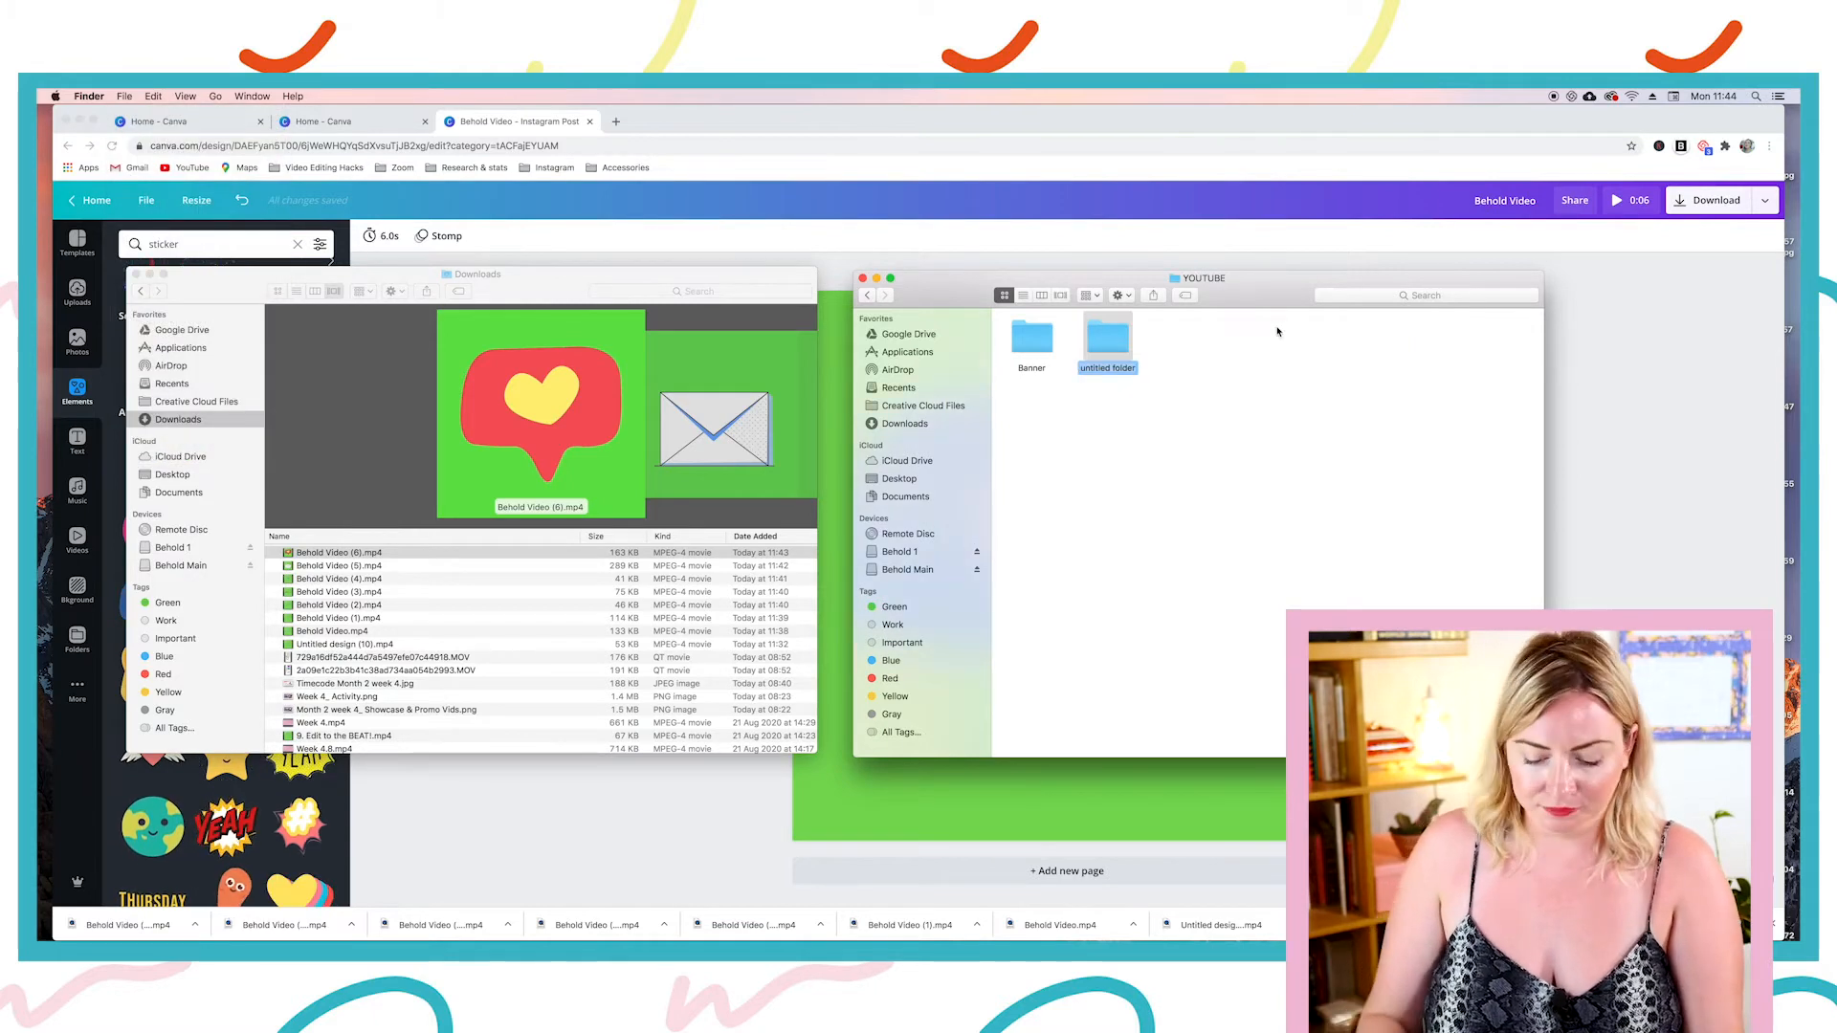
{"action": "type", "text": "Animated"}
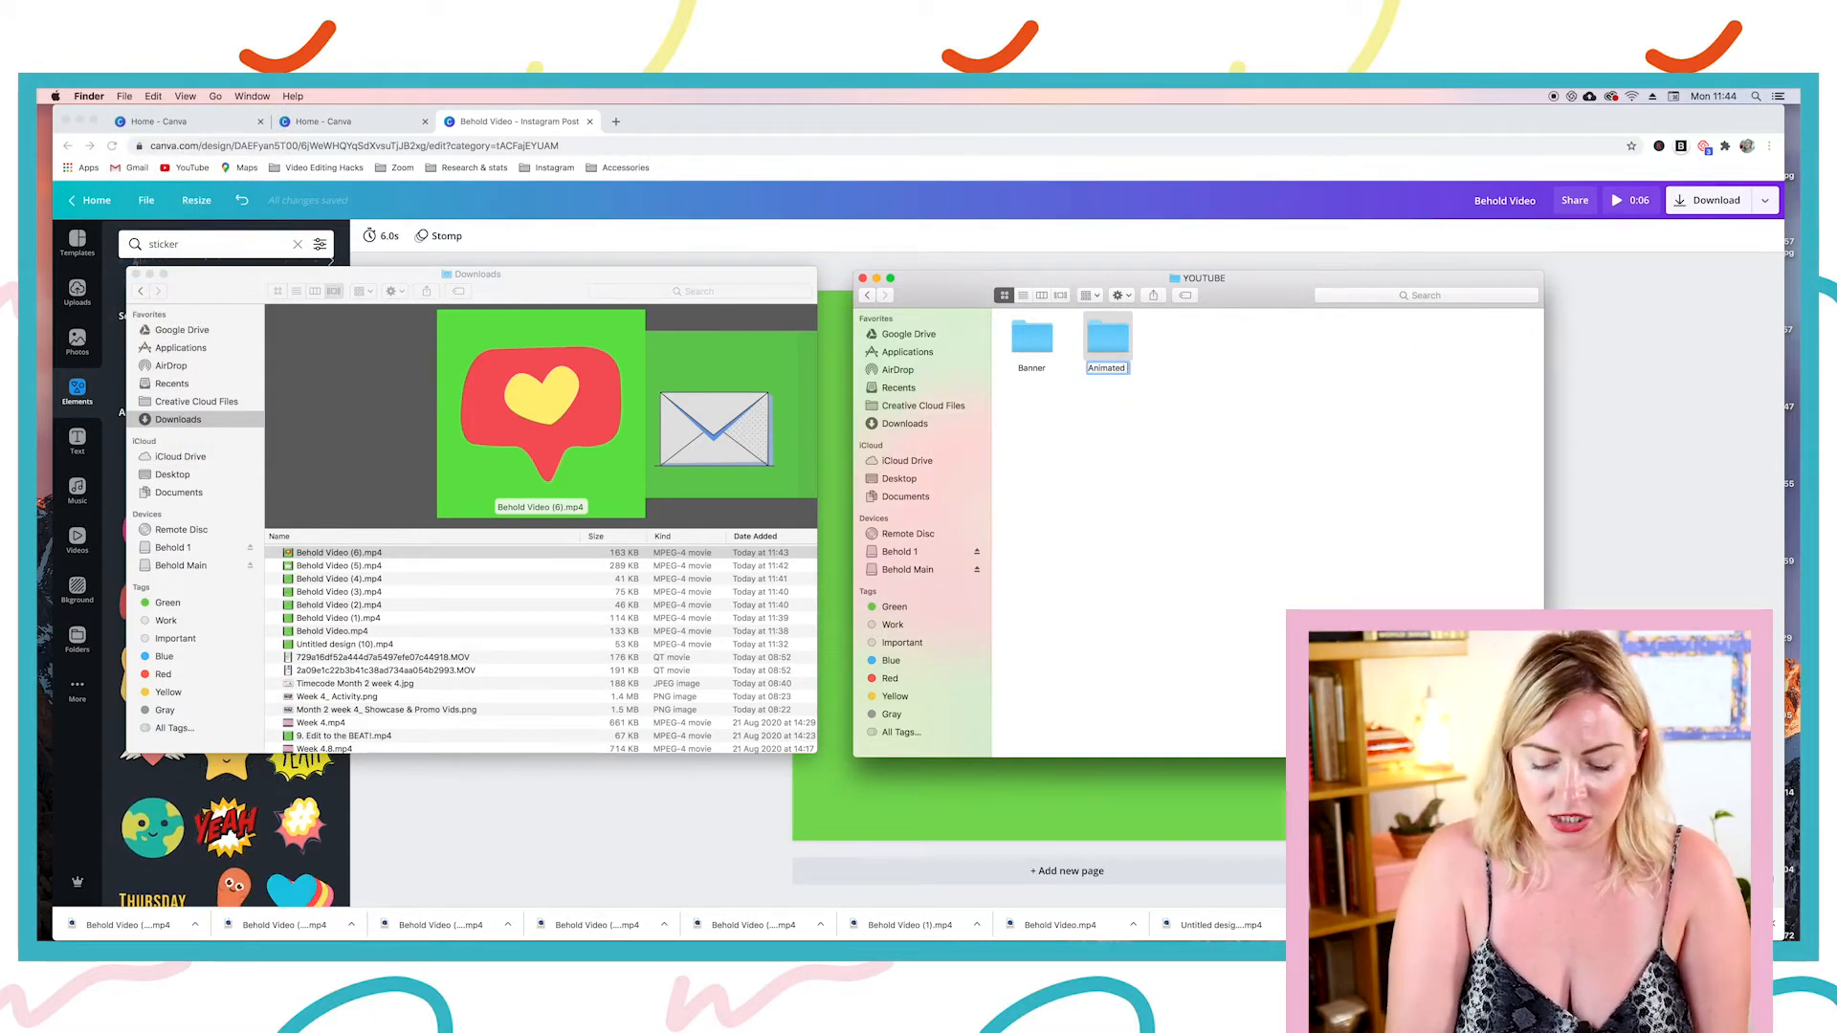
{"action": "type", "text": " Graphics"}
{"action": "key", "text": "Return"}
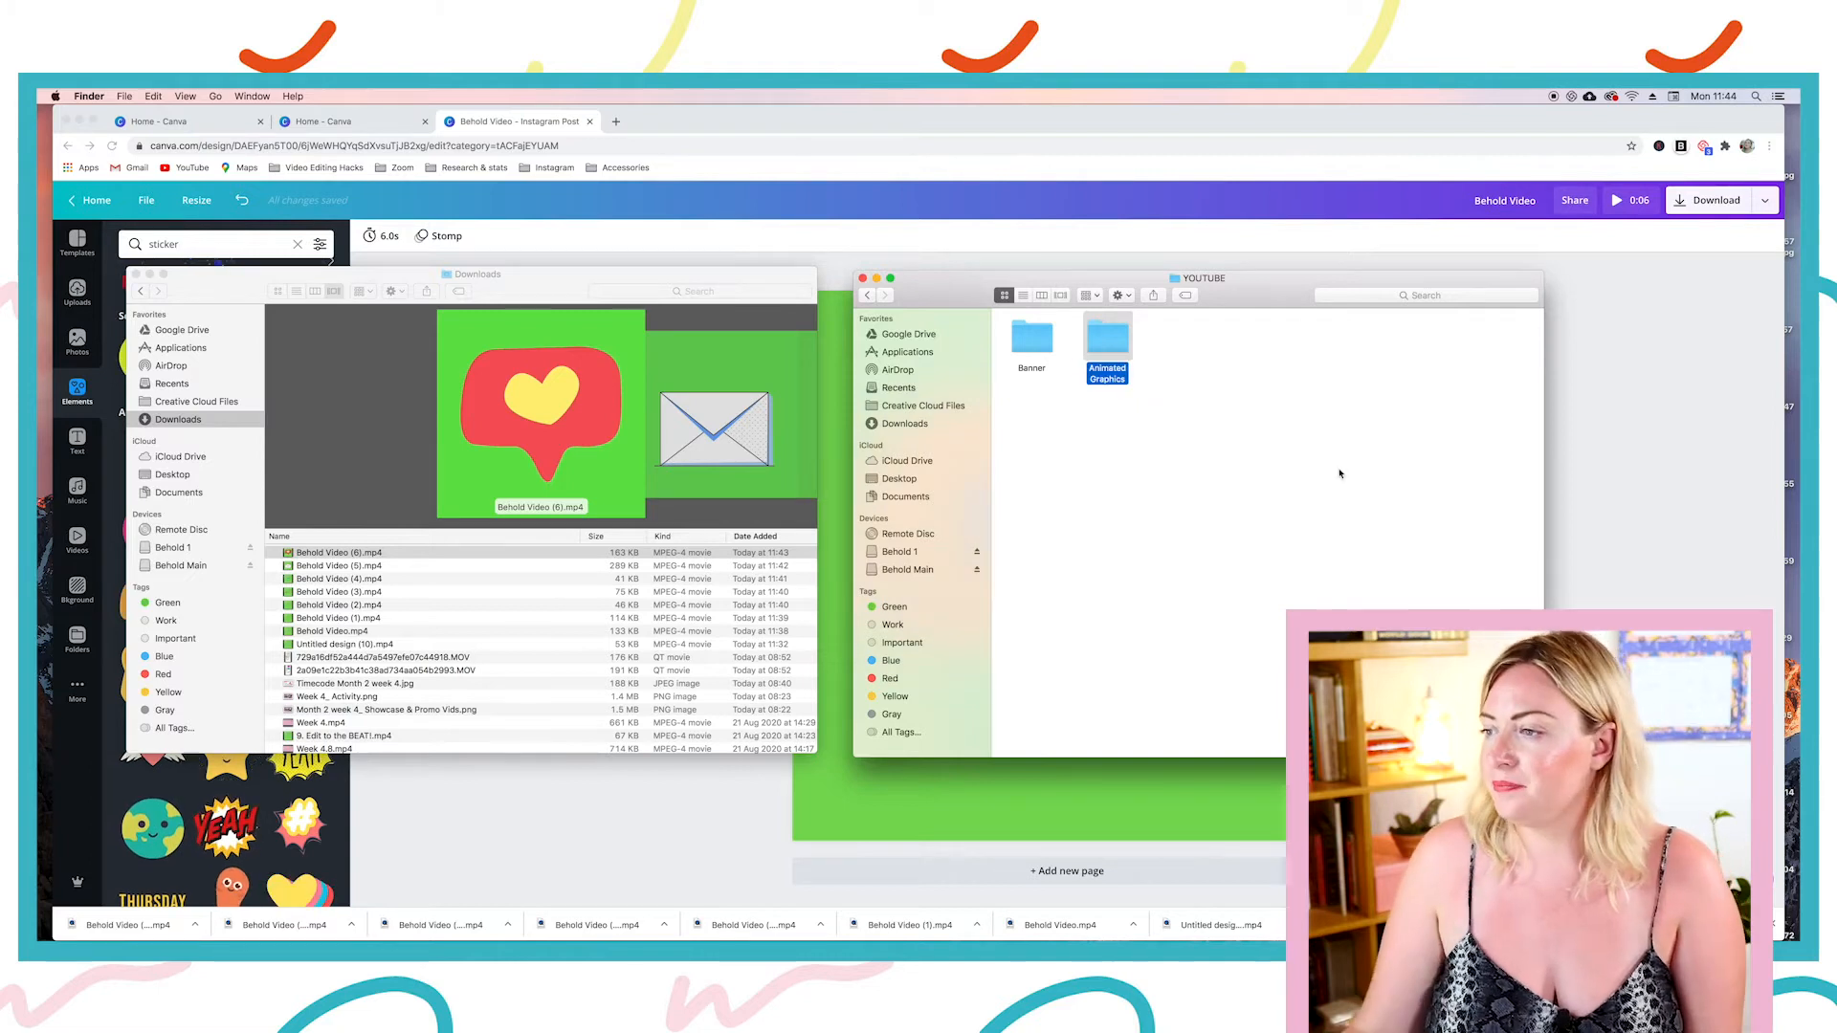
Step: Open the Animated Graphics folder and create a subfolder named Project in it
{"action": "double_click", "coordinate": [1107, 337]}
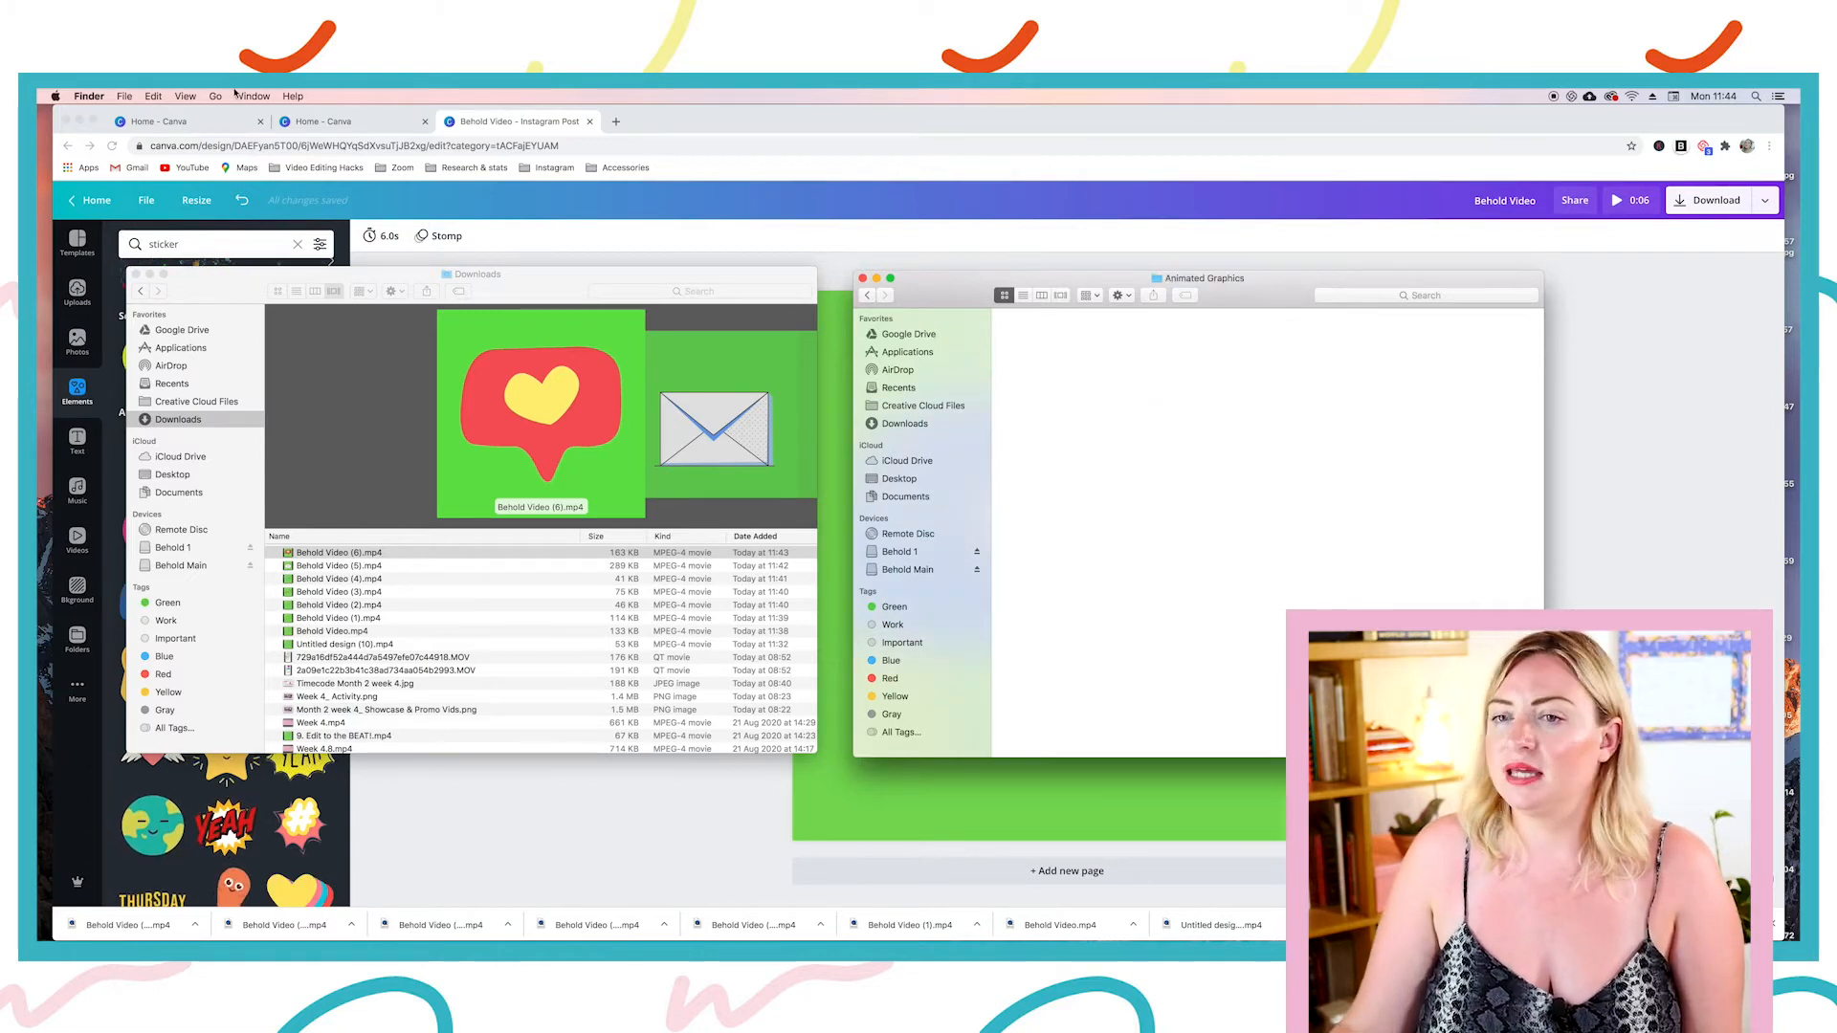
{"action": "left_click", "coordinate": [124, 95]}
{"action": "left_click", "coordinate": [153, 128]}
{"action": "type", "text": "P"}
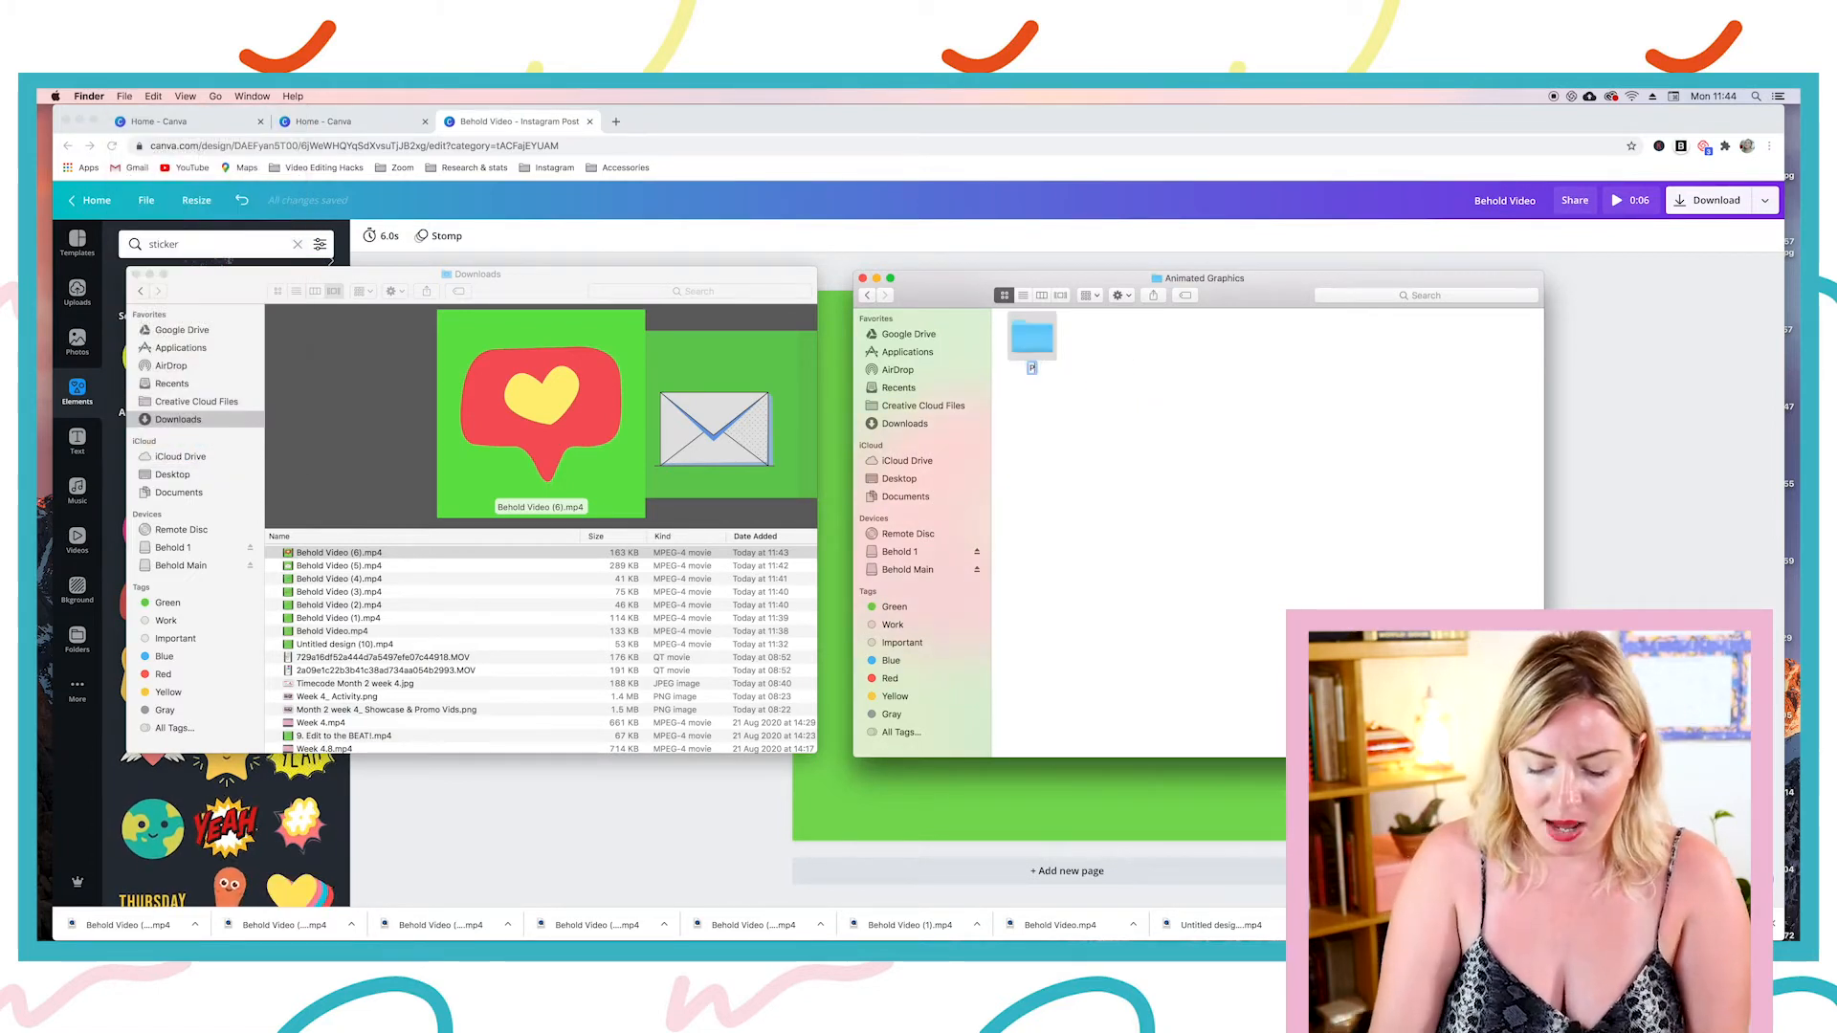
{"action": "type", "text": "rohjed"}
{"action": "key", "text": "BackSpace"}
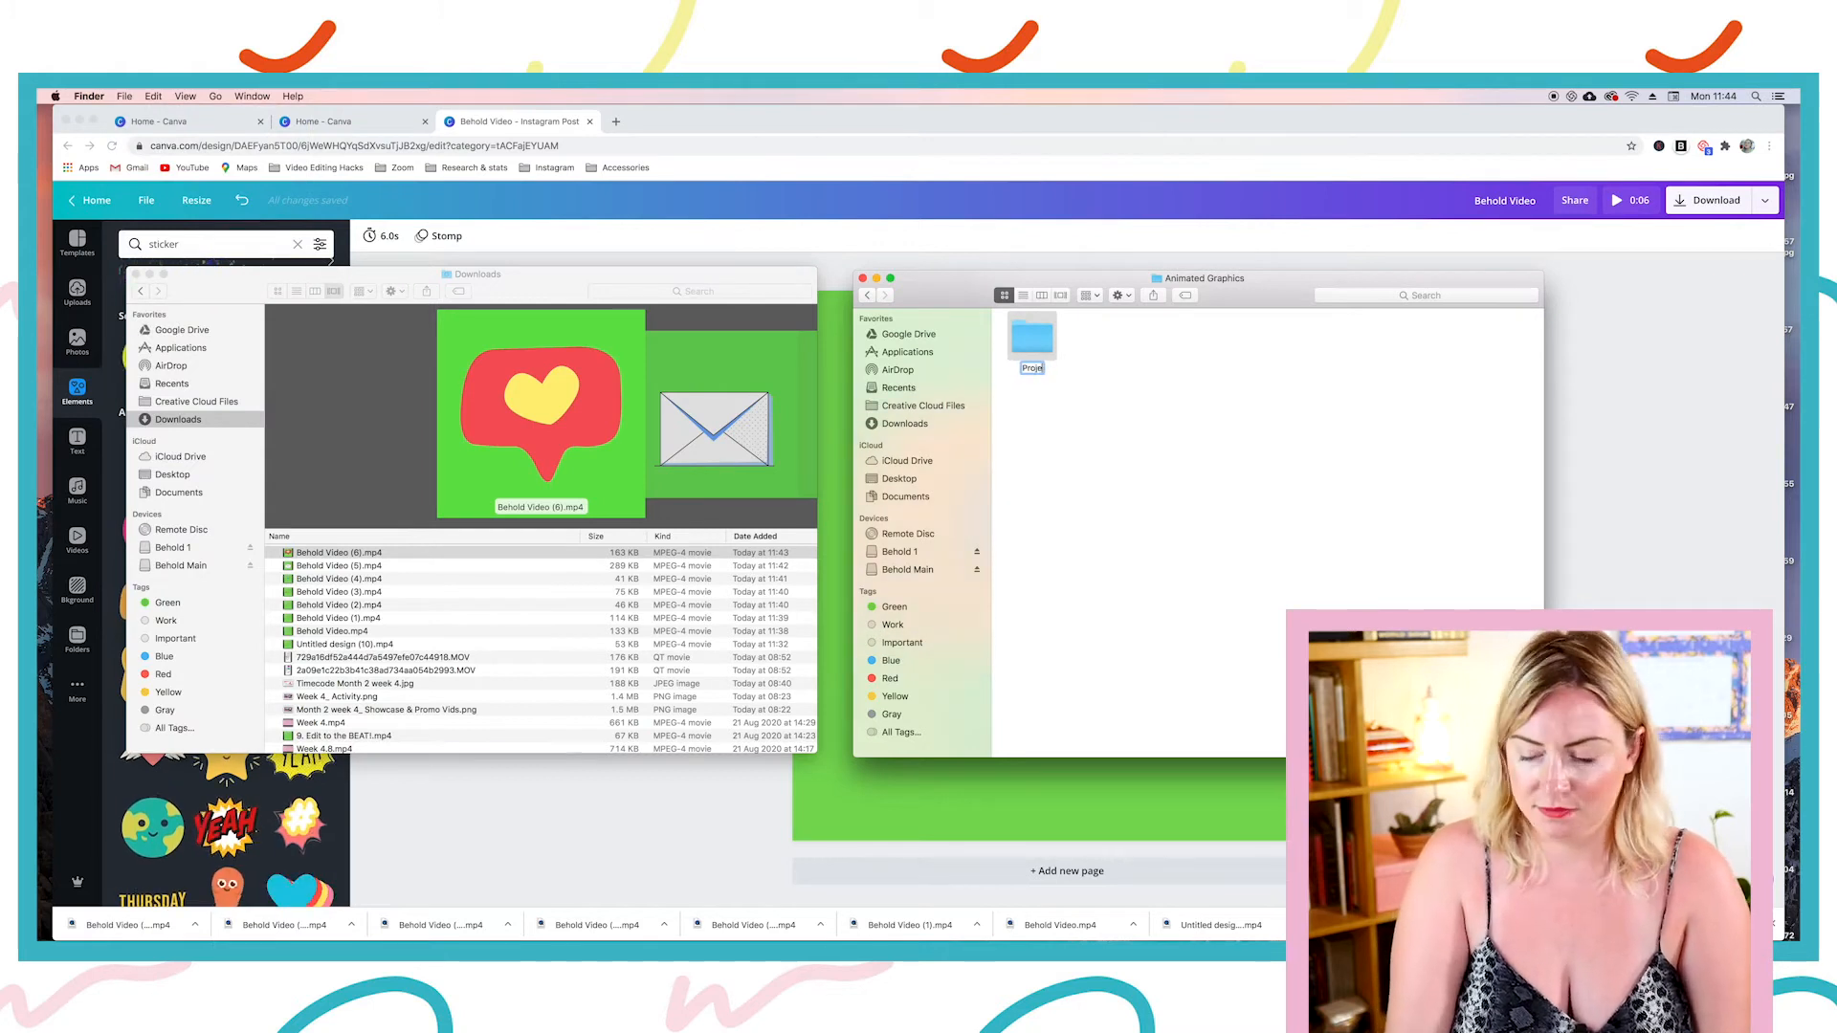
{"action": "type", "text": "ct"}
{"action": "key", "text": "Return"}
{"action": "left_click", "coordinate": [1237, 422]}
Step: Create a second subfolder named Footage beside the Project folder
{"action": "left_click", "coordinate": [124, 96]}
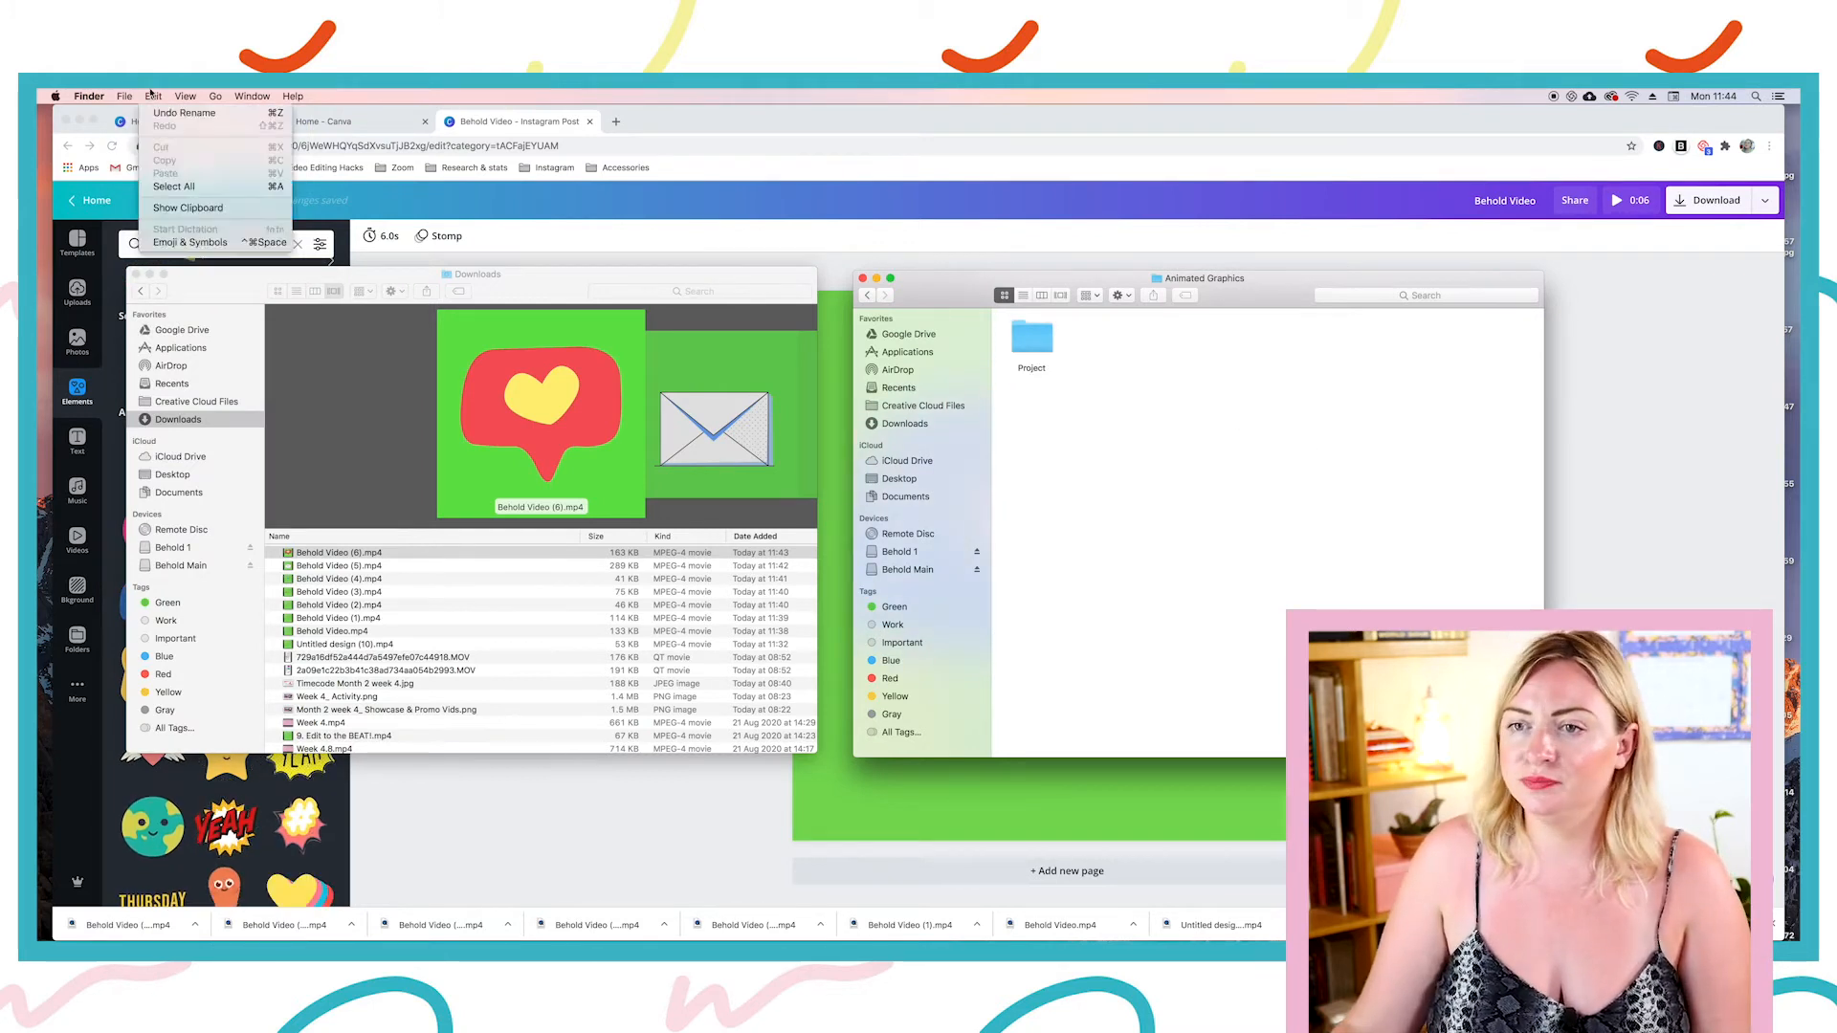
{"action": "left_click", "coordinate": [162, 128]}
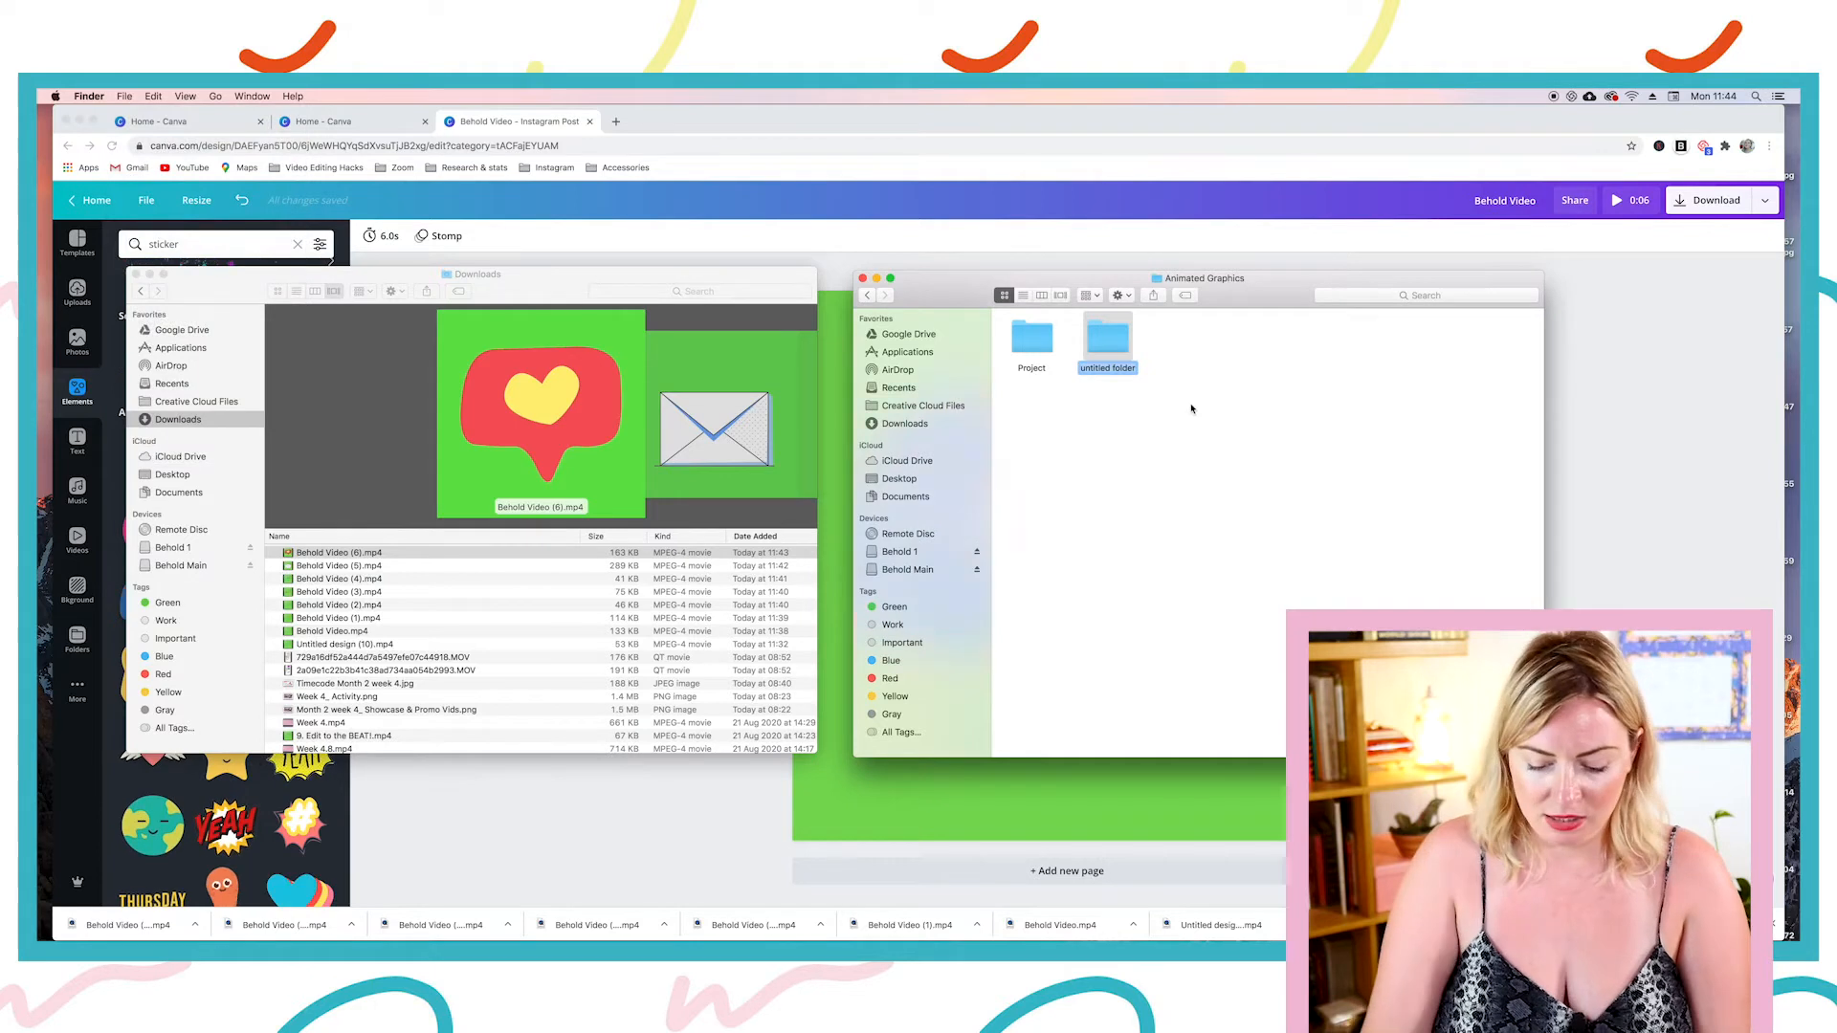
{"action": "type", "text": "Footage"}
{"action": "left_click", "coordinate": [1193, 491]}
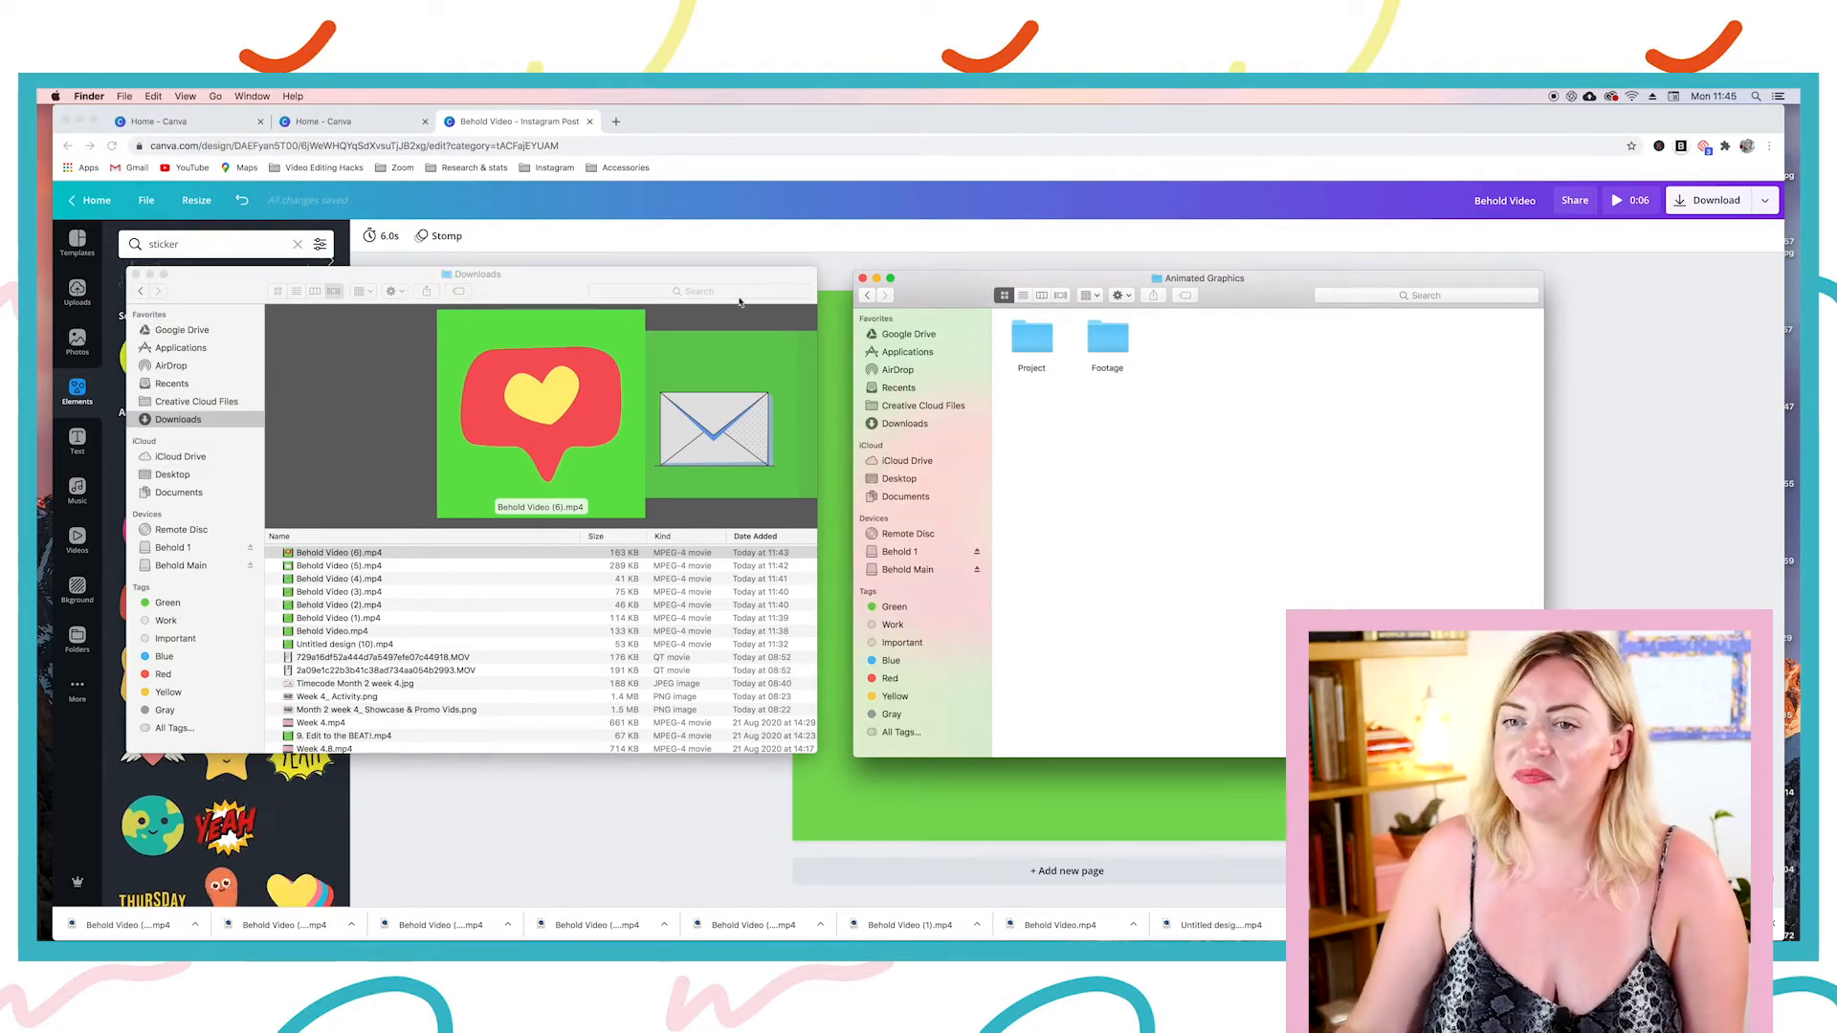
Step: Create a third subfolder named Graphics in the Animated Graphics folder
{"action": "left_click", "coordinate": [124, 96]}
{"action": "left_click", "coordinate": [163, 127]}
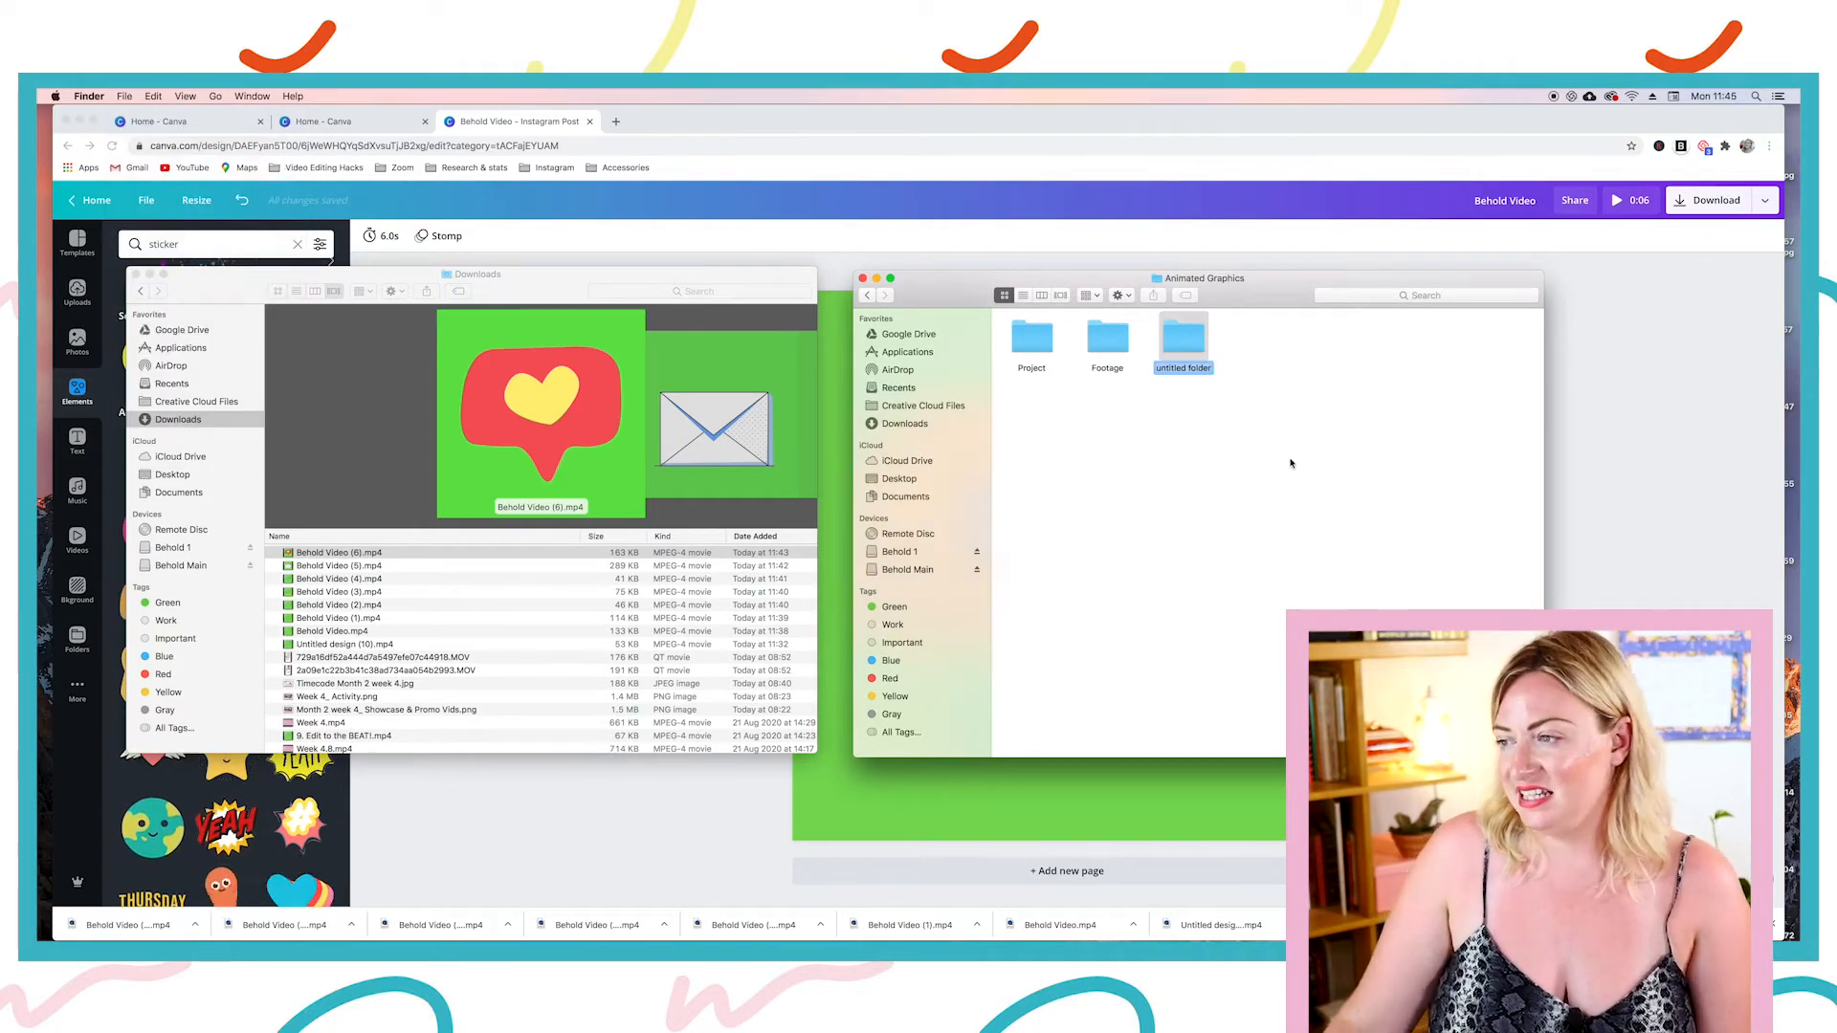
{"action": "type", "text": "Graphics"}
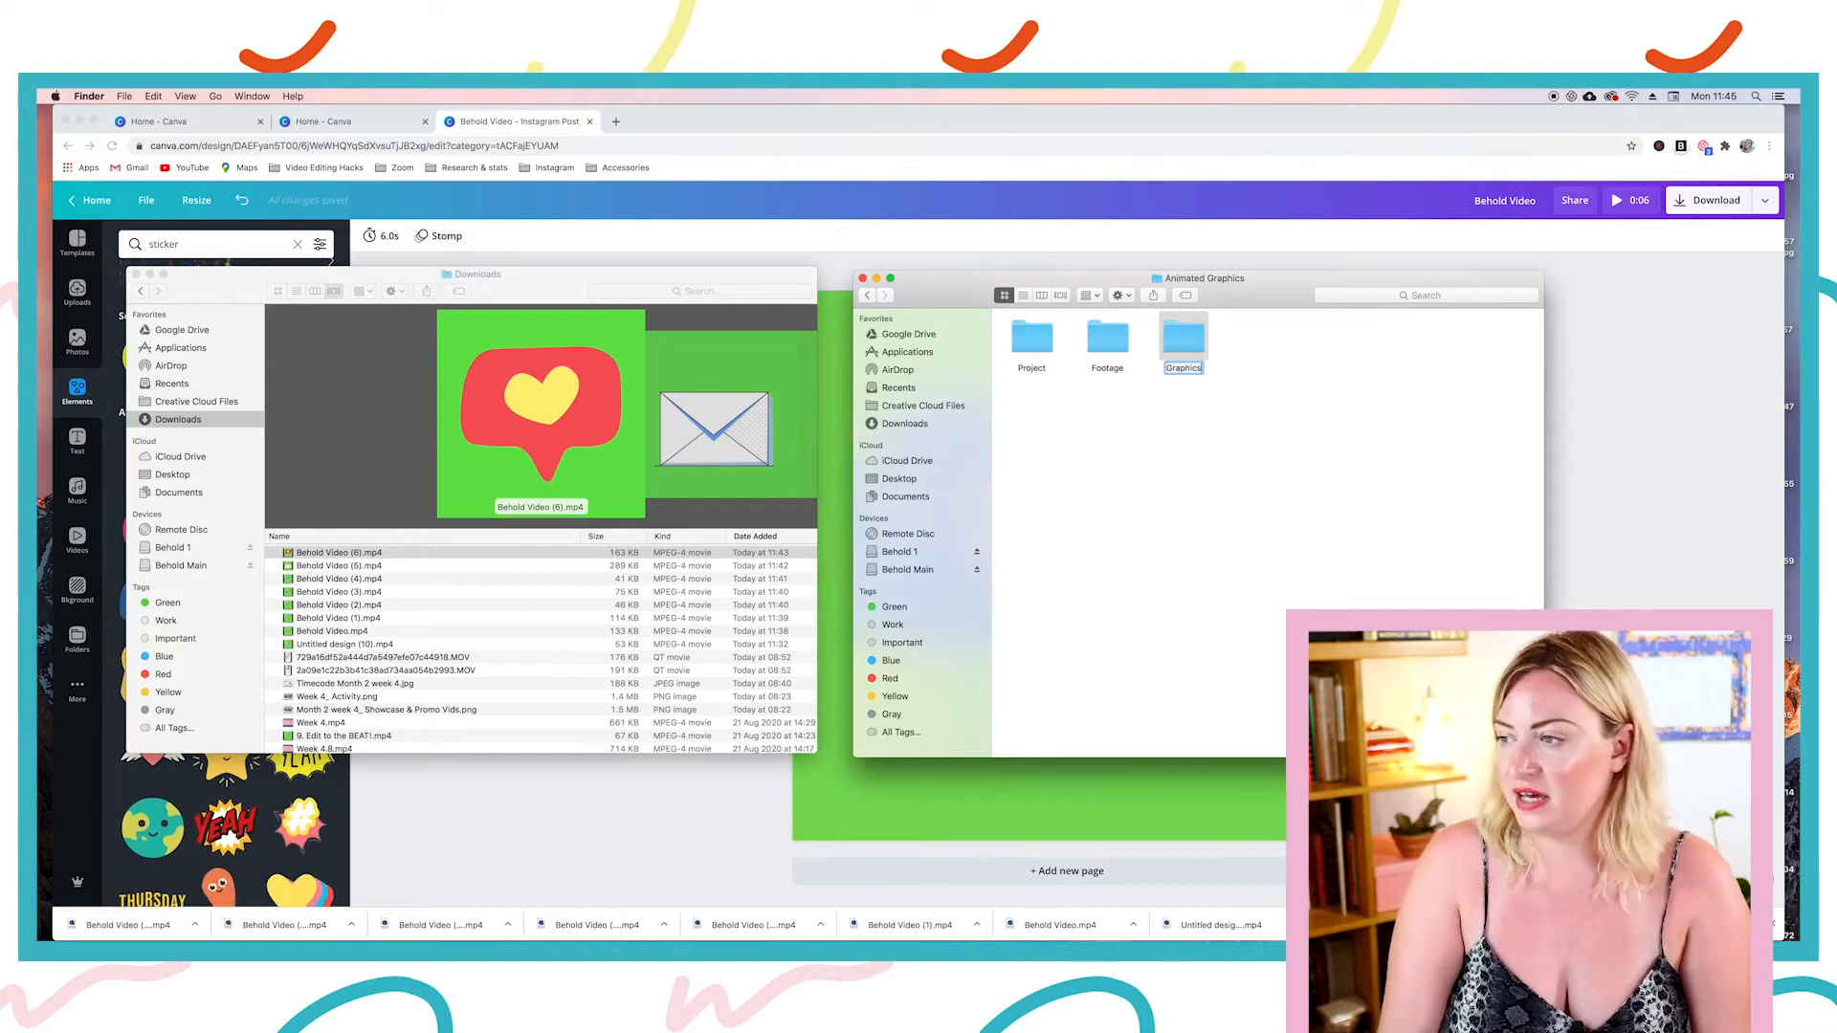
{"action": "left_click", "coordinate": [1264, 493]}
Step: Copy all the Behold Video MP4s and Untitled design (10).mp4 from Downloads into the Graphics folder, shown as a list
{"action": "double_click", "coordinate": [1182, 340]}
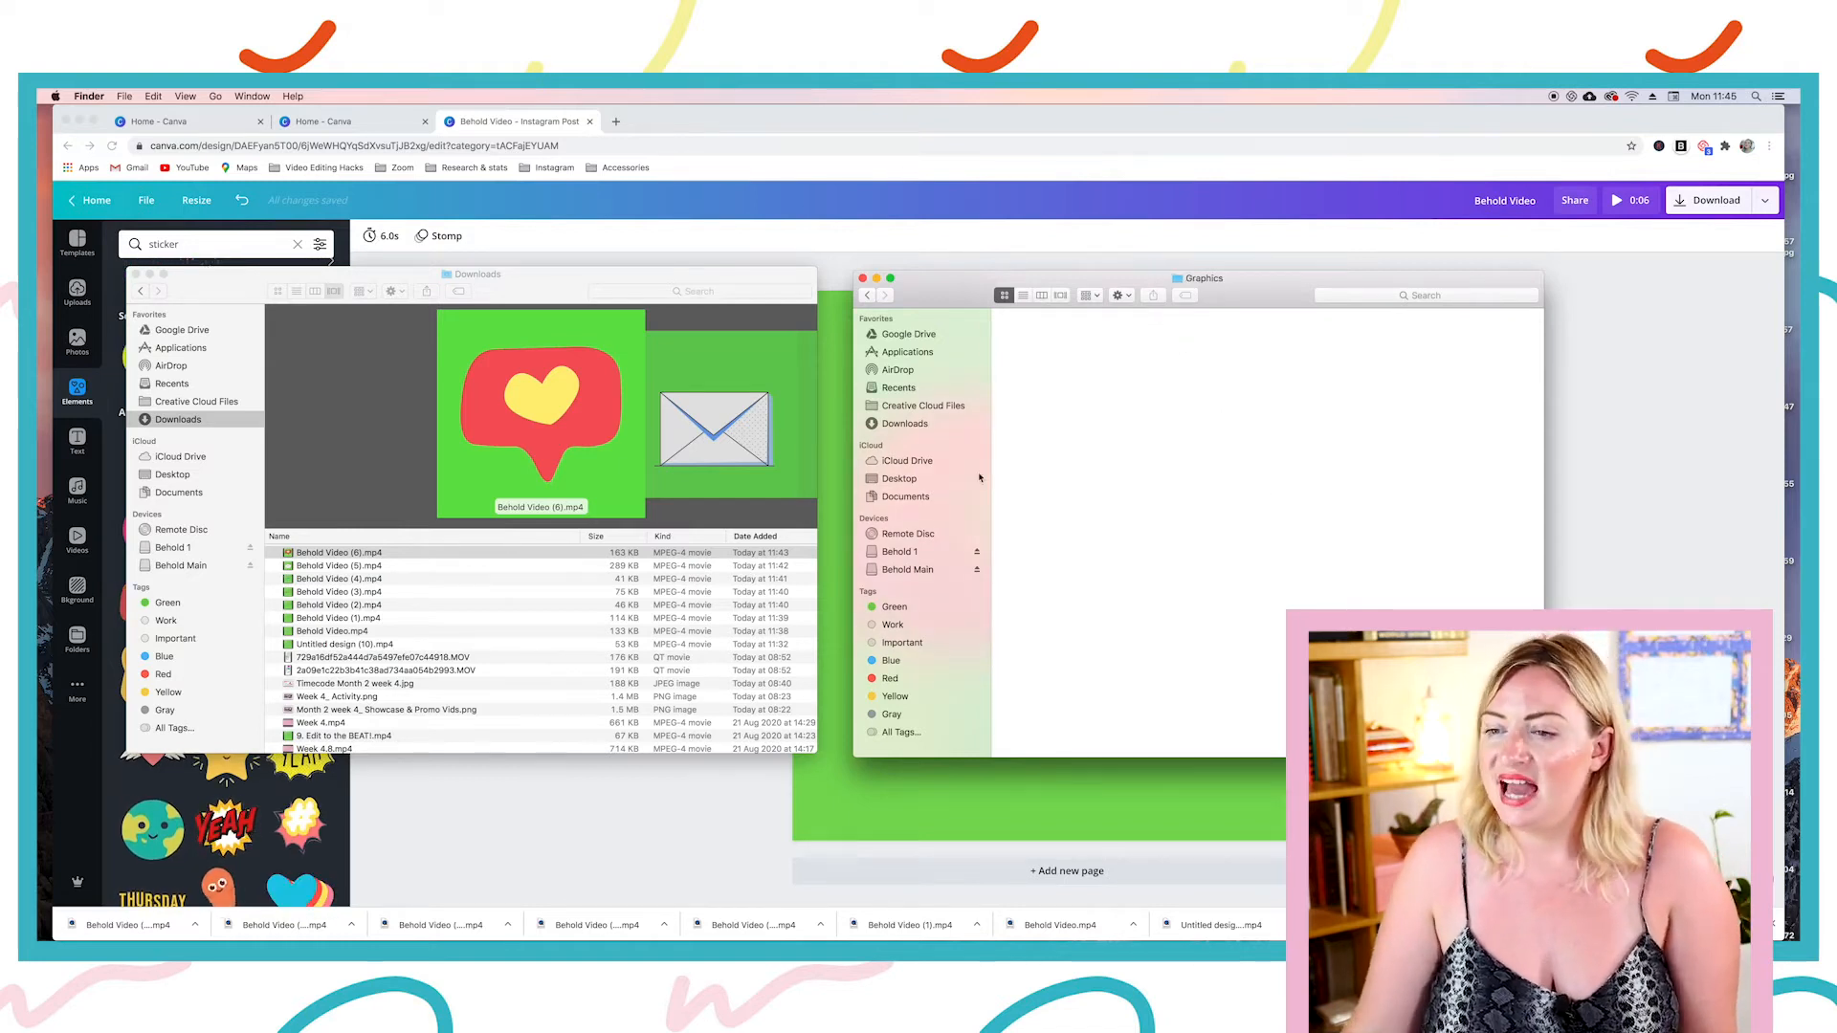
{"action": "left_click", "coordinate": [344, 624]}
{"action": "left_click", "coordinate": [340, 634]}
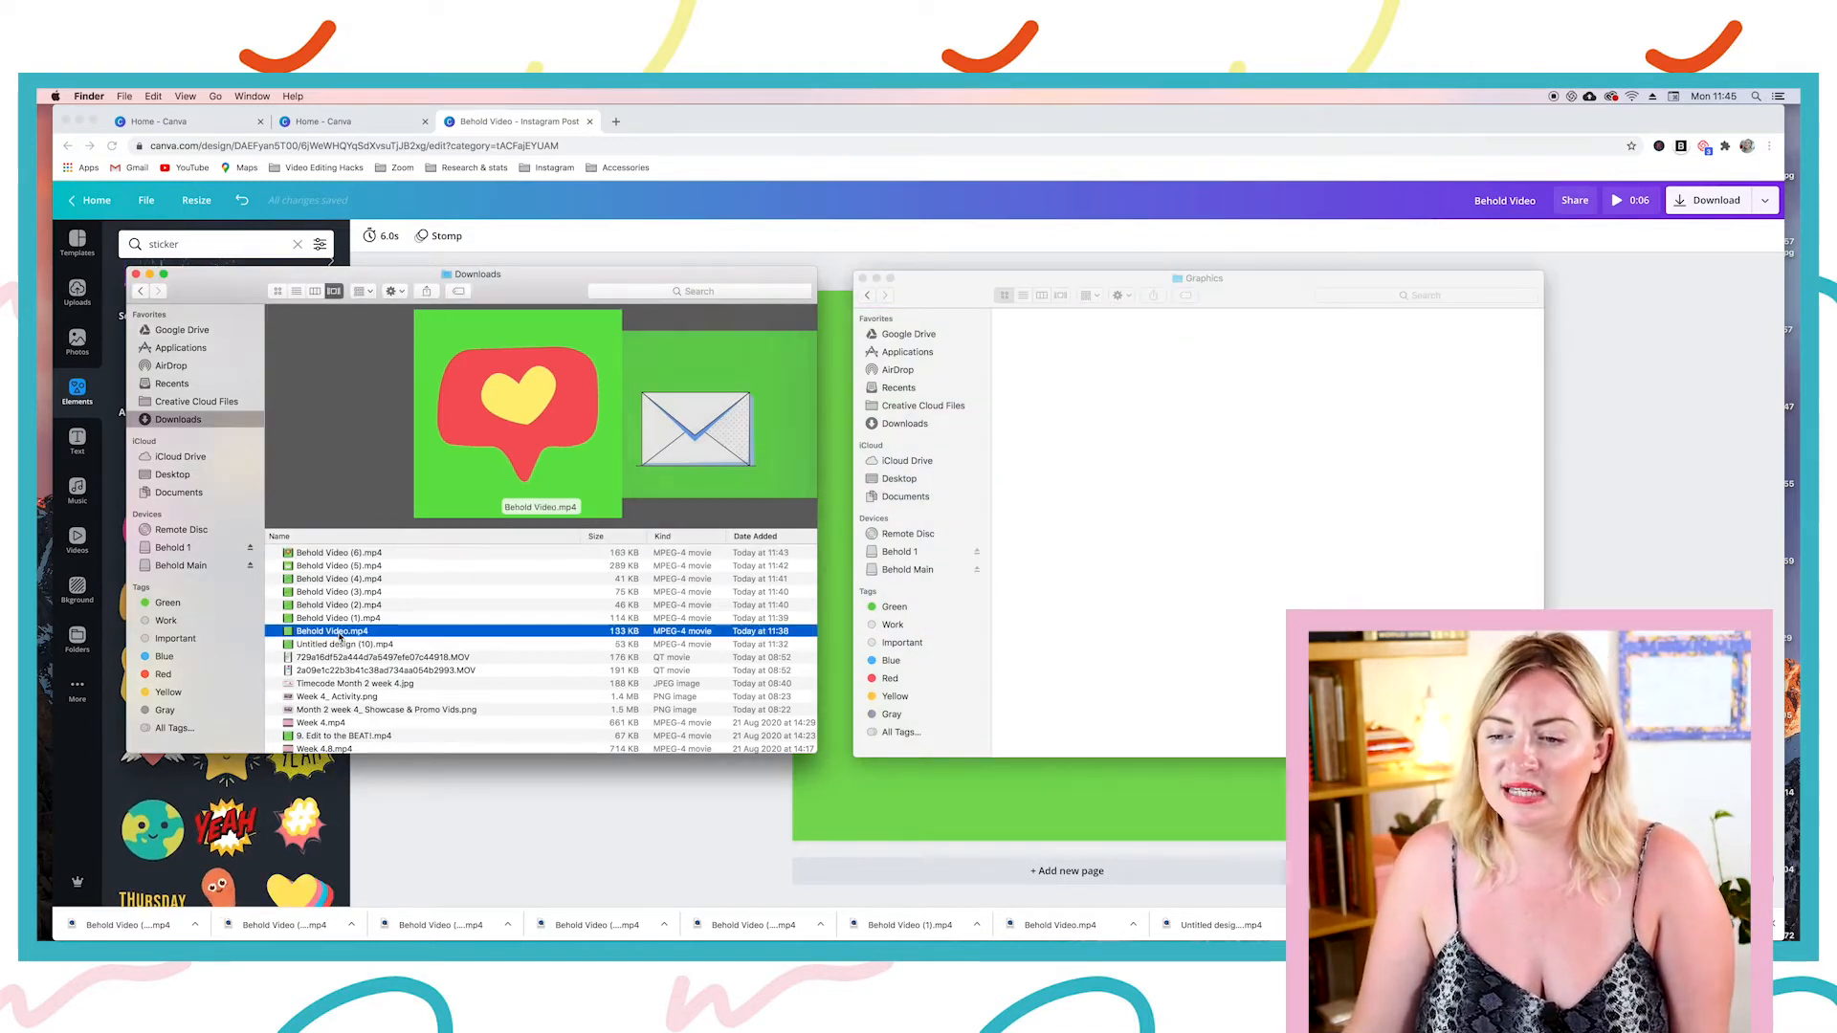
{"action": "left_click", "coordinate": [336, 638]}
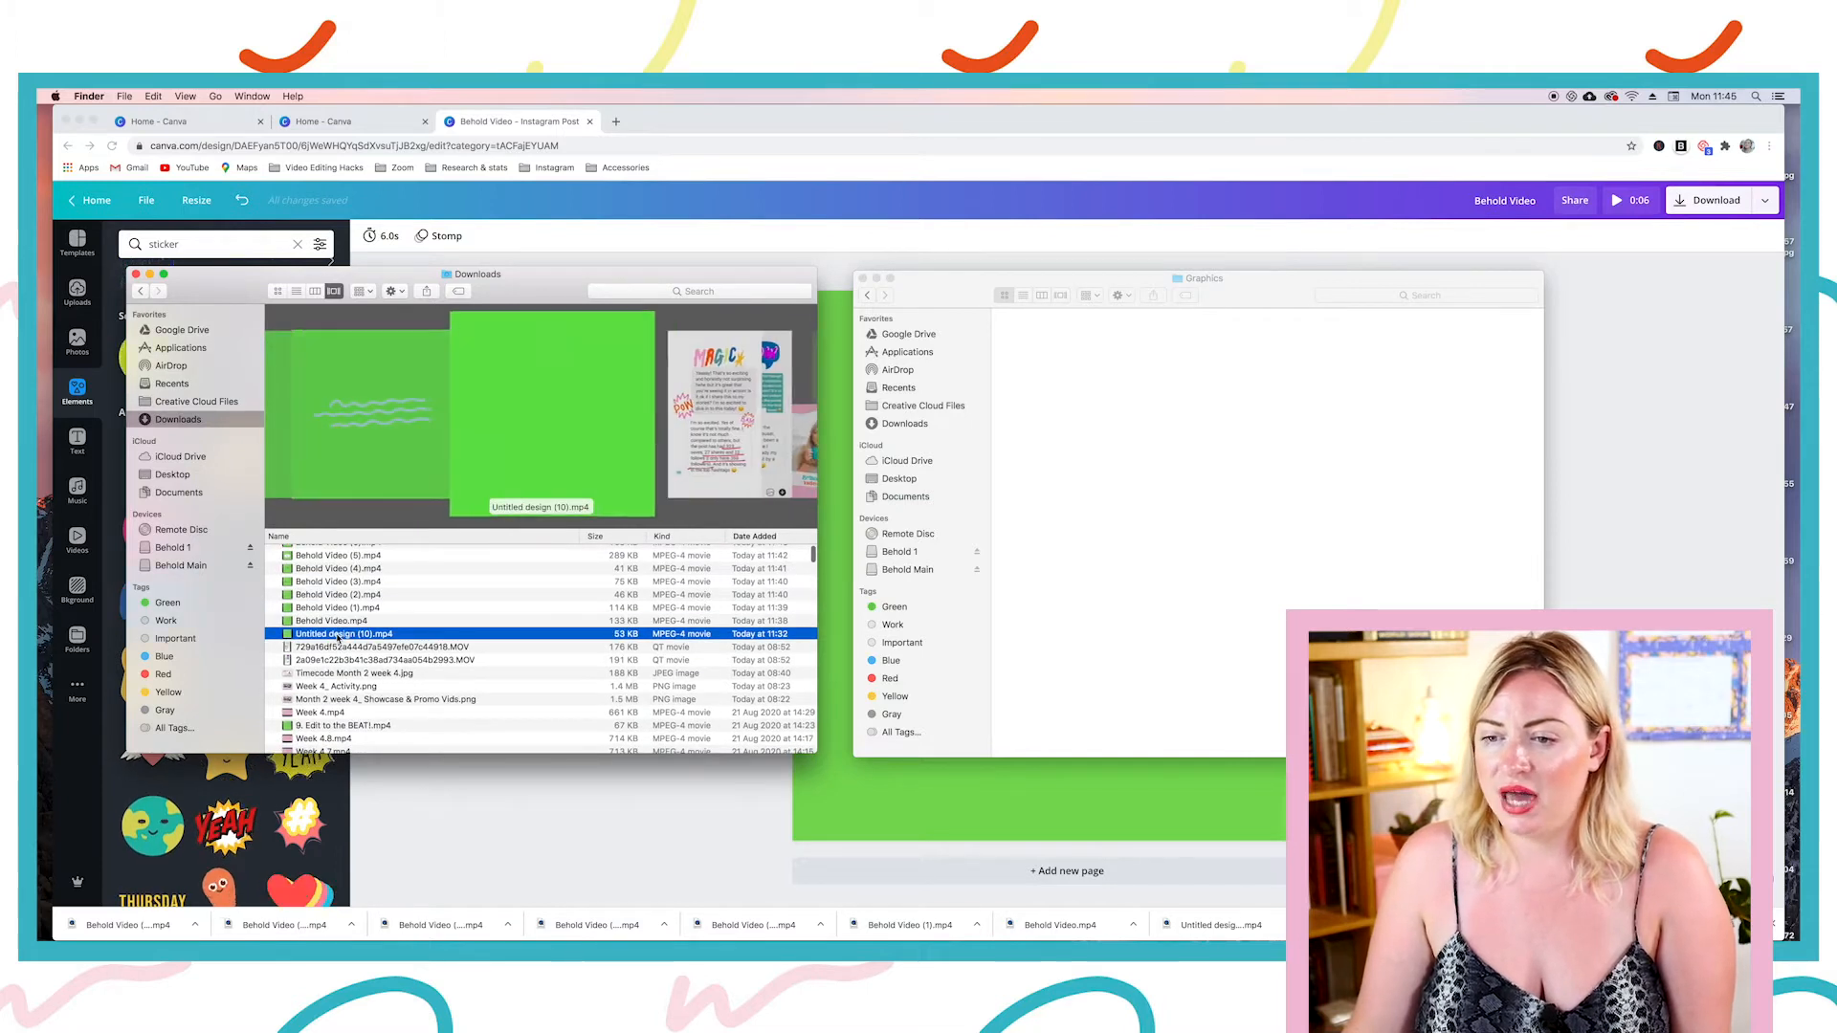
{"action": "scroll", "coordinate": [317, 574], "scroll_direction": "up", "scroll_amount": 1}
{"action": "left_click", "coordinate": [317, 555], "text": "shift"}
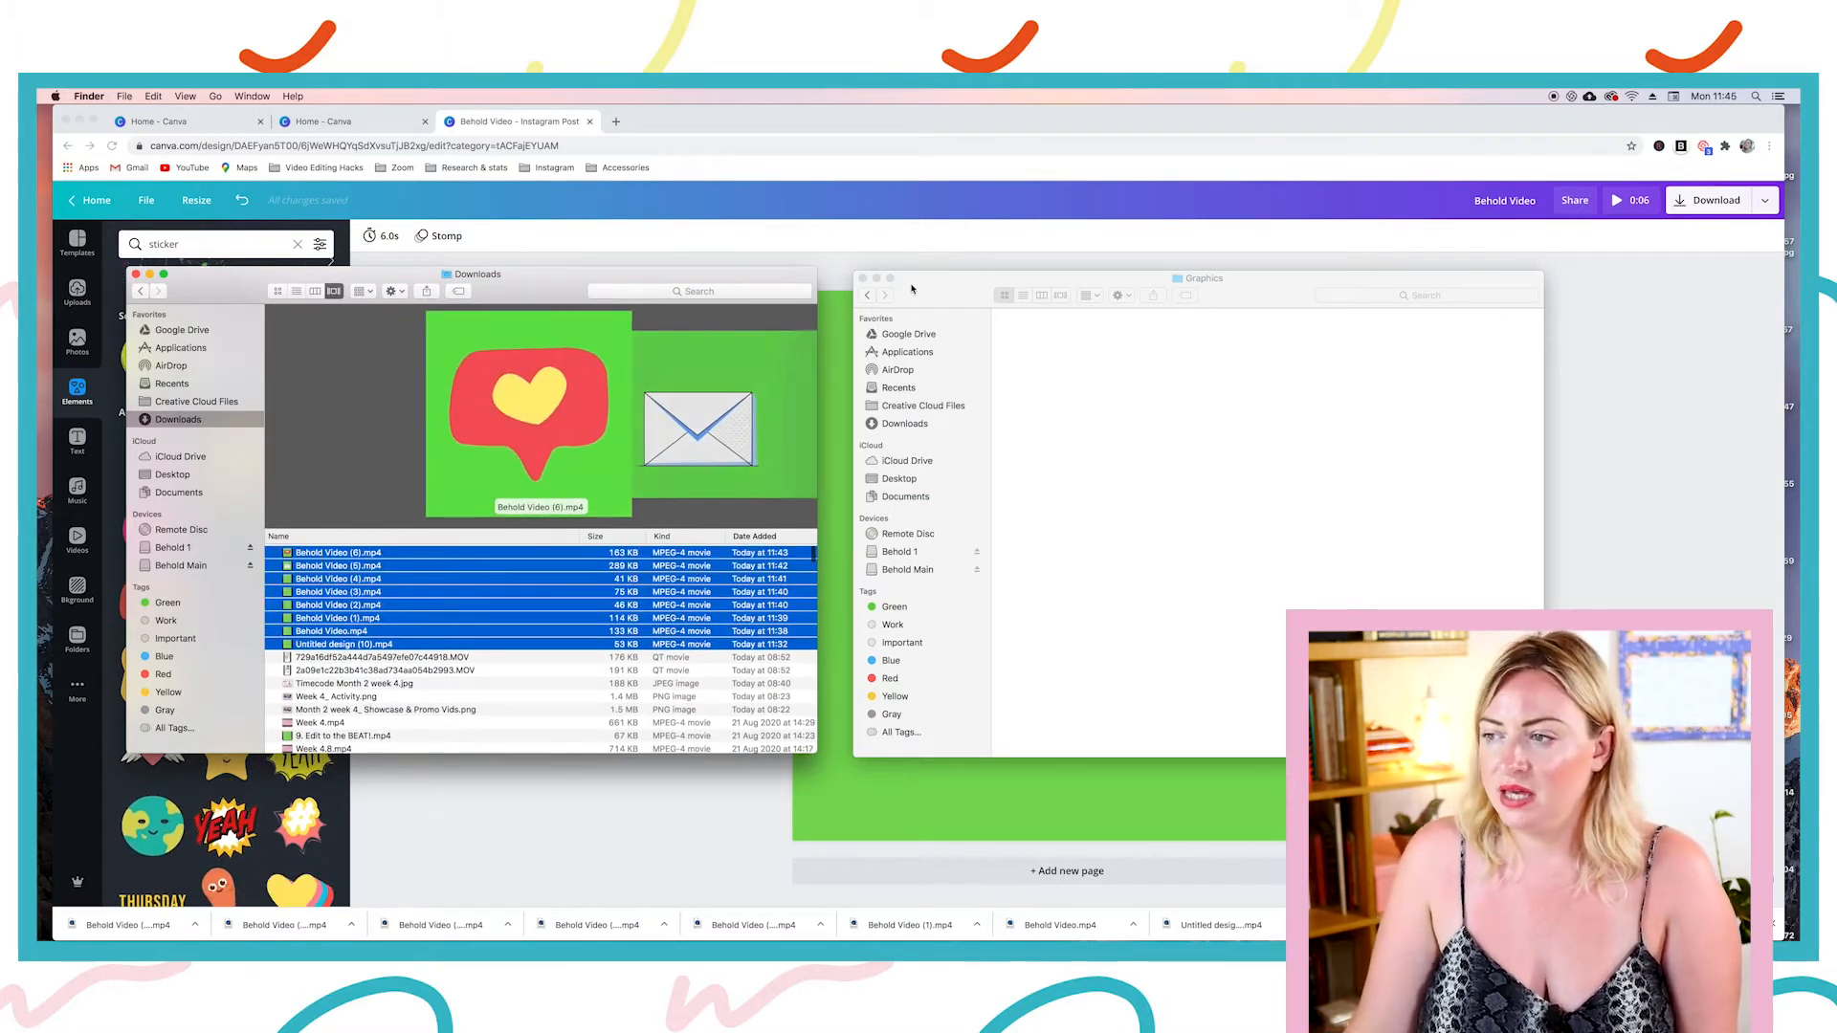
{"action": "left_click", "coordinate": [1023, 296]}
{"action": "left_click_drag", "start_coordinate": [337, 598], "coordinate": [1036, 384]}
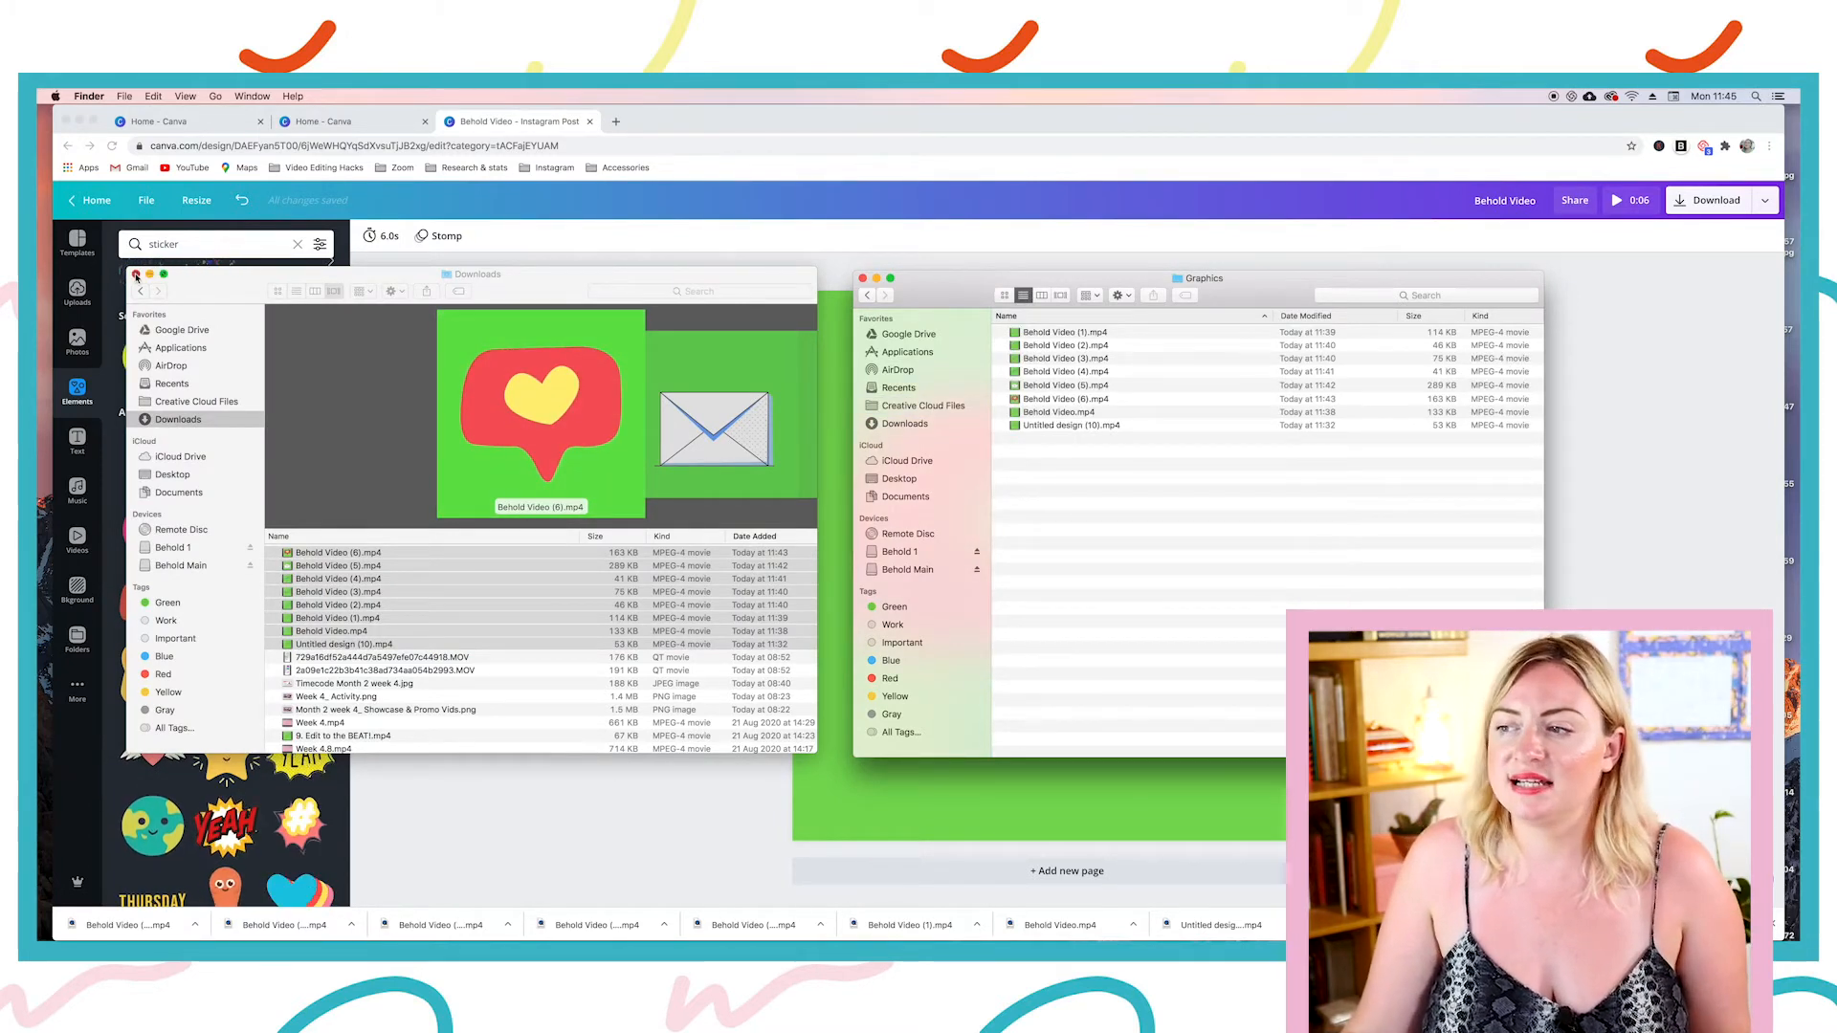
Step: Close the Downloads window and return to the Animated Graphics folder, selecting its Project subfolder
{"action": "left_click", "coordinate": [136, 274]}
{"action": "left_click", "coordinate": [867, 295]}
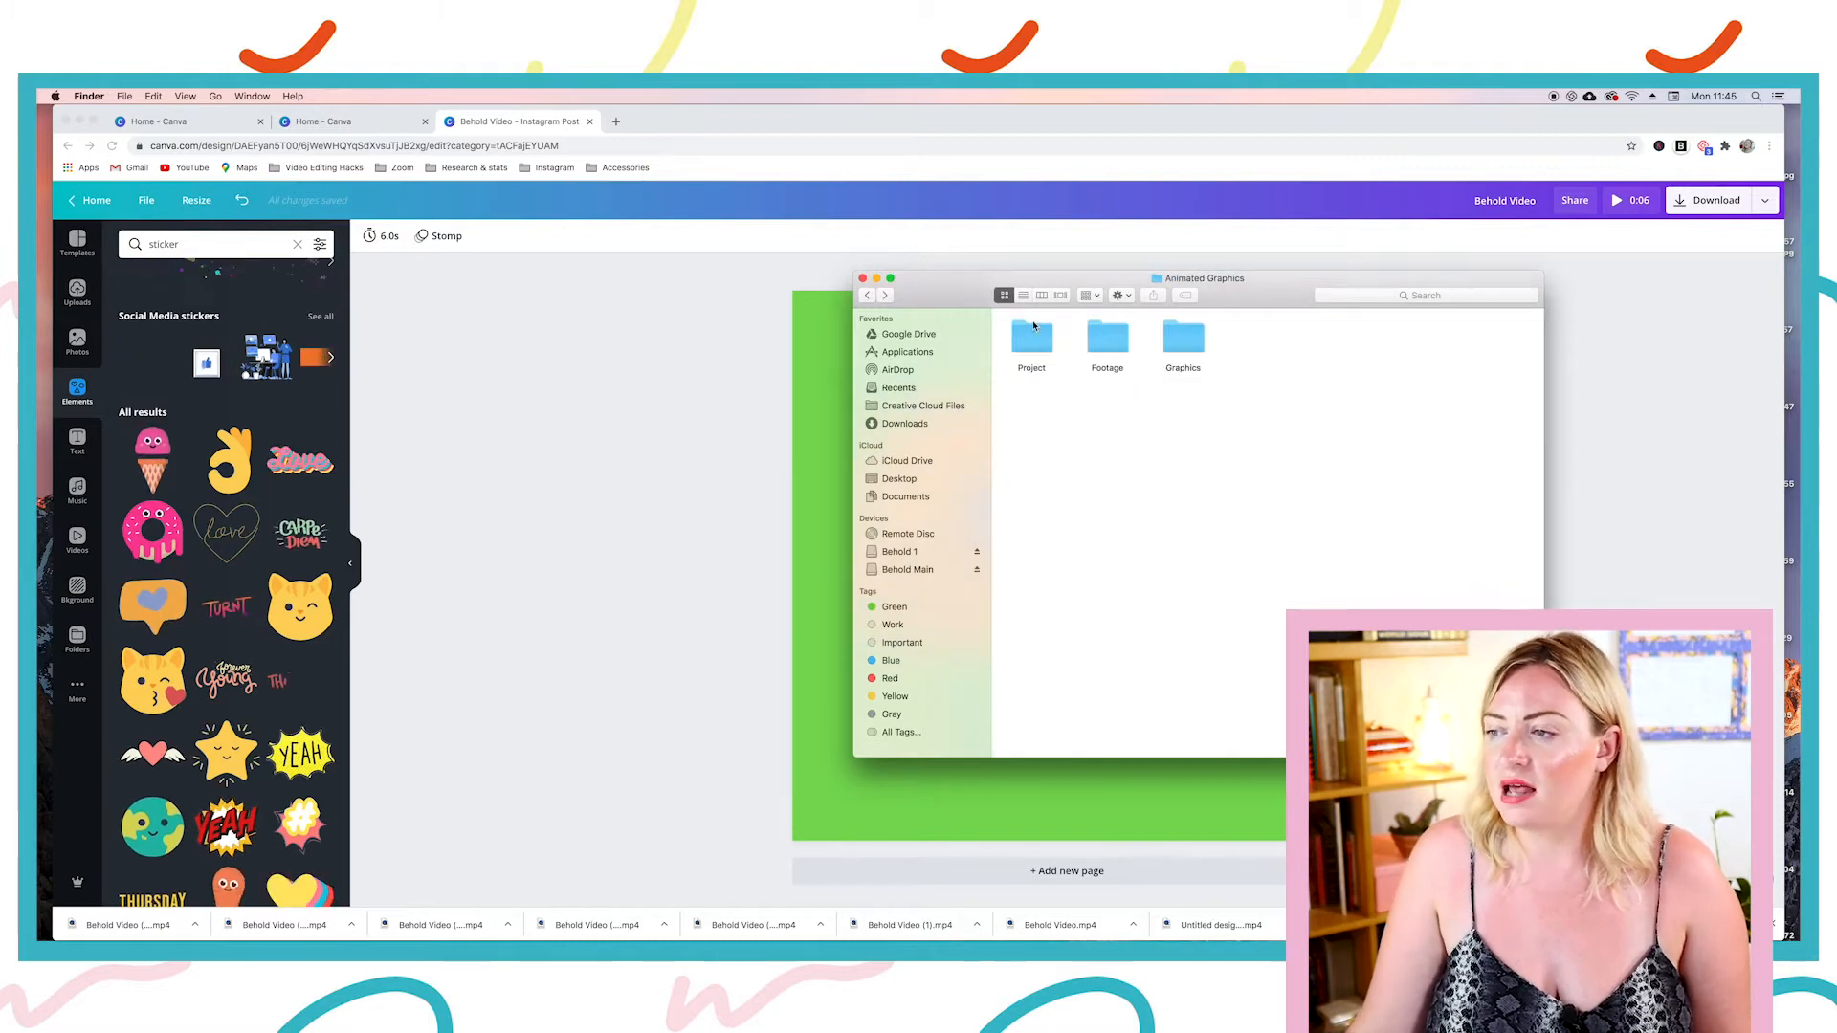
{"action": "left_click", "coordinate": [1034, 330]}
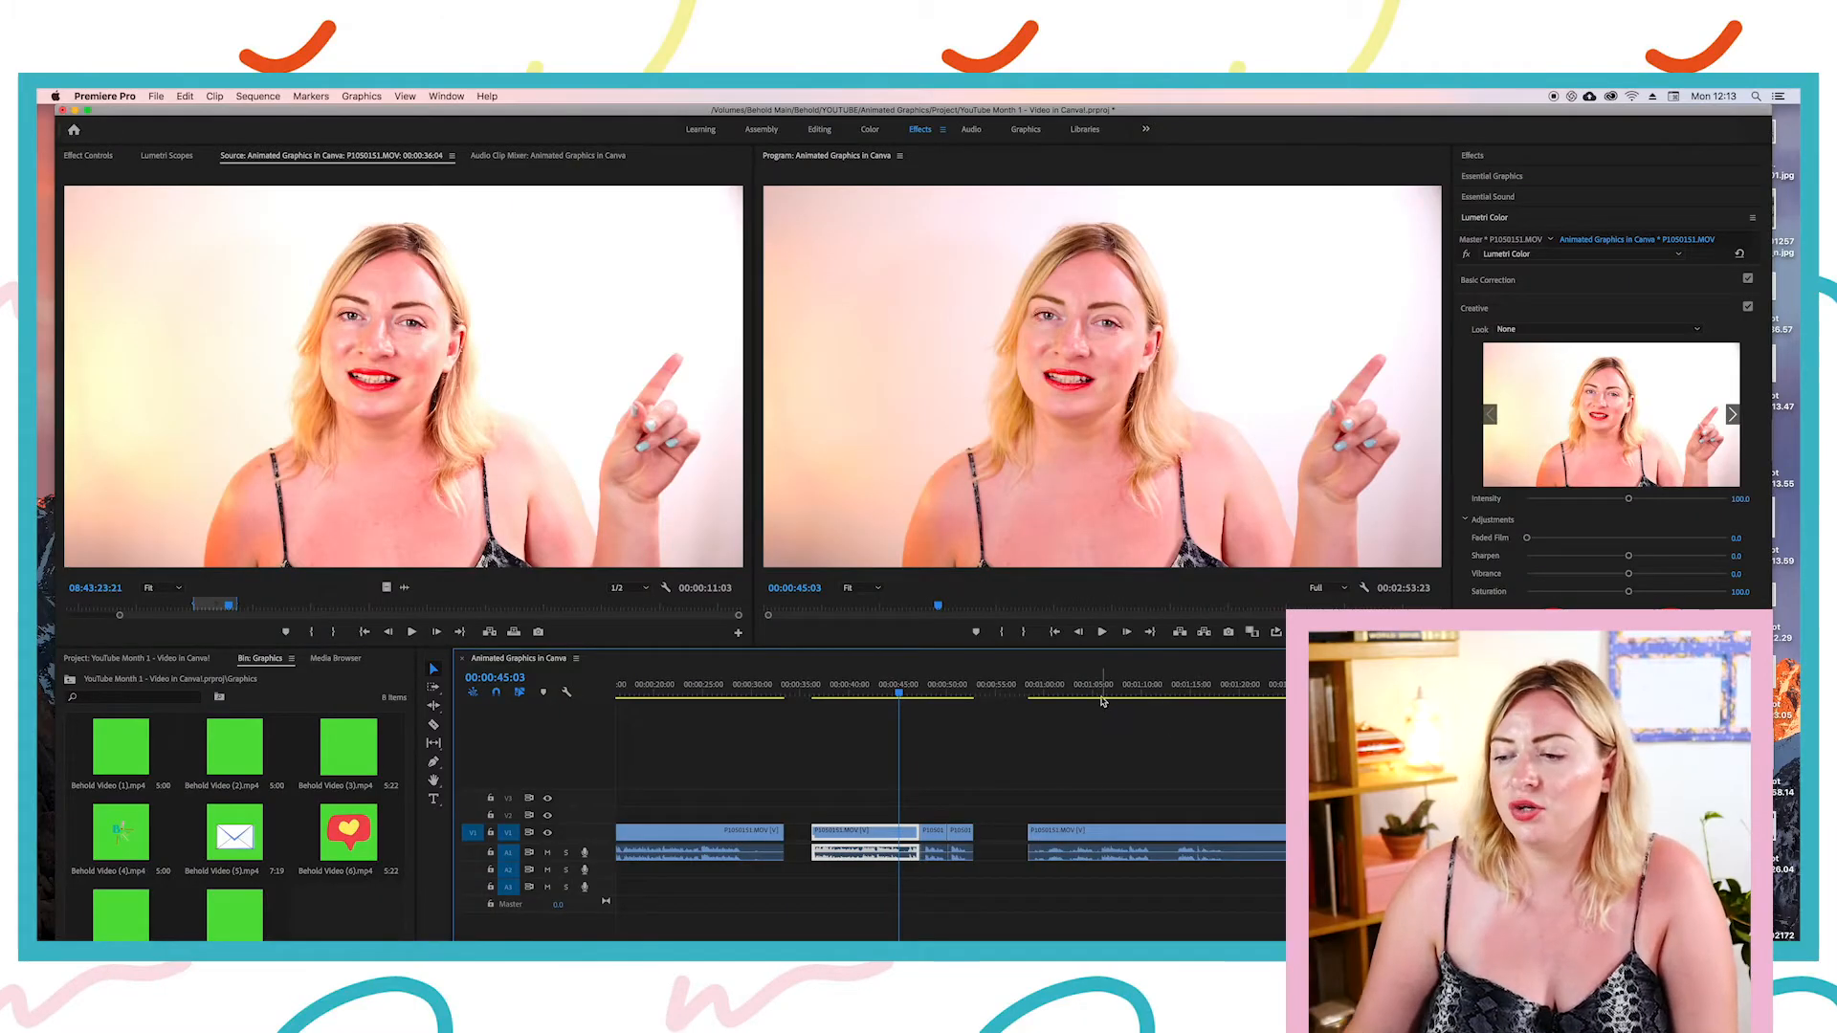
Step: In the Premiere Pro project, look through the Footage bin and return to the Graphics bin
{"action": "left_click", "coordinate": [70, 679]}
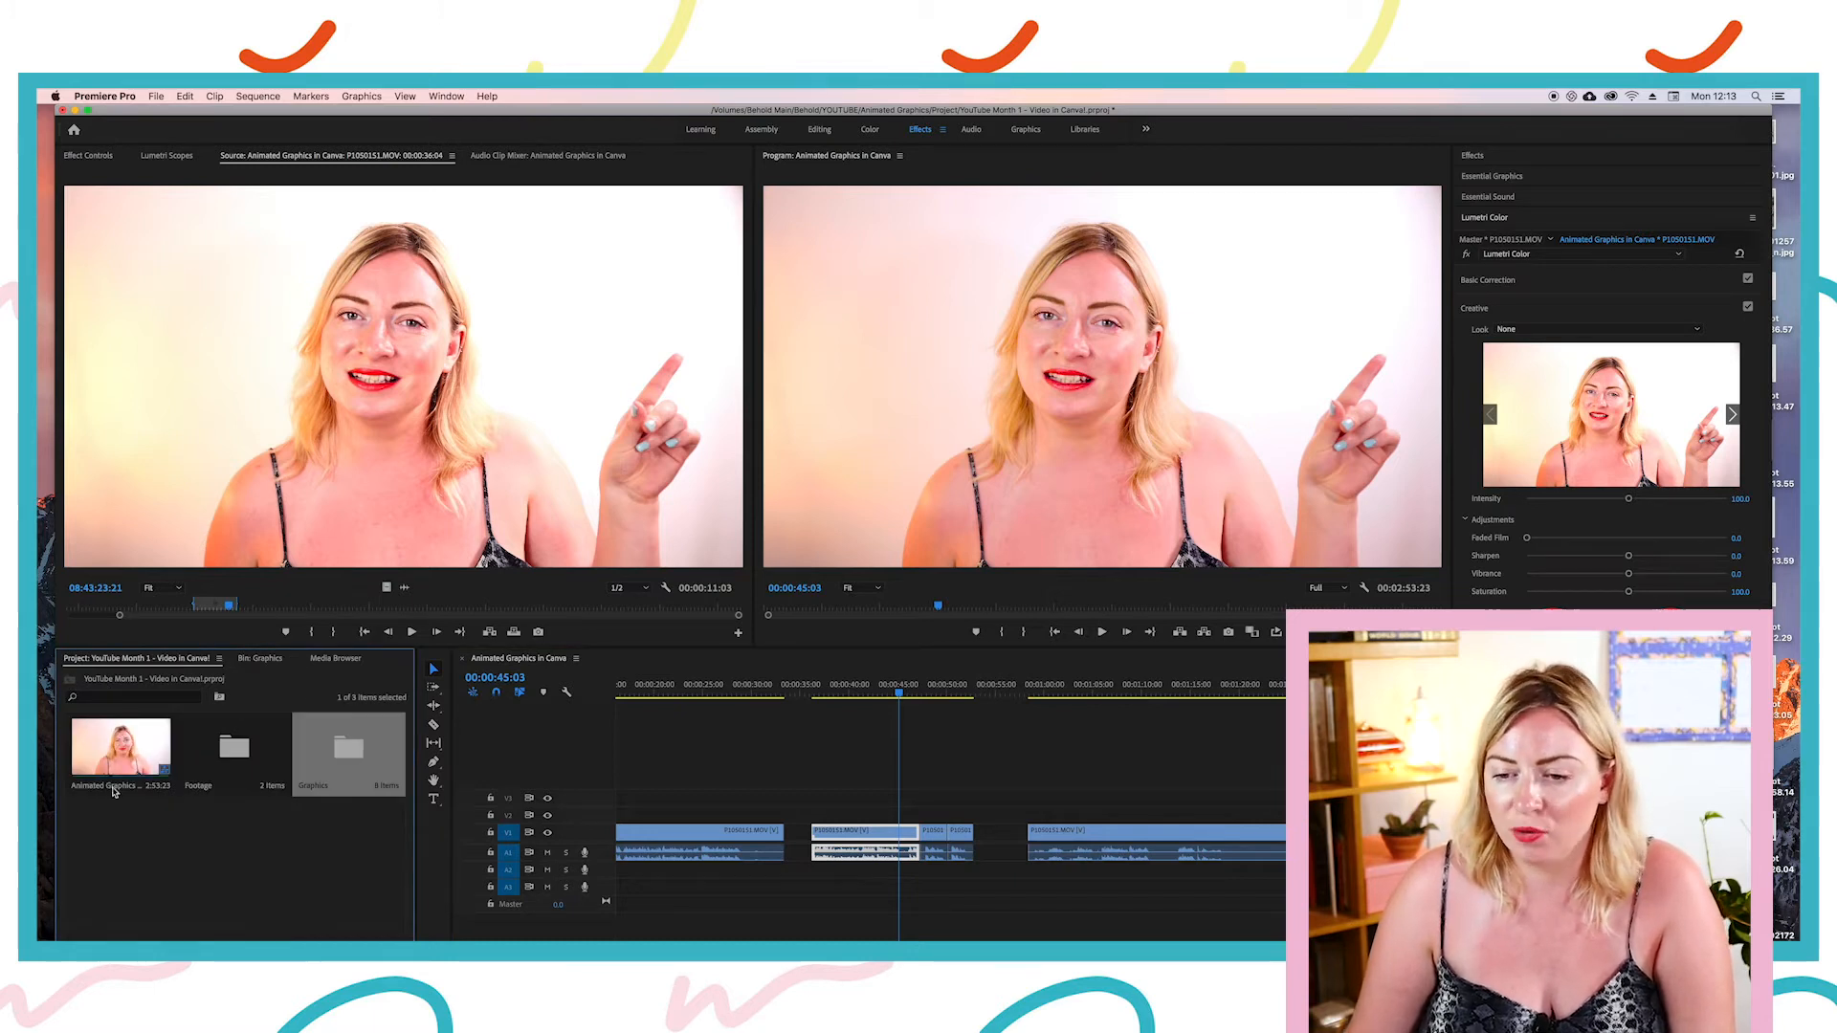
{"action": "double_click", "coordinate": [230, 751]}
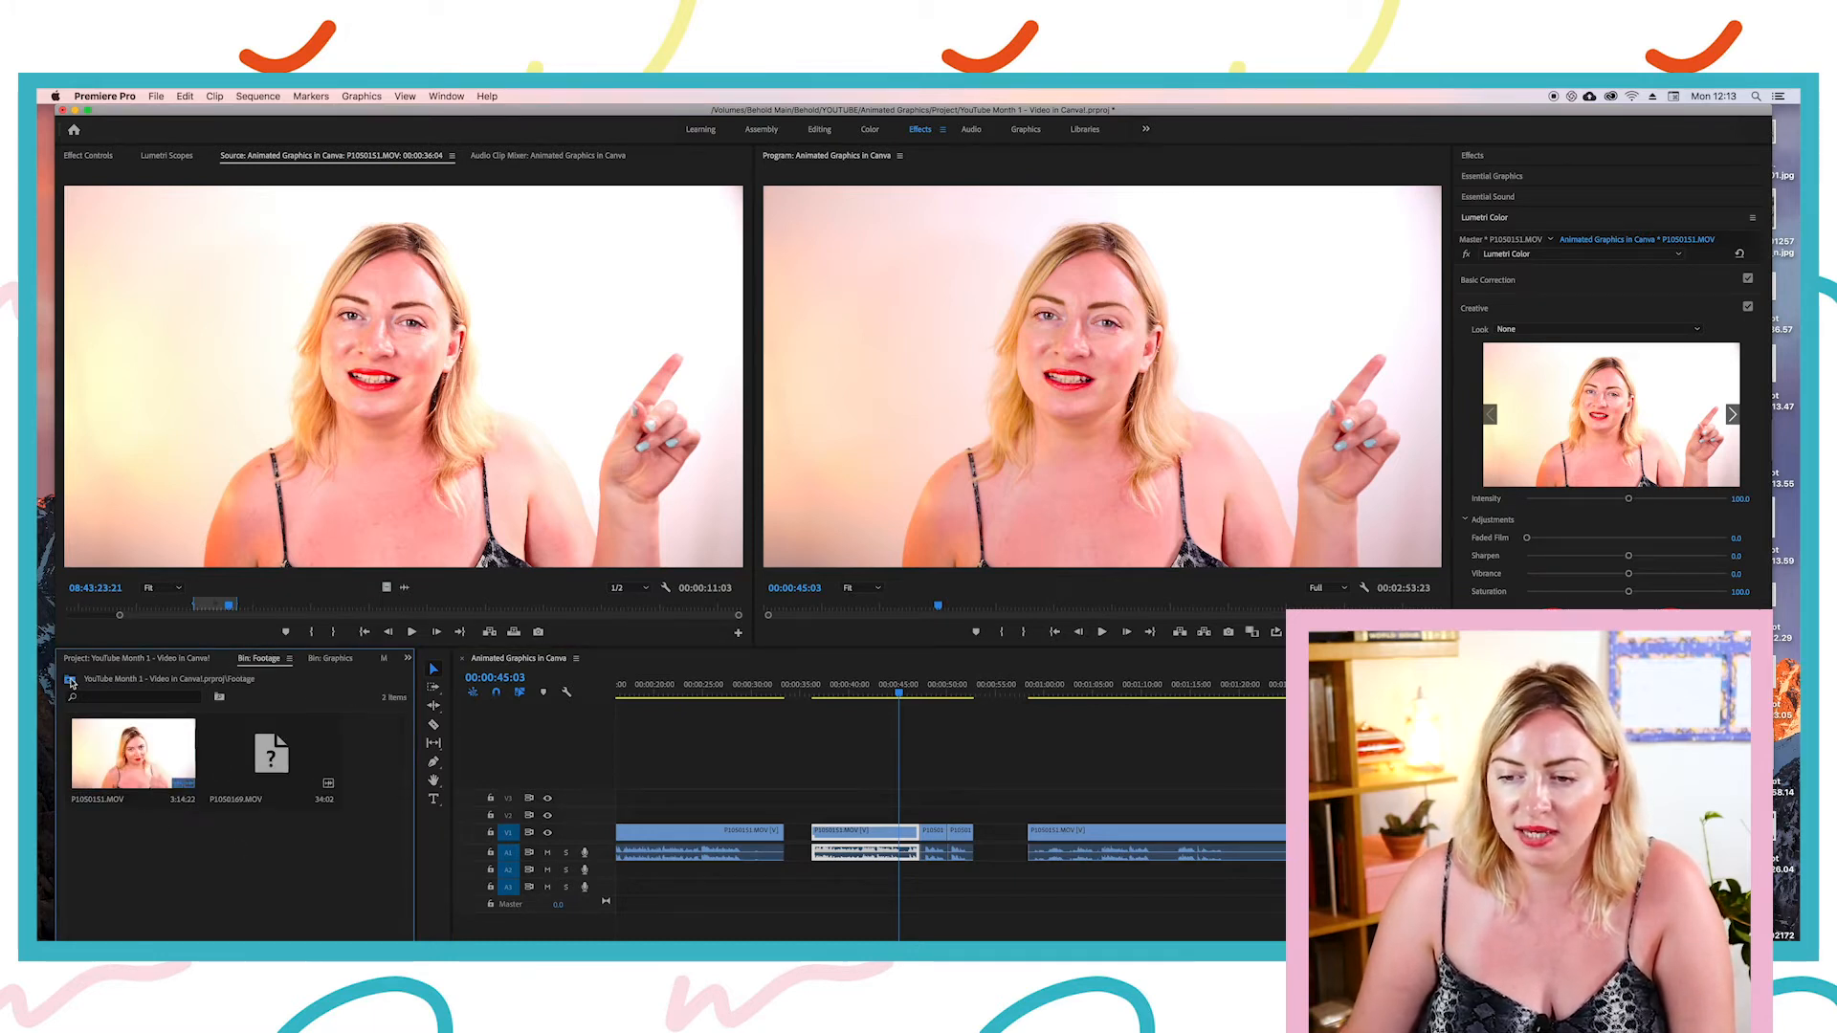
{"action": "left_click", "coordinate": [70, 681]}
{"action": "double_click", "coordinate": [356, 752]}
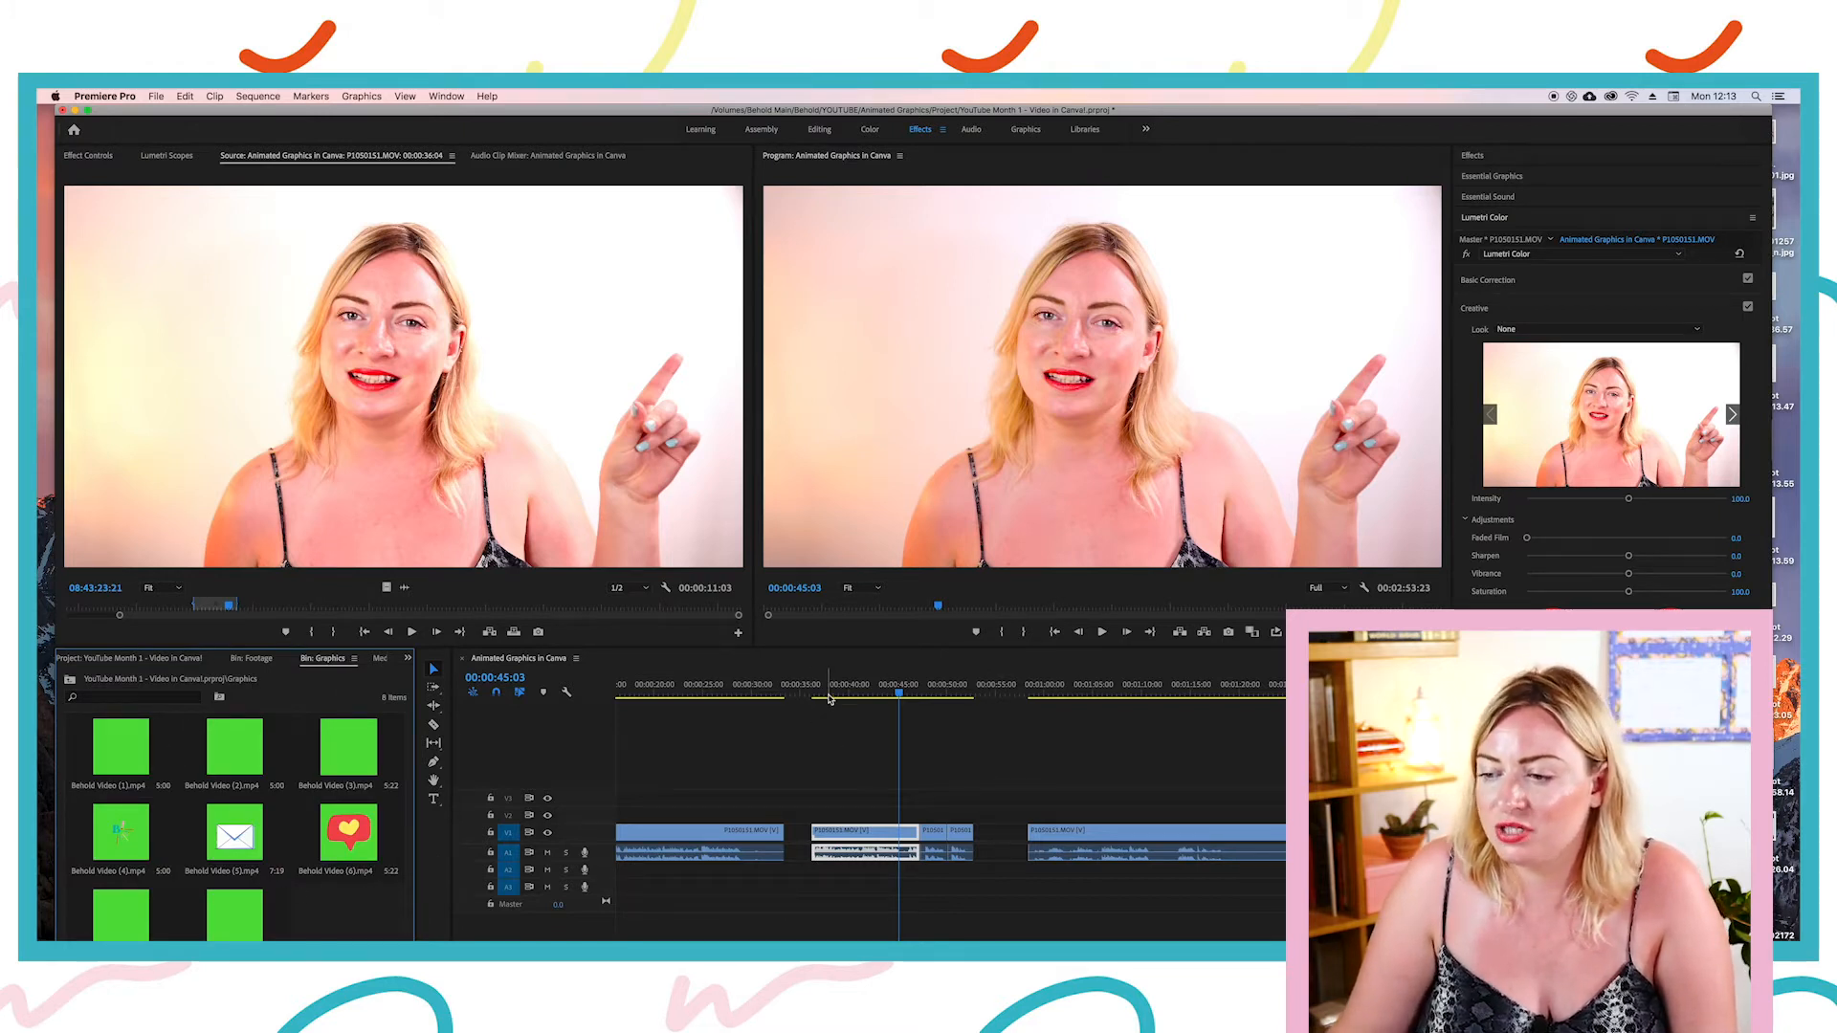
Step: Place Behold Video (4).mp4 on track V2 above the talking clip at around 00:00:44 and preview it there
{"action": "left_click_drag", "start_coordinate": [829, 694], "coordinate": [900, 696]}
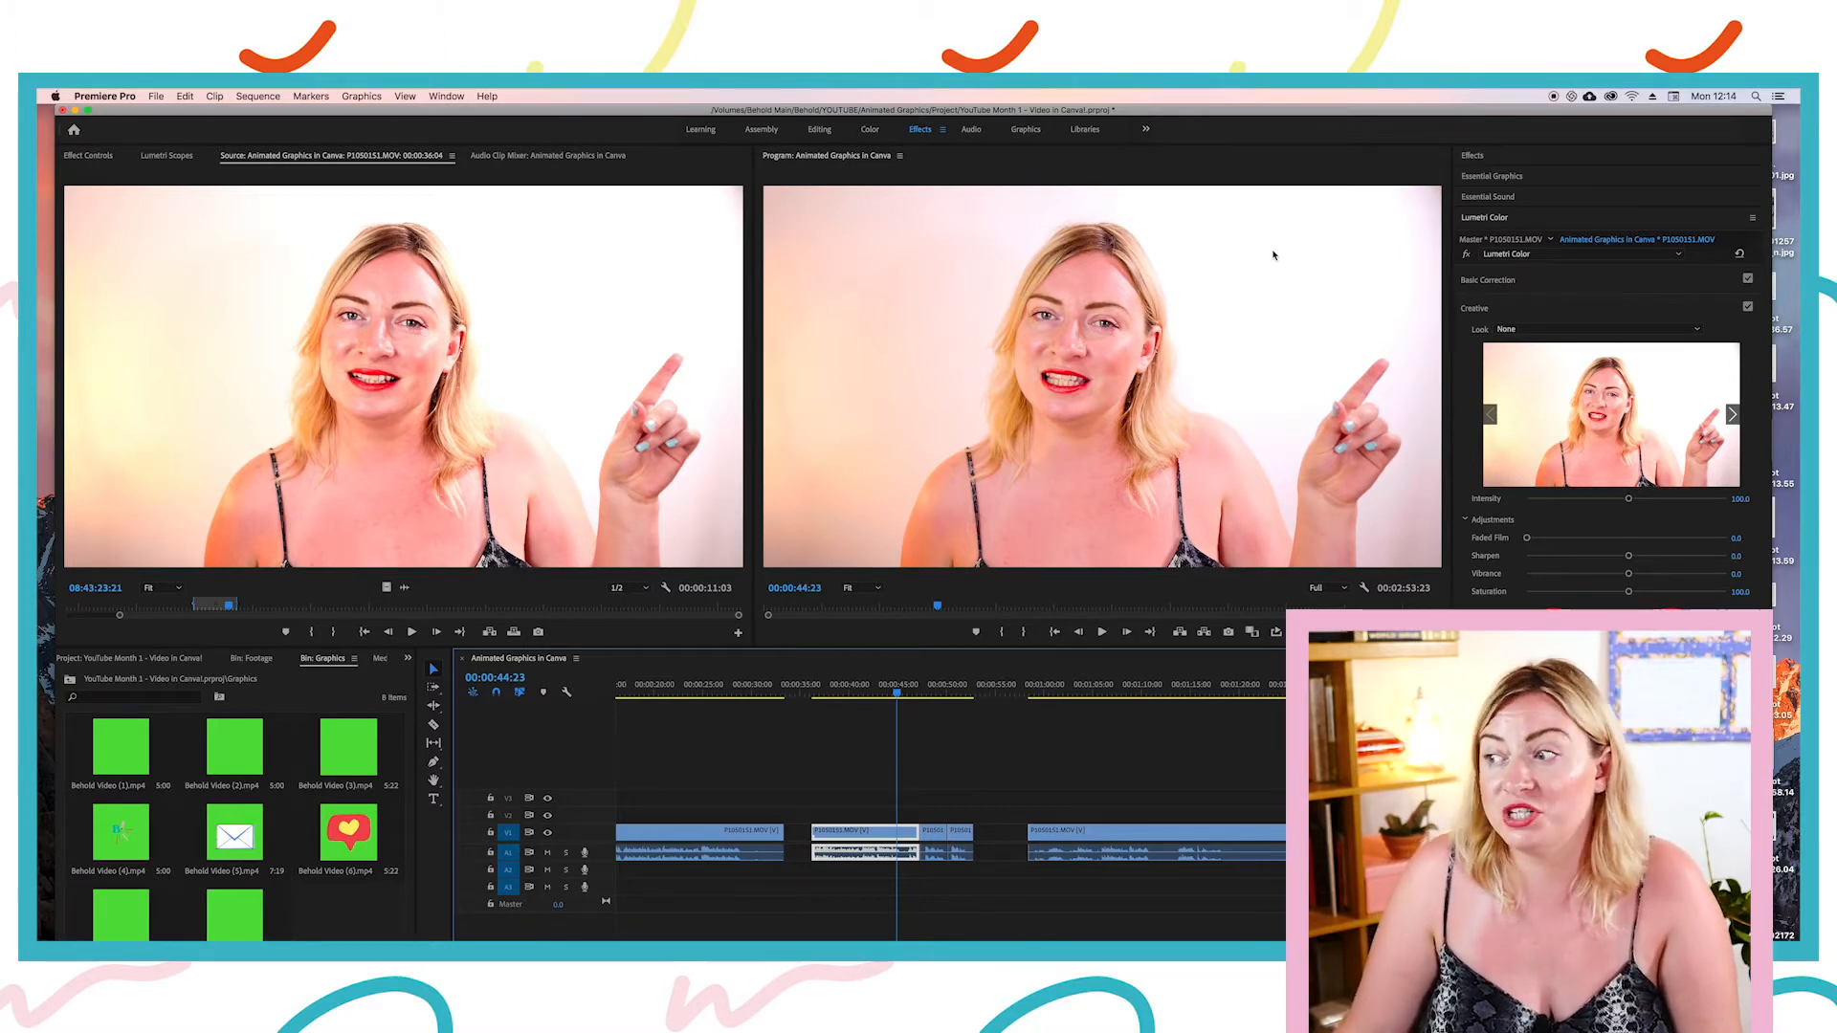
{"action": "left_click", "coordinate": [127, 842]}
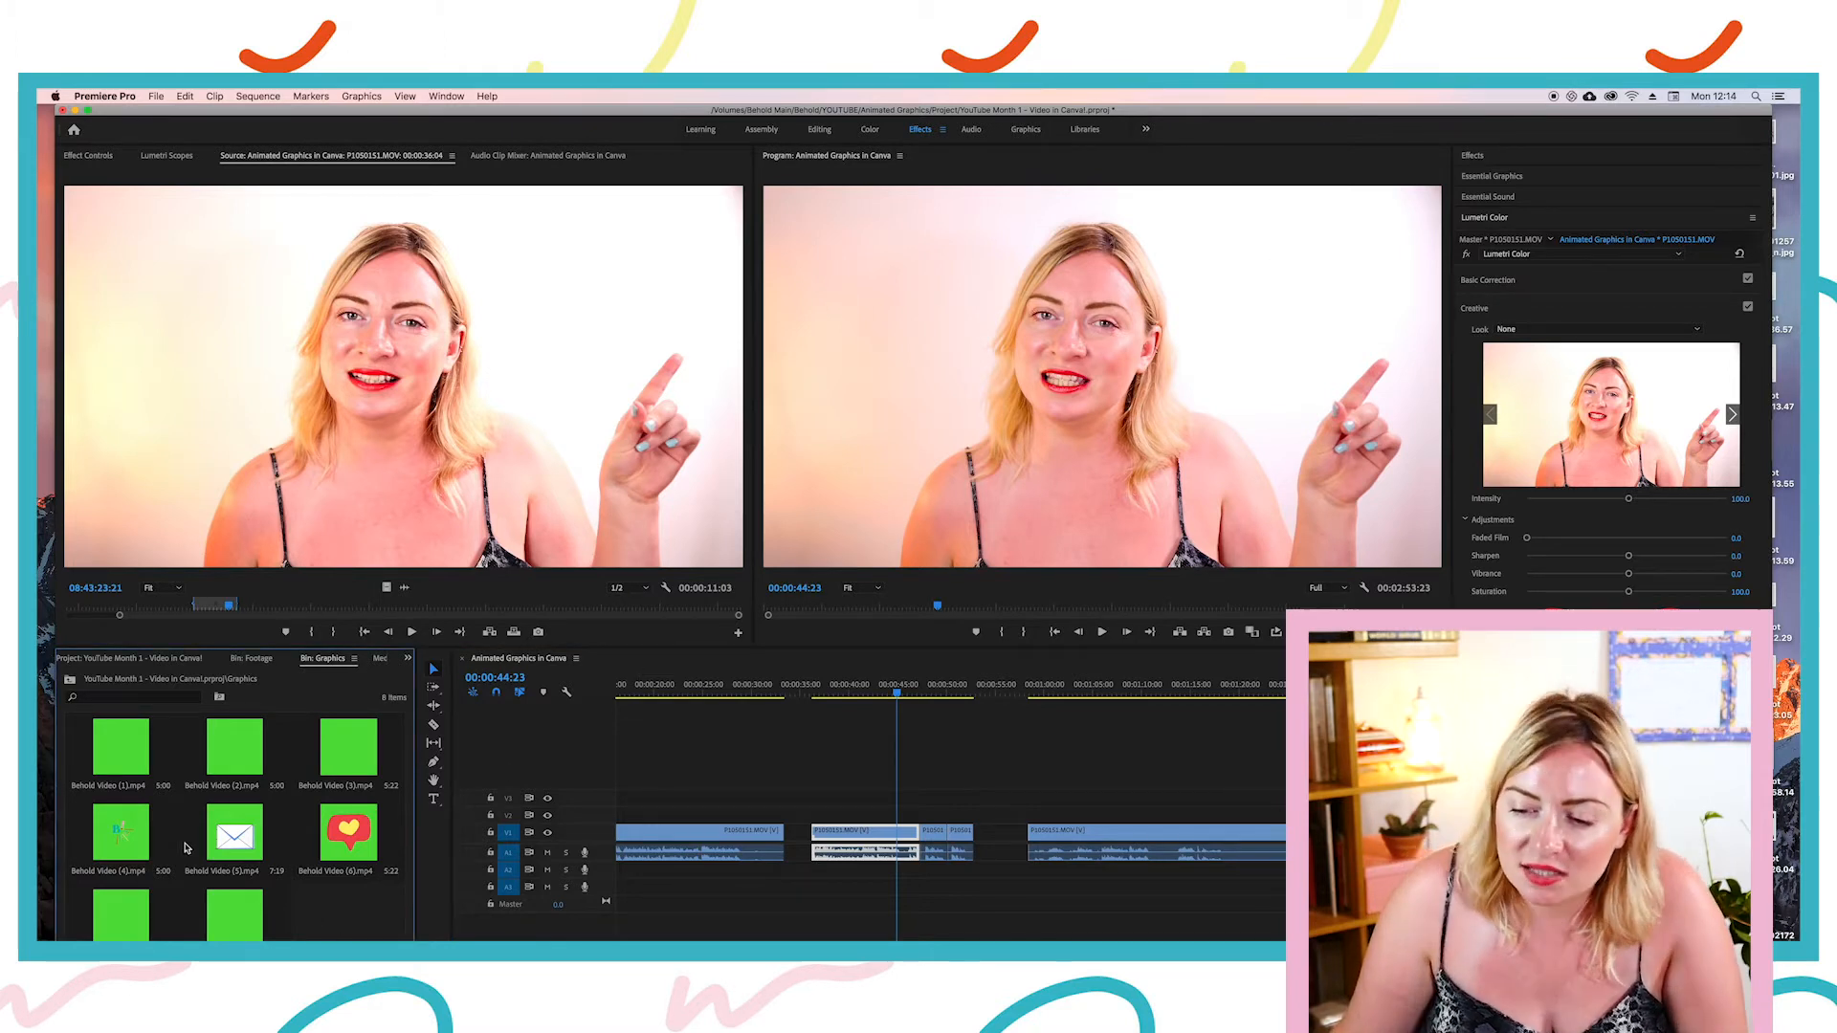
{"action": "left_click_drag", "start_coordinate": [127, 847], "coordinate": [886, 818]}
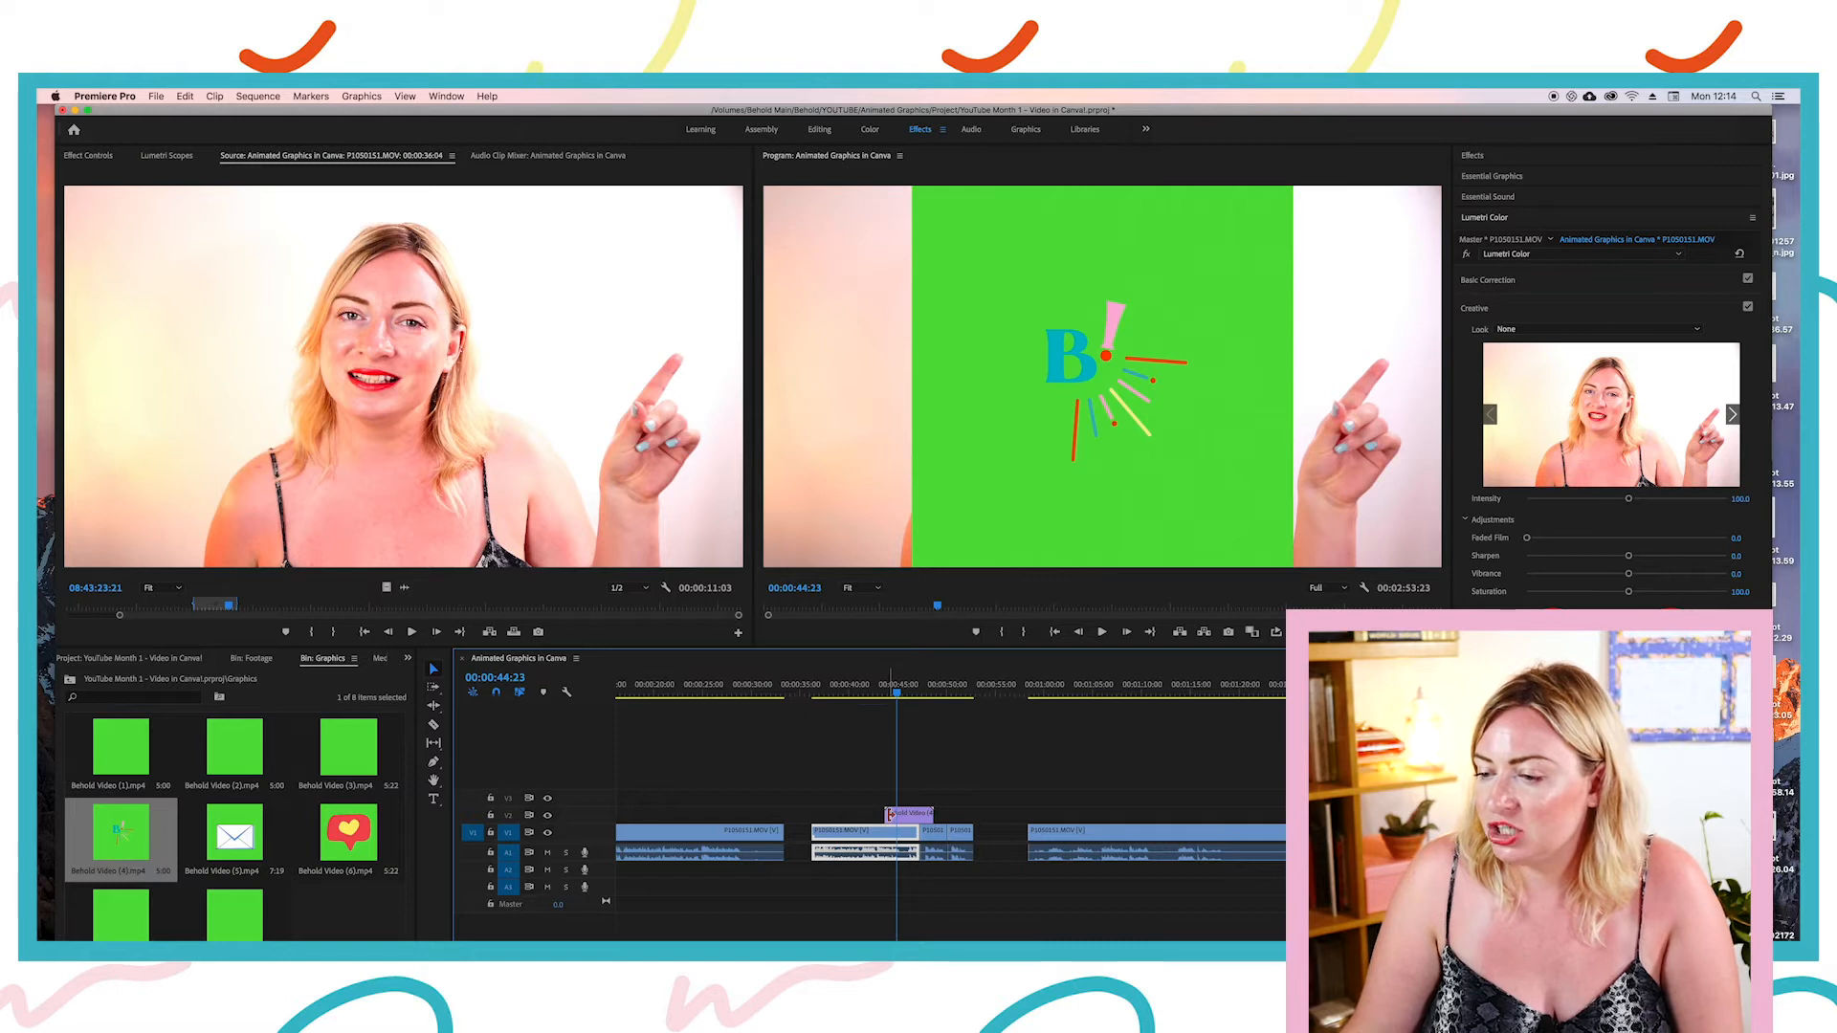
{"action": "left_click", "coordinate": [897, 696]}
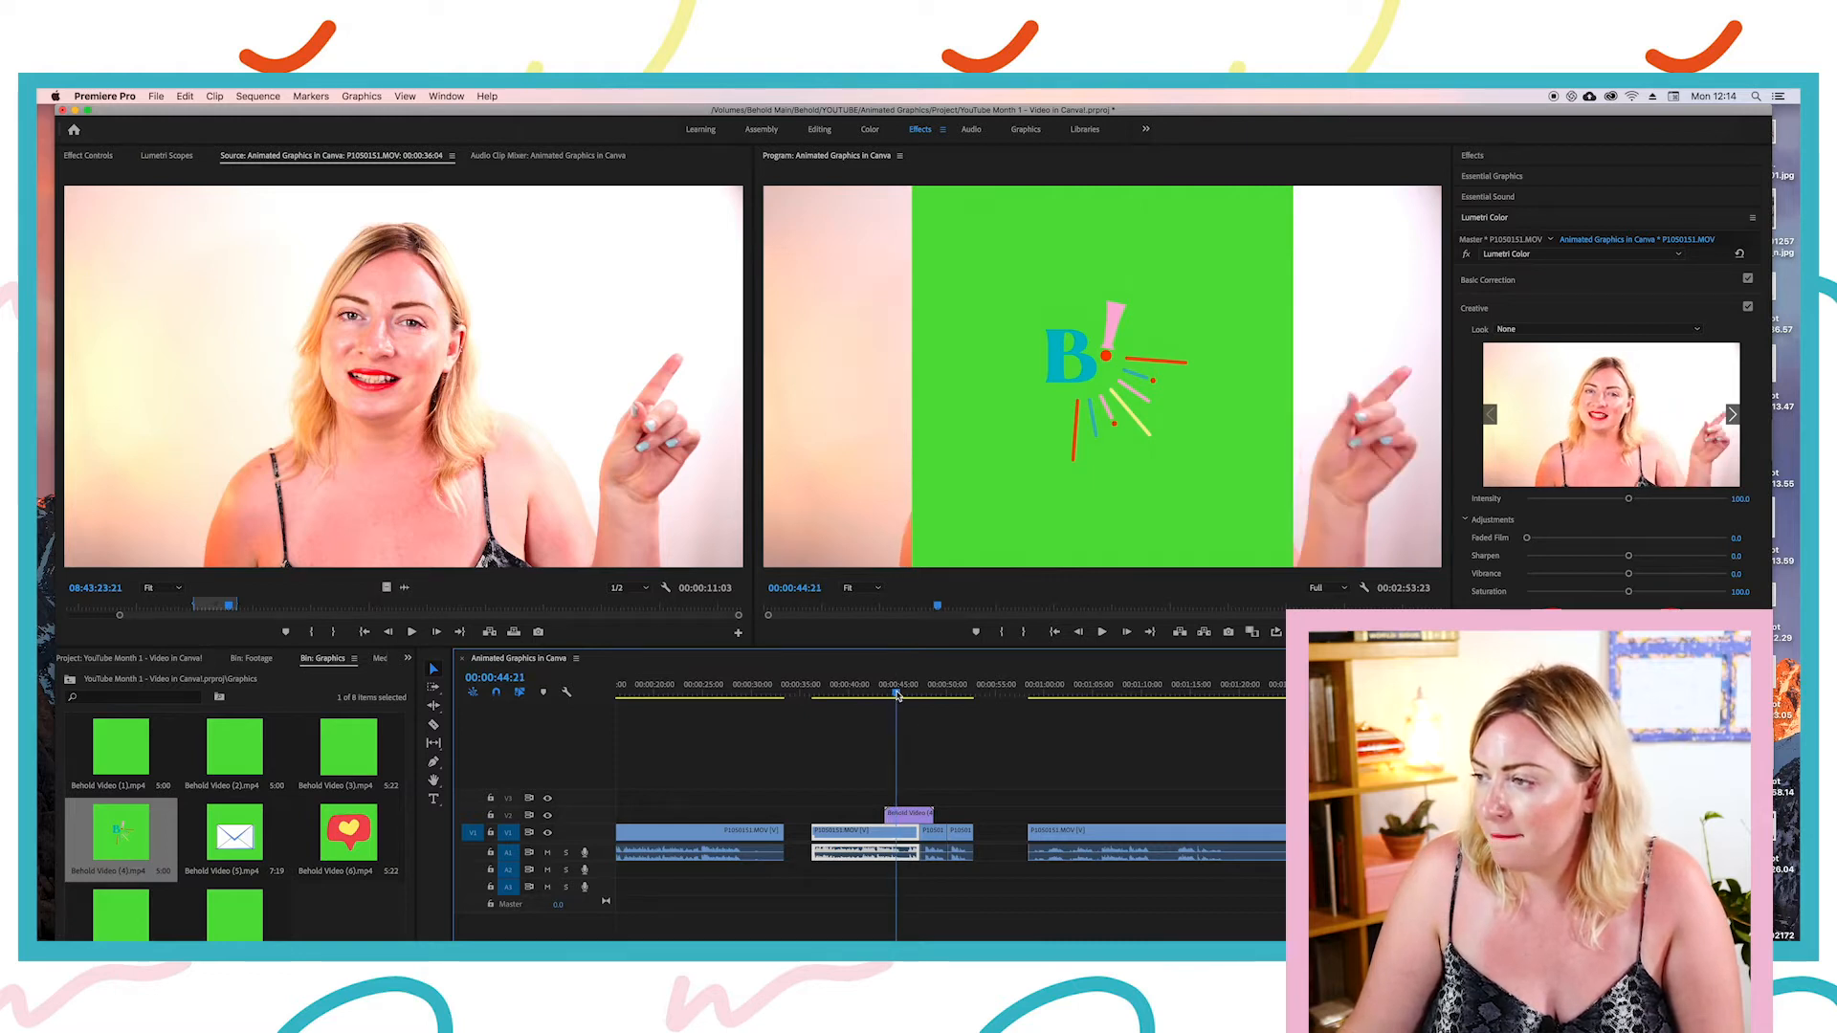
Step: Align Behold Video (4).mp4 on V2 to start at 00:00:44:21 and apply the Ultra Key effect to it
{"action": "left_click_drag", "start_coordinate": [906, 806], "coordinate": [921, 821]}
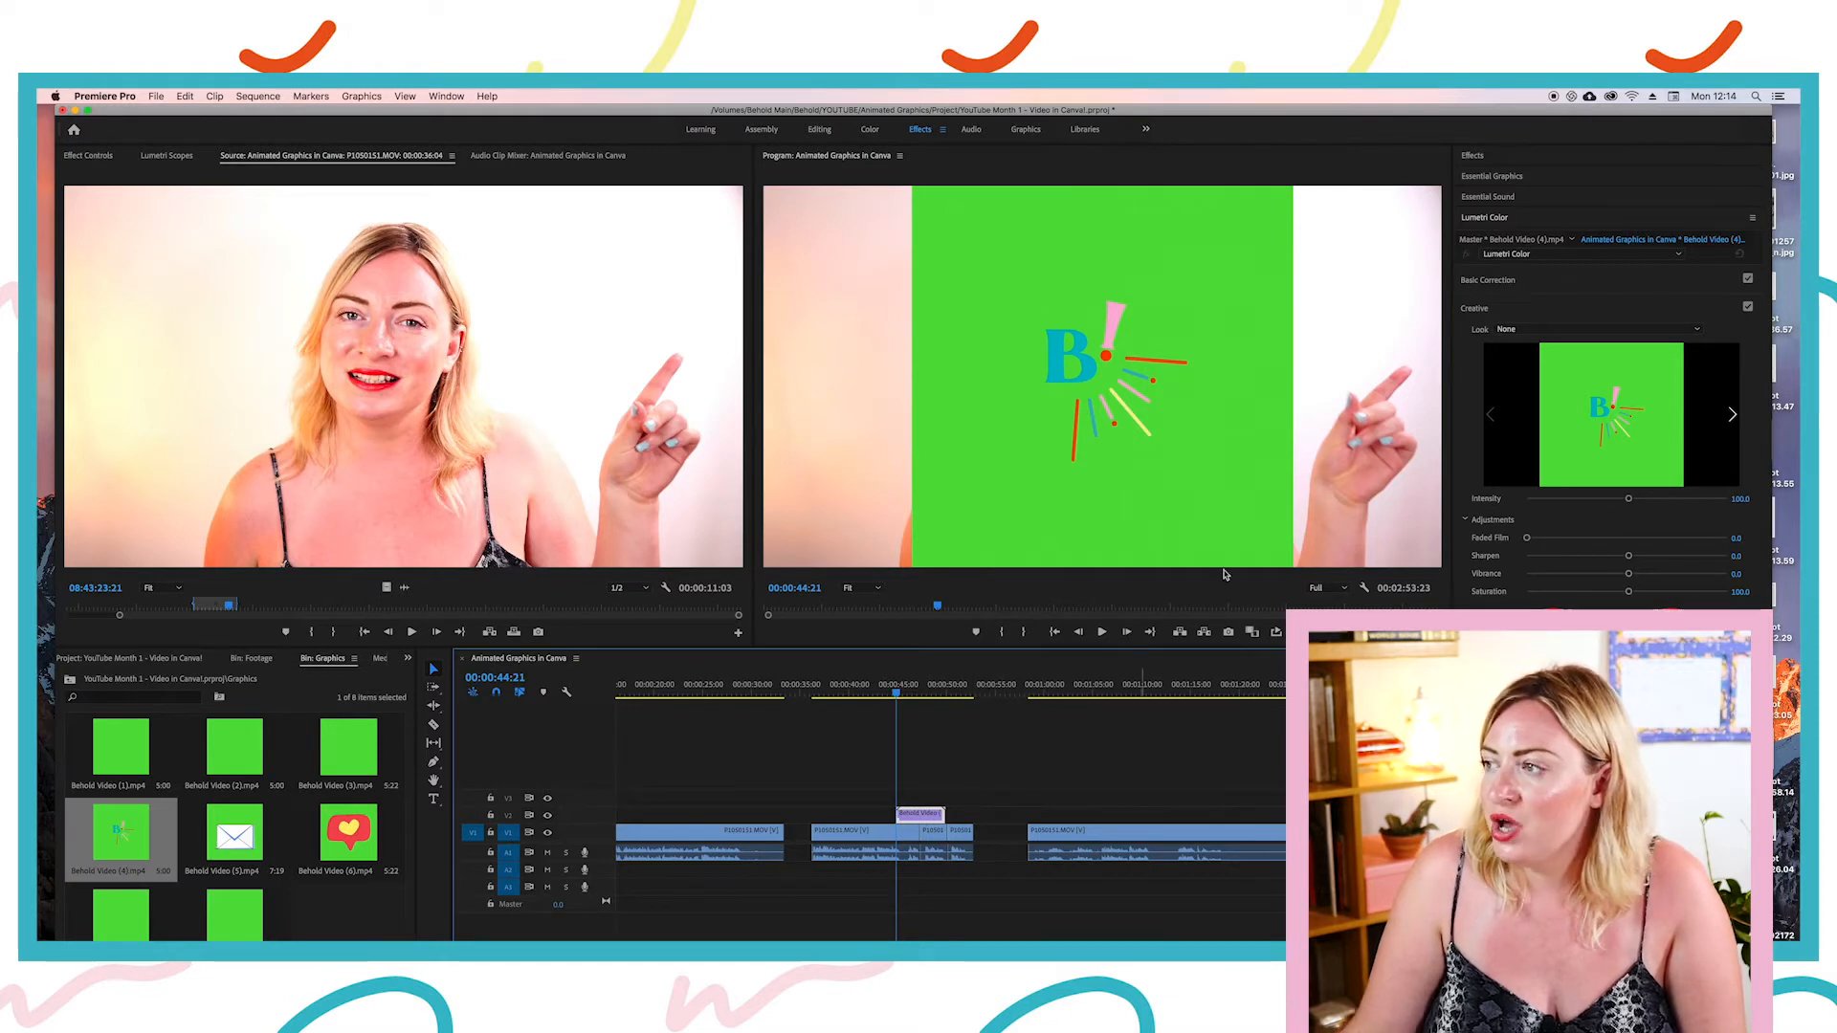
{"action": "left_click", "coordinate": [1474, 156]}
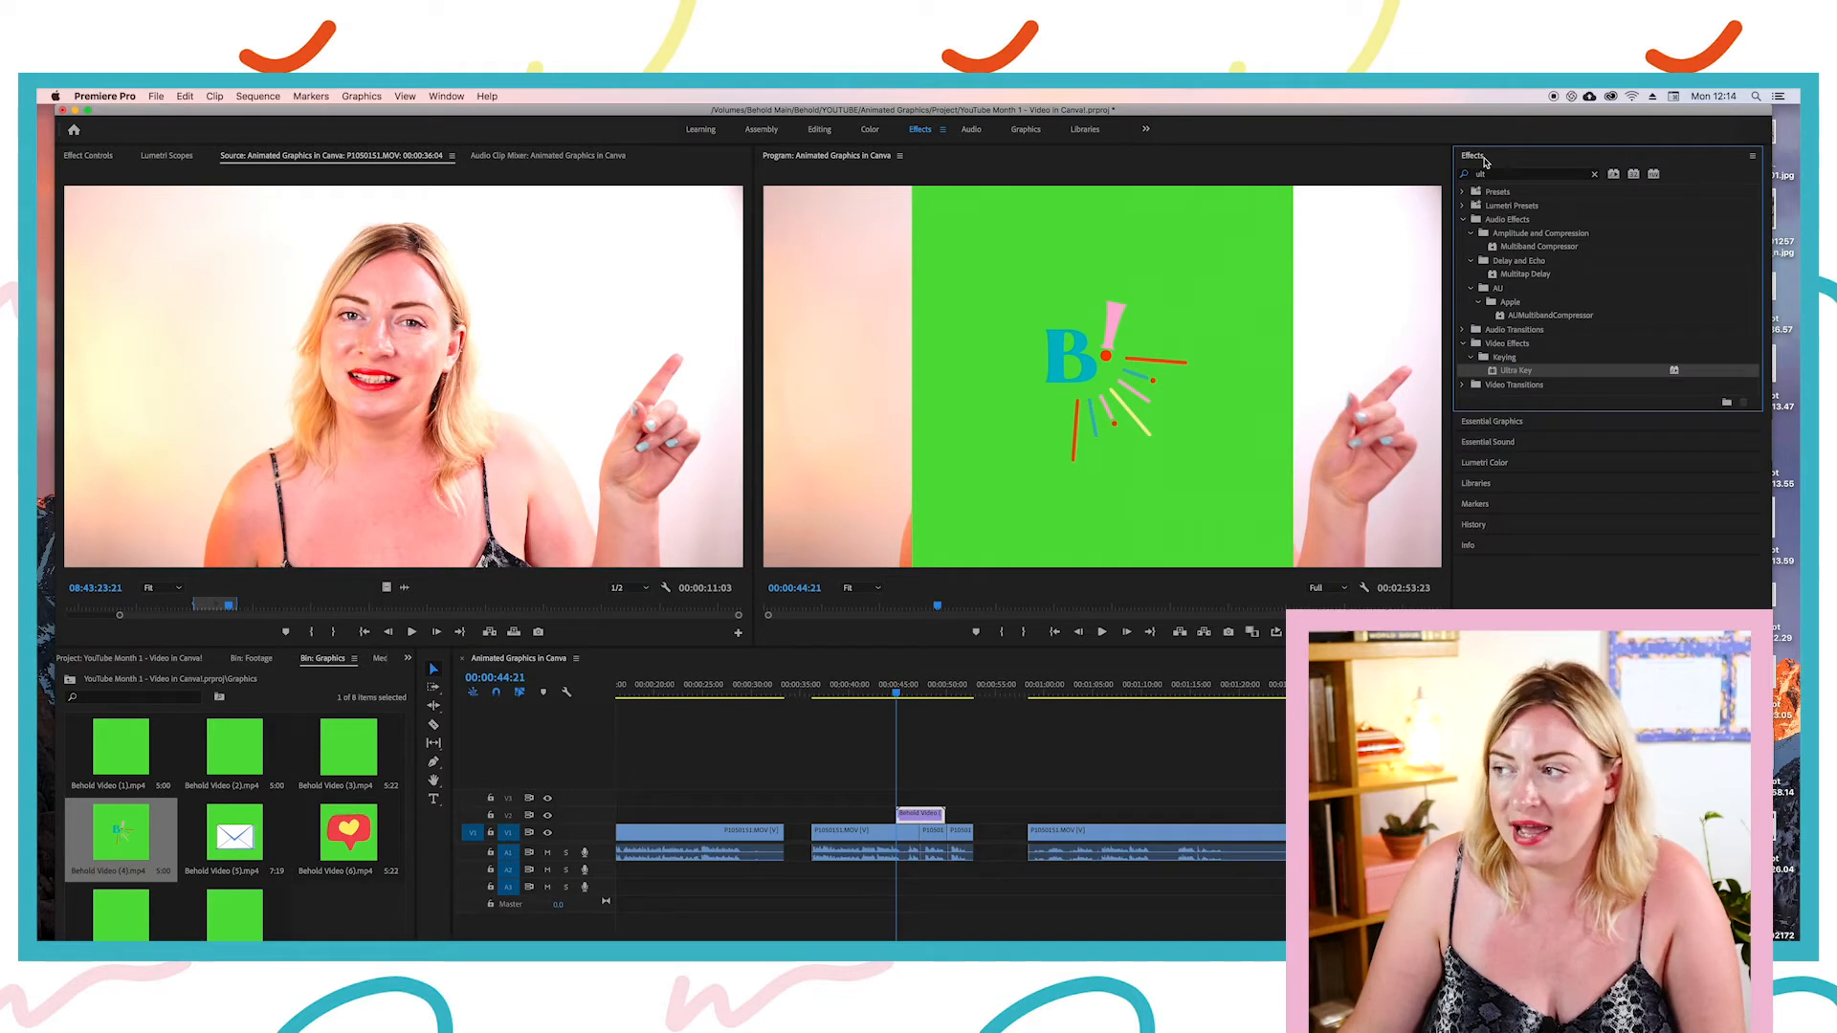
{"action": "left_click", "coordinate": [1498, 176]}
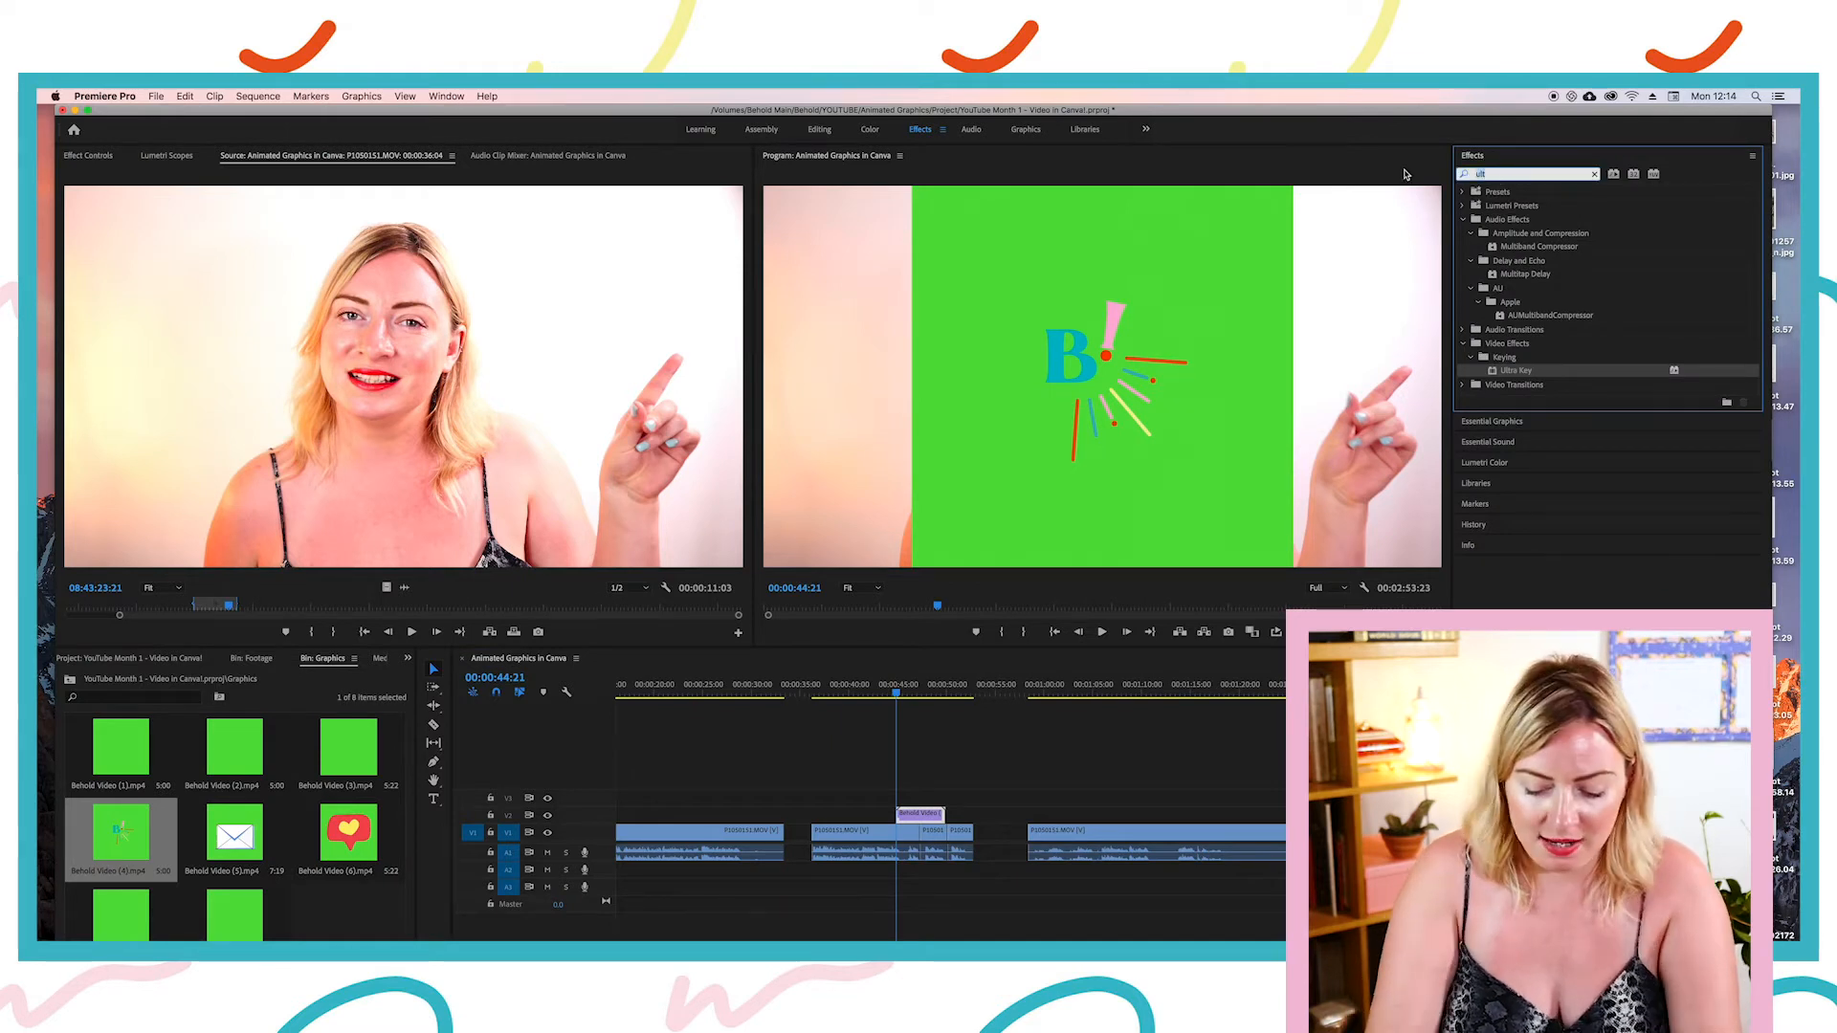
{"action": "type", "text": "ra"}
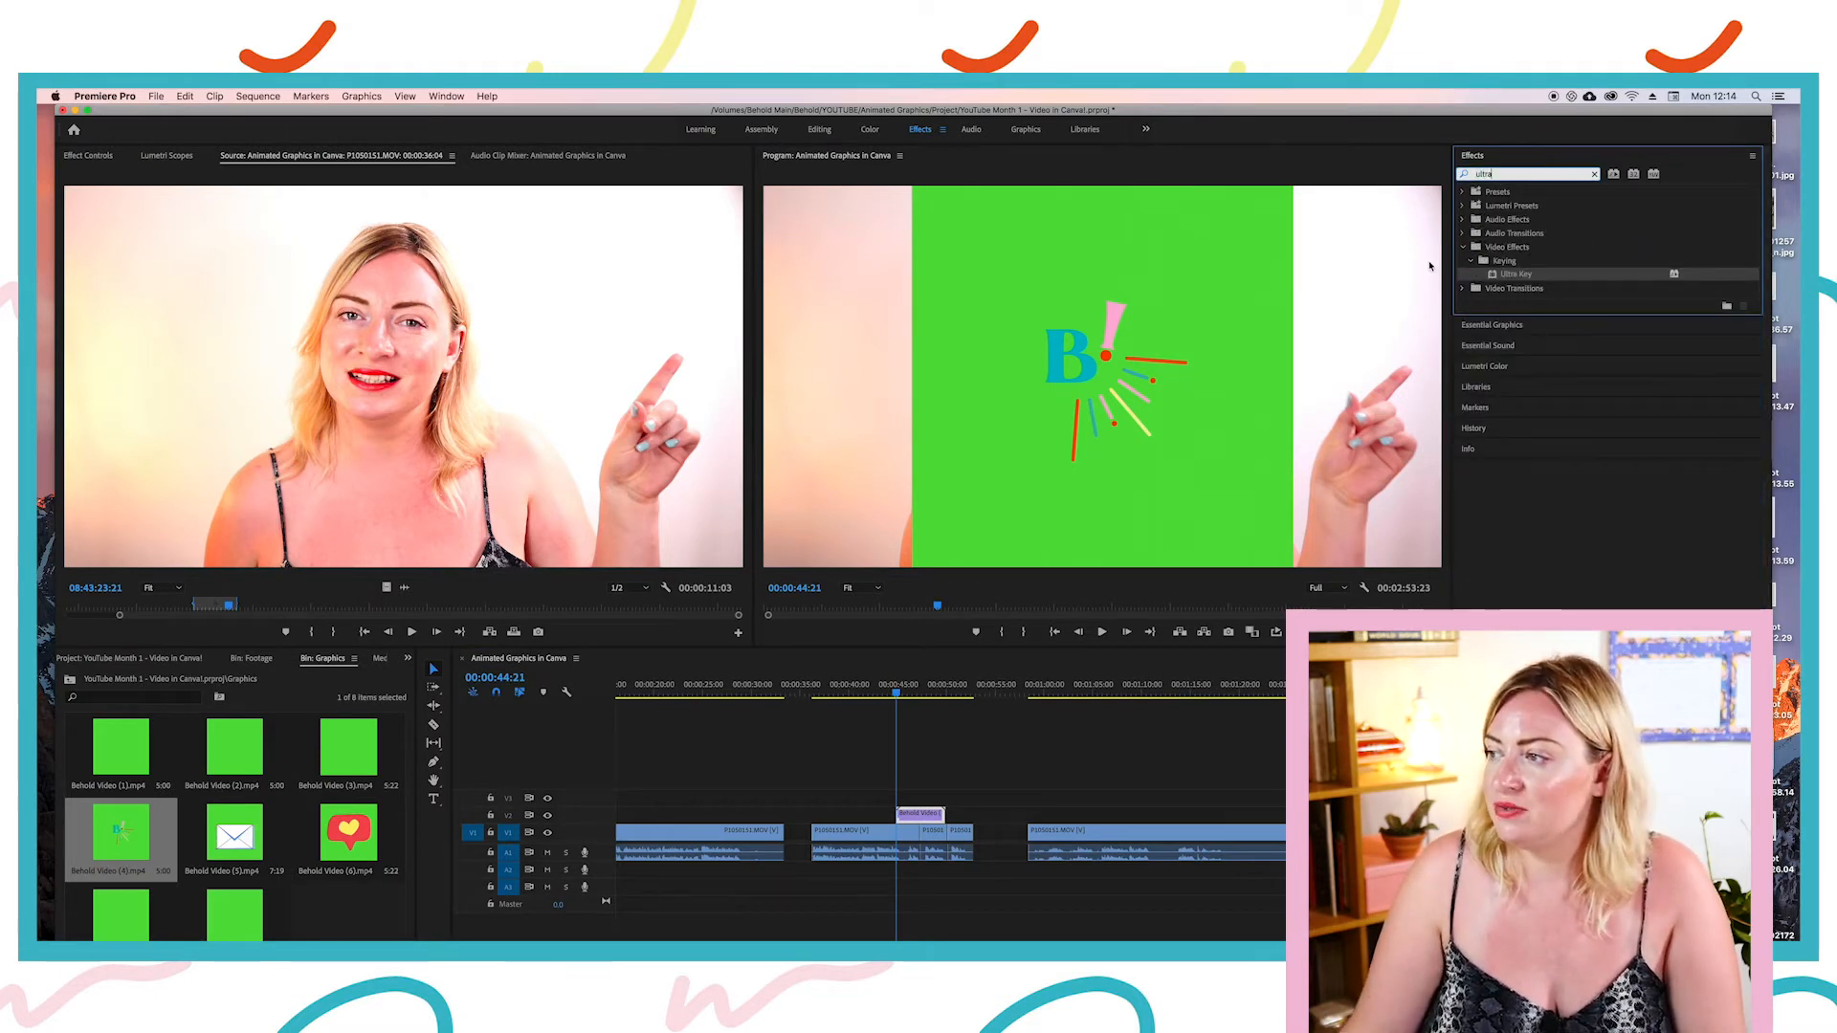
{"action": "left_click", "coordinate": [1501, 274]}
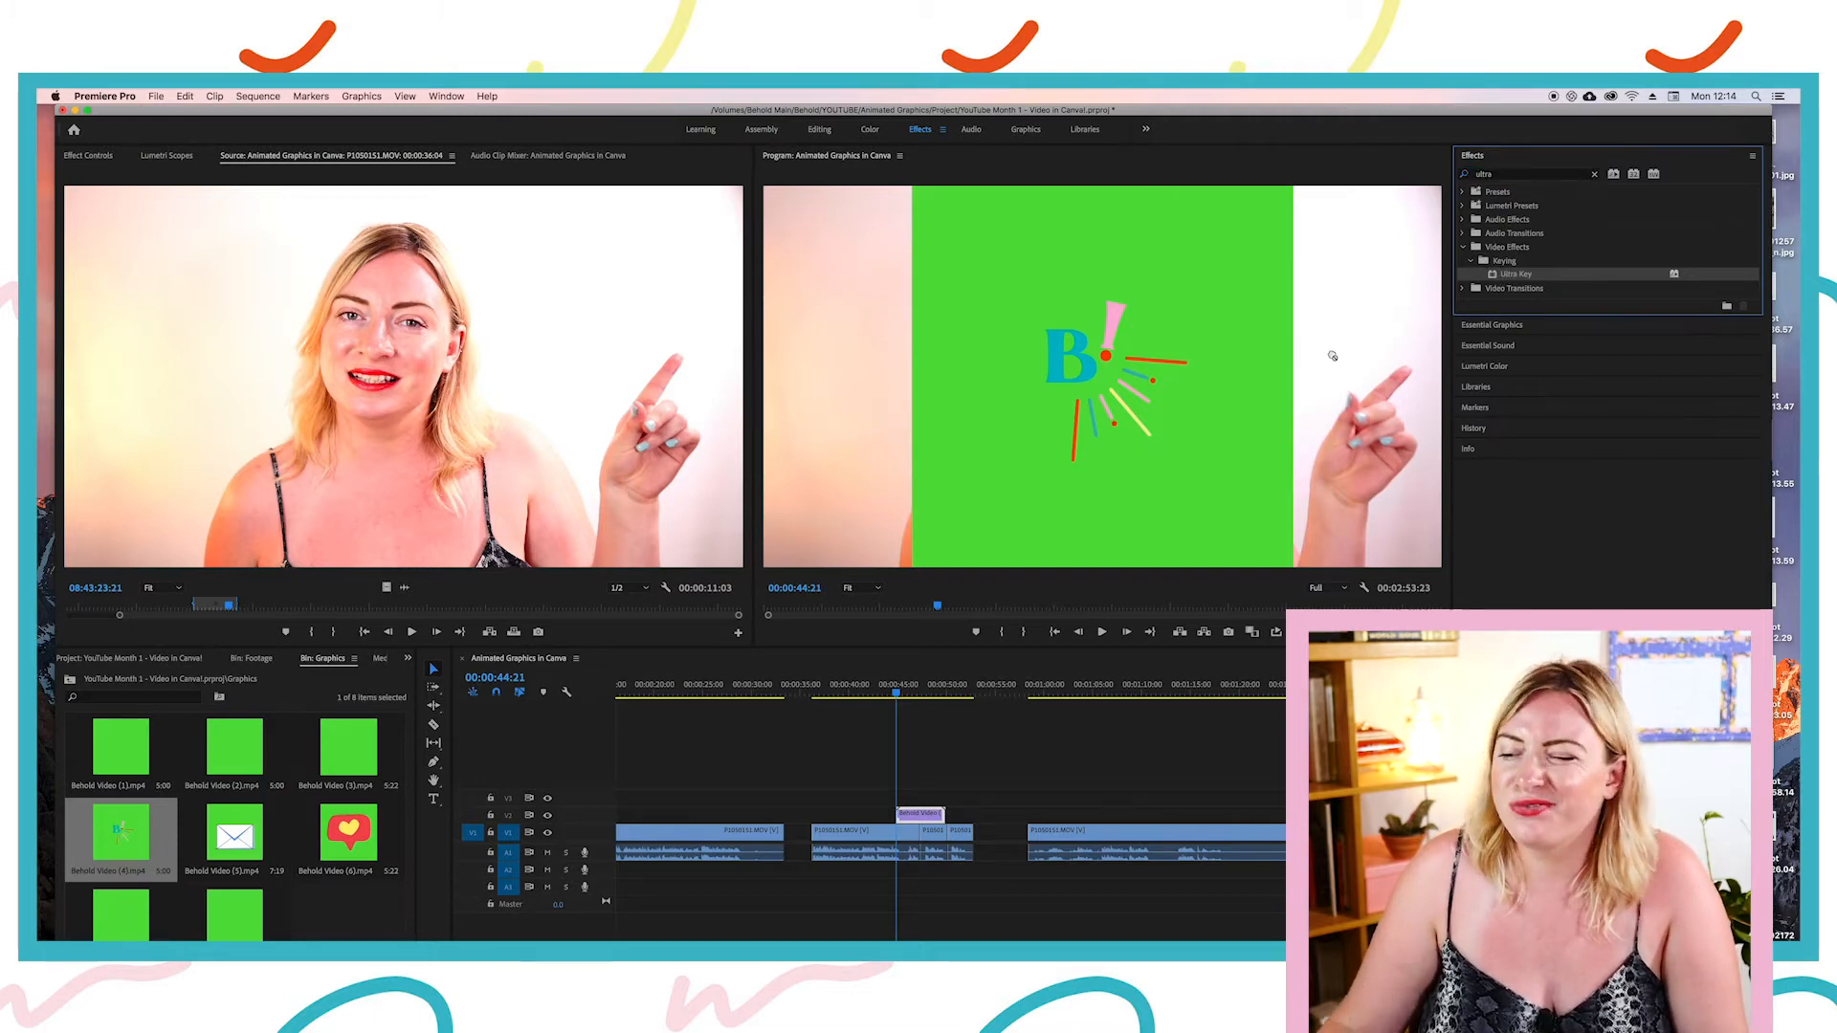
{"action": "left_click", "coordinate": [925, 820]}
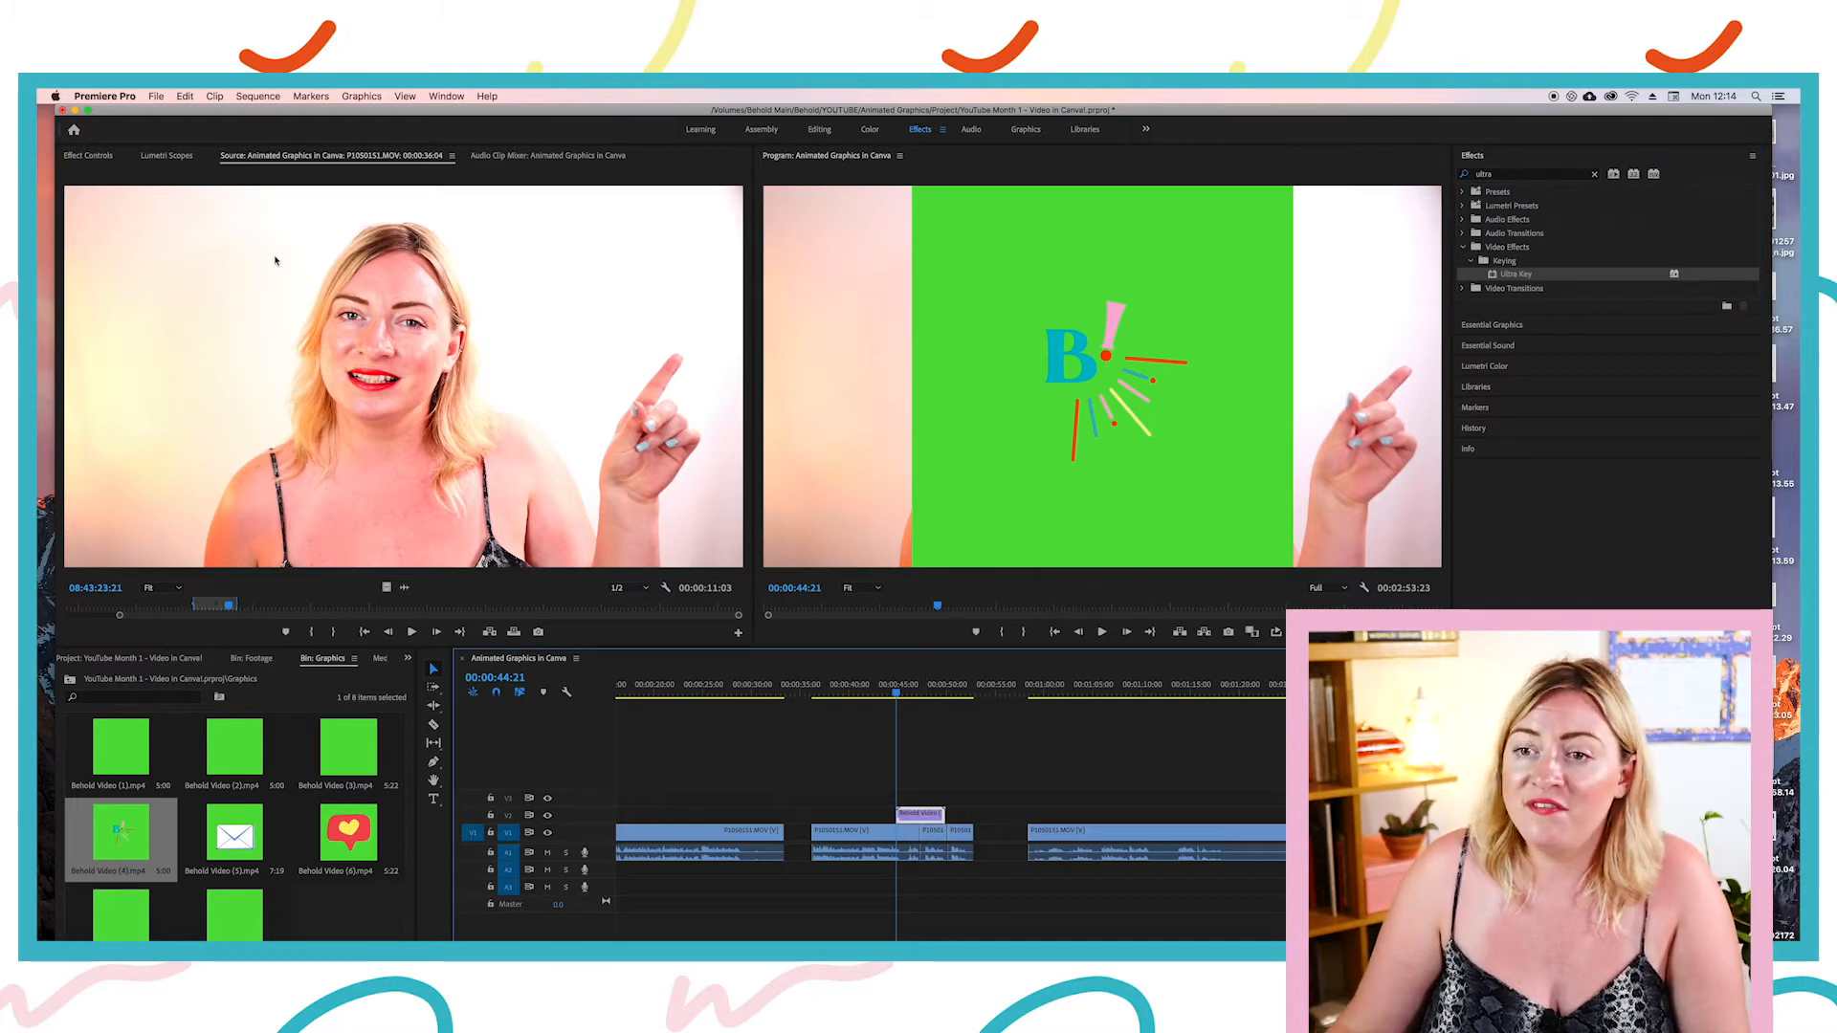
Step: Key out the green background of Behold Video (4).mp4 and set its matte cleanup Choke to 36
{"action": "left_click", "coordinate": [88, 155]}
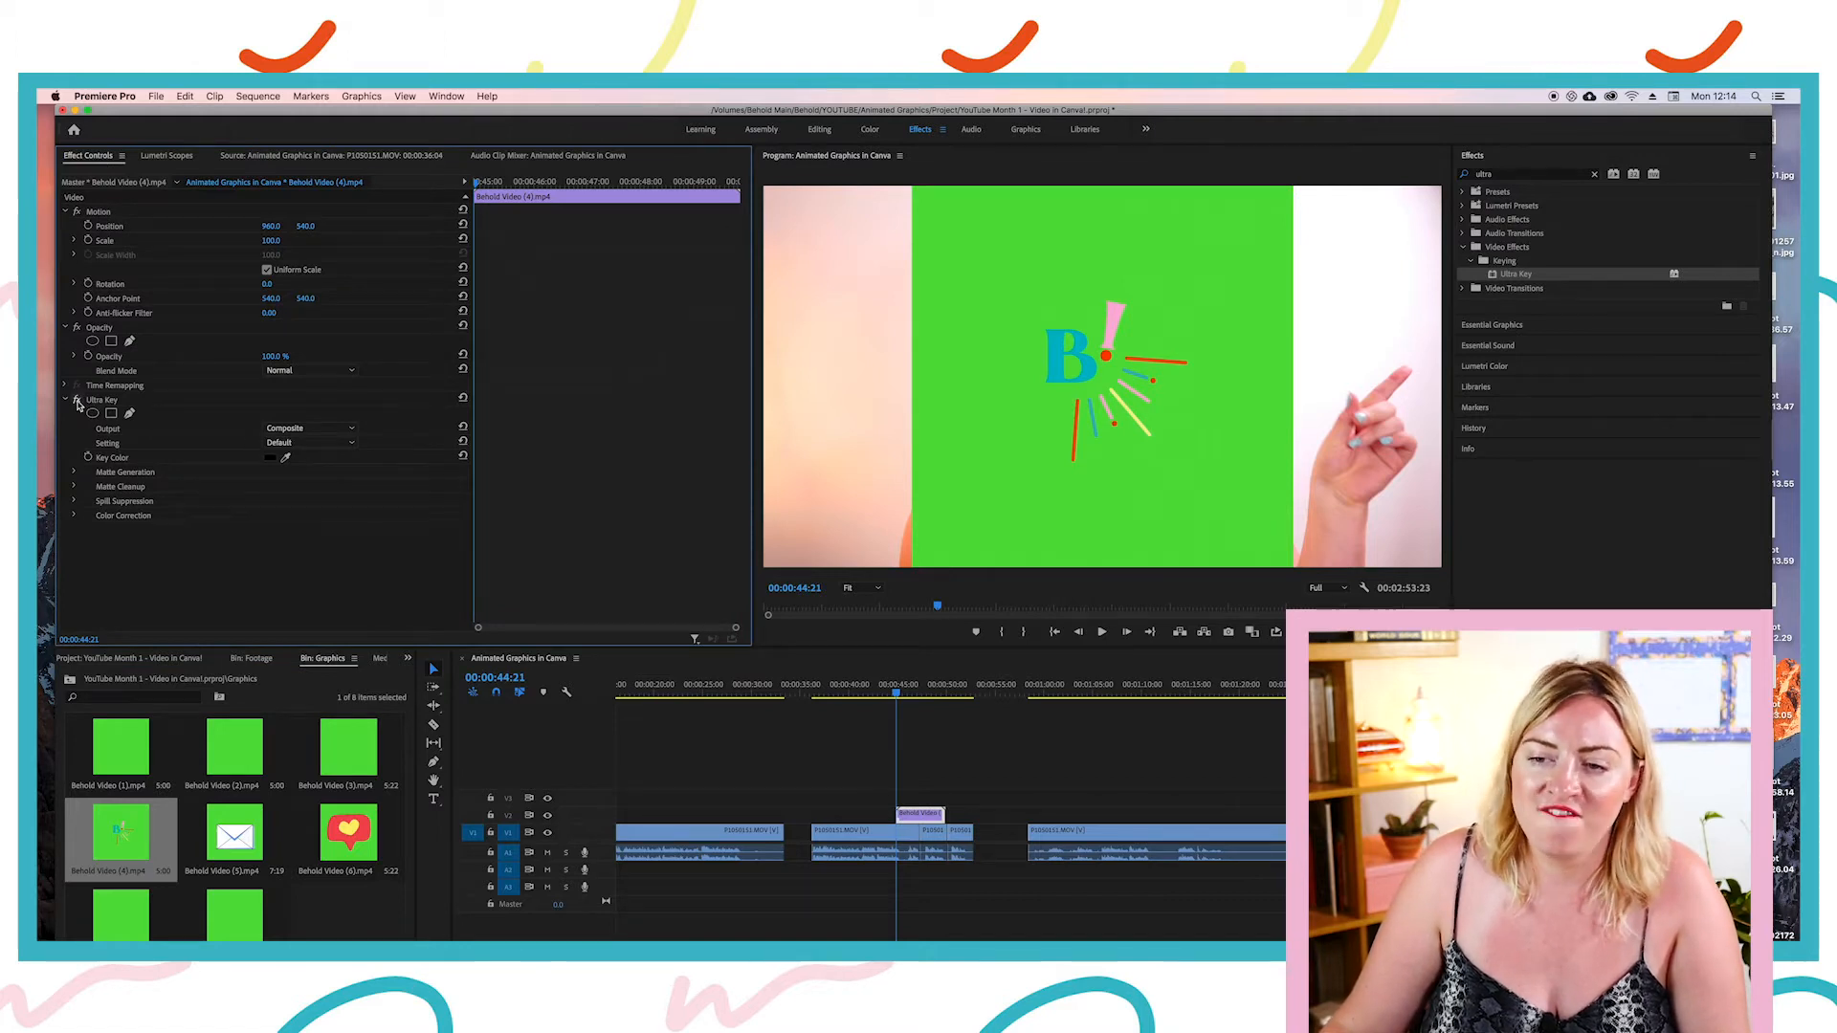
{"action": "left_click", "coordinate": [285, 460]}
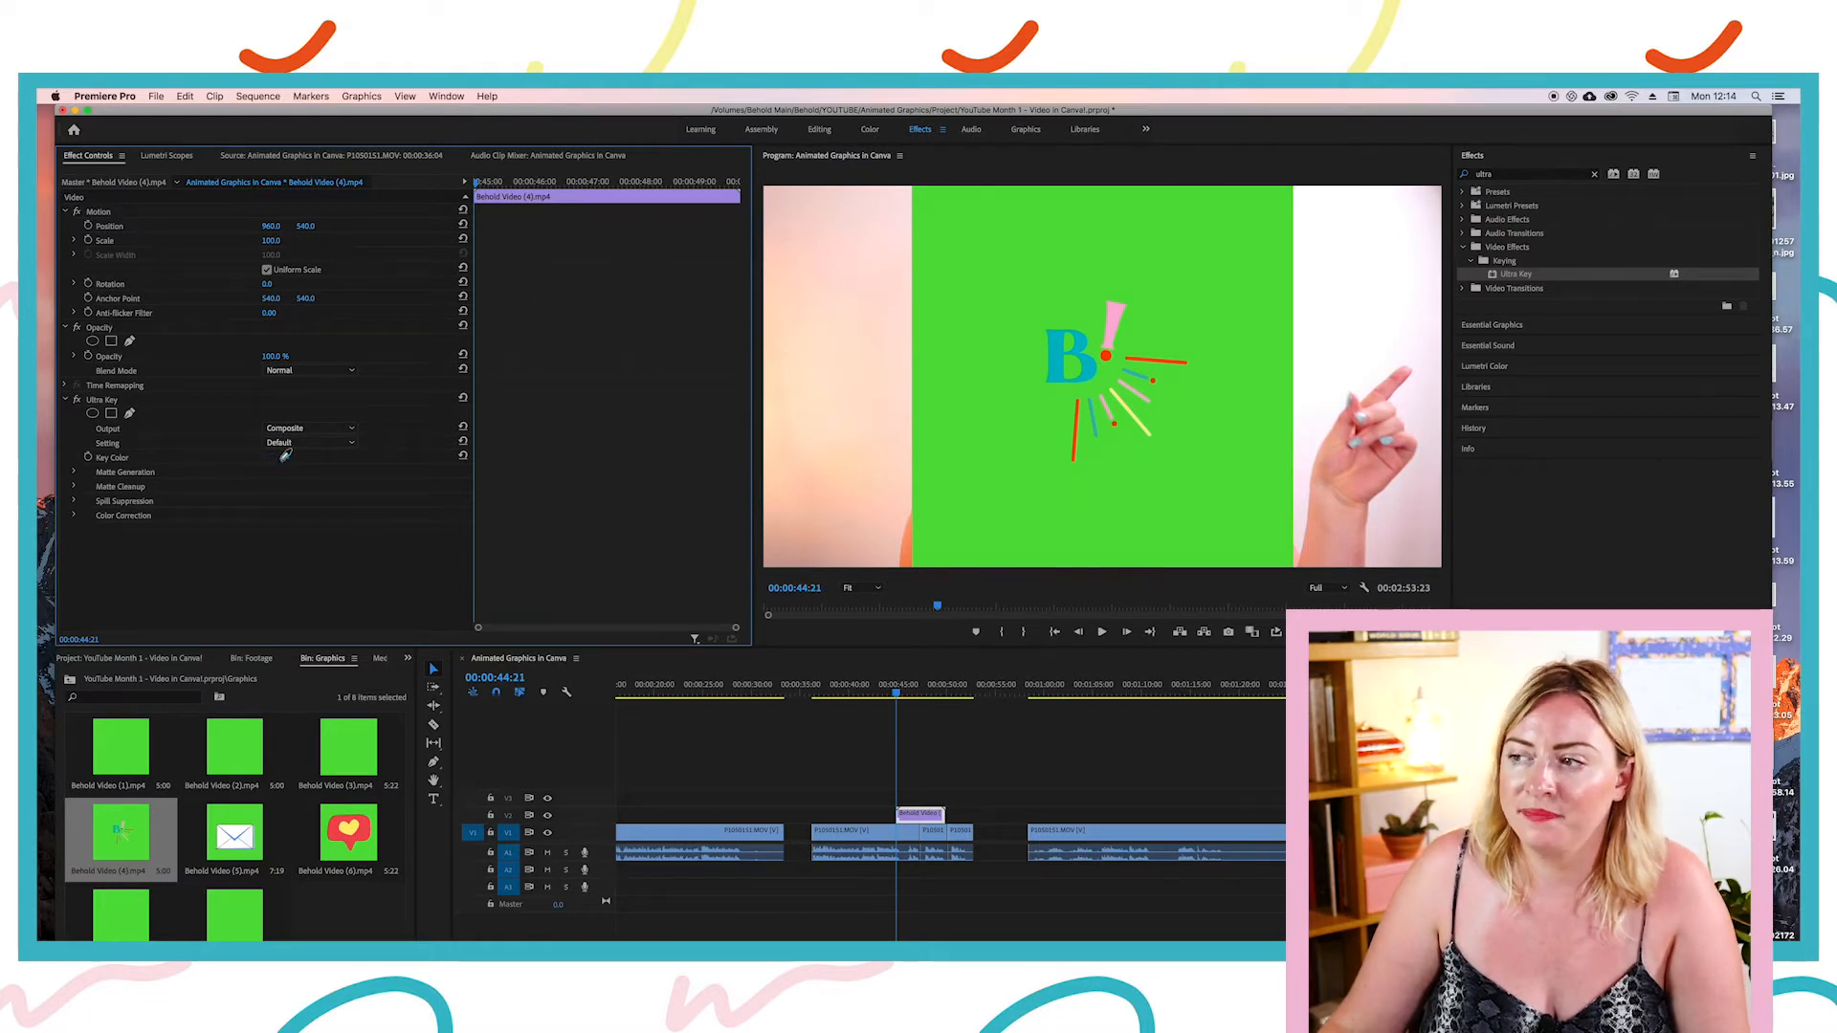
{"action": "left_click", "coordinate": [1056, 325]}
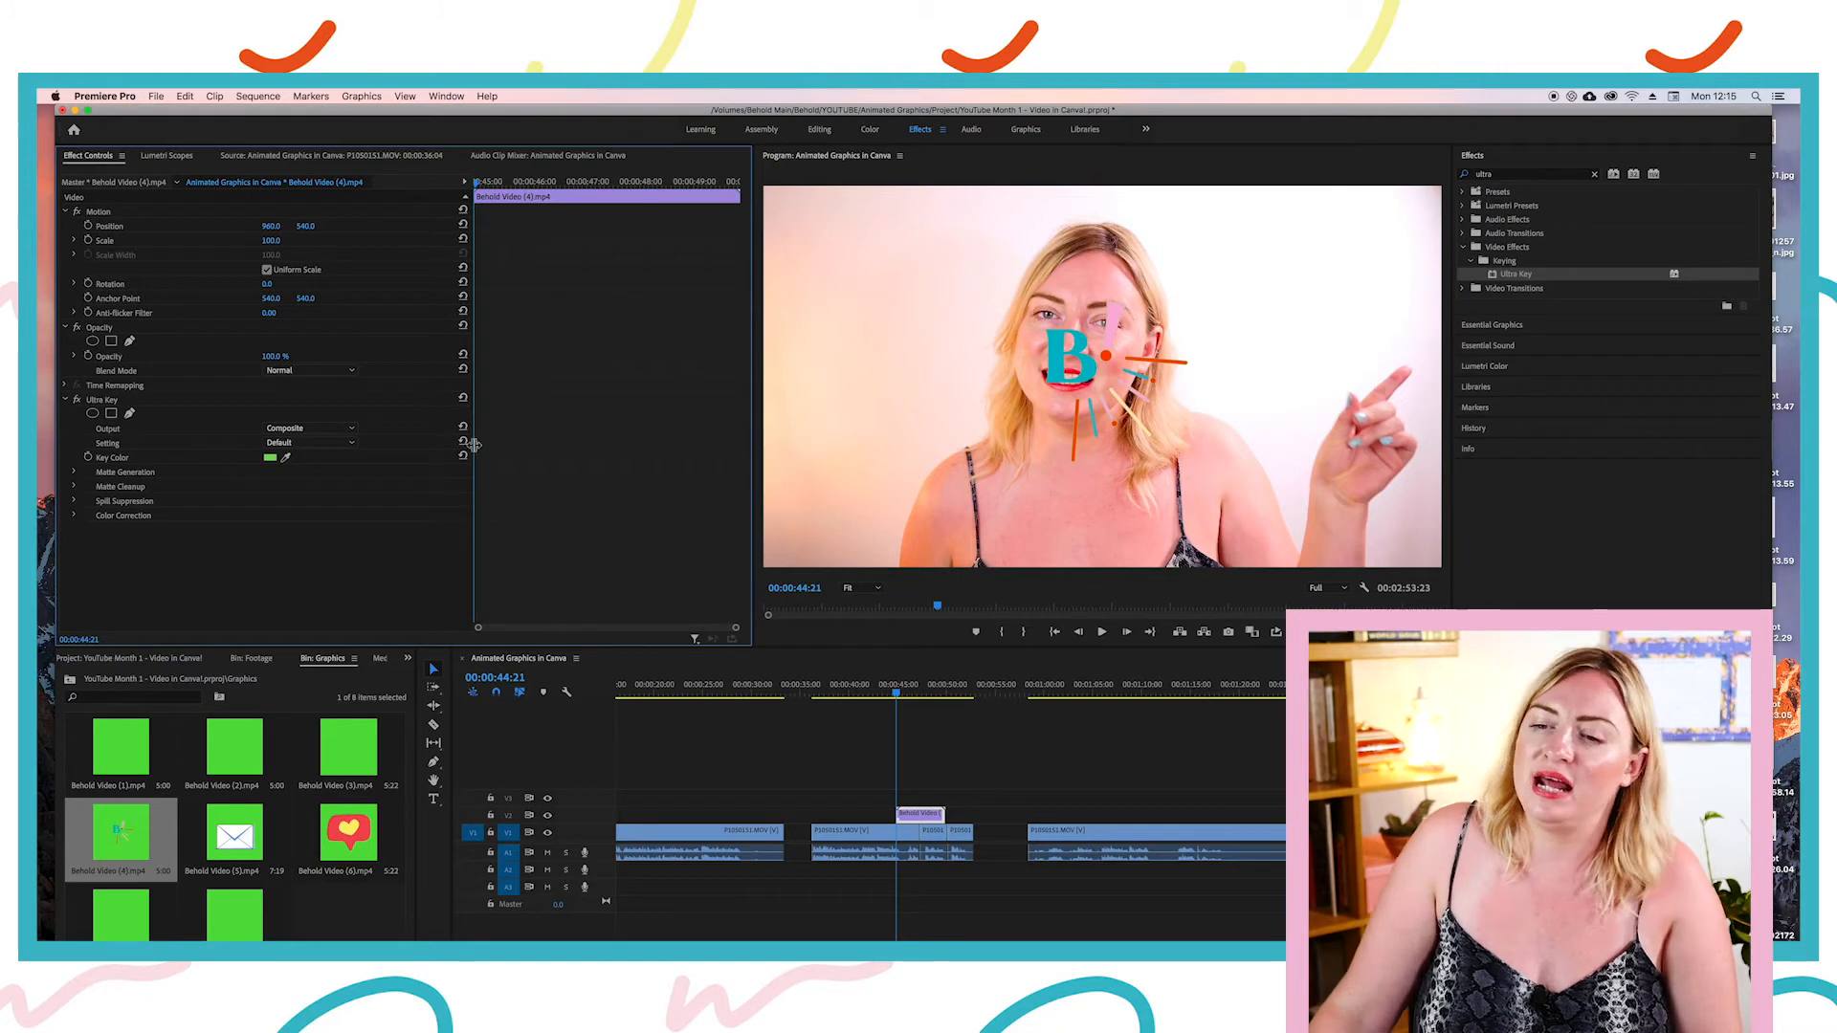
{"action": "left_click", "coordinate": [76, 488]}
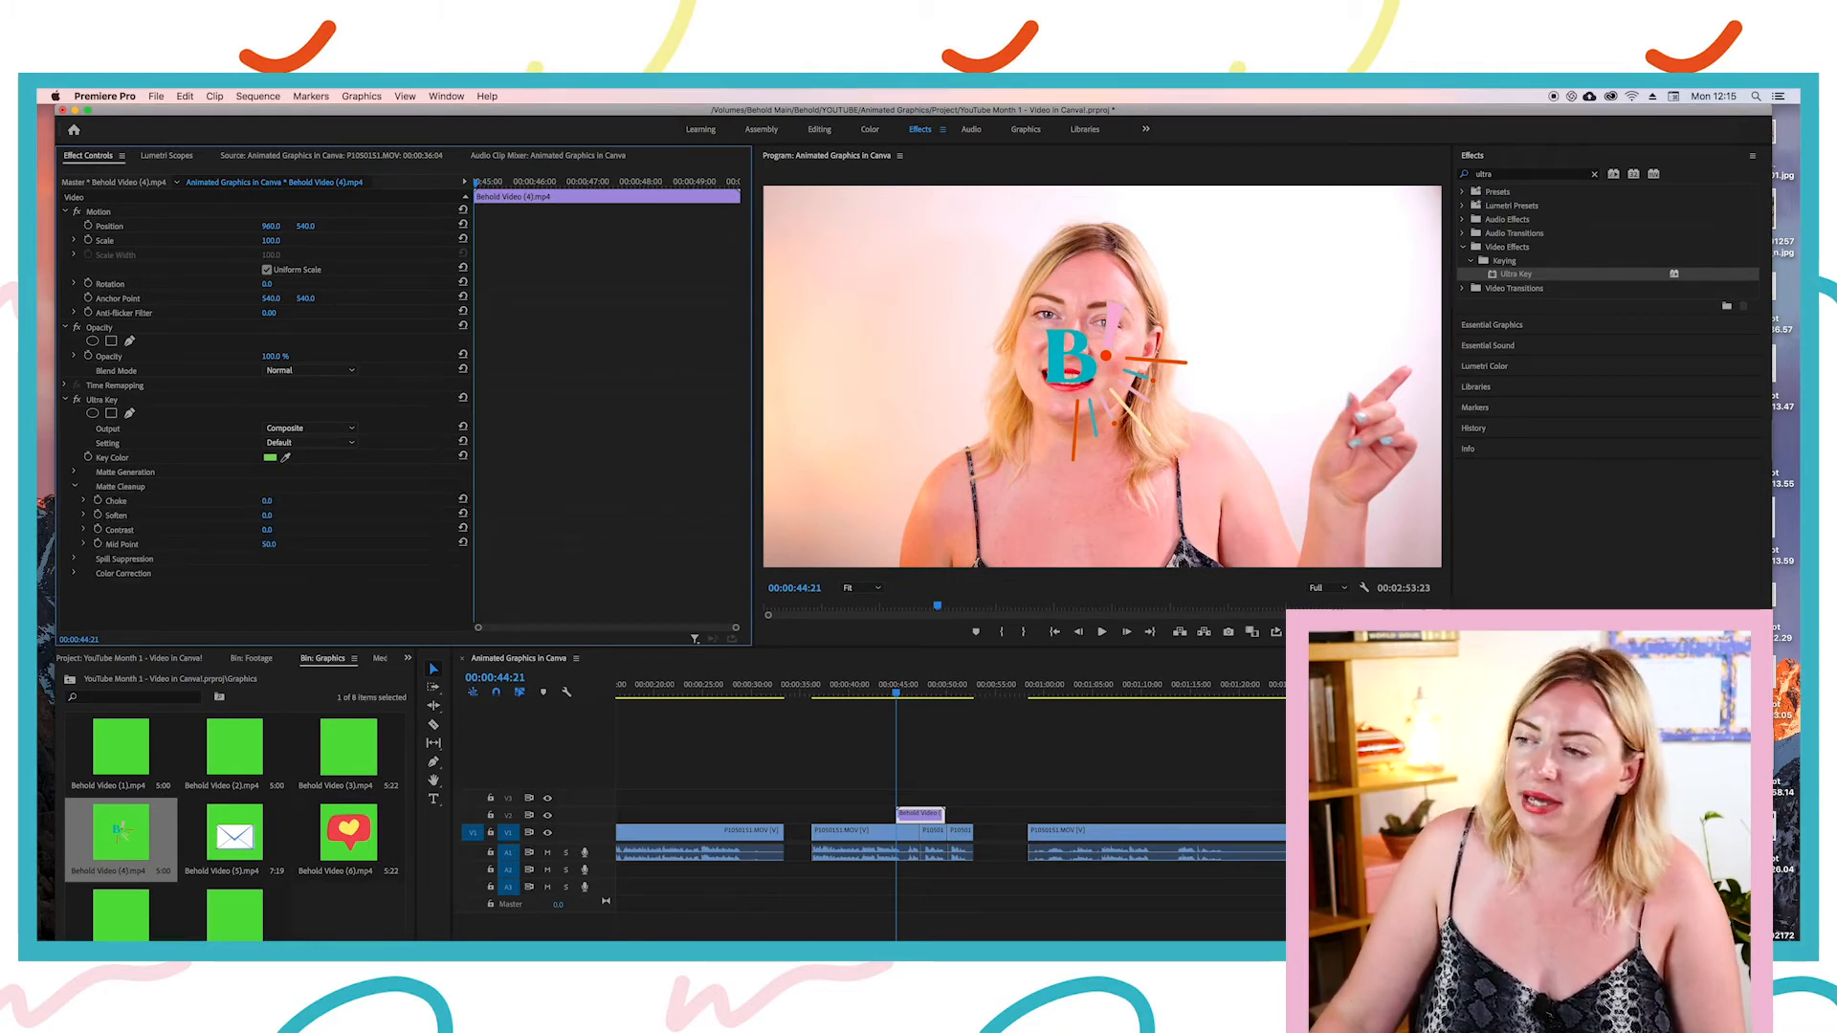
{"action": "left_click_drag", "start_coordinate": [267, 501], "coordinate": [278, 500]}
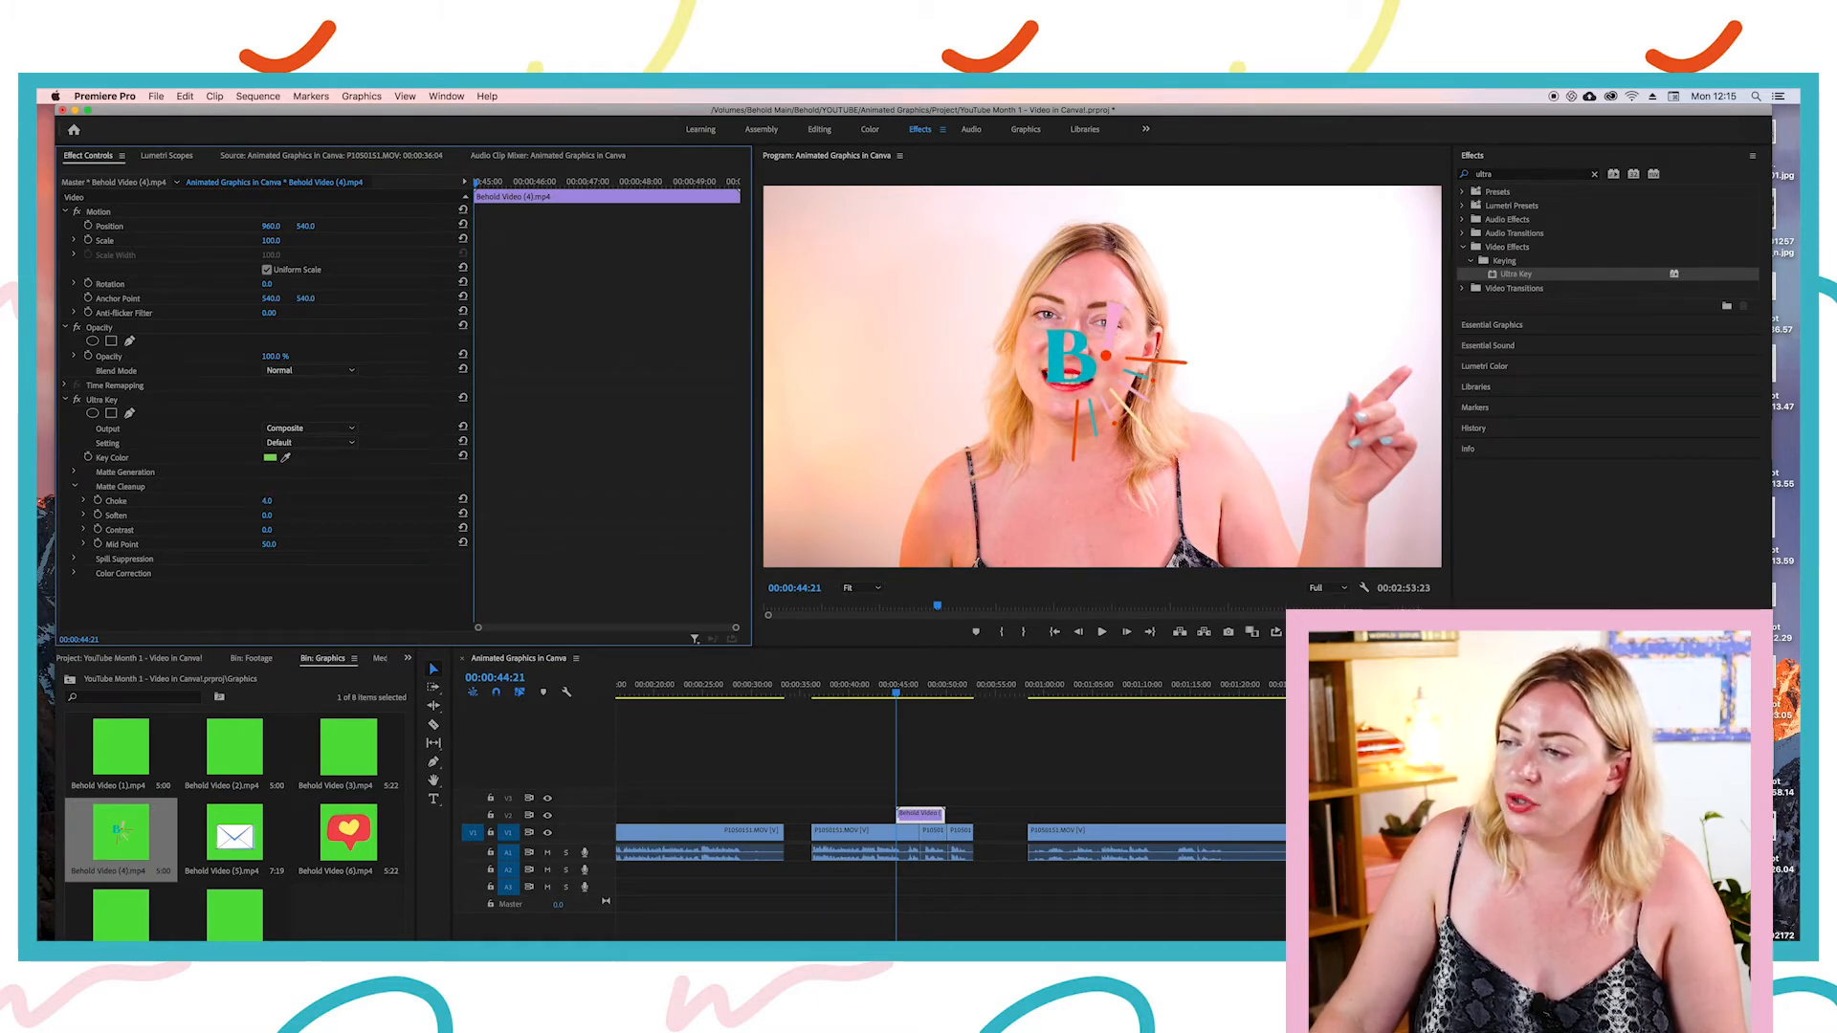
{"action": "left_click_drag", "start_coordinate": [267, 501], "coordinate": [306, 500]}
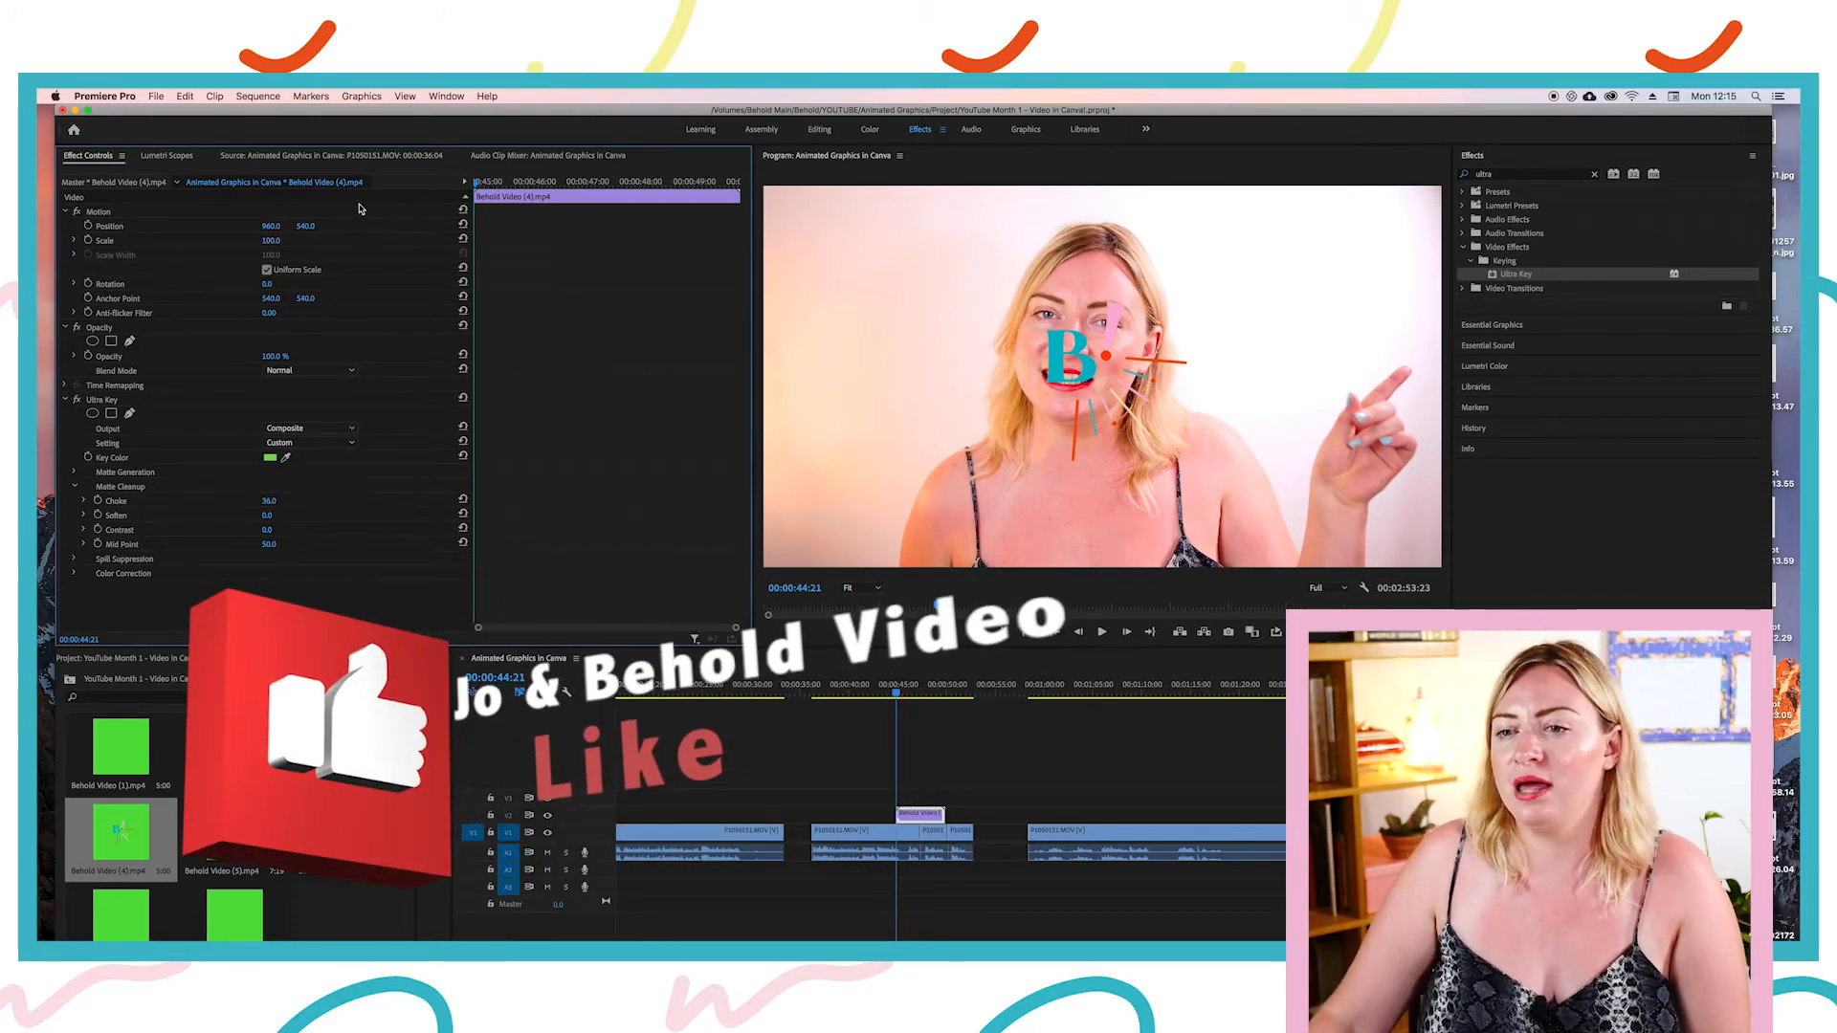
Step: Scale the B! graphic to 67 at position 1594, 346 above the pointing finger, and play back the result
{"action": "left_click_drag", "start_coordinate": [269, 228], "coordinate": [553, 228]}
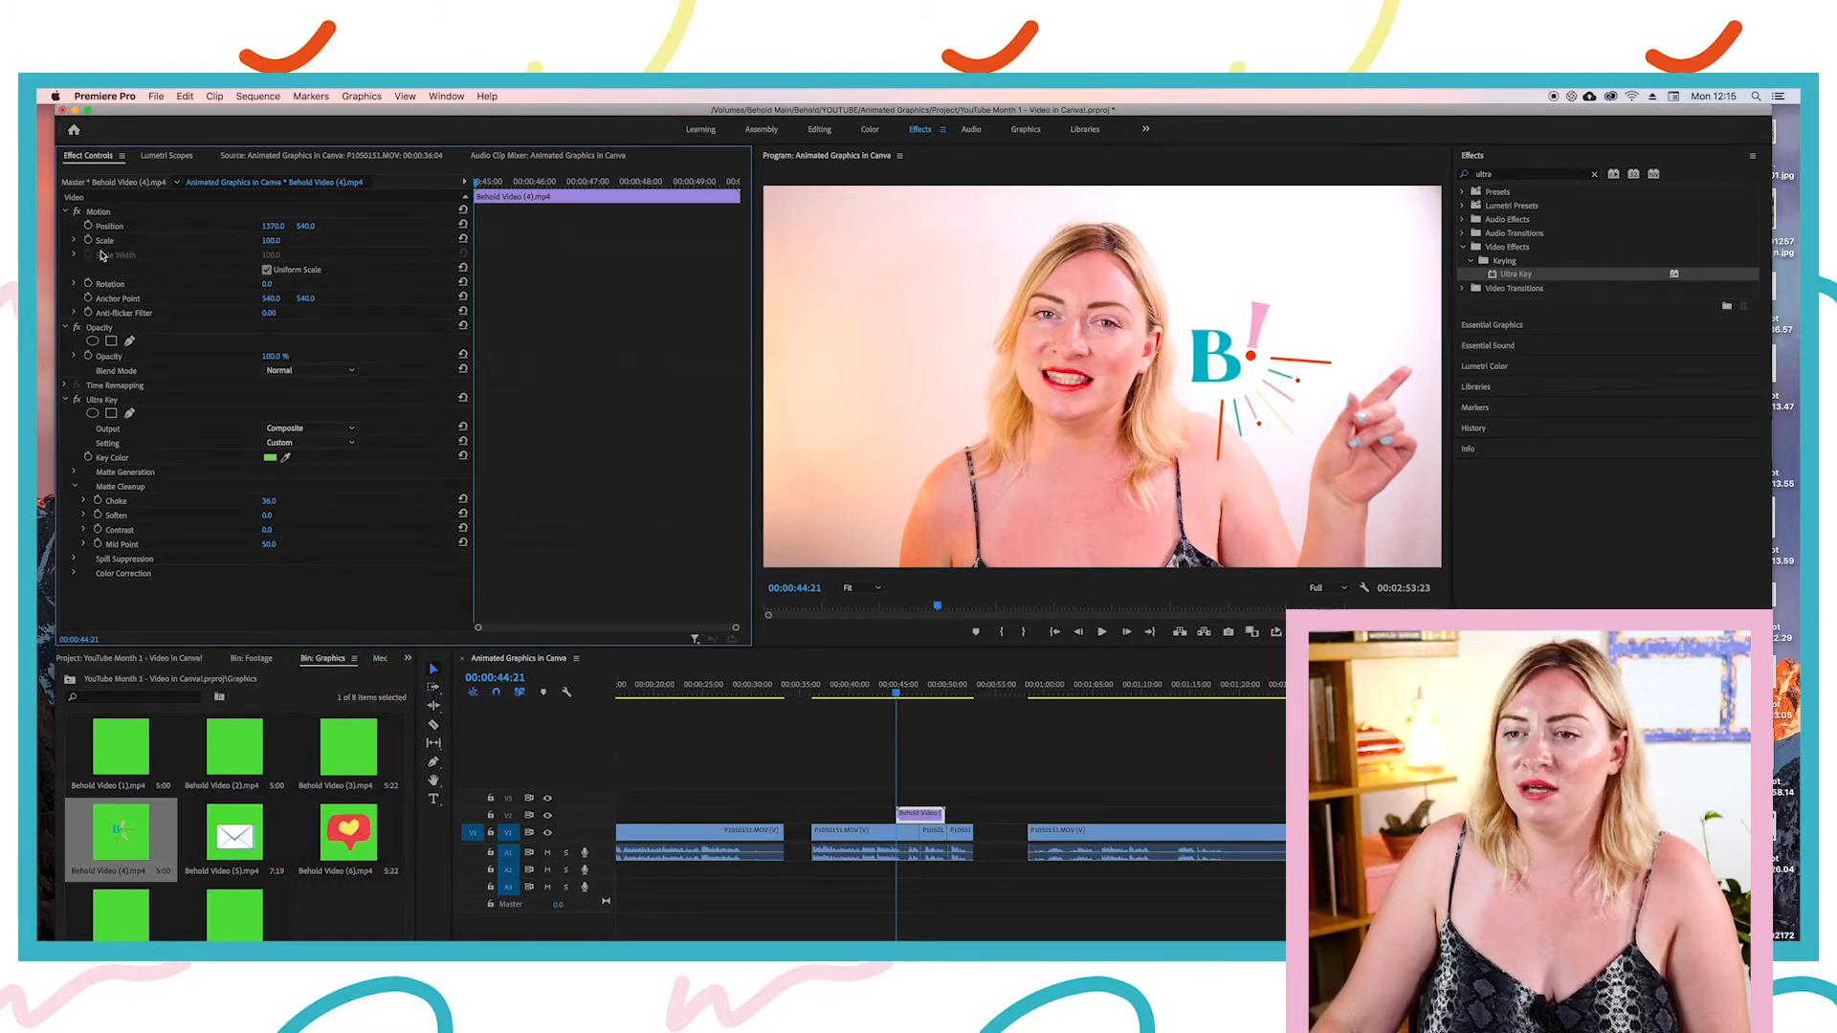
{"action": "mouse_move", "coordinate": [274, 228]}
{"action": "left_mouse_down"}
{"action": "mouse_move", "coordinate": [342, 228]}
{"action": "mouse_move", "coordinate": [169, 228]}
{"action": "mouse_move", "coordinate": [332, 228]}
{"action": "mouse_move", "coordinate": [242, 241]}
{"action": "mouse_move", "coordinate": [301, 228]}
{"action": "left_mouse_up"}
{"action": "left_click", "coordinate": [307, 227]}
{"action": "left_click", "coordinate": [272, 241]}
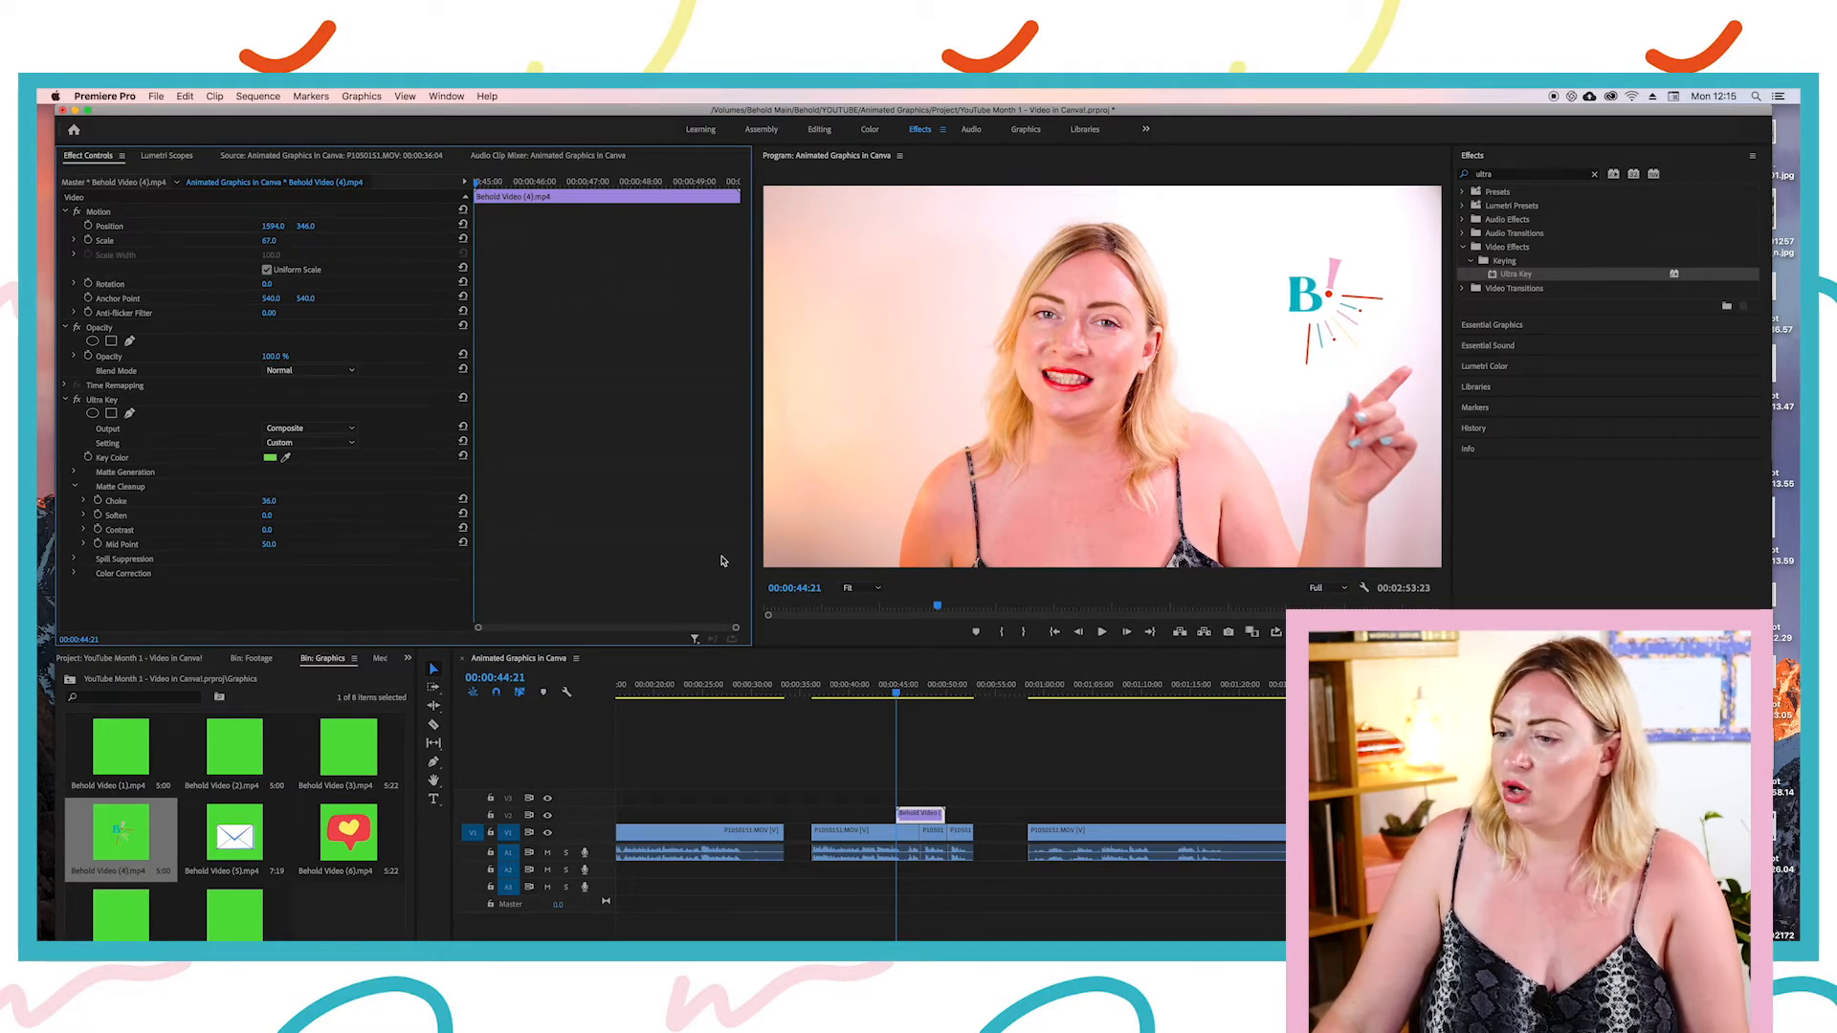
{"action": "left_click", "coordinate": [891, 695]}
{"action": "key", "text": "space"}
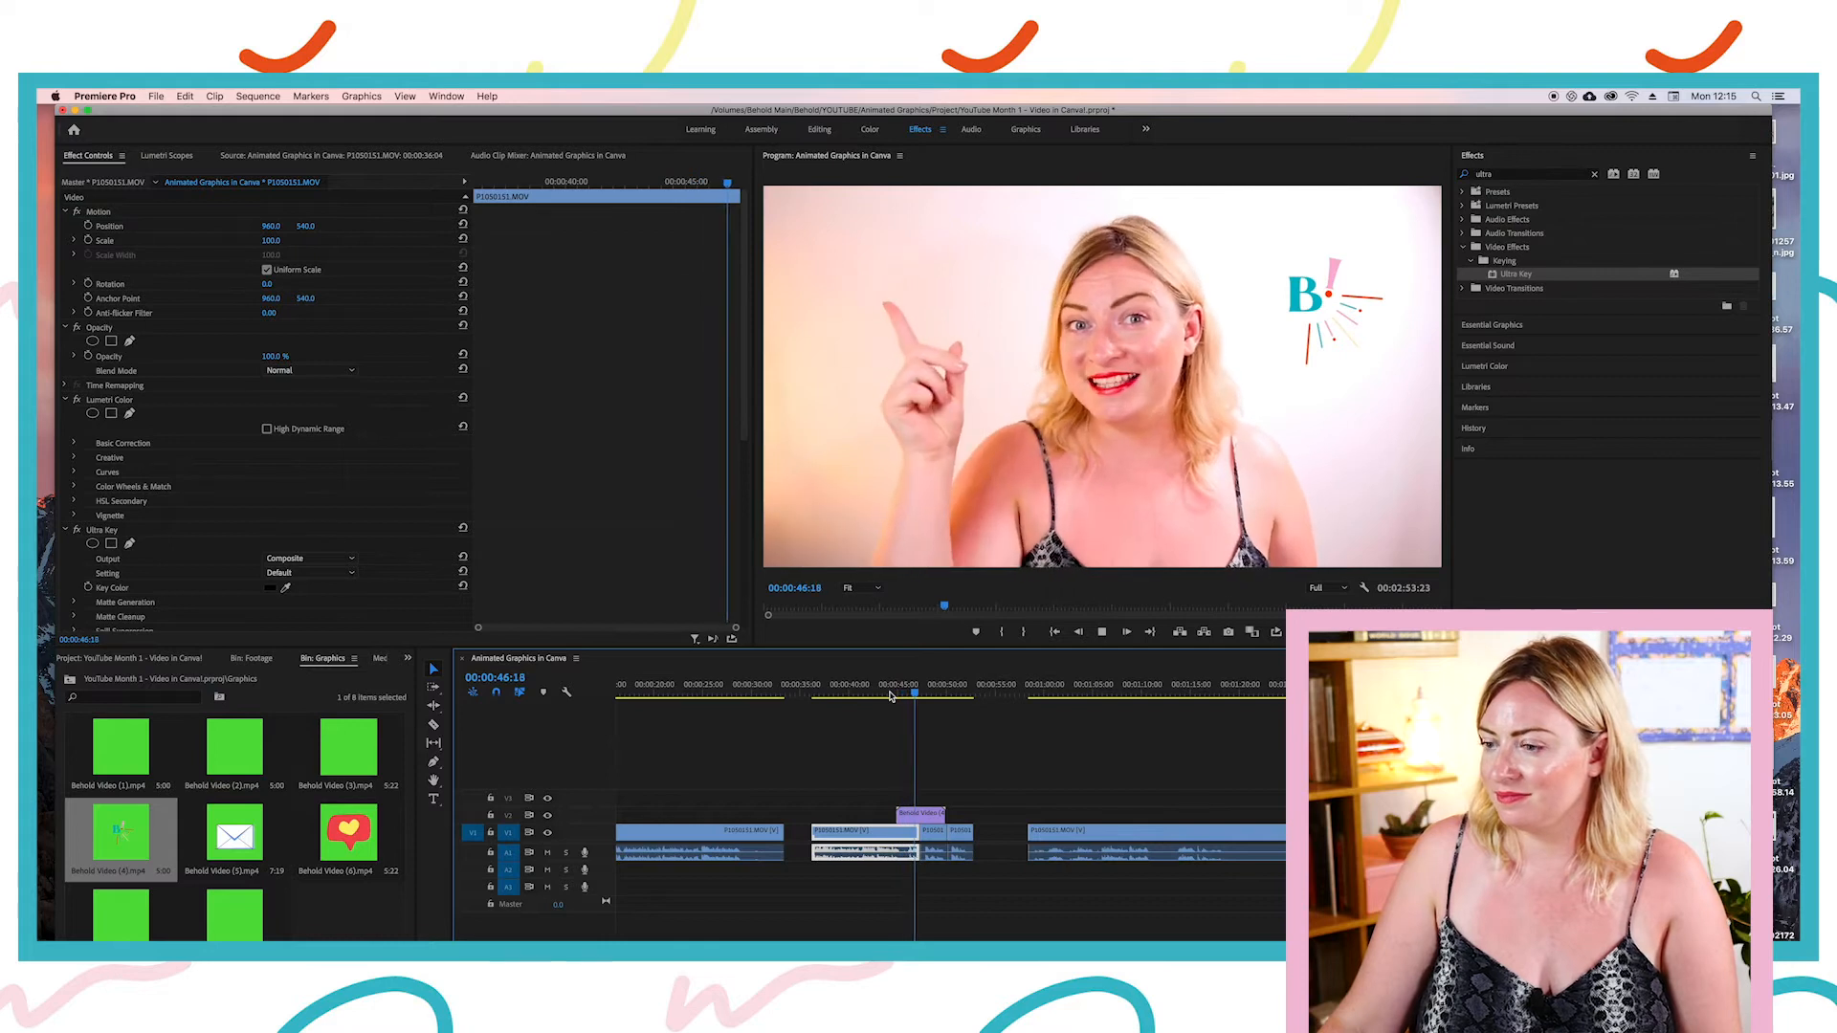
{"action": "key", "text": "space"}
Step: Place Behold Video (6).mp4, the heart sticker, on track V3 starting at 00:00:46:13
{"action": "left_click_drag", "start_coordinate": [917, 696], "coordinate": [914, 699]}
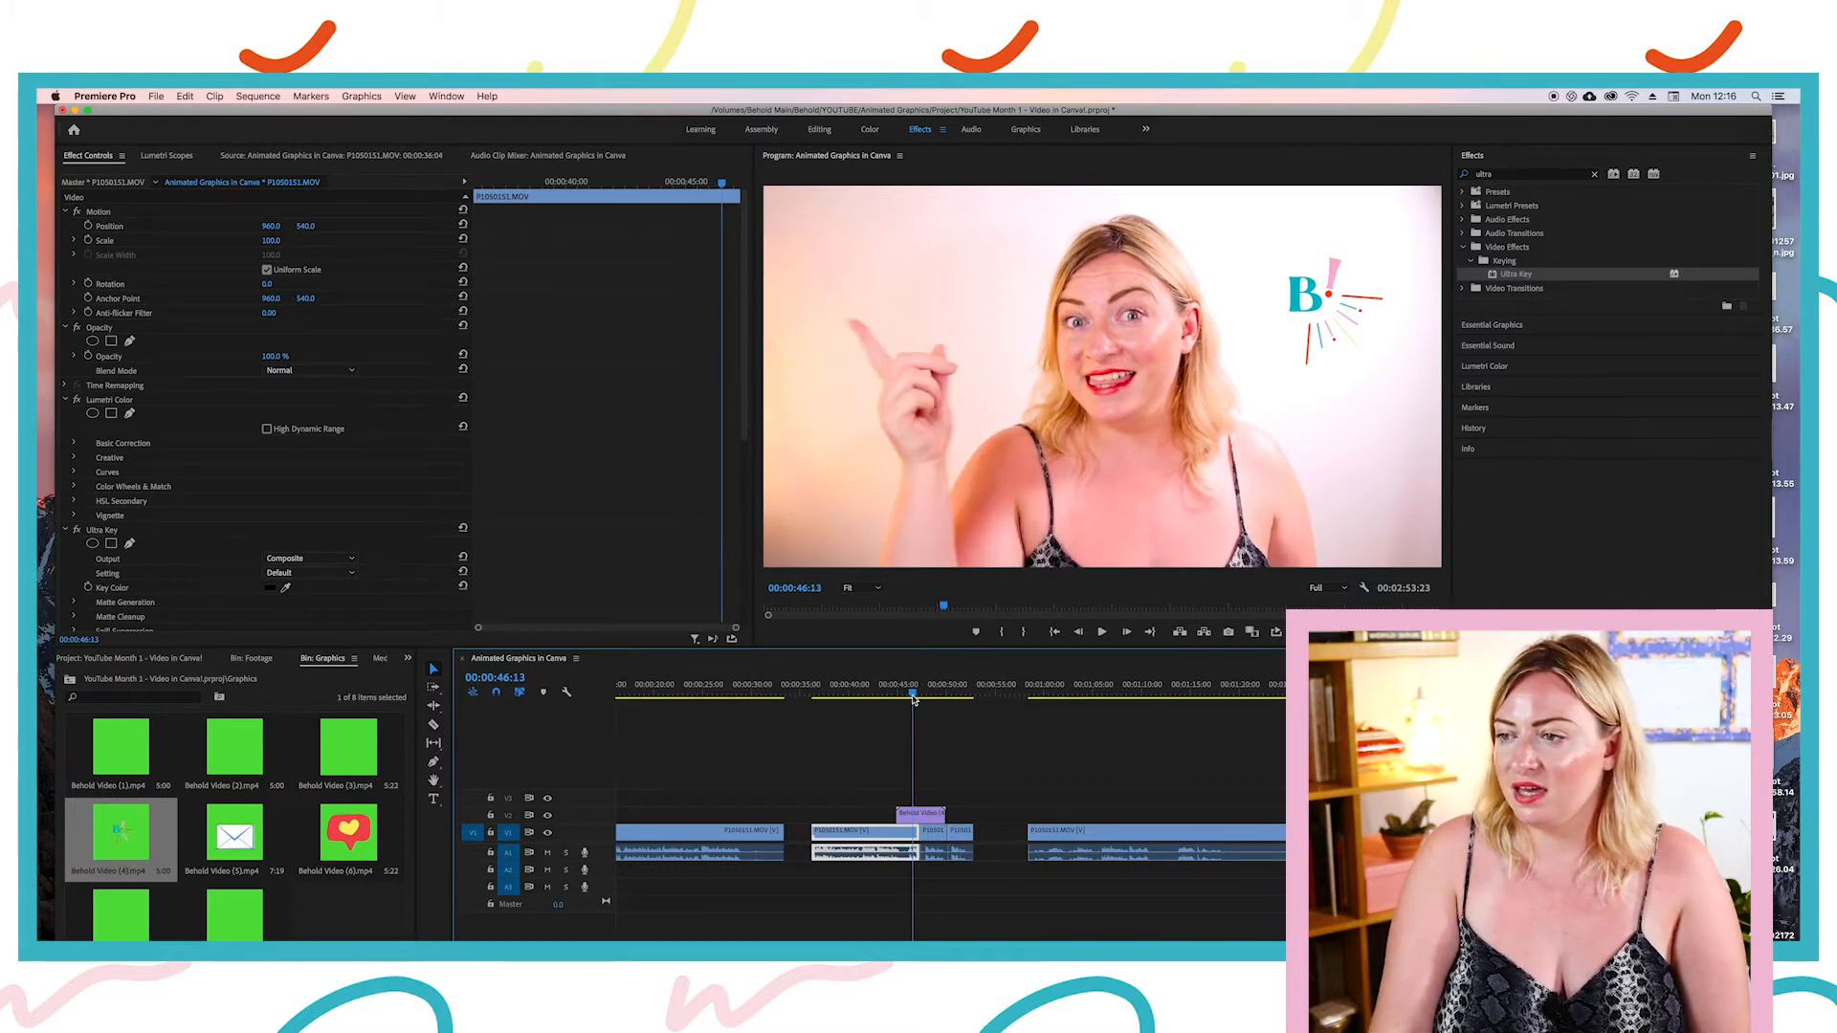
{"action": "double_click", "coordinate": [341, 841]}
{"action": "left_click_drag", "start_coordinate": [338, 834], "coordinate": [919, 802]}
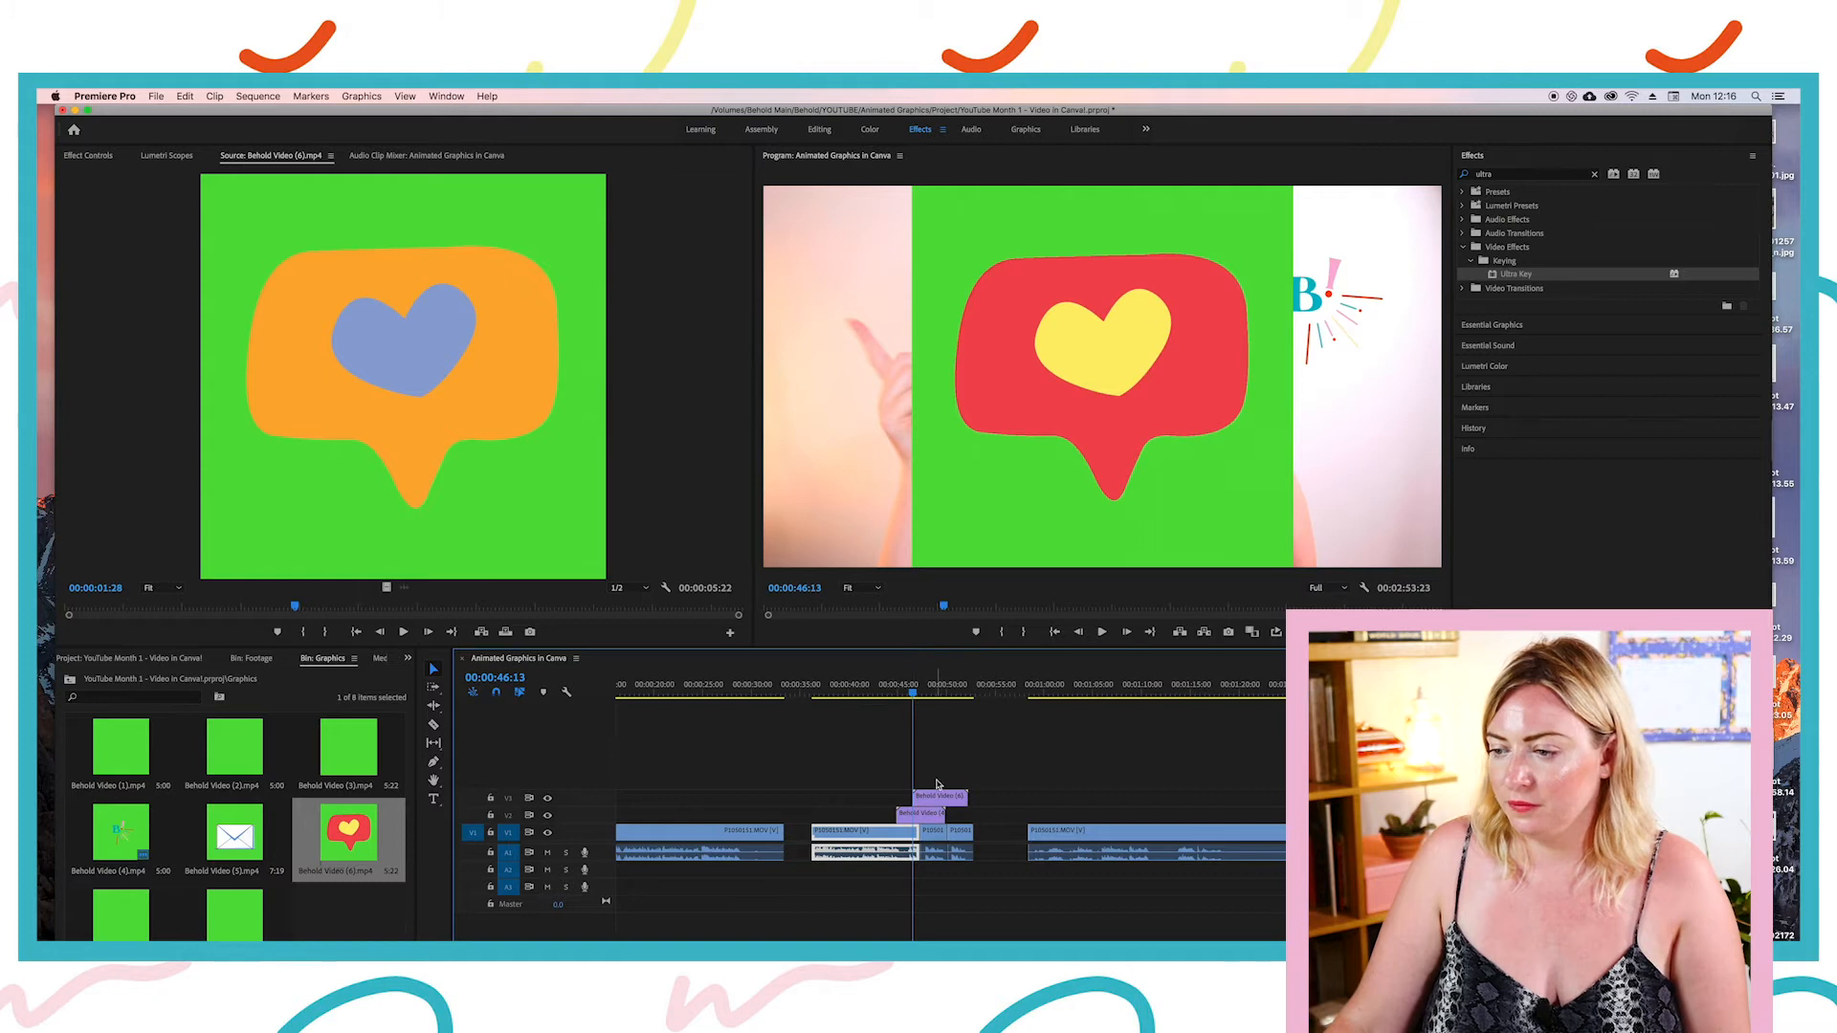
Step: Apply the Ultra Key effect to the heart sticker clip on V3
{"action": "left_click", "coordinate": [938, 793]}
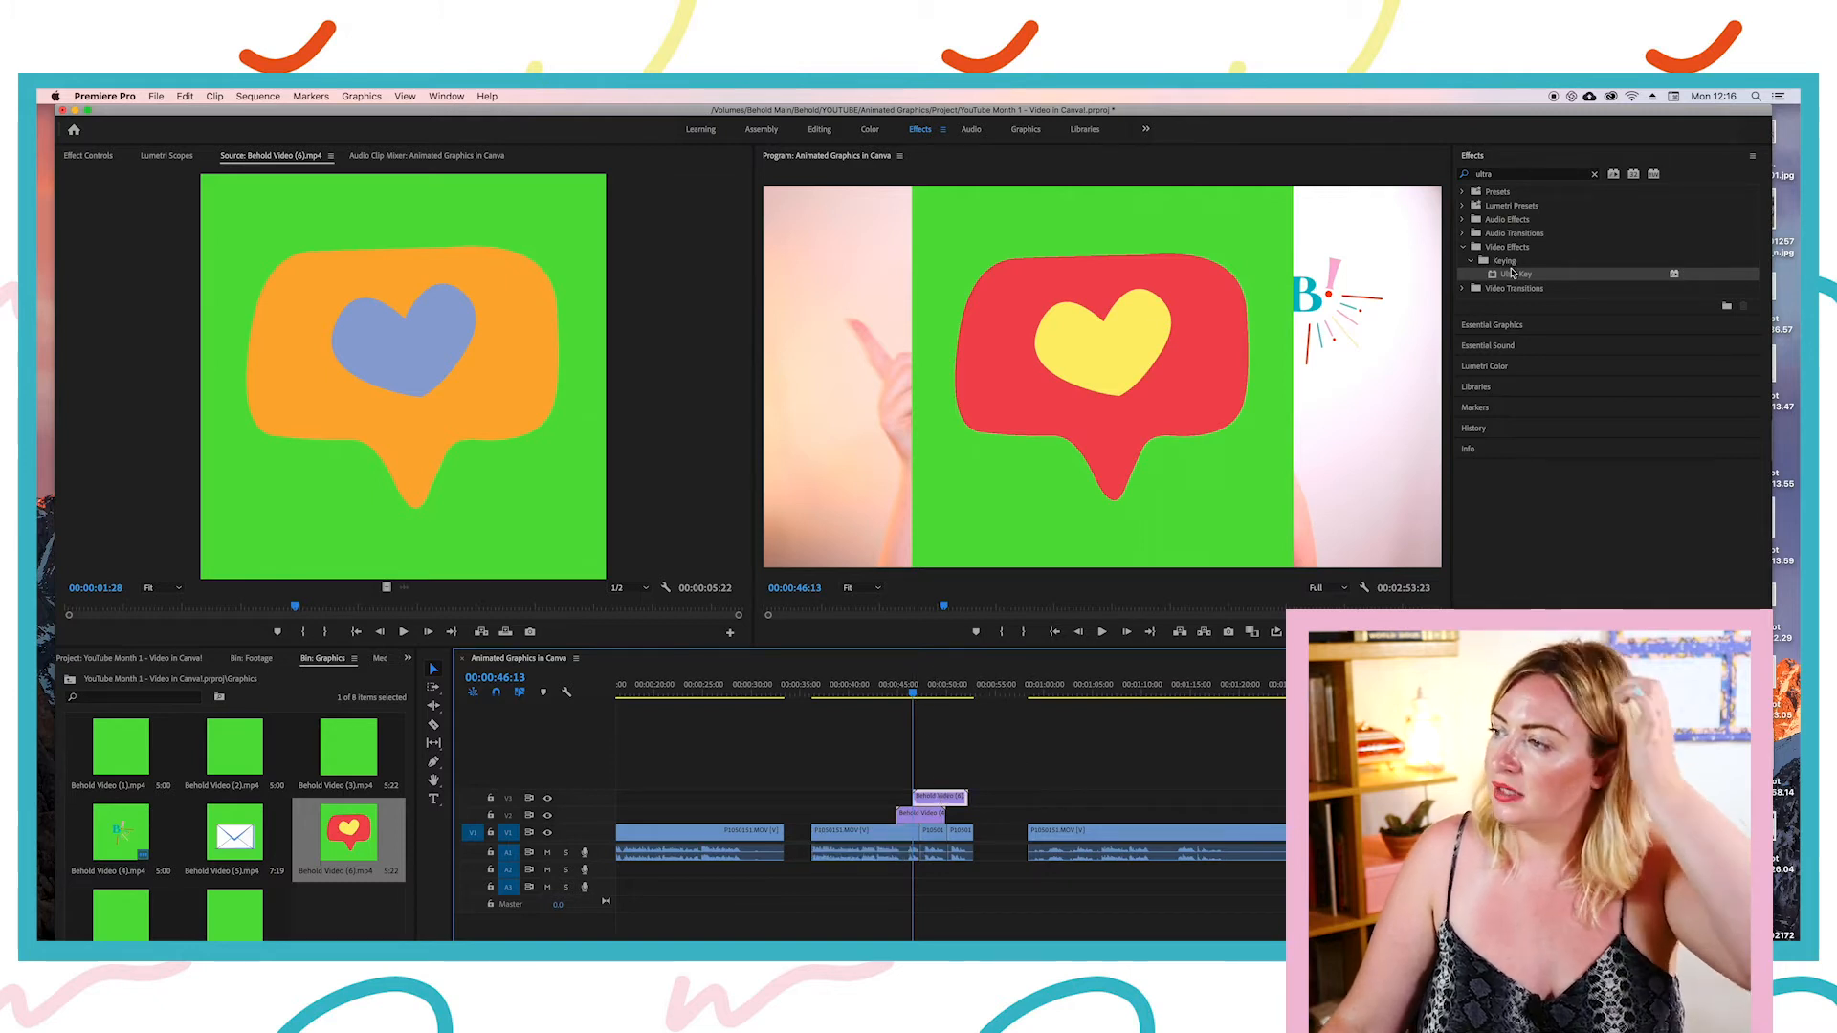
{"action": "left_click", "coordinate": [1513, 274]}
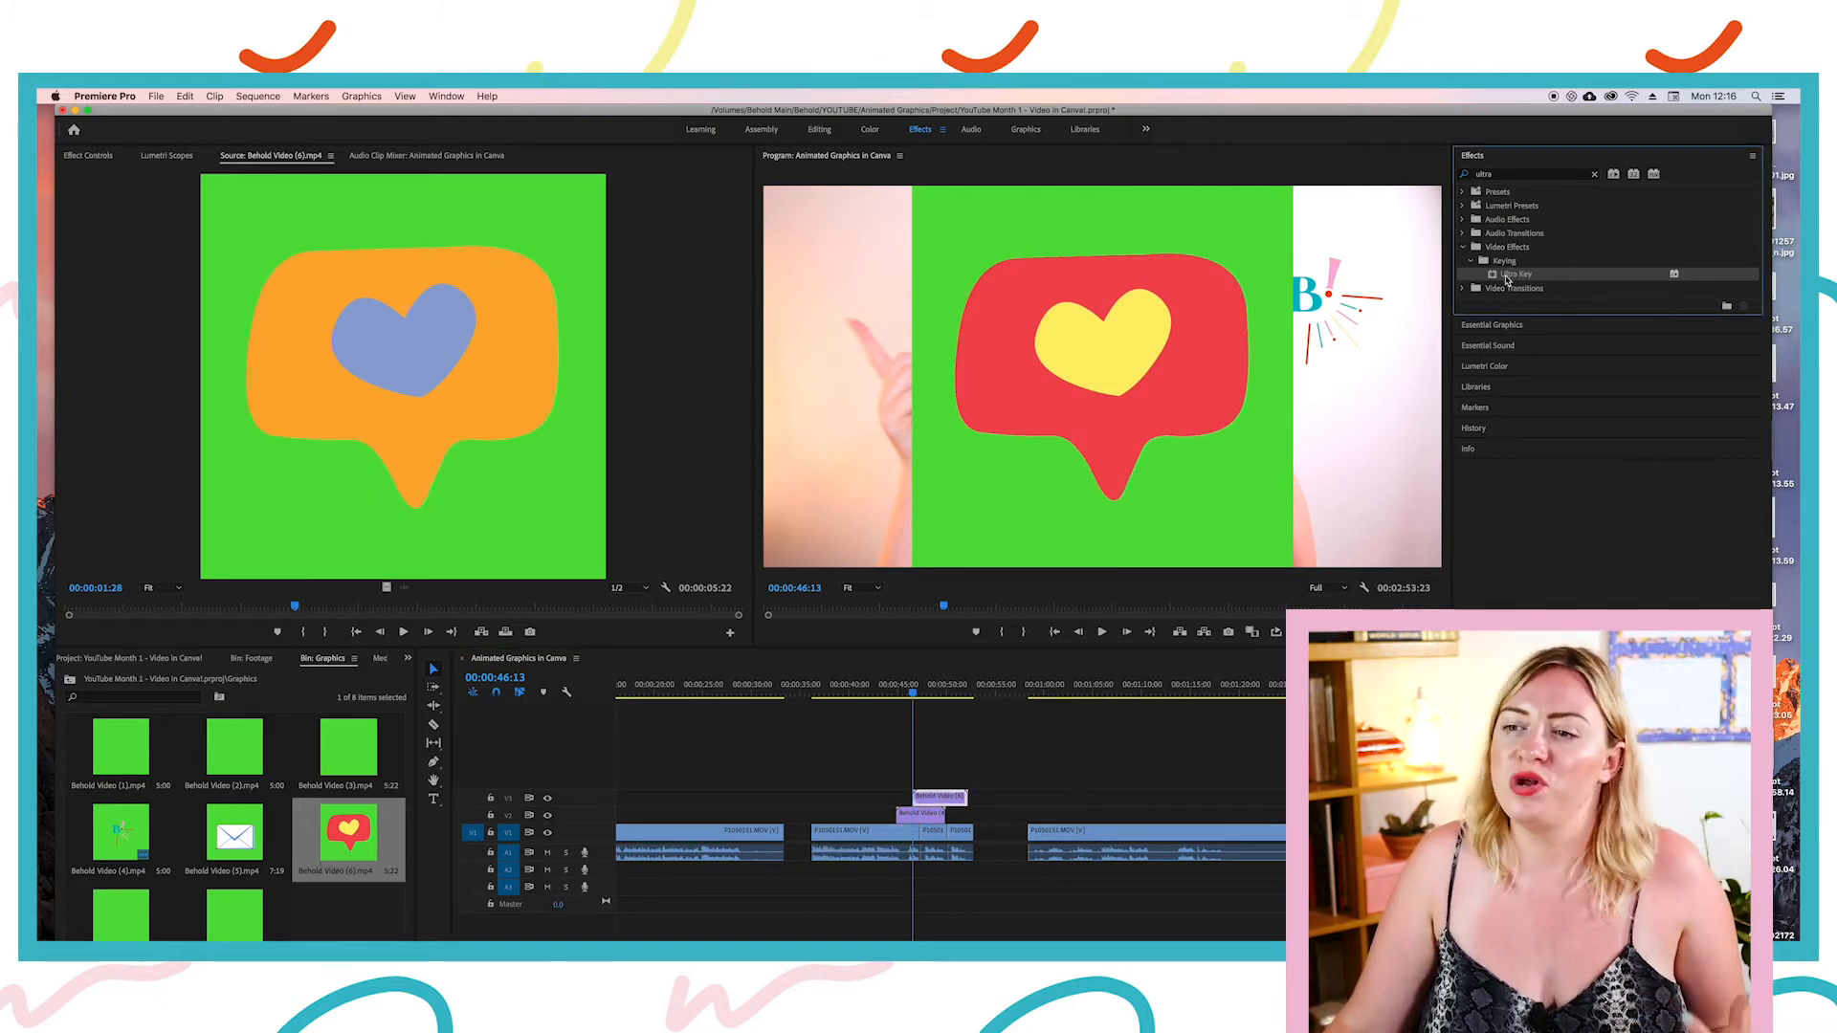
{"action": "left_click_drag", "start_coordinate": [1505, 275], "coordinate": [1393, 402]}
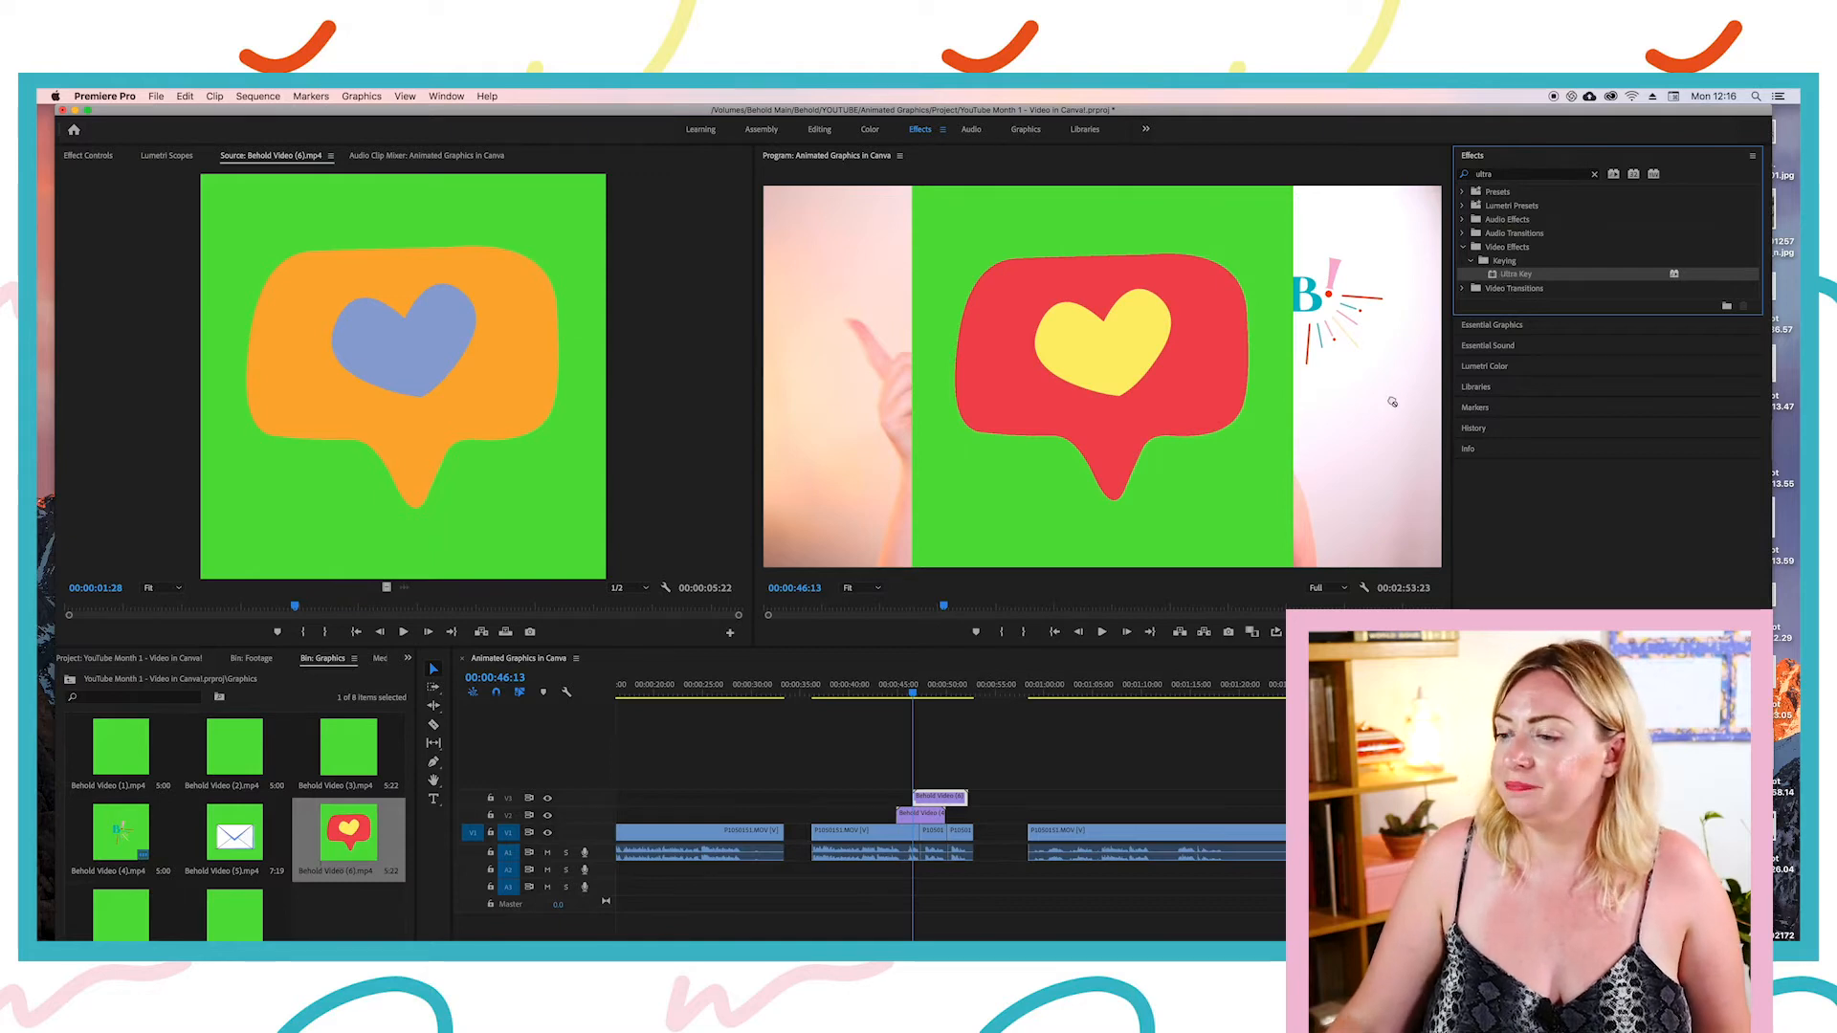
{"action": "left_click_drag", "start_coordinate": [1434, 331], "coordinate": [968, 800]}
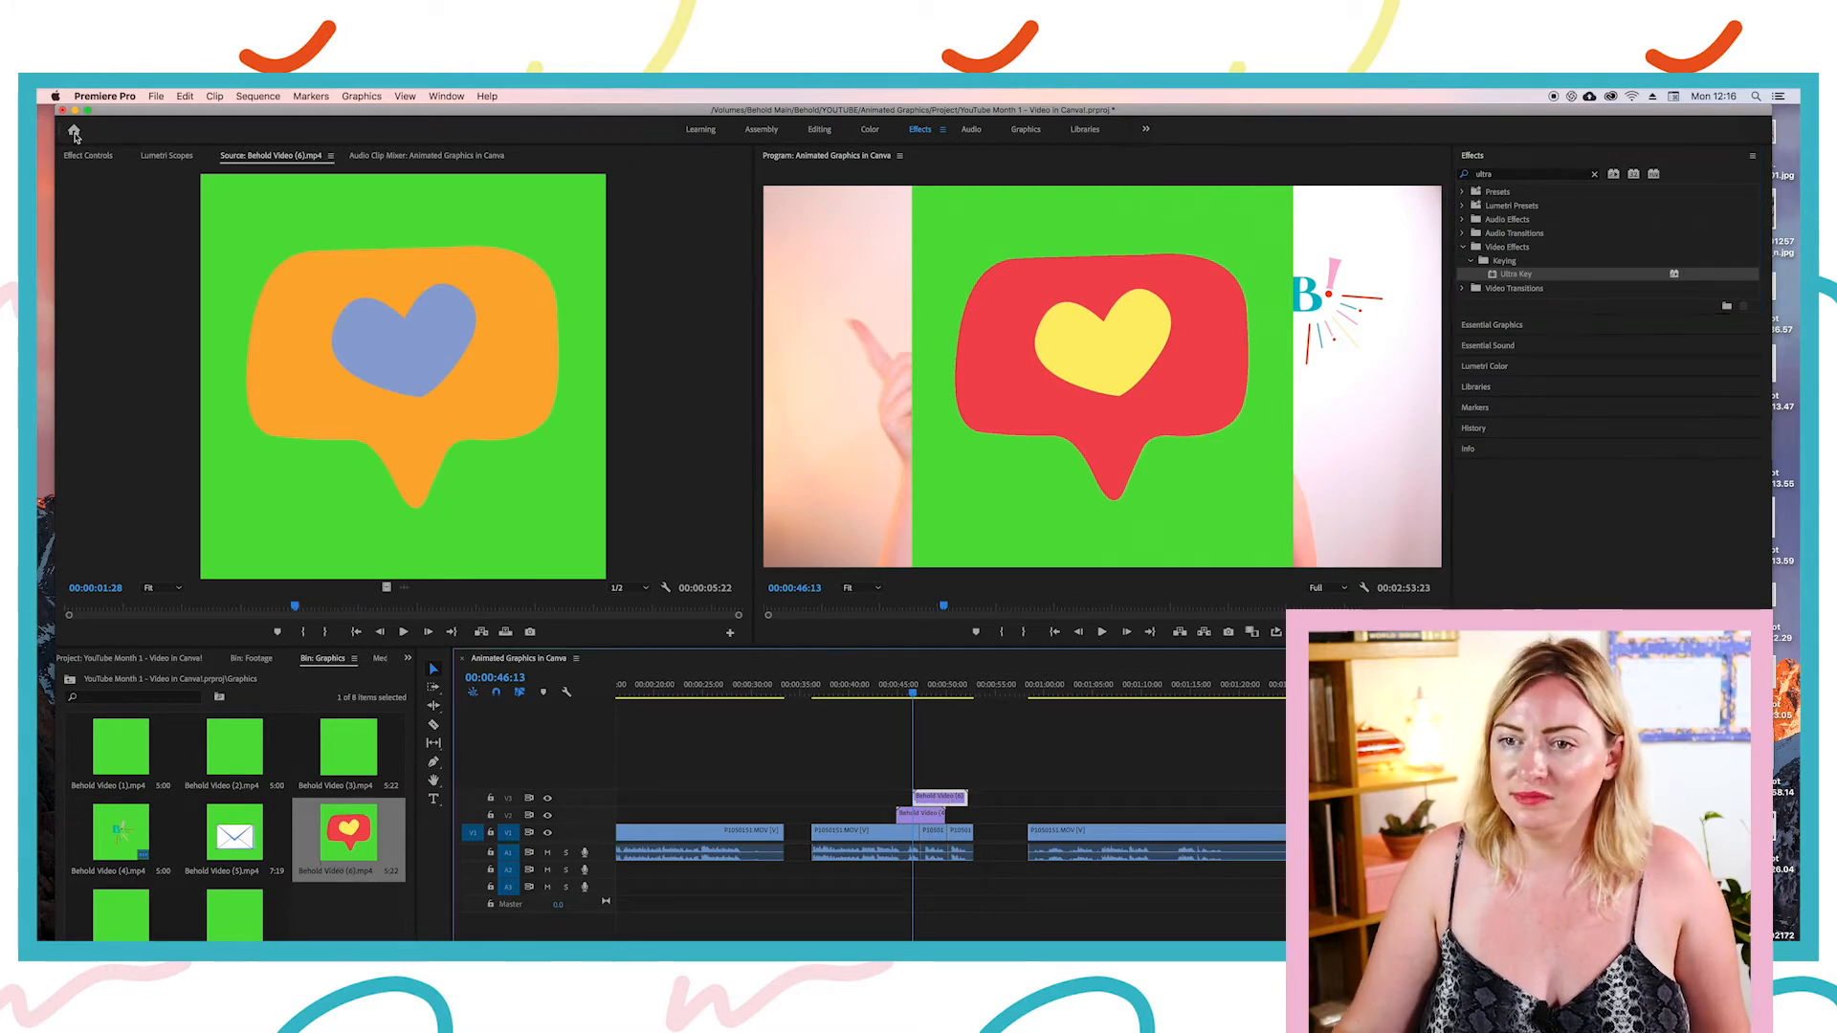
Step: Sample the heart sticker's green background as the key colour and set the matte cleanup Choke to 100
{"action": "left_click", "coordinate": [101, 158]}
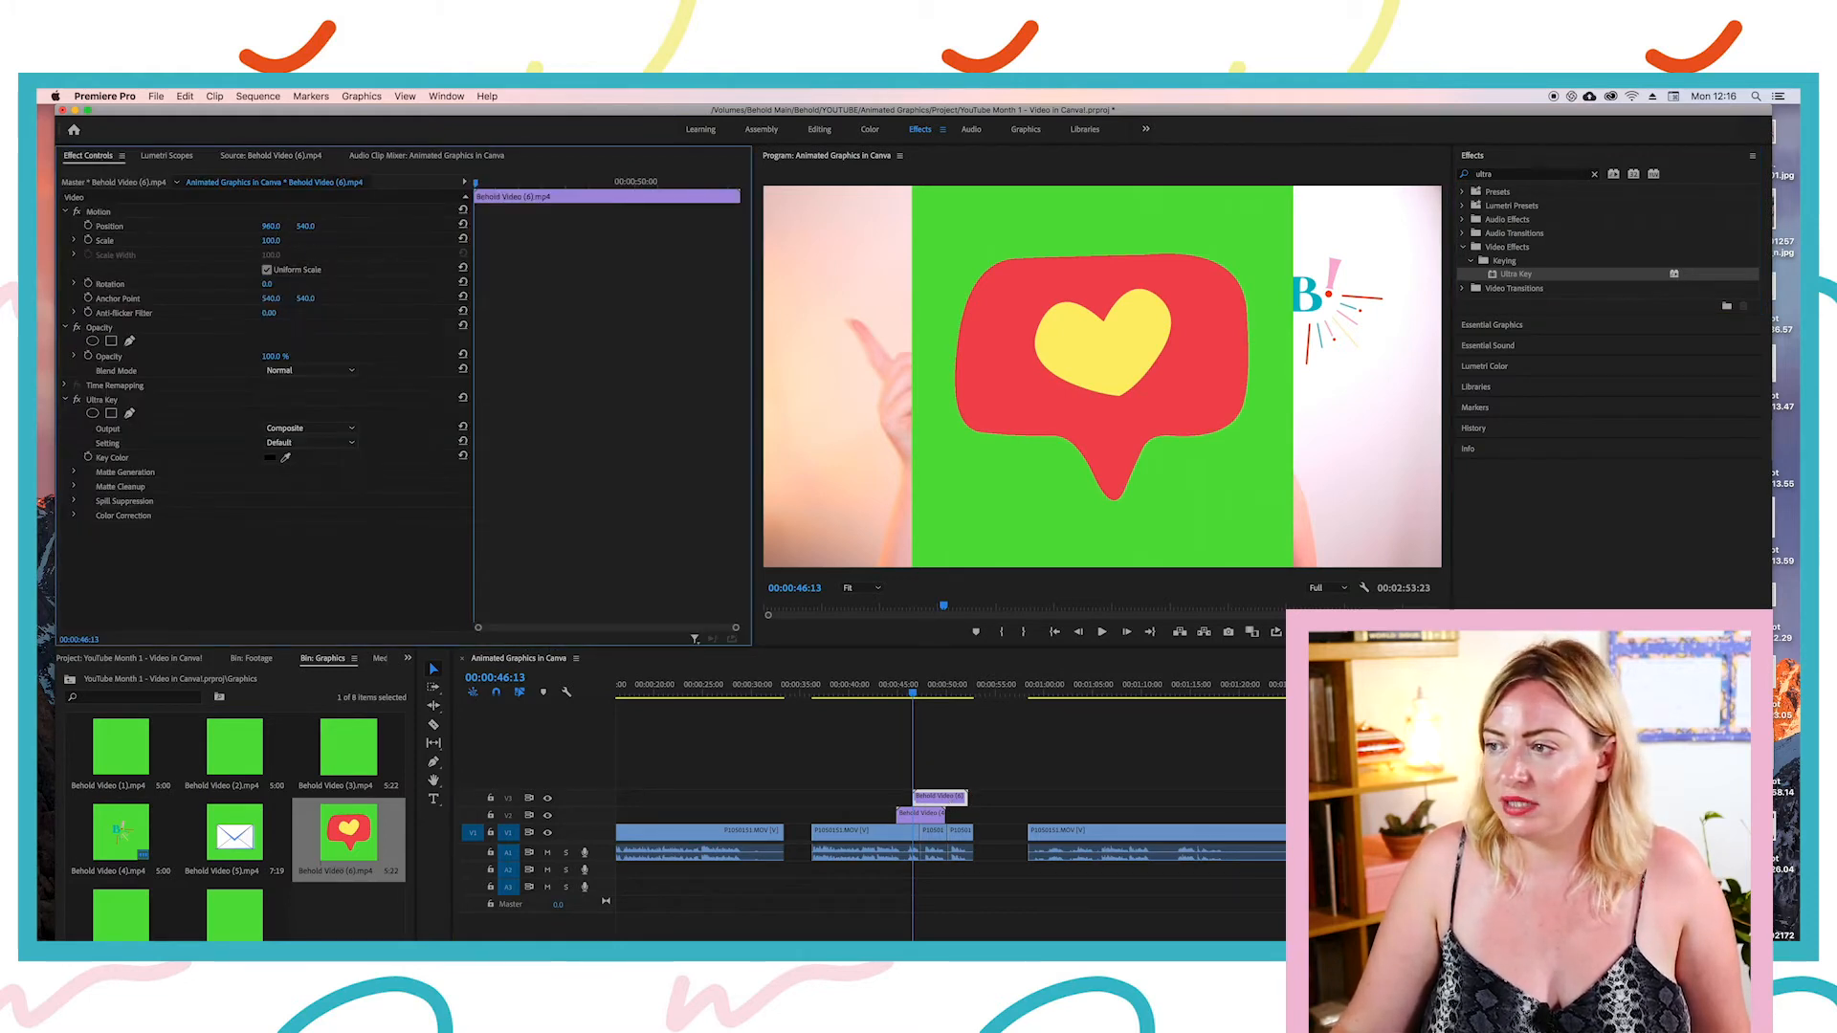
{"action": "left_click_drag", "start_coordinate": [271, 226], "coordinate": [290, 227]}
{"action": "left_click", "coordinate": [285, 459]}
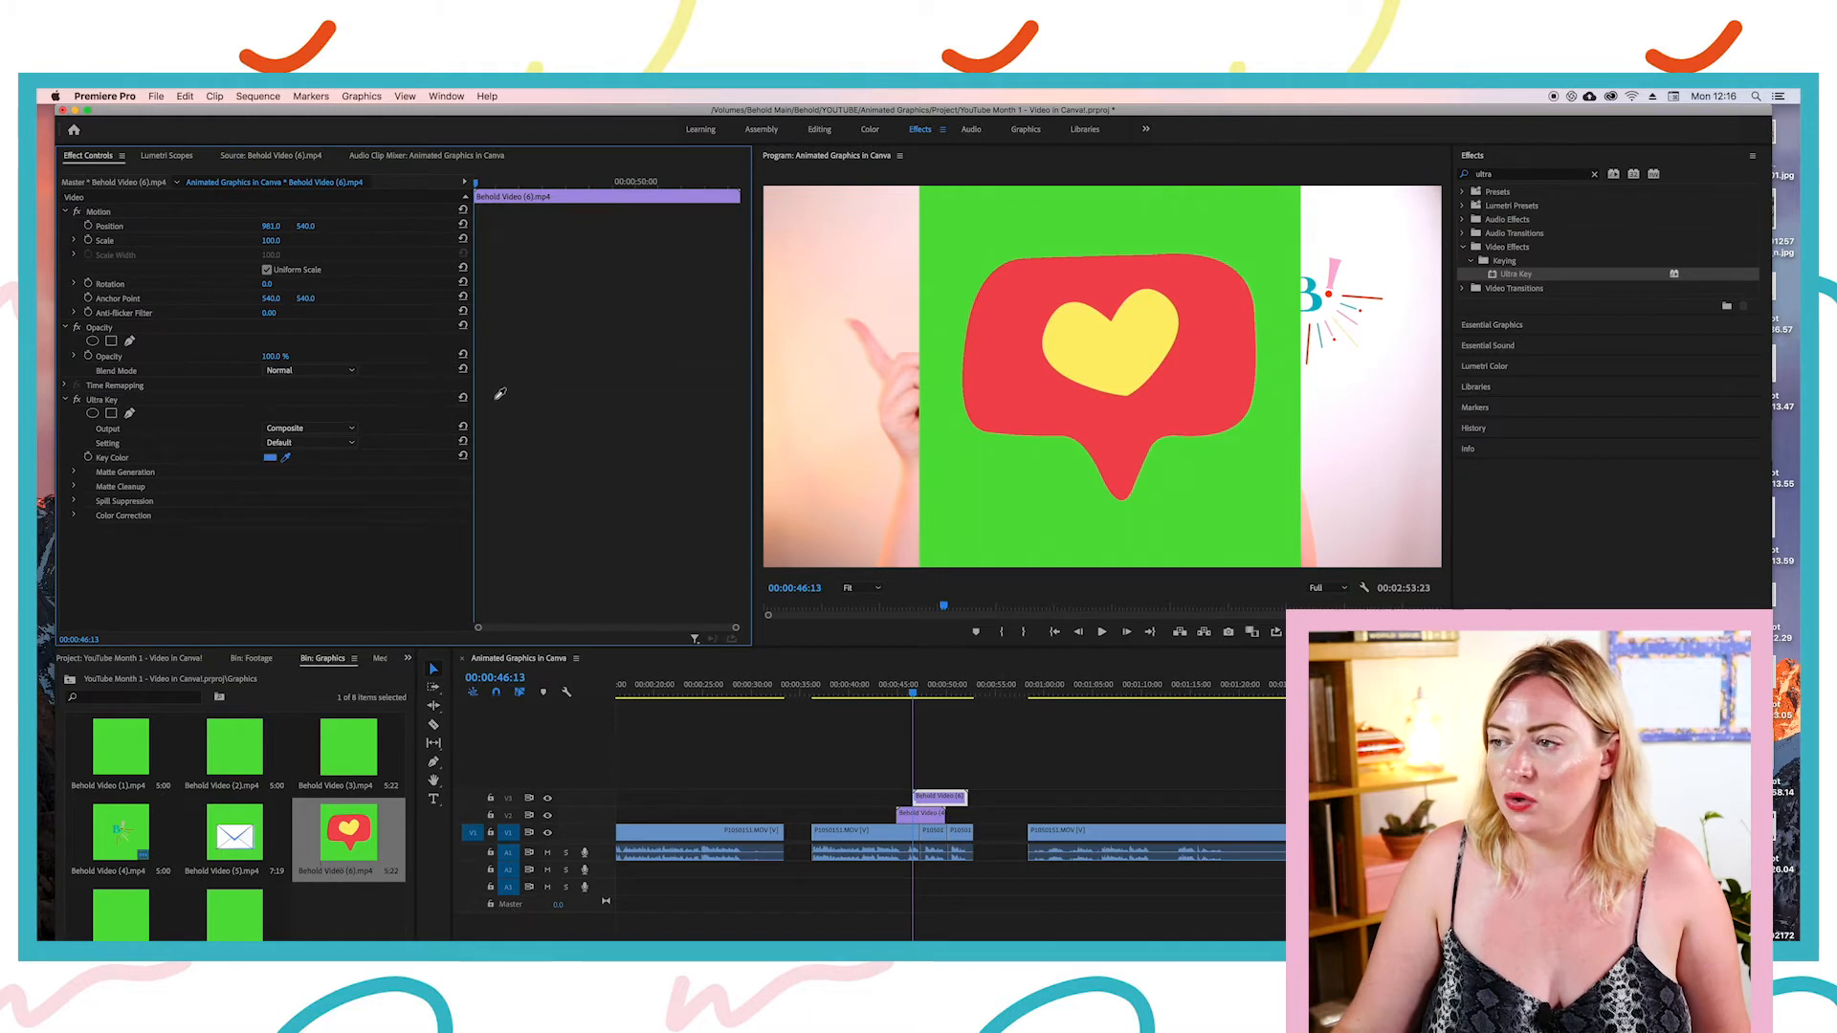
{"action": "left_click", "coordinate": [1020, 262]}
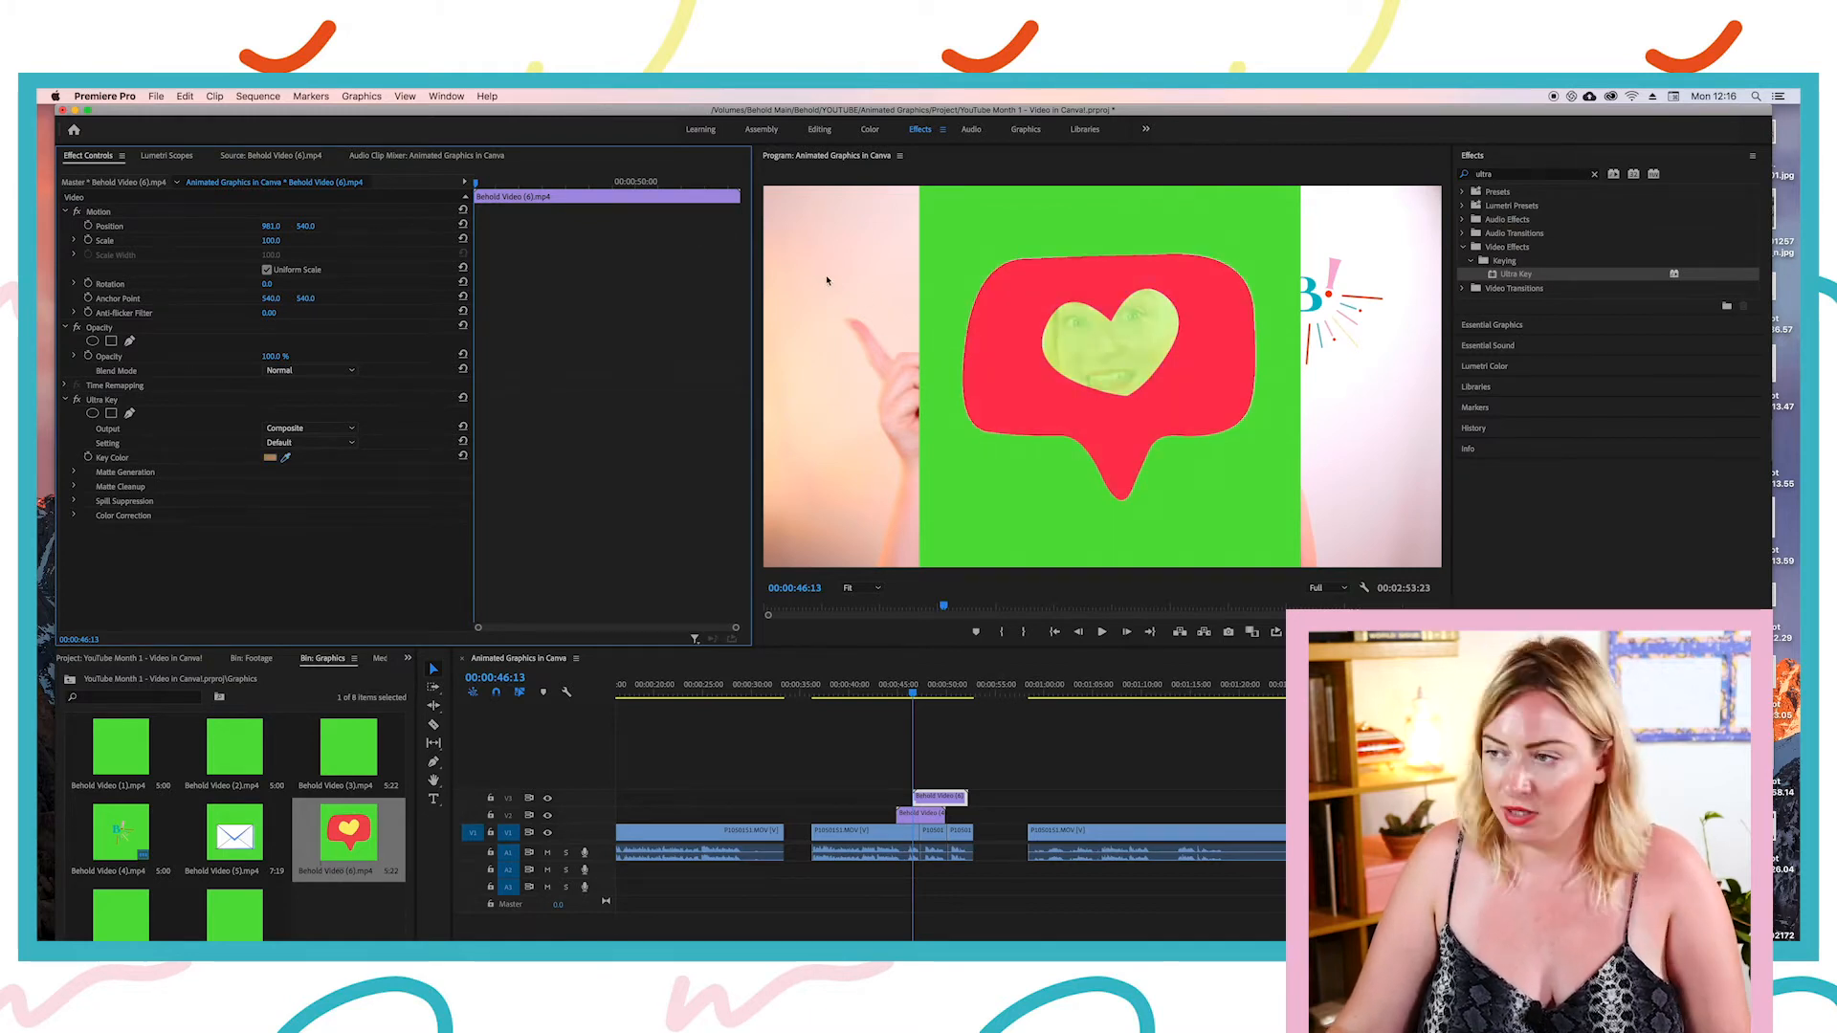
{"action": "left_click", "coordinate": [287, 457]}
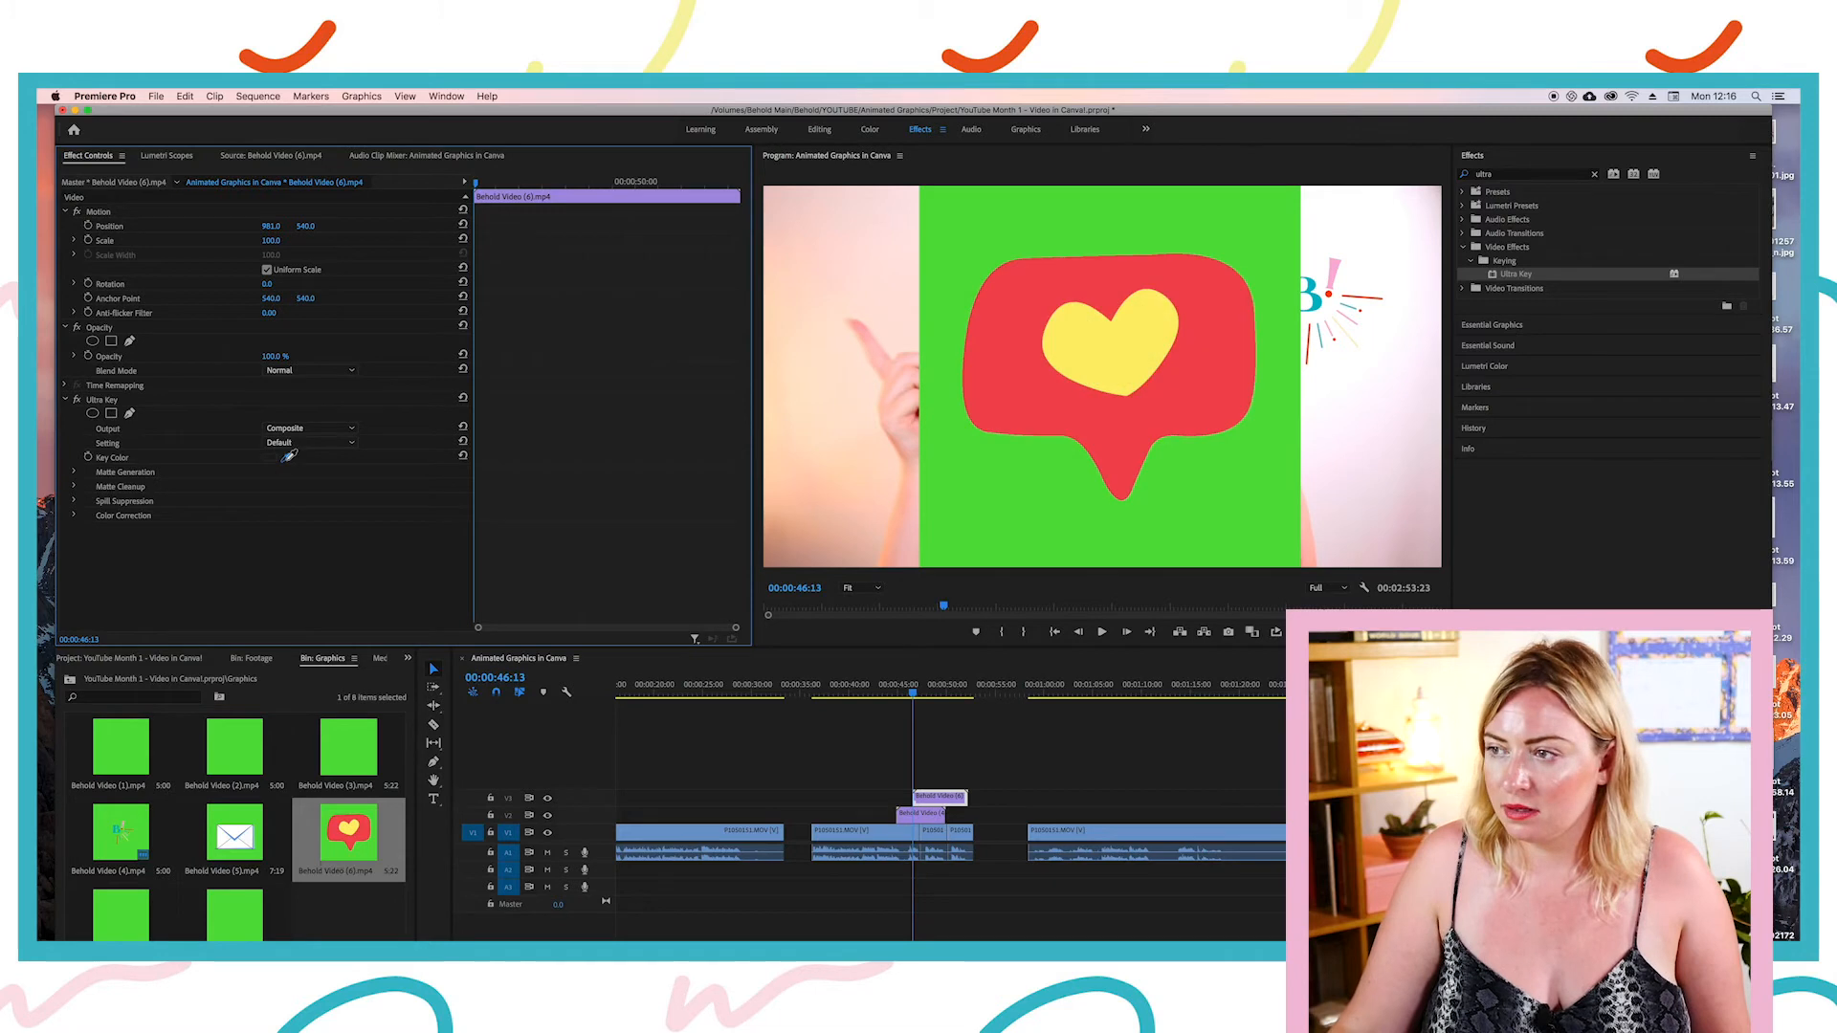
{"action": "left_click", "coordinate": [1037, 246]}
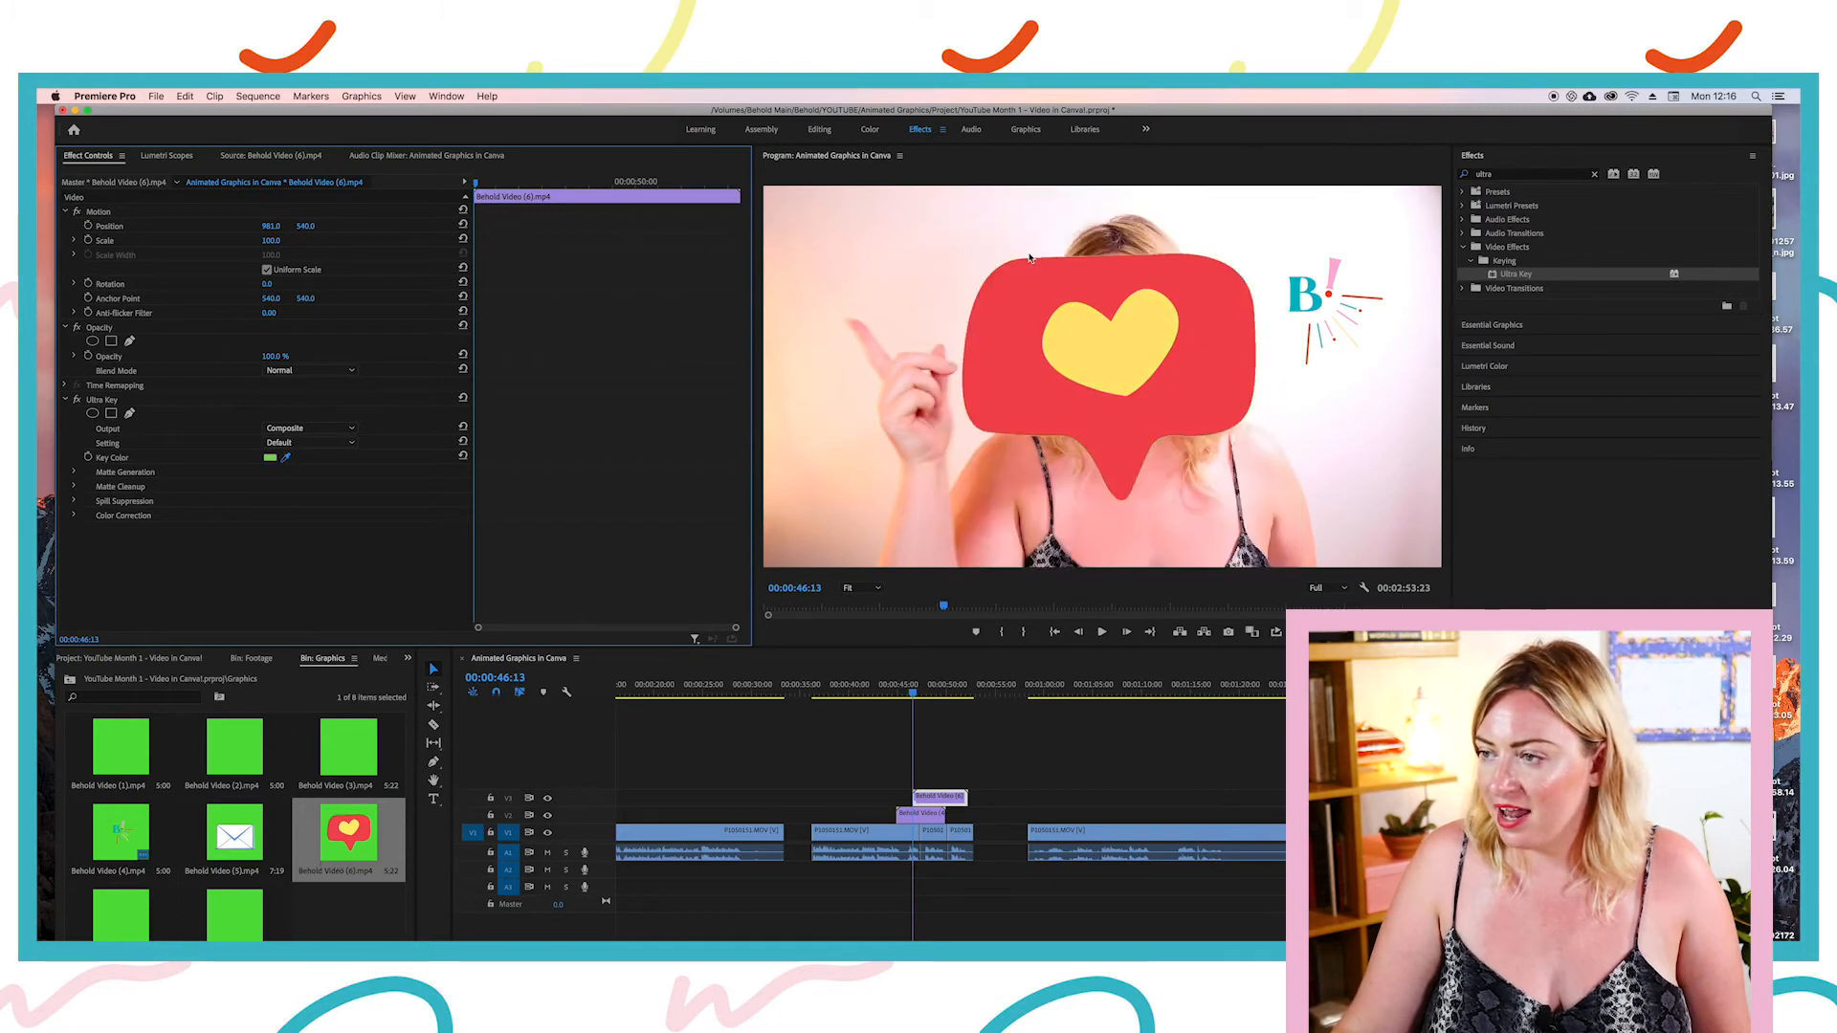
{"action": "left_click", "coordinate": [75, 487]}
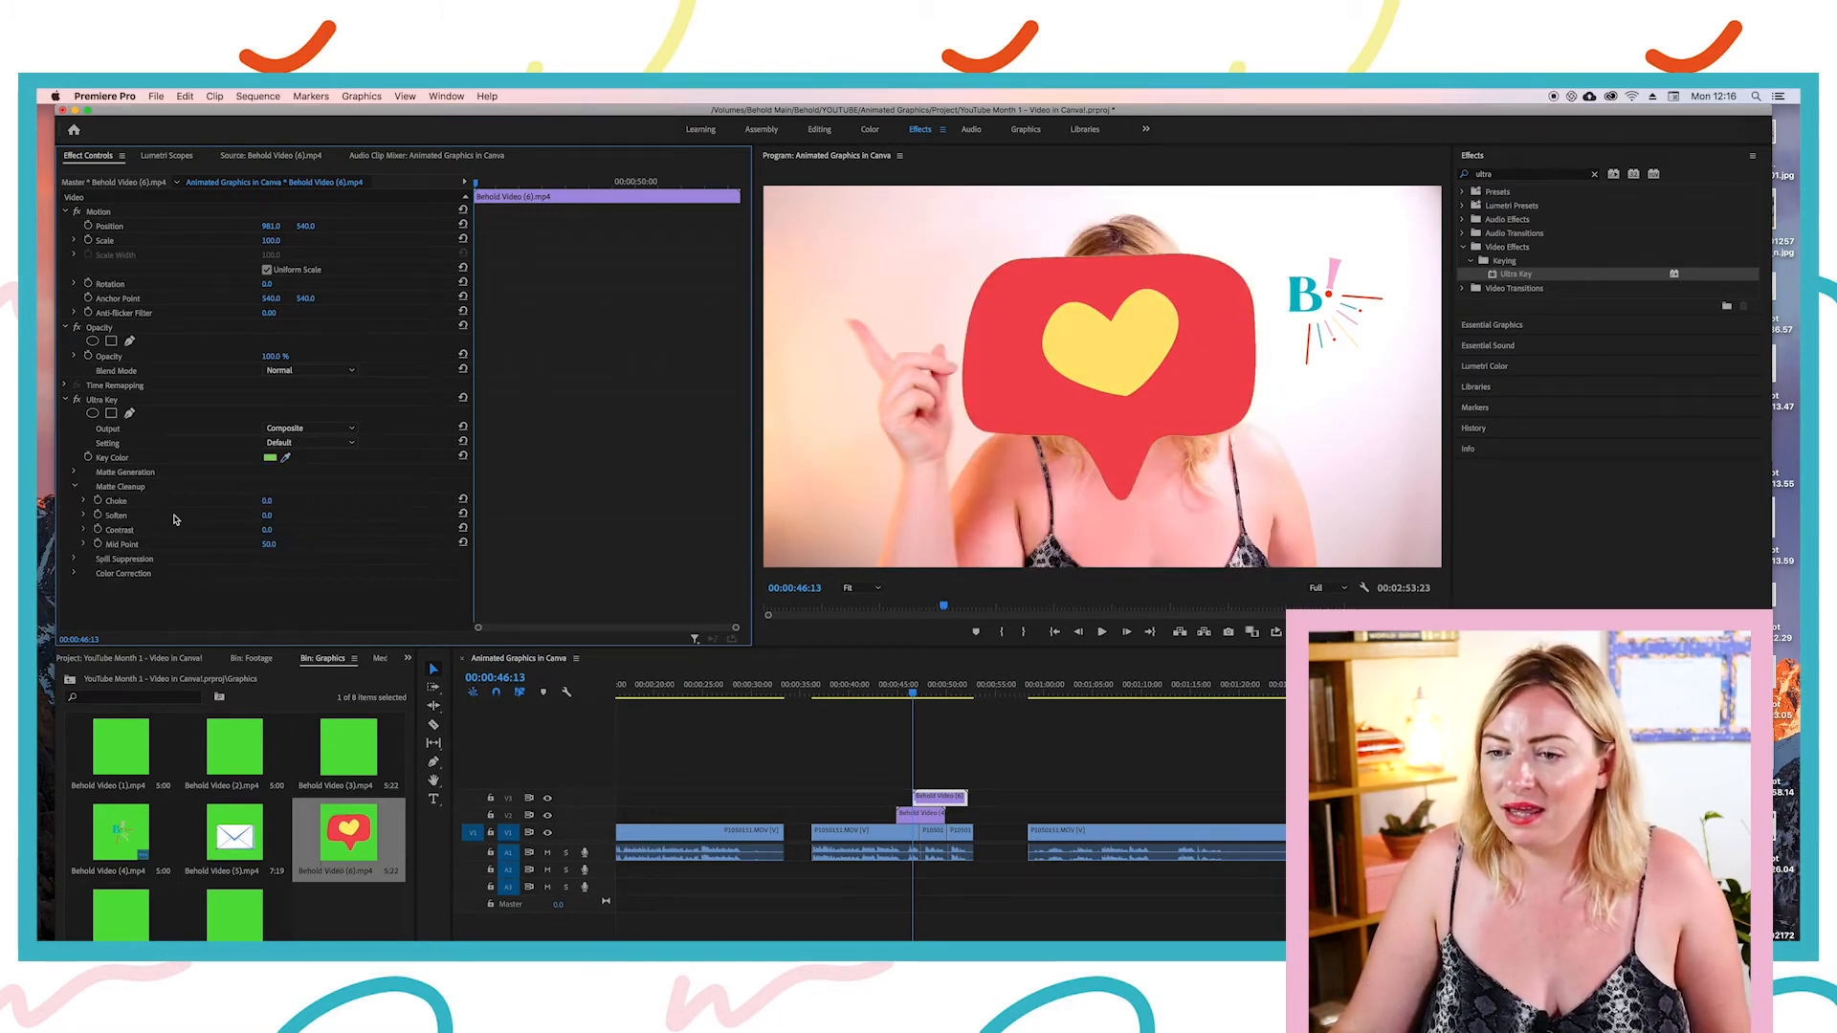
{"action": "left_click_drag", "start_coordinate": [269, 500], "coordinate": [326, 500]}
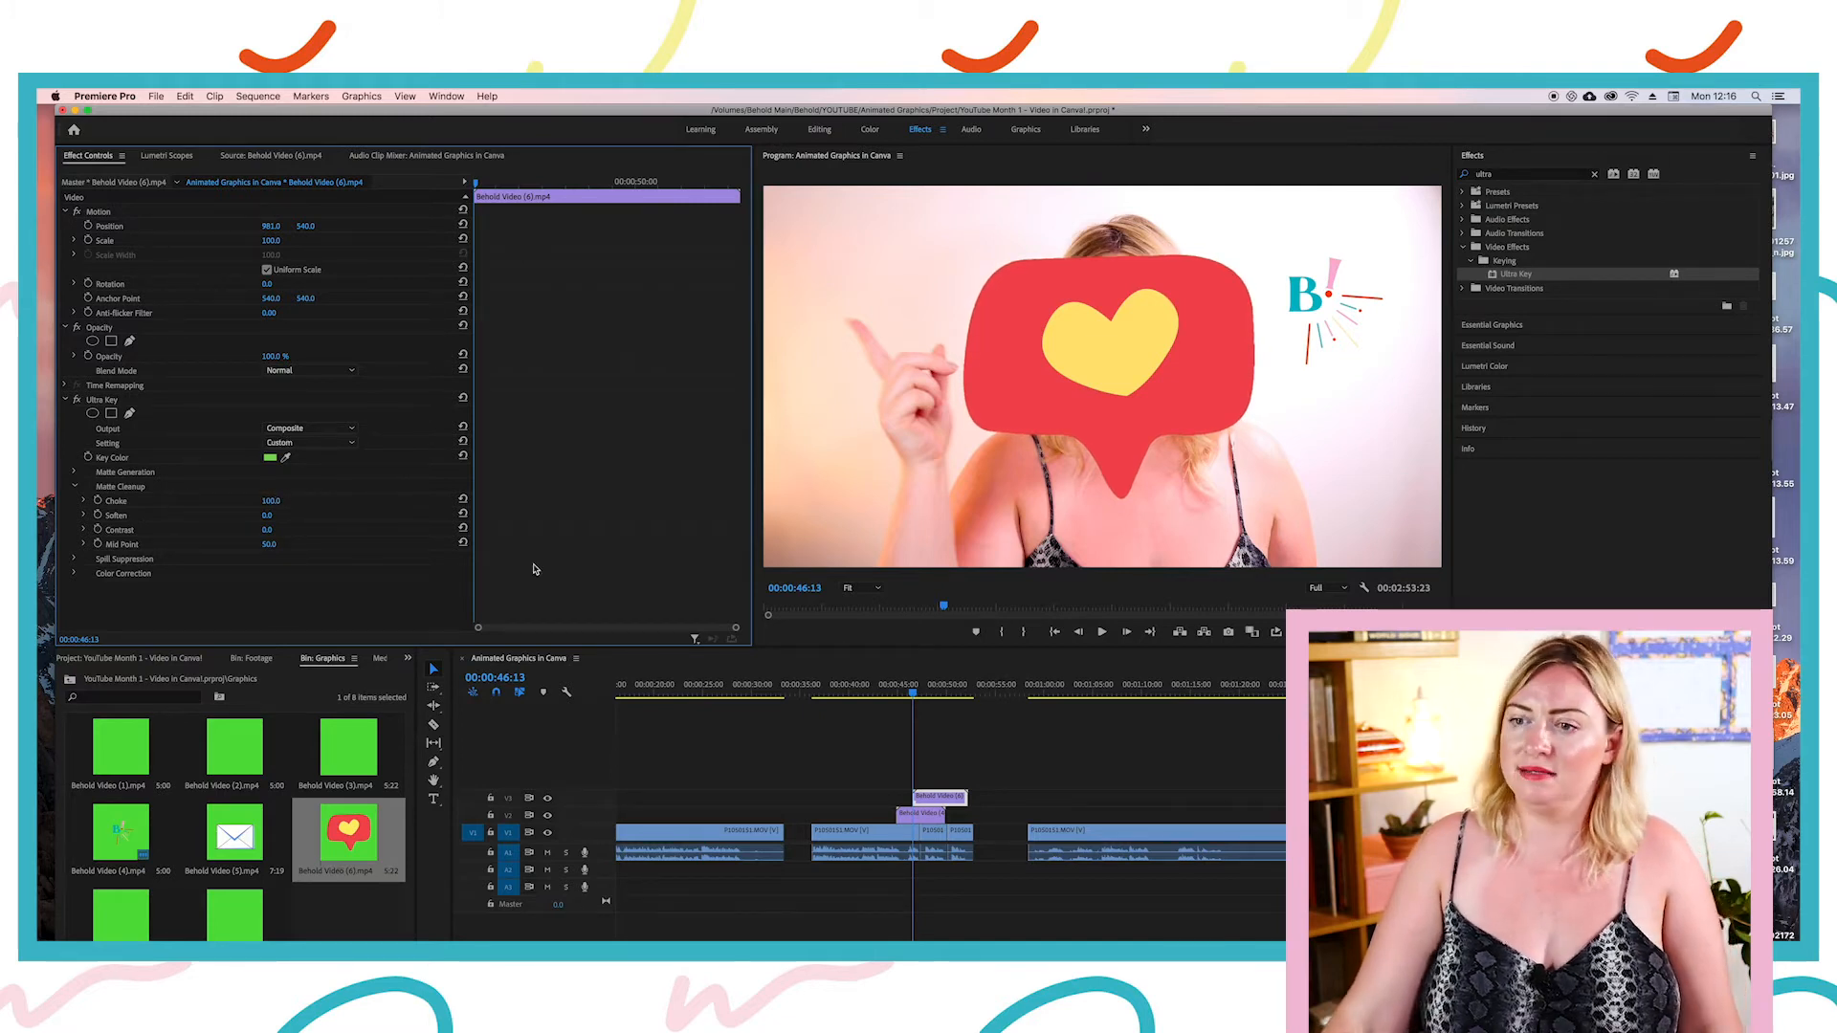
Step: Scale the heart sticker to 44 at position 405, 220 and play back the section from about 00:00:43:17
{"action": "left_click_drag", "start_coordinate": [270, 227], "coordinate": [43, 227]}
{"action": "left_click_drag", "start_coordinate": [321, 226], "coordinate": [250, 226]}
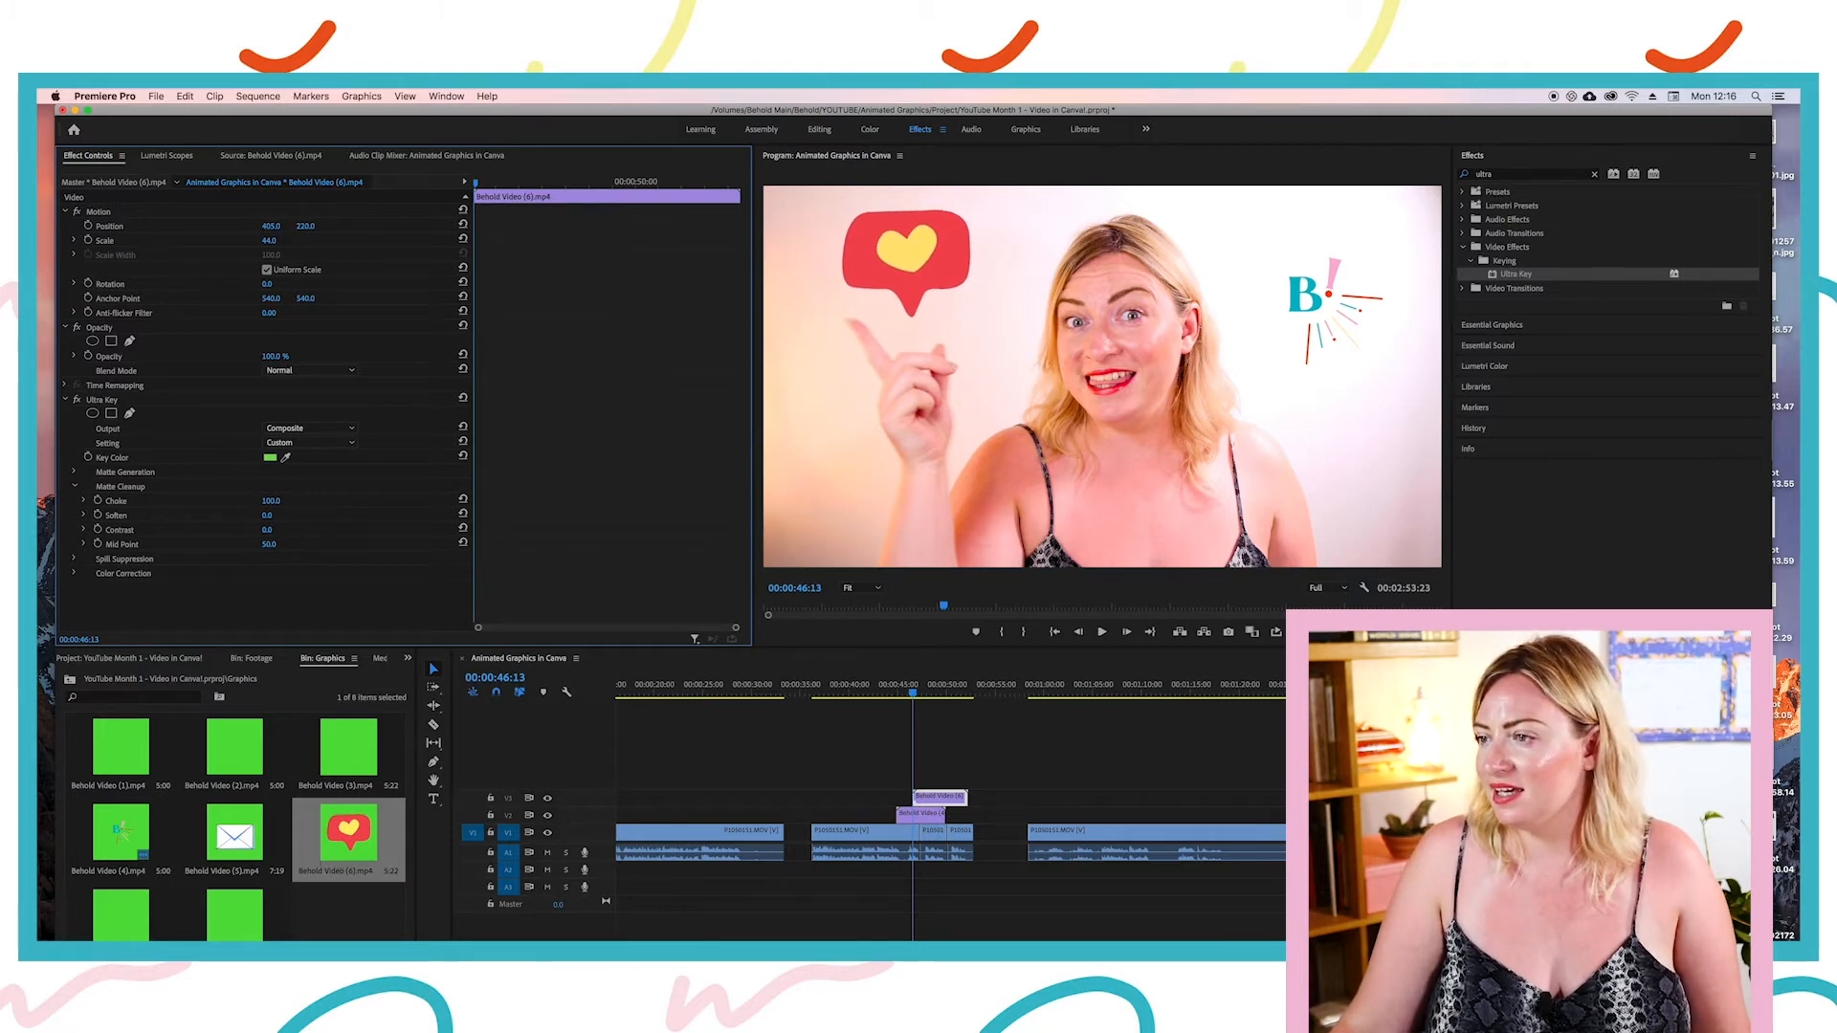
{"action": "left_click", "coordinate": [888, 687]}
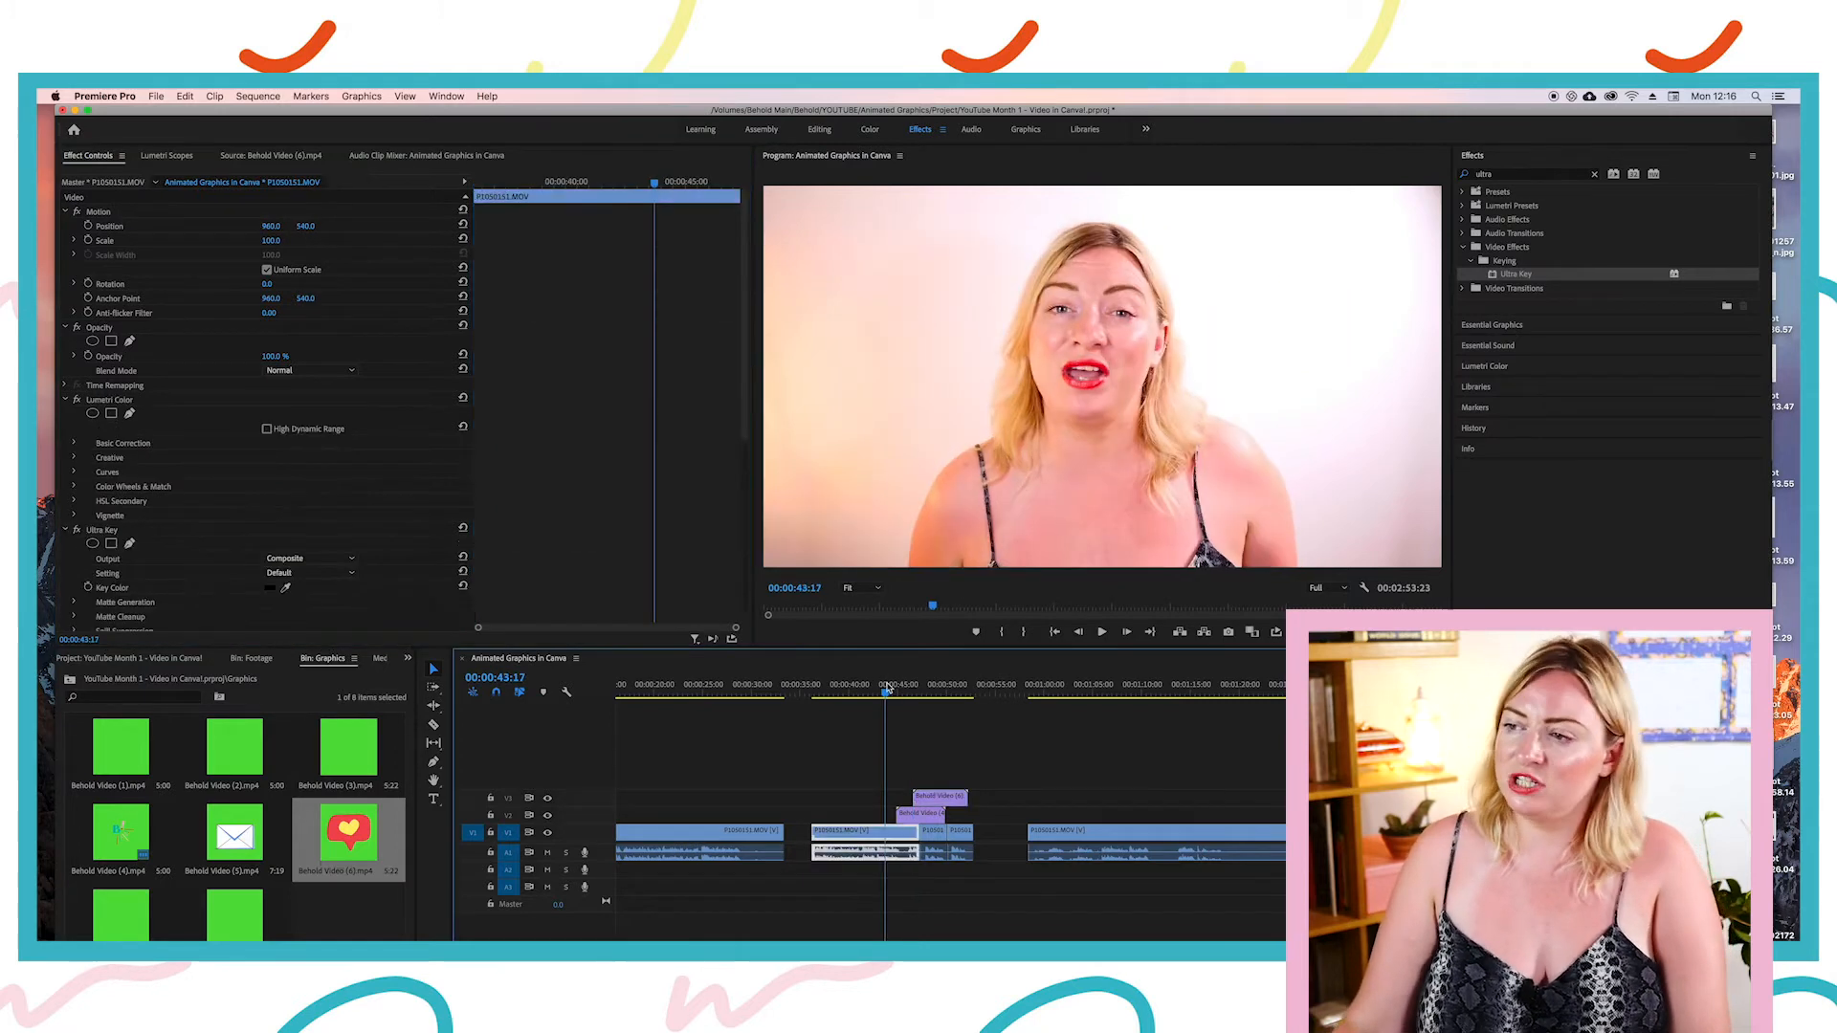
{"action": "key", "text": "space"}
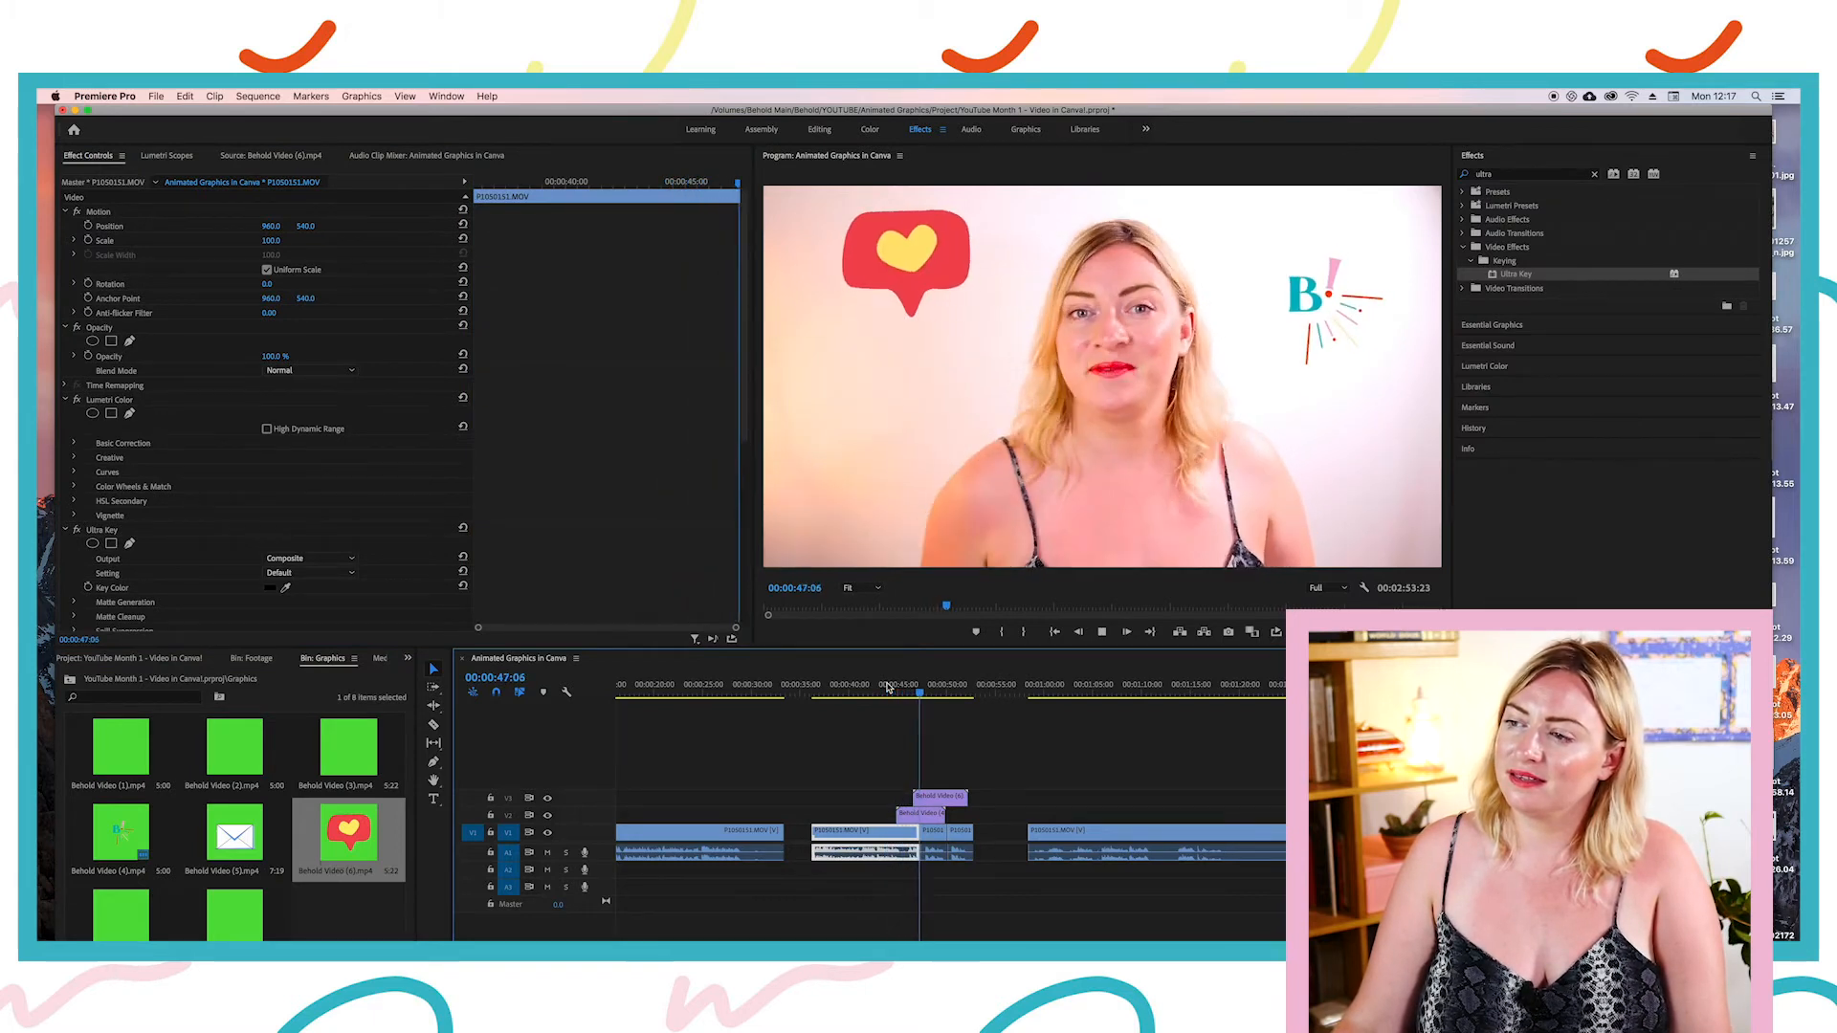
{"action": "key", "text": "space"}
Step: At 00:00:46:21, reduce the heart sticker's scale to 33, set its horizontal position to 457, and play back the section
{"action": "left_click_drag", "start_coordinate": [925, 694], "coordinate": [917, 698]}
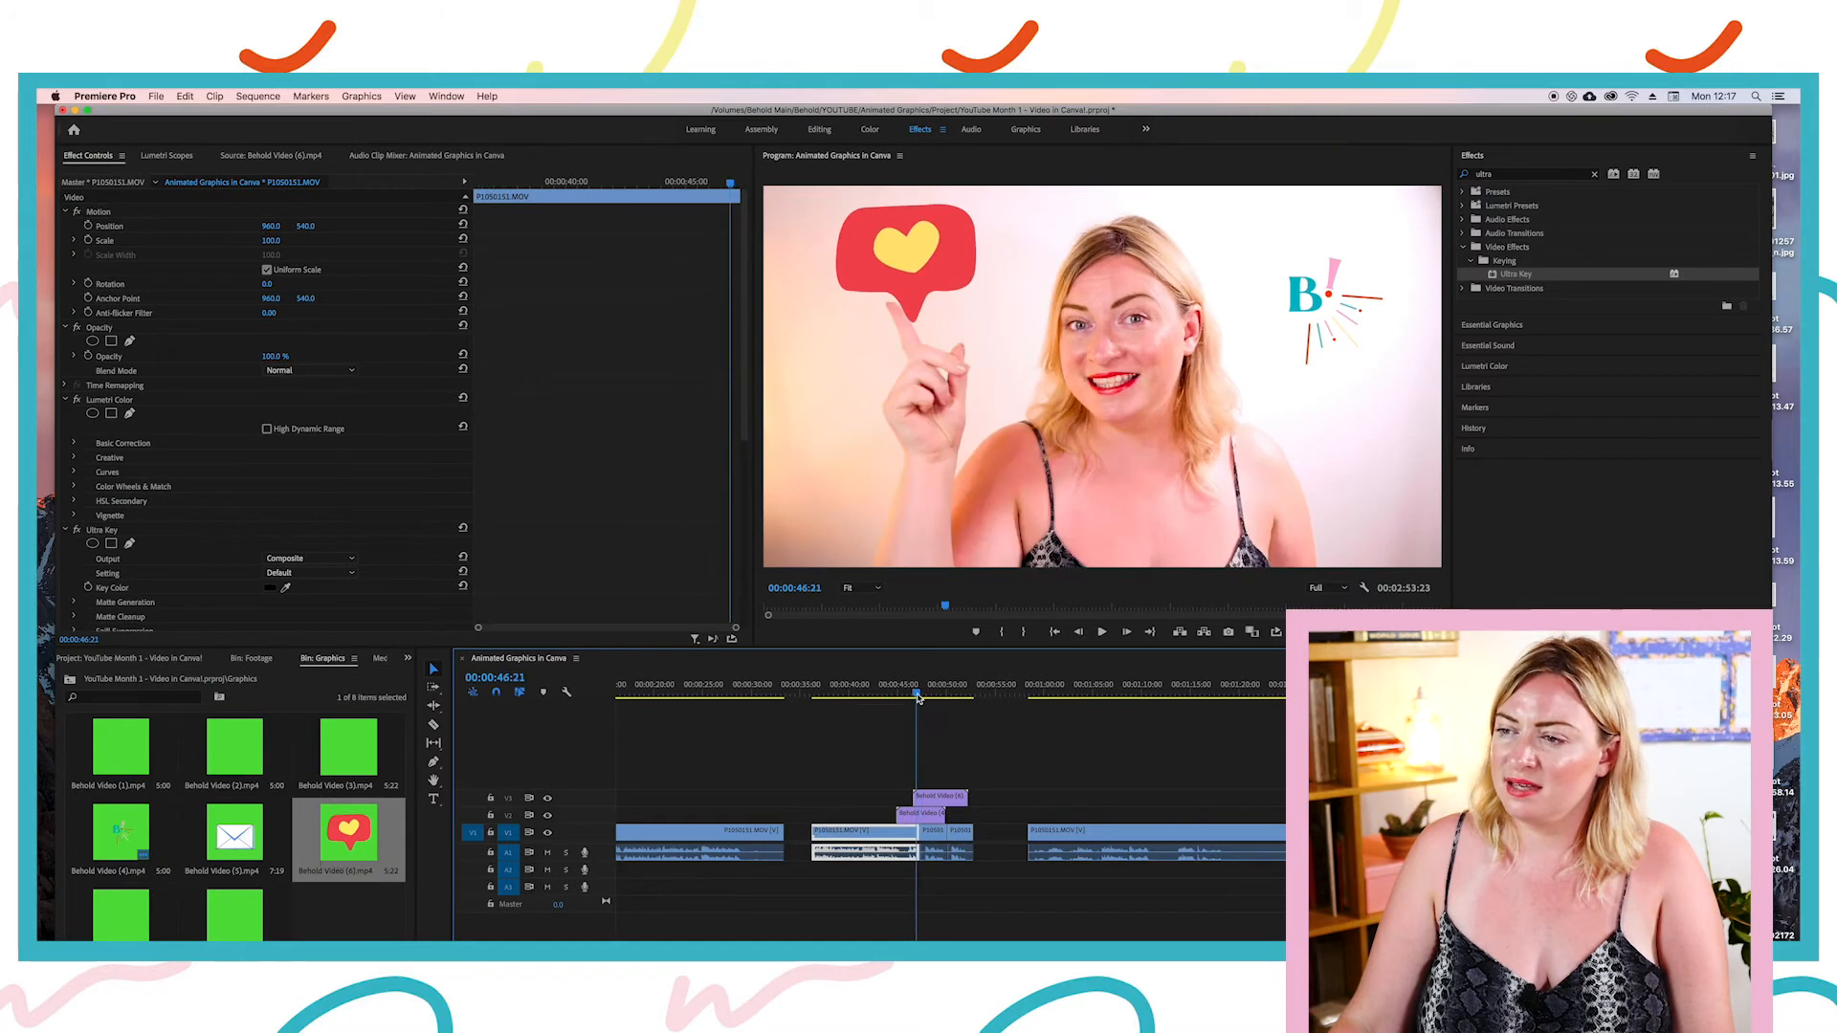
{"action": "left_click", "coordinate": [938, 797]}
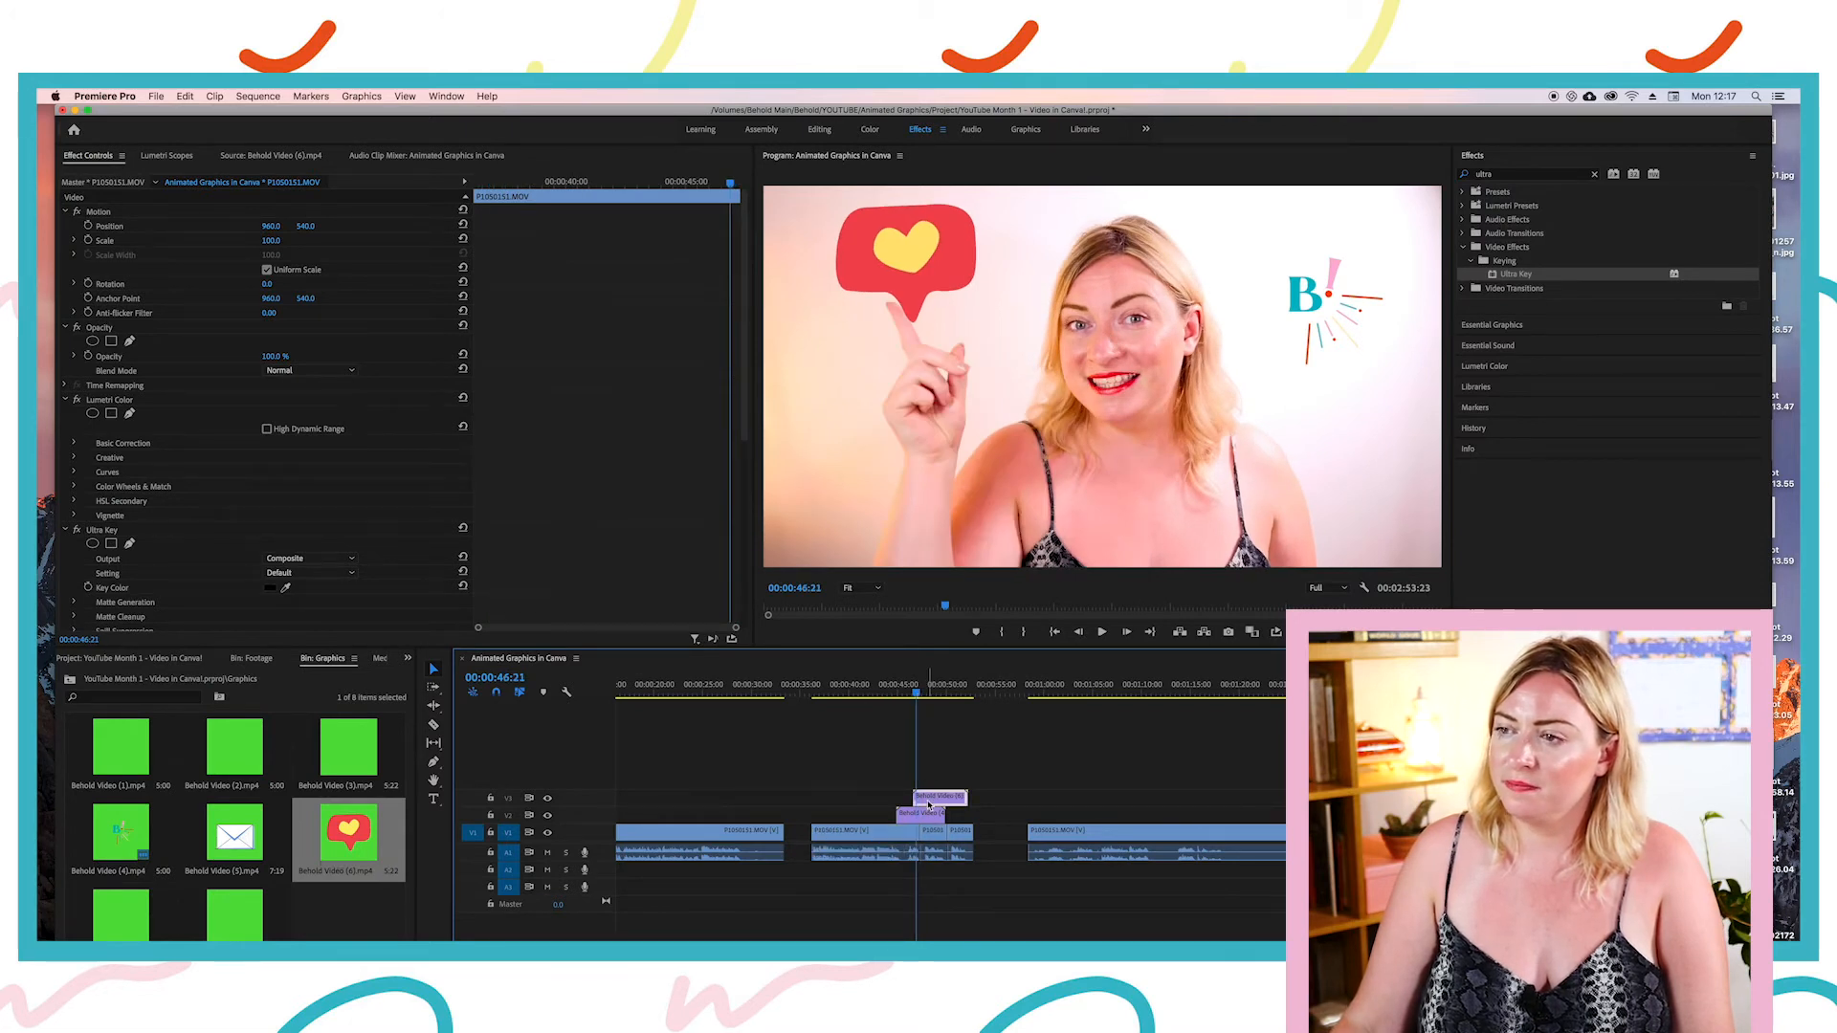
{"action": "left_click_drag", "start_coordinate": [272, 242], "coordinate": [310, 227]}
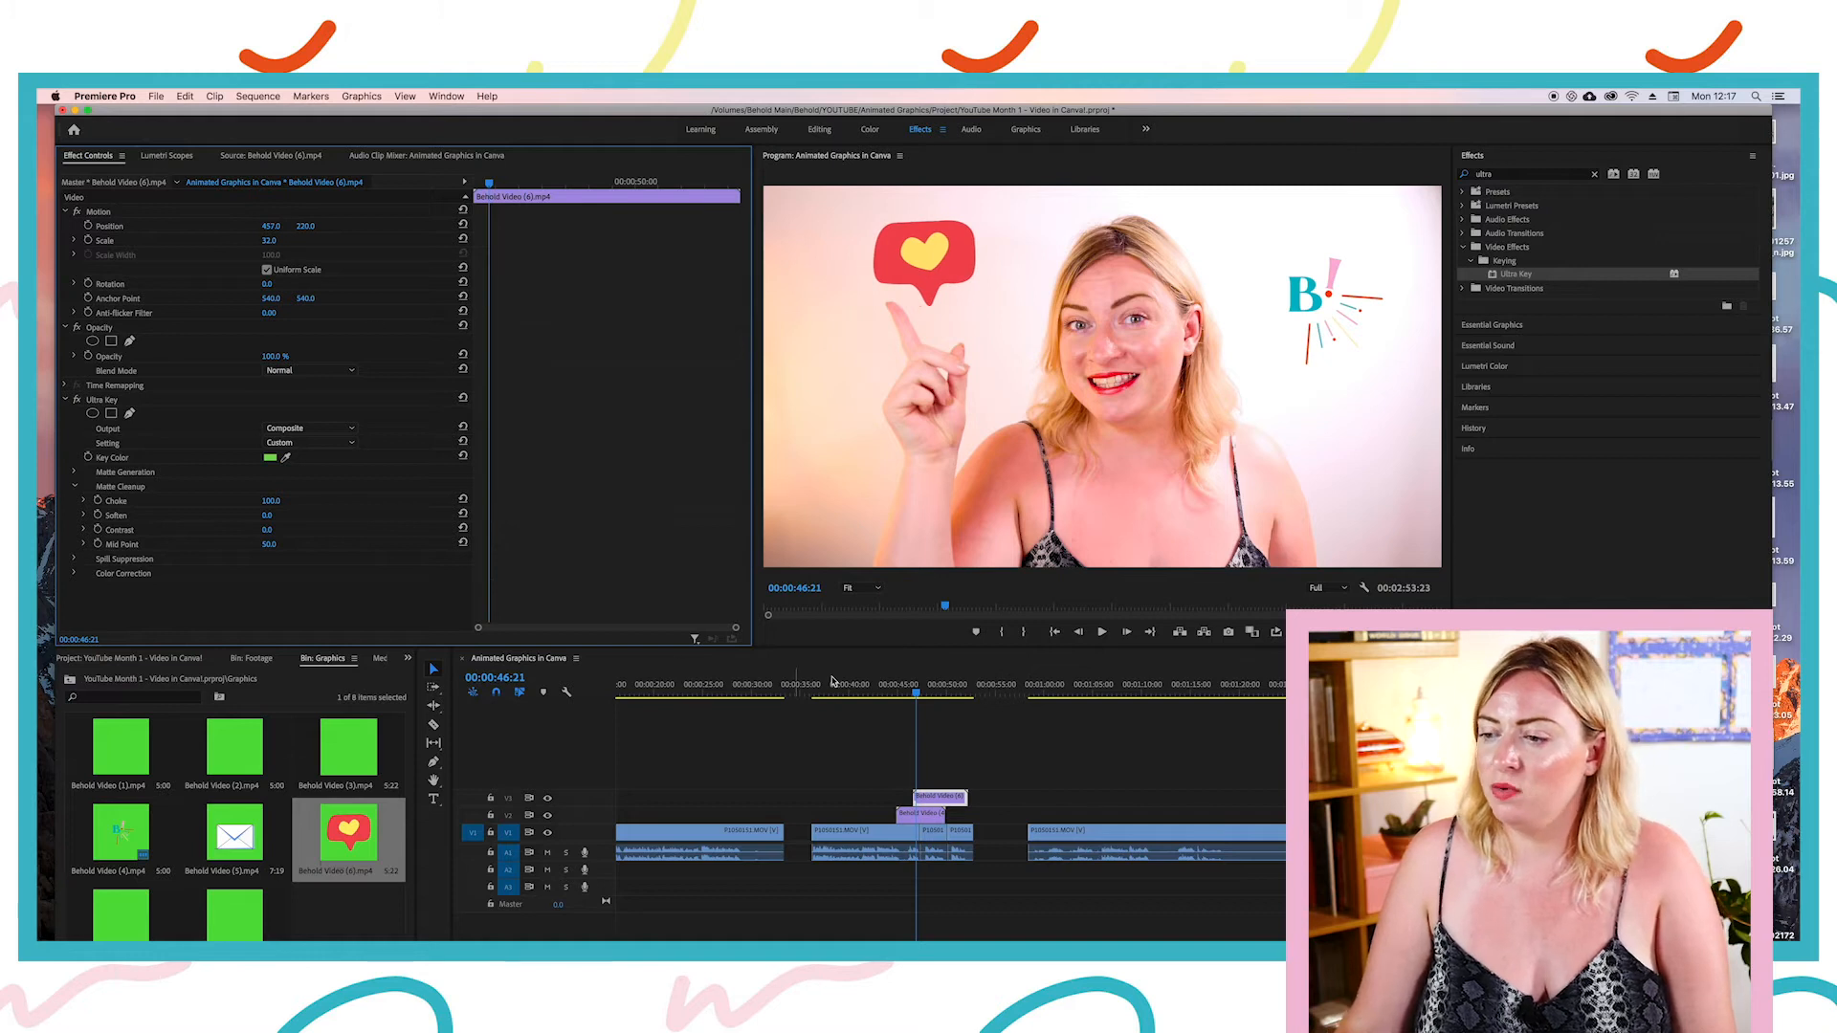
{"action": "left_click", "coordinate": [877, 691]}
{"action": "key", "text": "space"}
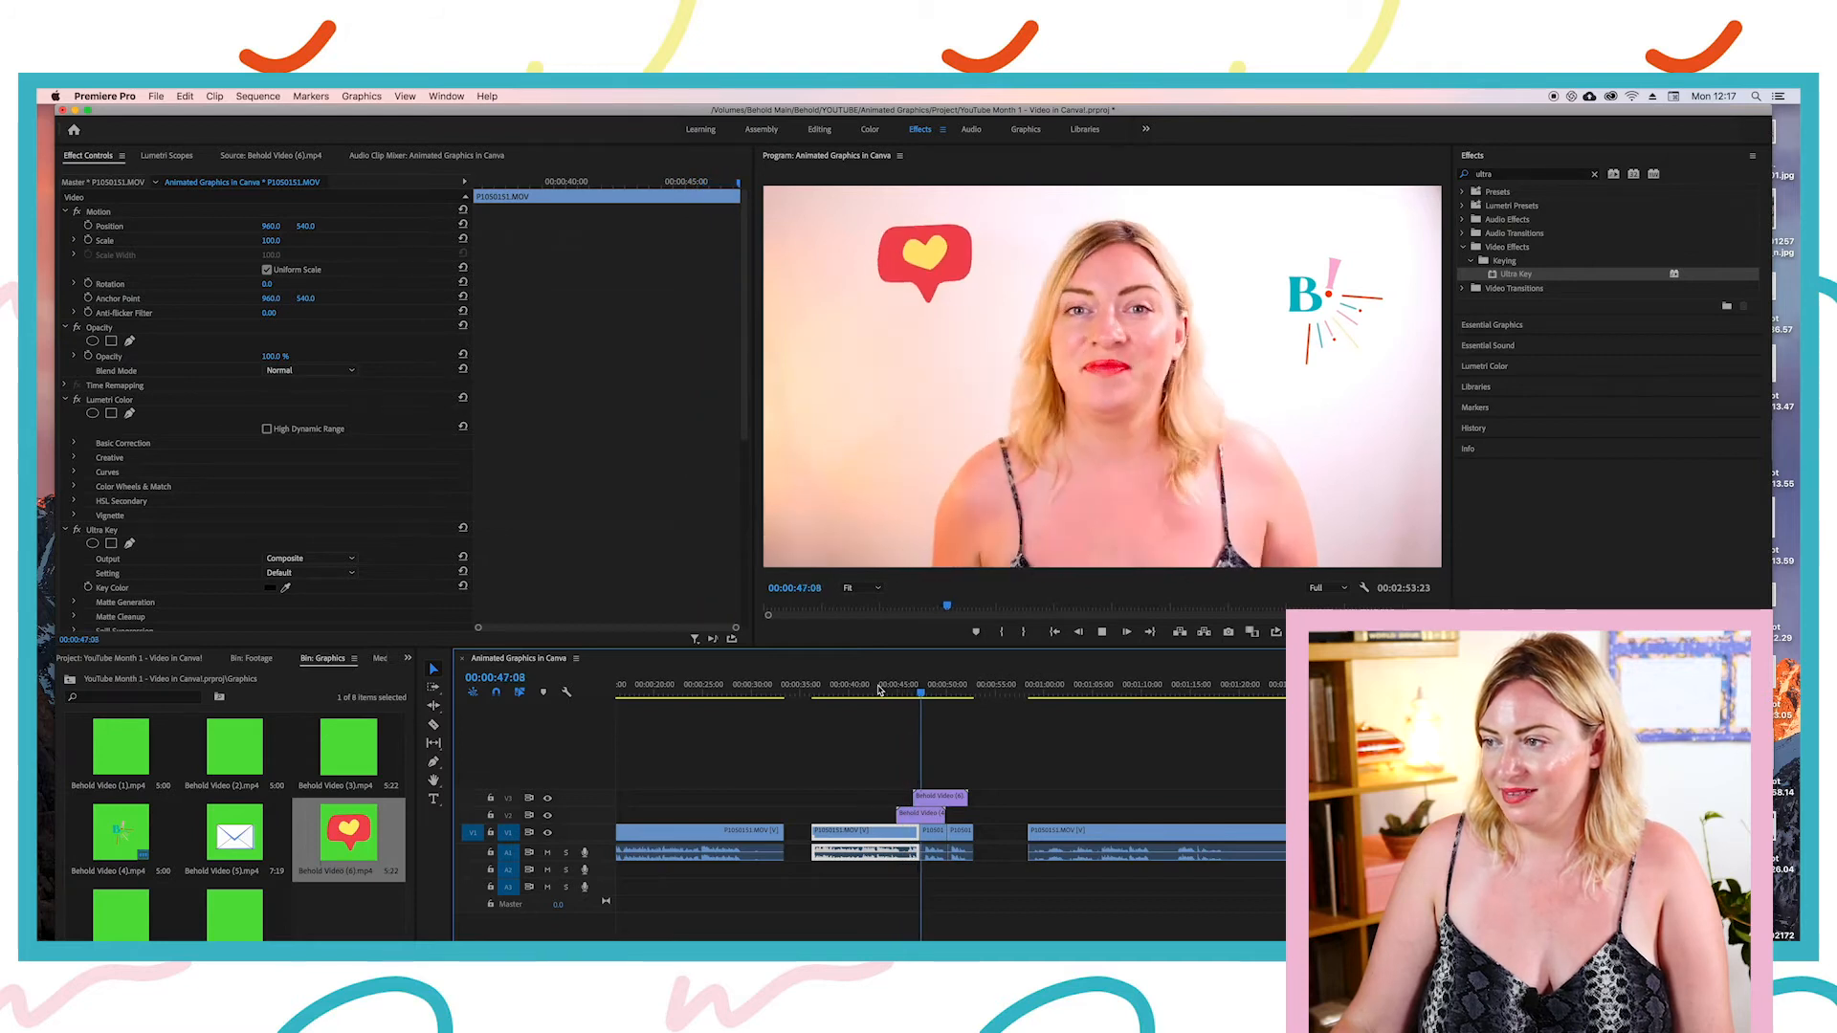
Step: Play back the footage from 00:00:47:08 and check where the logo and heart sticker clips end around 00:00:50:00
{"action": "key", "text": "space"}
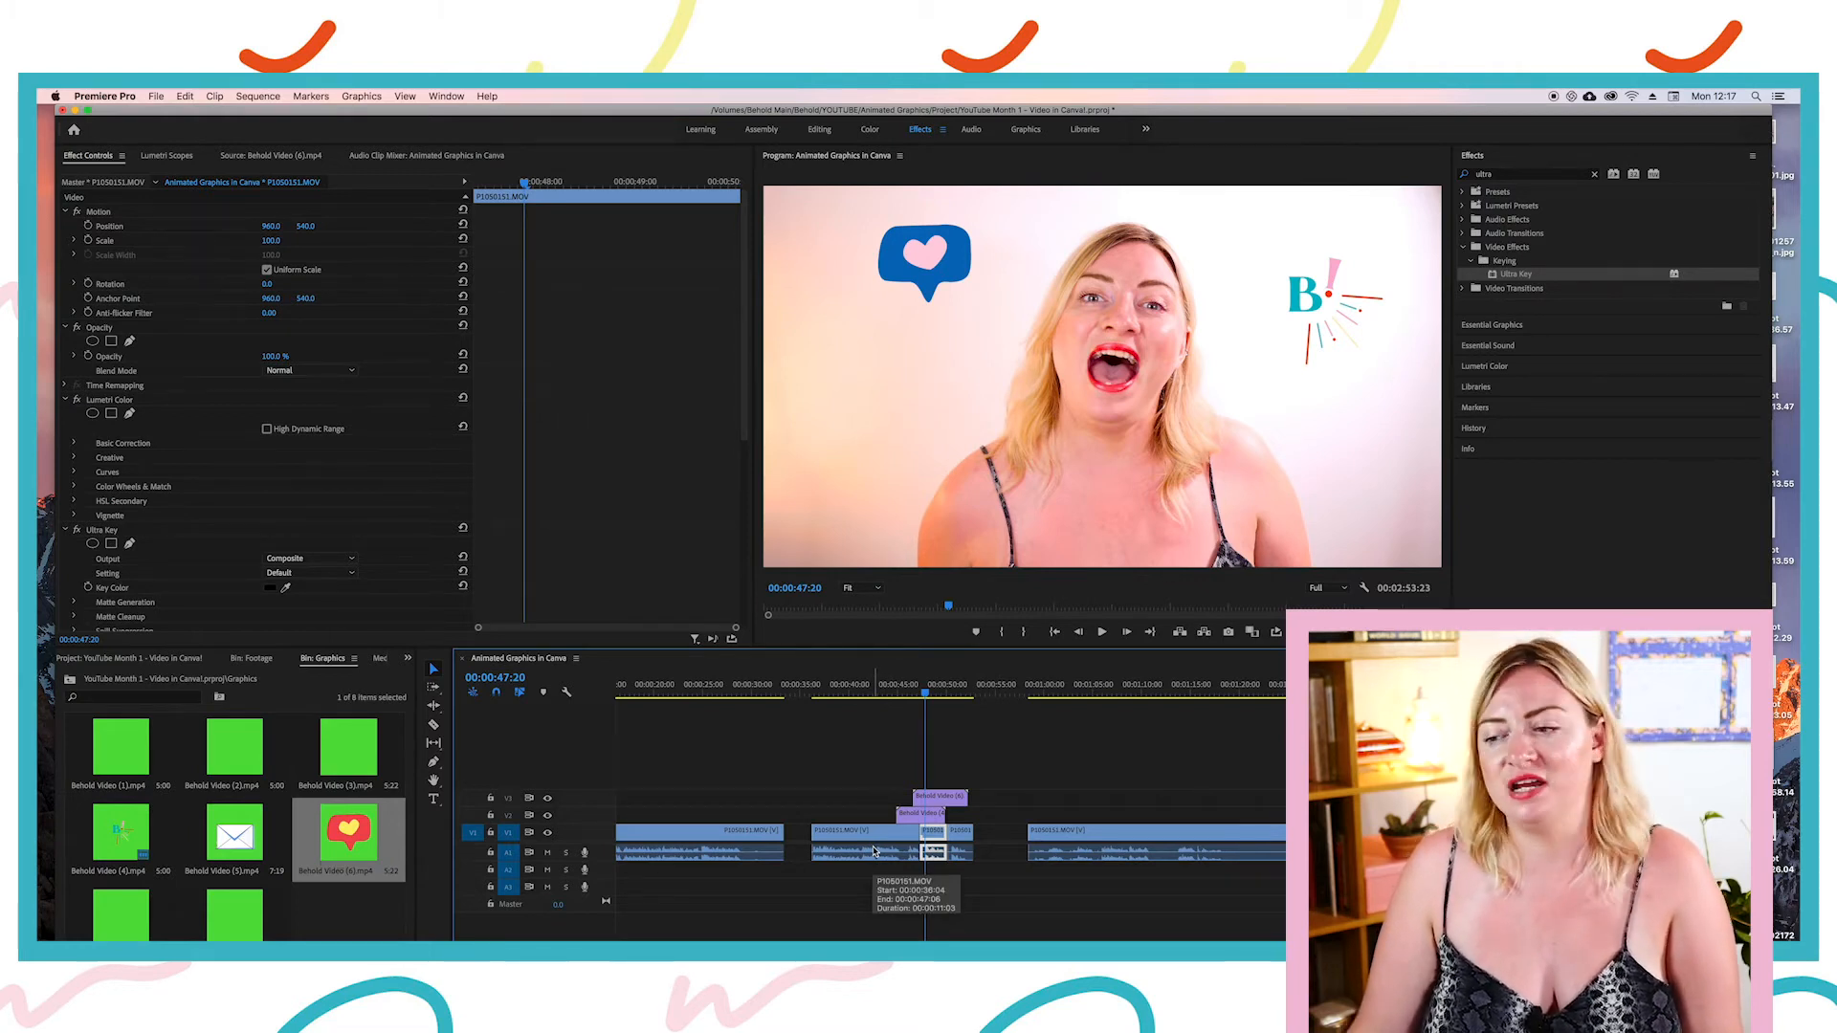
{"action": "key", "text": "space"}
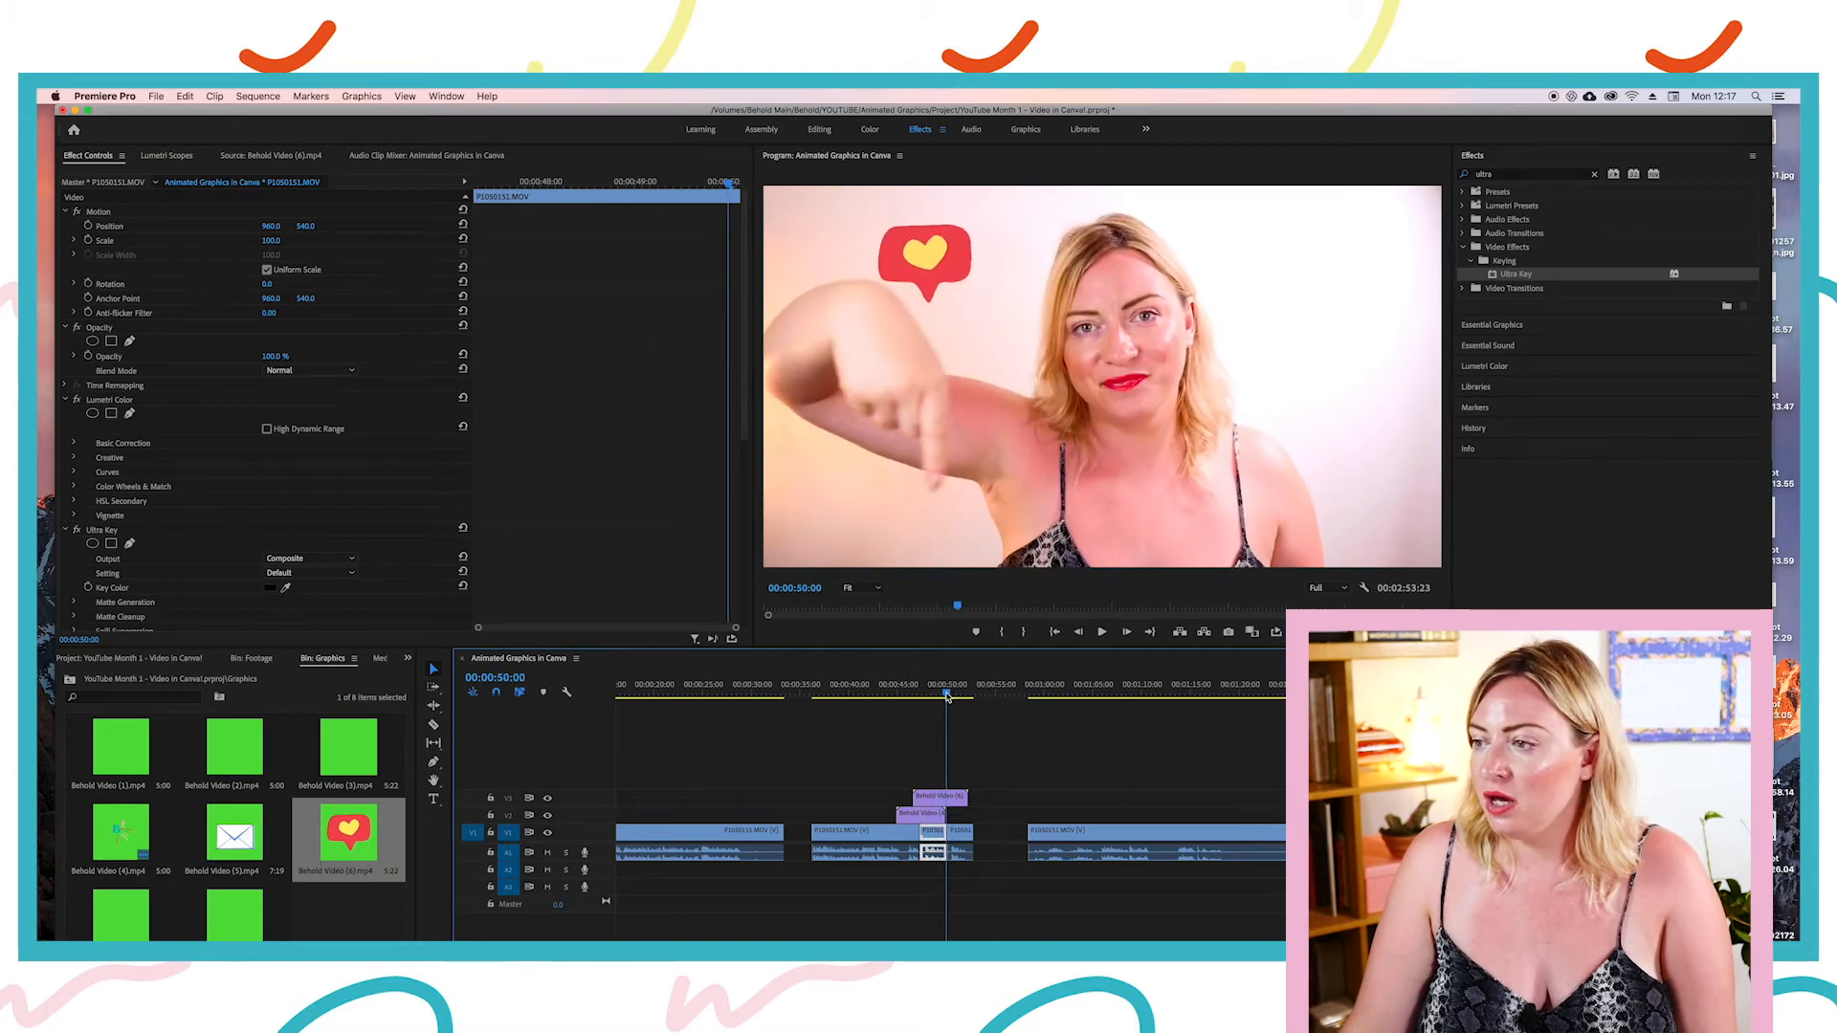
{"action": "left_click", "coordinate": [942, 813]}
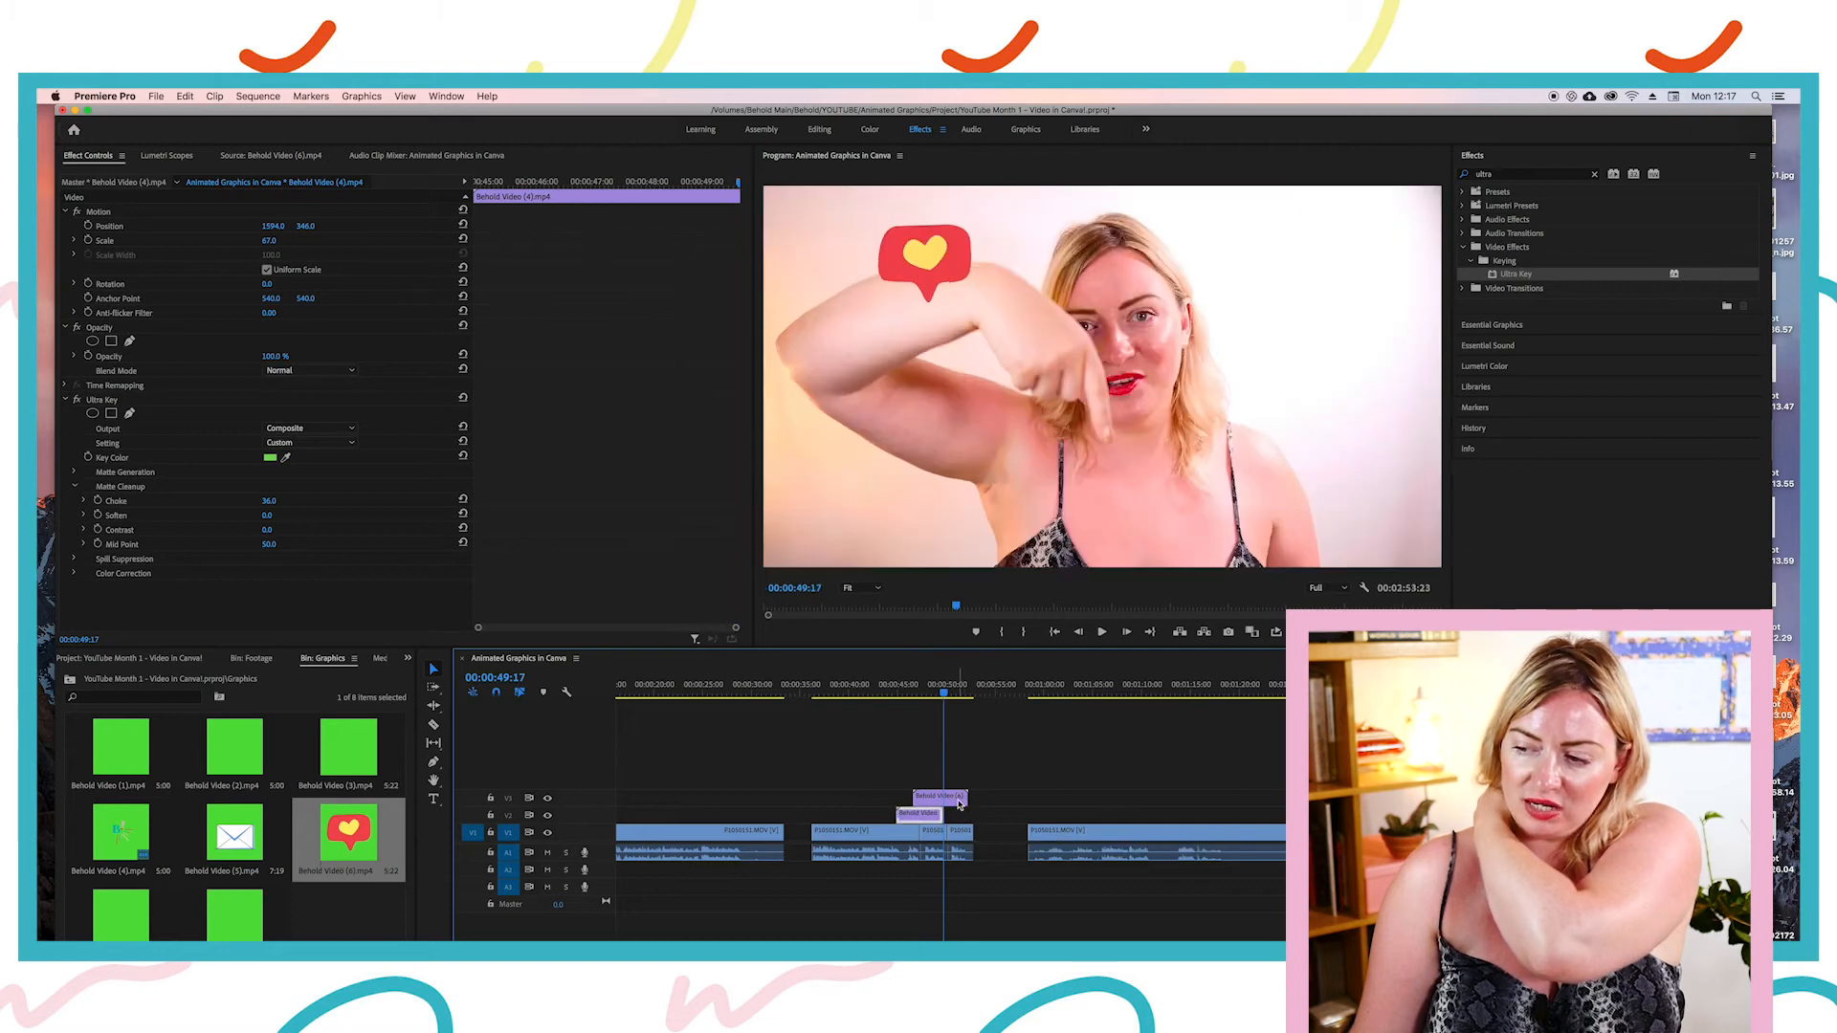
{"action": "left_click", "coordinate": [944, 798]}
{"action": "left_click", "coordinate": [933, 689]}
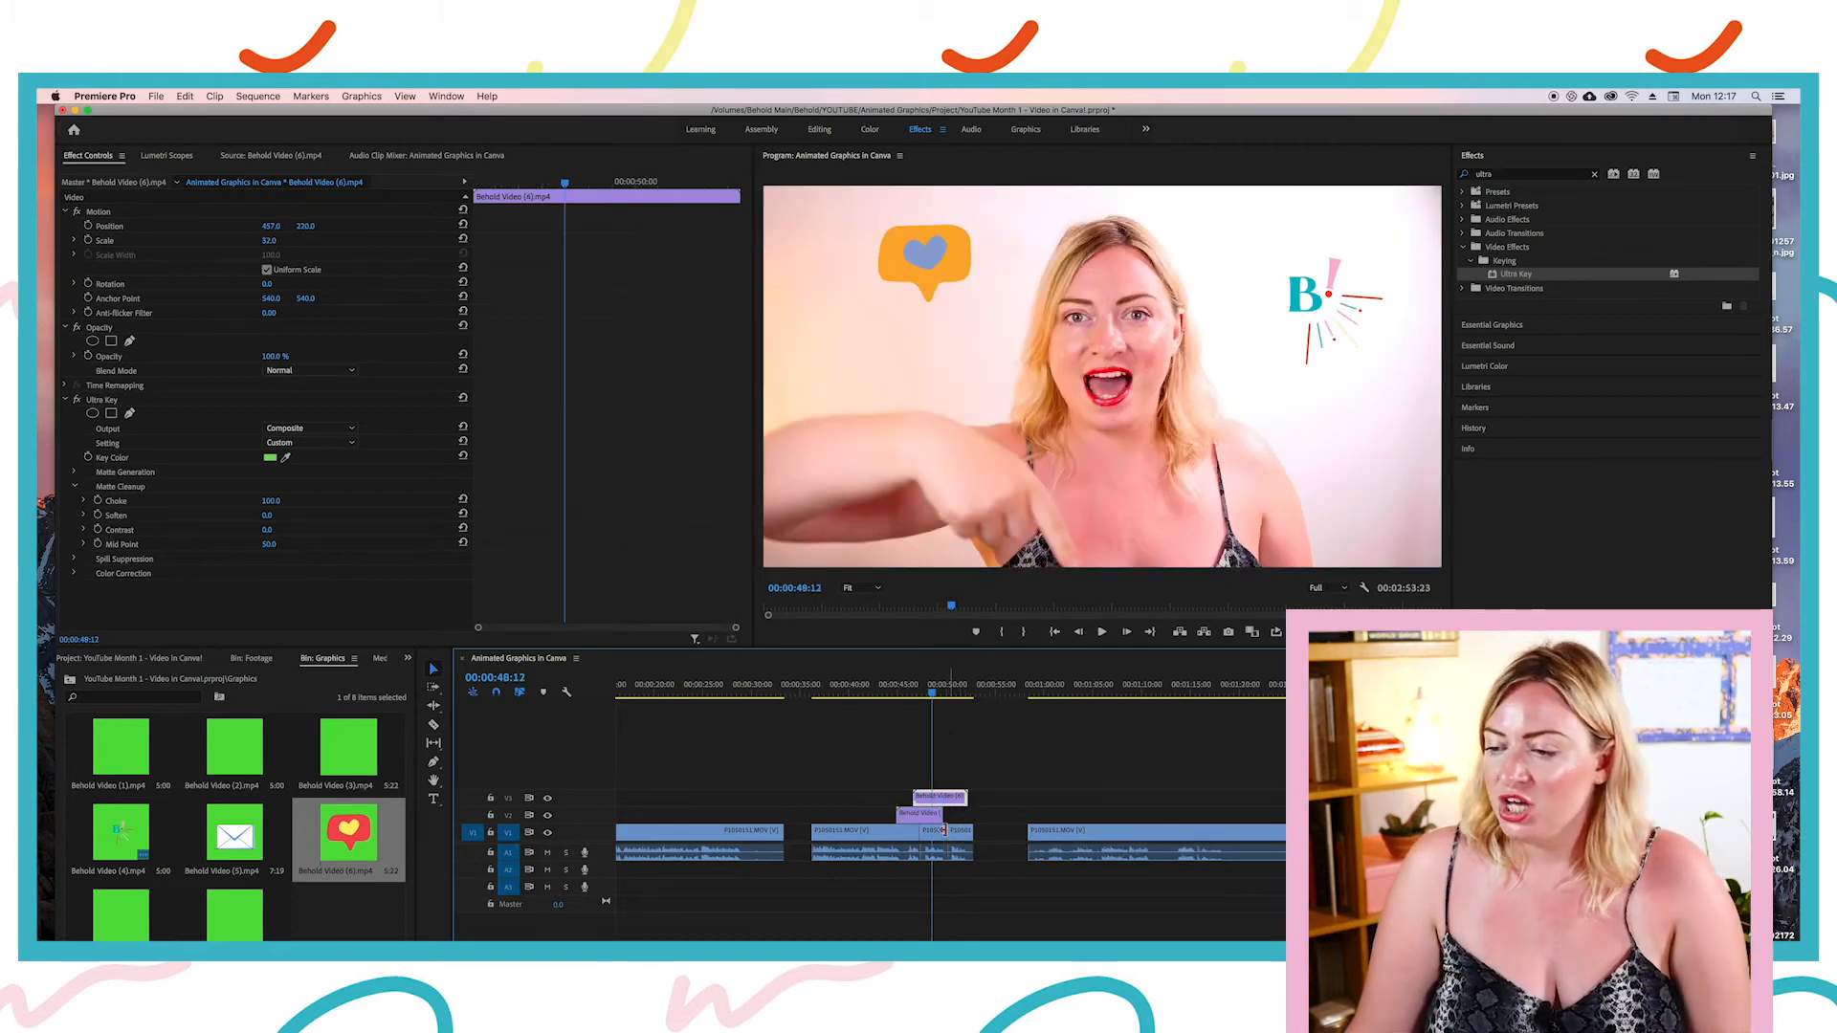
Step: Copy the logo clip on V2 and paste the duplicate at 00:00:49:18 directly after it, targeting V2 instead of V1
{"action": "left_click", "coordinate": [914, 816]}
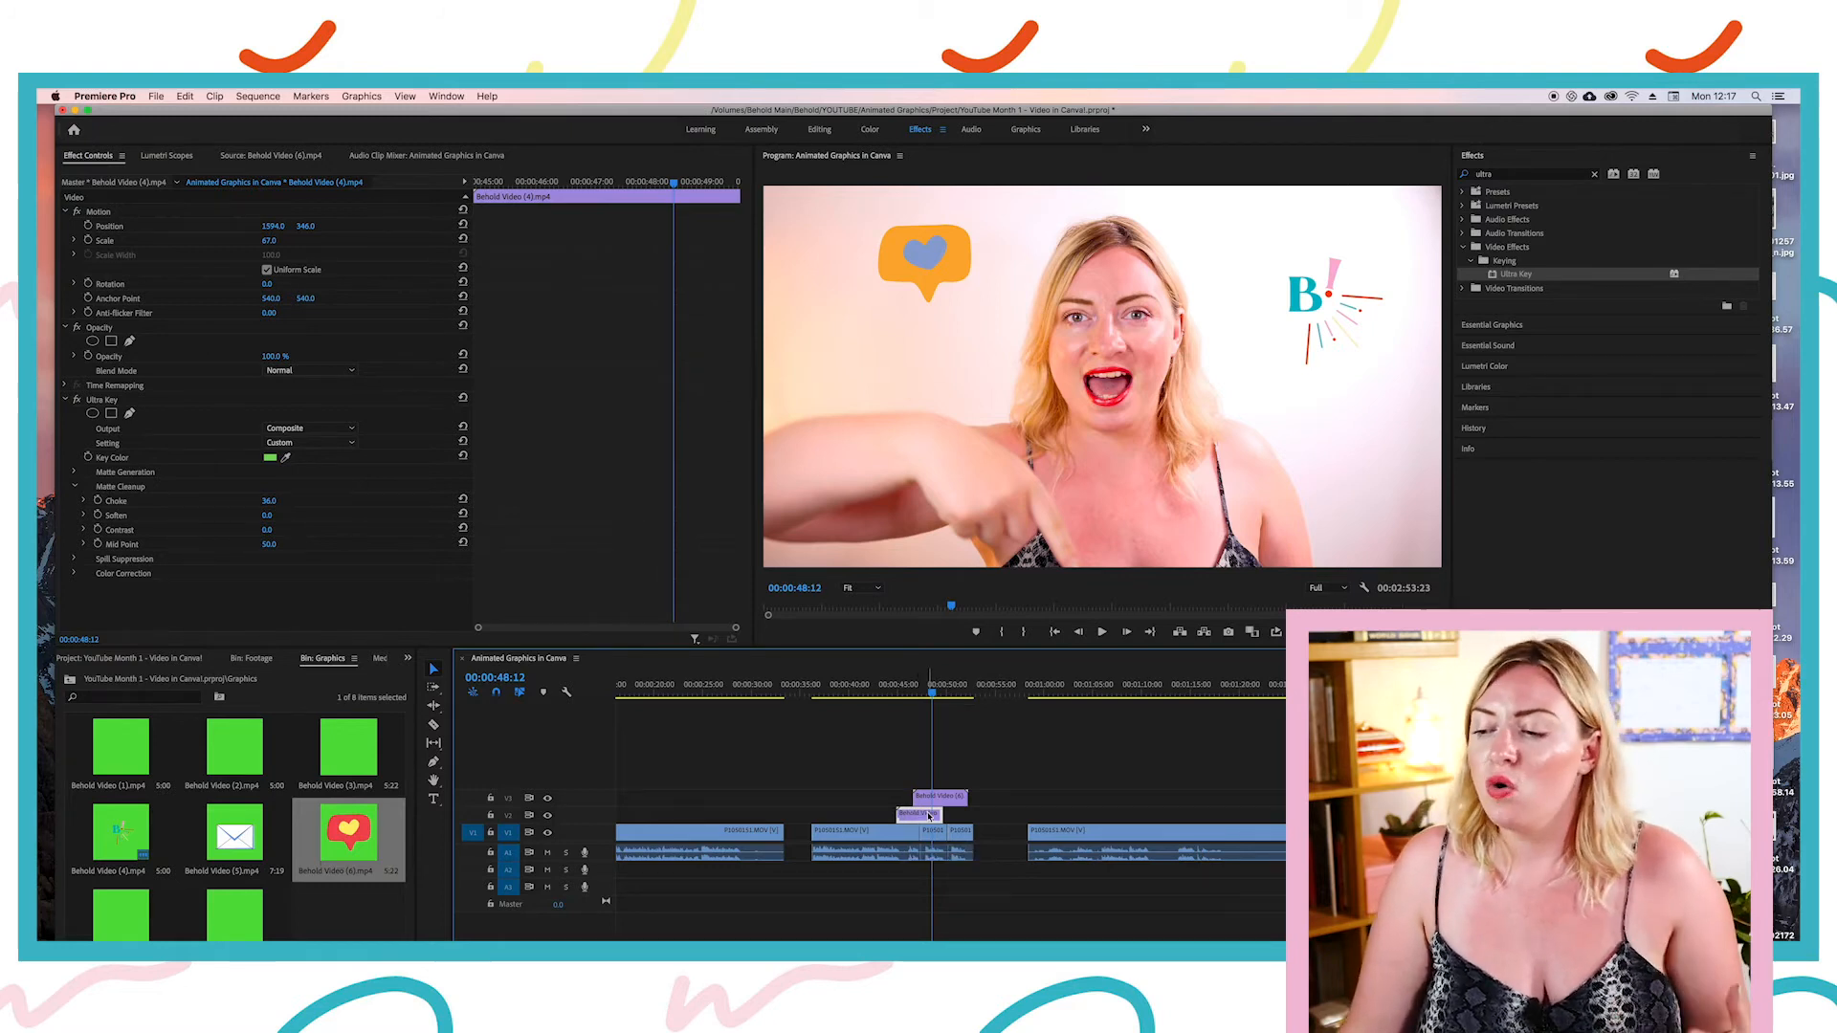
{"action": "left_click", "coordinate": [936, 694]}
{"action": "left_click_drag", "start_coordinate": [936, 694], "coordinate": [946, 697]}
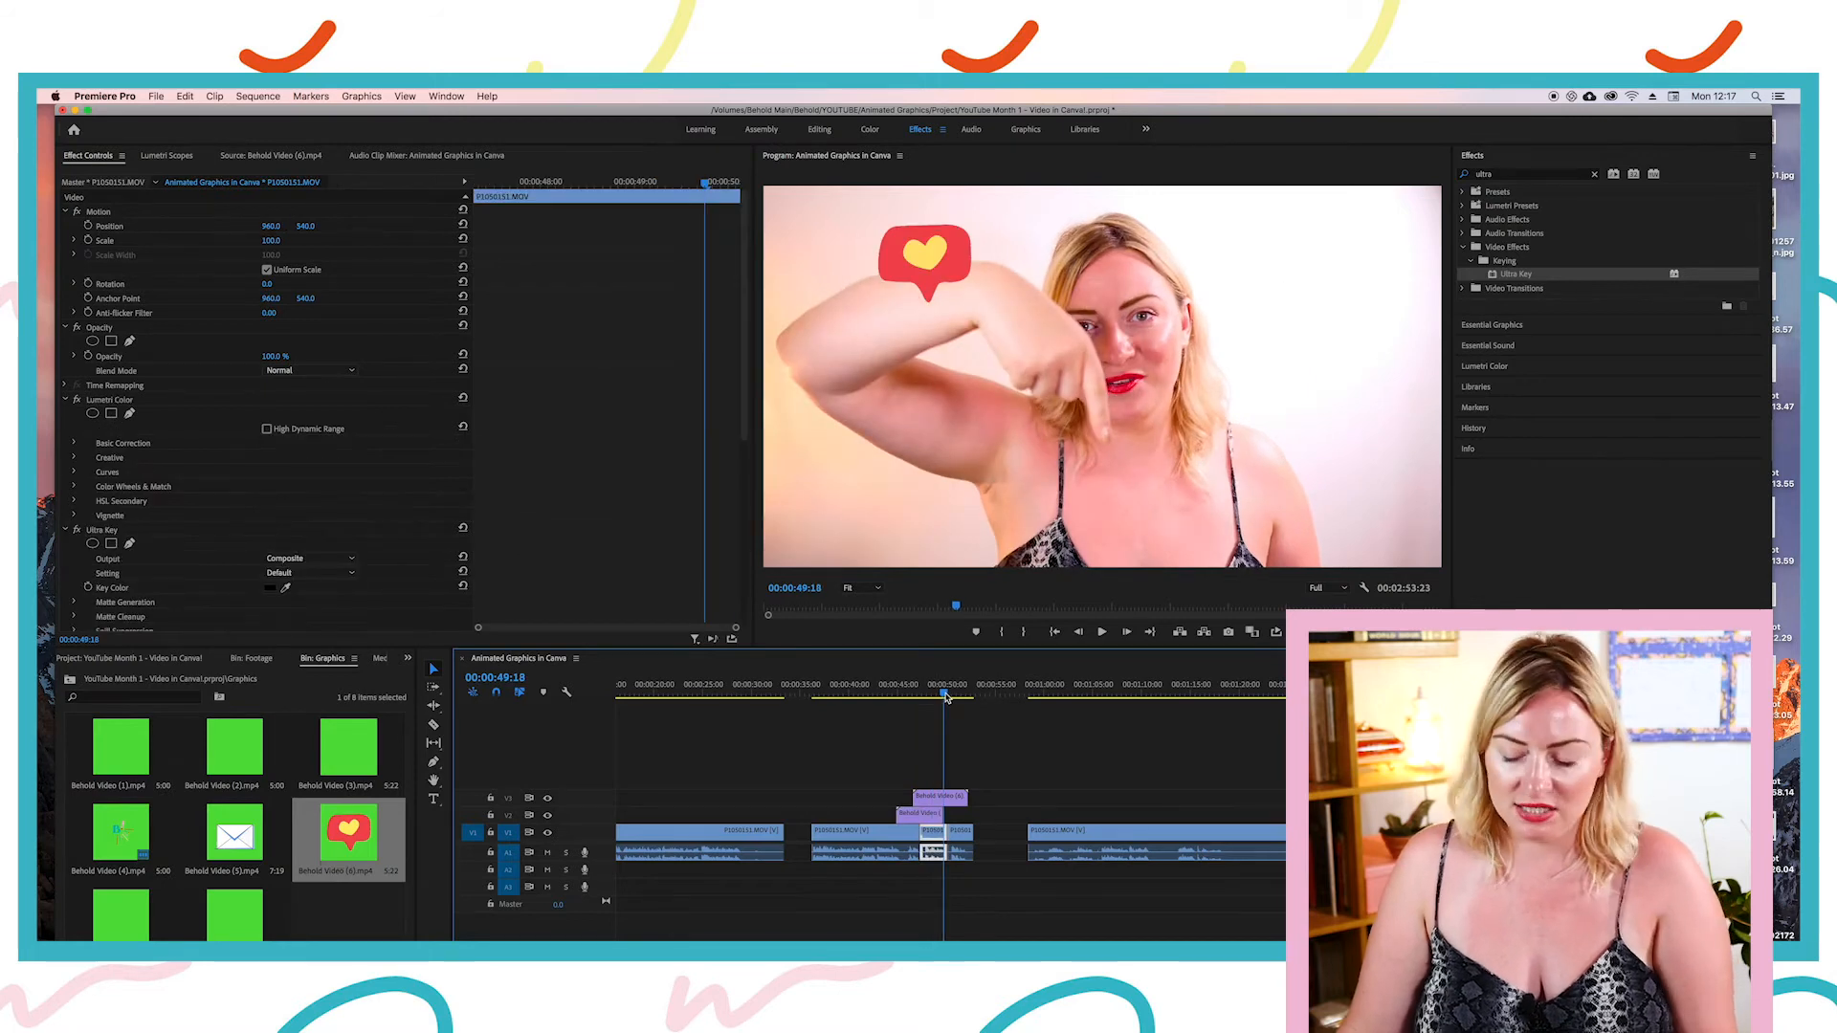
{"action": "left_click", "coordinate": [508, 833]}
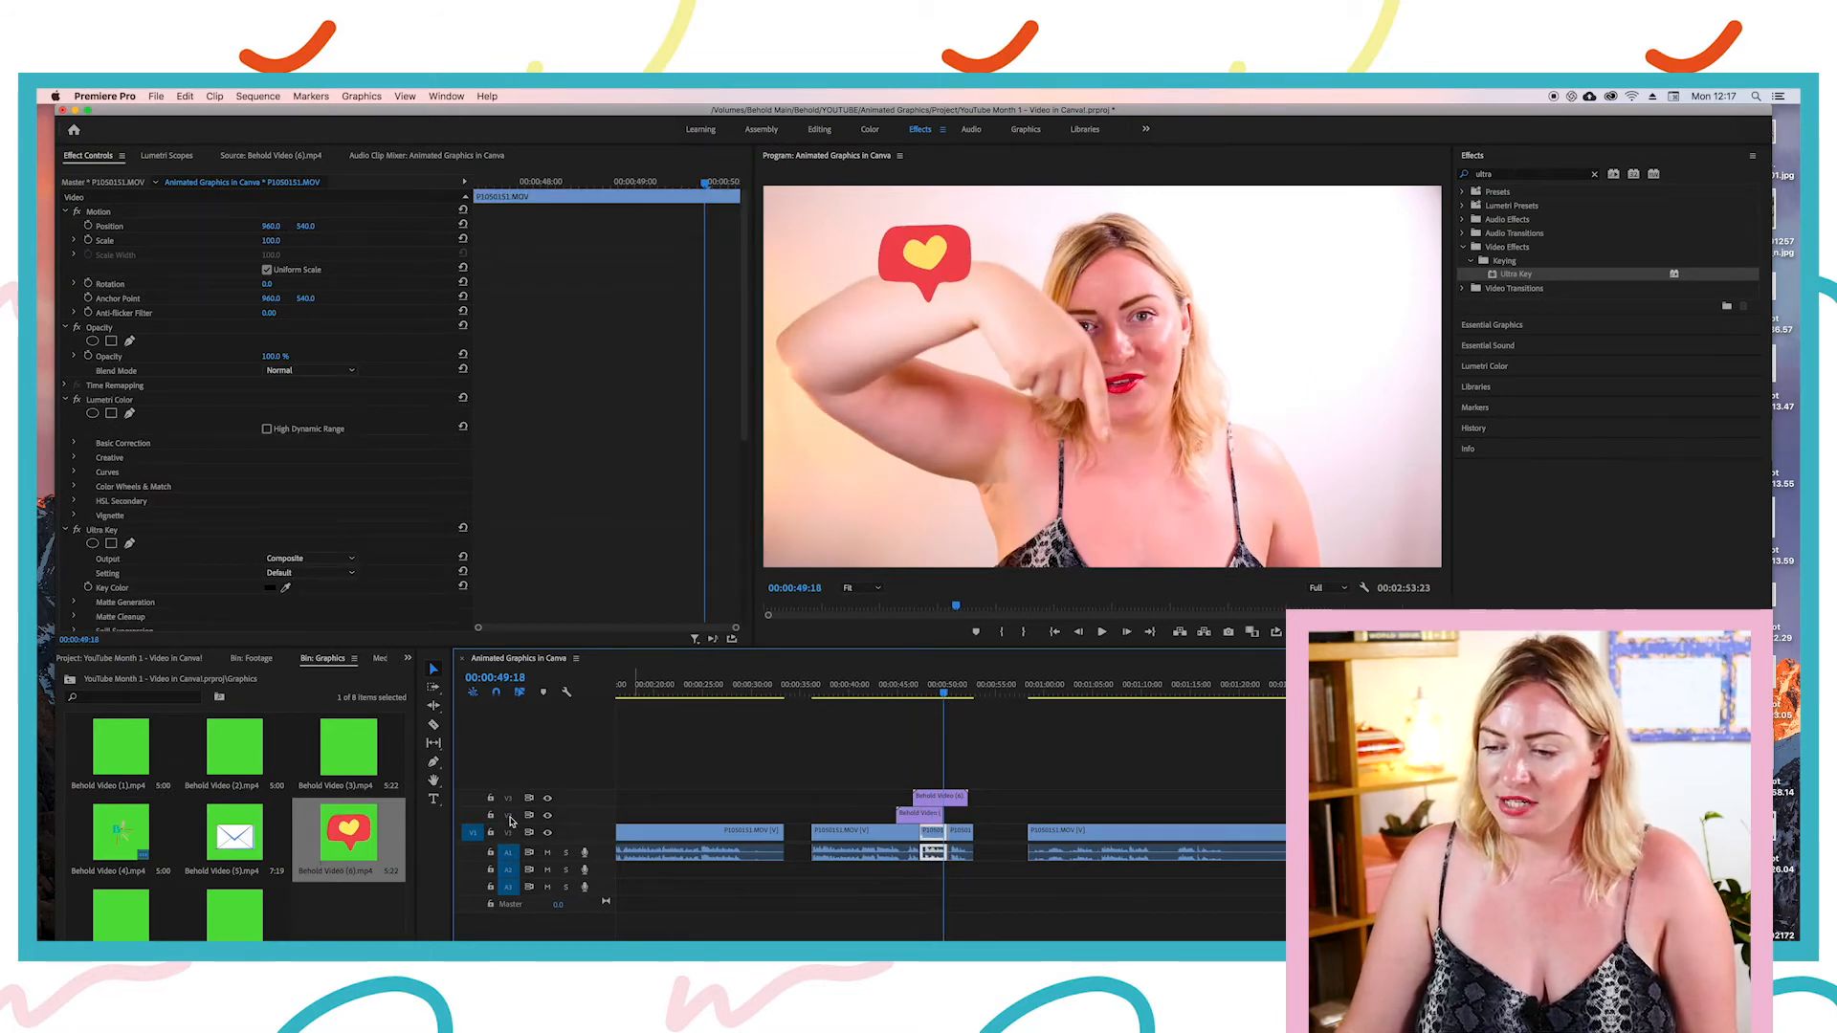
{"action": "left_click", "coordinate": [509, 817]}
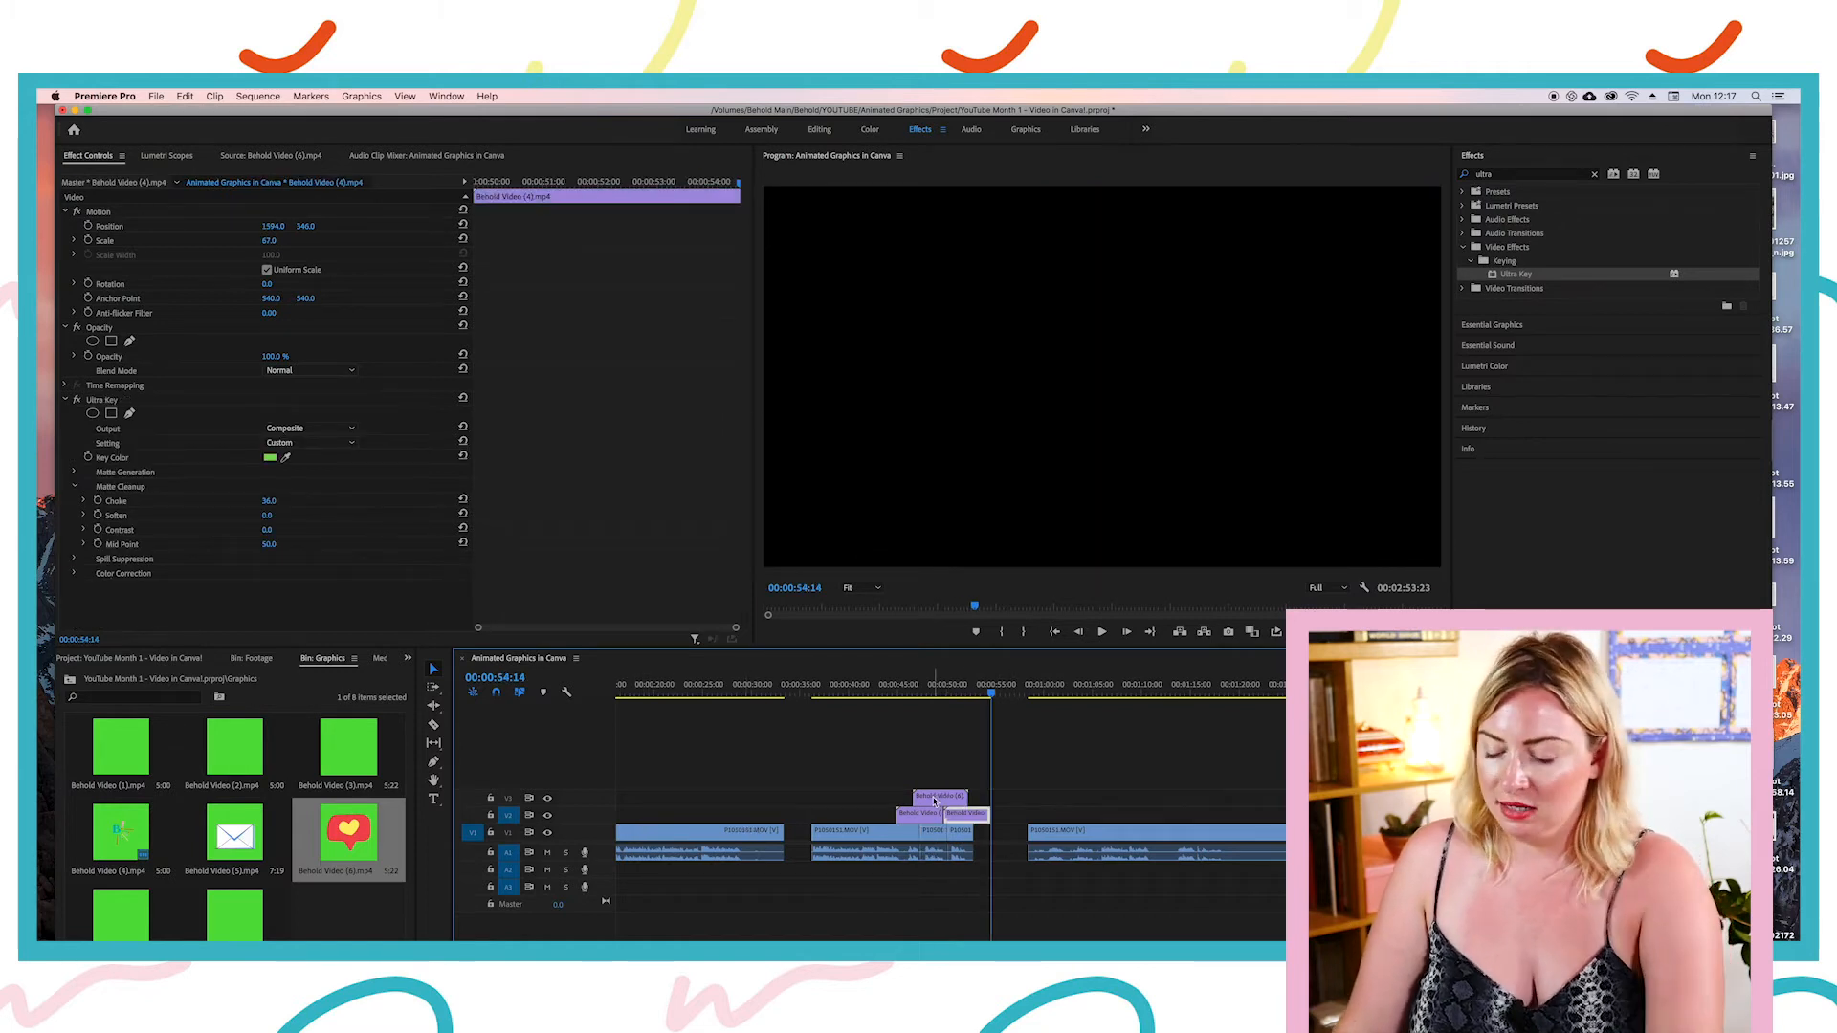
Step: Reverse the speed of the duplicated logo clip on V2 and scrub through the result
{"action": "key", "text": "="}
{"action": "key", "text": "="}
{"action": "key", "text": "="}
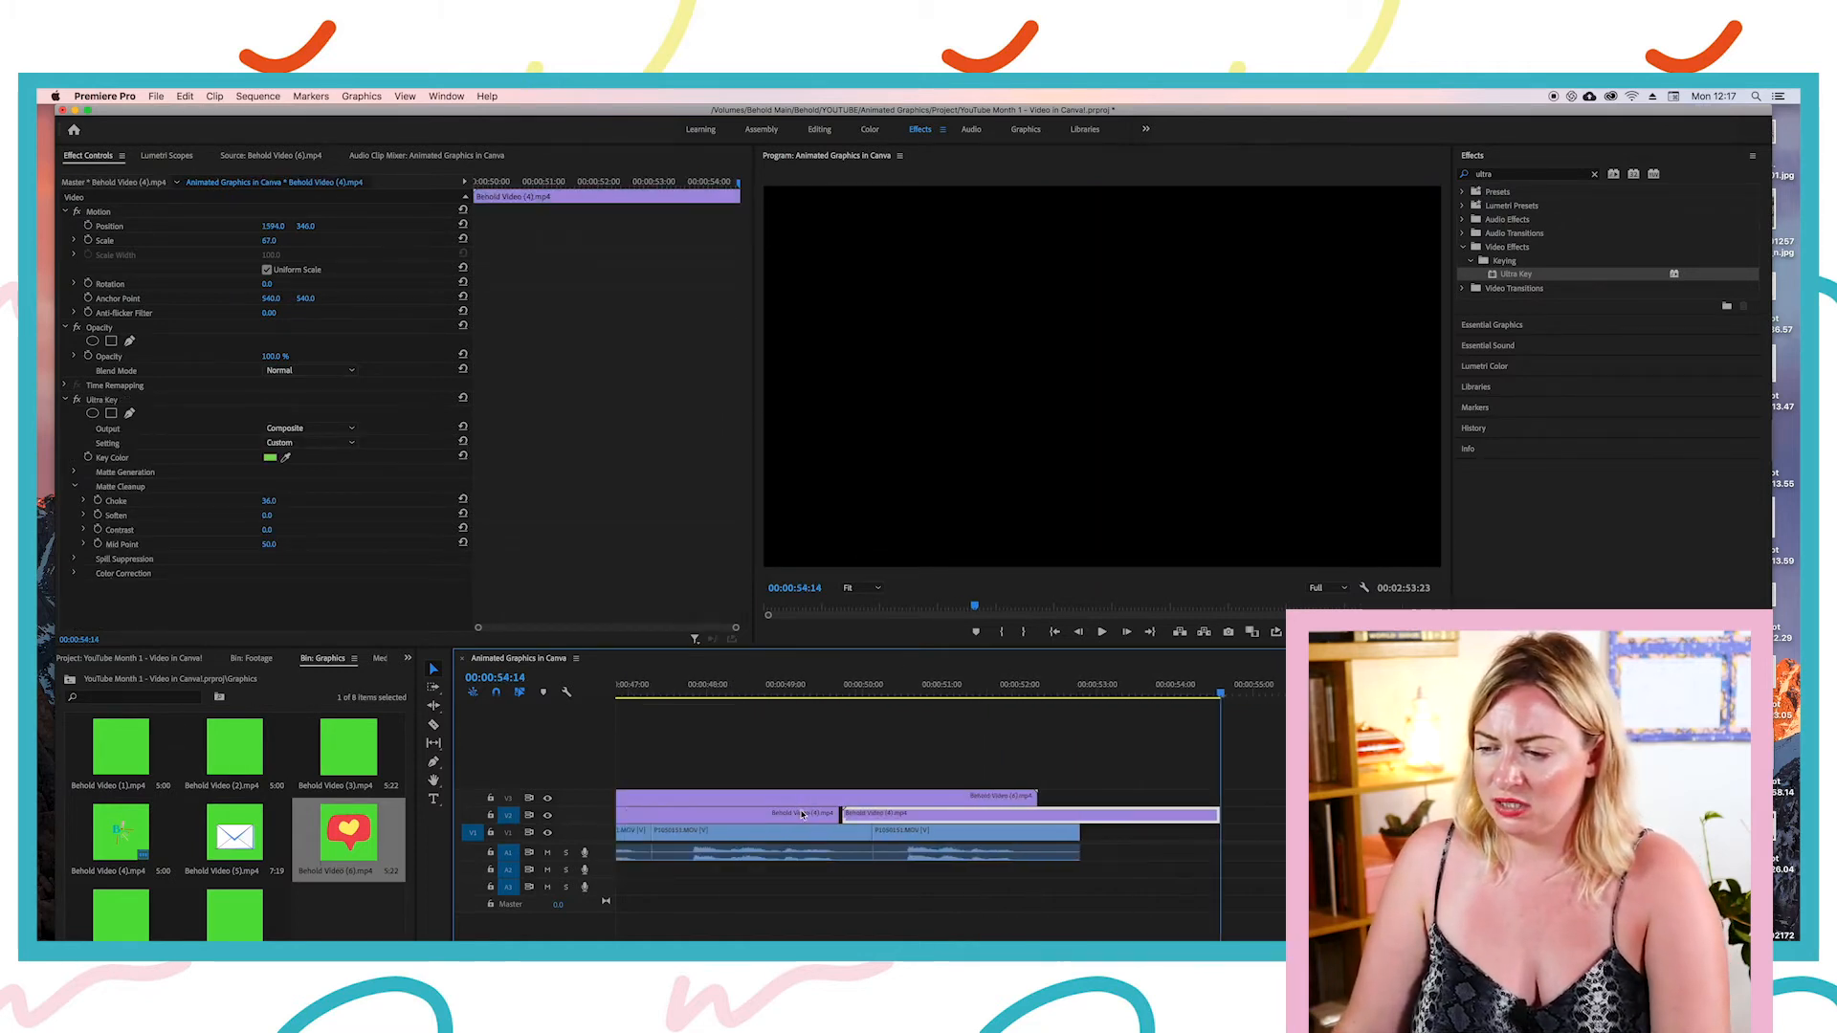
{"action": "right_click", "coordinate": [886, 820]}
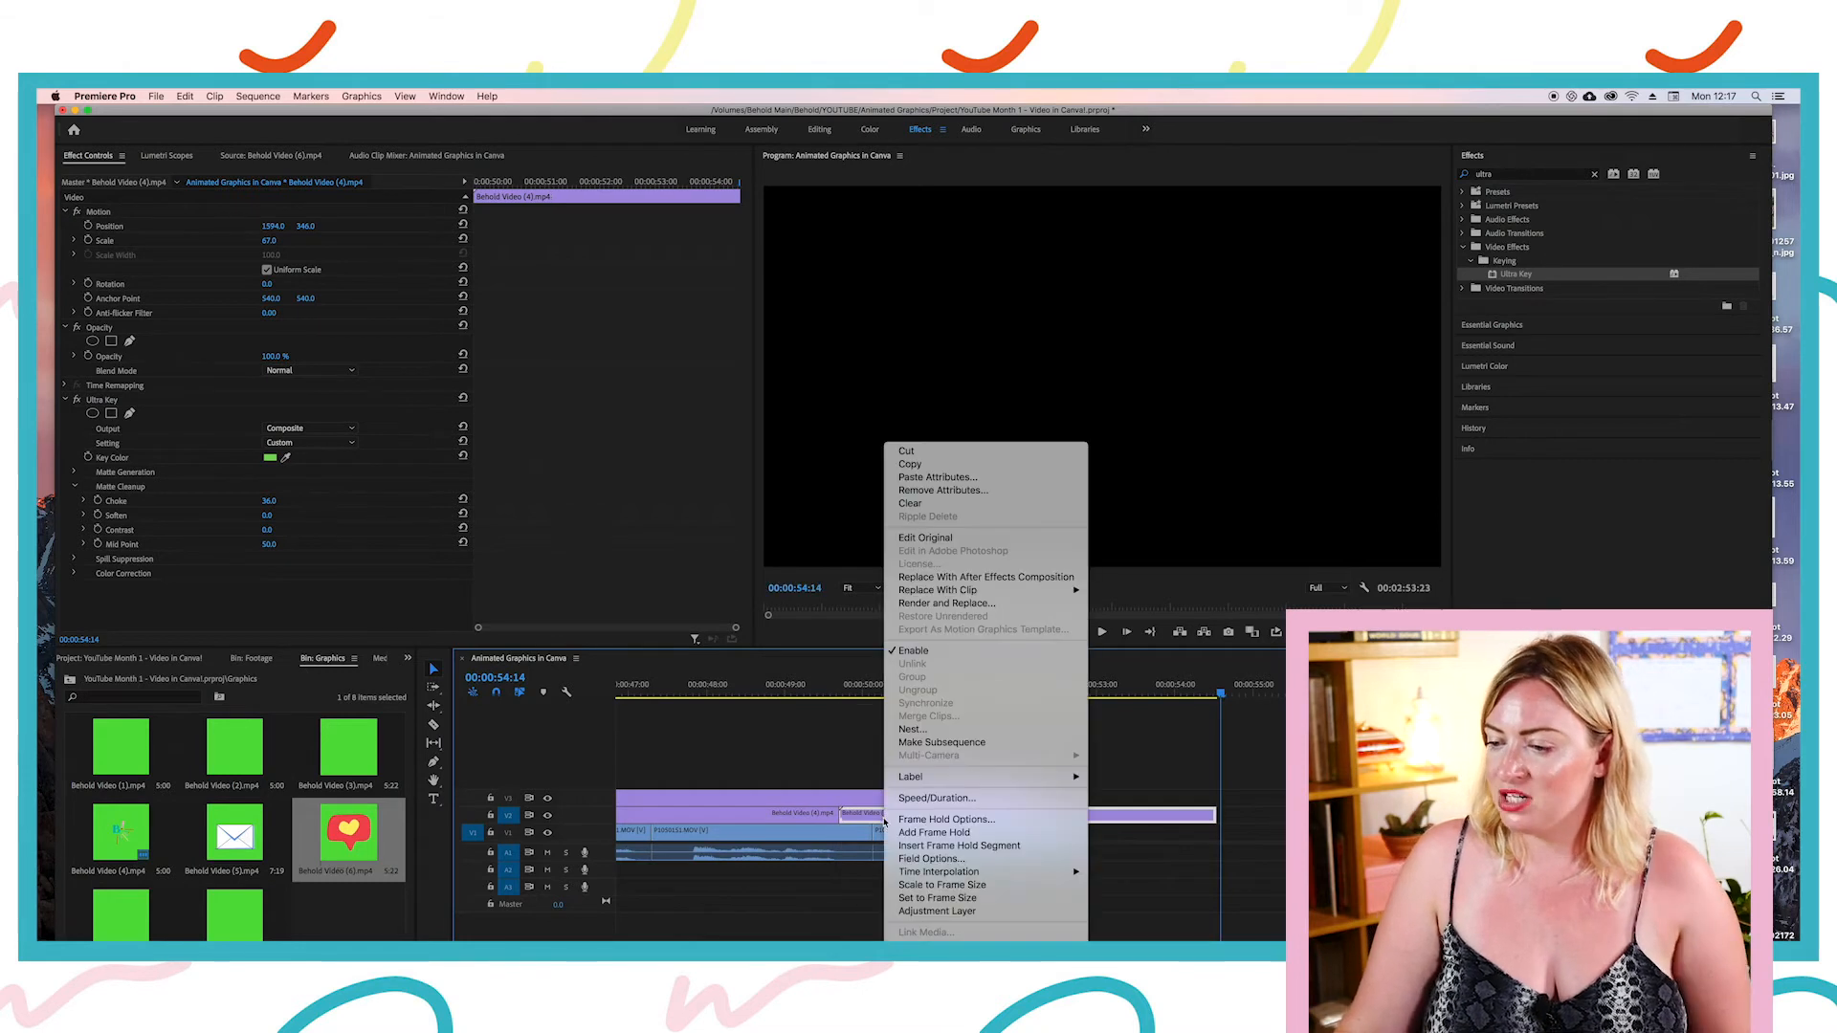
{"action": "mouse_move", "coordinate": [923, 780]}
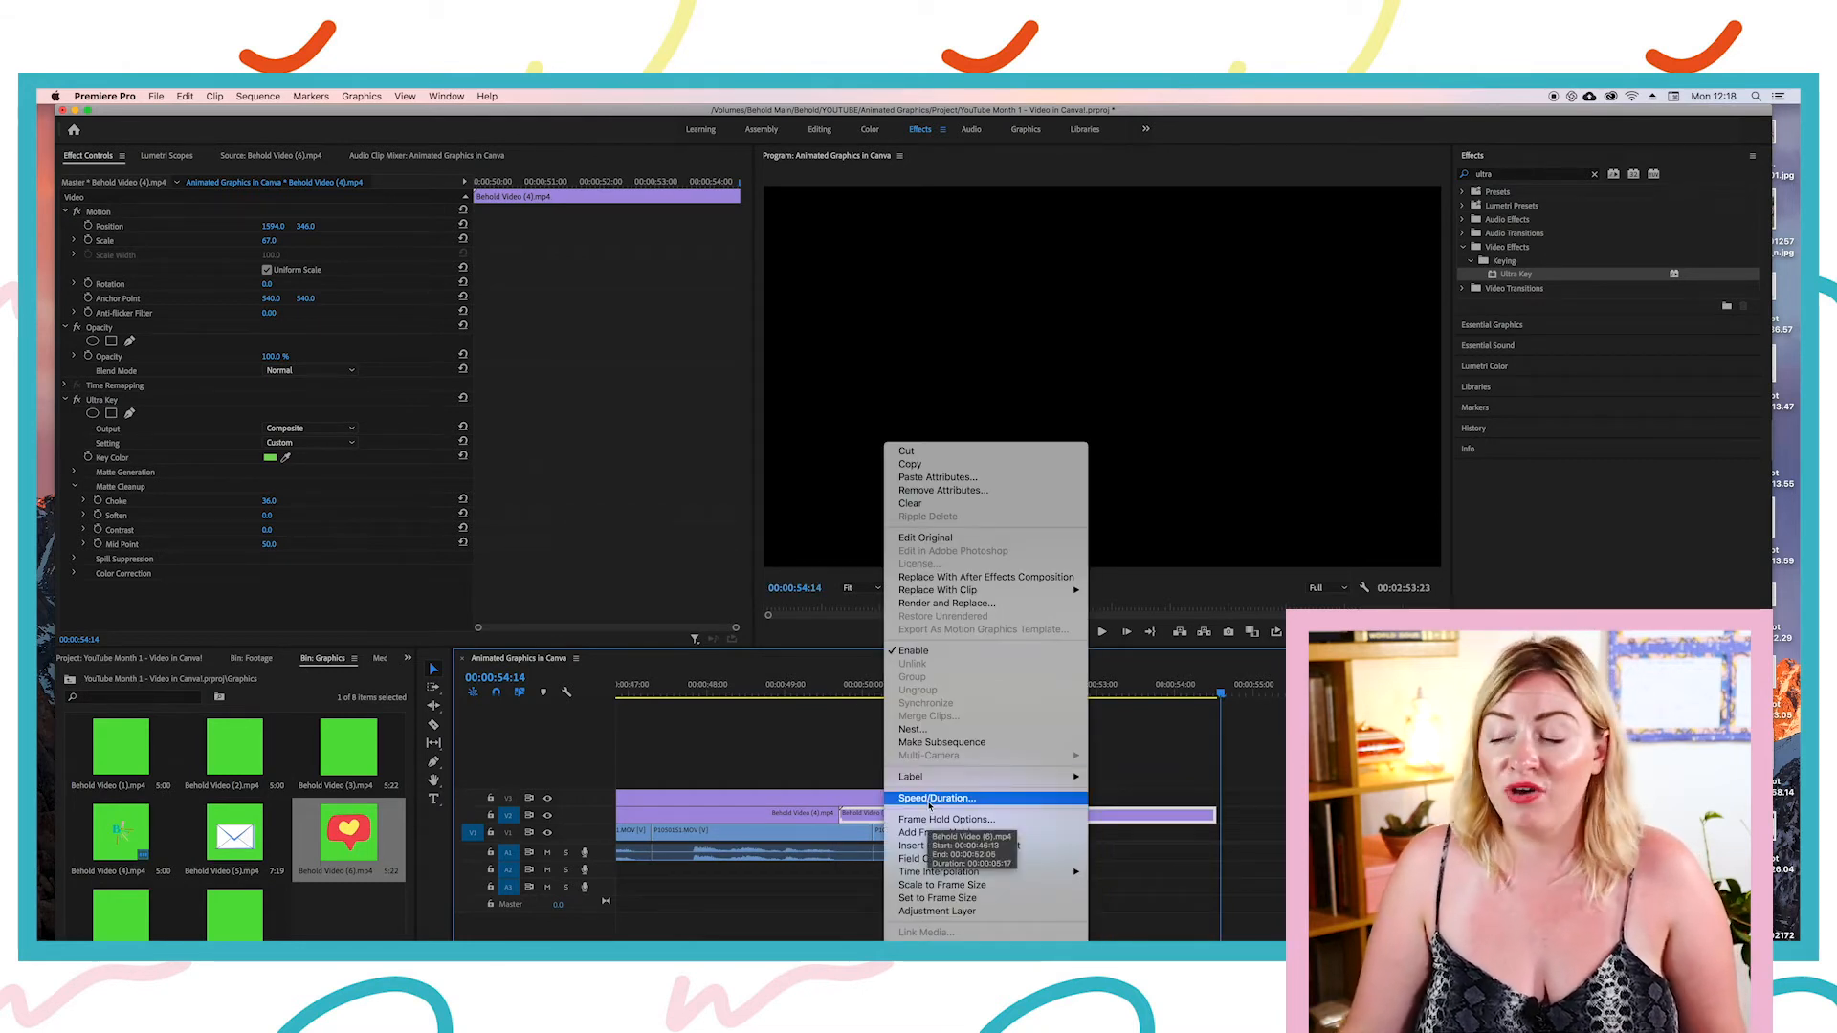
{"action": "left_click", "coordinate": [929, 798]}
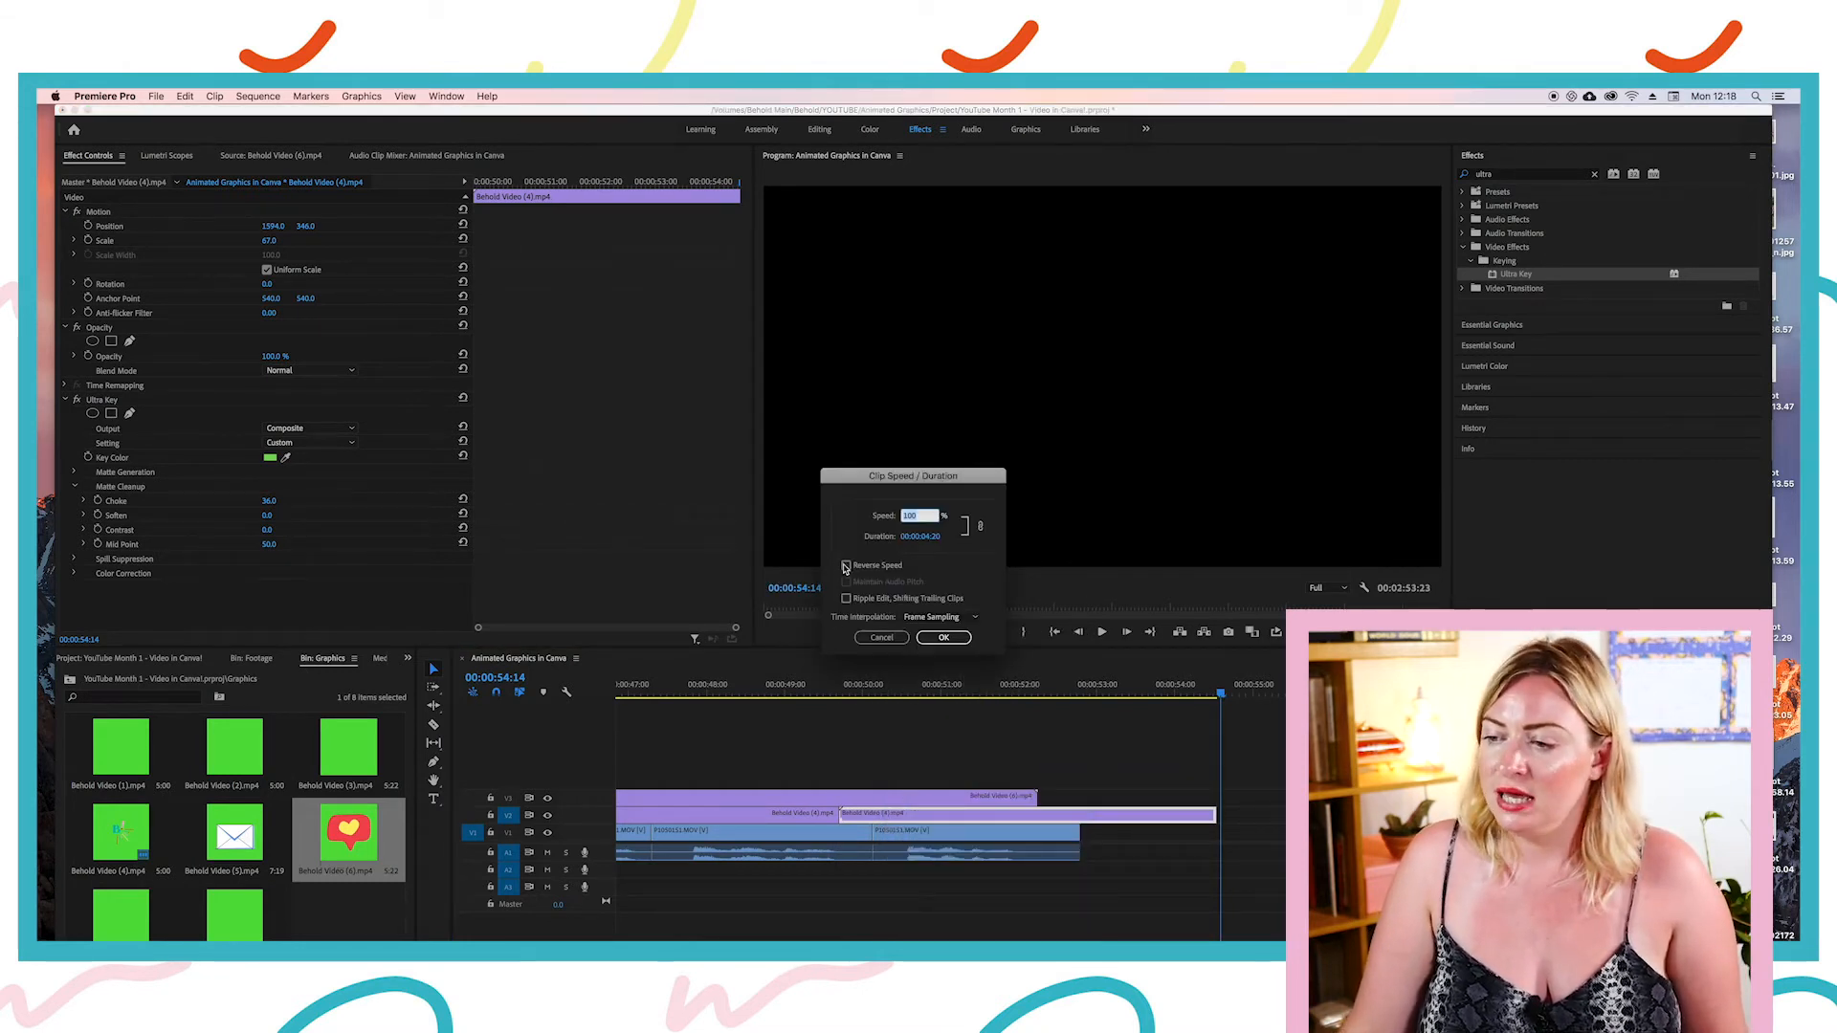
{"action": "left_click", "coordinate": [846, 566]}
{"action": "left_click", "coordinate": [943, 637]}
{"action": "left_click", "coordinate": [838, 685]}
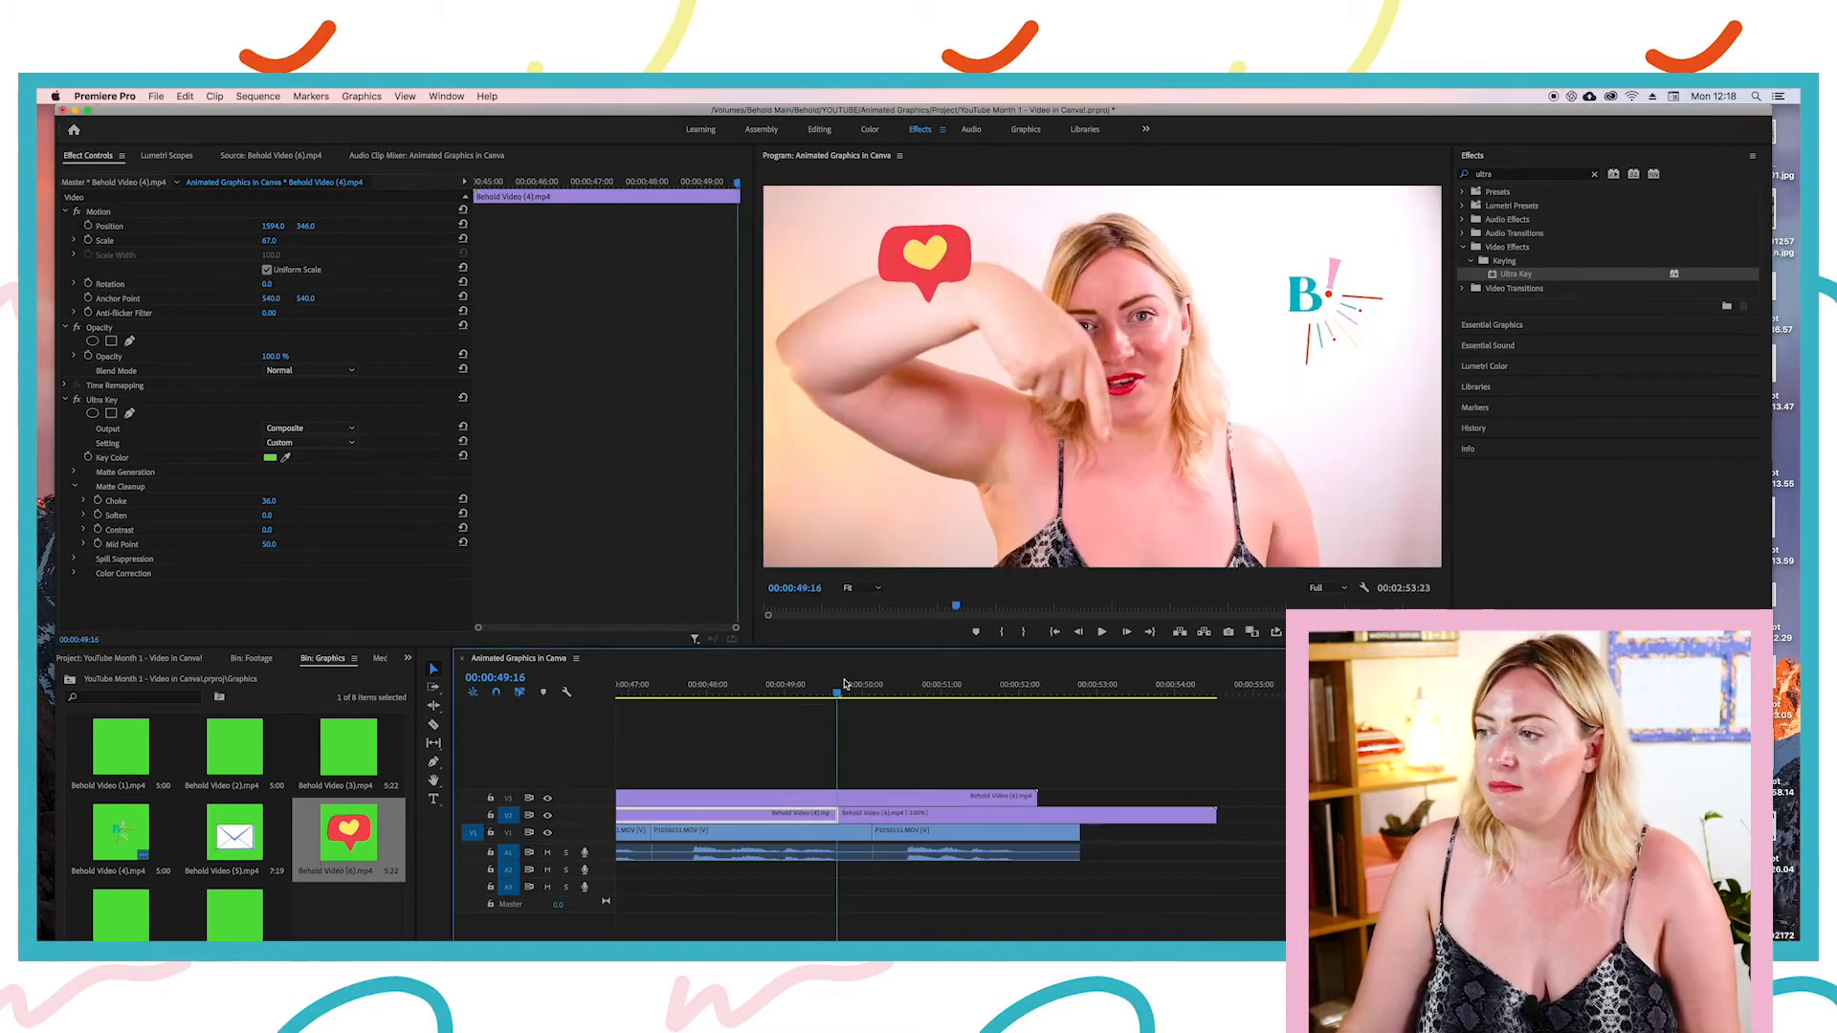
{"action": "left_click_drag", "start_coordinate": [844, 685], "coordinate": [1078, 699]}
Step: Copy the heart sticker clip and paste the duplicate on V3 at 00:00:52:06, right after the original
{"action": "left_click", "coordinate": [1023, 795]}
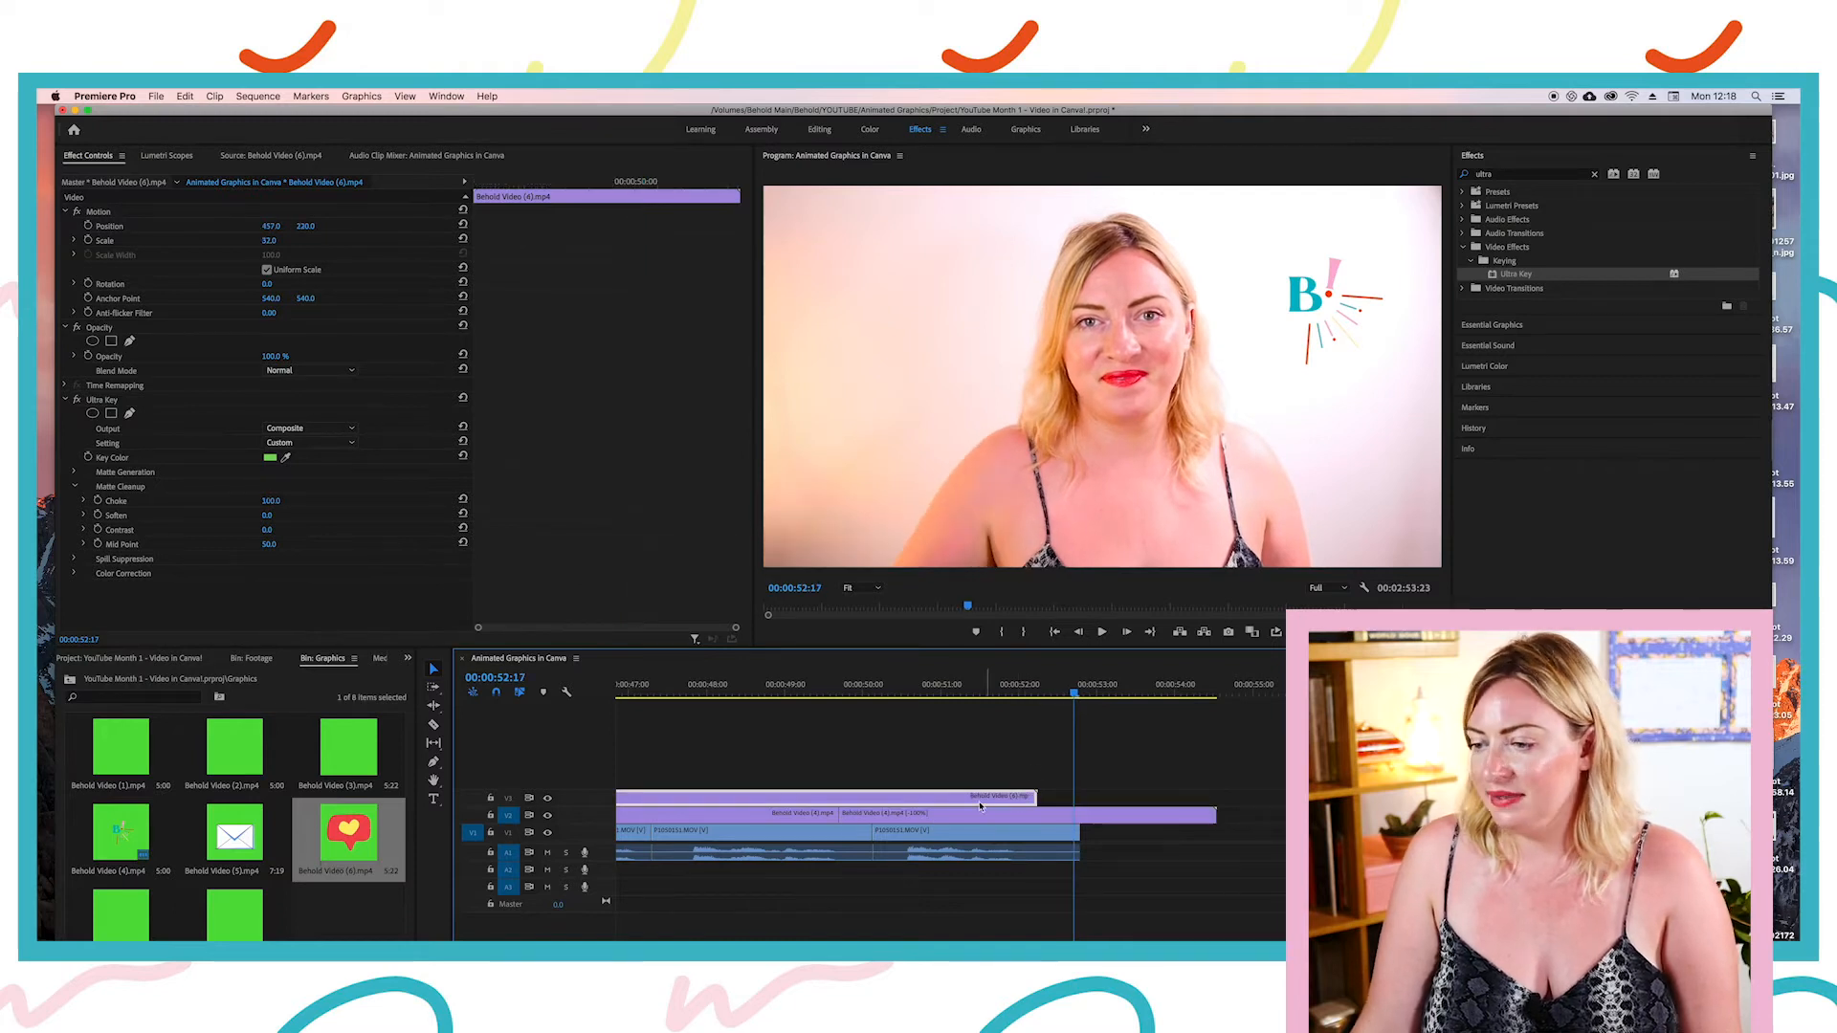
{"action": "left_click", "coordinate": [1040, 693]}
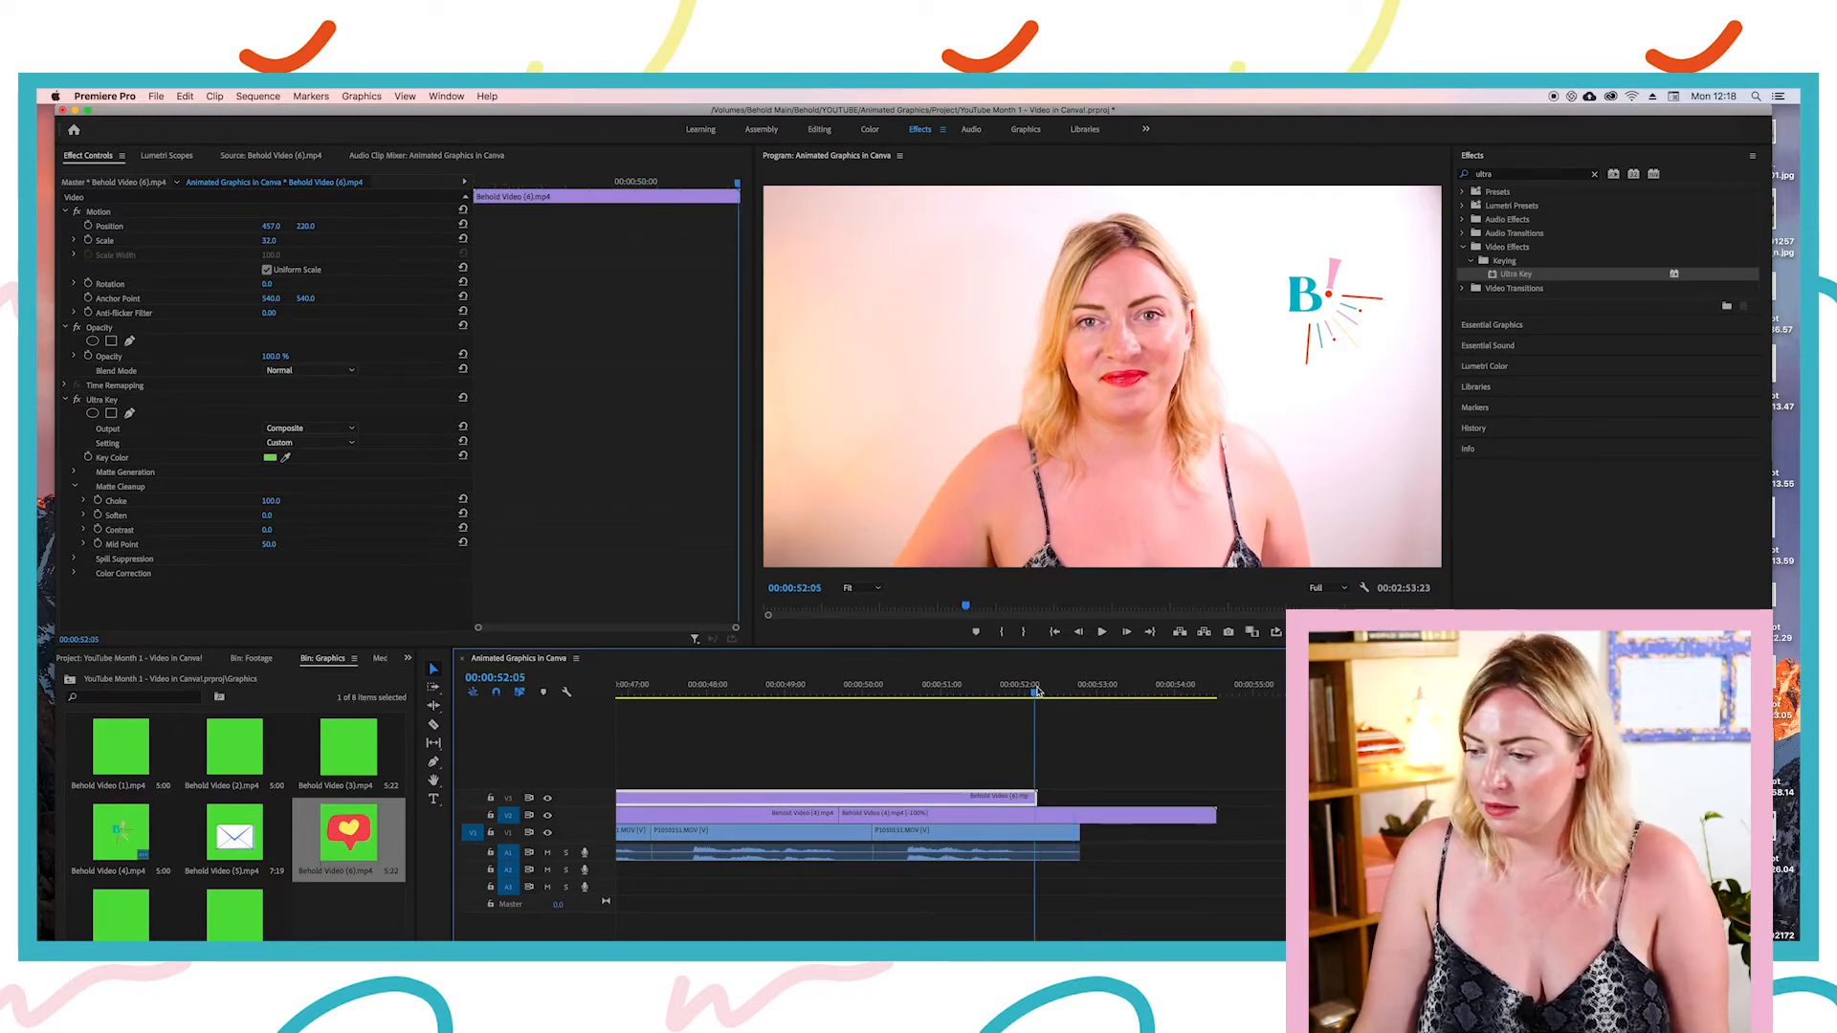
{"action": "left_click", "coordinate": [515, 799]}
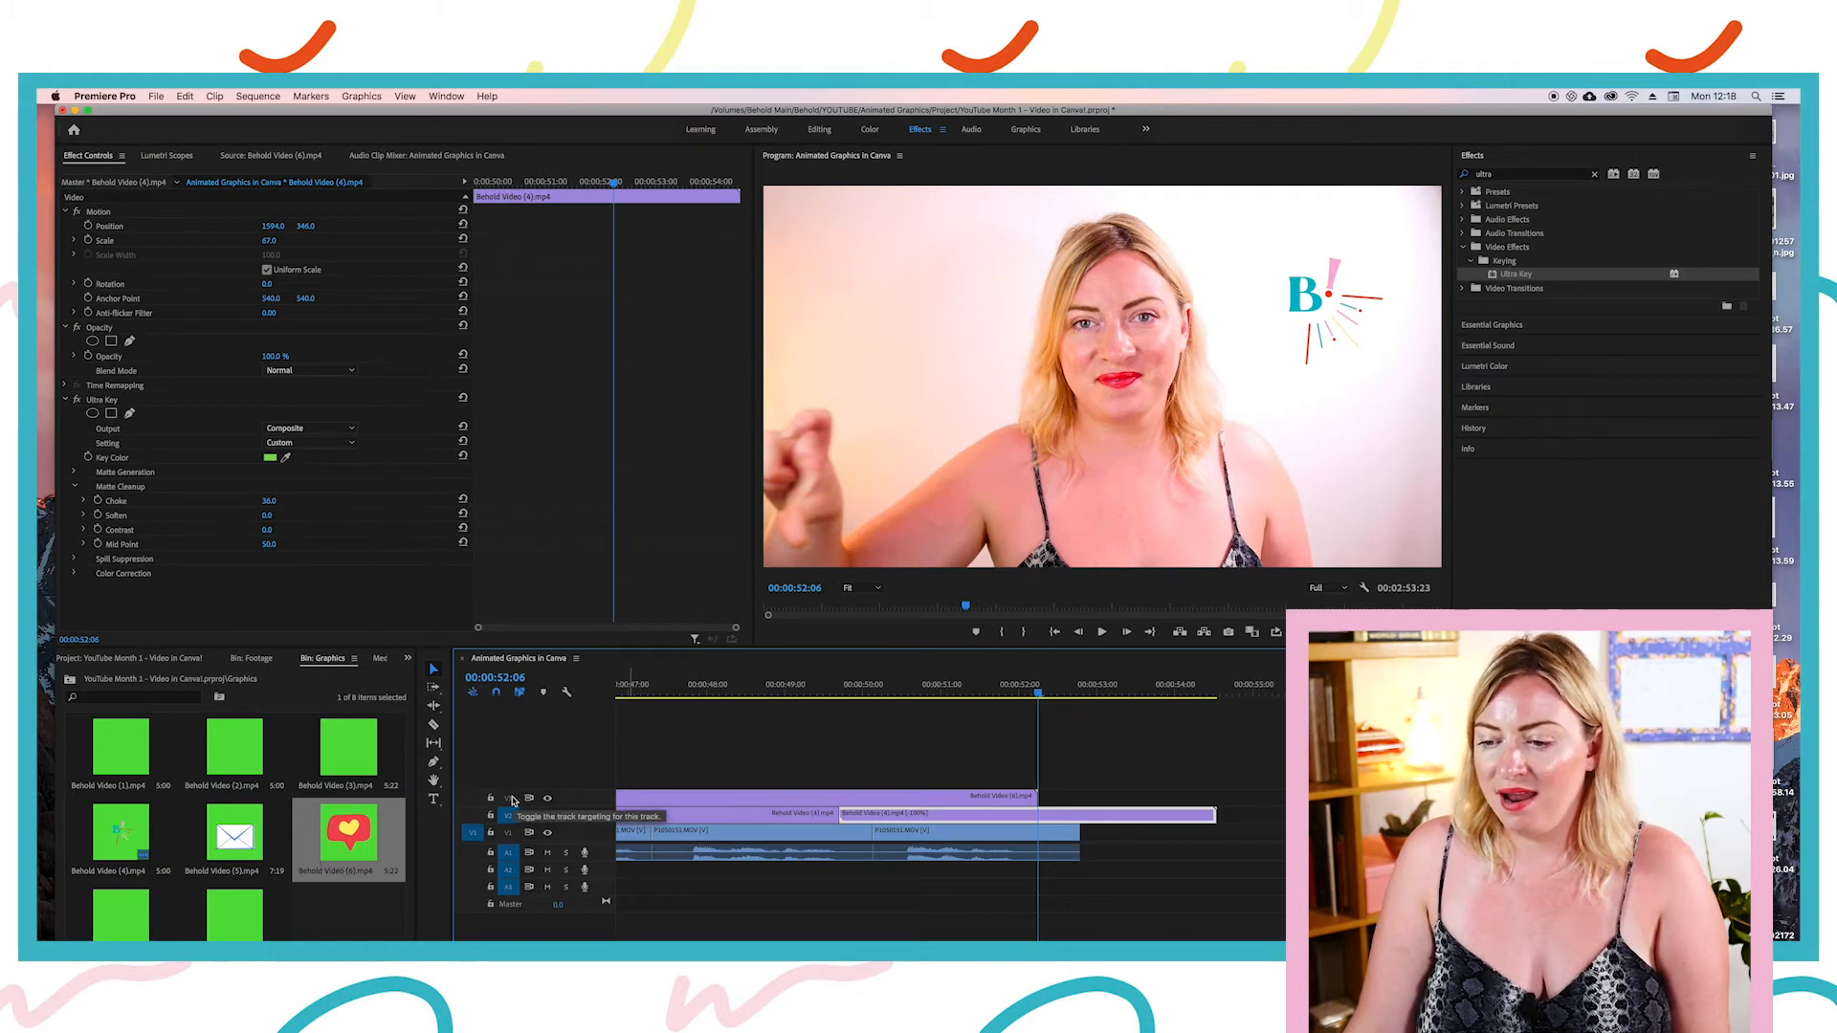
{"action": "key", "text": "Down"}
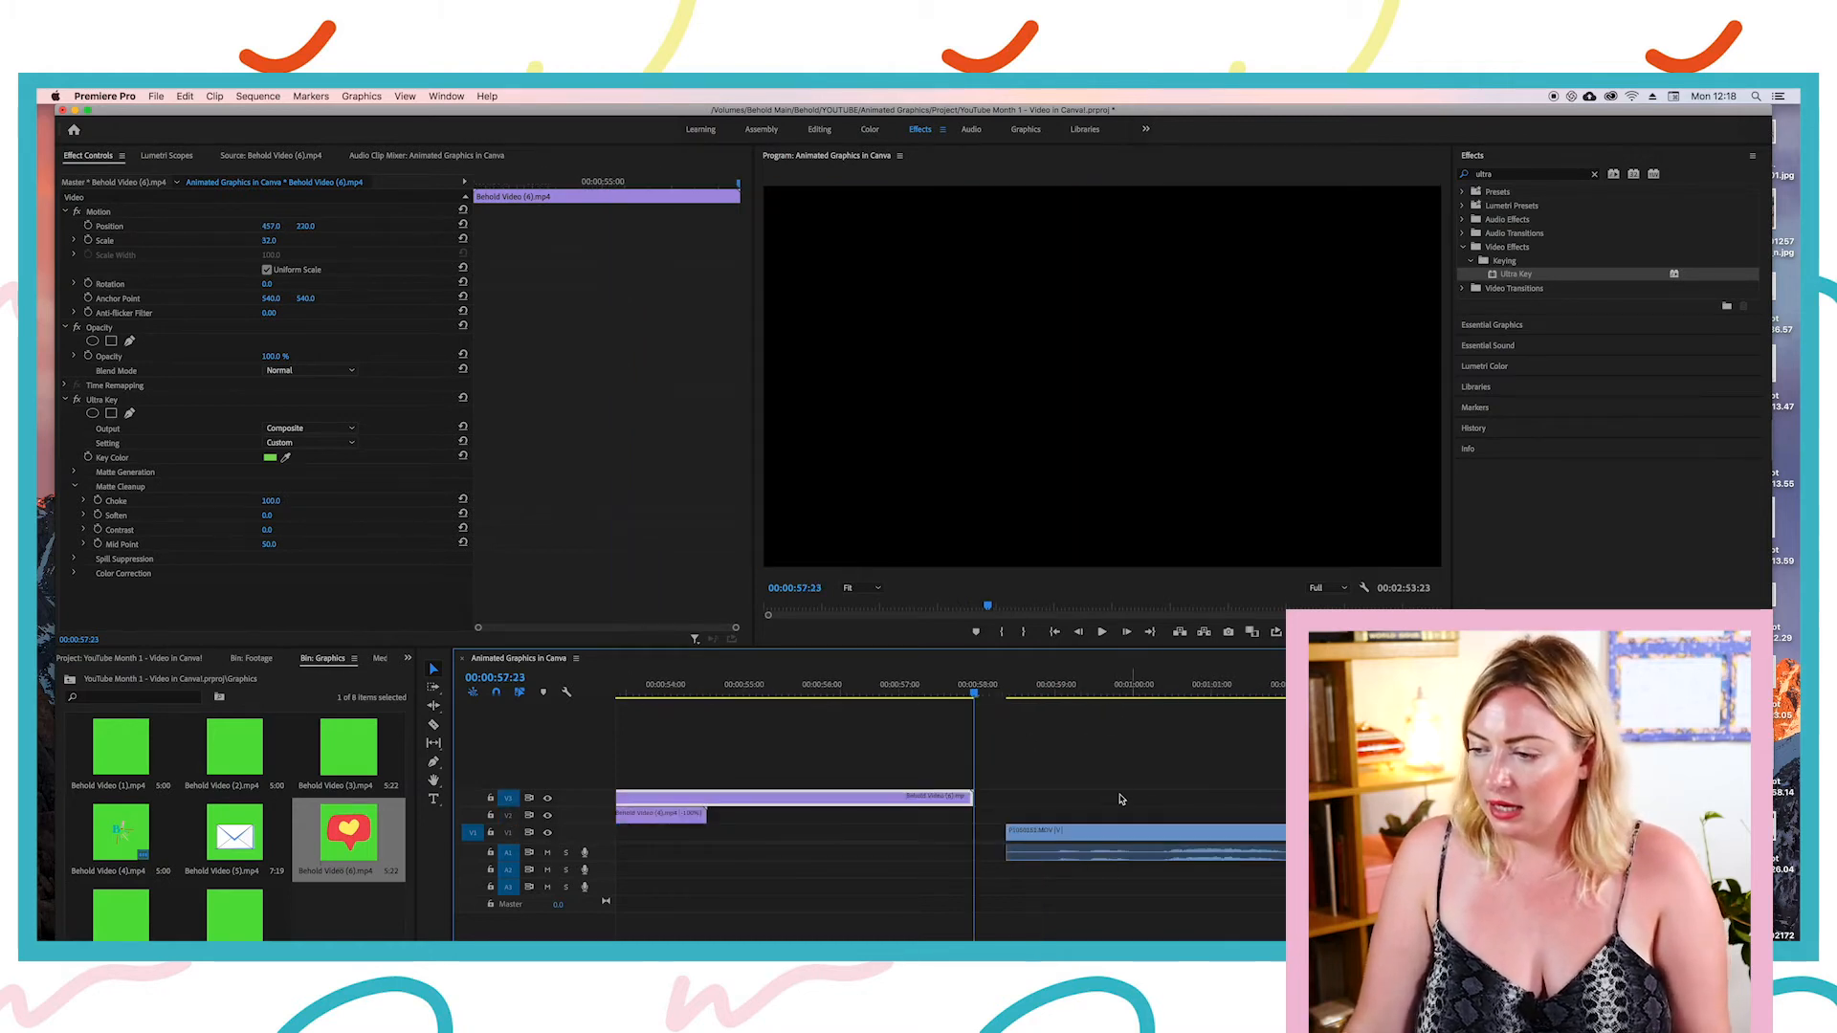
Step: Reverse the speed of the duplicated heart sticker clip on V3
{"action": "scroll", "coordinate": [743, 811], "scroll_direction": "up", "scroll_amount": 5}
{"action": "right_click", "coordinate": [1274, 799]}
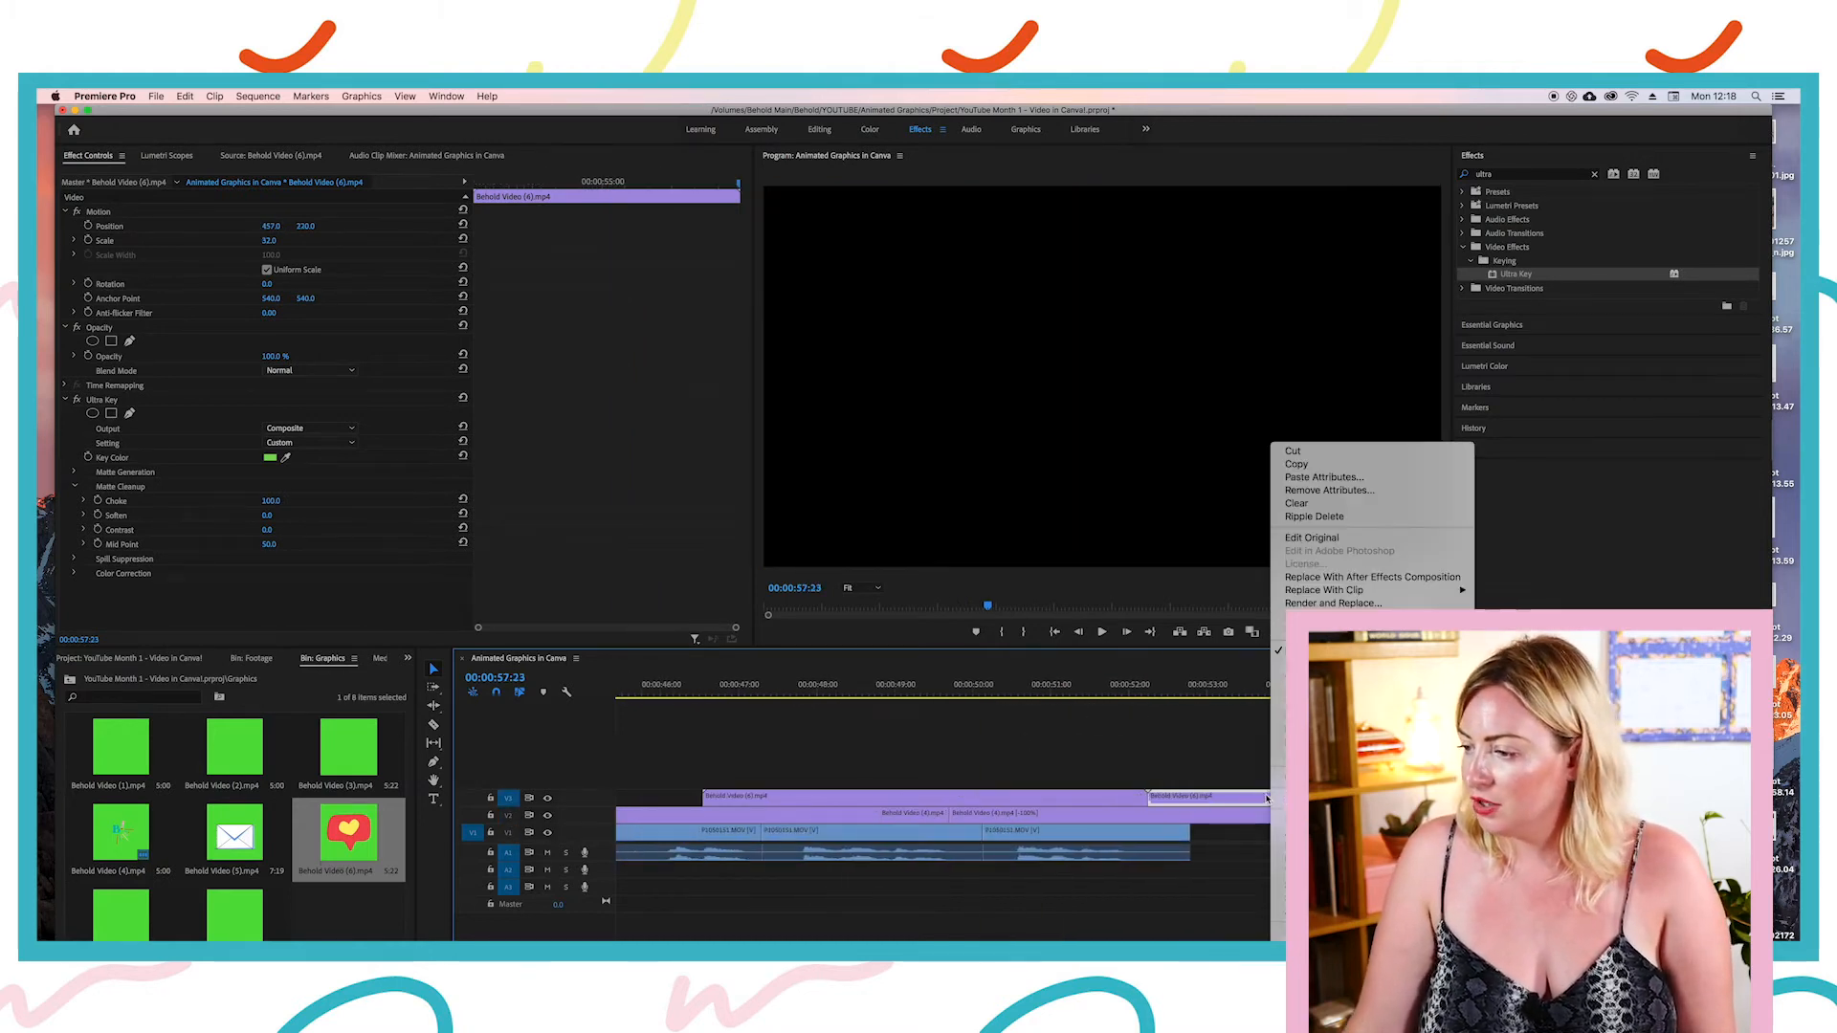
{"action": "left_click", "coordinate": [1306, 798]}
{"action": "left_click", "coordinate": [846, 565]}
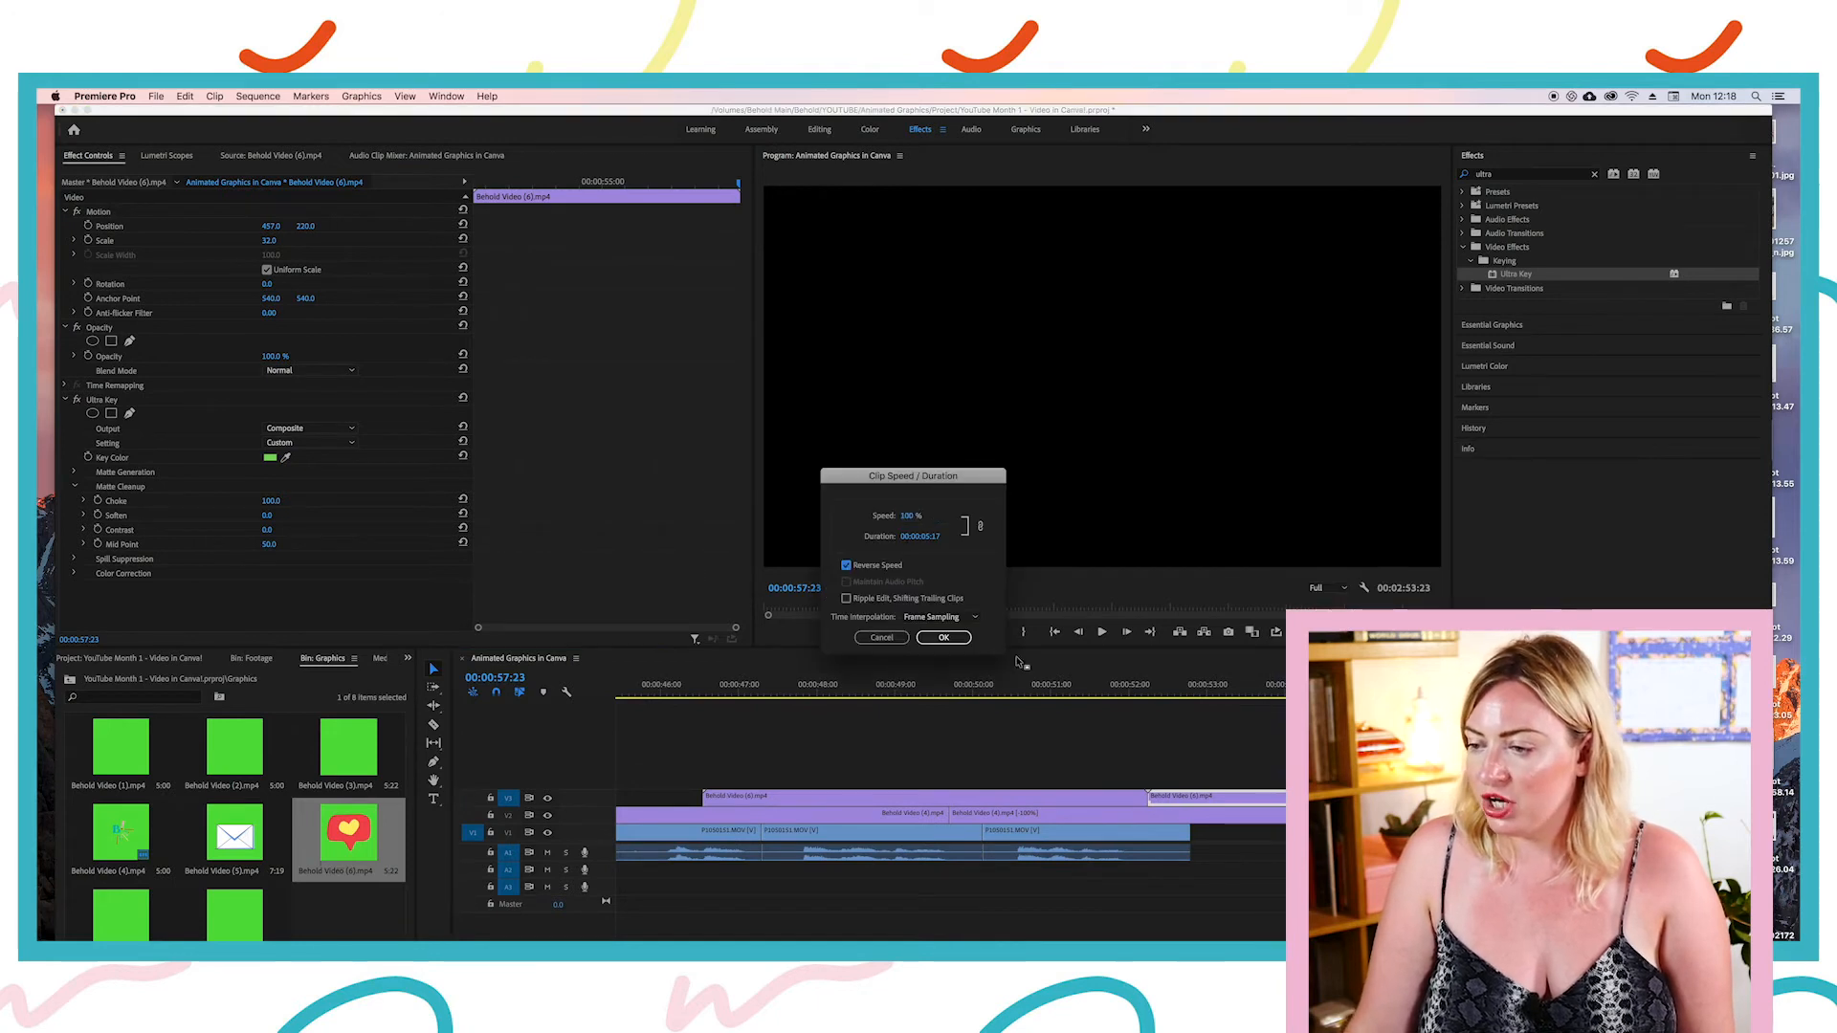
{"action": "left_click", "coordinate": [943, 637]}
{"action": "scroll", "coordinate": [1095, 741], "scroll_direction": "down", "scroll_amount": 2}
{"action": "scroll", "coordinate": [1094, 737], "scroll_direction": "down", "scroll_amount": 2}
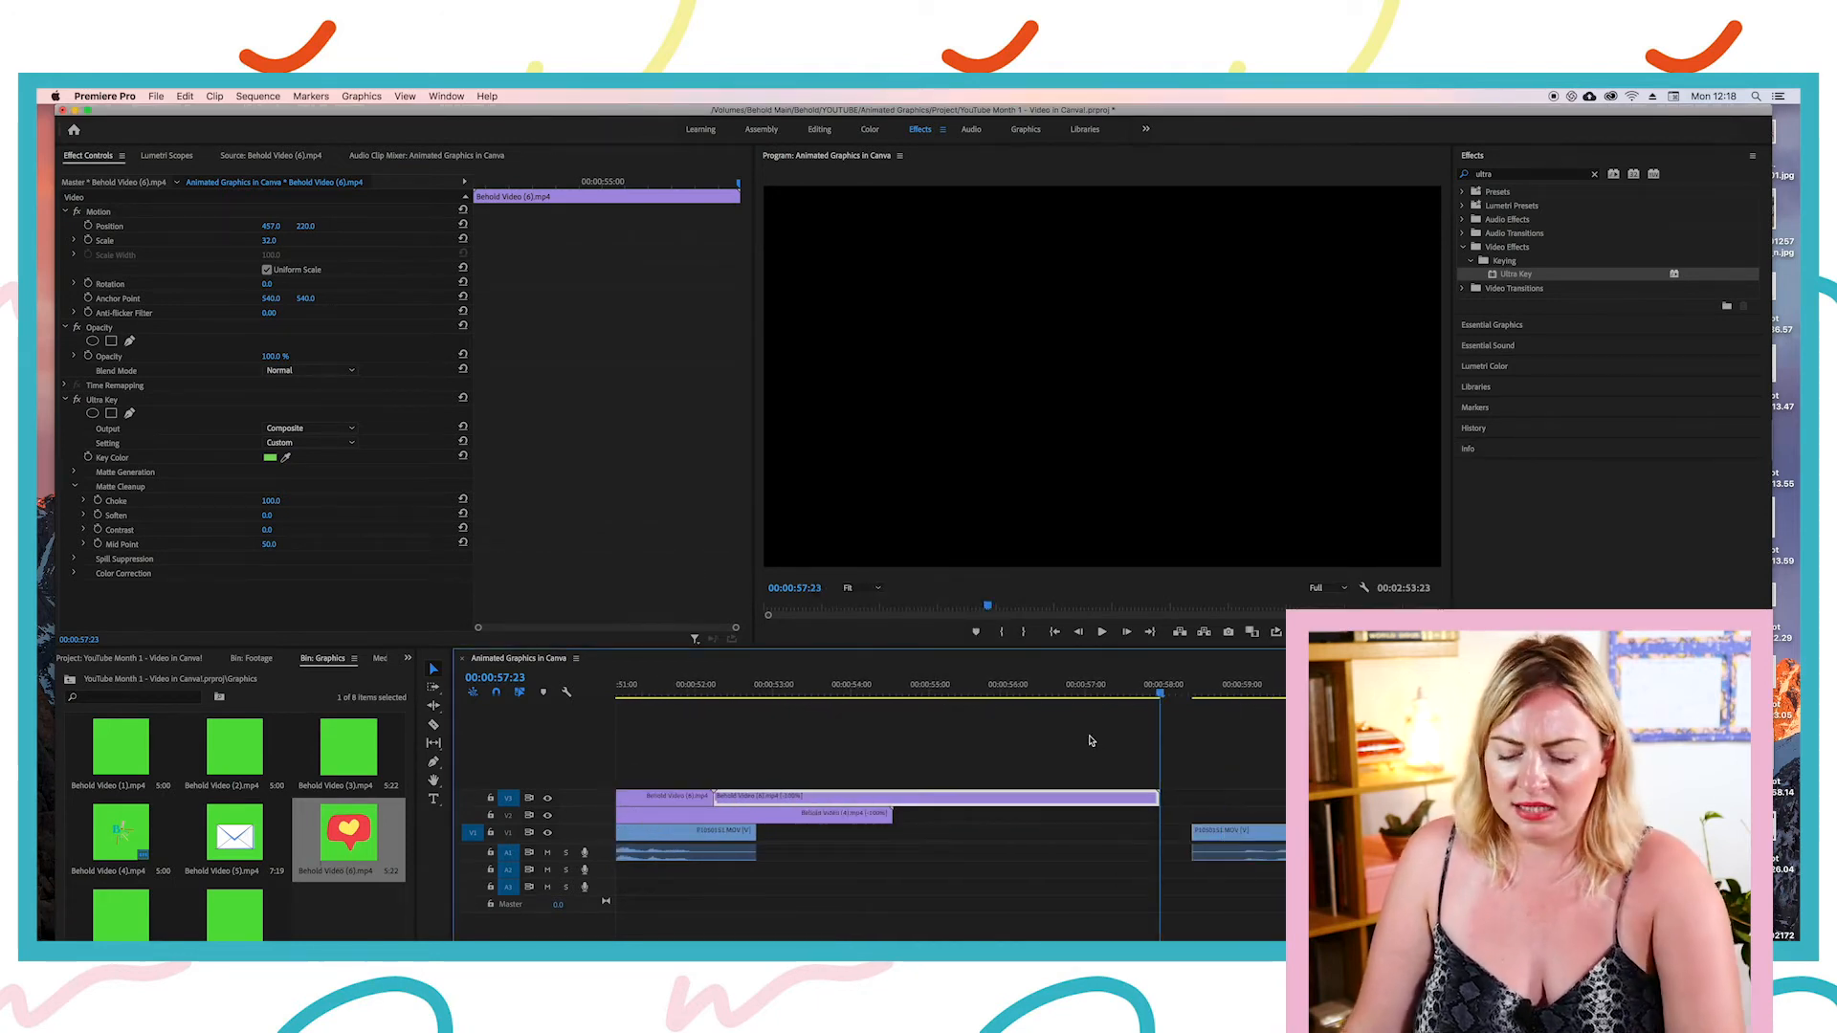
Step: Play back the section containing the original and reversed logo and heart sticker clips
{"action": "key", "text": "minus"}
{"action": "key", "text": "minus"}
{"action": "left_click_drag", "start_coordinate": [980, 687], "coordinate": [893, 719]}
{"action": "key", "text": "space"}
{"action": "left_click", "coordinate": [940, 694]}
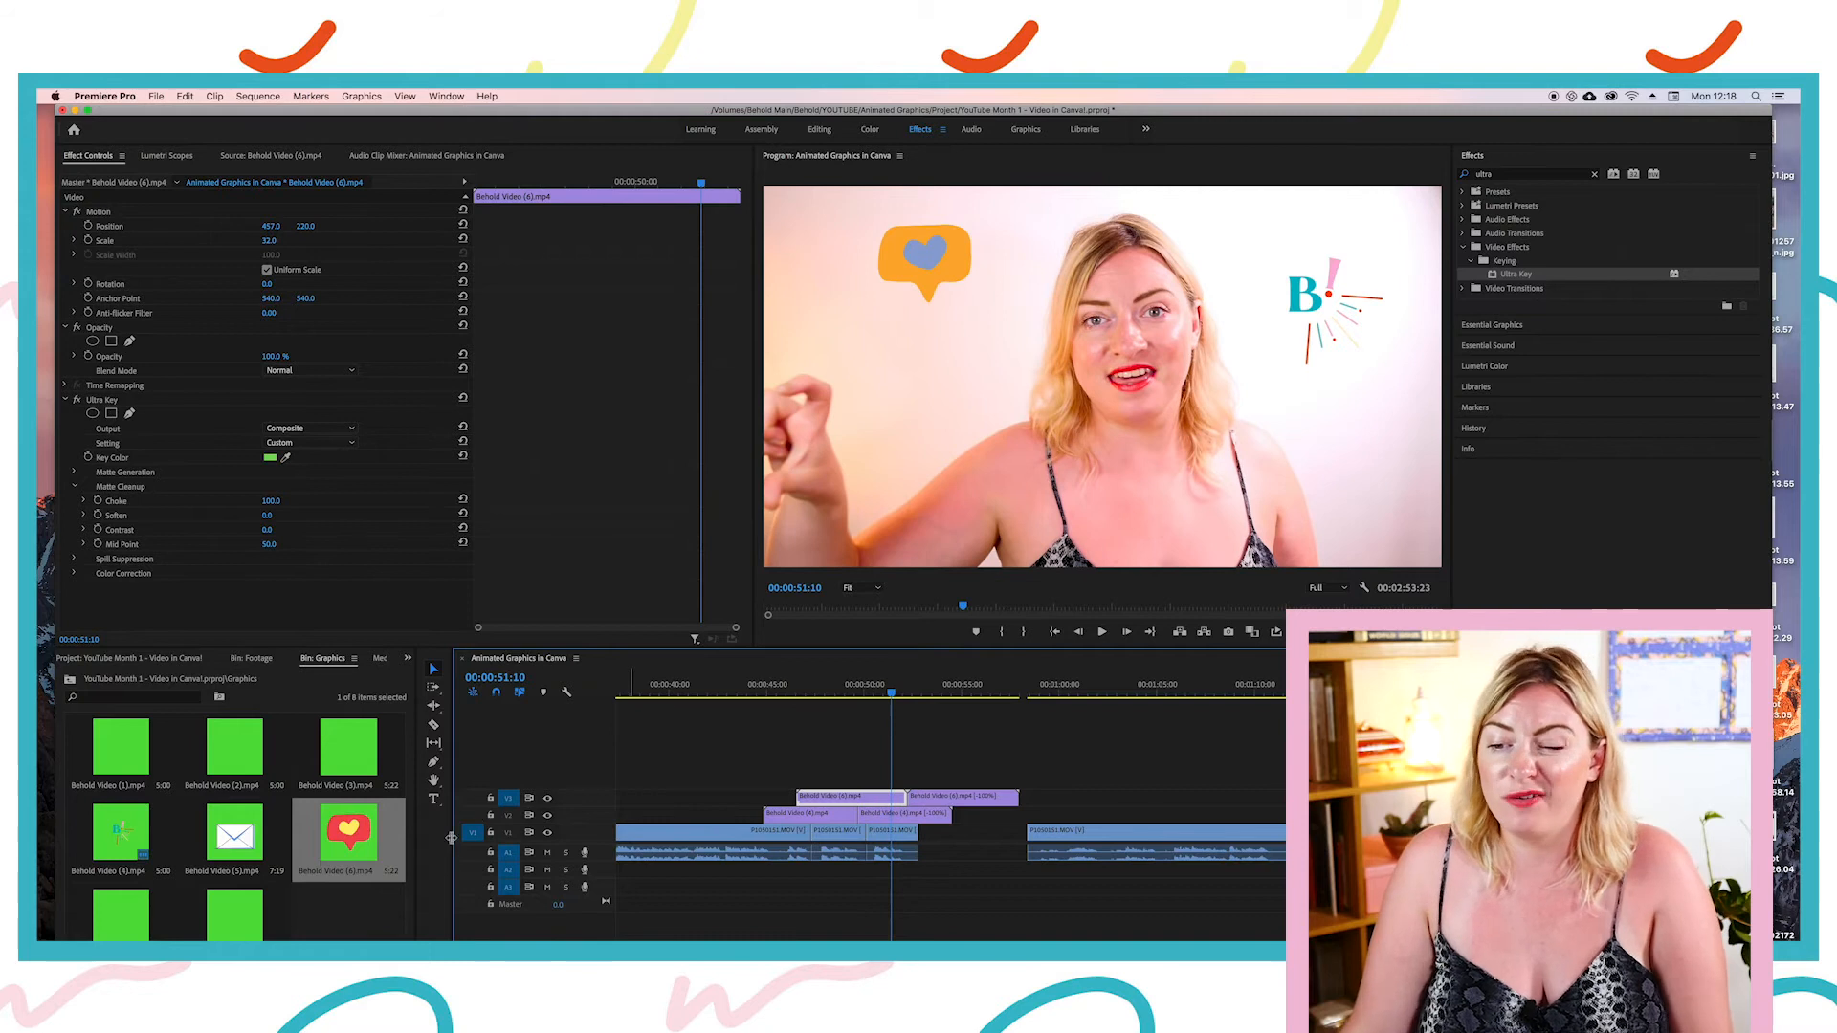
Step: Open the wavy-lines clip Behold Video.mp4 from the Graphics bin in the source monitor and scrub to 00:00:01:18
{"action": "left_click", "coordinate": [333, 919]}
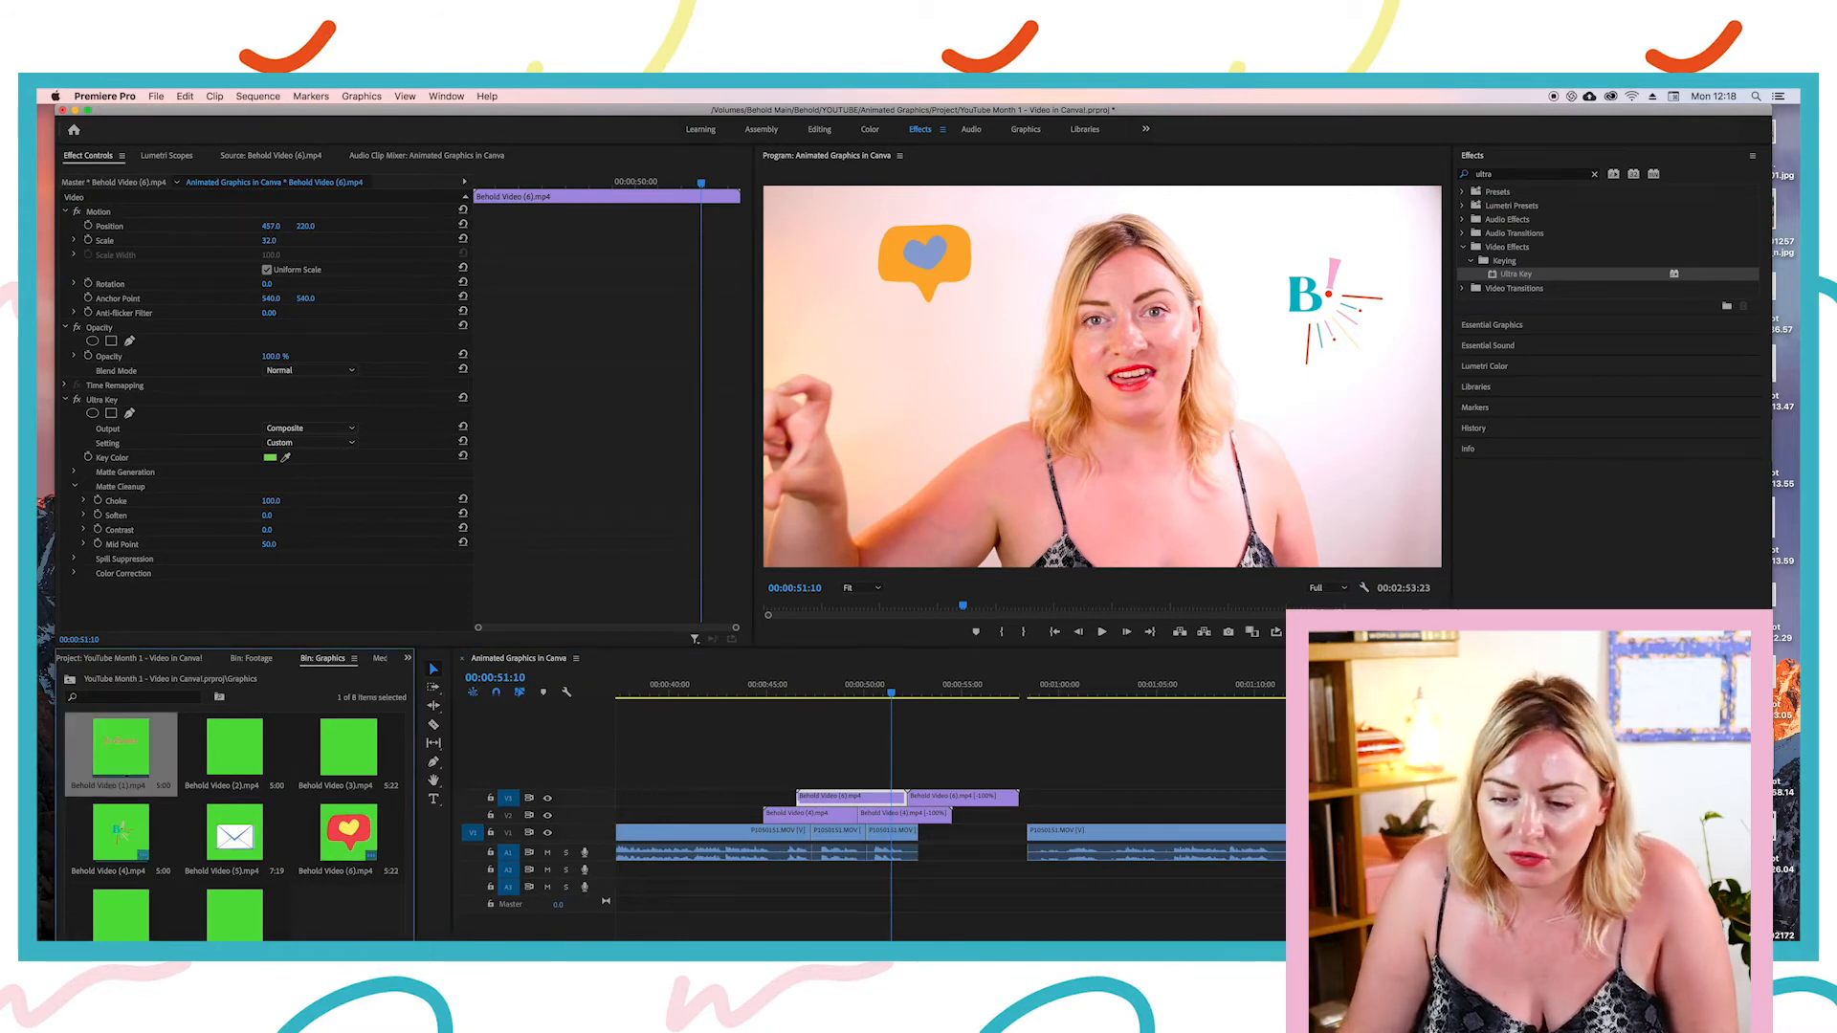
{"action": "double_click", "coordinate": [122, 927]}
{"action": "left_click_drag", "start_coordinate": [86, 610], "coordinate": [234, 621]}
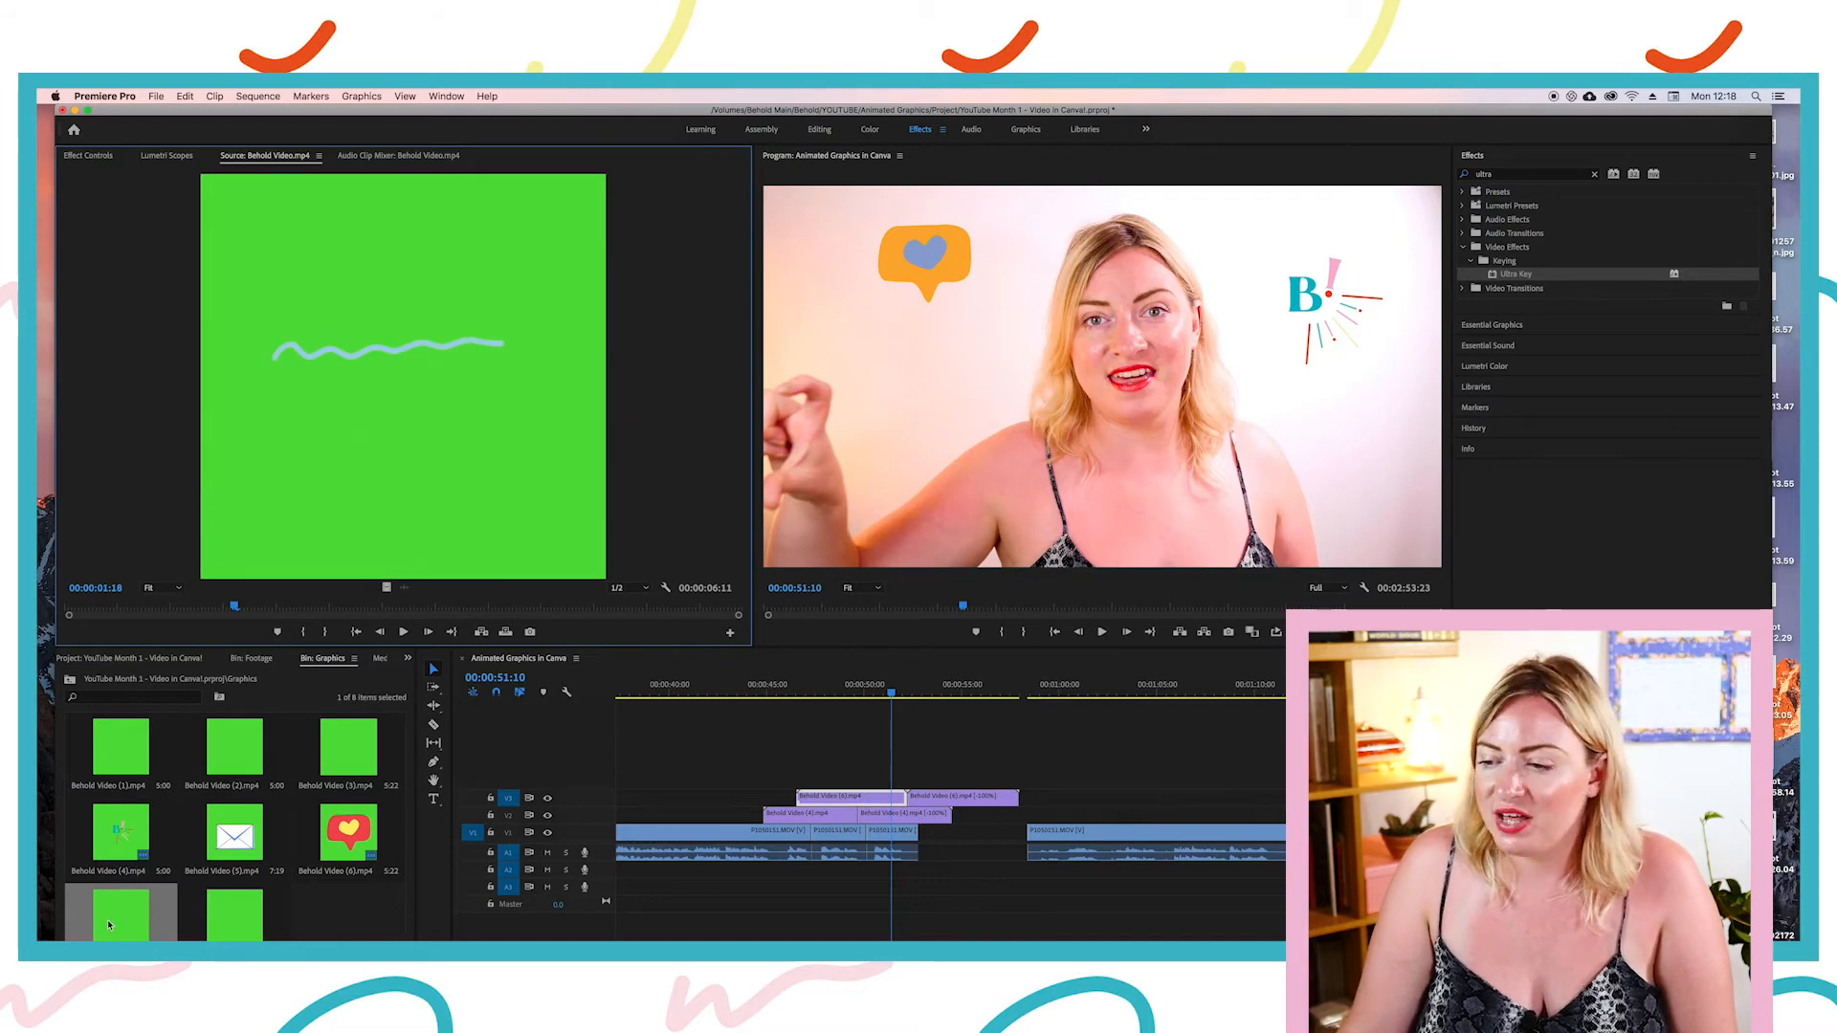
Step: Place the wavy-lines clip Behold Video.mp4 on a new V4 track starting at 00:00:48:18
{"action": "left_click", "coordinate": [857, 694]}
{"action": "mouse_move", "coordinate": [856, 694]}
{"action": "left_mouse_down"}
{"action": "mouse_move", "coordinate": [823, 697]}
{"action": "mouse_move", "coordinate": [843, 701]}
{"action": "left_mouse_up"}
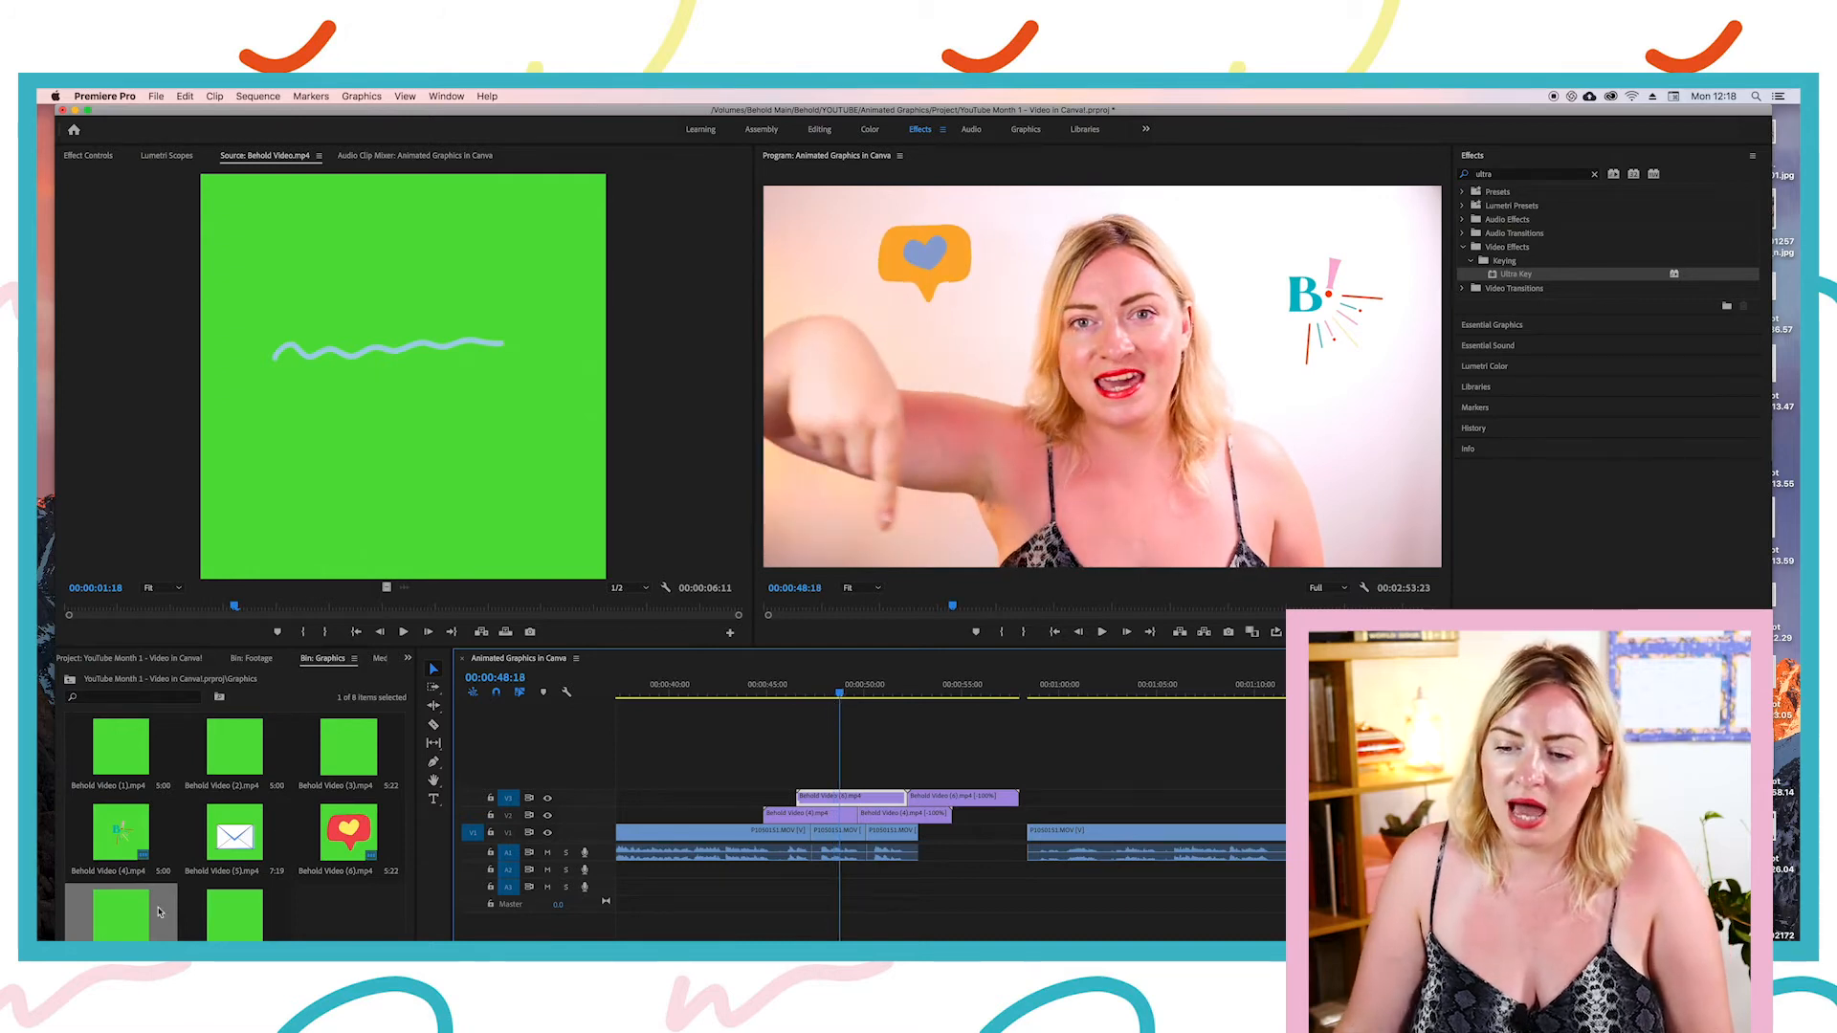
{"action": "left_click", "coordinate": [106, 924]}
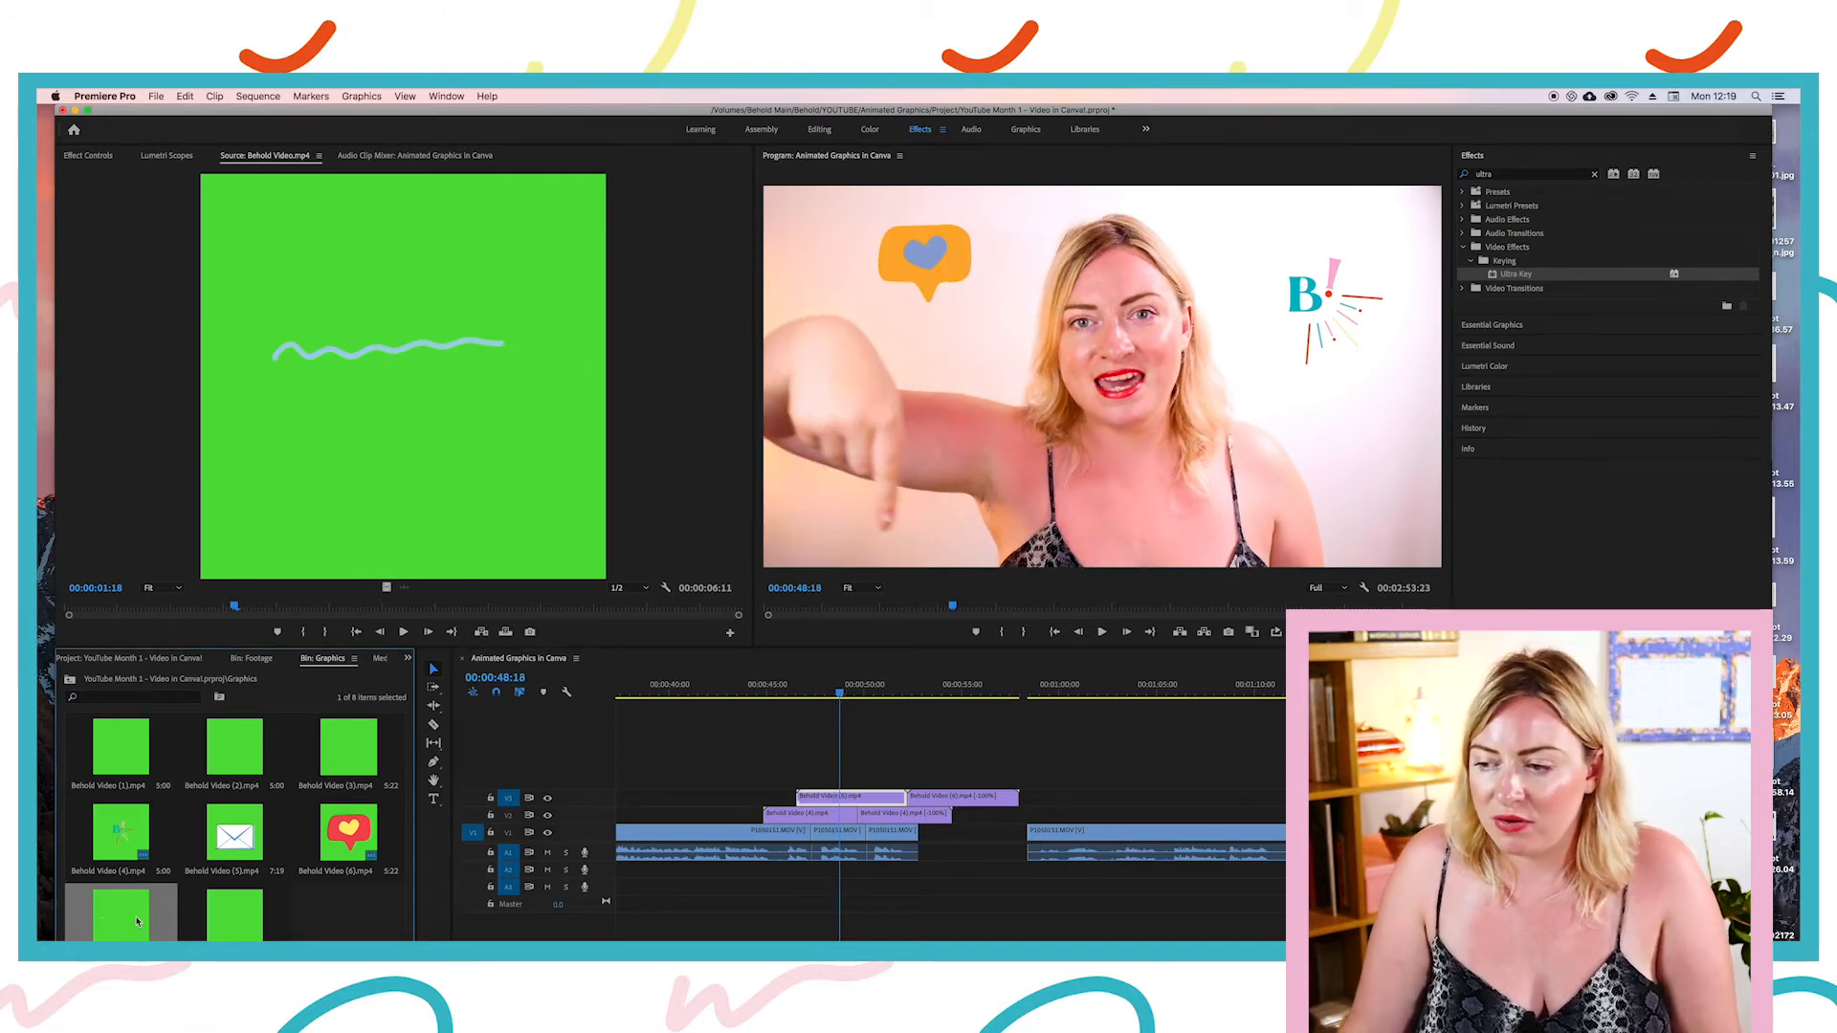
{"action": "left_click_drag", "start_coordinate": [137, 921], "coordinate": [834, 781]}
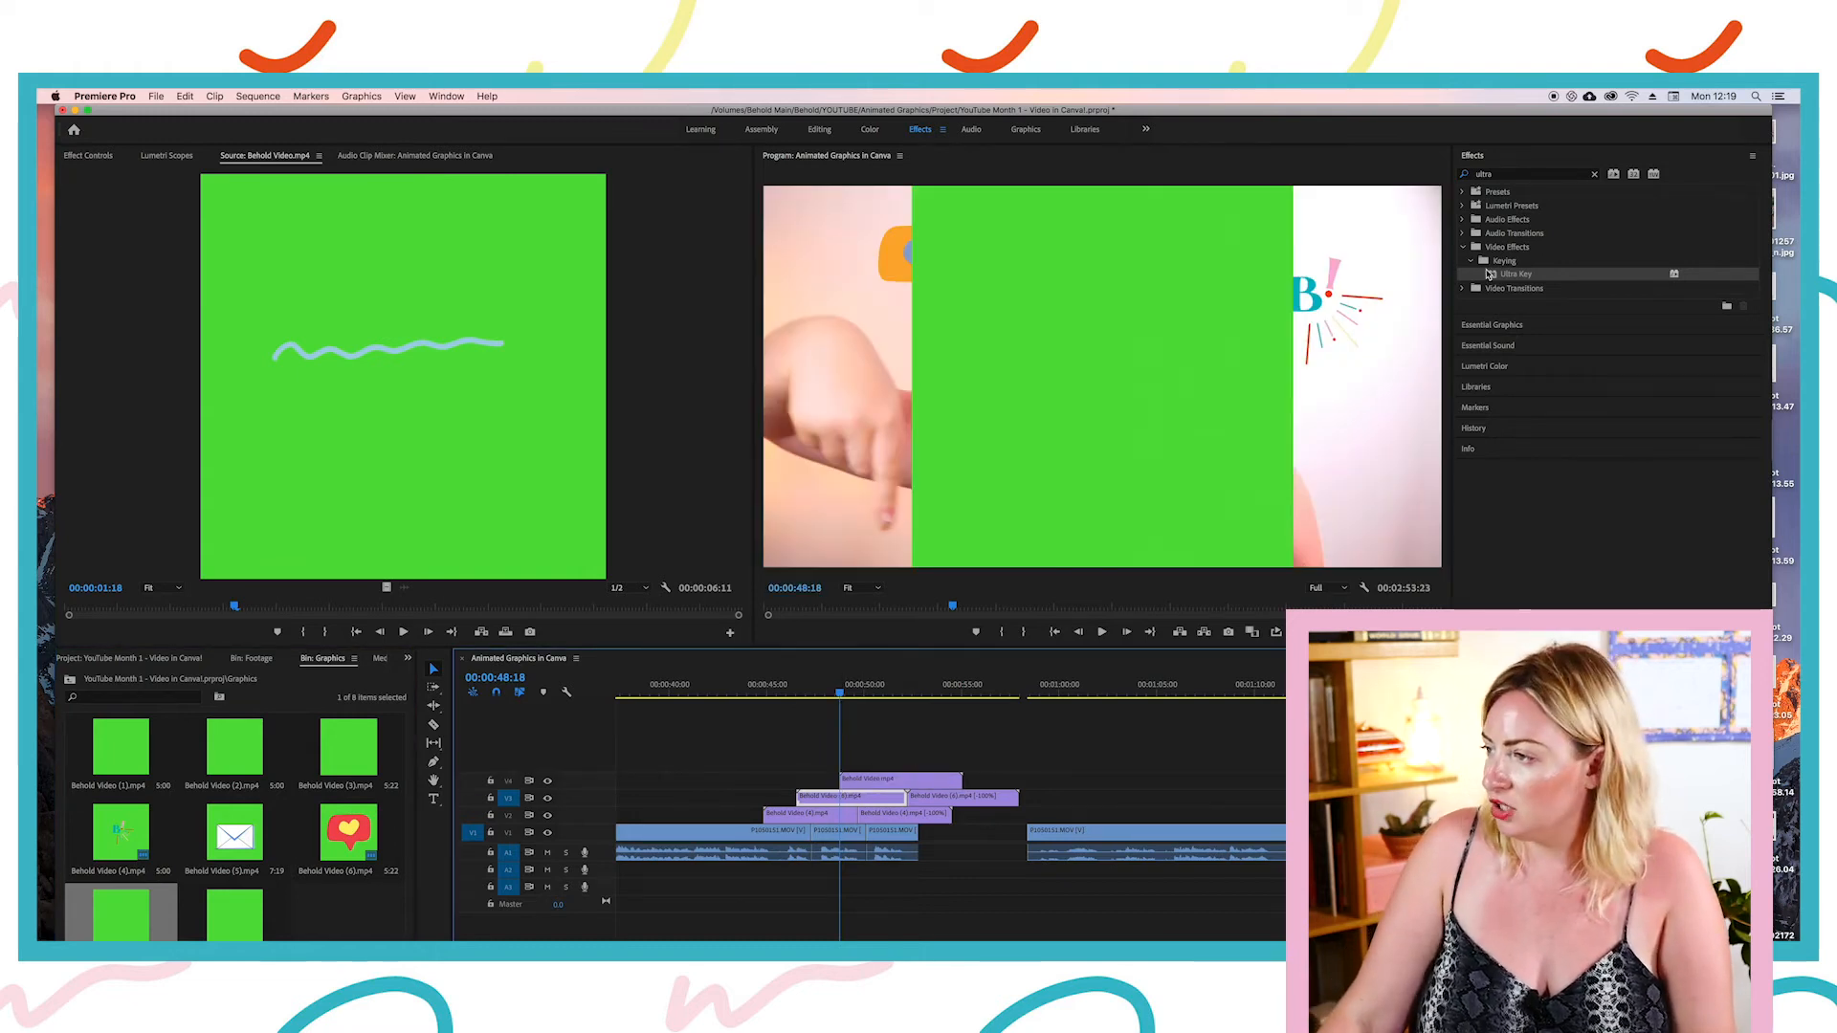
Step: Apply Ultra Key to the wavy-lines clip on V4 and sample its green background as the key colour at 00:00:49:21
{"action": "left_click_drag", "start_coordinate": [1495, 274], "coordinate": [887, 787]}
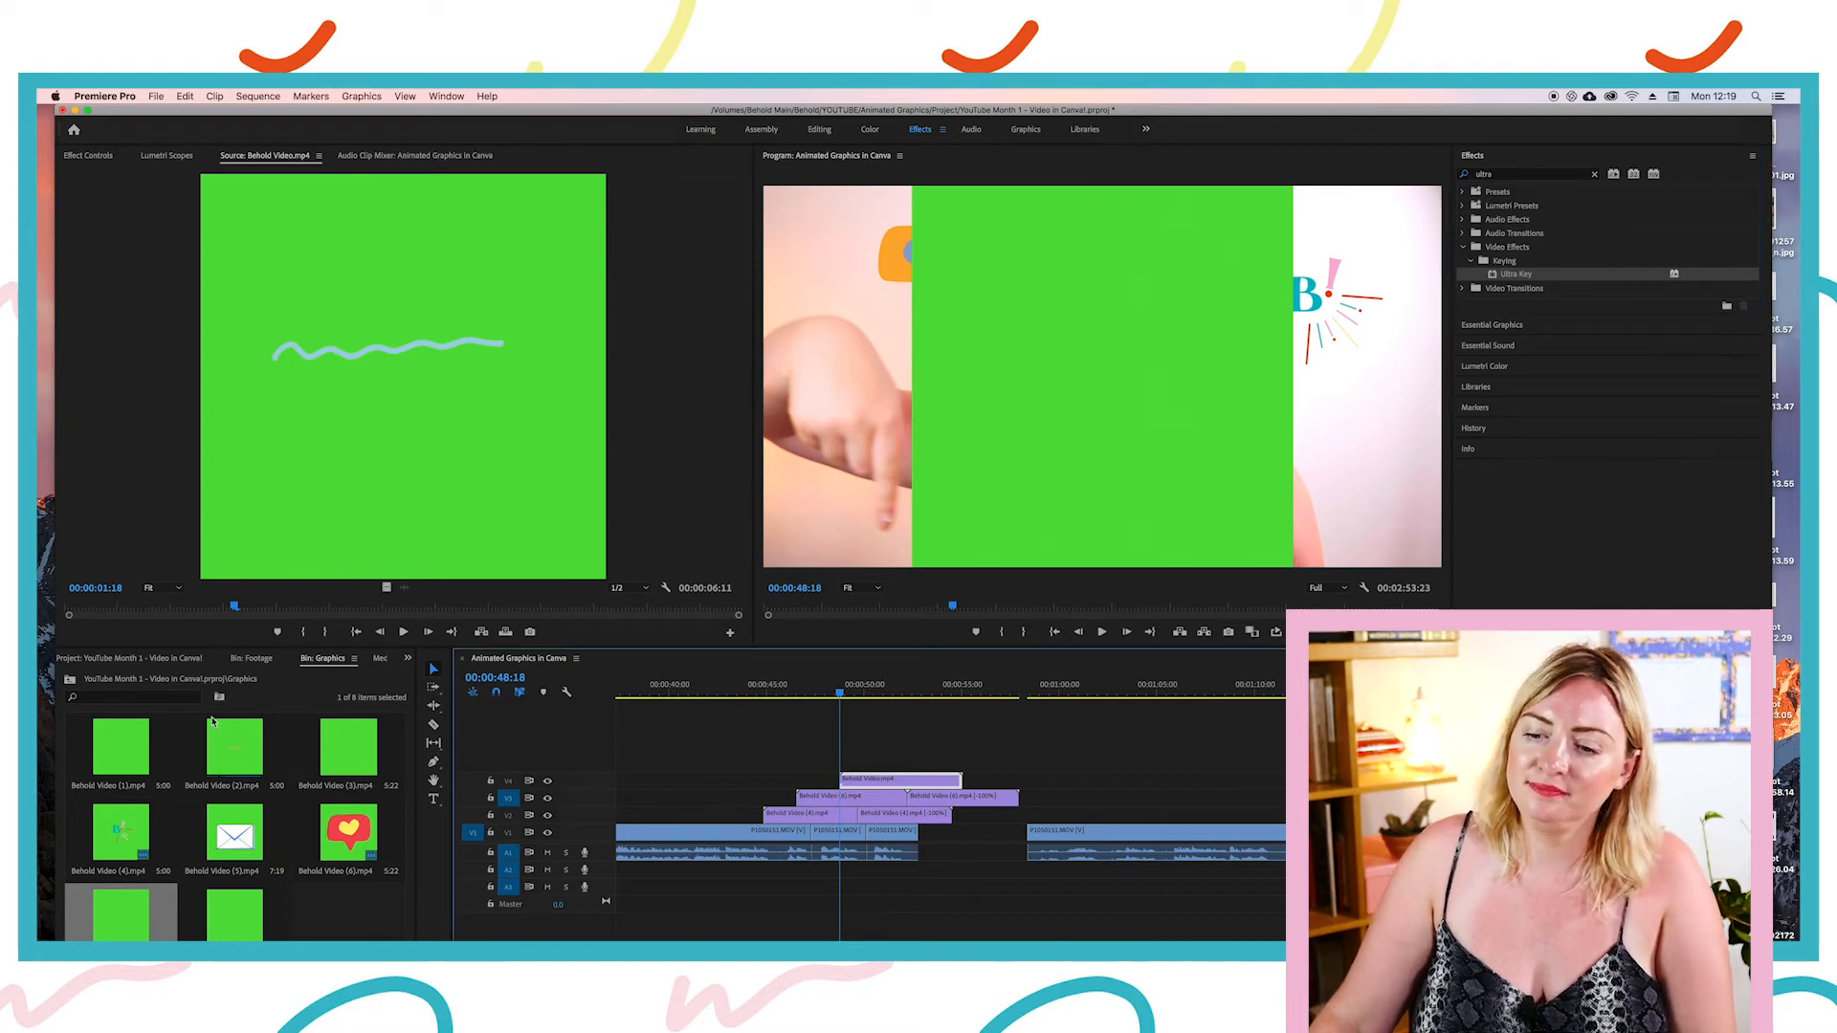
{"action": "left_click", "coordinate": [108, 157]}
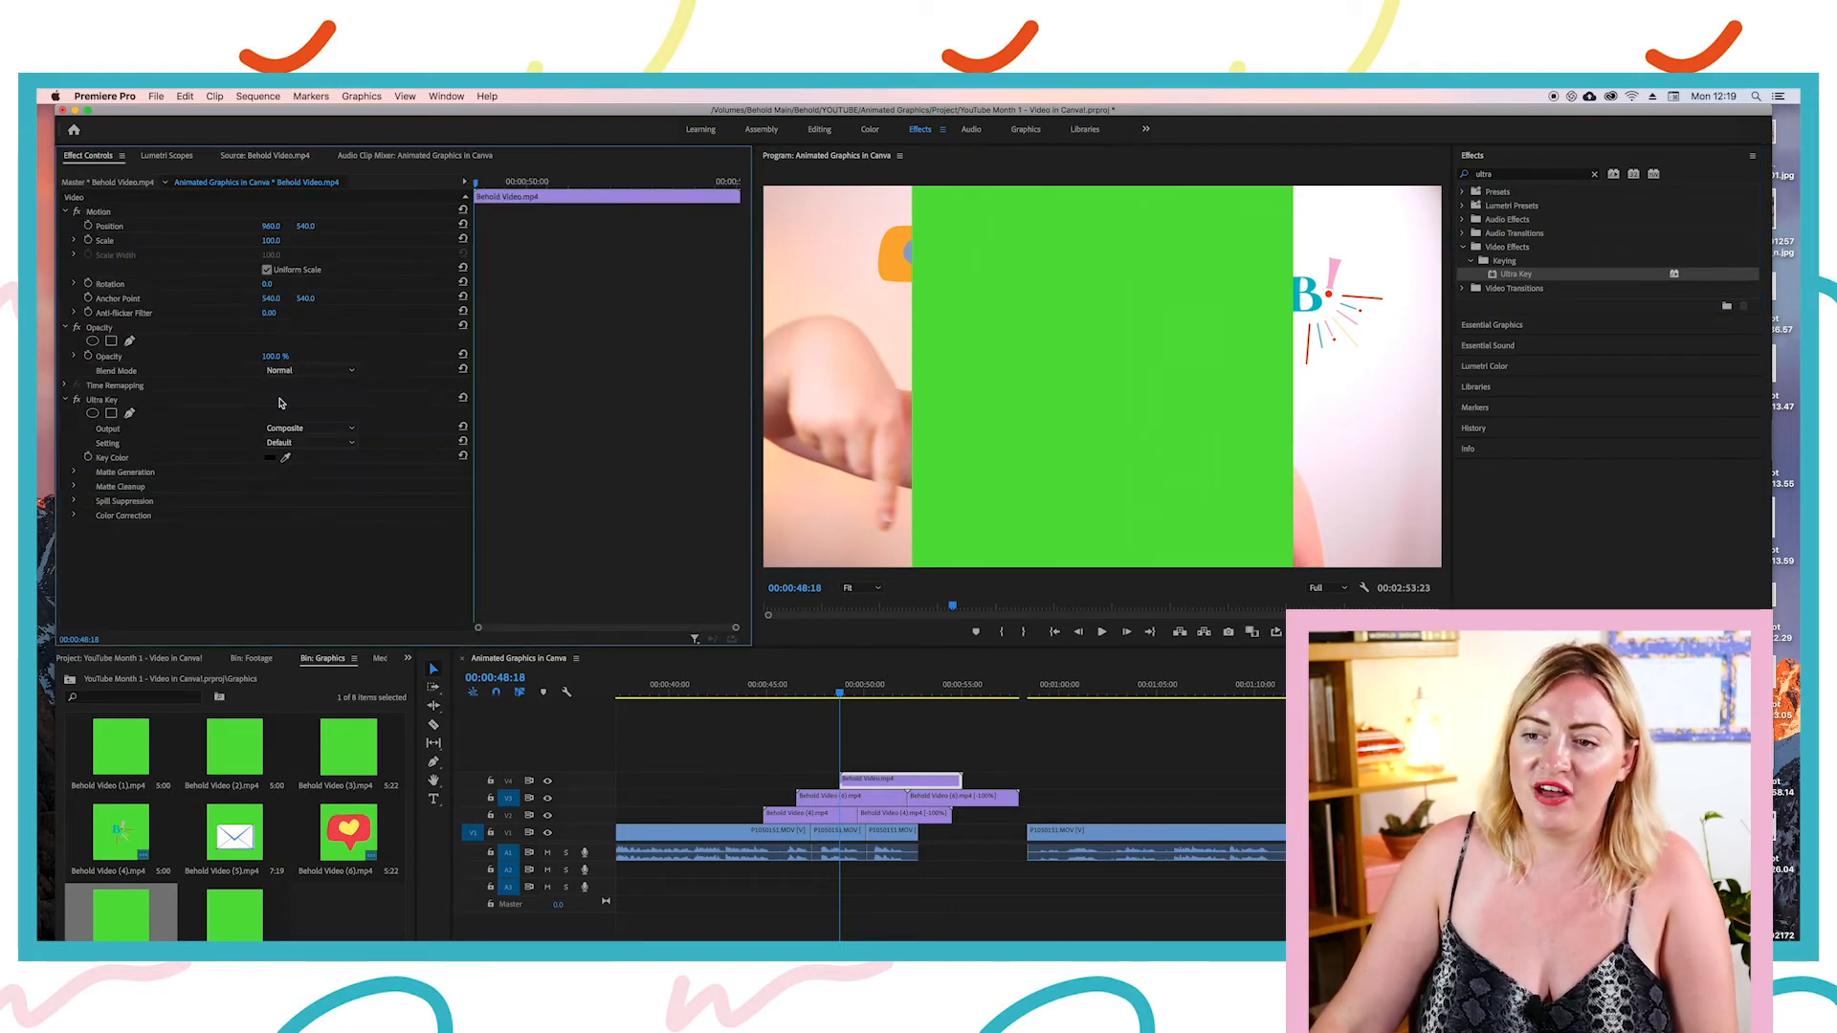
{"action": "left_click", "coordinate": [285, 457]}
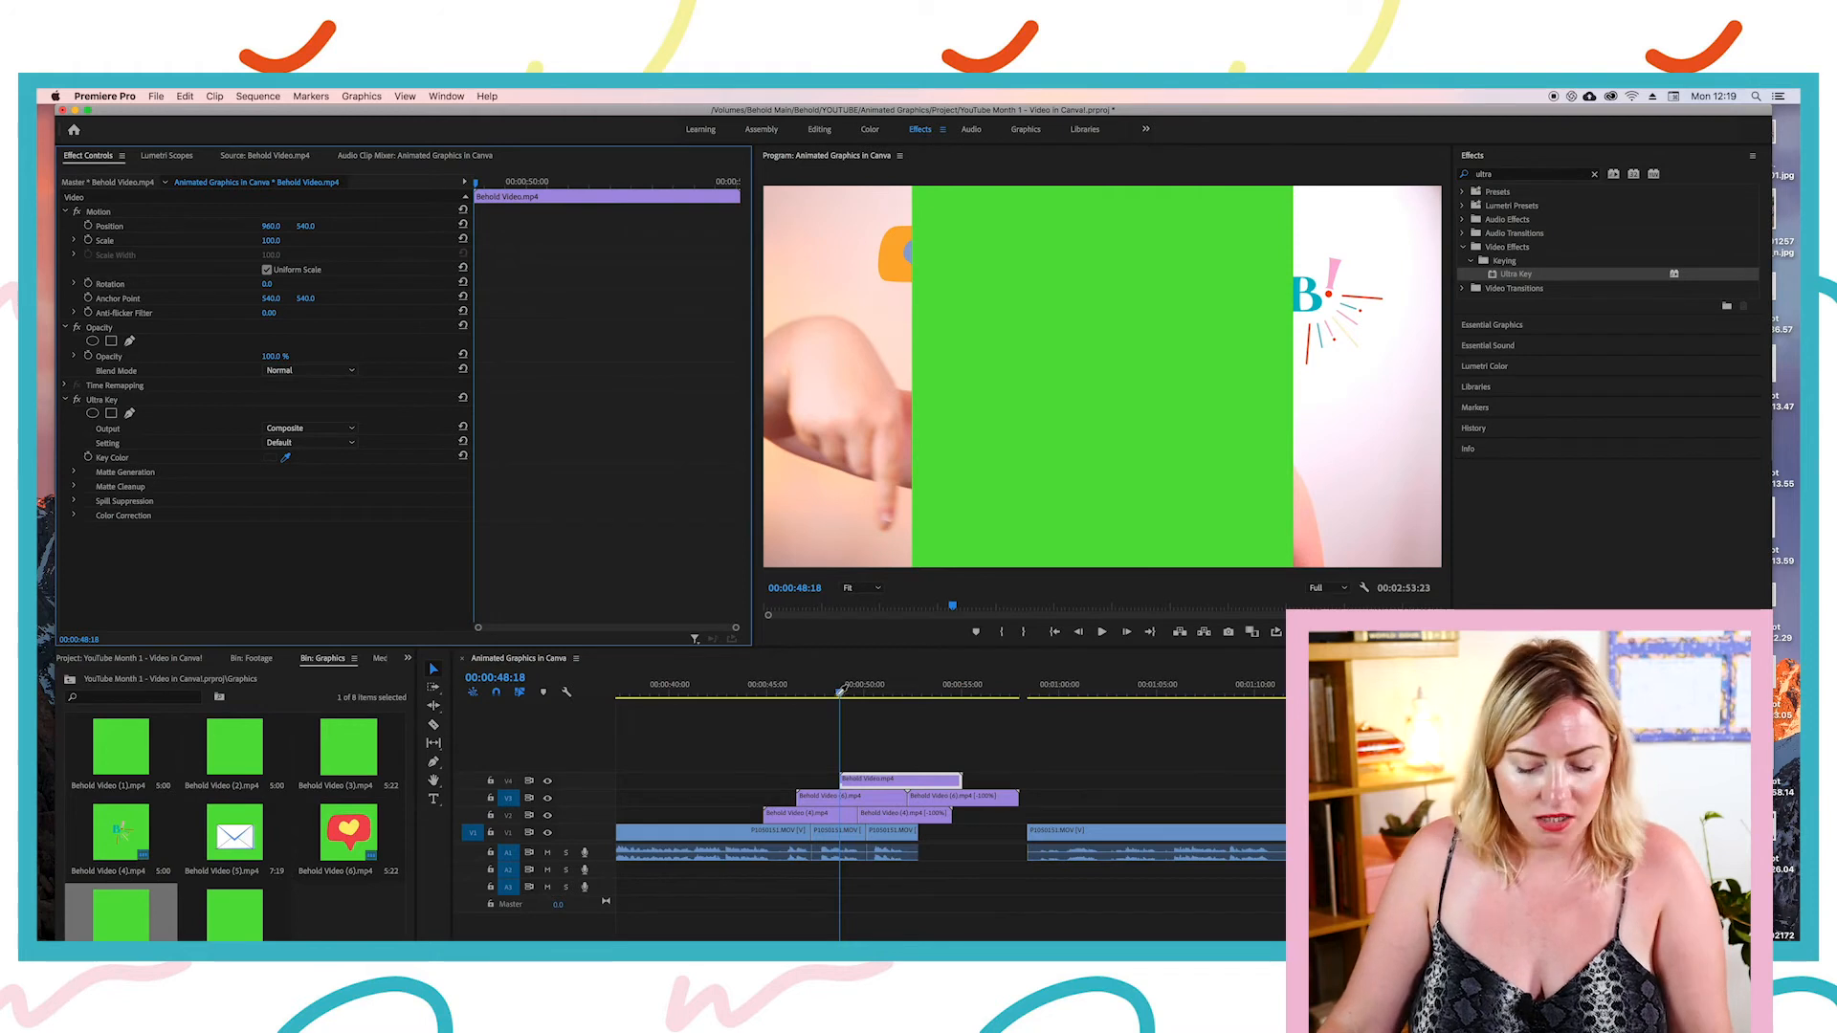
{"action": "left_click_drag", "start_coordinate": [839, 688], "coordinate": [864, 702]}
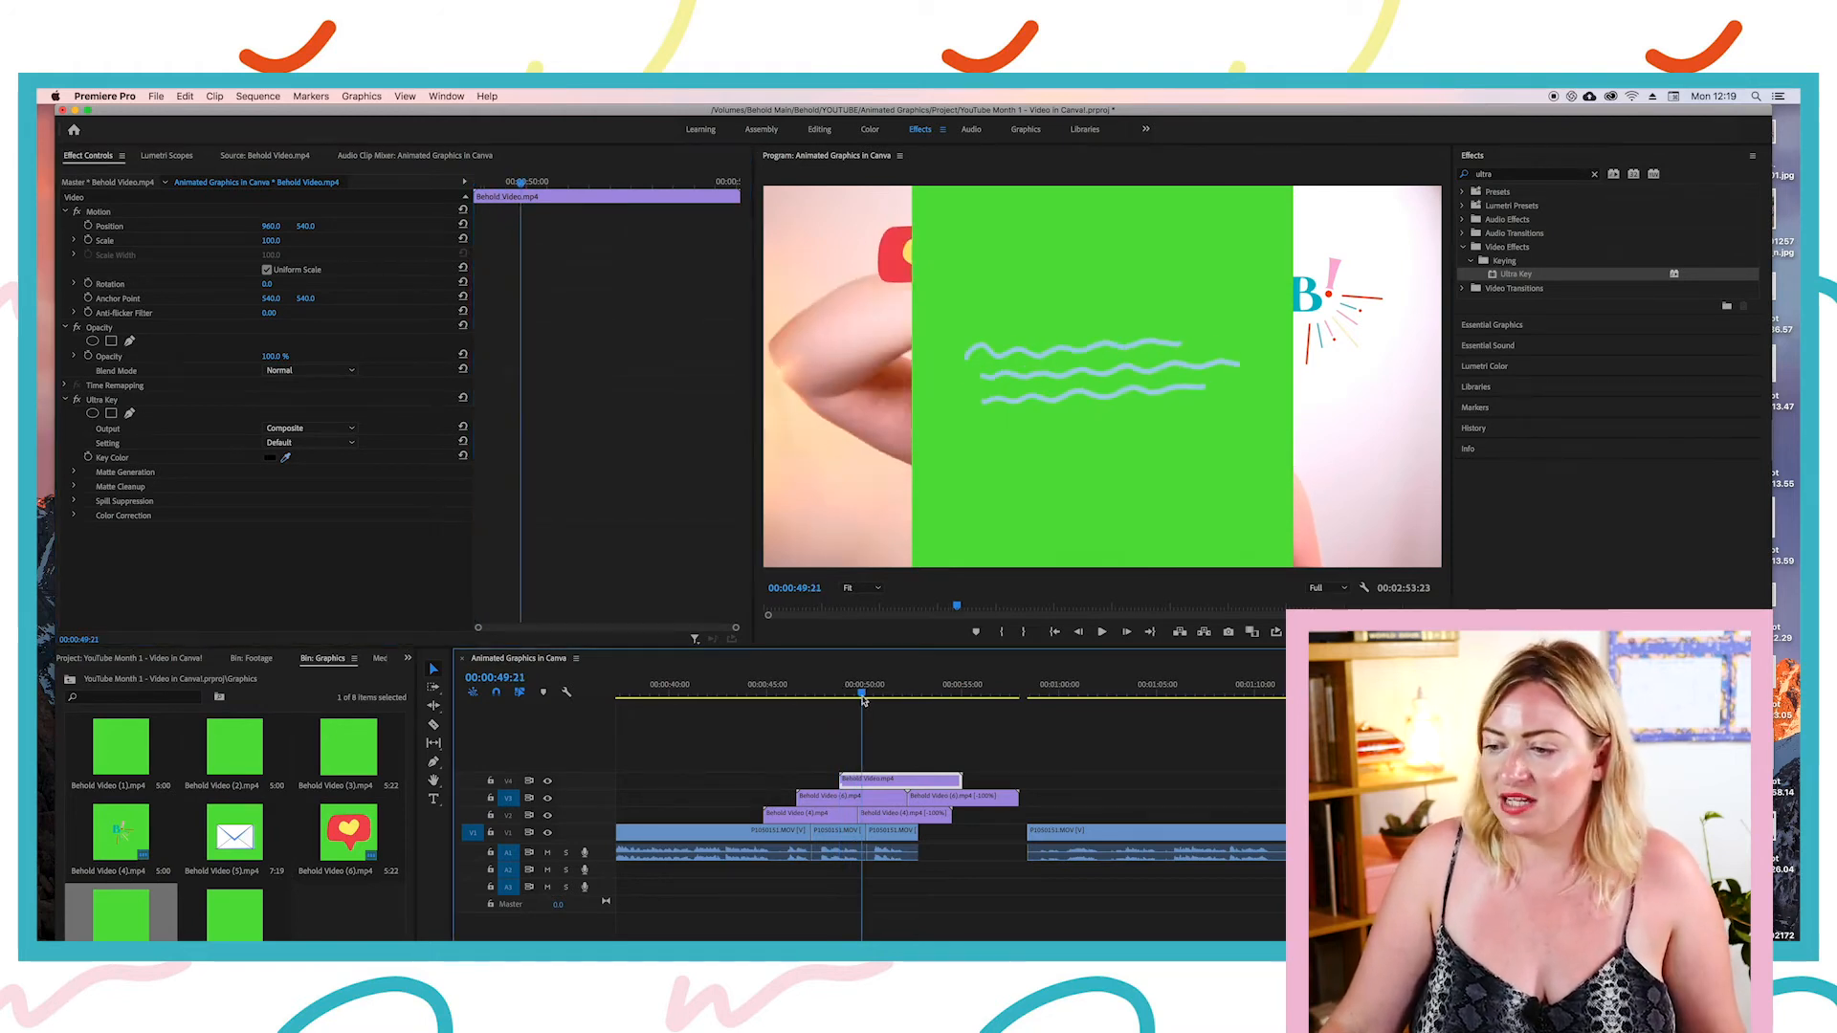
{"action": "left_click", "coordinate": [284, 459]}
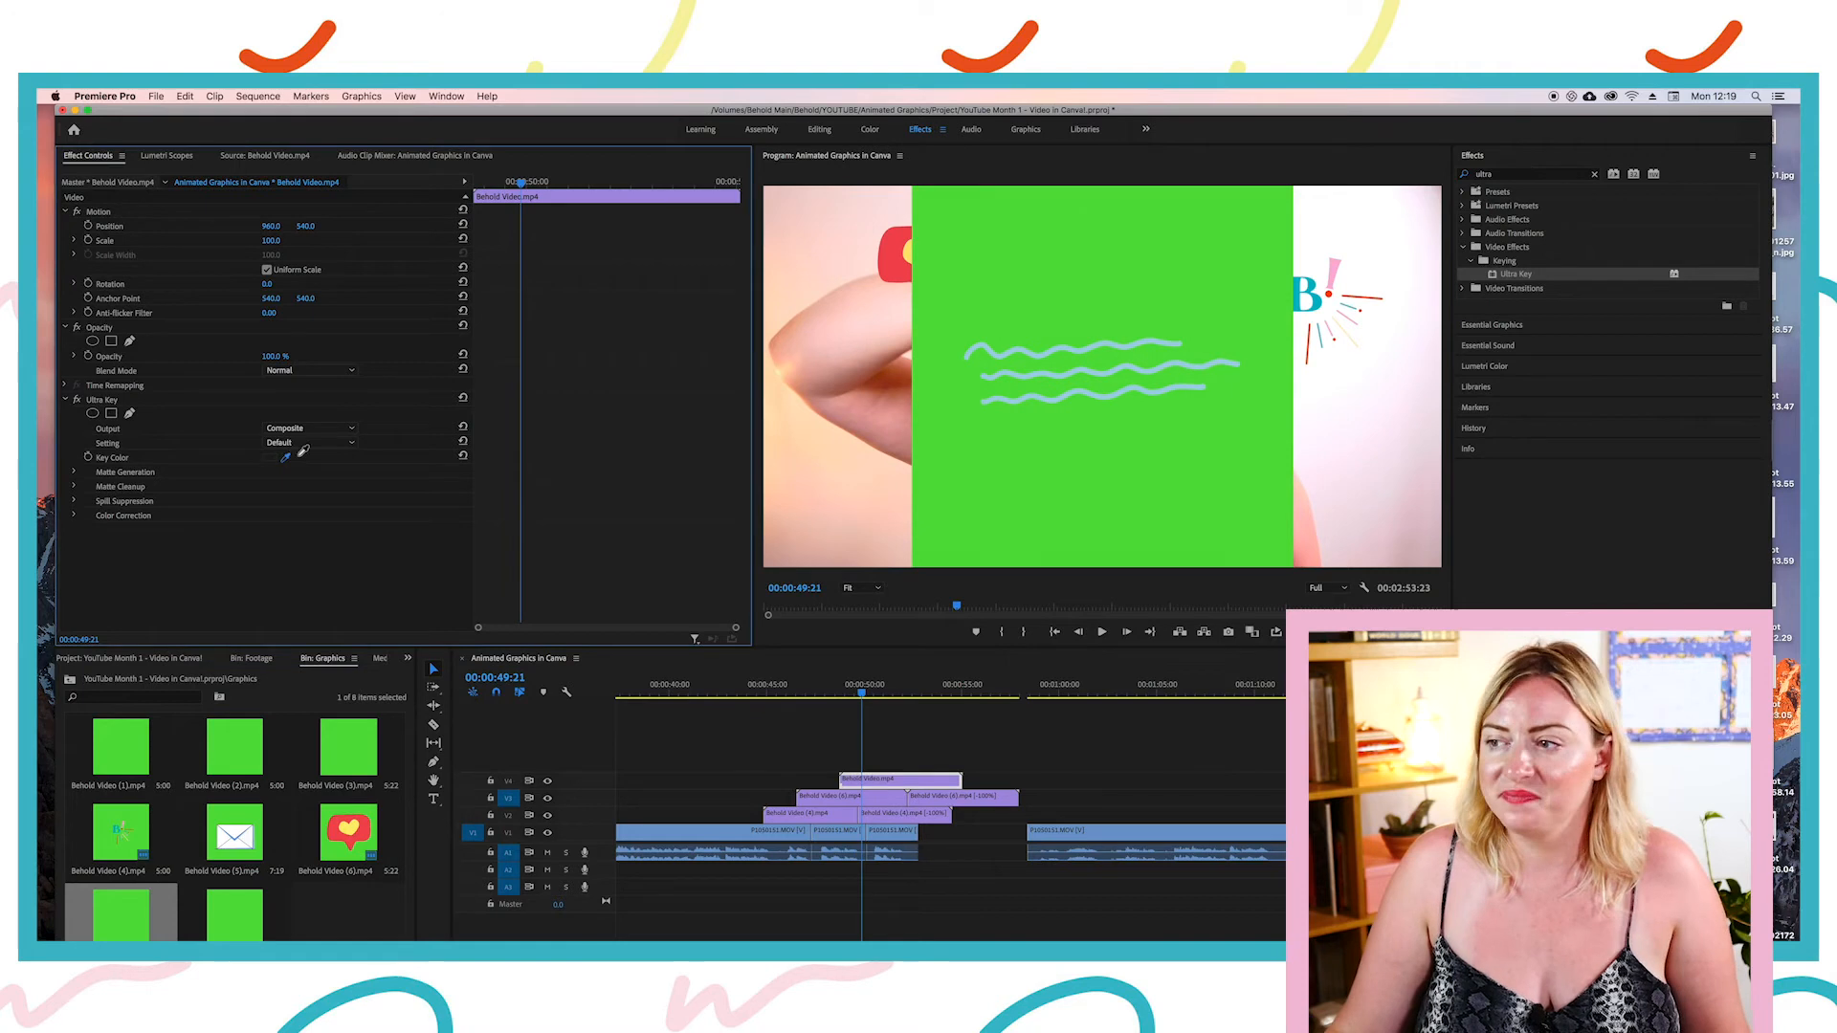
{"action": "left_click", "coordinate": [1003, 346]}
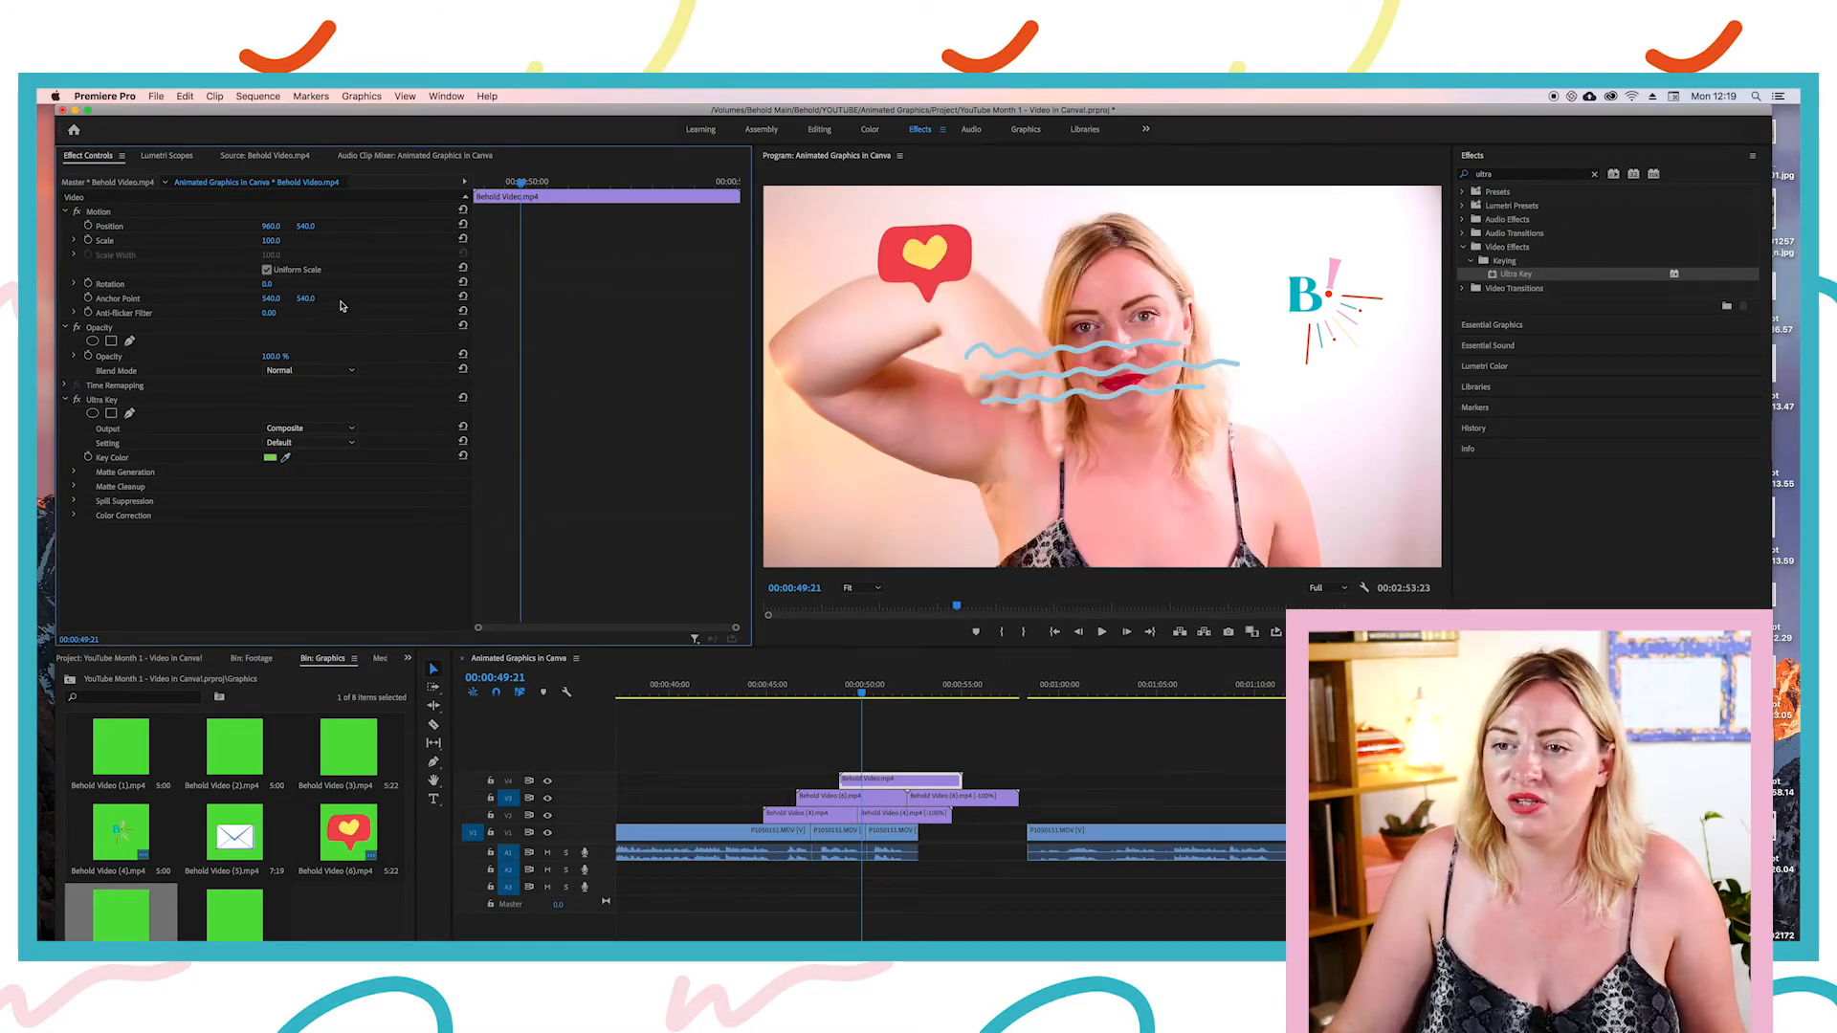
Step: Set the wavy-lines clip's position to 543, 894 and scrub the animation from its start to 00:00:48:21
{"action": "left_click_drag", "start_coordinate": [275, 226], "coordinate": [29, 226]}
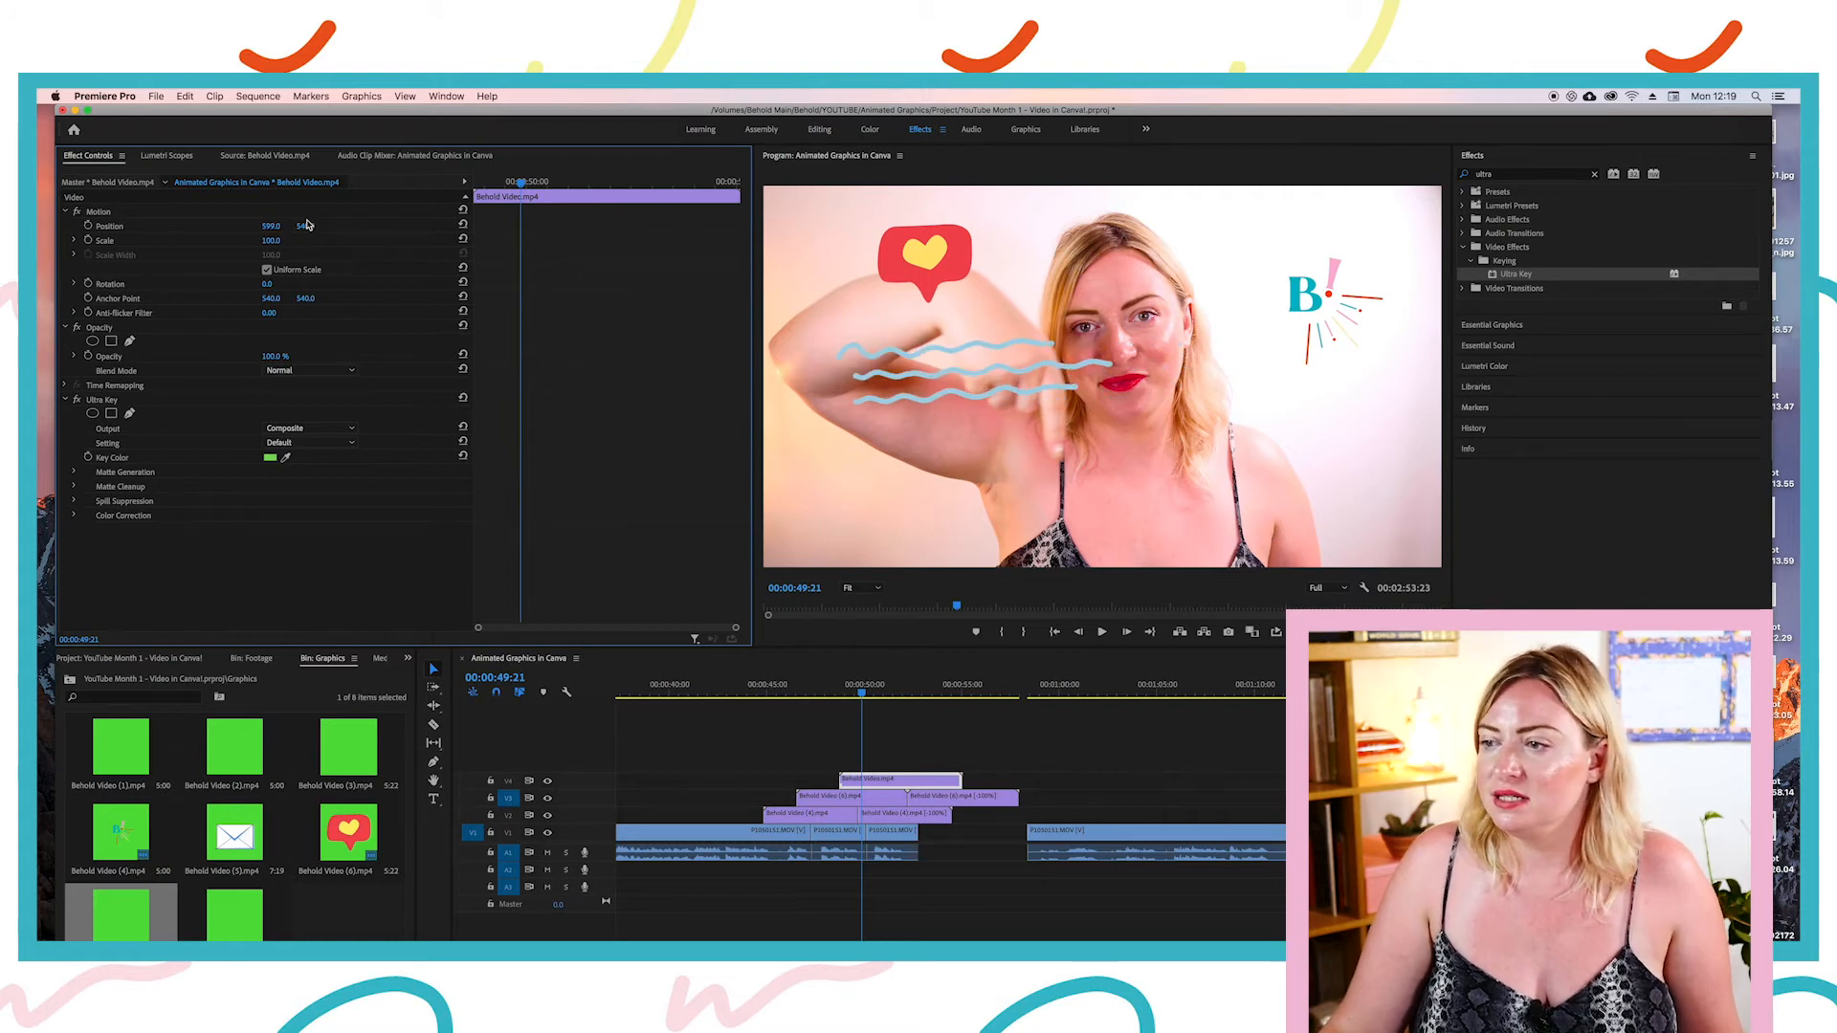
{"action": "mouse_move", "coordinate": [307, 226]}
{"action": "left_mouse_down"}
{"action": "mouse_move", "coordinate": [553, 227]}
{"action": "mouse_move", "coordinate": [239, 227]}
{"action": "mouse_move", "coordinate": [301, 227]}
{"action": "left_mouse_up"}
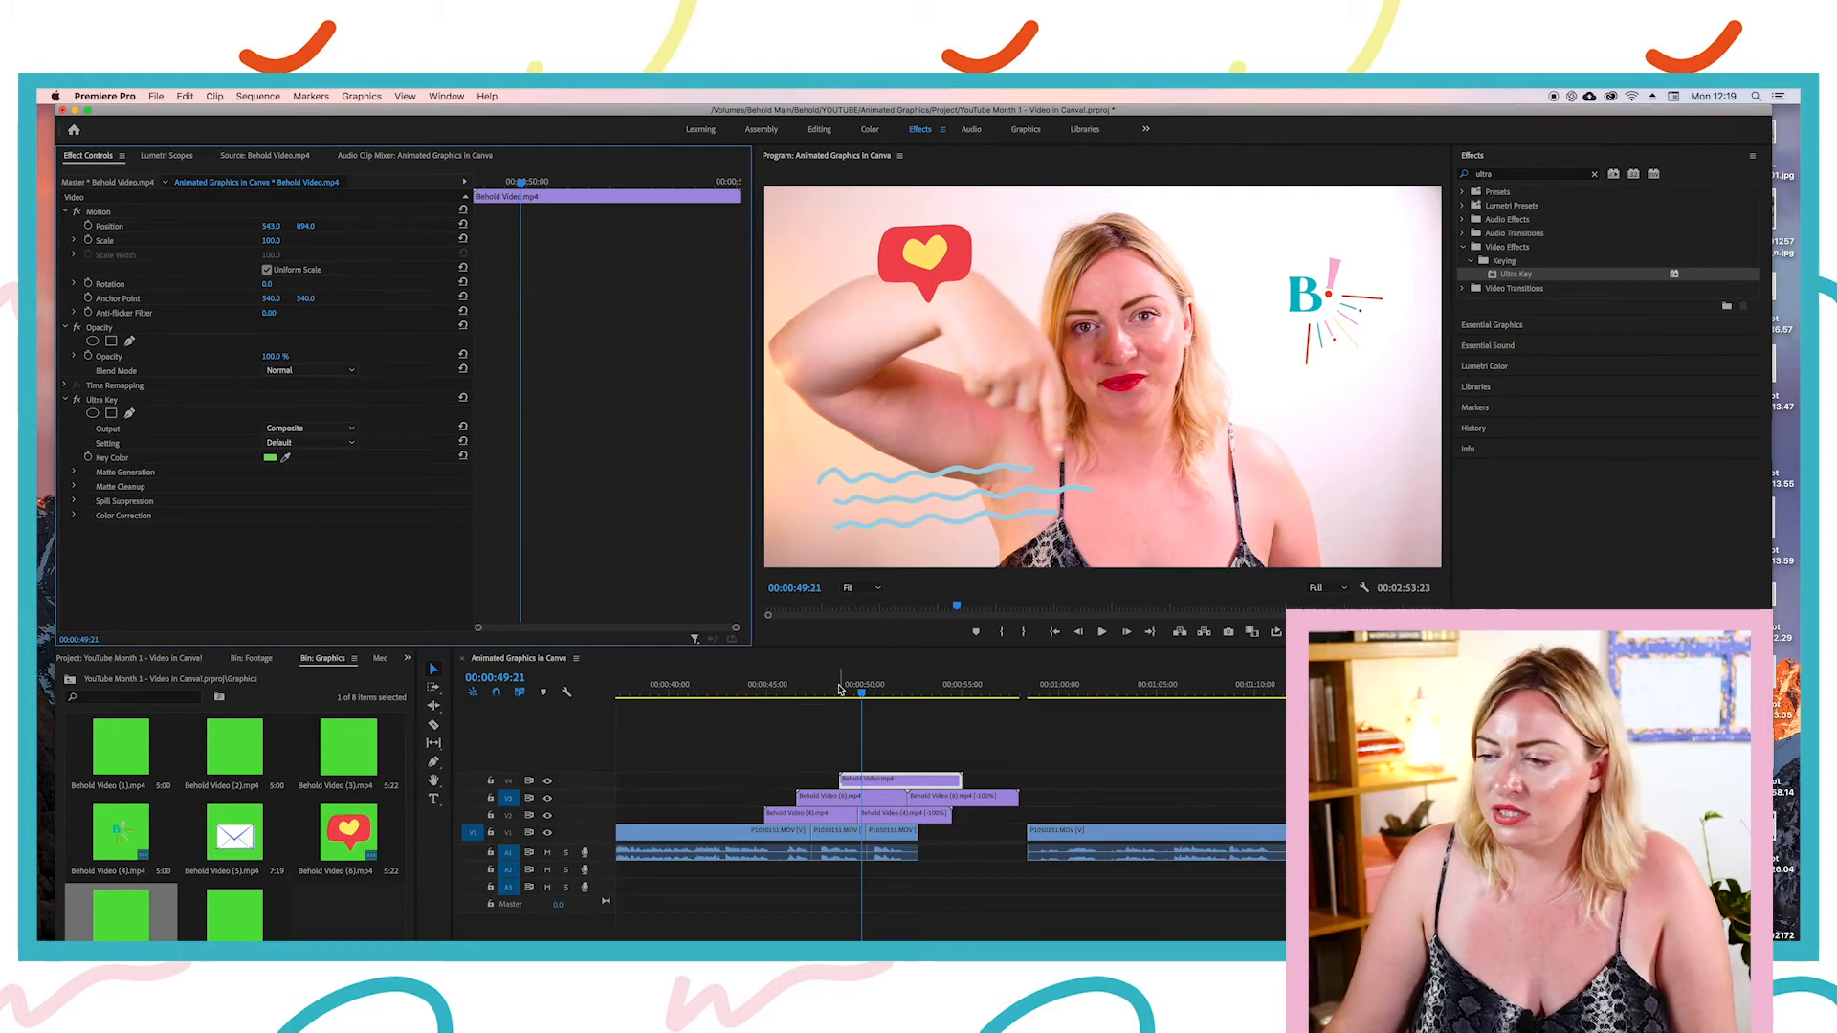
{"action": "left_click_drag", "start_coordinate": [840, 688], "coordinate": [841, 696]}
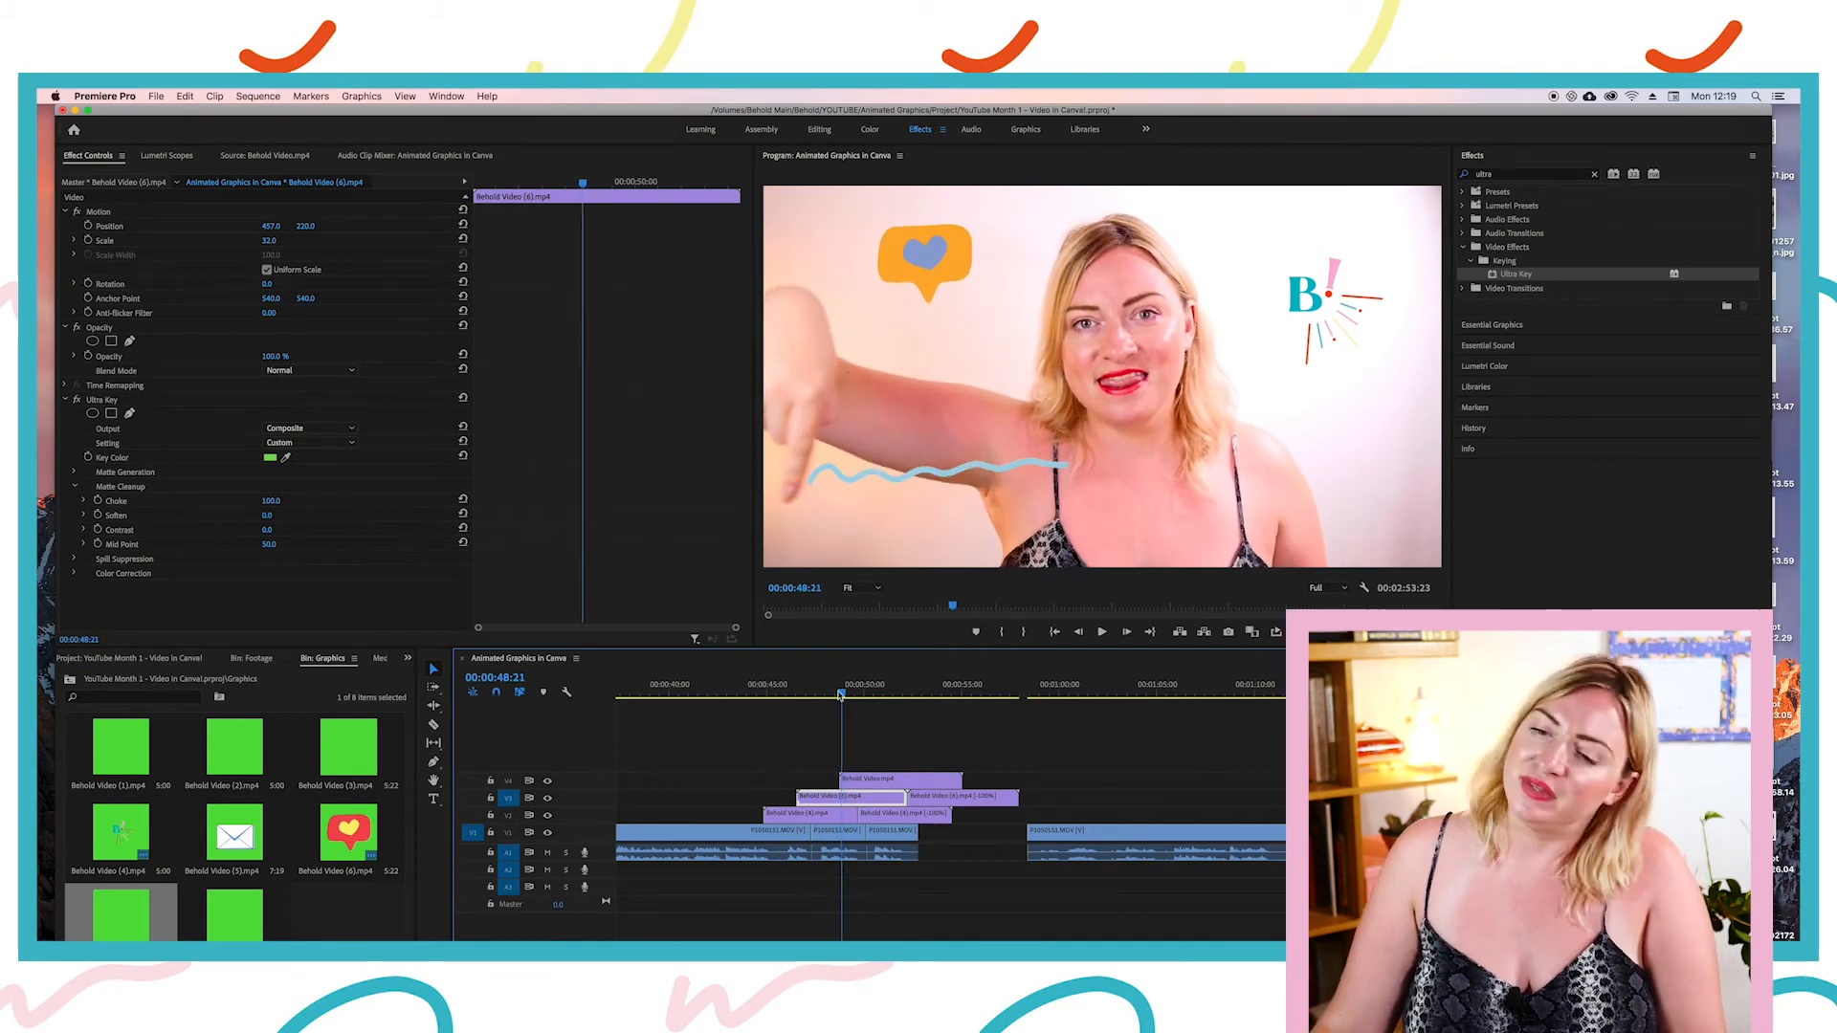
Step: Place the name-title clip Behold Video (1).mp4 from the Graphics bin on a new V5 track starting at 00:00:48:21
{"action": "double_click", "coordinate": [137, 753]}
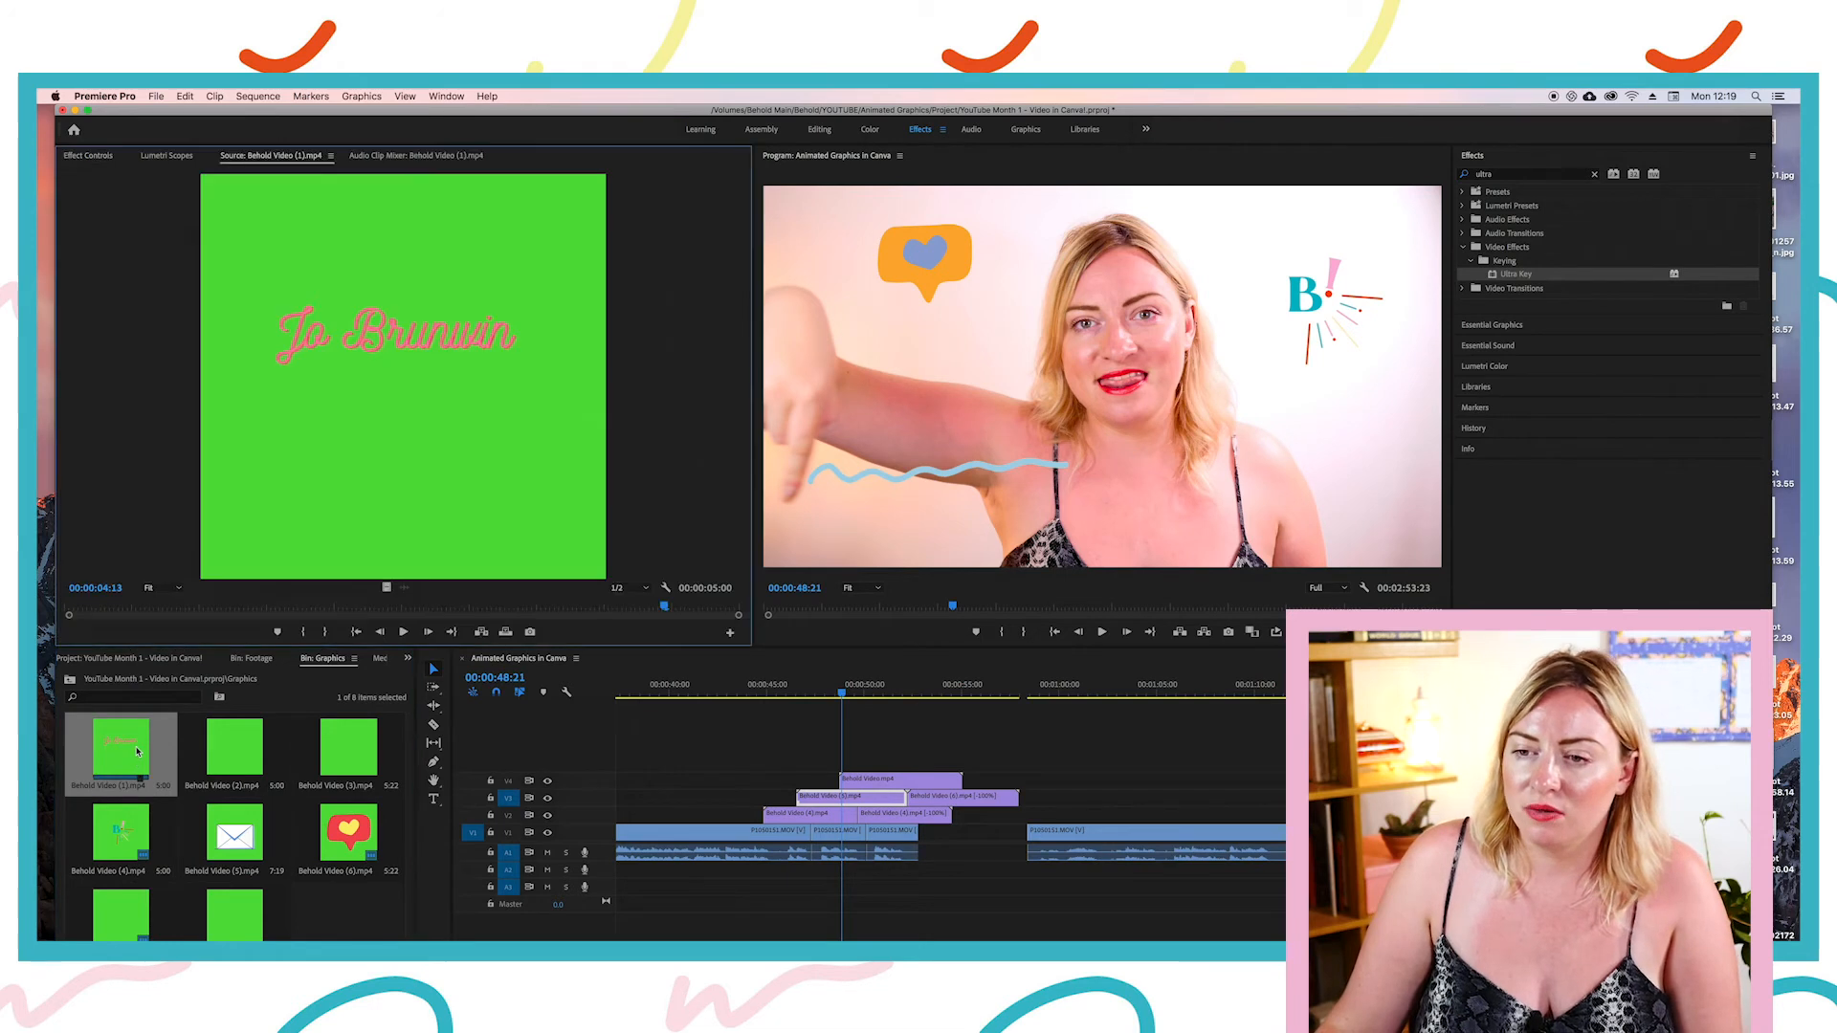
{"action": "left_click_drag", "start_coordinate": [136, 752], "coordinate": [844, 755]}
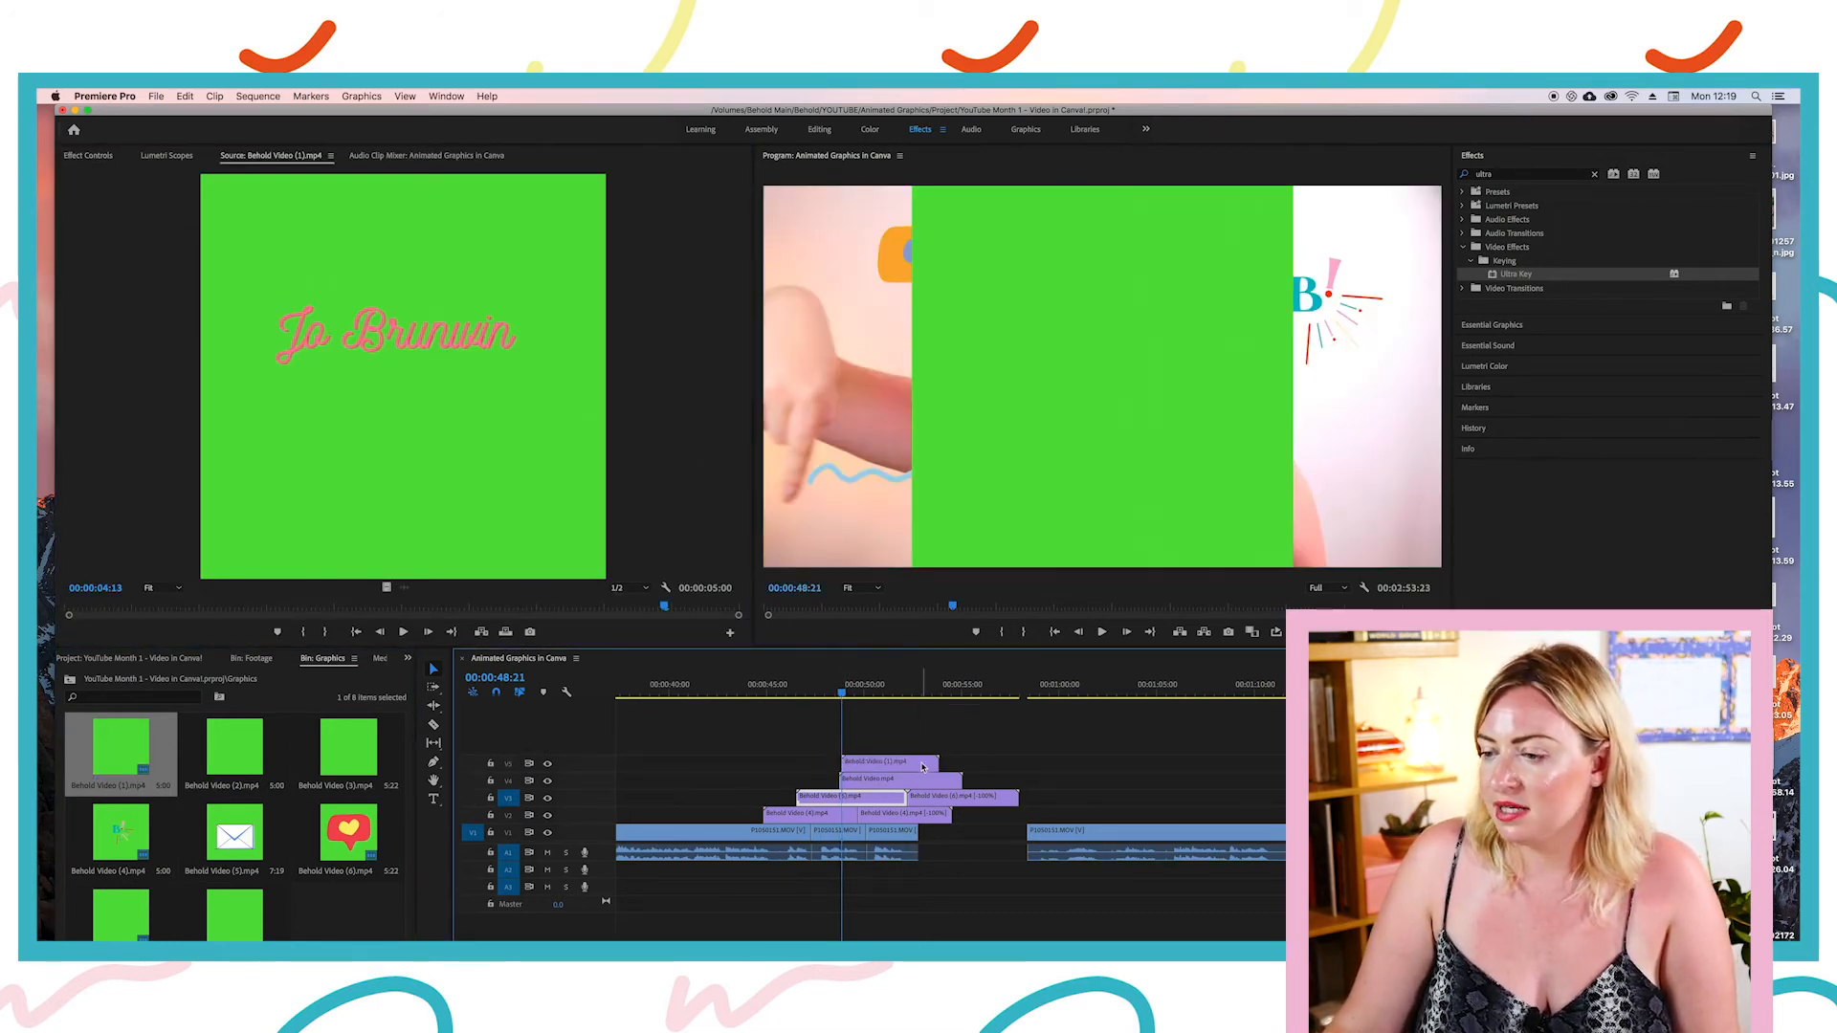
{"action": "left_click", "coordinate": [923, 765]}
Step: Apply Ultra Key to the name-title clip on V5 and sample its green background as the key colour at 00:00:49:19
{"action": "left_click_drag", "start_coordinate": [1486, 273], "coordinate": [1108, 533]}
{"action": "left_click_drag", "start_coordinate": [887, 760], "coordinate": [880, 766]}
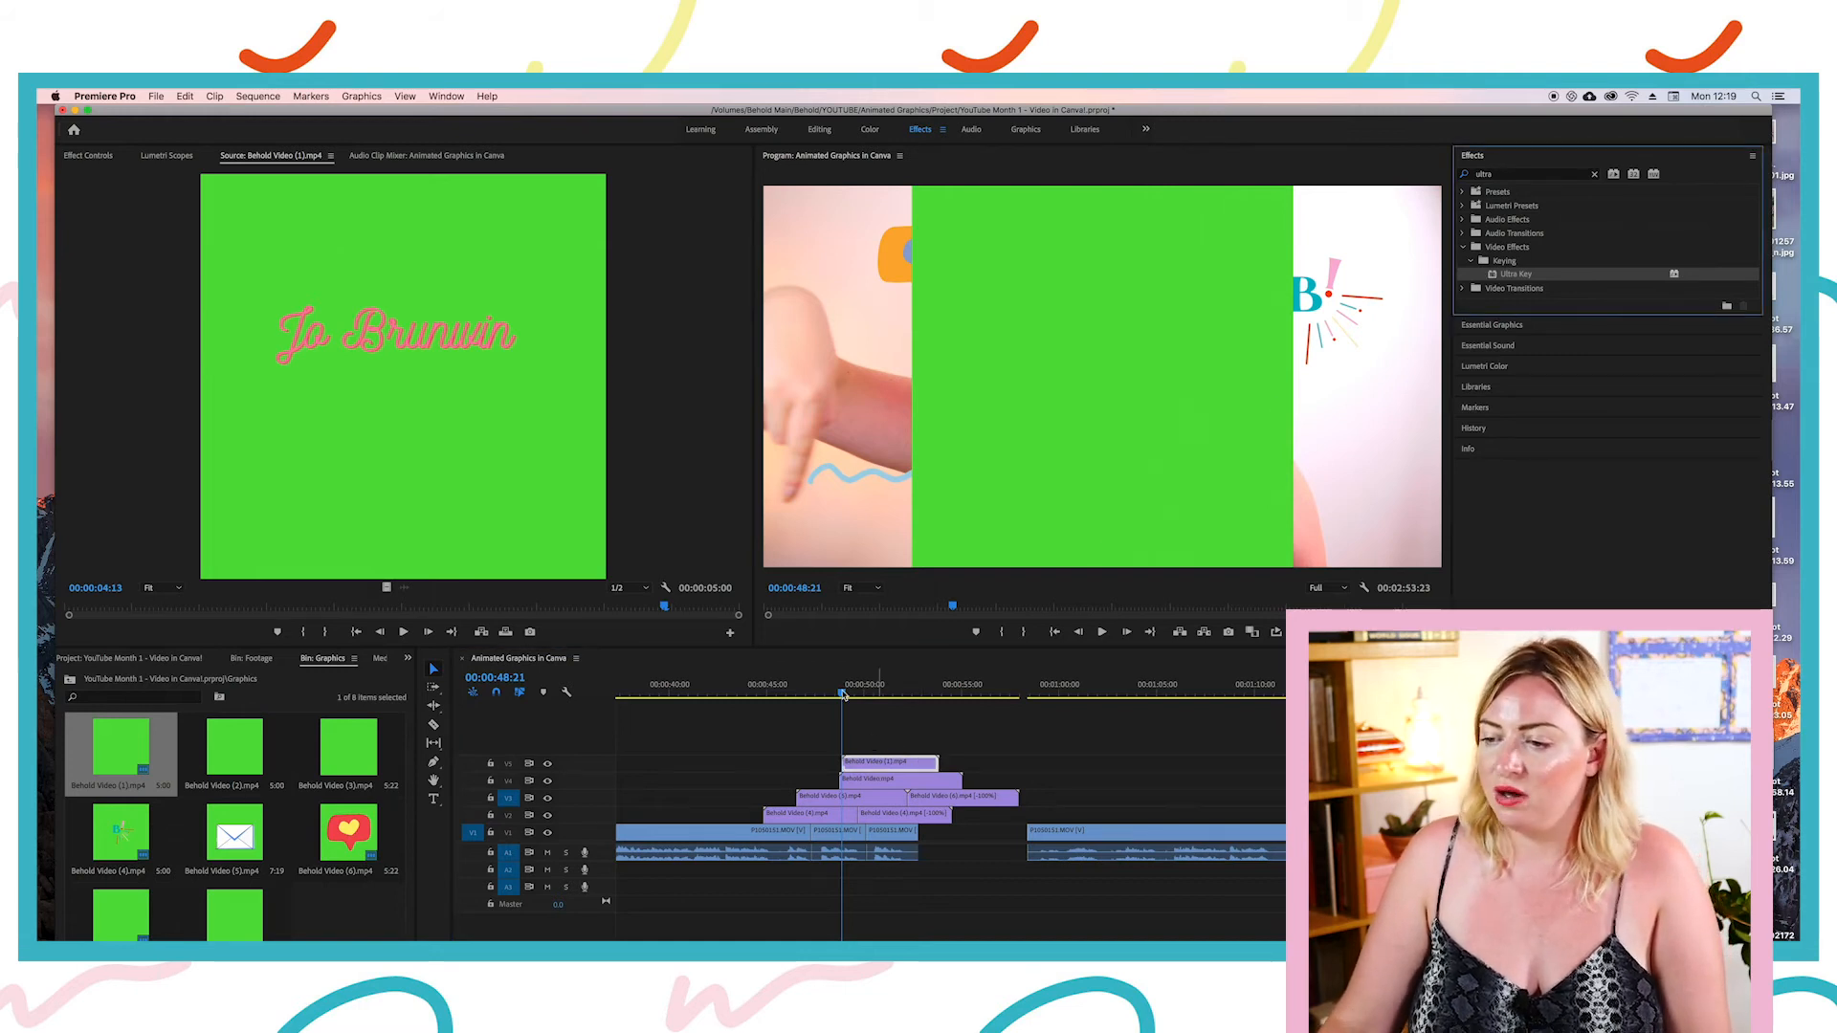
{"action": "left_click", "coordinate": [852, 695]}
{"action": "left_click_drag", "start_coordinate": [855, 697], "coordinate": [862, 699]}
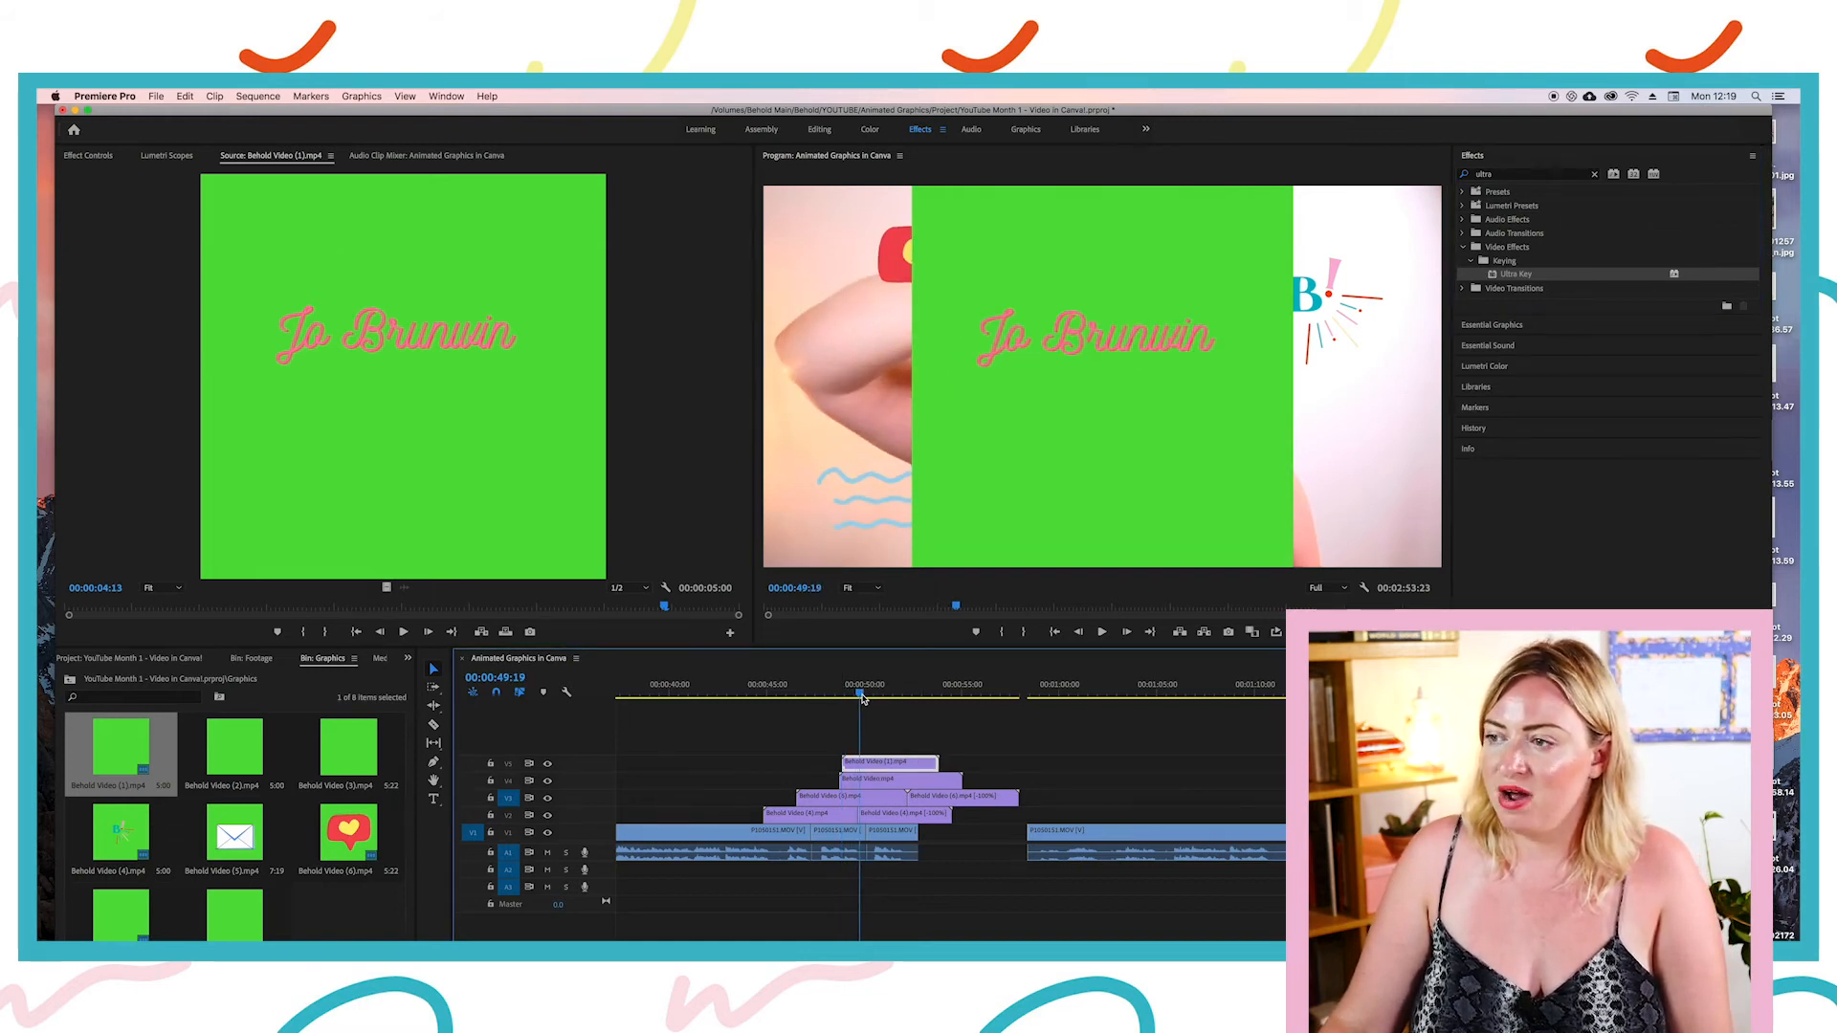
{"action": "left_click", "coordinate": [99, 157]}
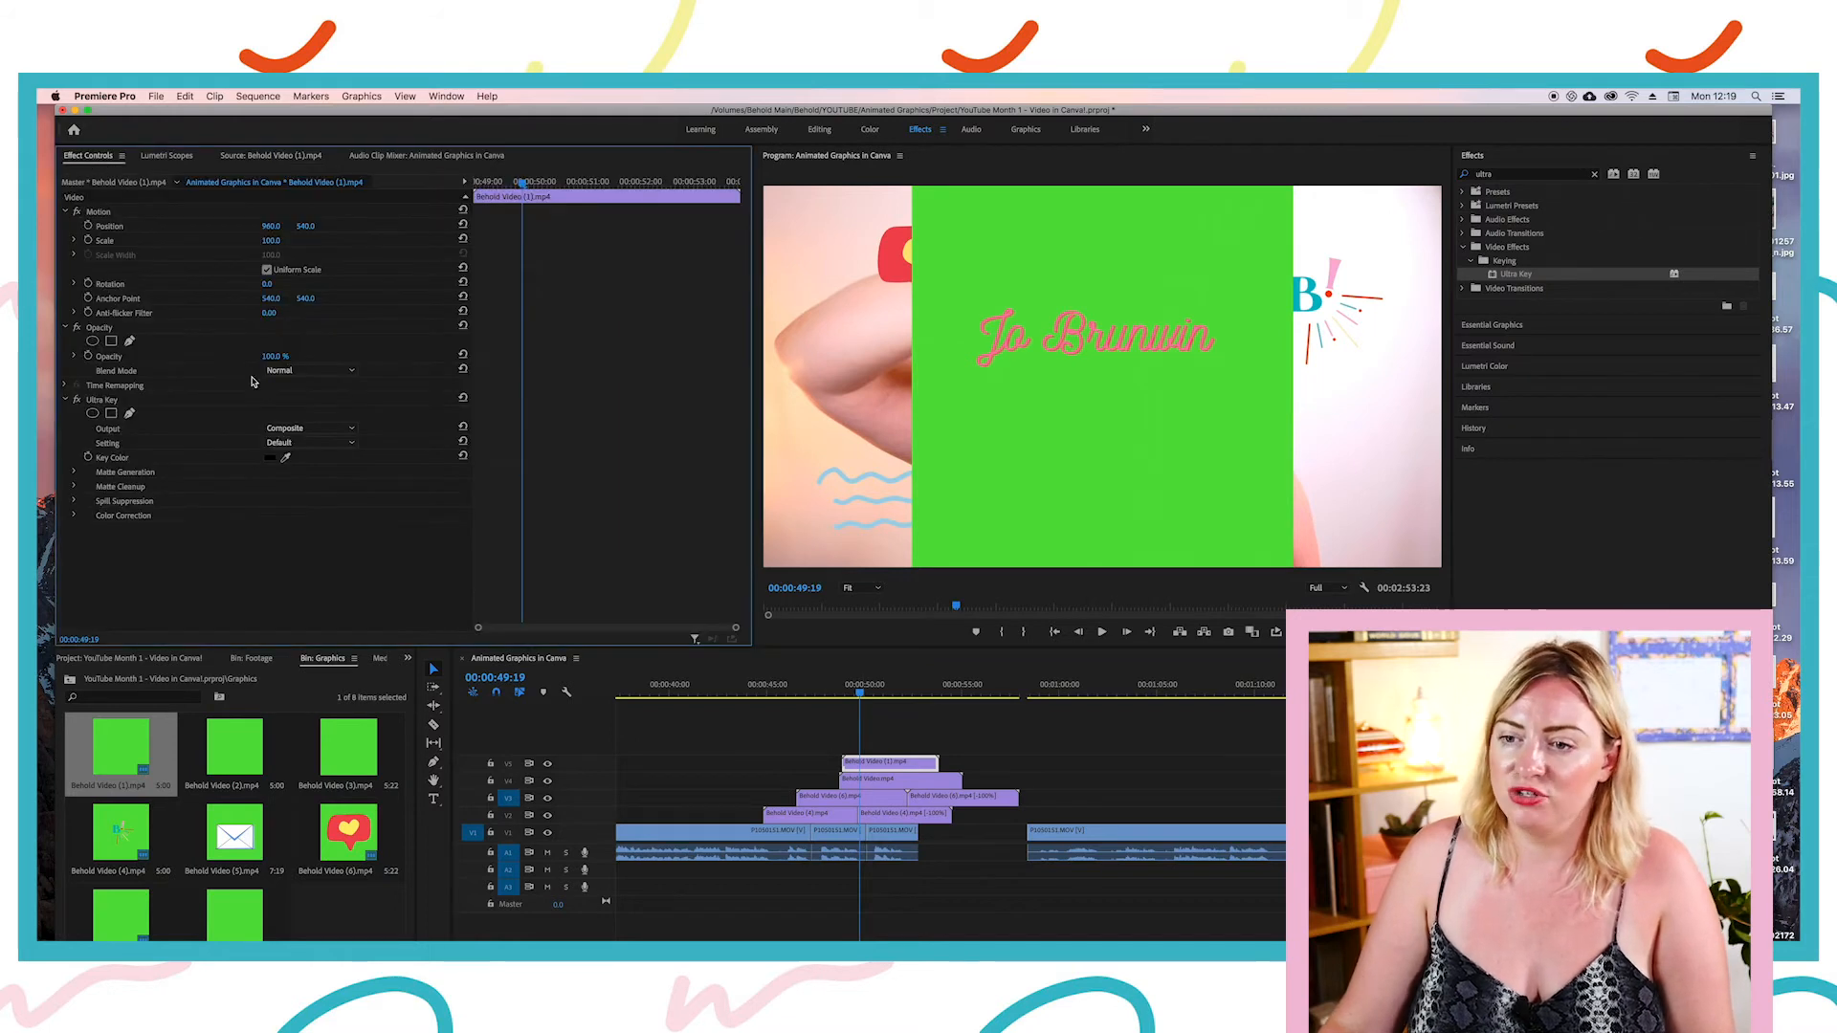
{"action": "left_click", "coordinate": [286, 459]}
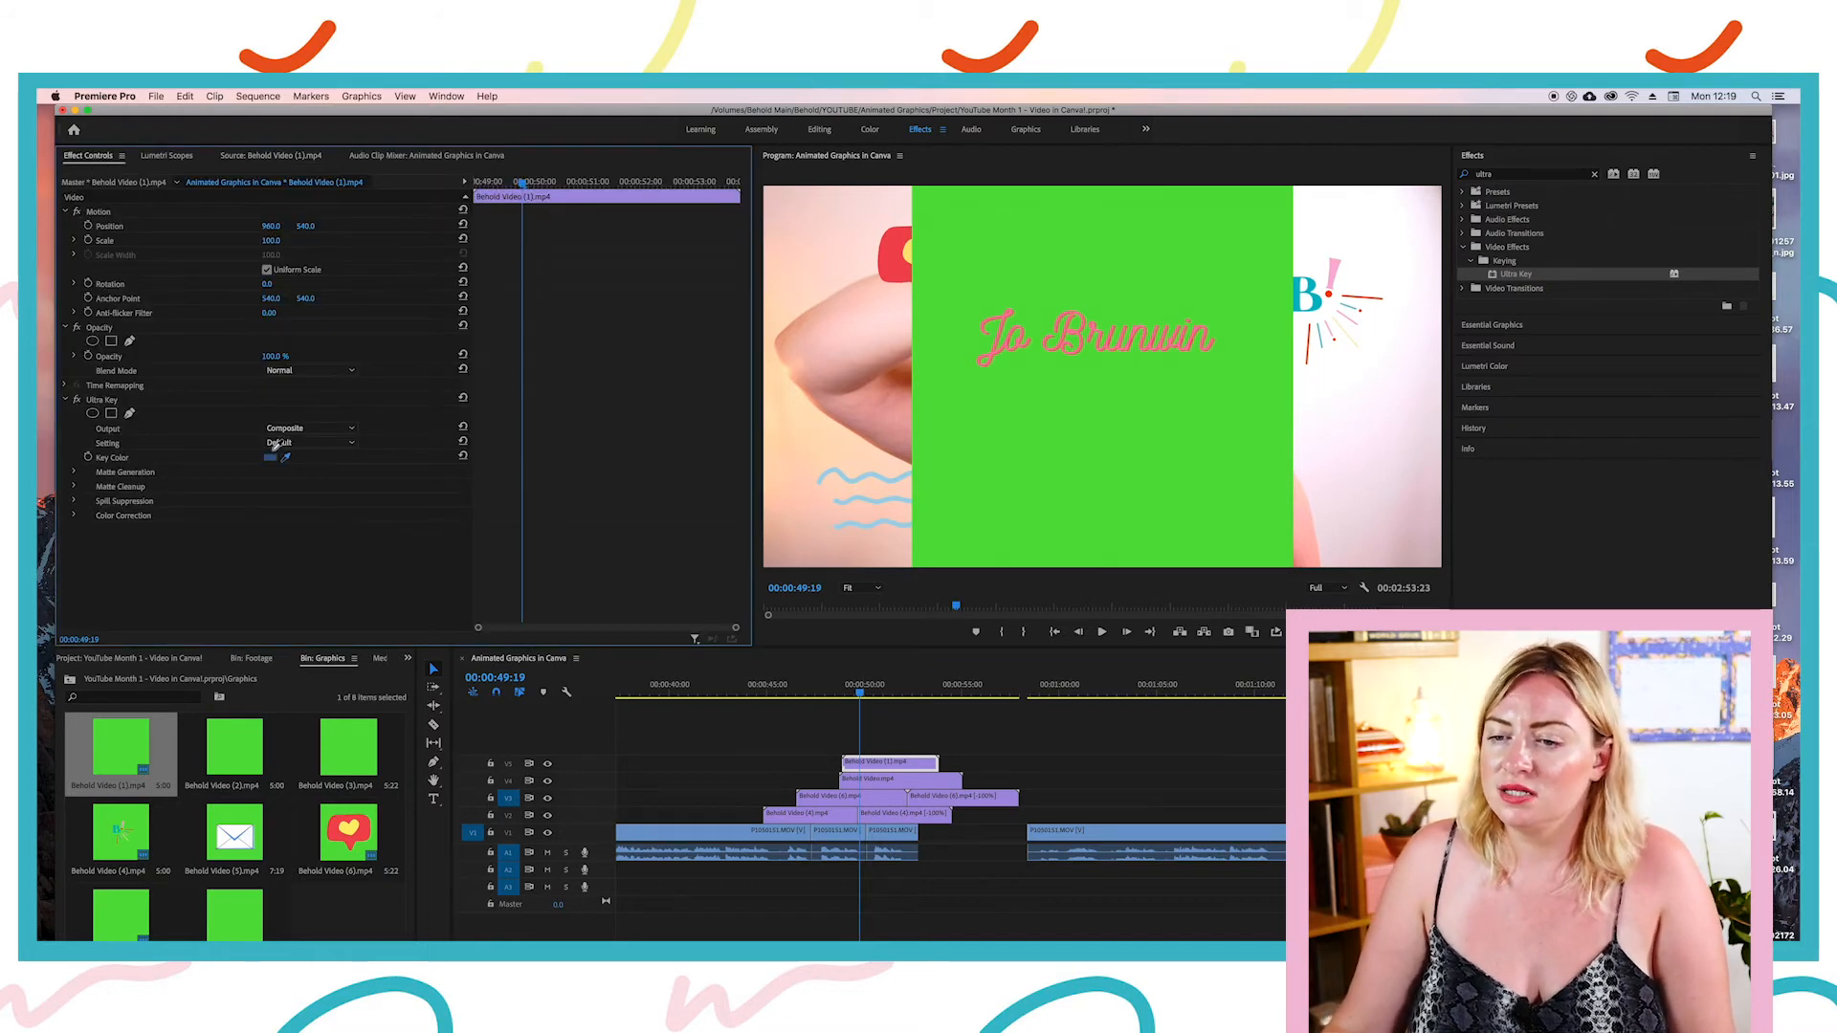
{"action": "left_click", "coordinate": [1002, 309]}
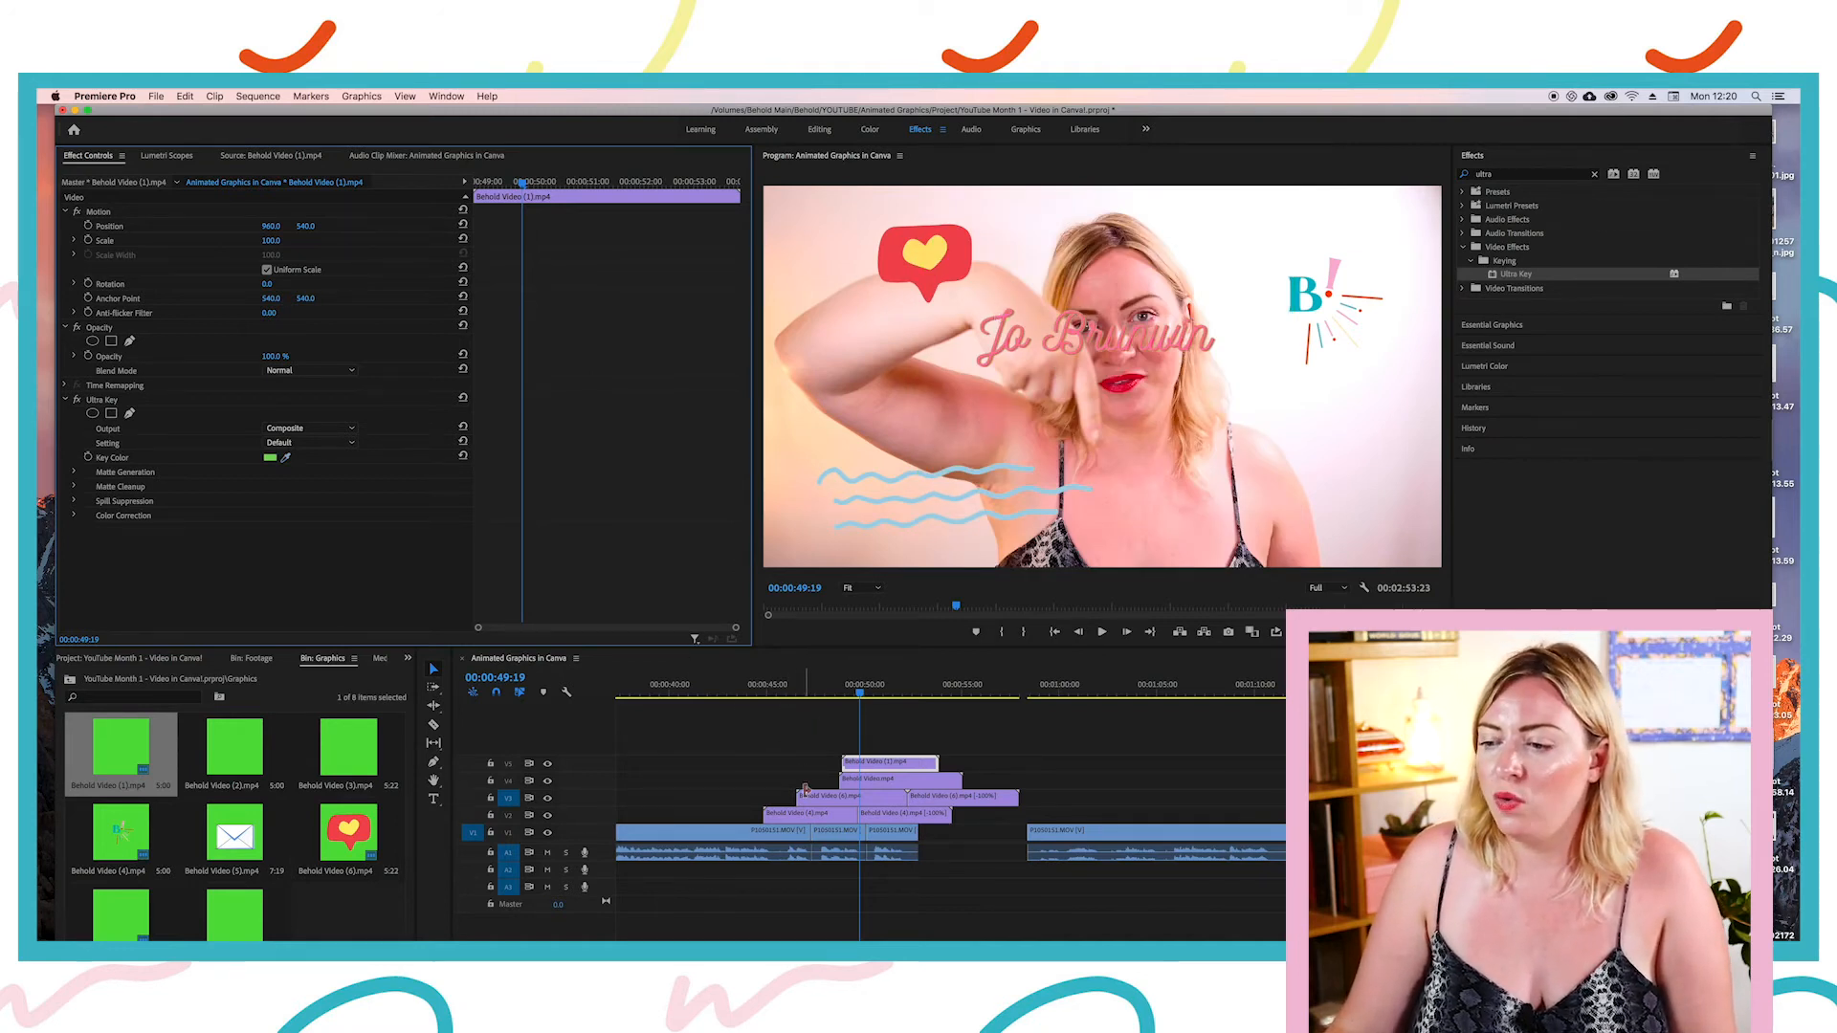
Step: Copy the wavy-lines clip on V4 and paste only its Motion attributes onto the name-title clip on V5
{"action": "left_click", "coordinate": [882, 782]}
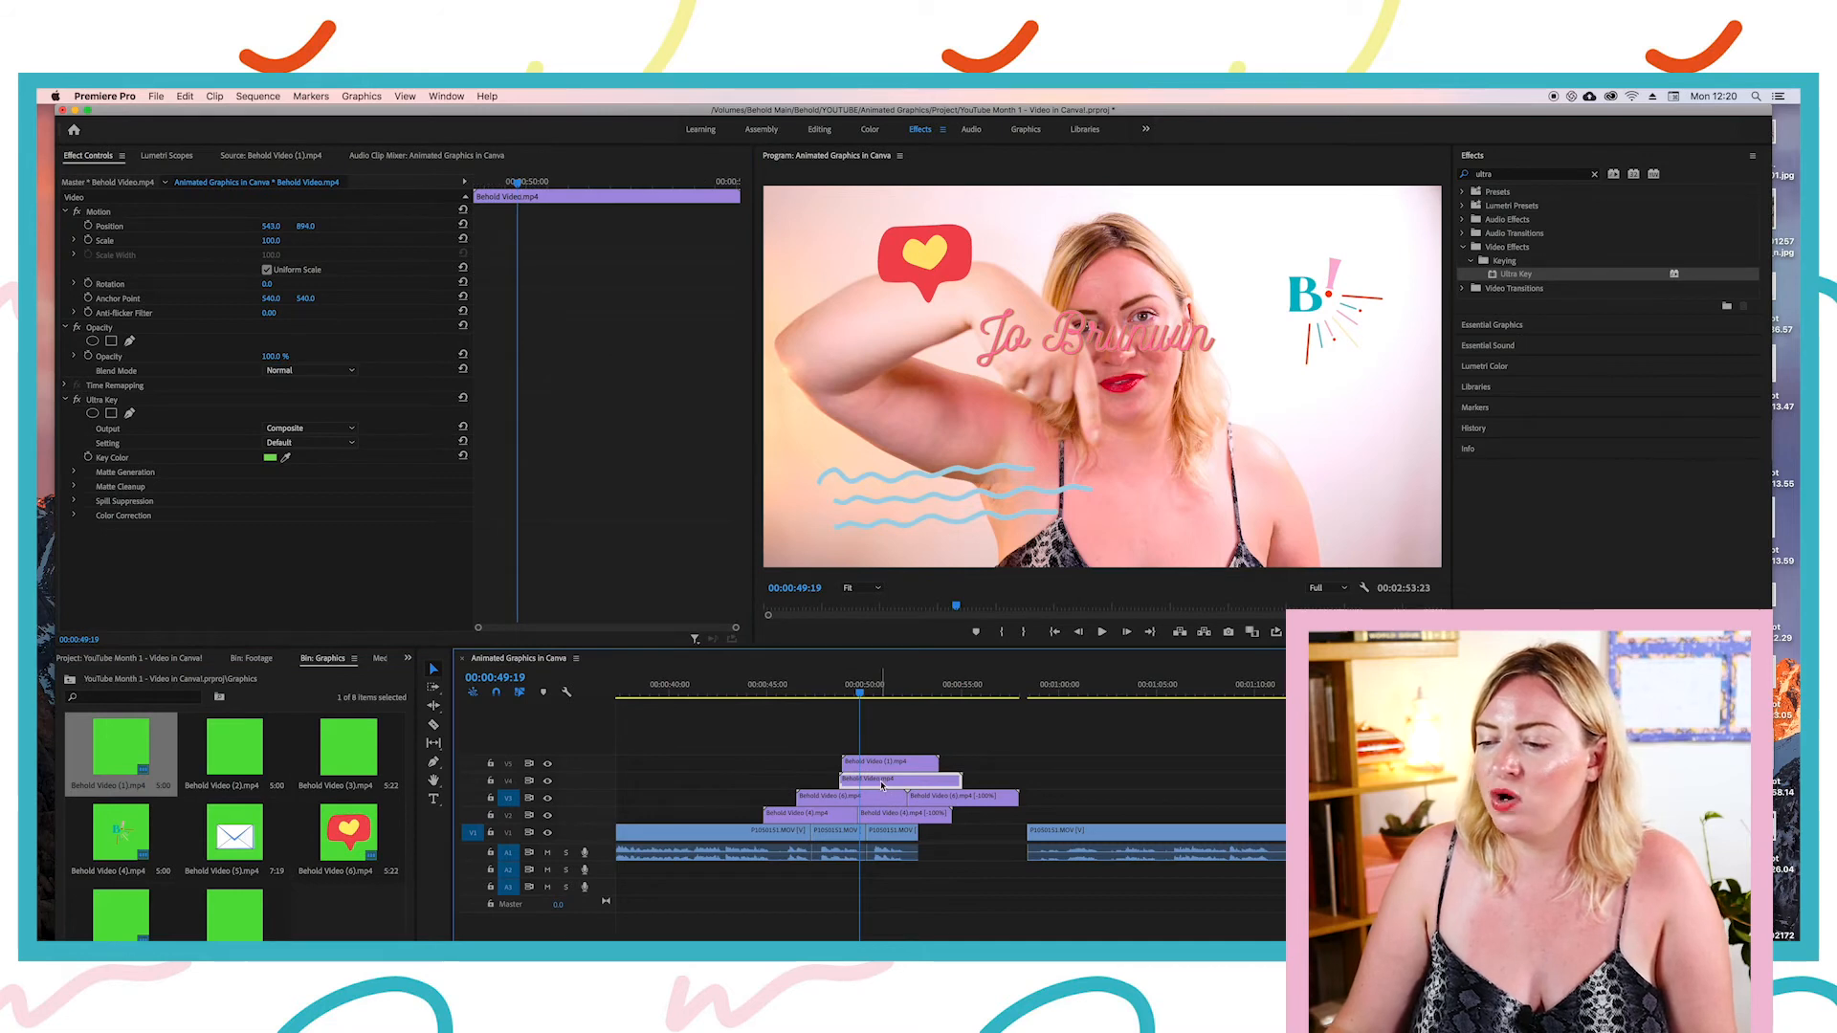
{"action": "right_click", "coordinate": [872, 787]}
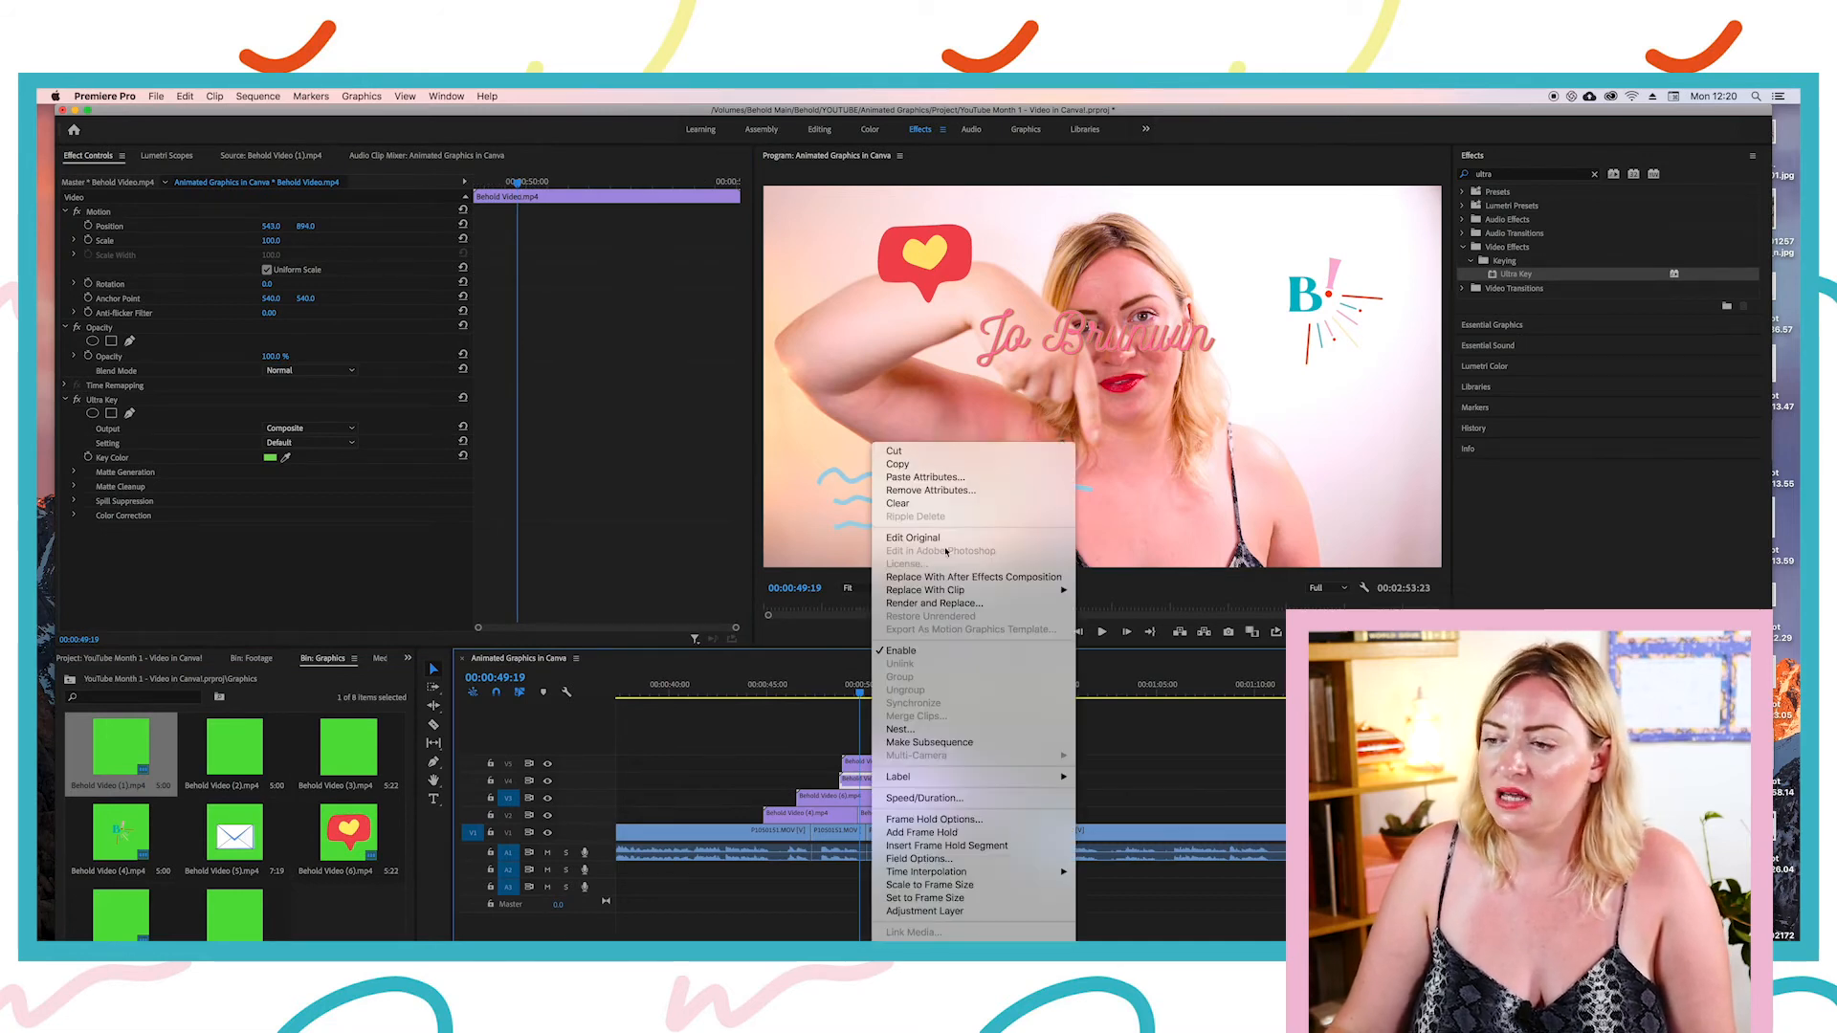
{"action": "left_click", "coordinate": [913, 469]}
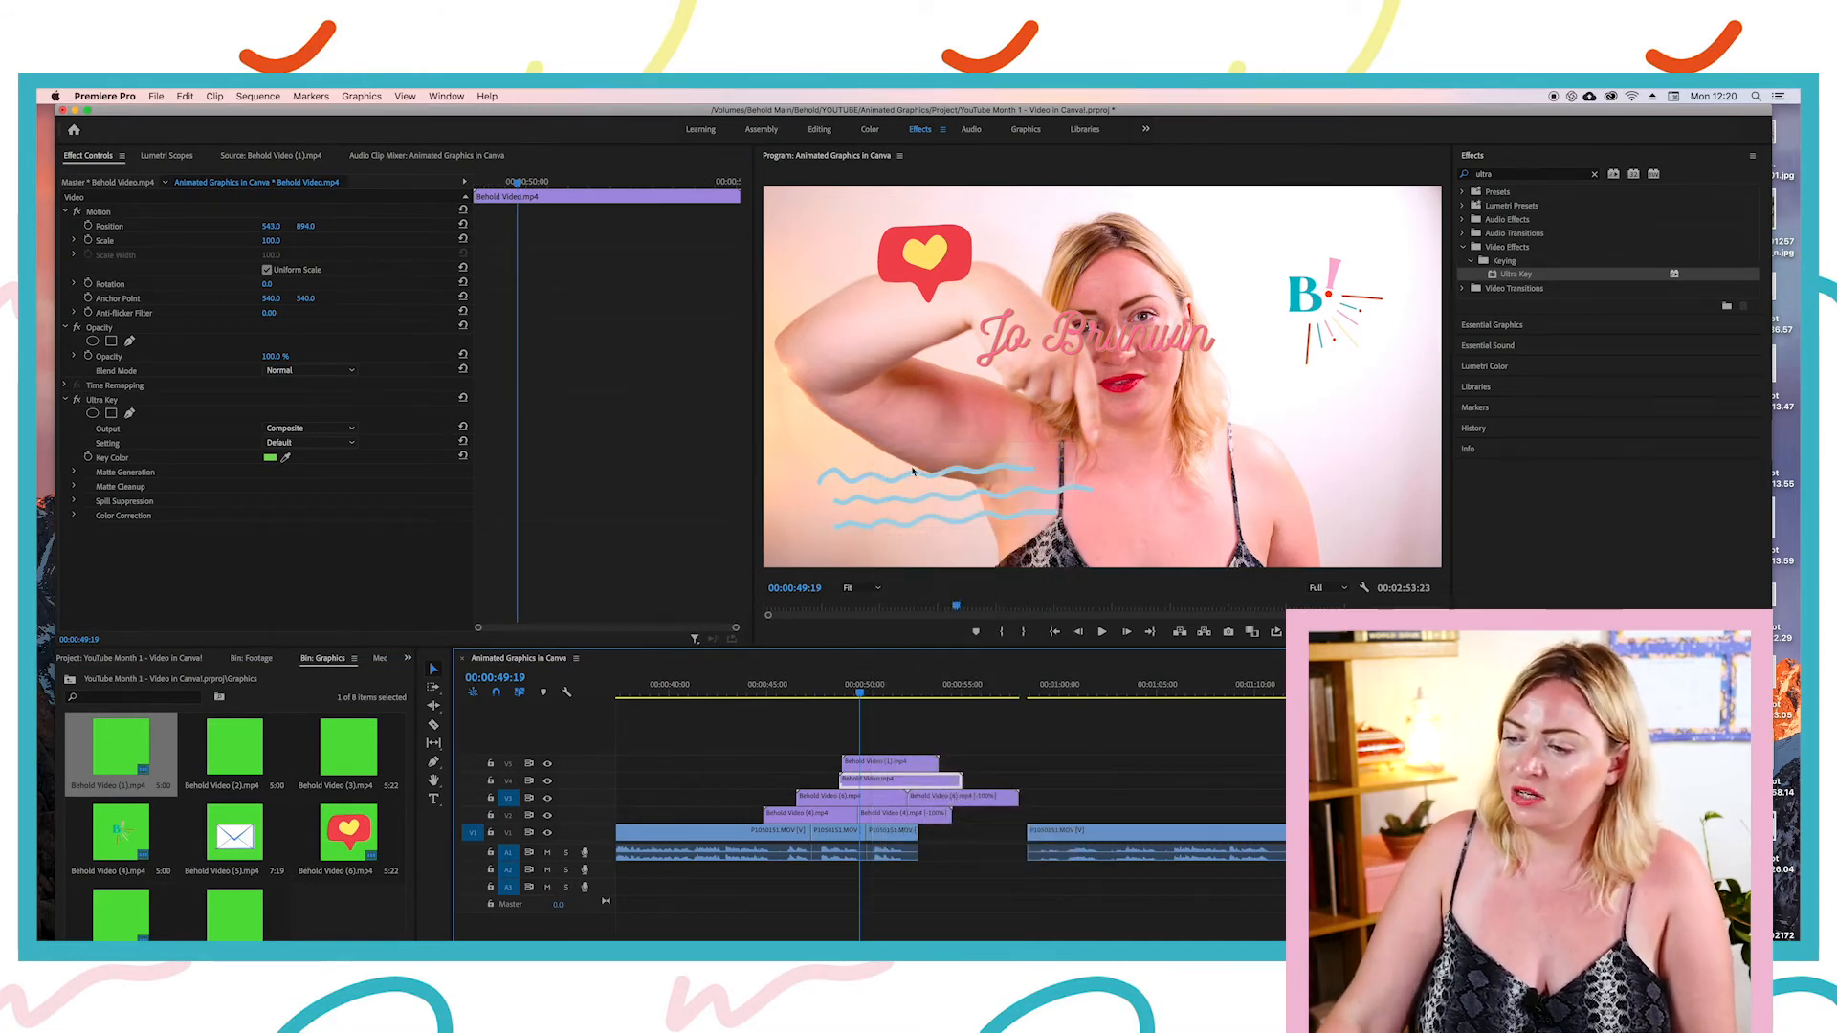
{"action": "left_click", "coordinate": [882, 764]}
{"action": "right_click", "coordinate": [884, 764]}
{"action": "left_click", "coordinate": [943, 478]}
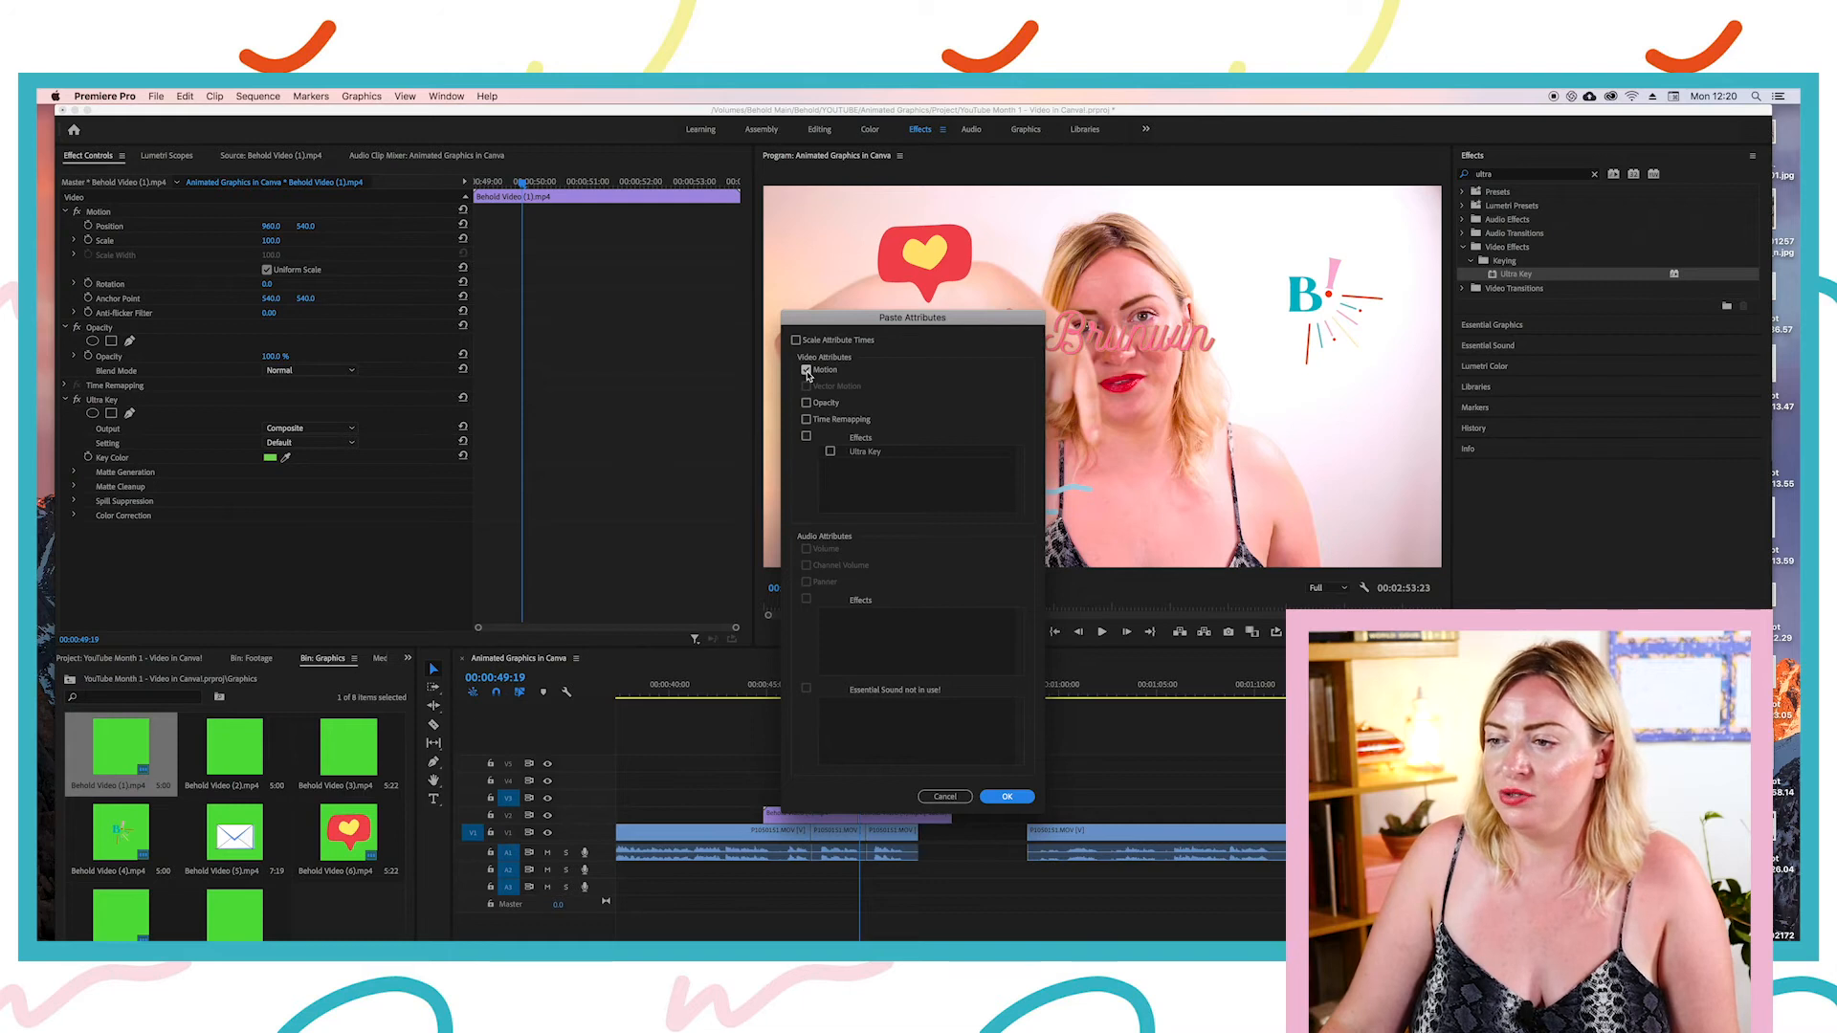
{"action": "left_click", "coordinate": [1009, 796]}
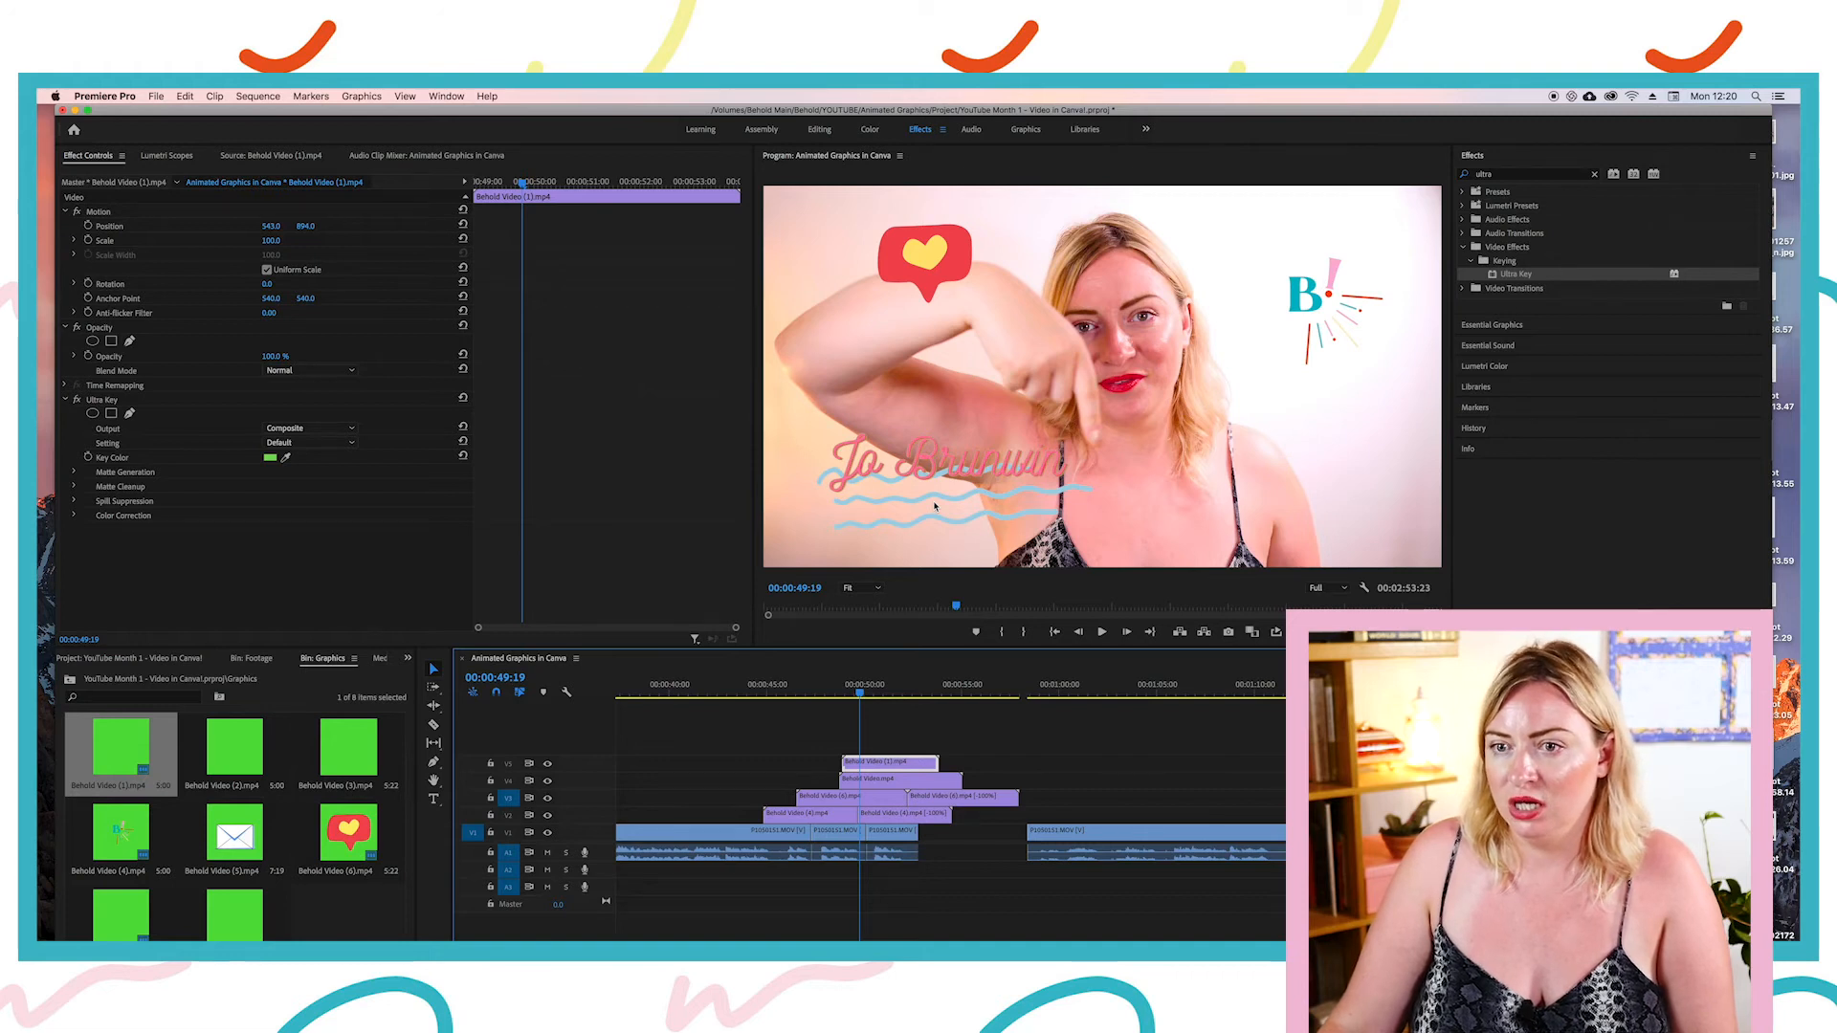
Step: Preview the subtitle clip Behold Video (2).mp4 and place it on a new V6 track starting at 00:00:49:05
{"action": "left_click", "coordinate": [900, 782]}
{"action": "left_click", "coordinate": [882, 764]}
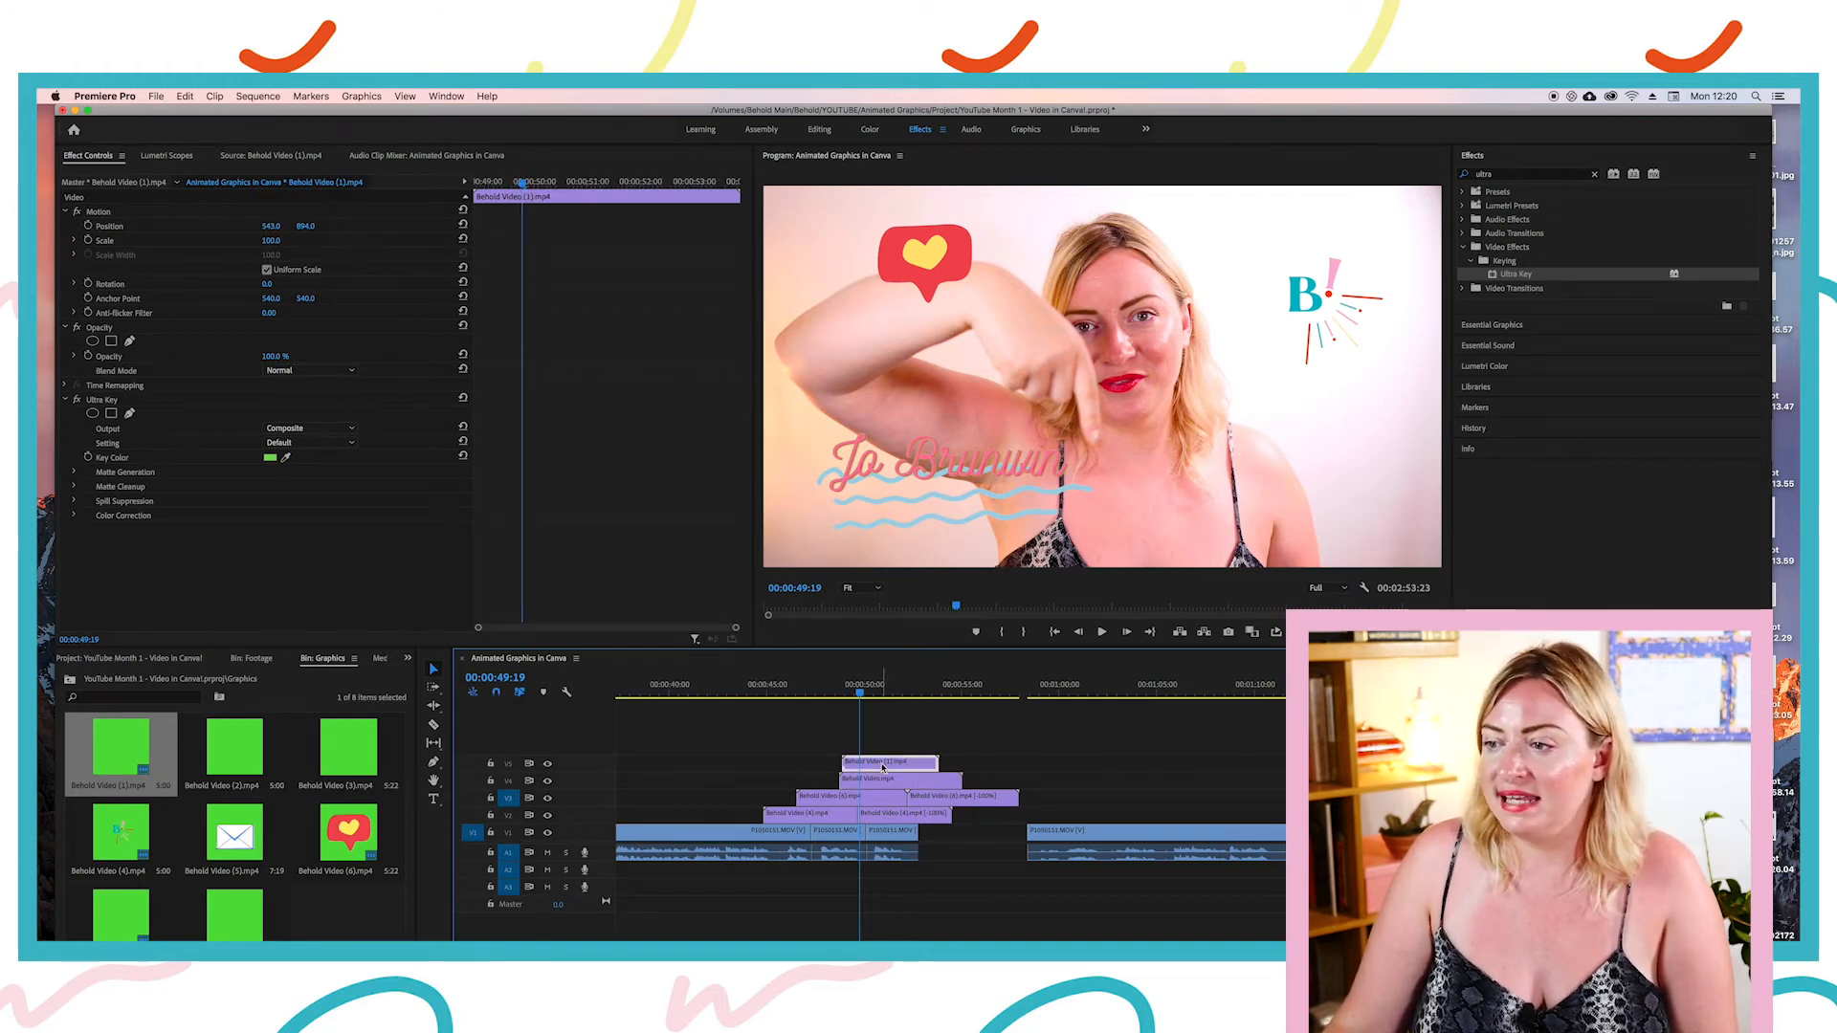
{"action": "left_click", "coordinate": [872, 695]}
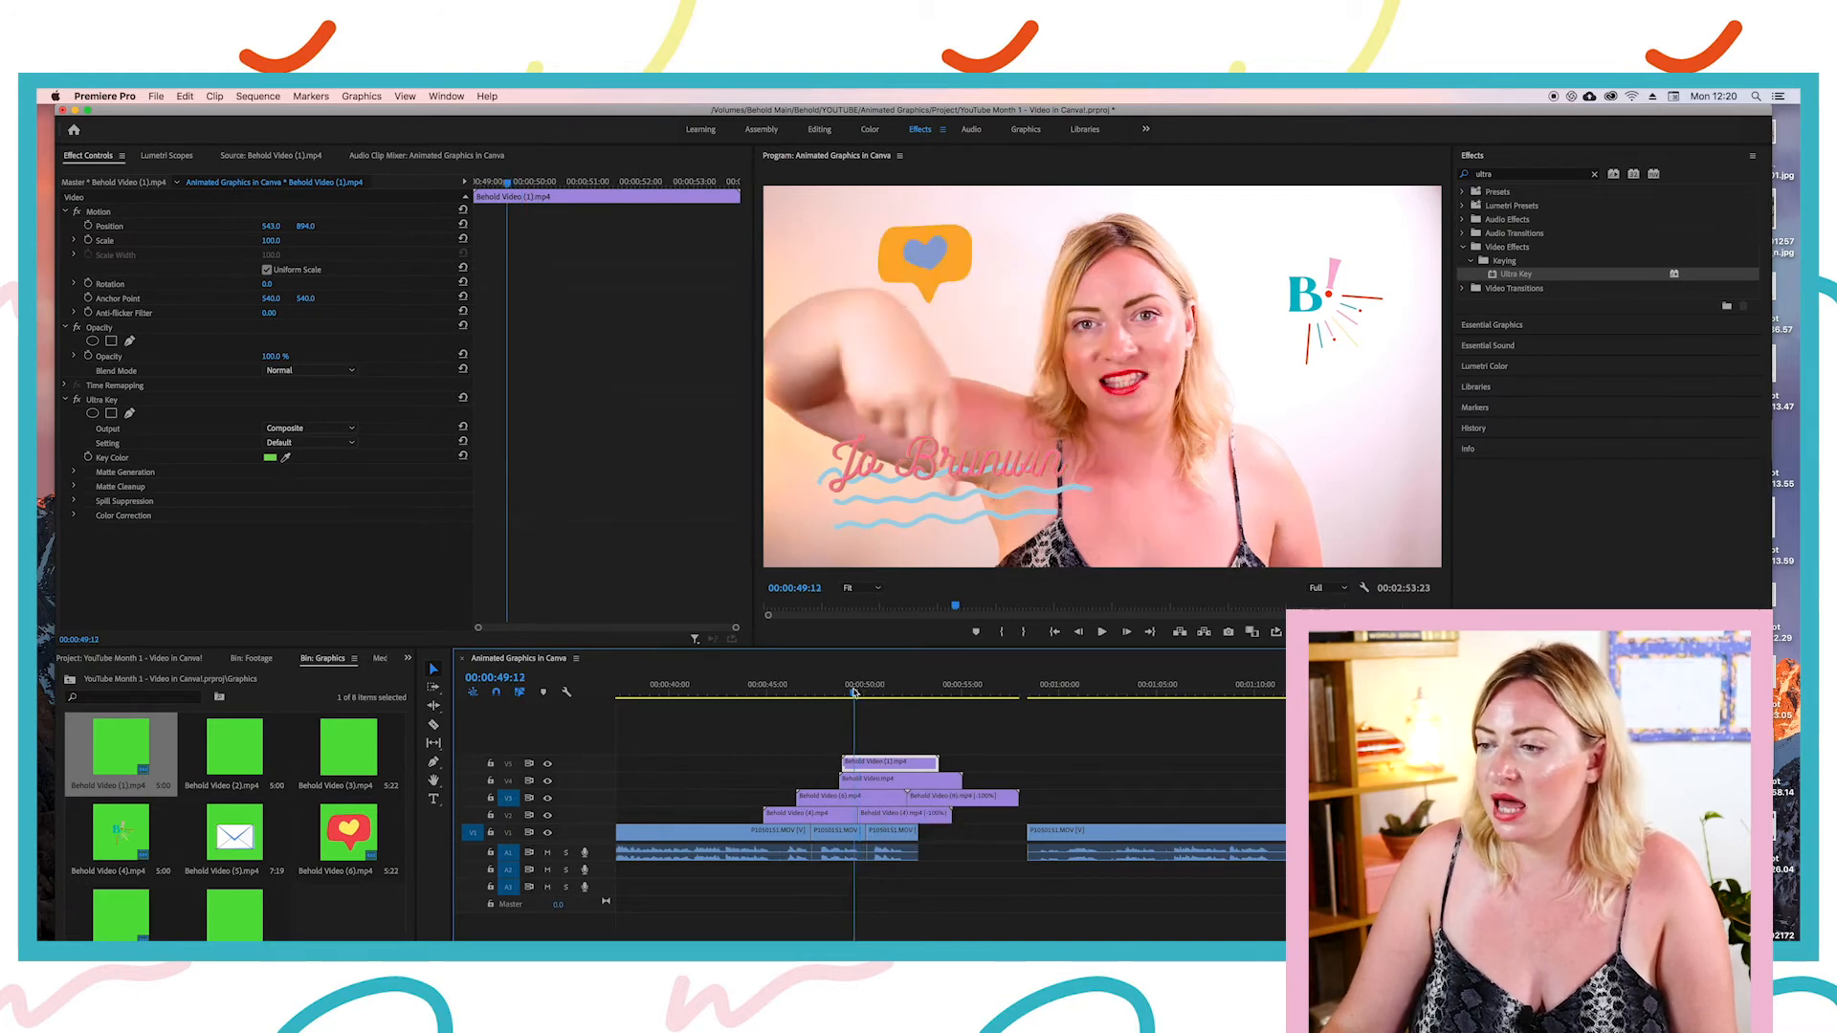
{"action": "left_click_drag", "start_coordinate": [873, 694], "coordinate": [850, 700]}
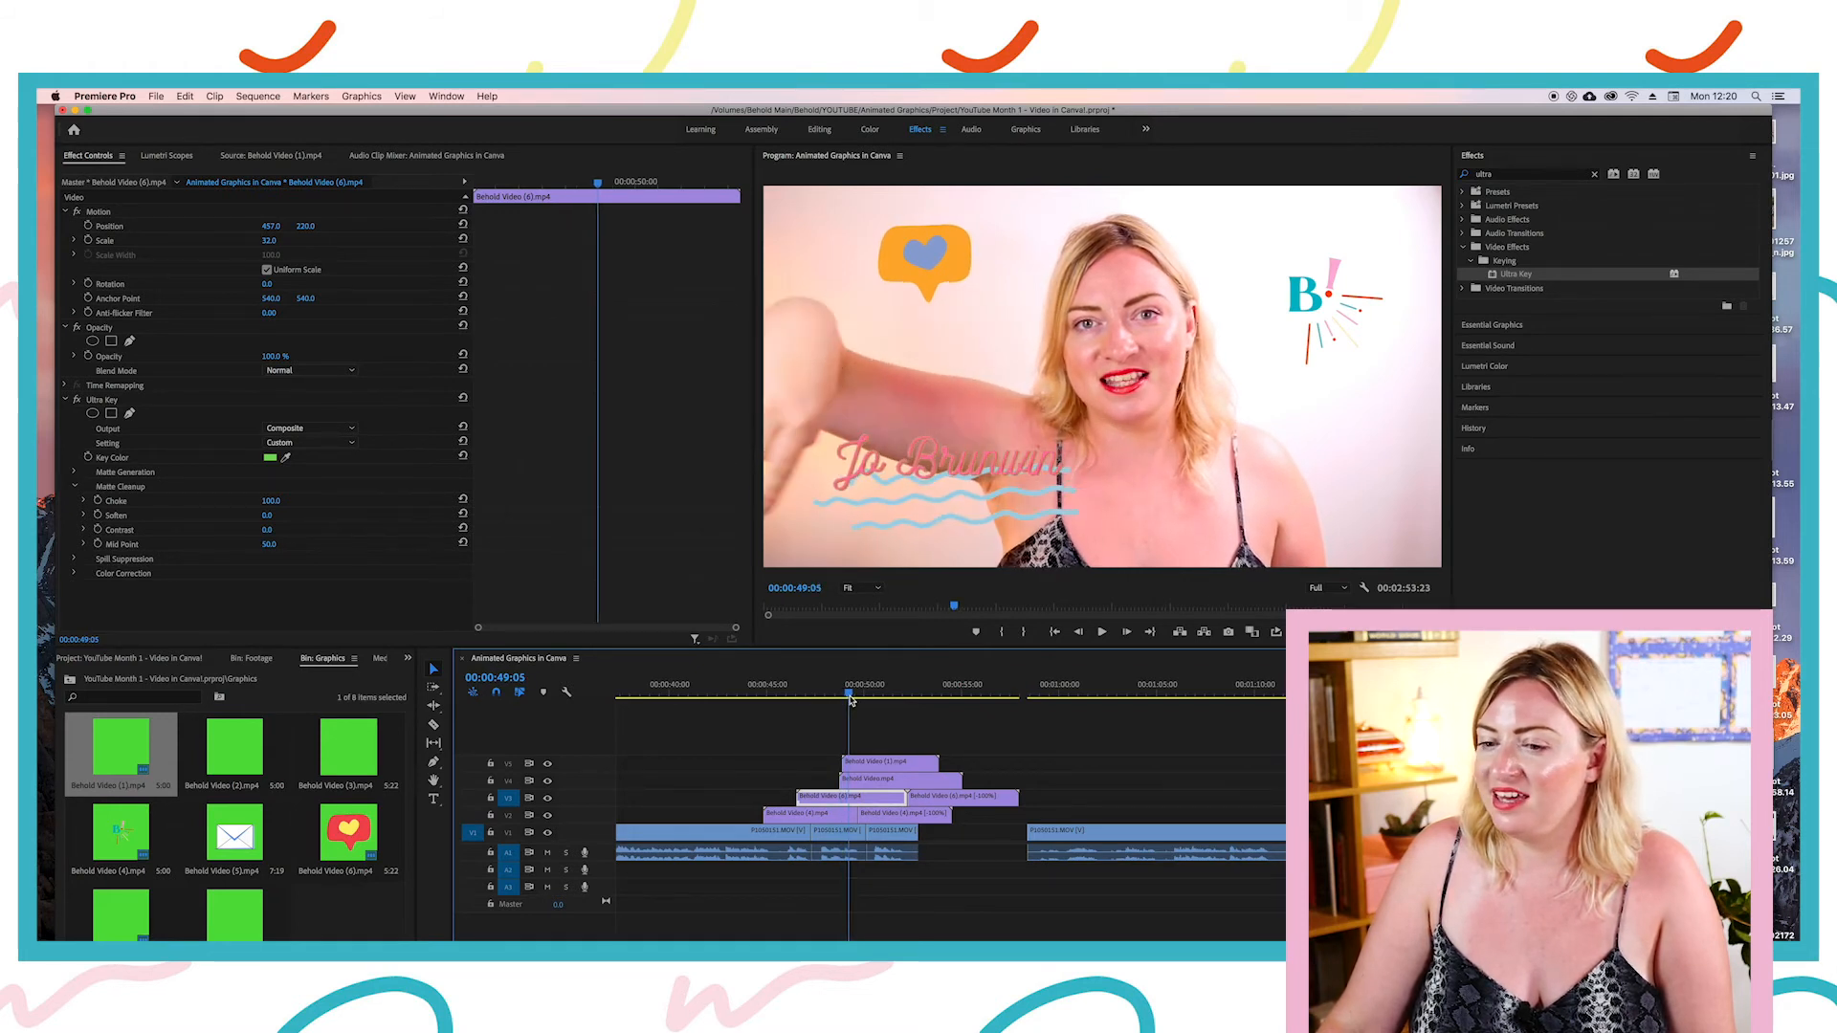
{"action": "left_click", "coordinate": [237, 739]}
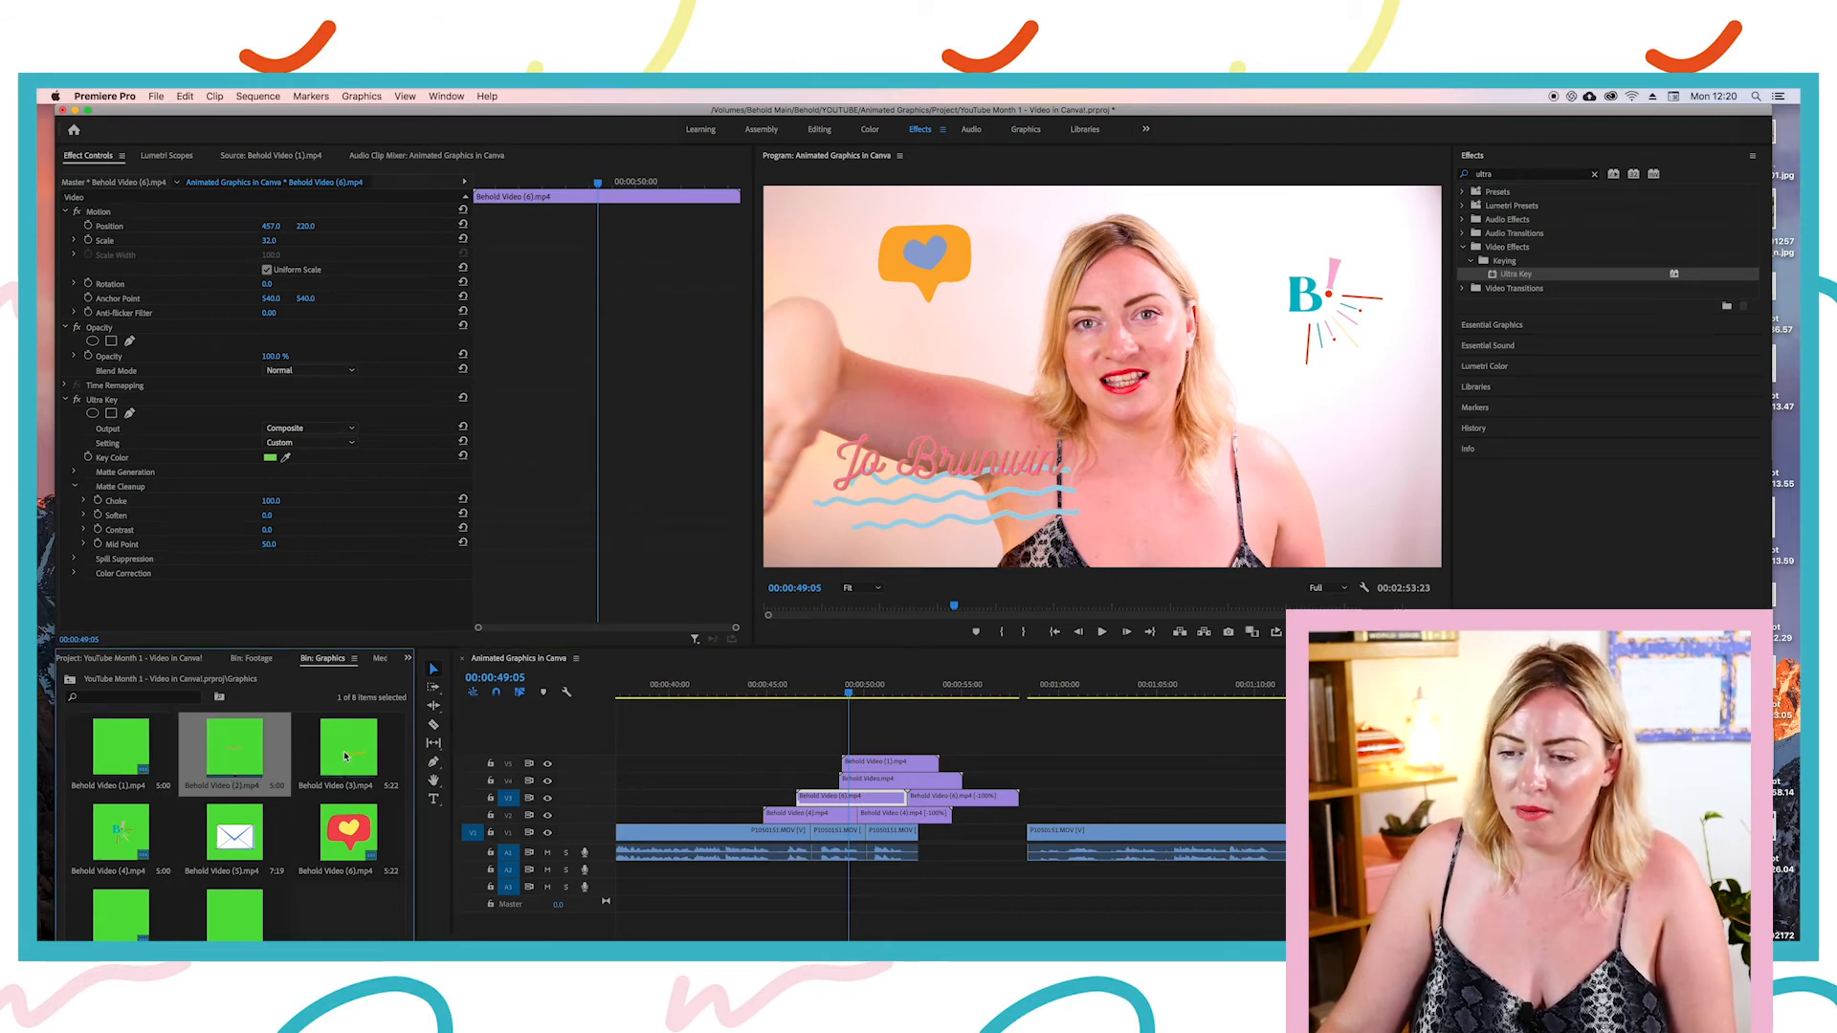
{"action": "double_click", "coordinate": [234, 746]}
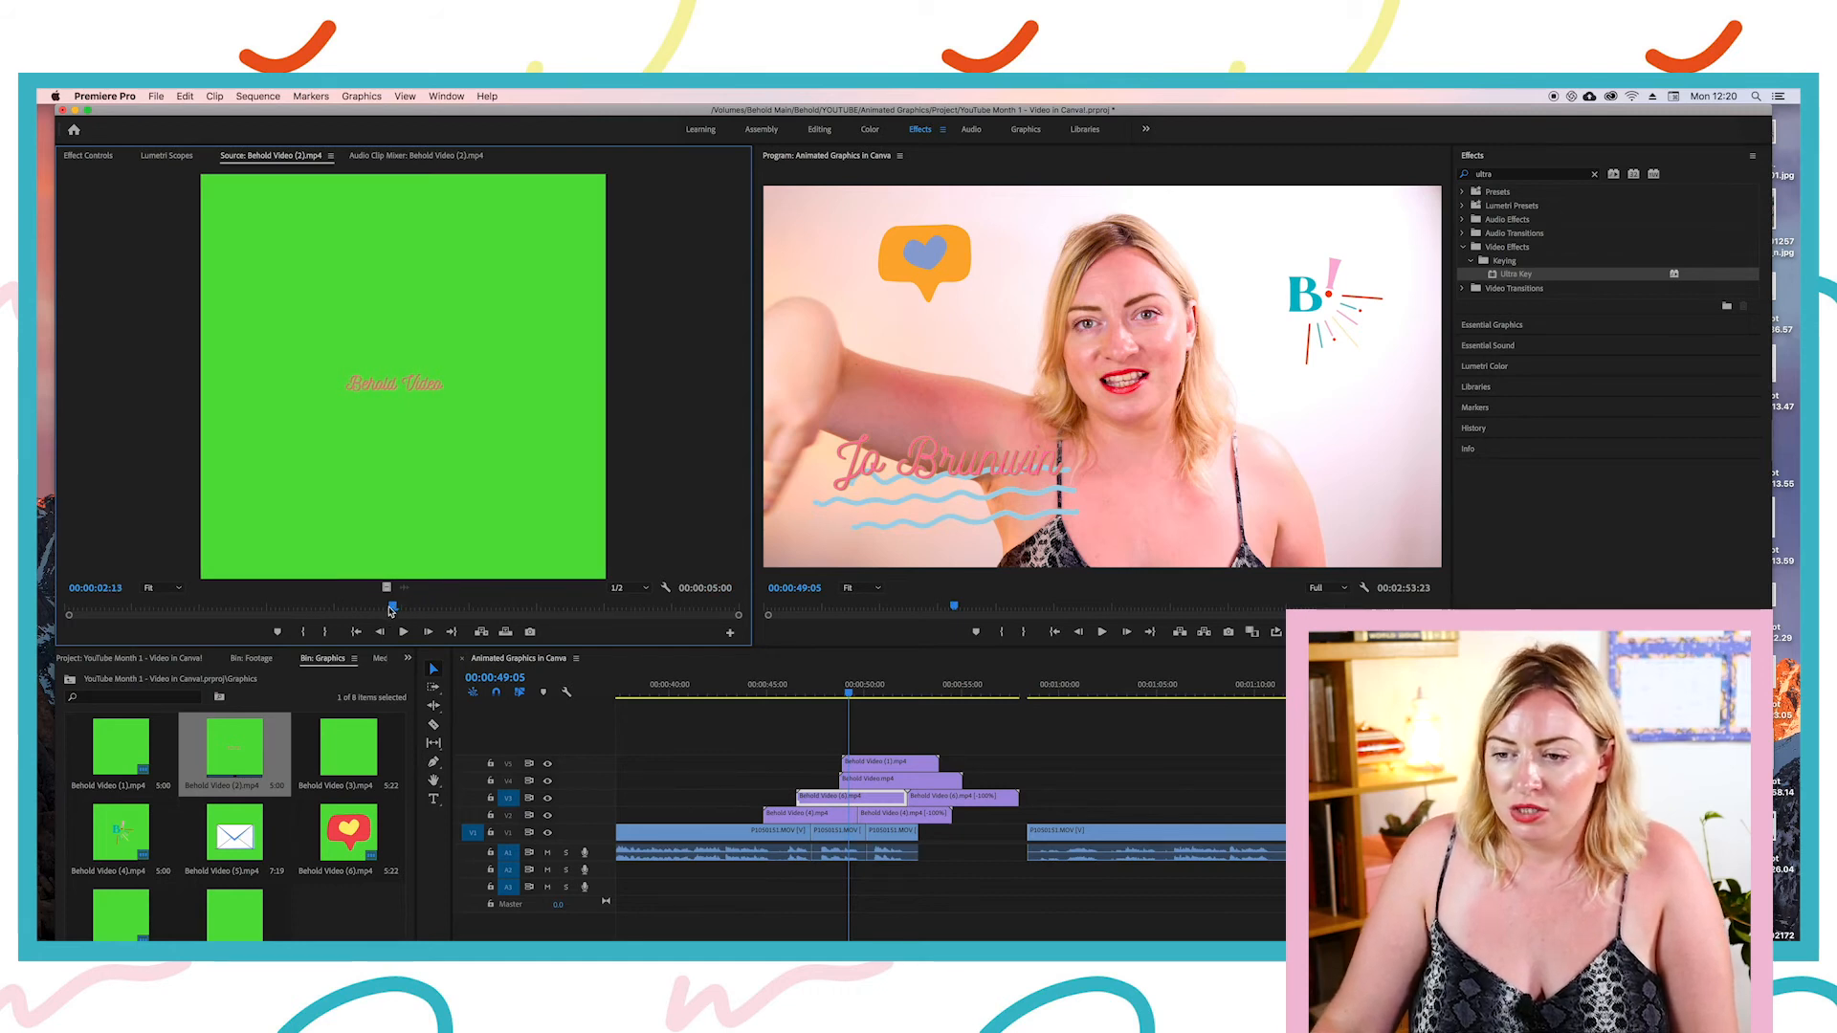
{"action": "left_click_drag", "start_coordinate": [402, 610], "coordinate": [392, 608]}
{"action": "left_click_drag", "start_coordinate": [270, 753], "coordinate": [852, 745]}
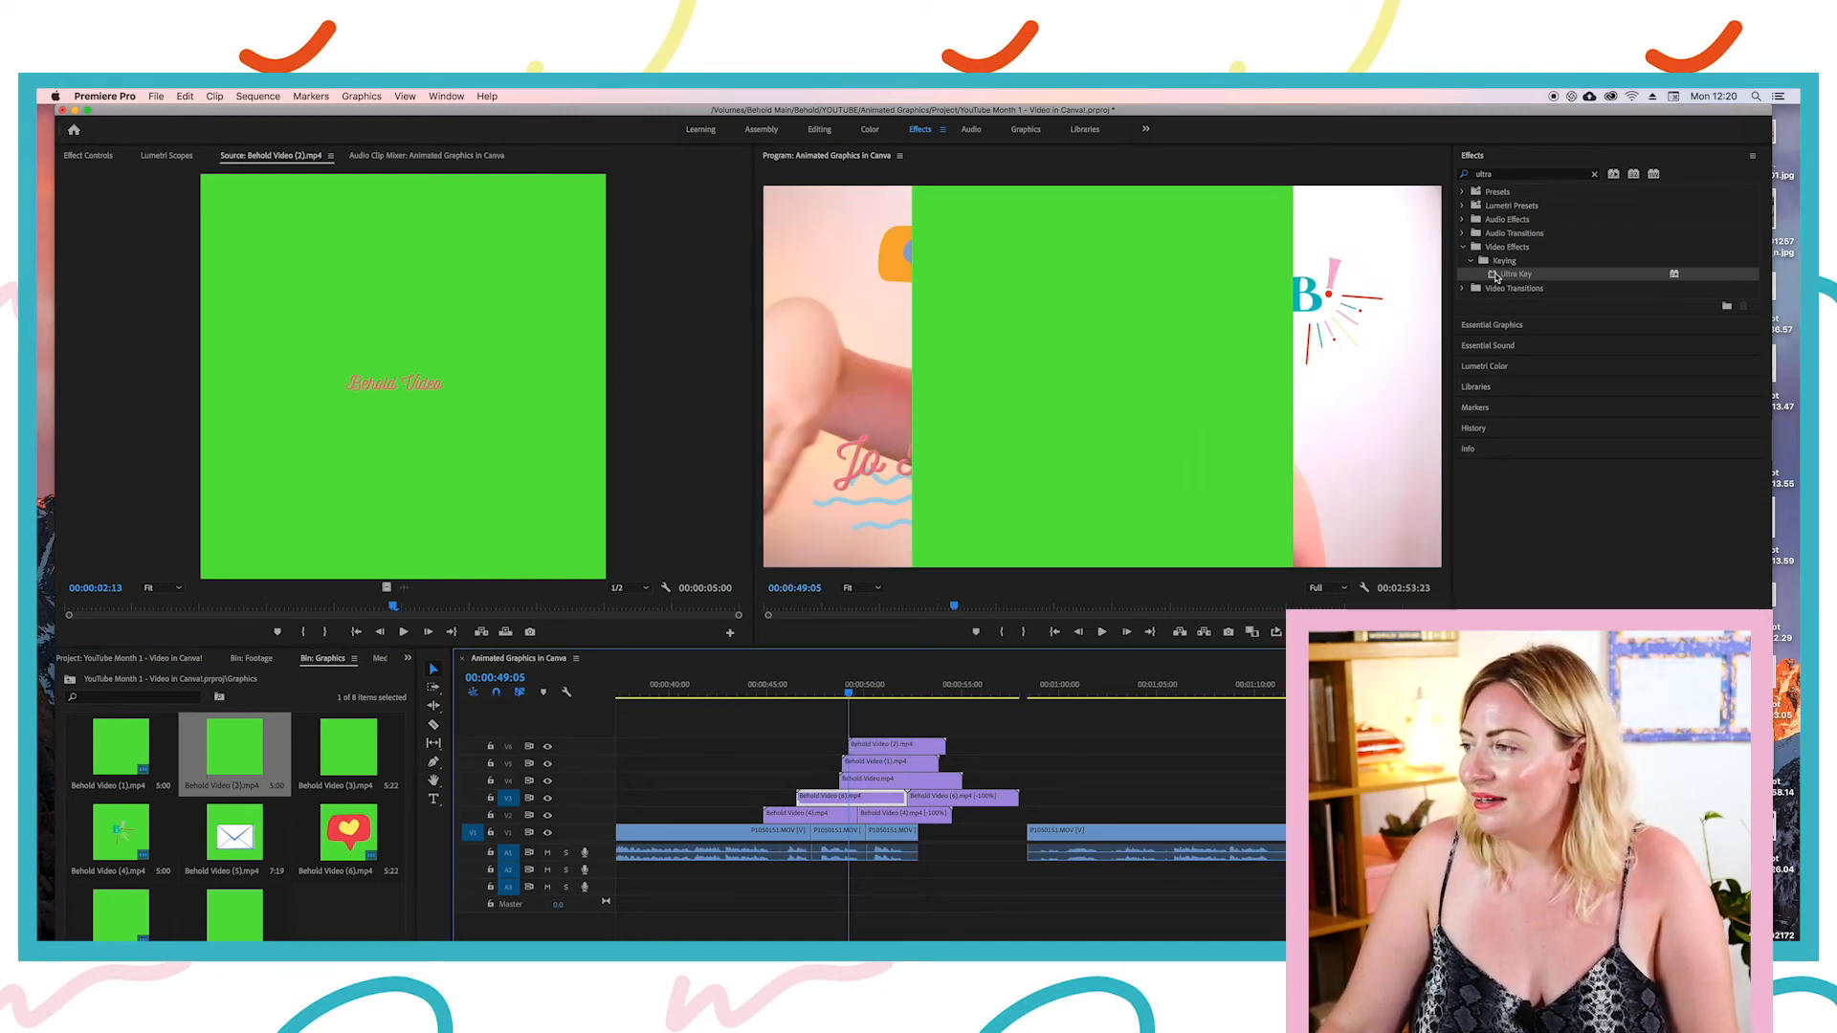
Step: Apply Ultra Key to the subtitle clip on V6 and sample its green background as the key colour at 00:00:49:19
{"action": "left_click_drag", "start_coordinate": [1498, 277], "coordinate": [871, 753]}
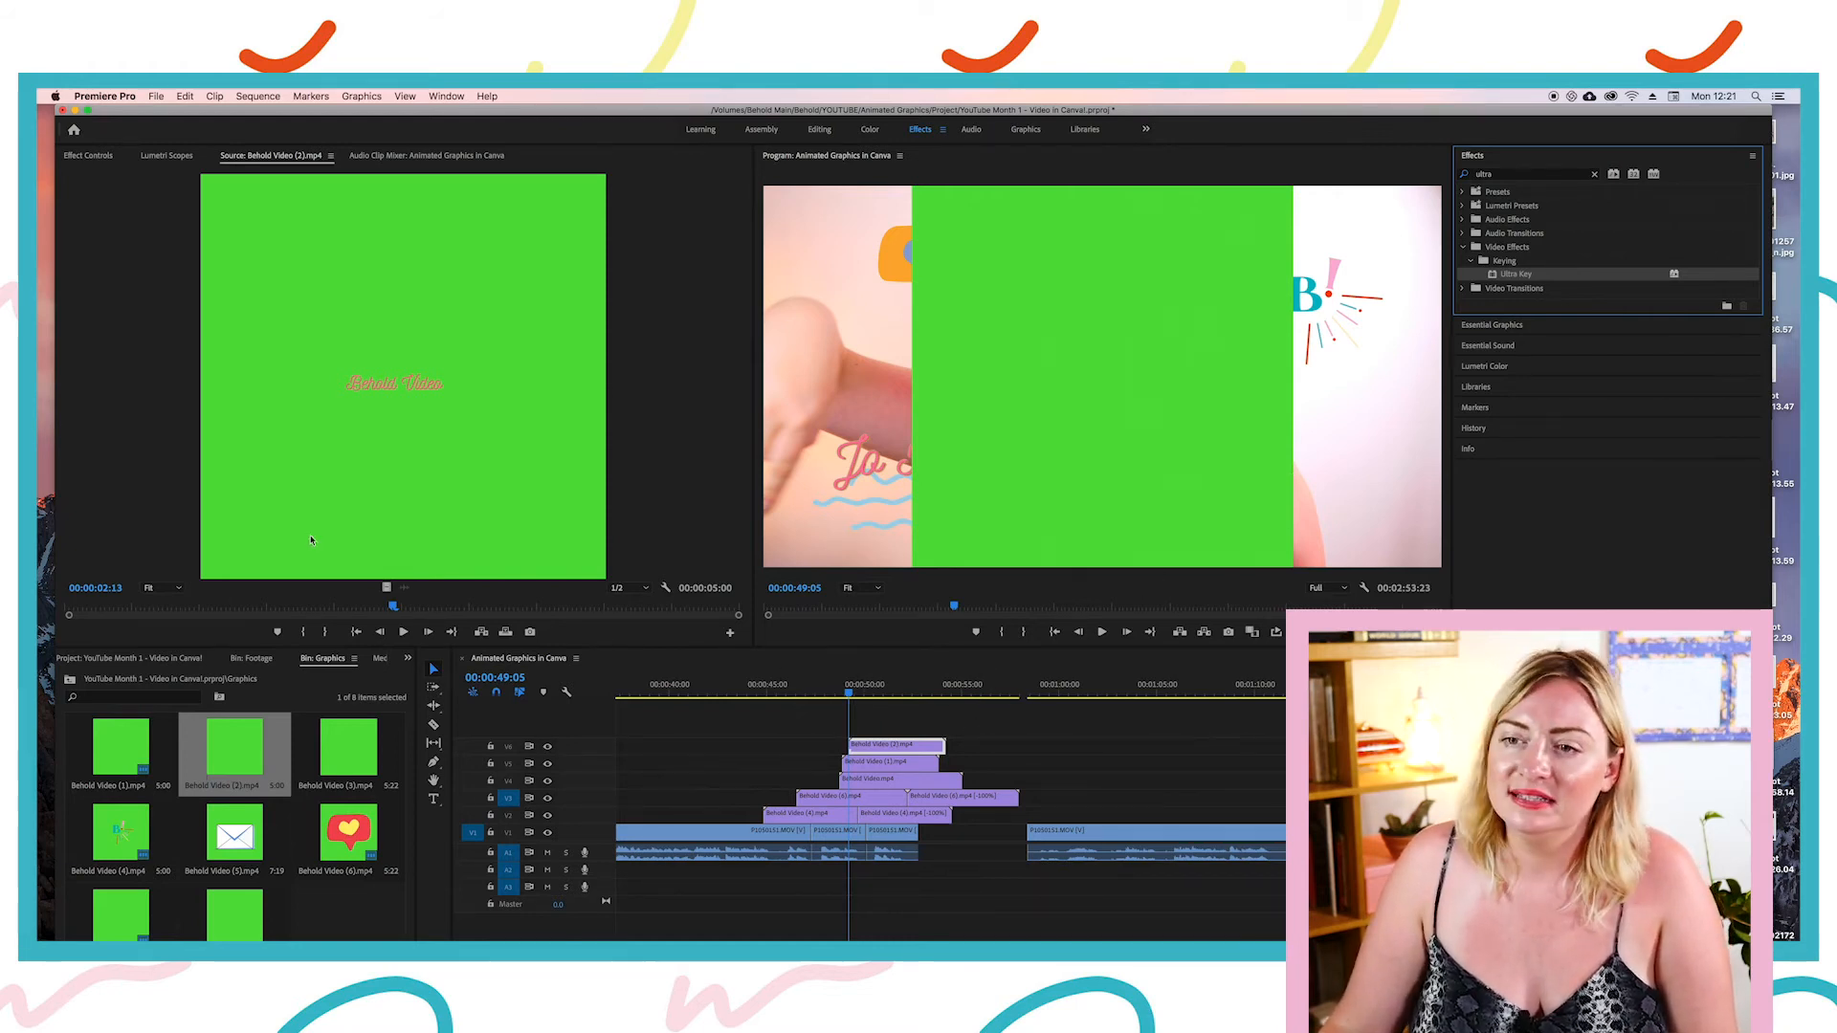
{"action": "left_click", "coordinate": [88, 155]}
{"action": "left_click", "coordinate": [285, 457]}
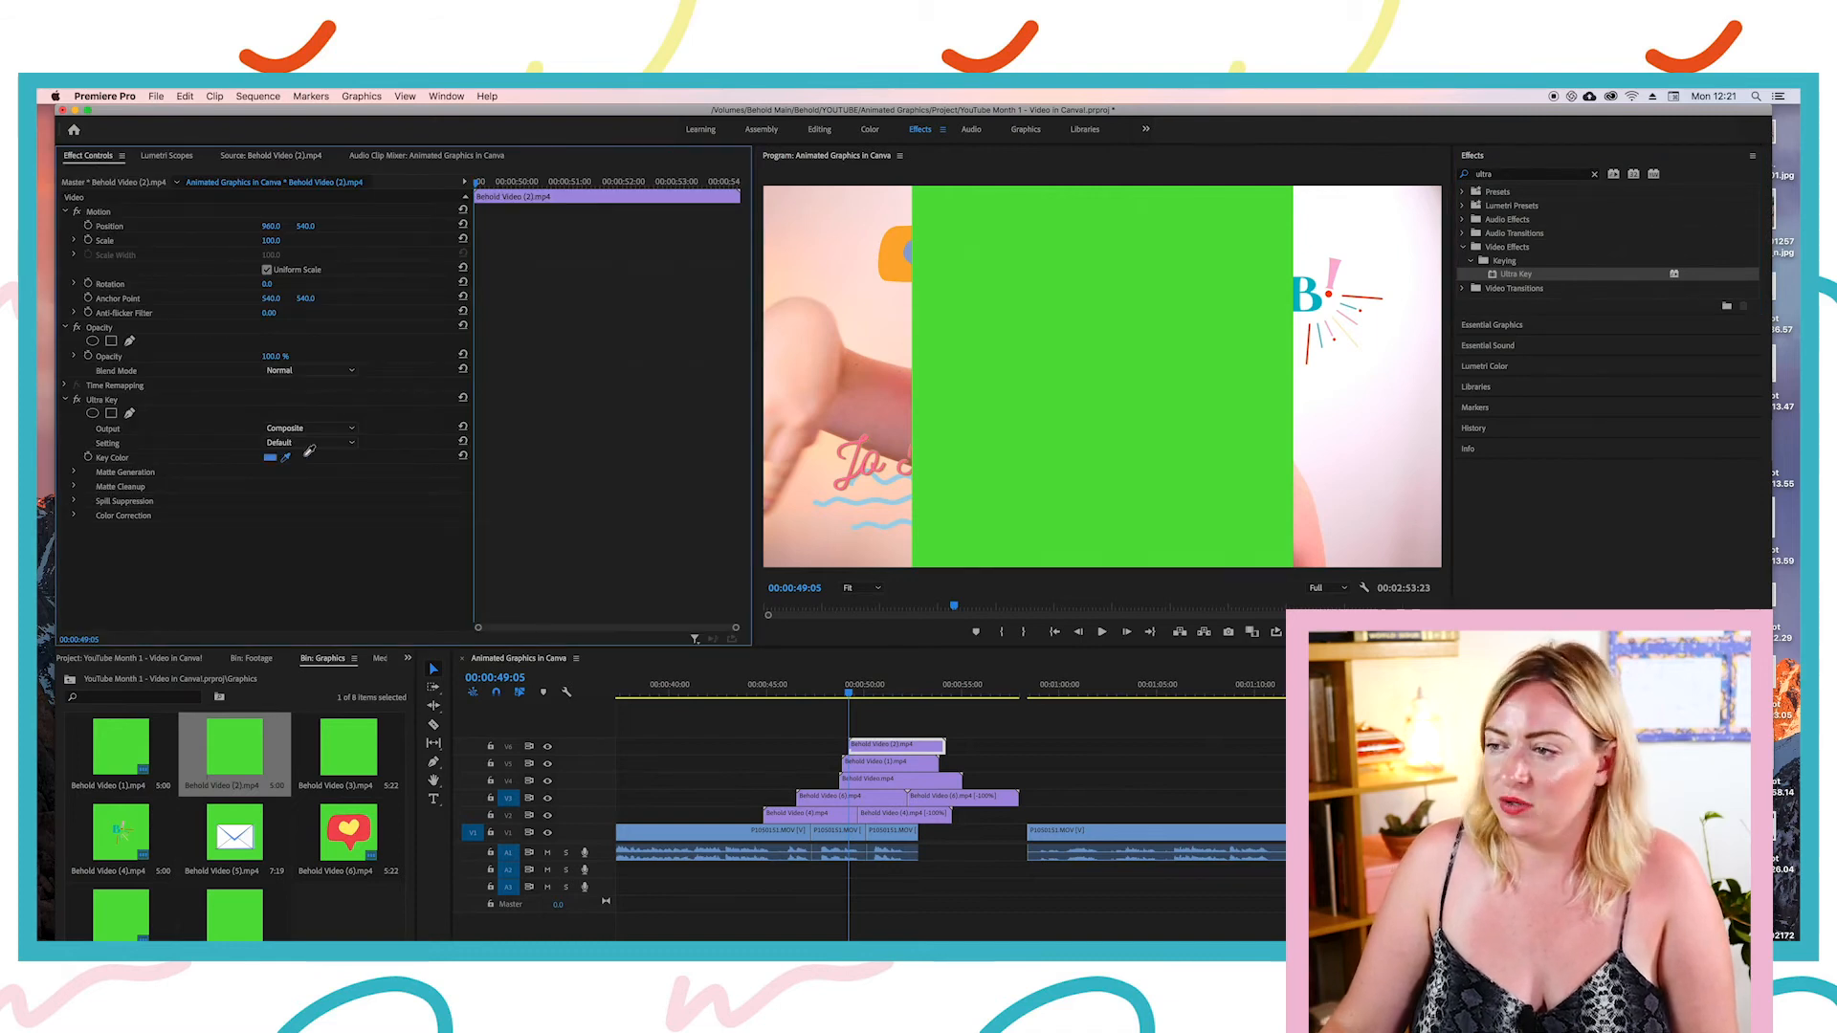
{"action": "left_click", "coordinate": [389, 458]}
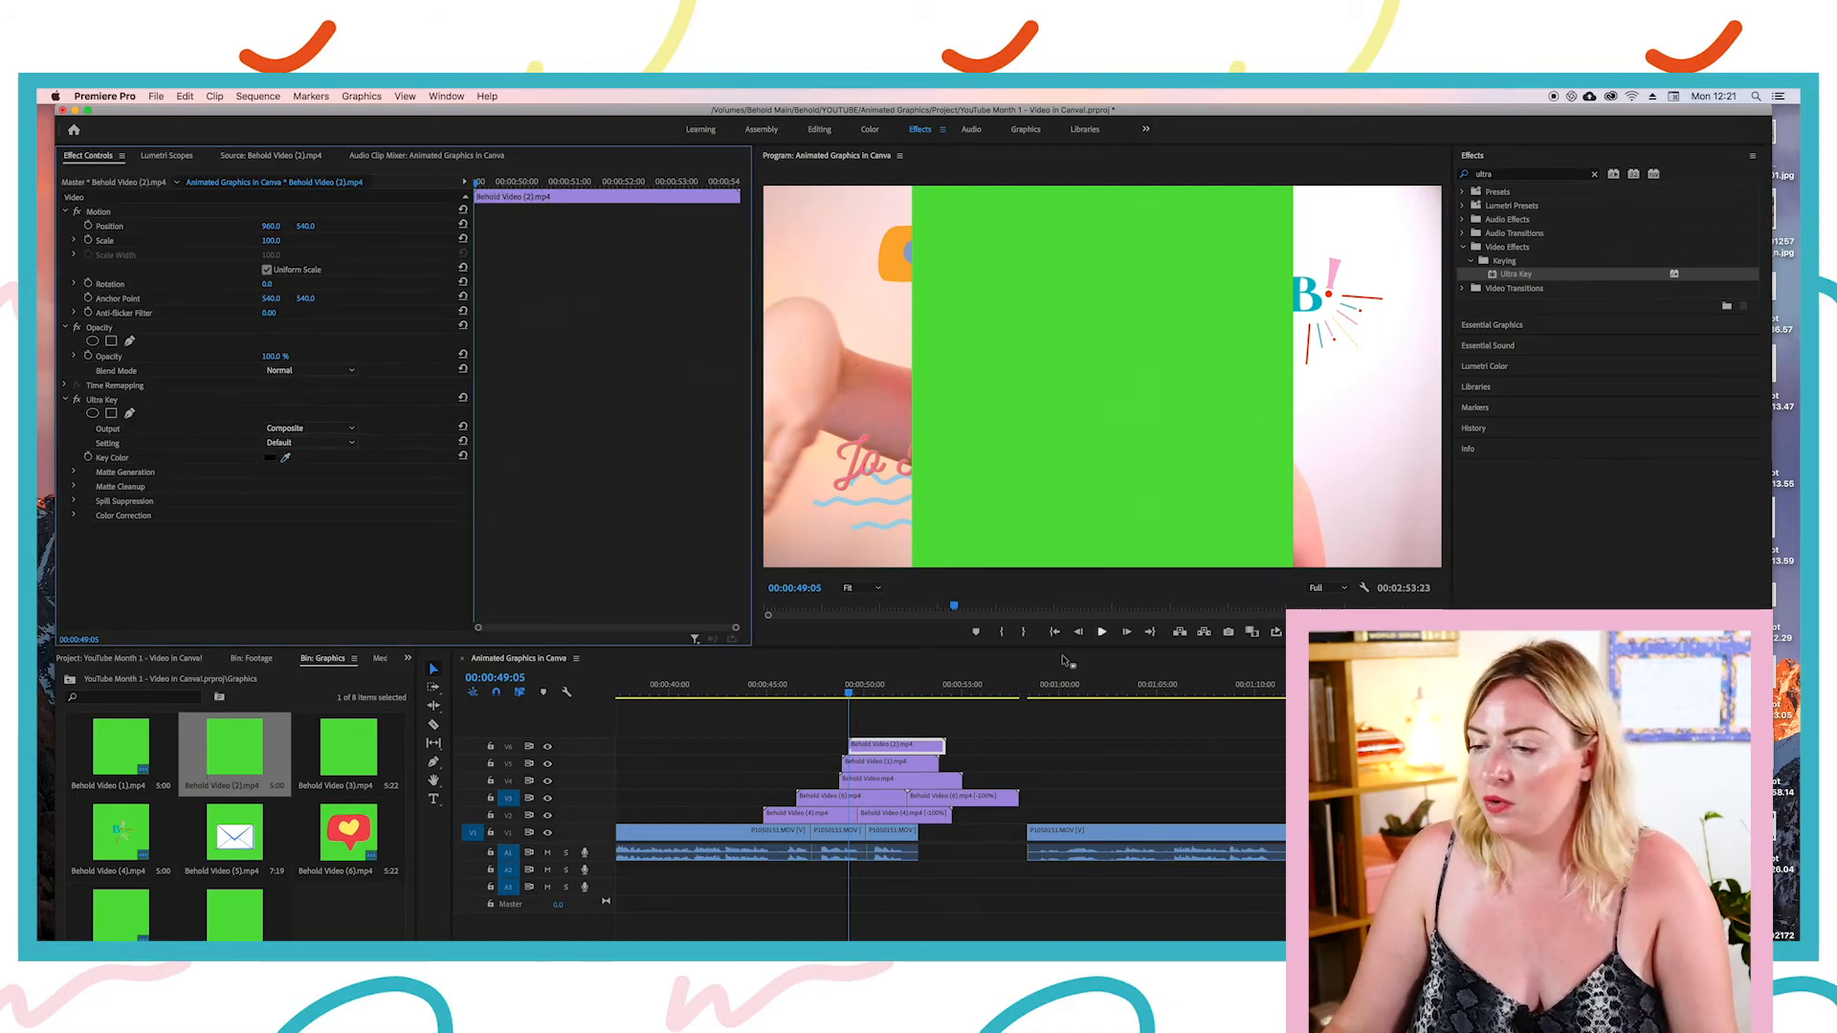
{"action": "left_click", "coordinate": [859, 695]}
{"action": "left_click_drag", "start_coordinate": [860, 696], "coordinate": [861, 695]}
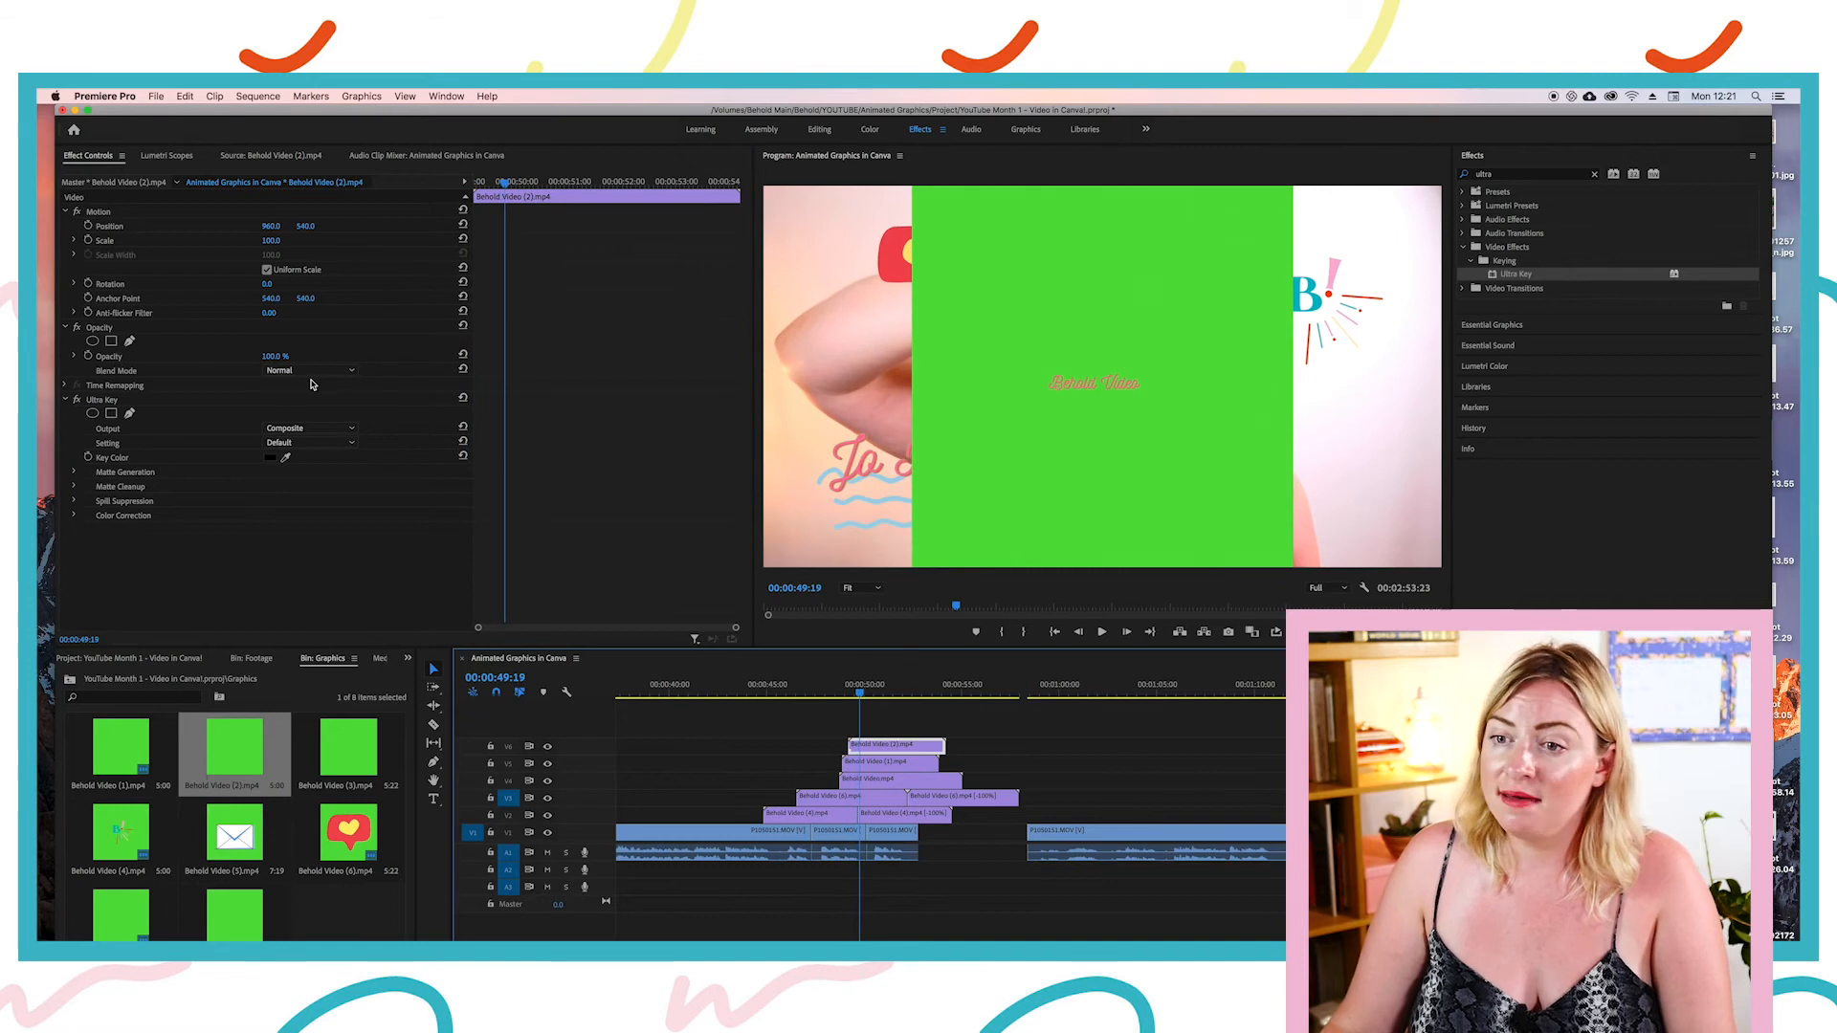
{"action": "left_click", "coordinate": [285, 456]}
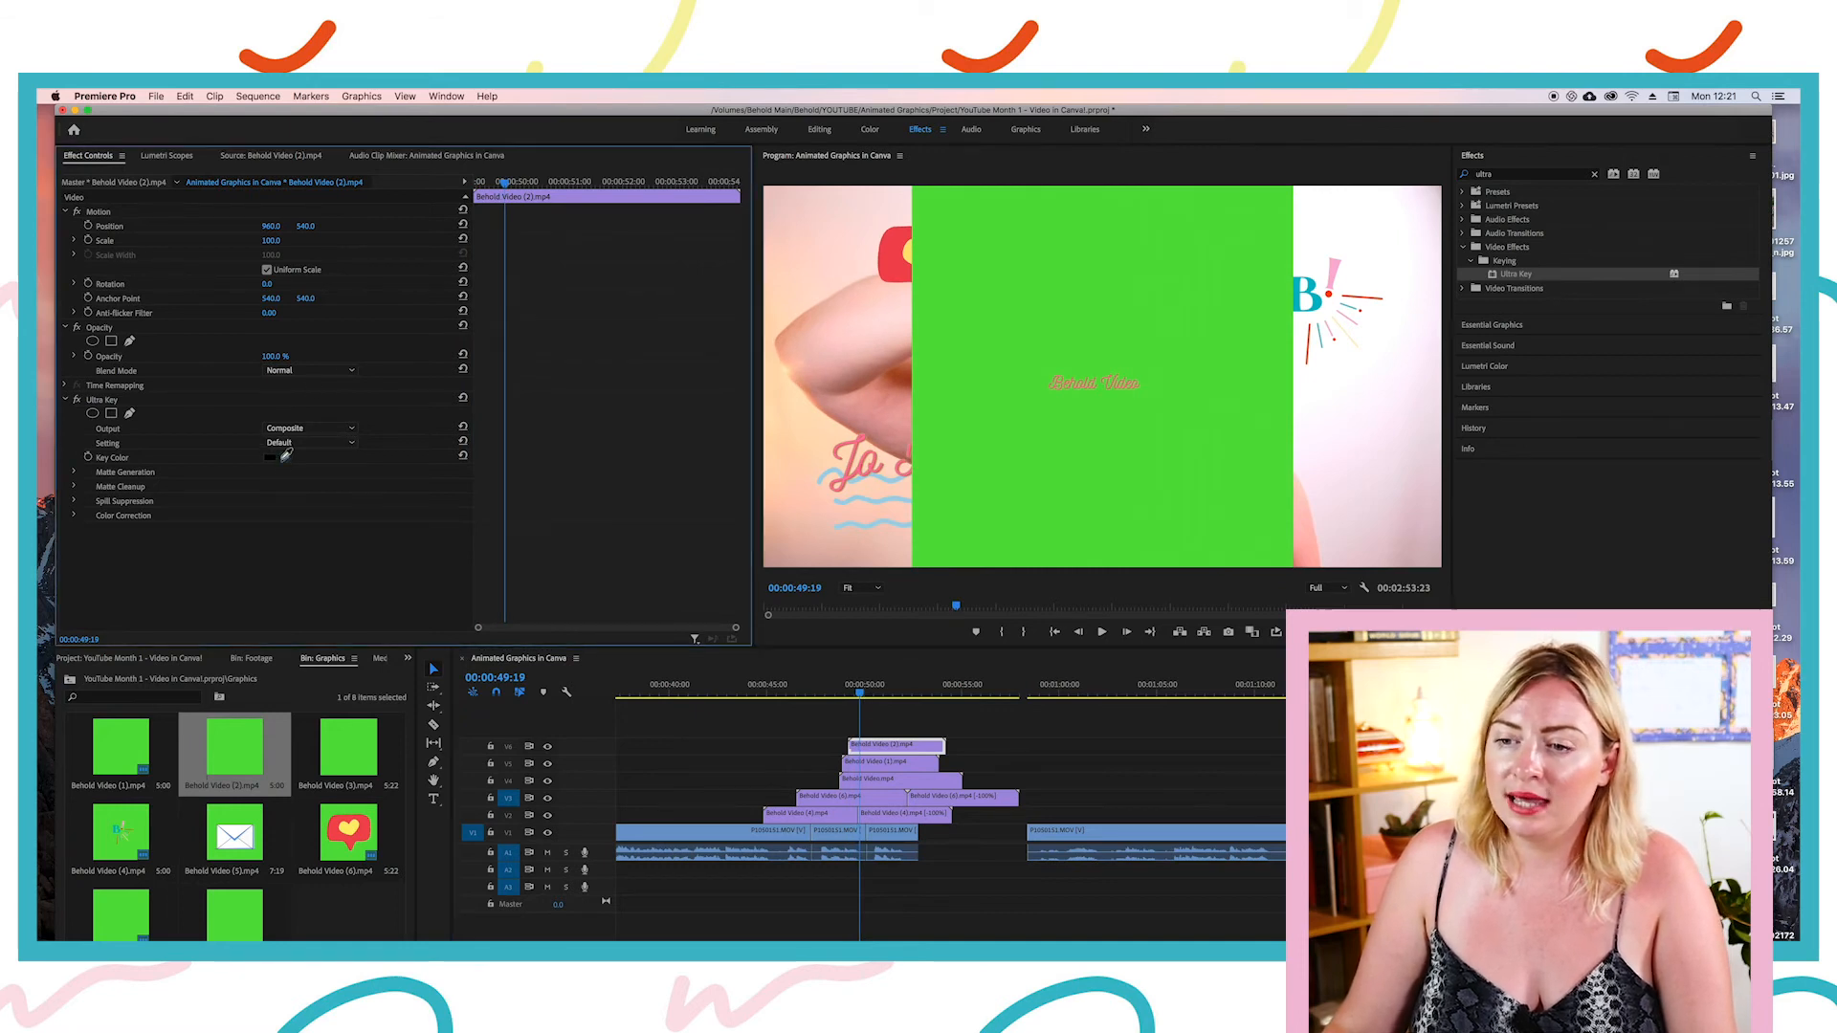
{"action": "left_click", "coordinate": [1069, 382]}
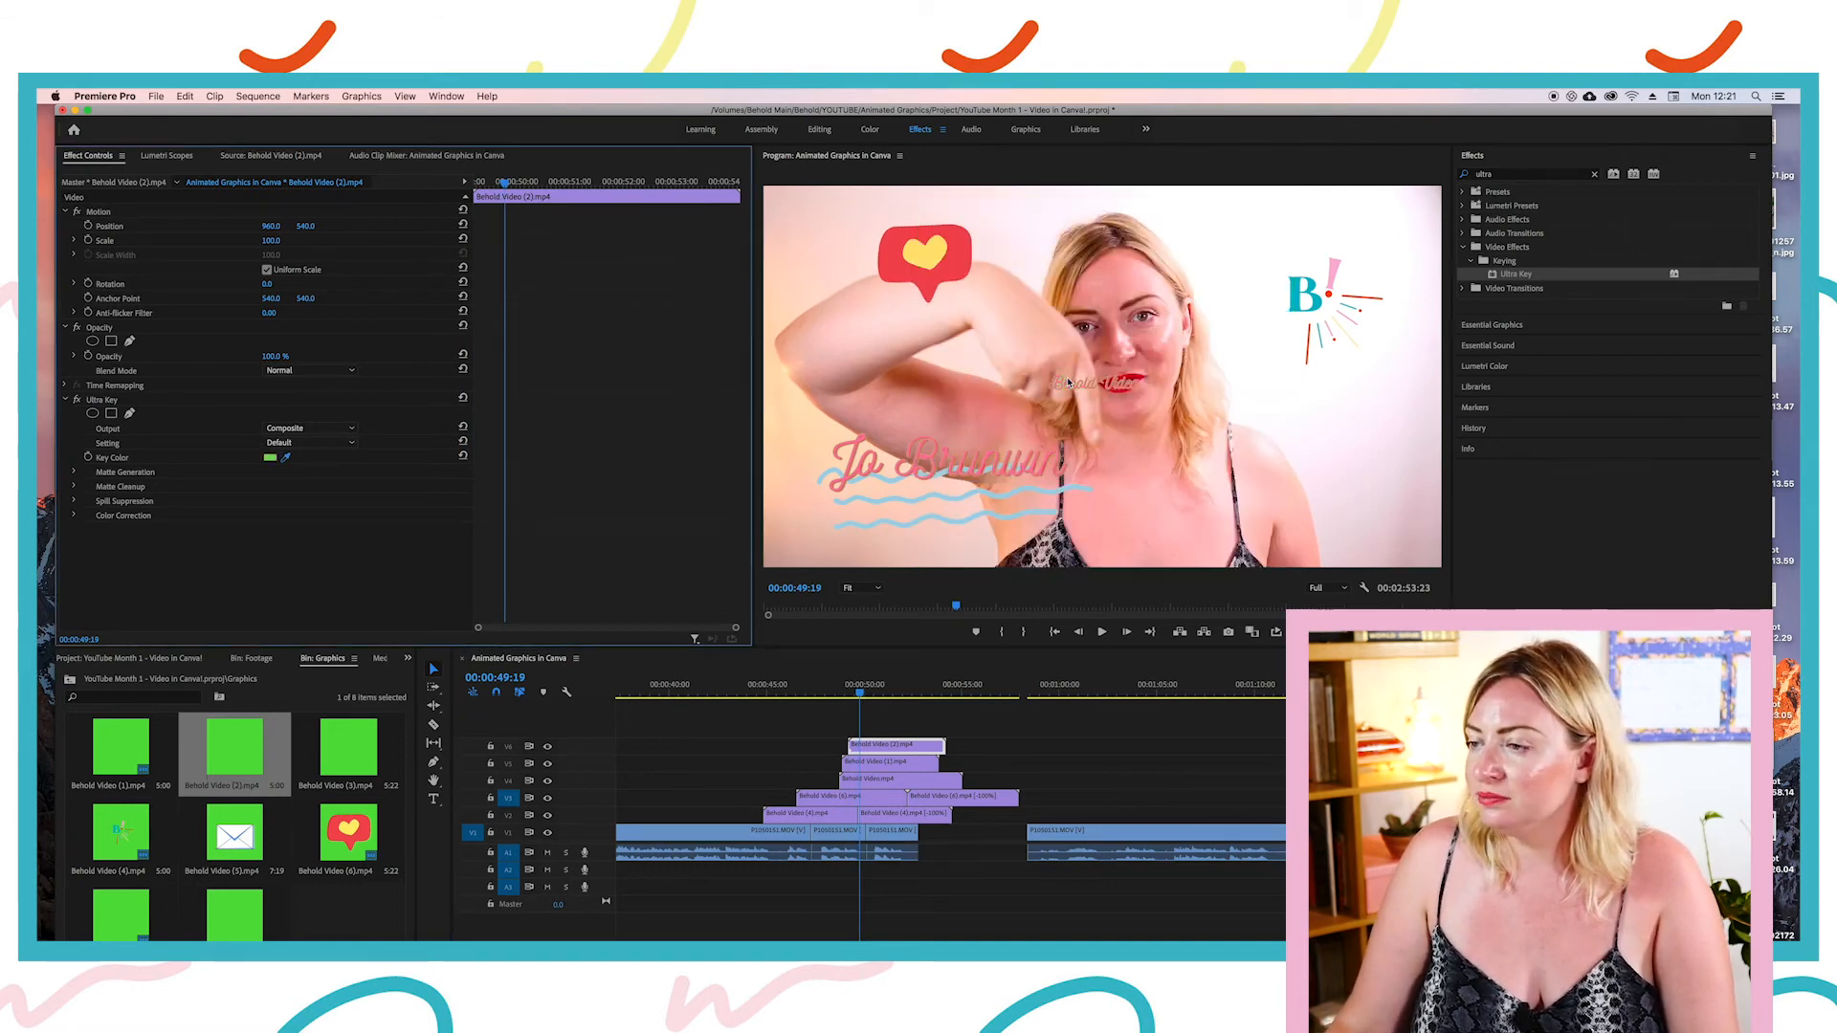
Step: Paste only the copied Motion attributes onto the subtitle clip on V6 and scrub to 00:00:49:14
{"action": "right_click", "coordinate": [881, 765]}
{"action": "left_click", "coordinate": [919, 476]}
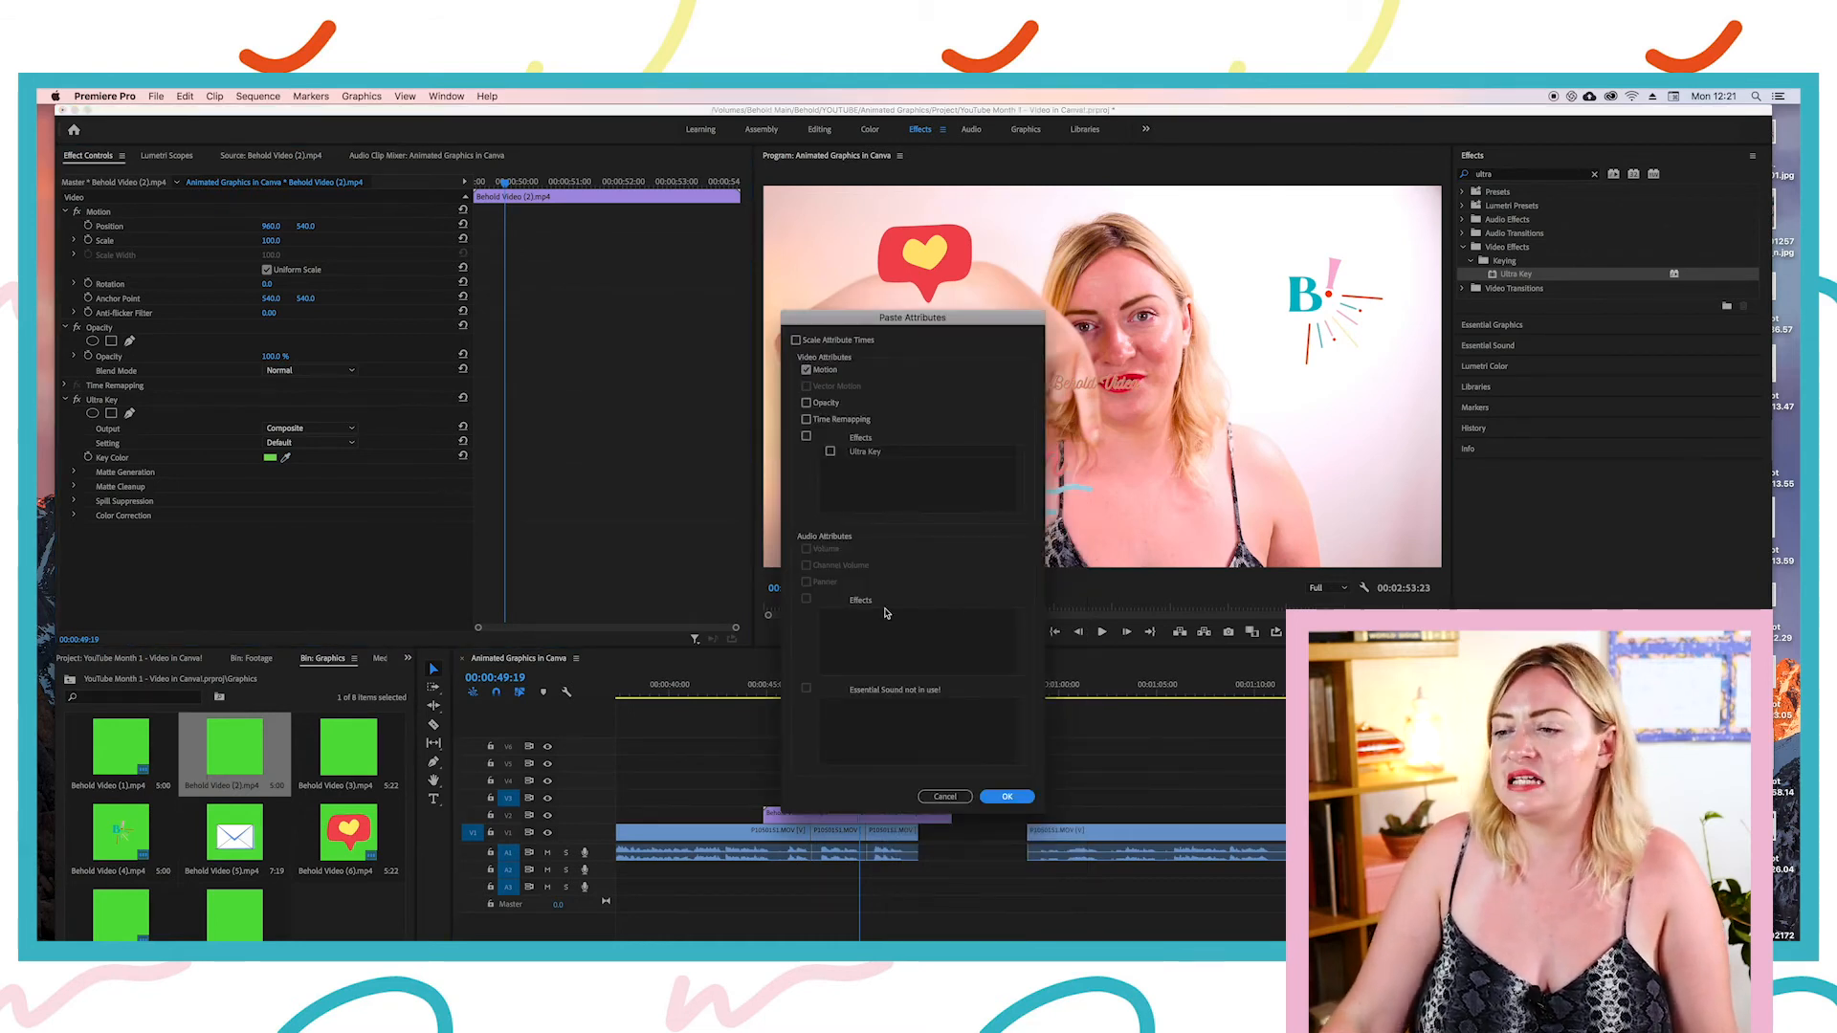
{"action": "left_click", "coordinate": [1007, 796]}
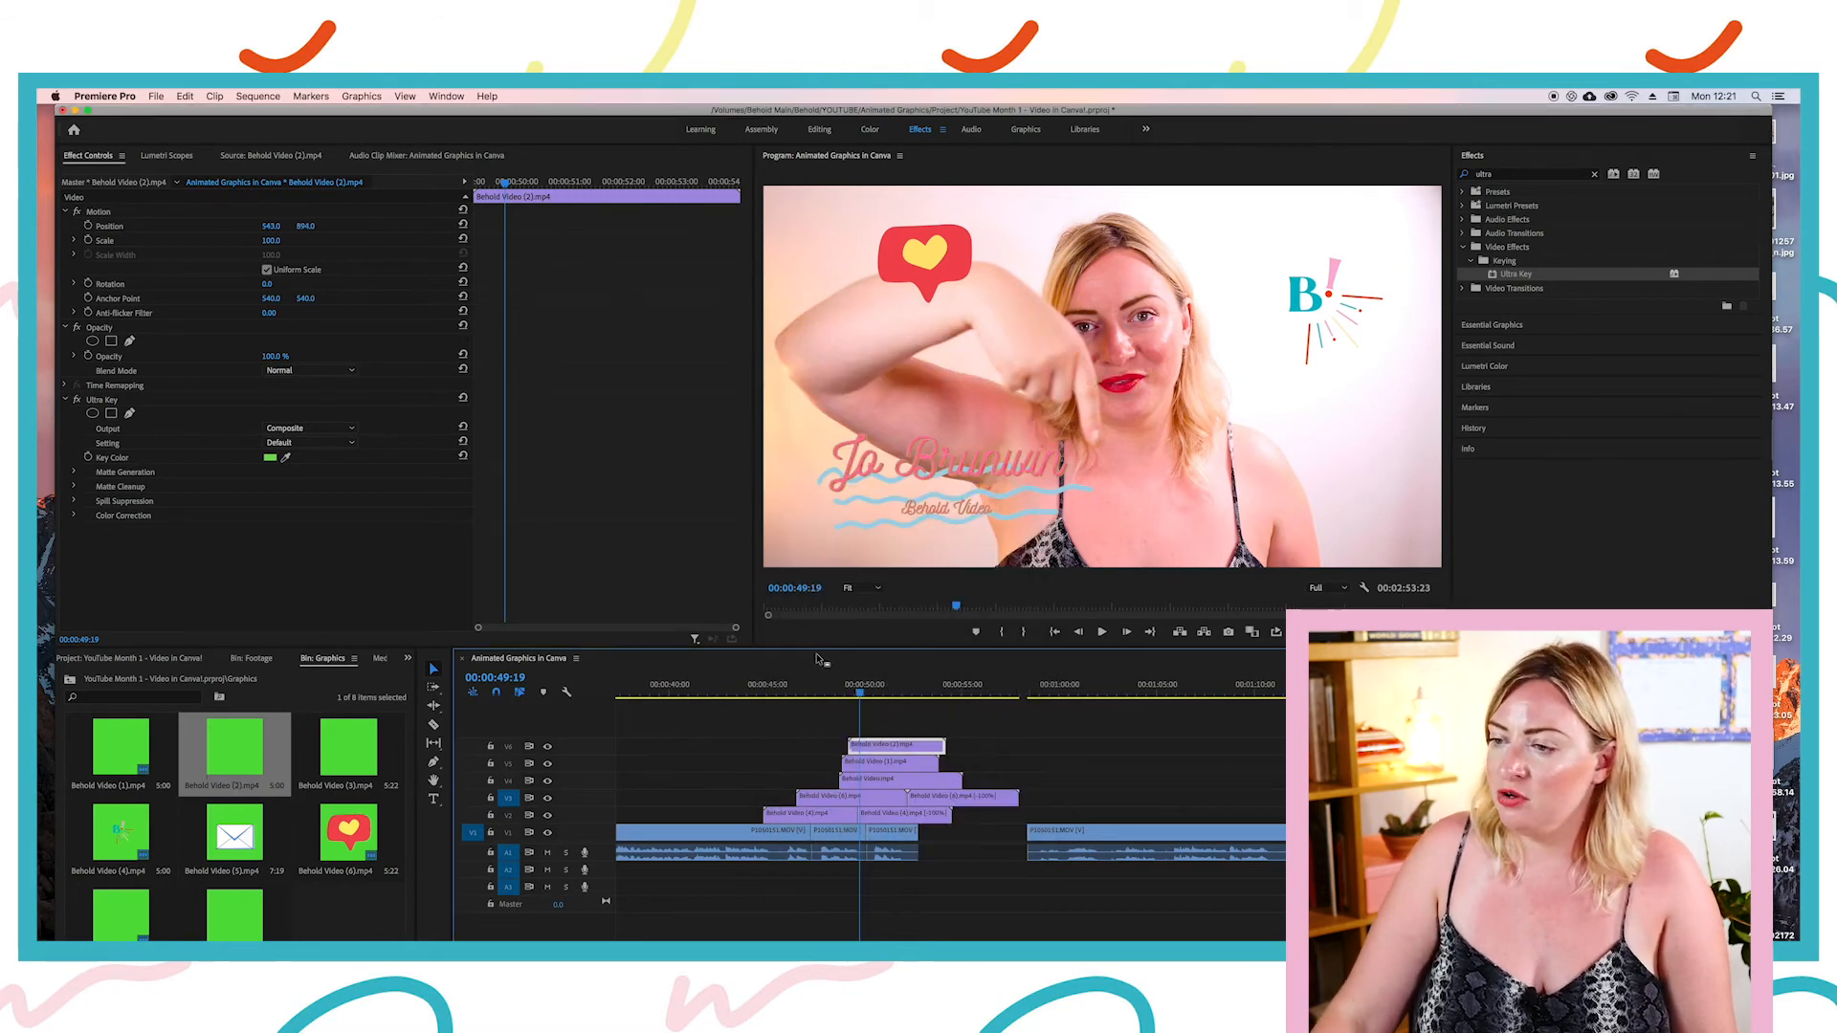
{"action": "mouse_move", "coordinate": [860, 694]}
{"action": "left_mouse_down"}
{"action": "mouse_move", "coordinate": [836, 711]}
{"action": "mouse_move", "coordinate": [872, 715]}
{"action": "mouse_move", "coordinate": [857, 719]}
{"action": "left_mouse_up"}
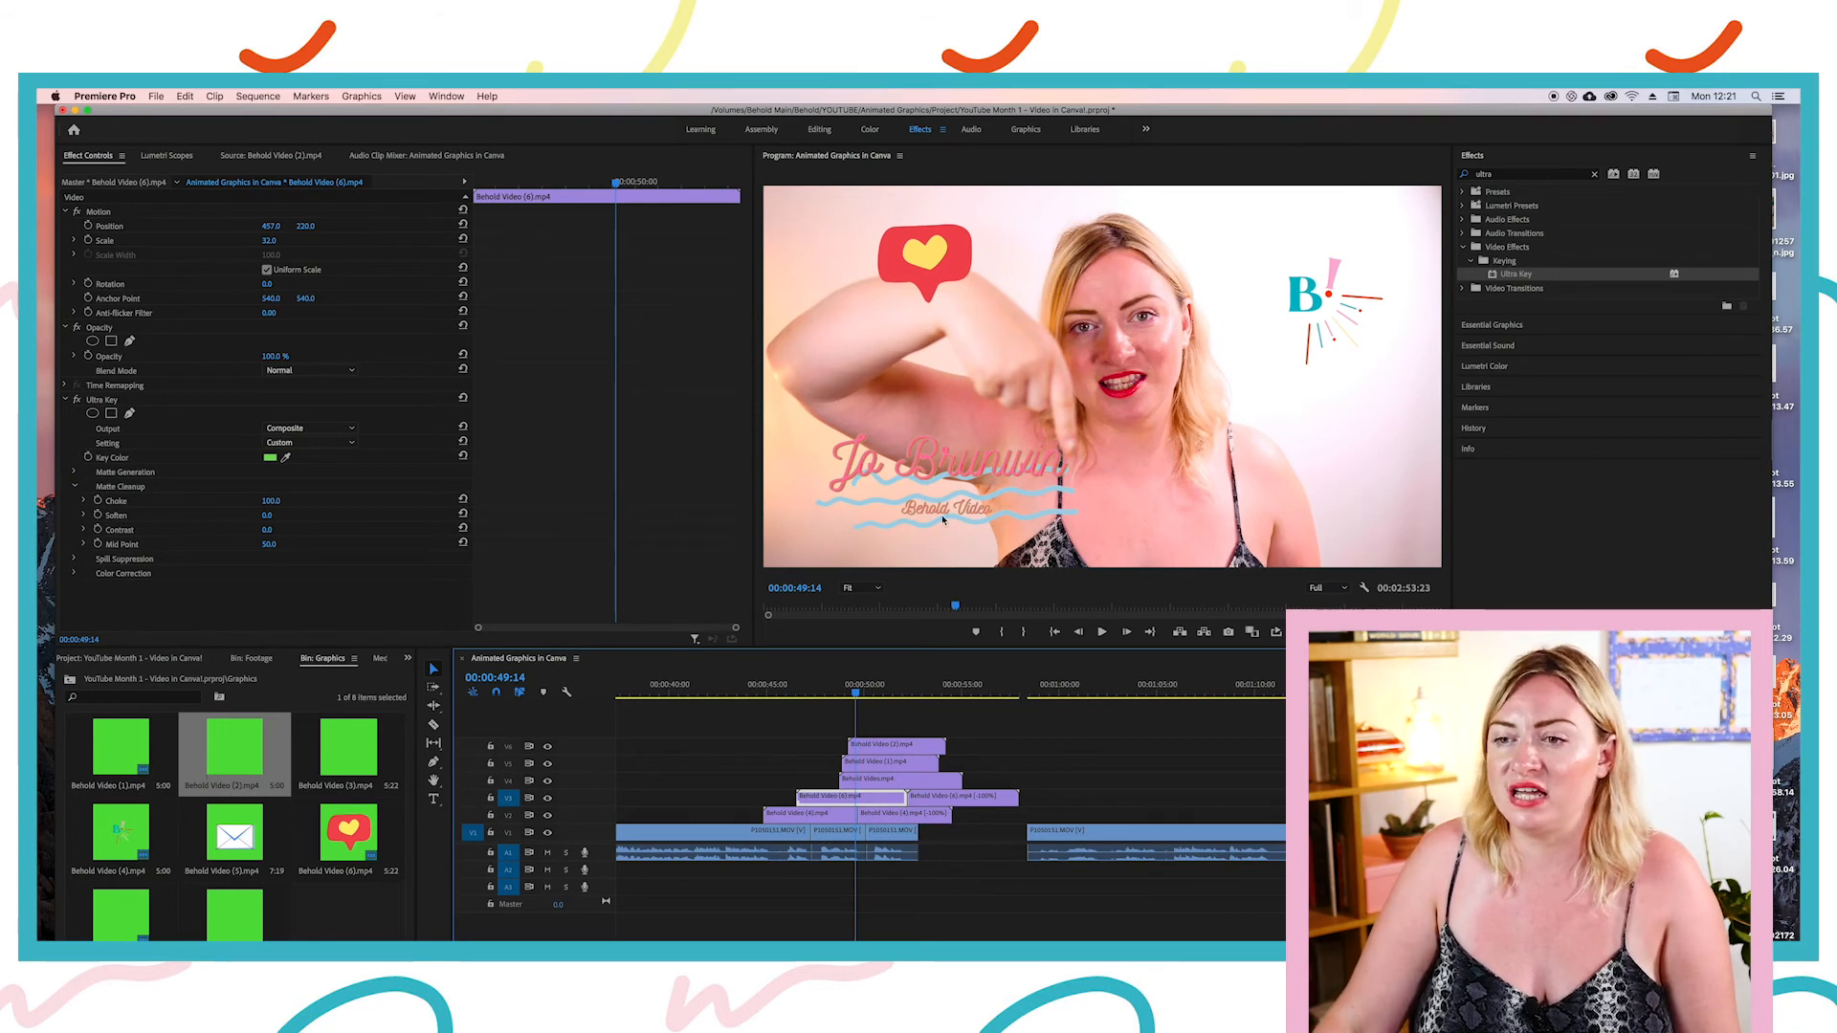
Step: Try enlarging the subtitle clip on V6 through its Scale value, and undo the change
{"action": "left_click_drag", "start_coordinate": [269, 241], "coordinate": [267, 240]}
{"action": "key", "text": "super+z"}
{"action": "left_click", "coordinate": [882, 746]}
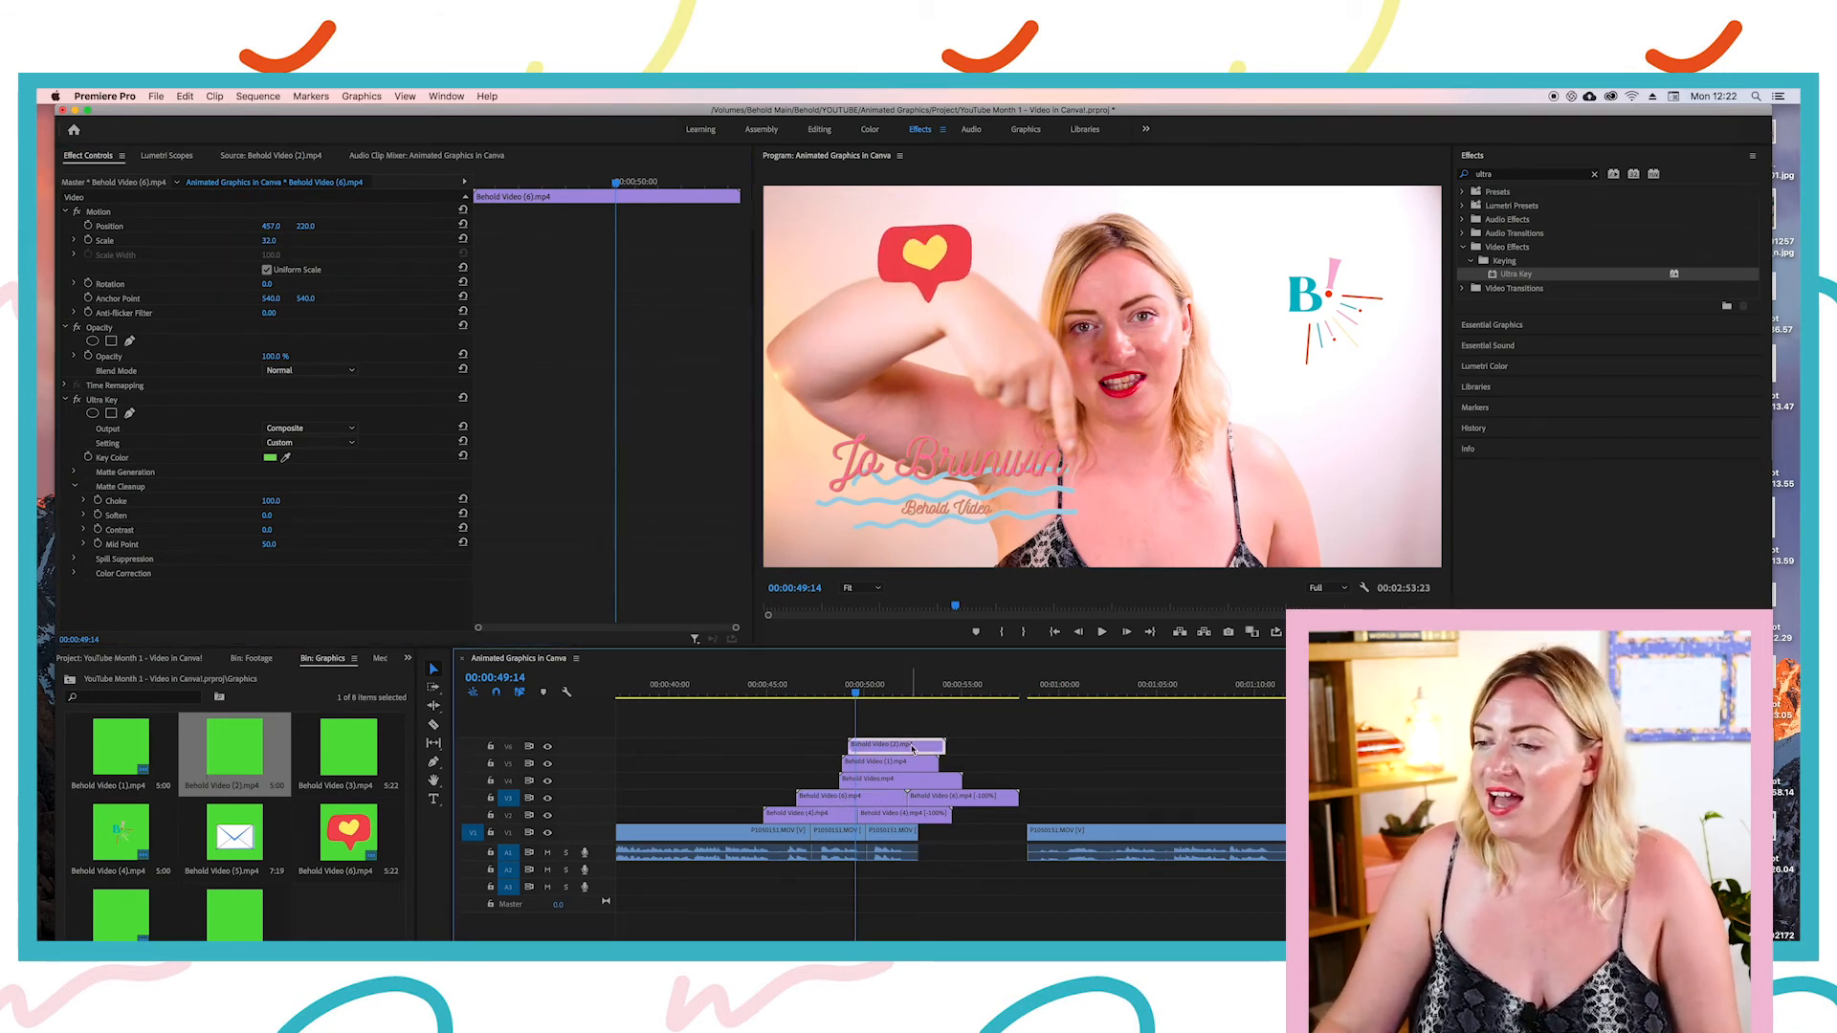
{"action": "type", "text": "140"}
{"action": "key", "text": "Return"}
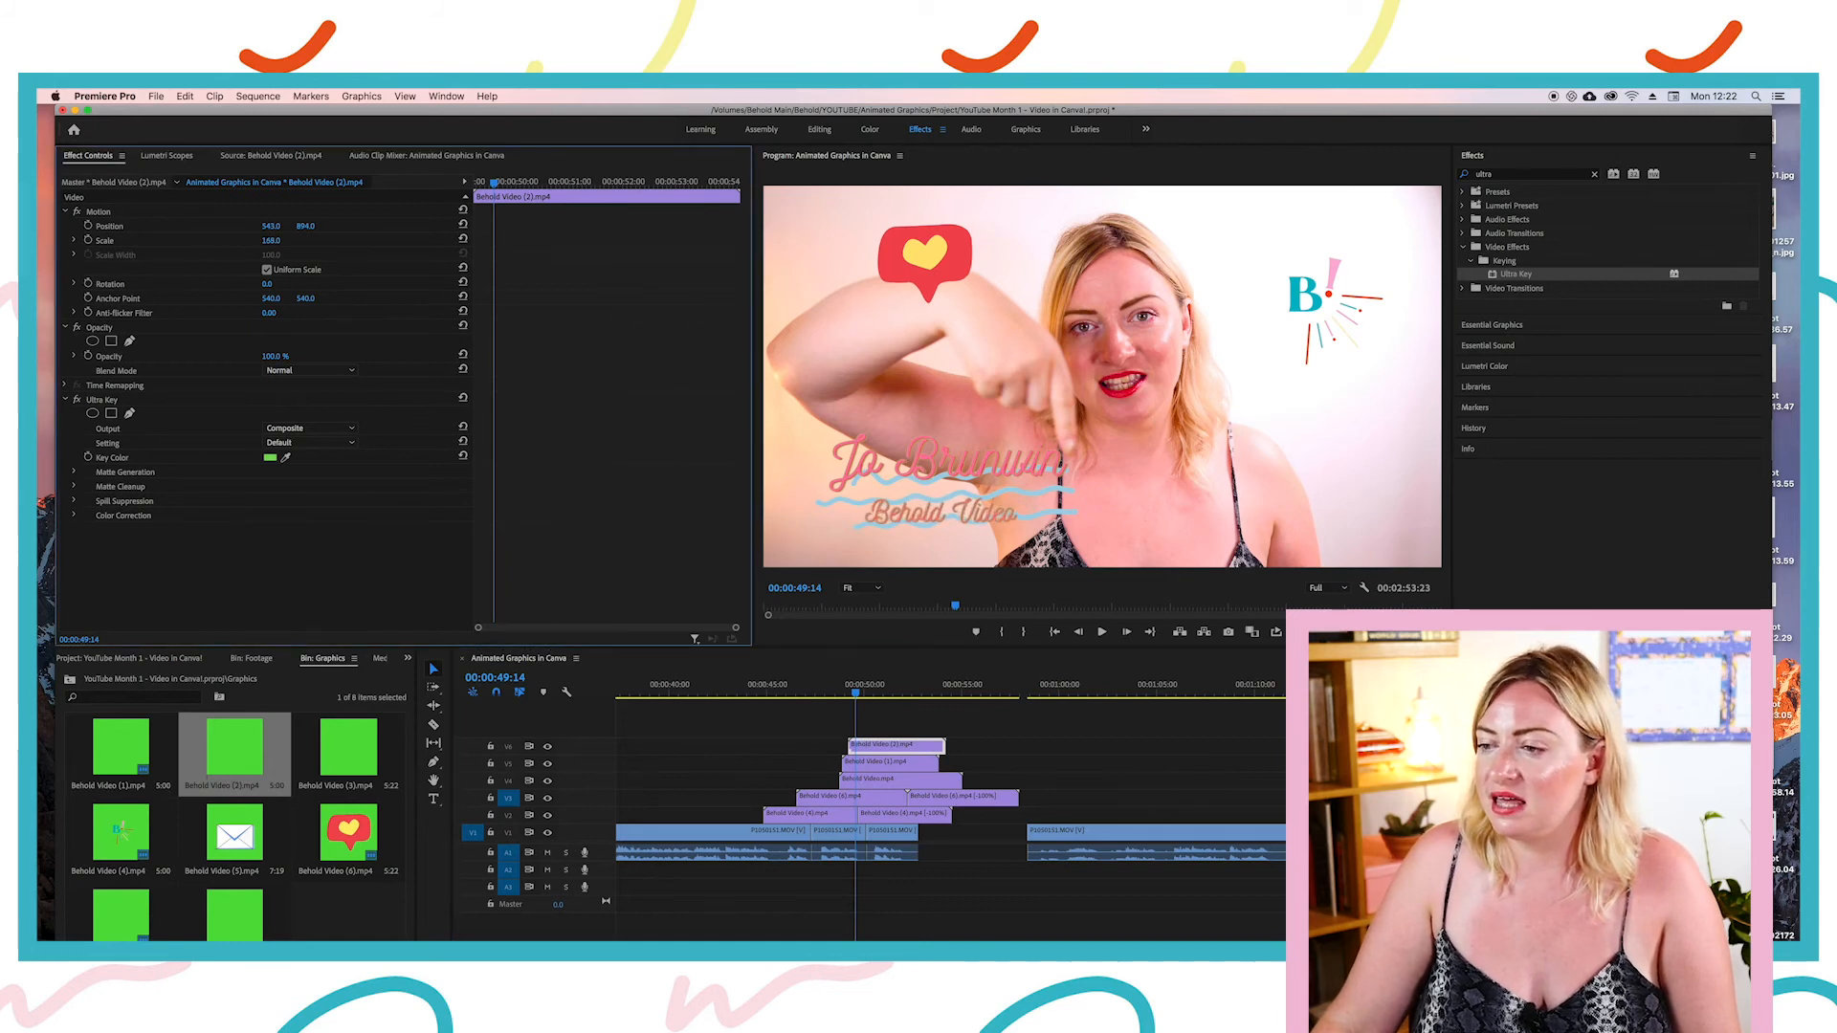
{"action": "key", "text": "super+z"}
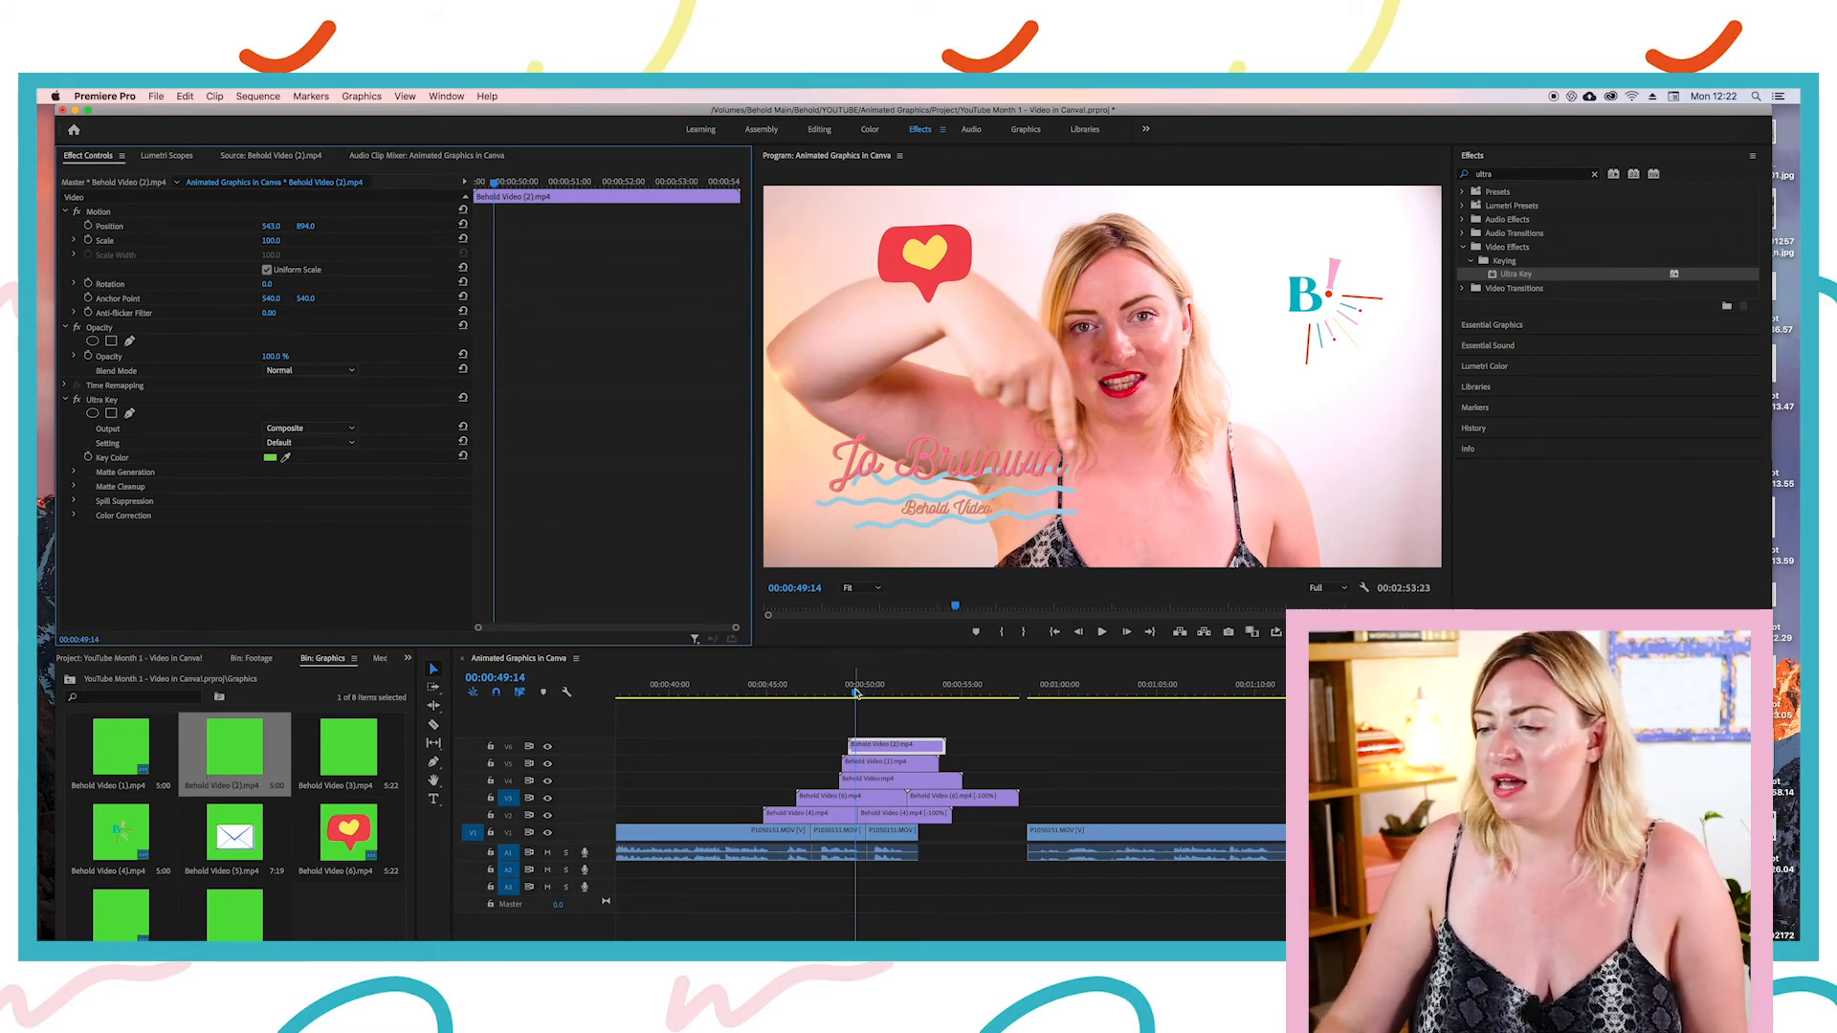
Step: Preview the wavy-arrow clip Behold Video (3).mp4 and place it on a new V7 track starting at 00:00:49:12
{"action": "mouse_move", "coordinate": [856, 693]}
{"action": "left_mouse_down"}
{"action": "mouse_move", "coordinate": [836, 700]}
{"action": "mouse_move", "coordinate": [856, 707]}
{"action": "left_mouse_up"}
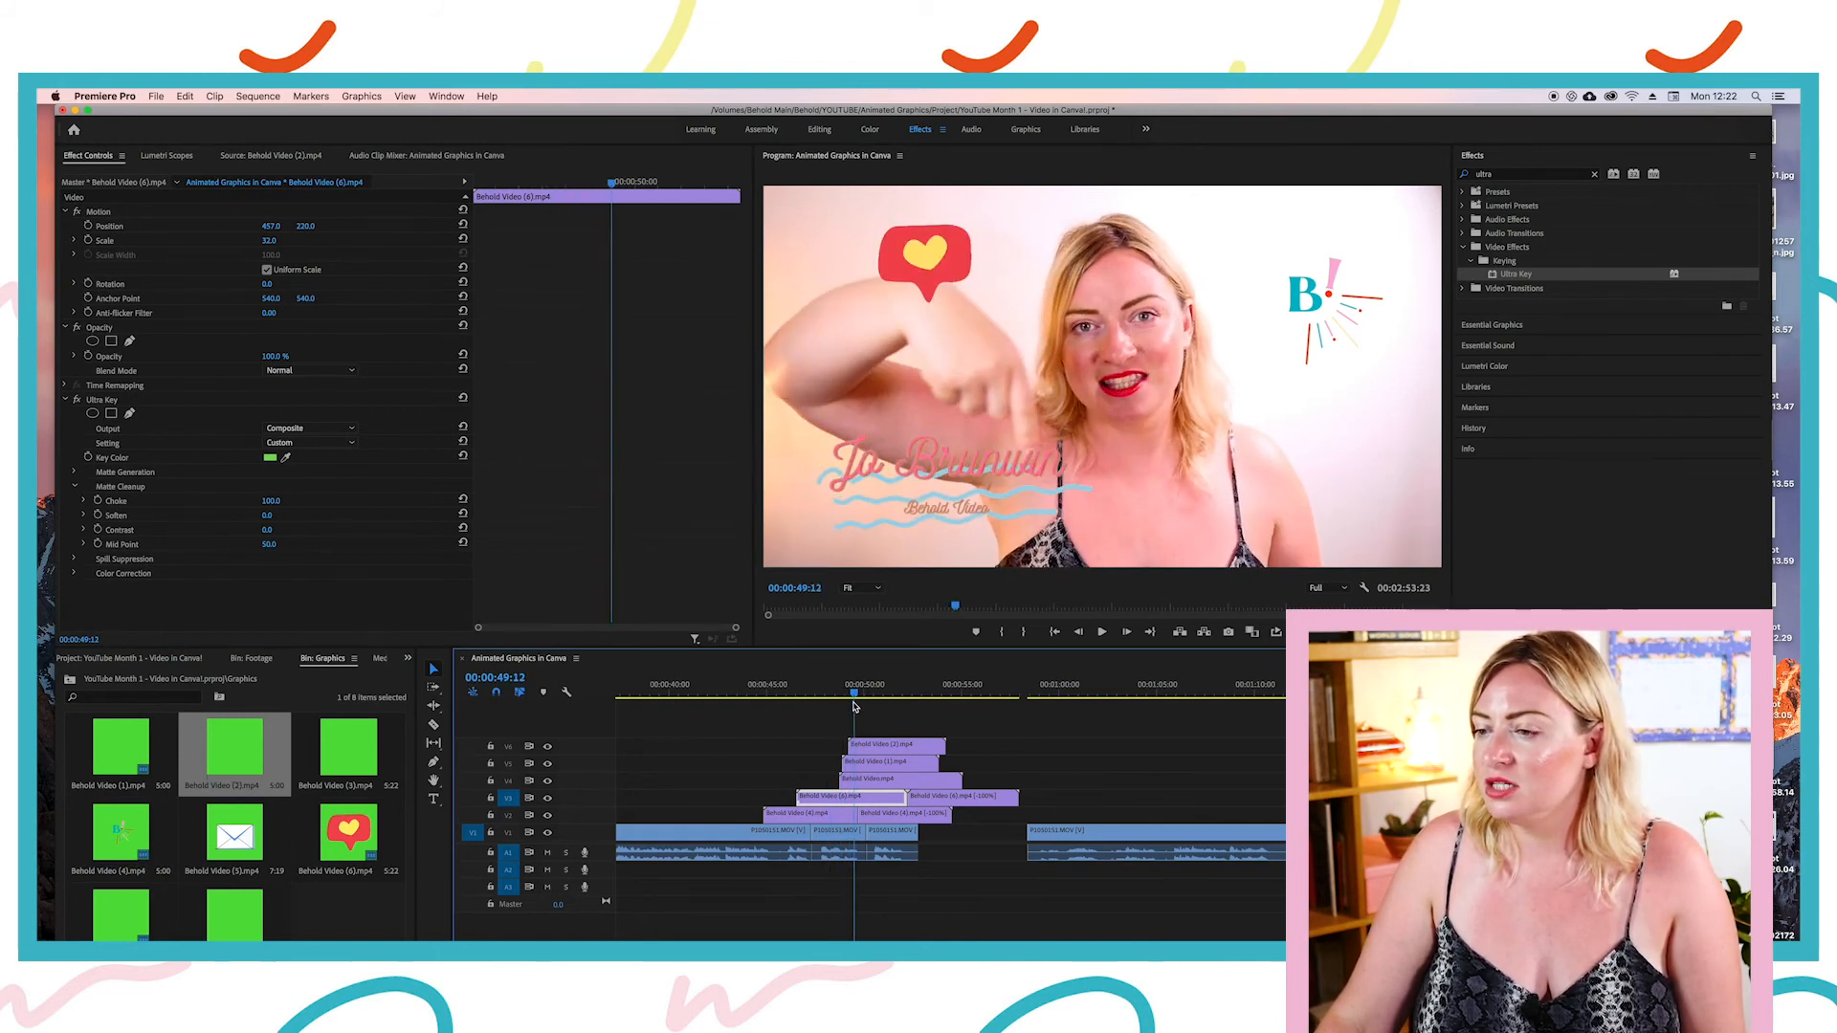
{"action": "double_click", "coordinate": [337, 761]}
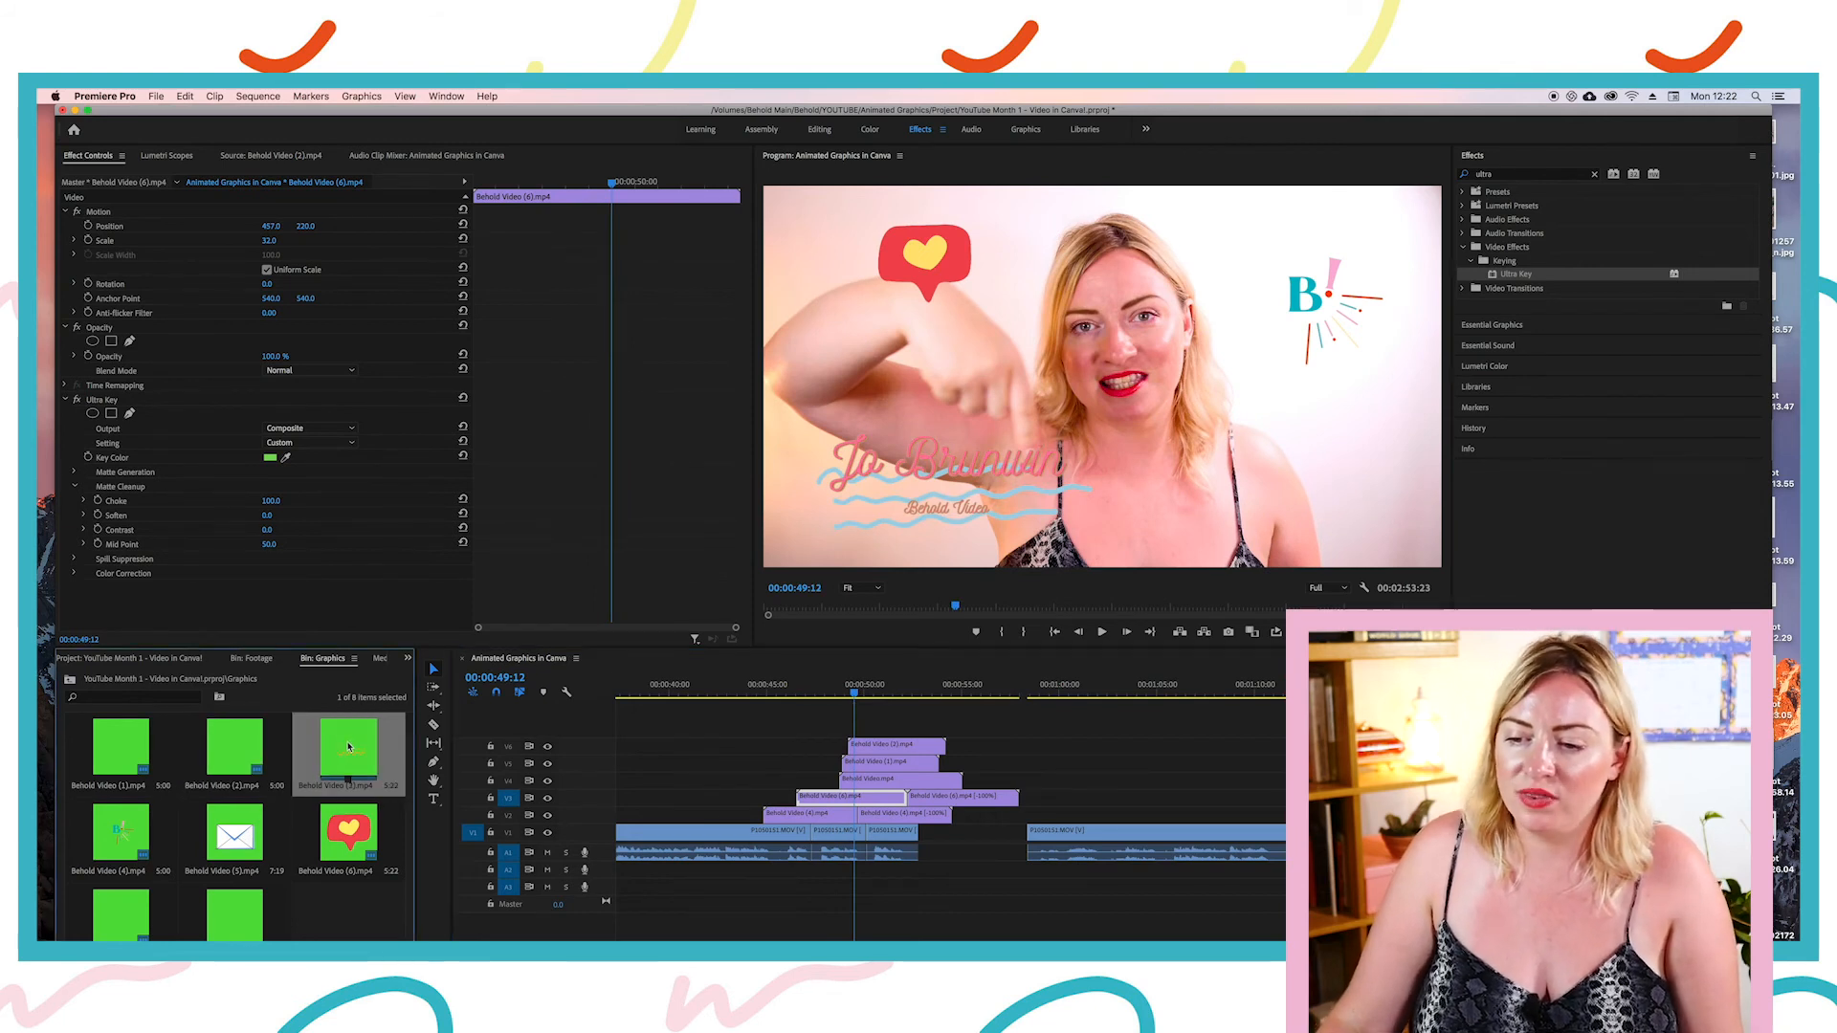
{"action": "mouse_move", "coordinate": [390, 607]}
{"action": "left_mouse_down"}
{"action": "mouse_move", "coordinate": [441, 610]}
{"action": "mouse_move", "coordinate": [413, 610]}
{"action": "left_mouse_up"}
{"action": "left_click_drag", "start_coordinate": [342, 758], "coordinate": [859, 733]}
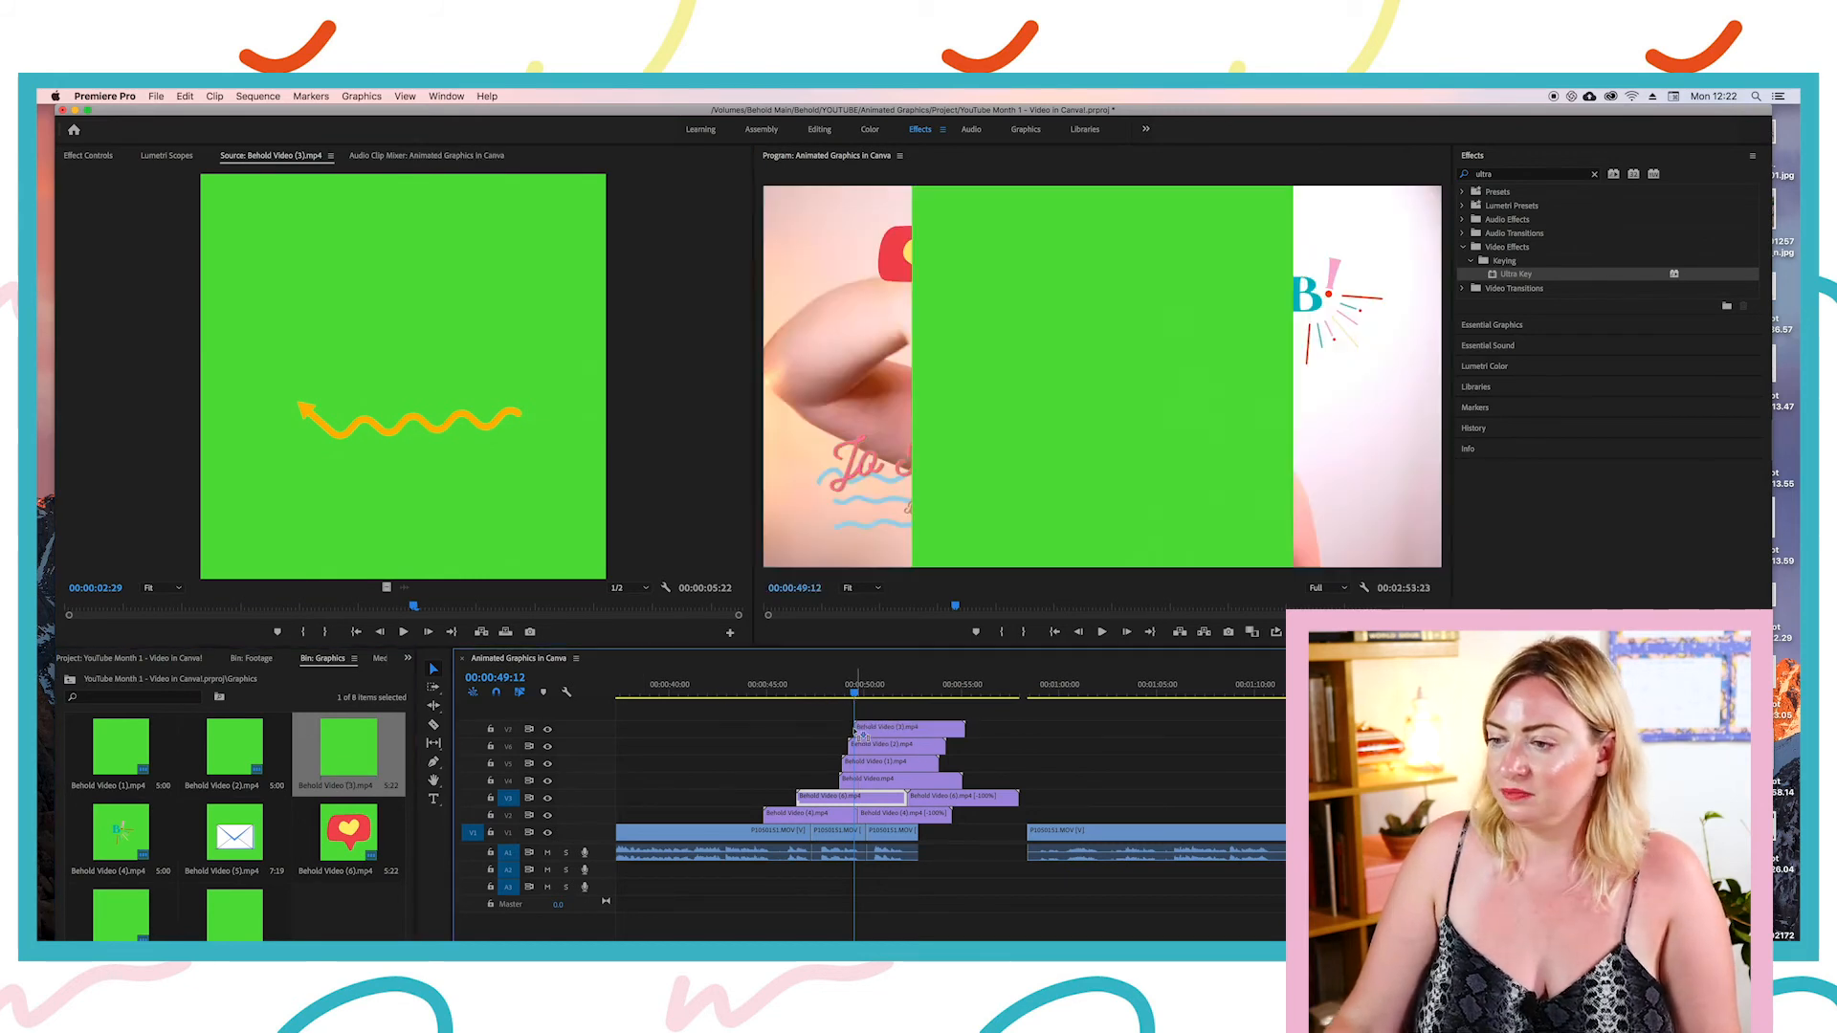
Step: Key out the wavy-arrow clip's green background on V7 with Ultra Key at 00:00:50:19 and set its Matte Cleanup Choke to 64
{"action": "left_click", "coordinate": [928, 733]}
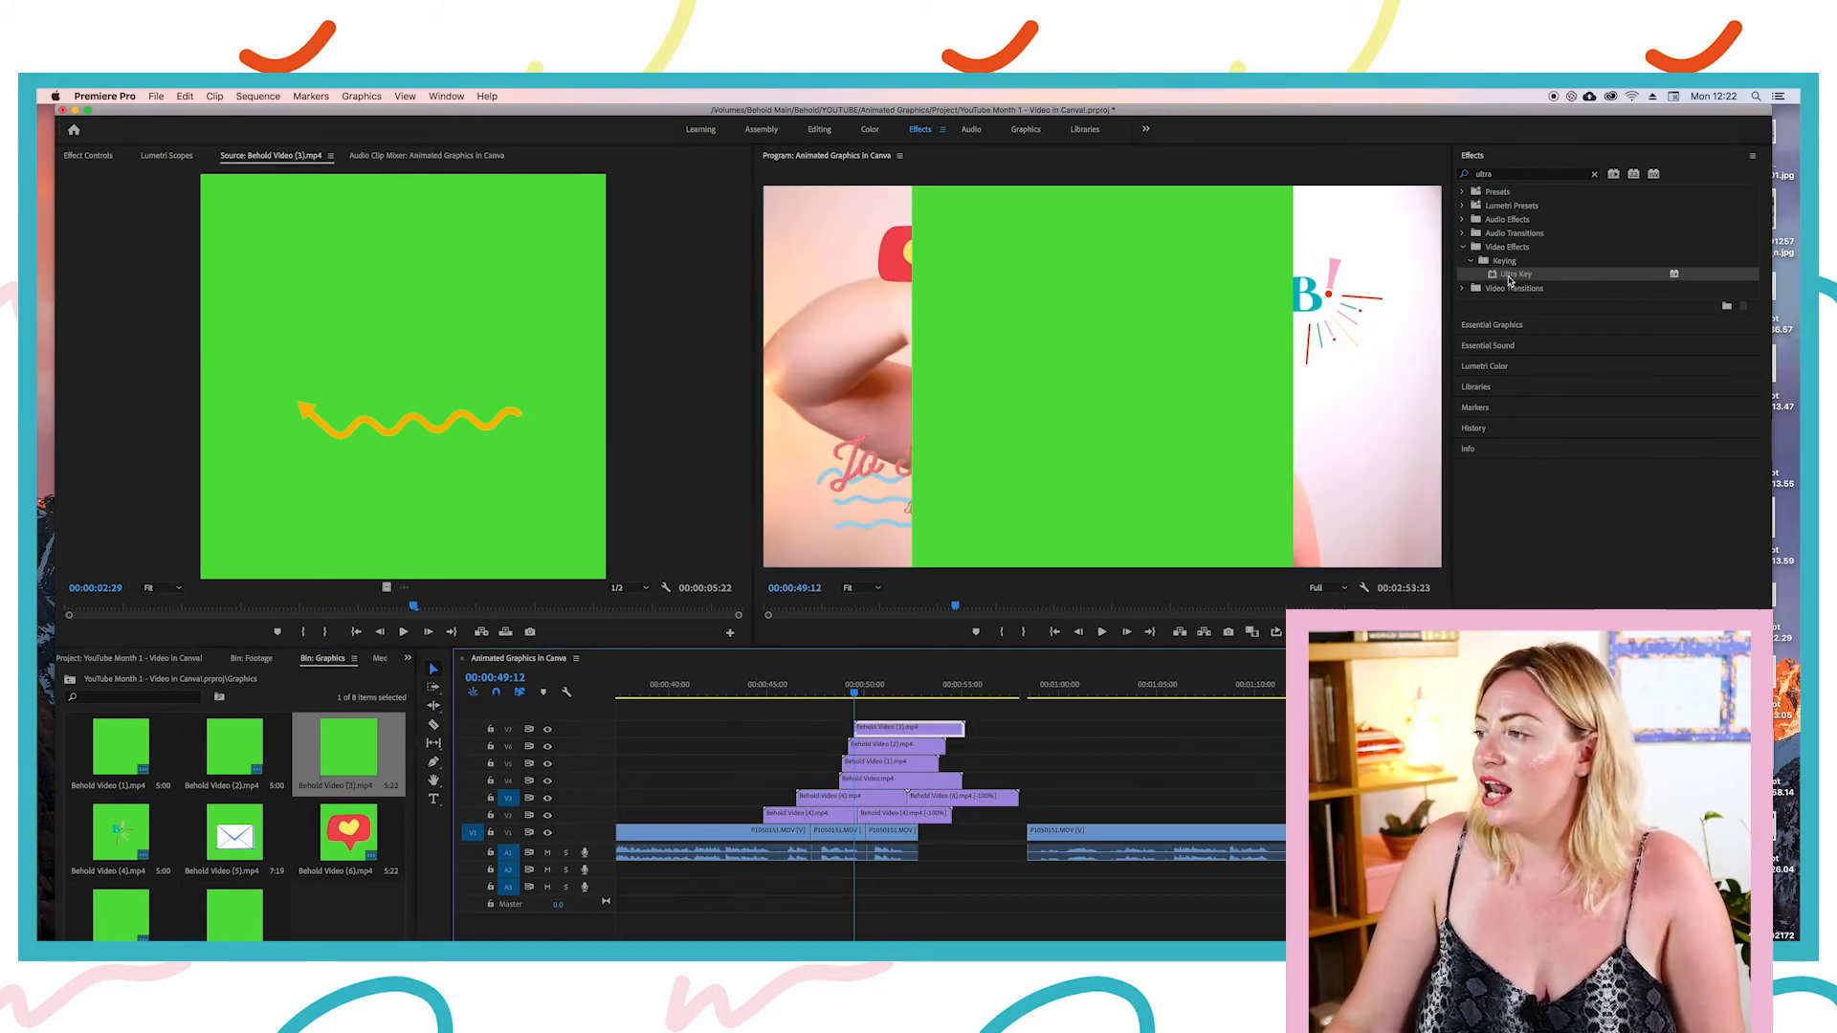
{"action": "left_click_drag", "start_coordinate": [1512, 275], "coordinate": [887, 727]}
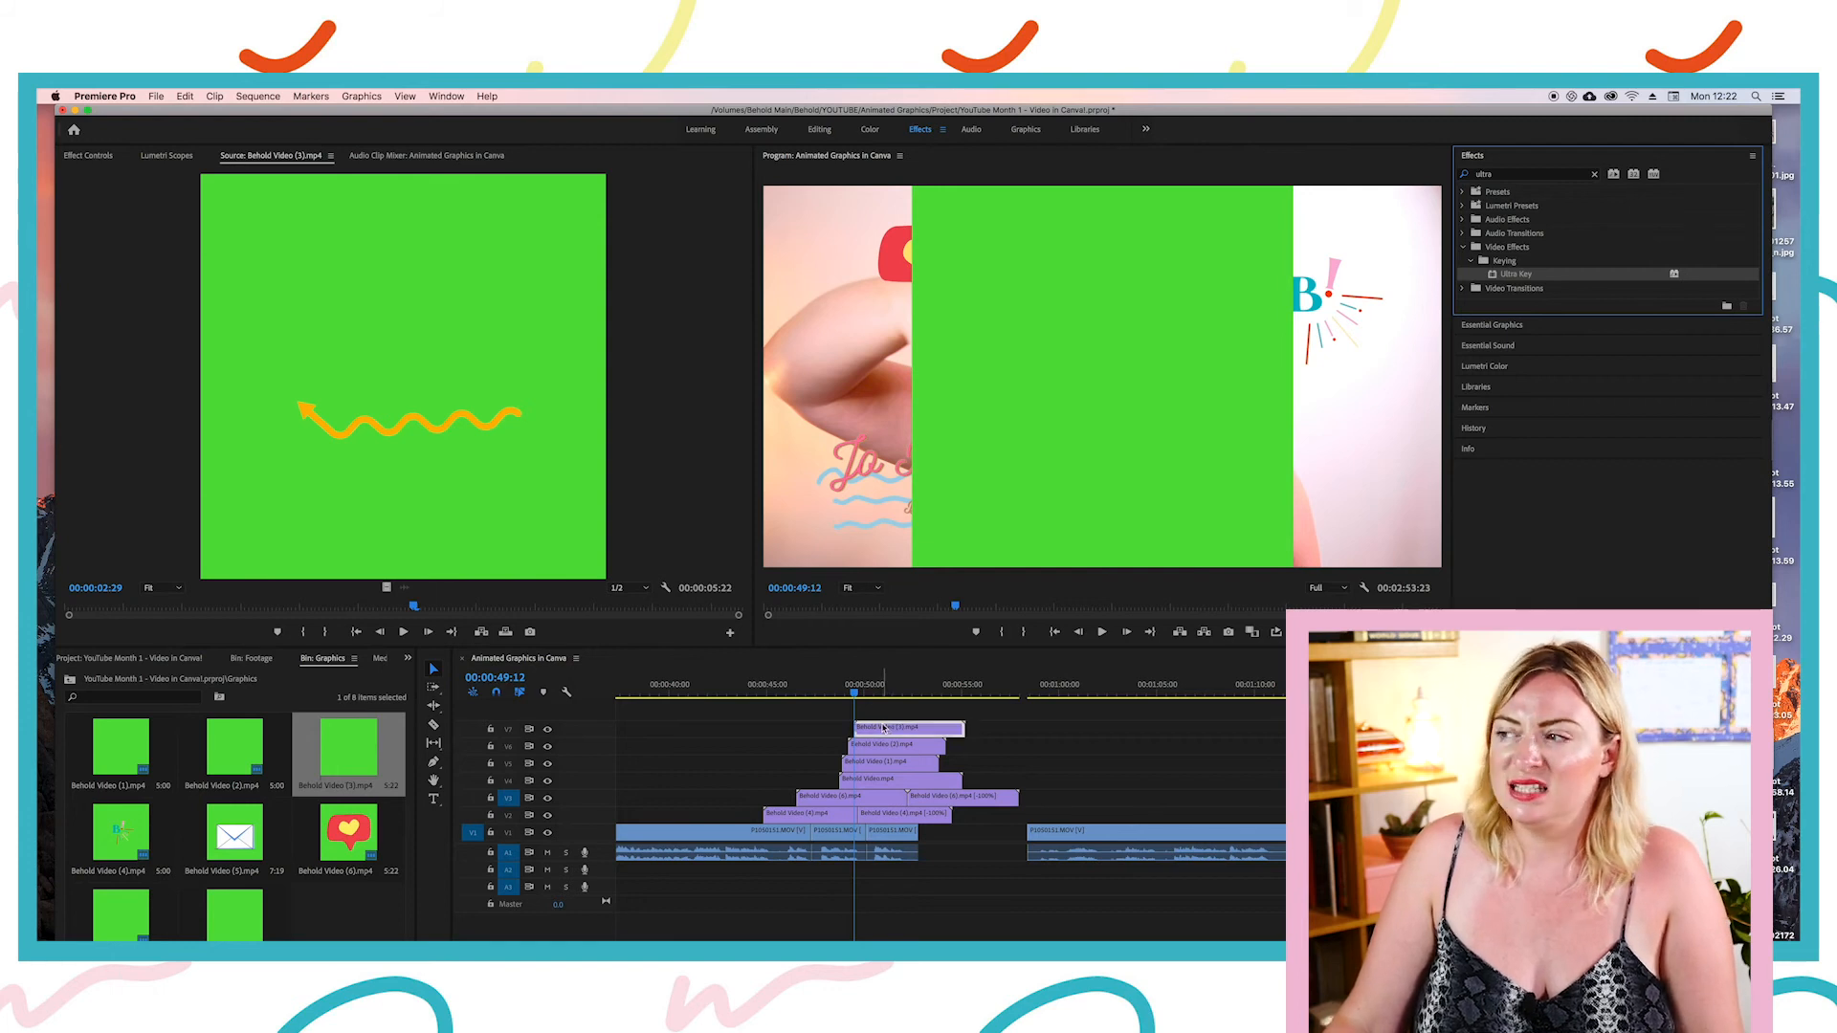
{"action": "left_click", "coordinate": [89, 156]}
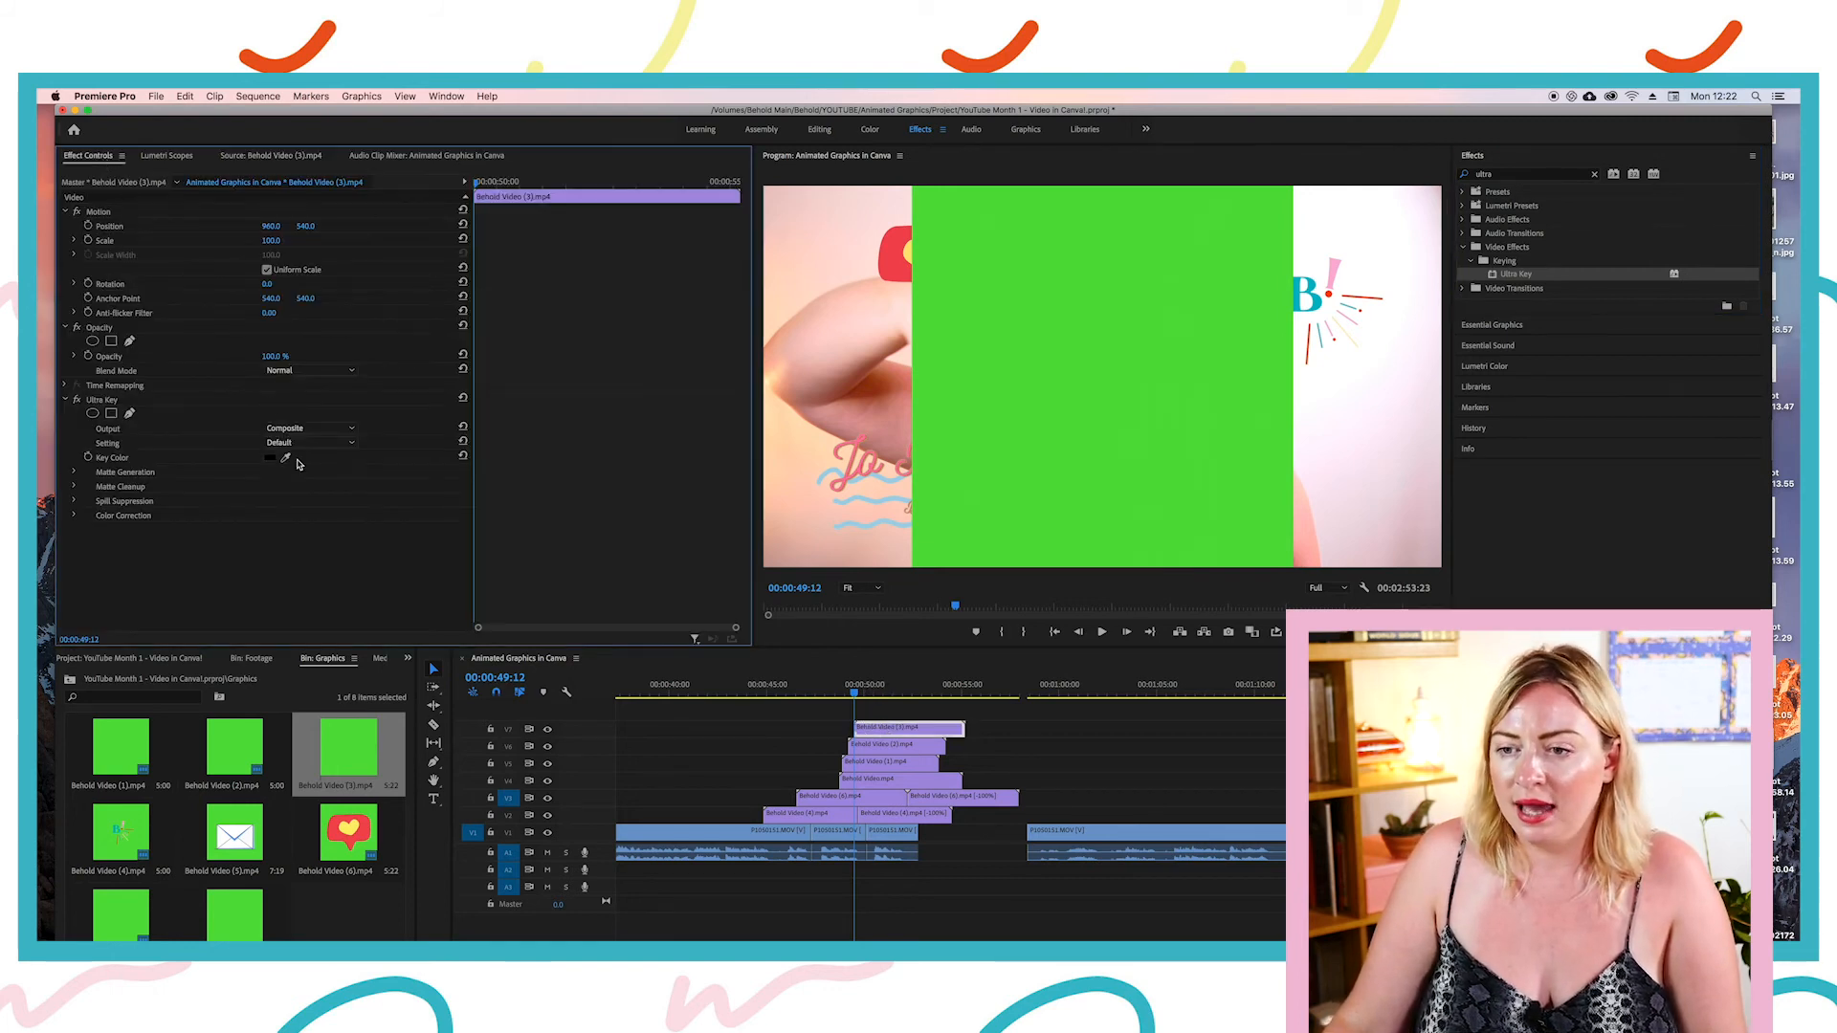
{"action": "left_click", "coordinate": [881, 692]}
{"action": "left_click", "coordinate": [284, 458]}
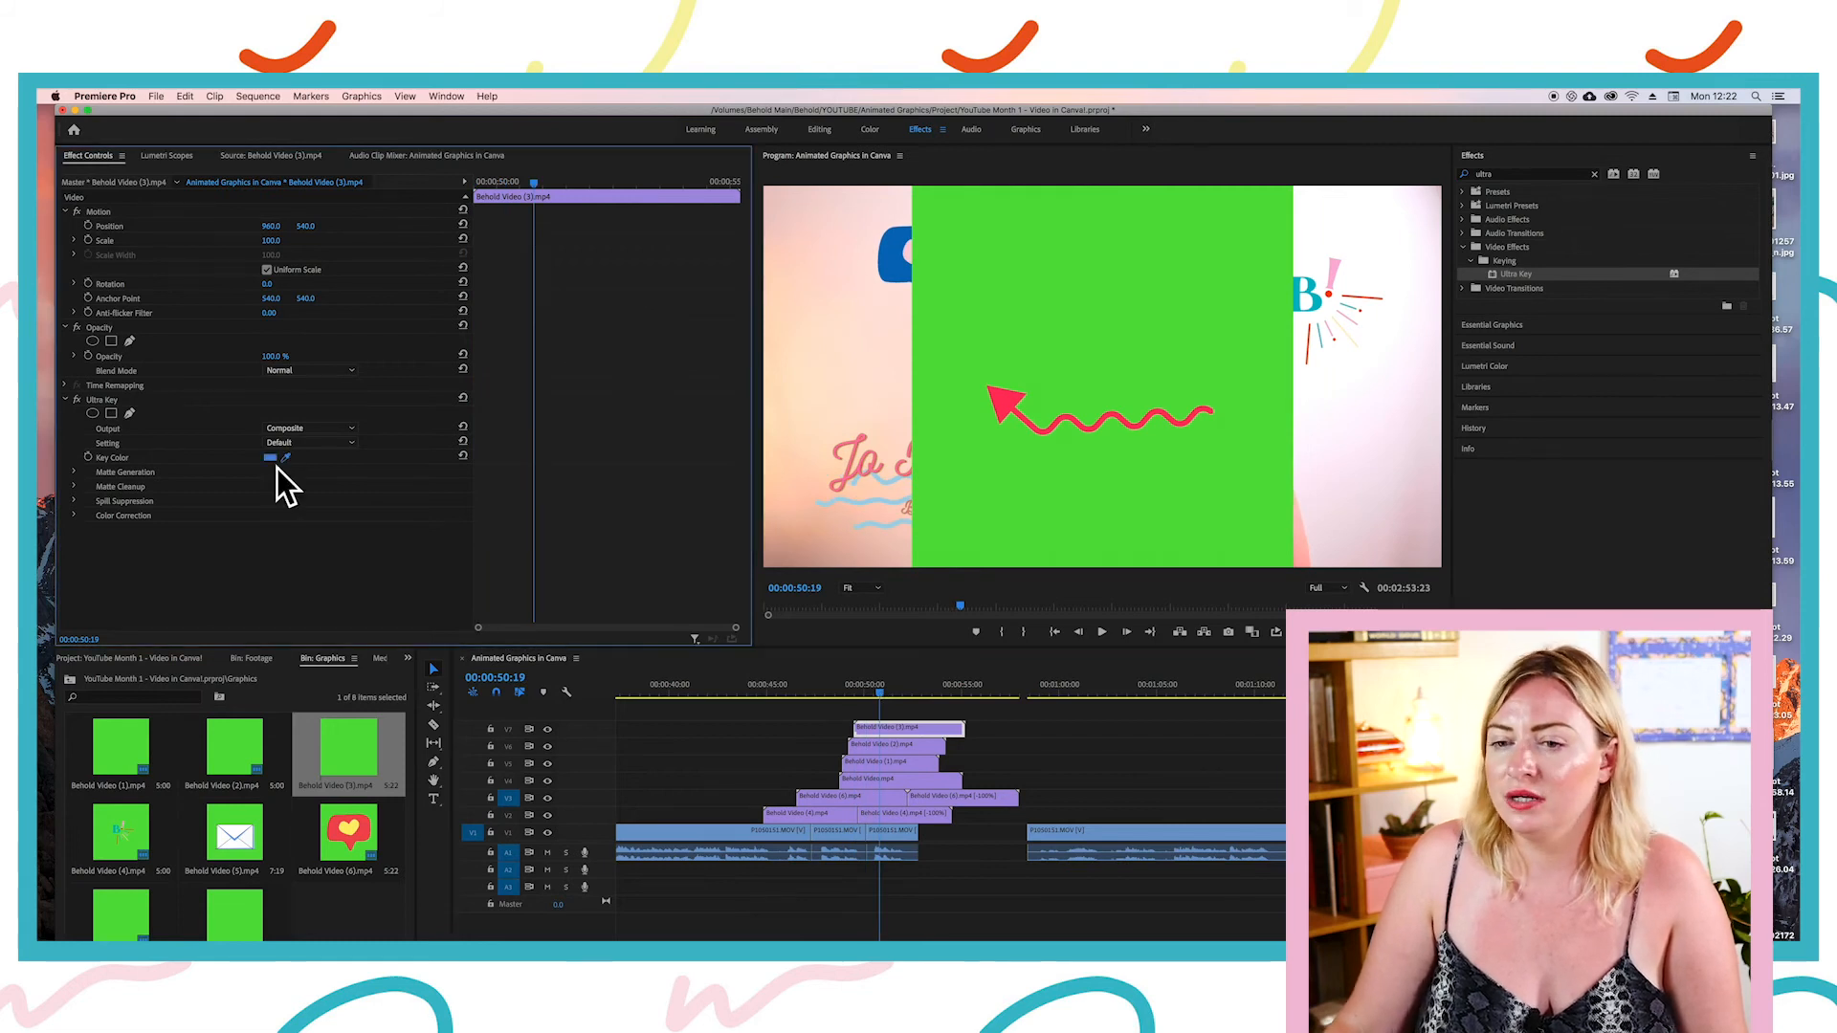
{"action": "left_click", "coordinate": [1022, 406]}
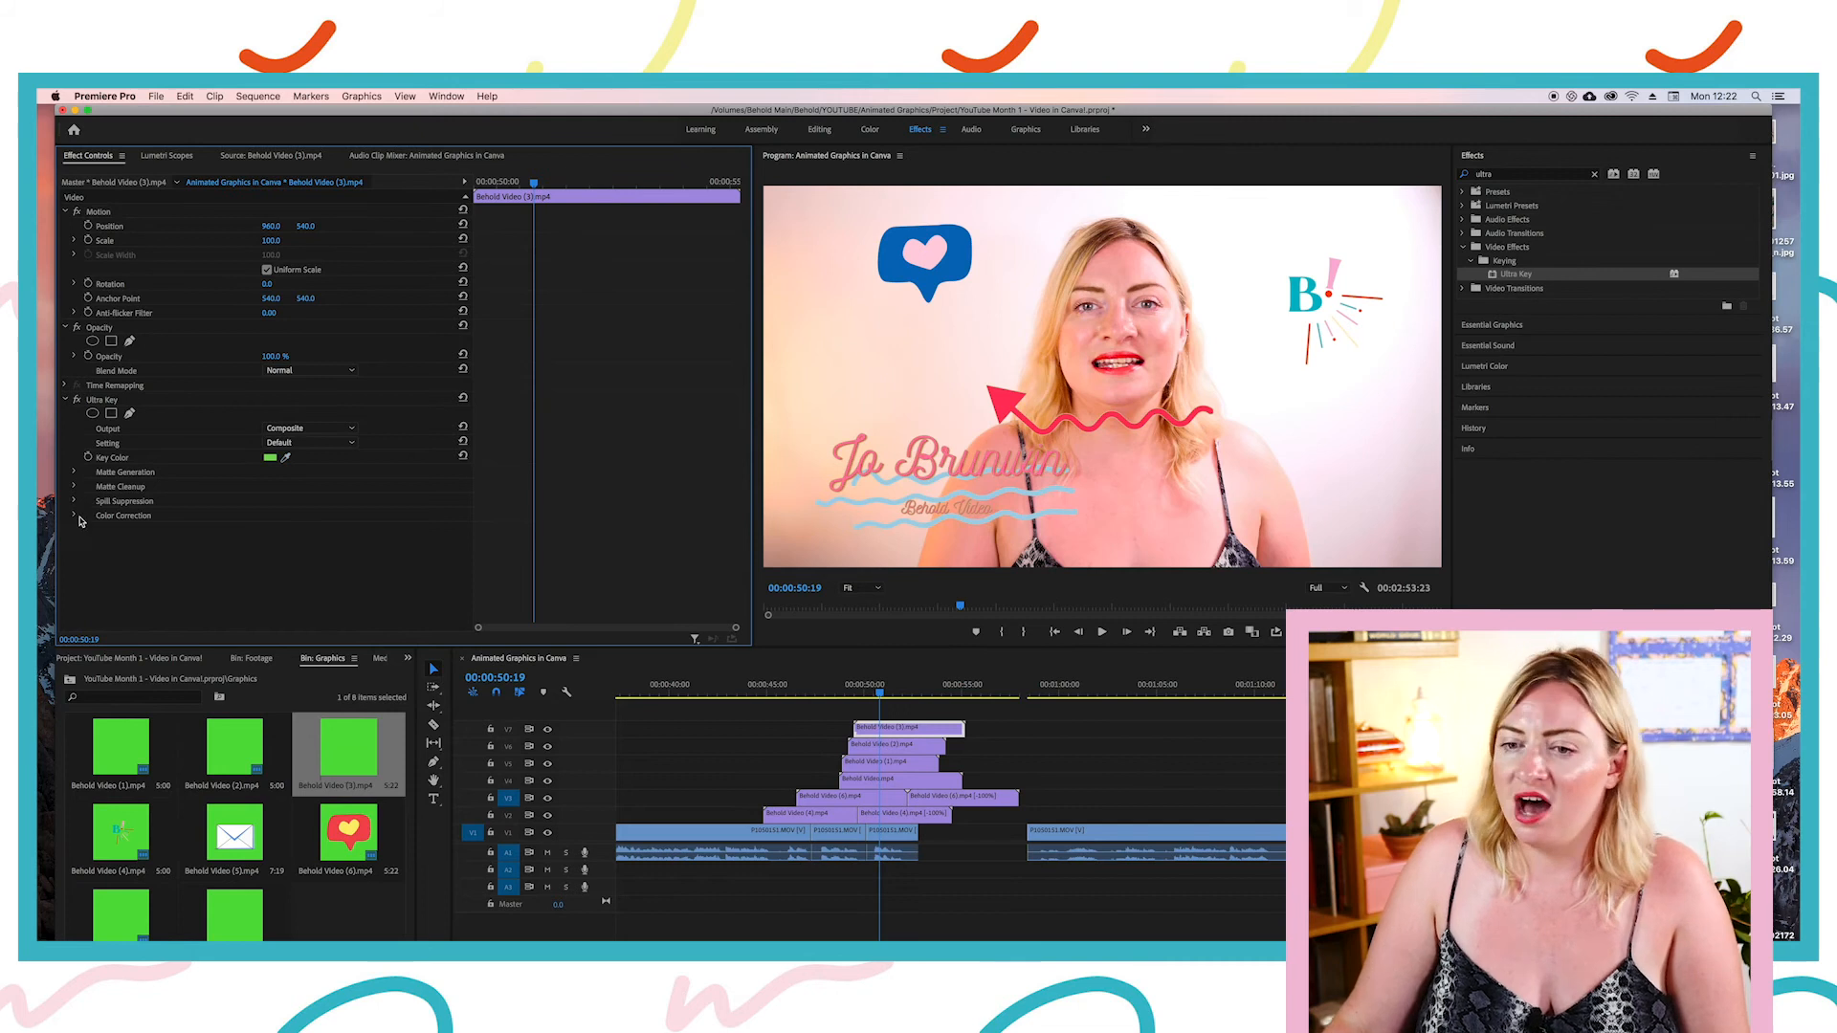
{"action": "left_click", "coordinate": [74, 487]}
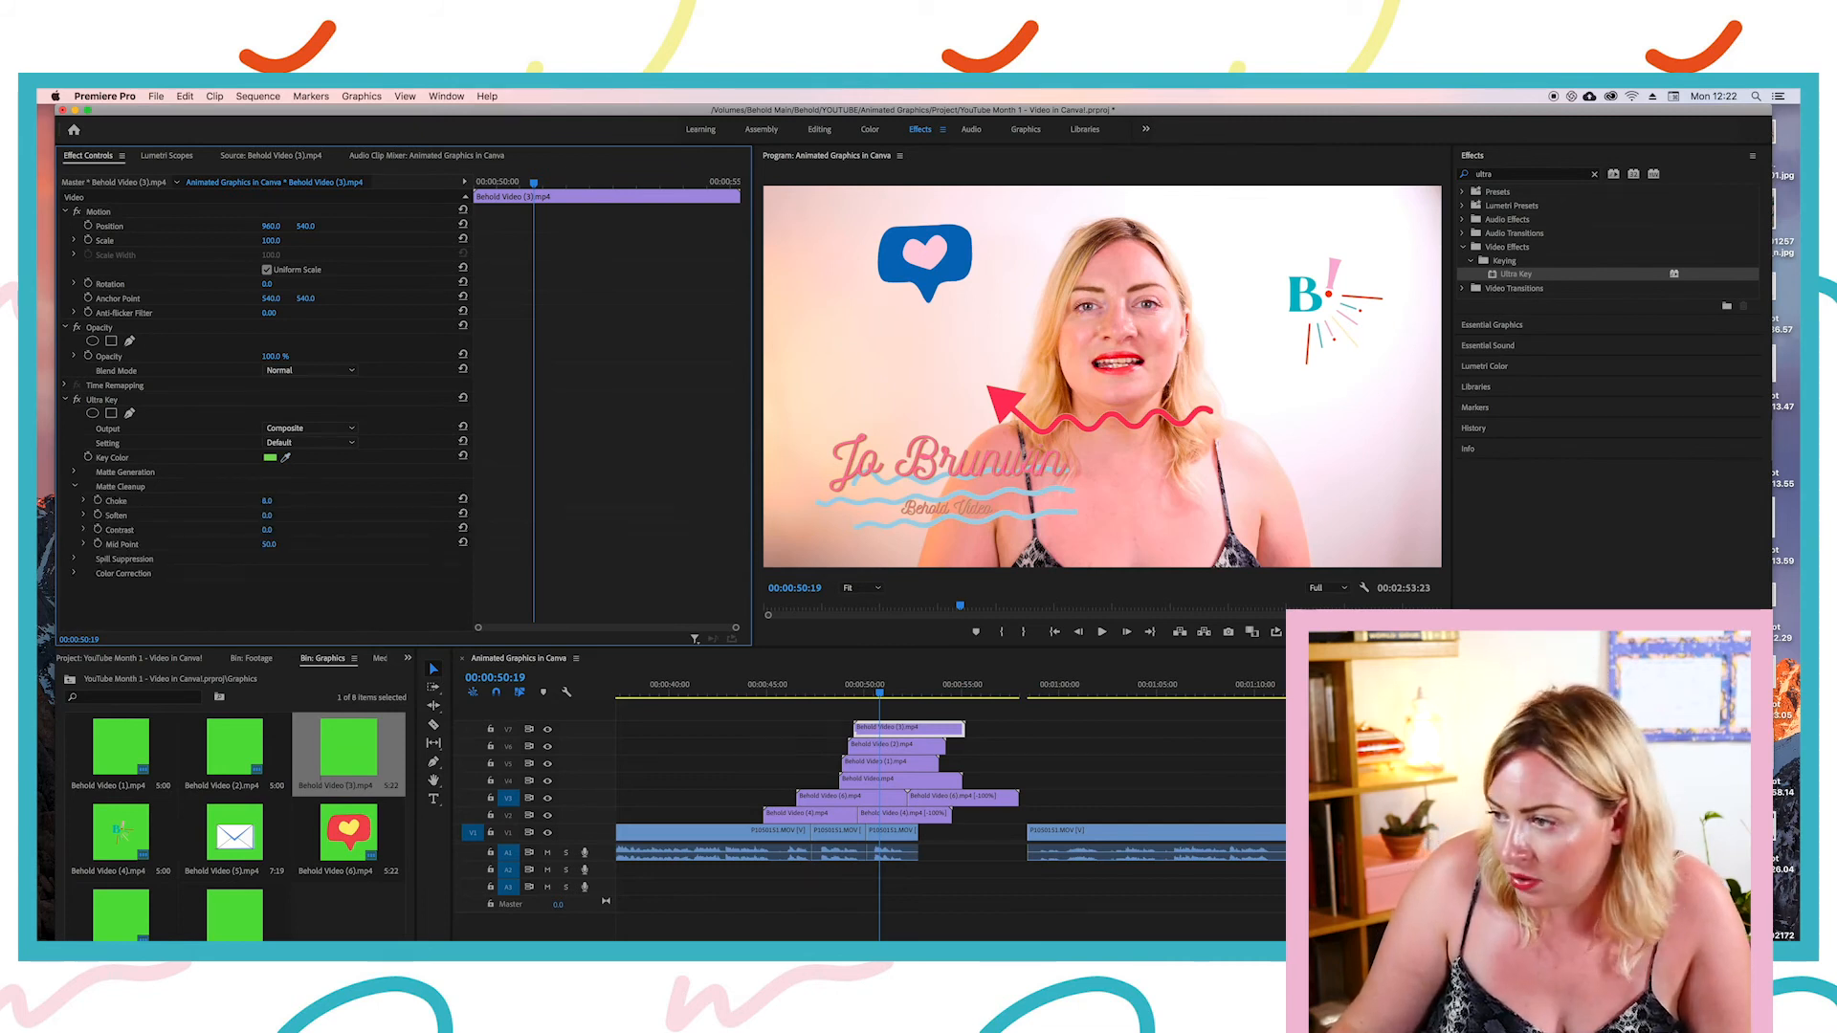
{"action": "left_click_drag", "start_coordinate": [268, 502], "coordinate": [308, 502]}
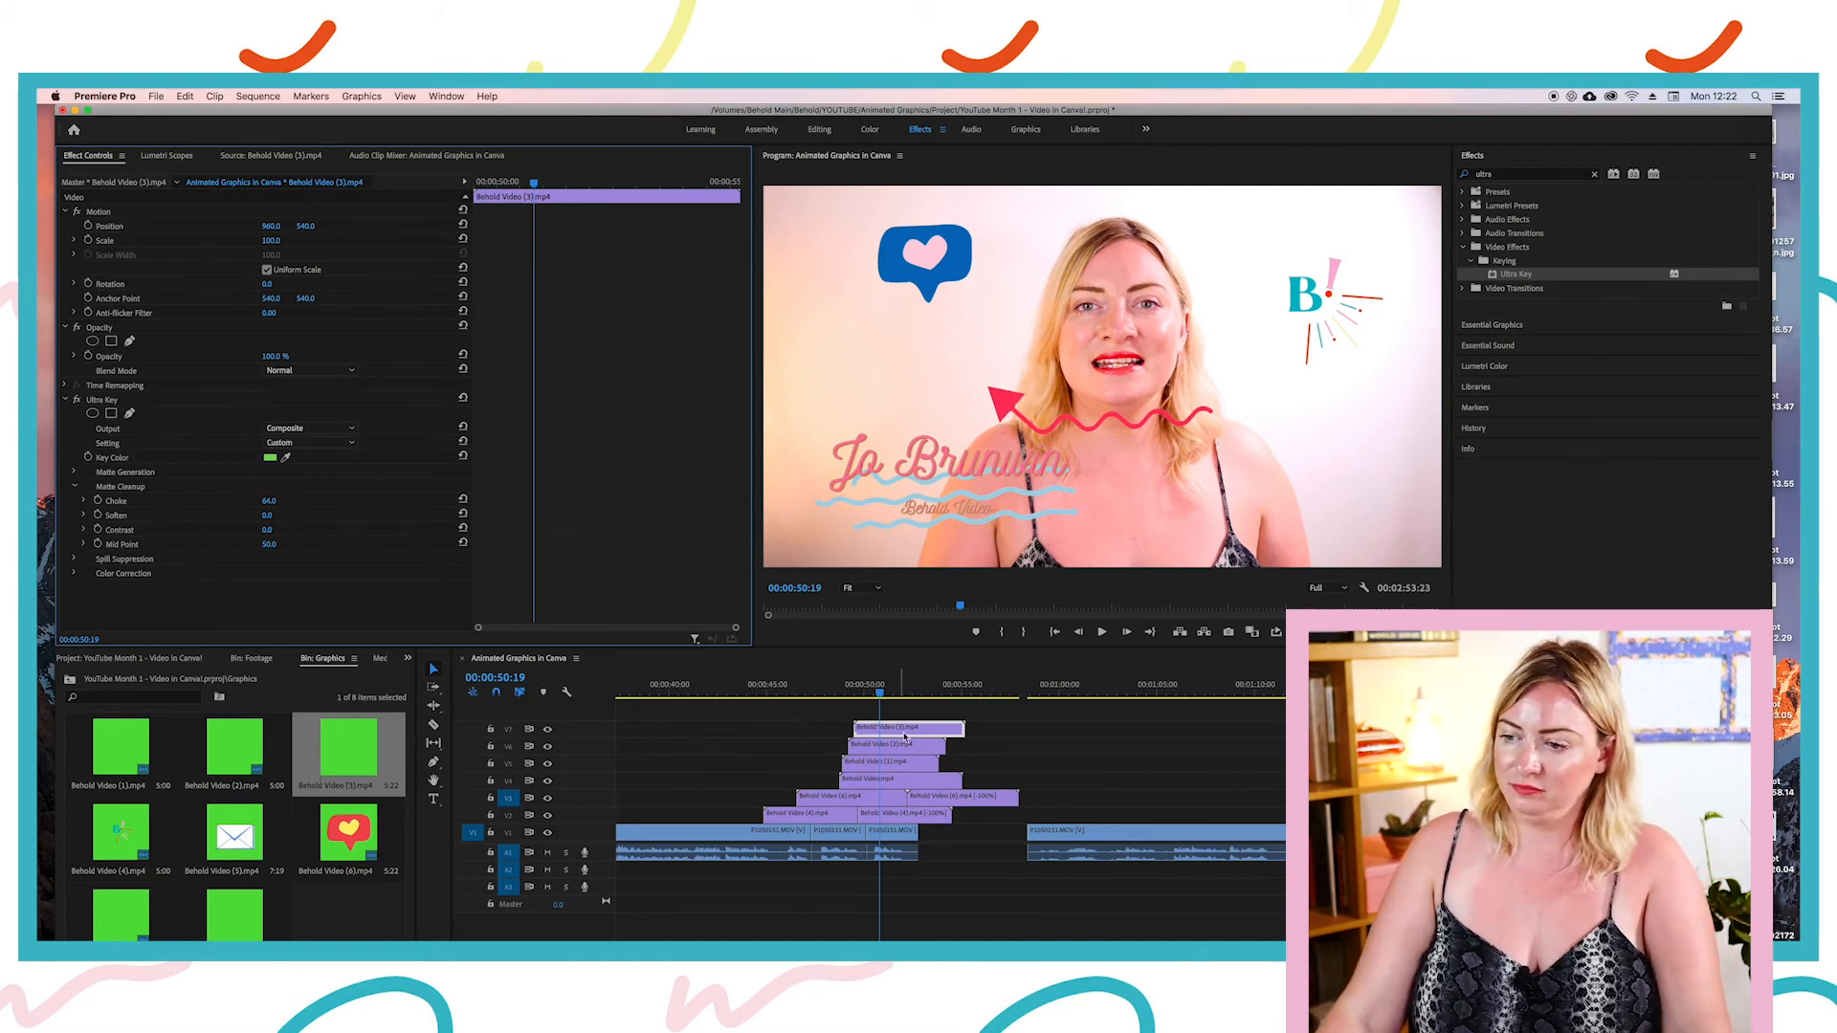
Step: Try moving the arrow clip on V7 sideways through its horizontal Position value, and undo the change
{"action": "left_click", "coordinate": [905, 734]}
{"action": "left_click_drag", "start_coordinate": [270, 227], "coordinate": [178, 226]}
{"action": "key", "text": "super+z"}
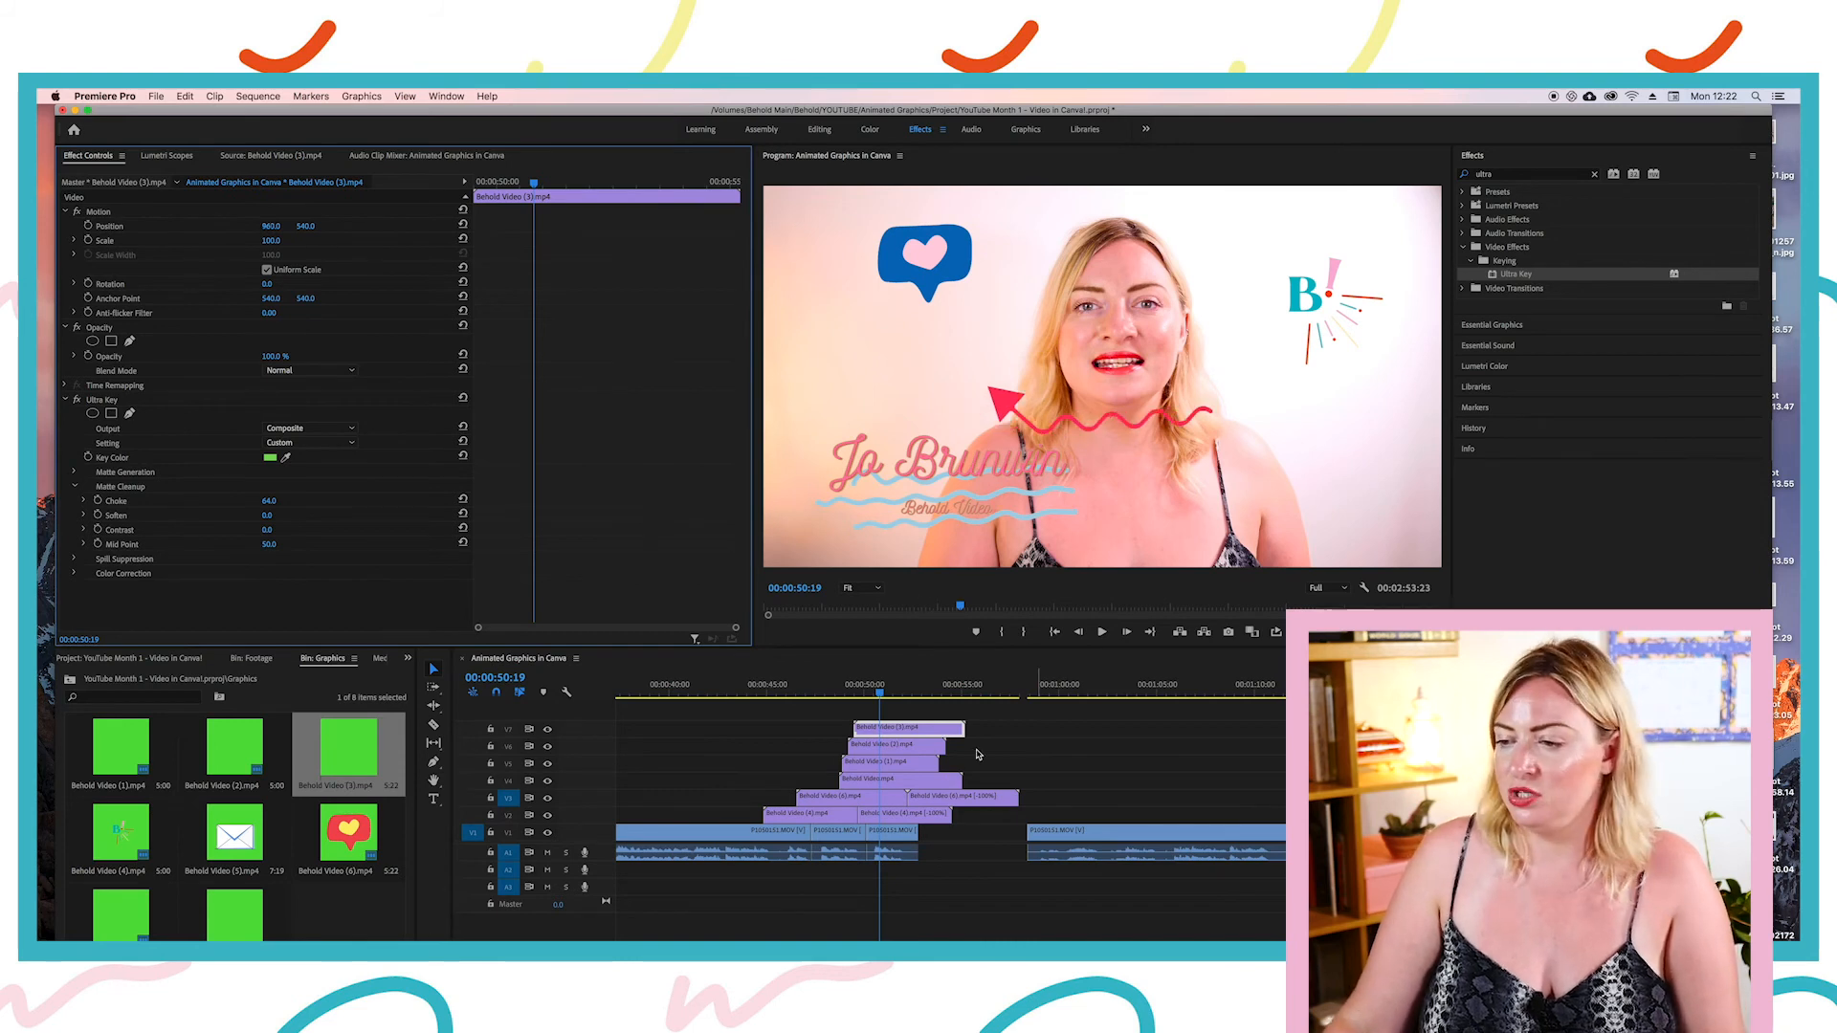
Step: Paste only the copied Motion attributes onto the arrow clip on V7 and set its Position to 386, 862
{"action": "right_click", "coordinate": [927, 735]}
{"action": "left_click", "coordinate": [967, 485]}
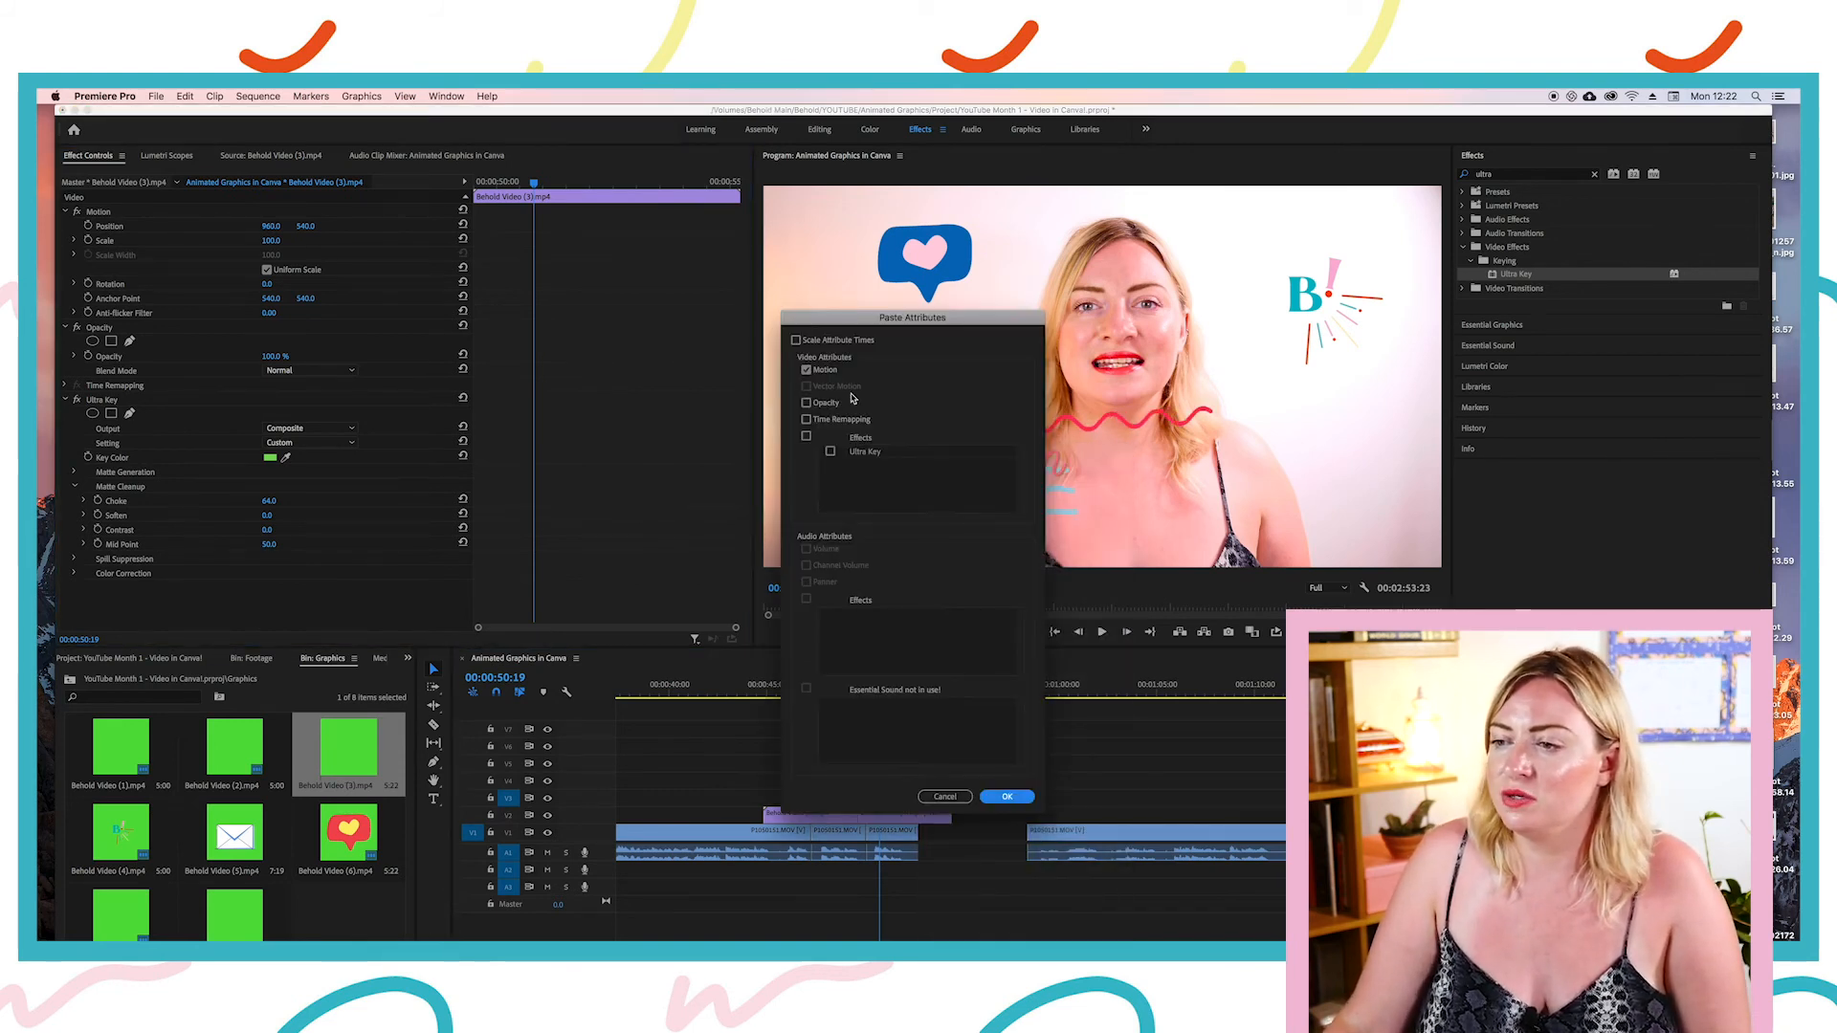
{"action": "left_click", "coordinate": [1012, 796]}
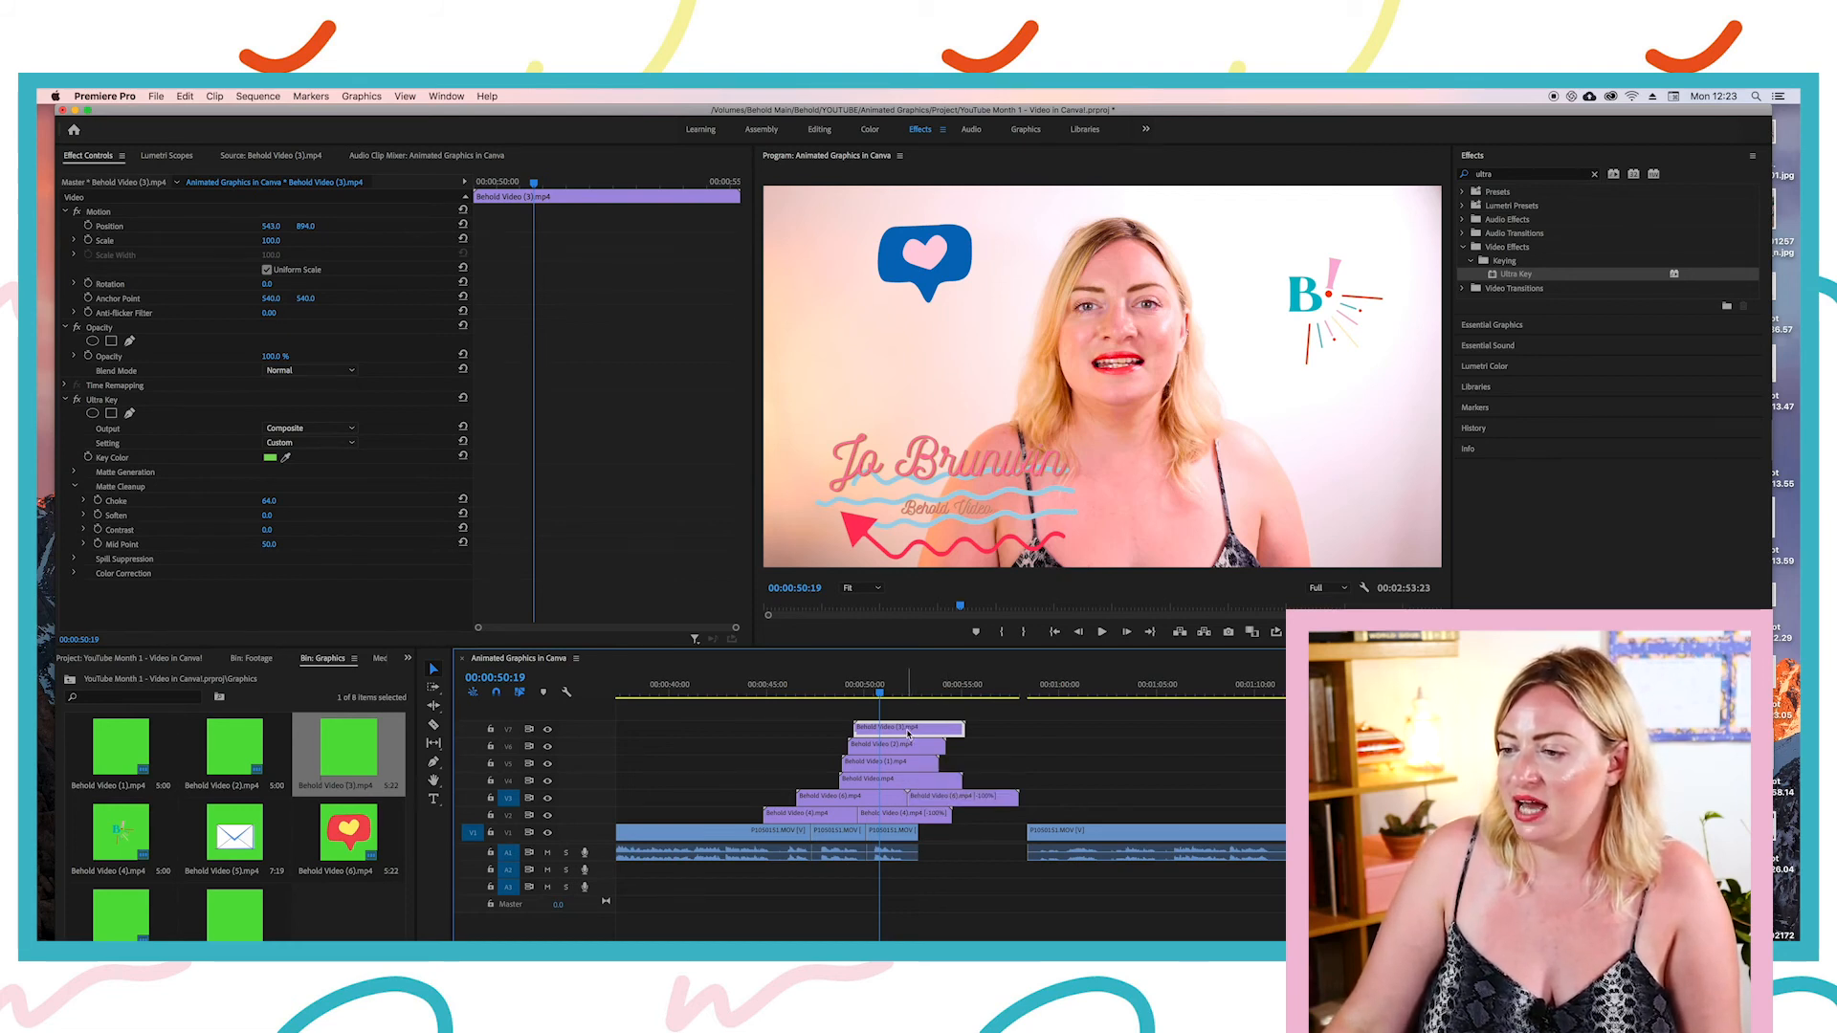
{"action": "mouse_move", "coordinate": [271, 227]}
{"action": "left_mouse_down"}
{"action": "mouse_move", "coordinate": [138, 227]}
{"action": "mouse_move", "coordinate": [274, 227]}
{"action": "mouse_move", "coordinate": [256, 227]}
{"action": "left_mouse_up"}
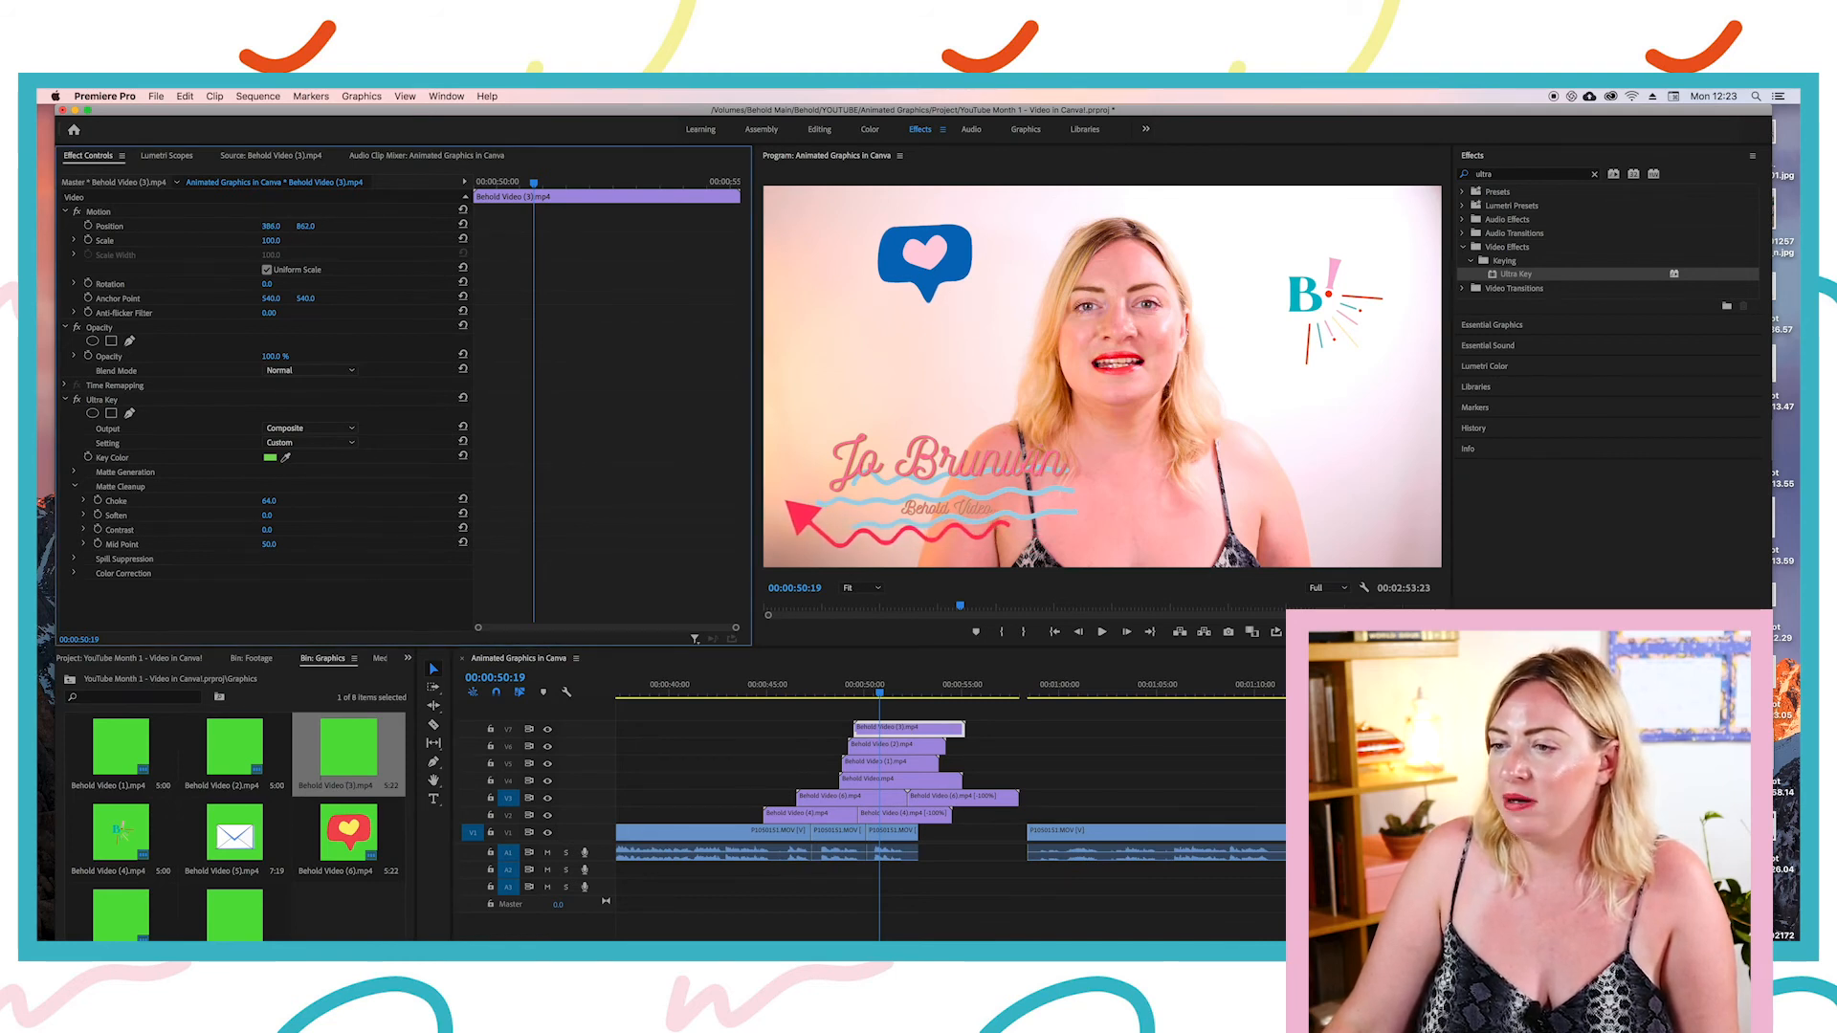
{"action": "left_click", "coordinate": [305, 225]}
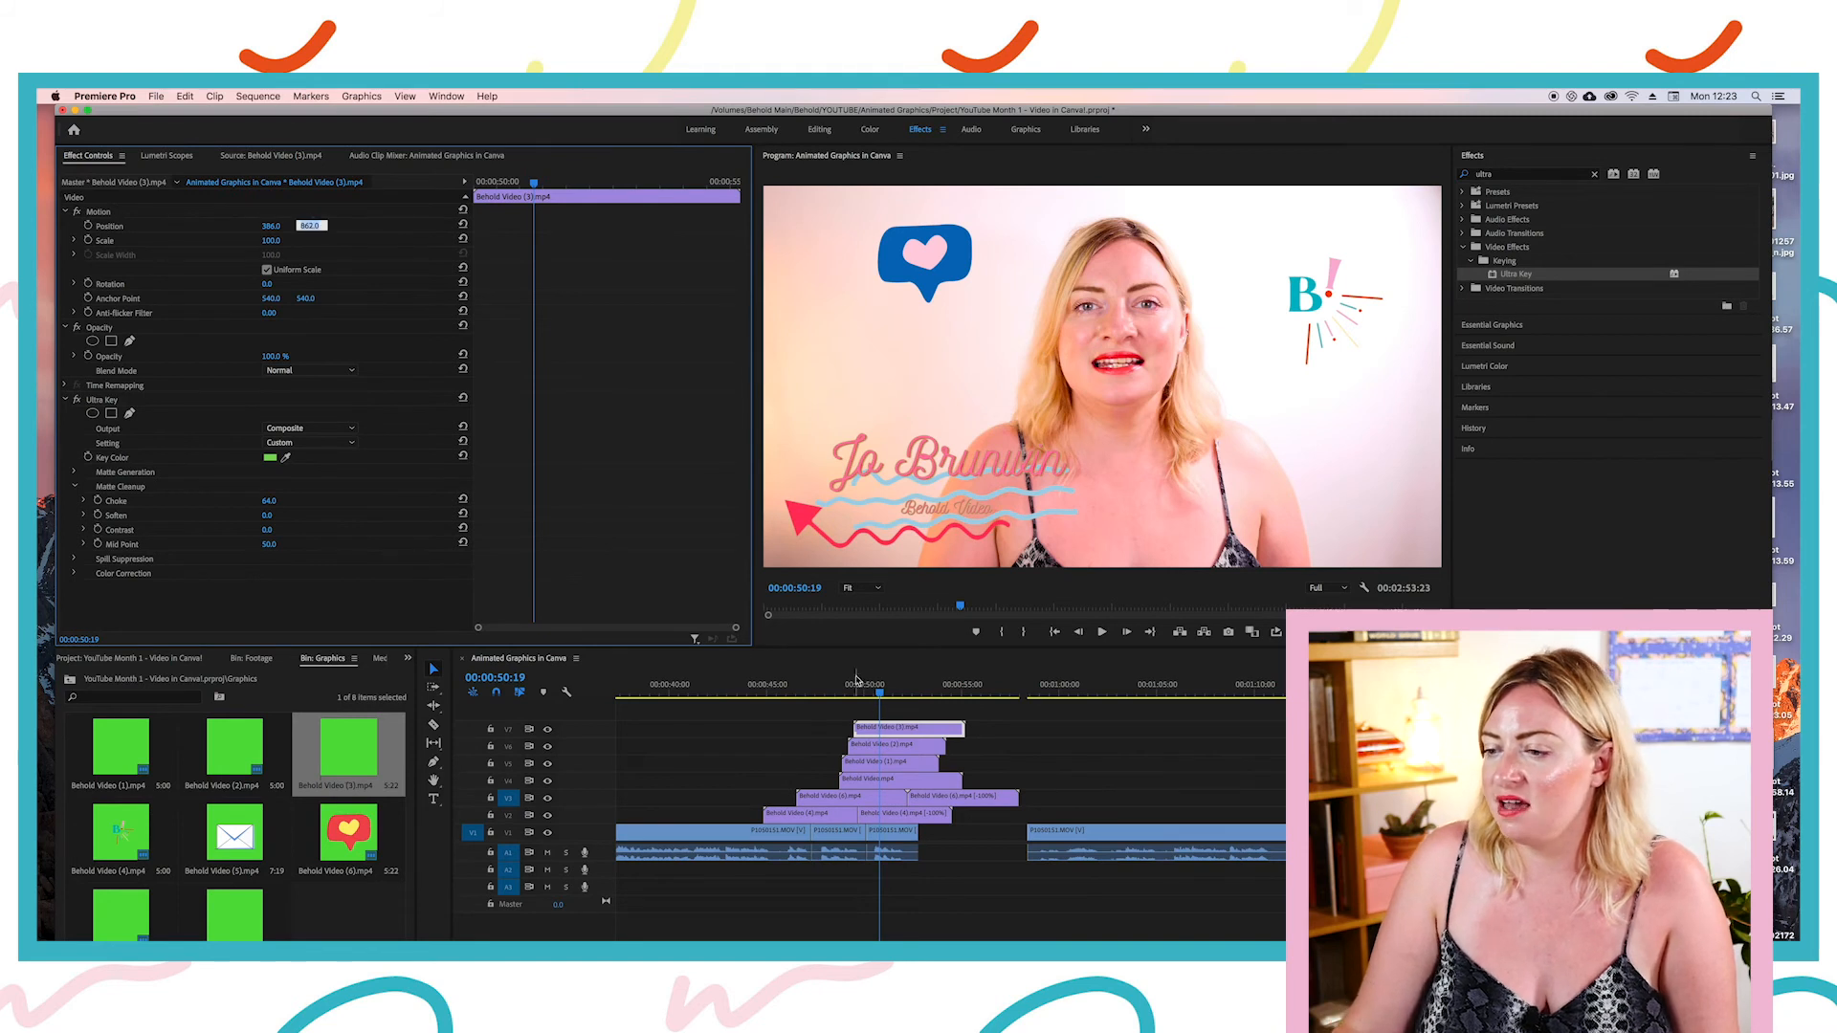
Step: Copy the arrow clip on V7 and paste only its Motion attributes onto the lower-third clips on V4, V5 and V6
{"action": "left_click_drag", "start_coordinate": [884, 692], "coordinate": [854, 704]}
{"action": "left_click", "coordinate": [886, 727]}
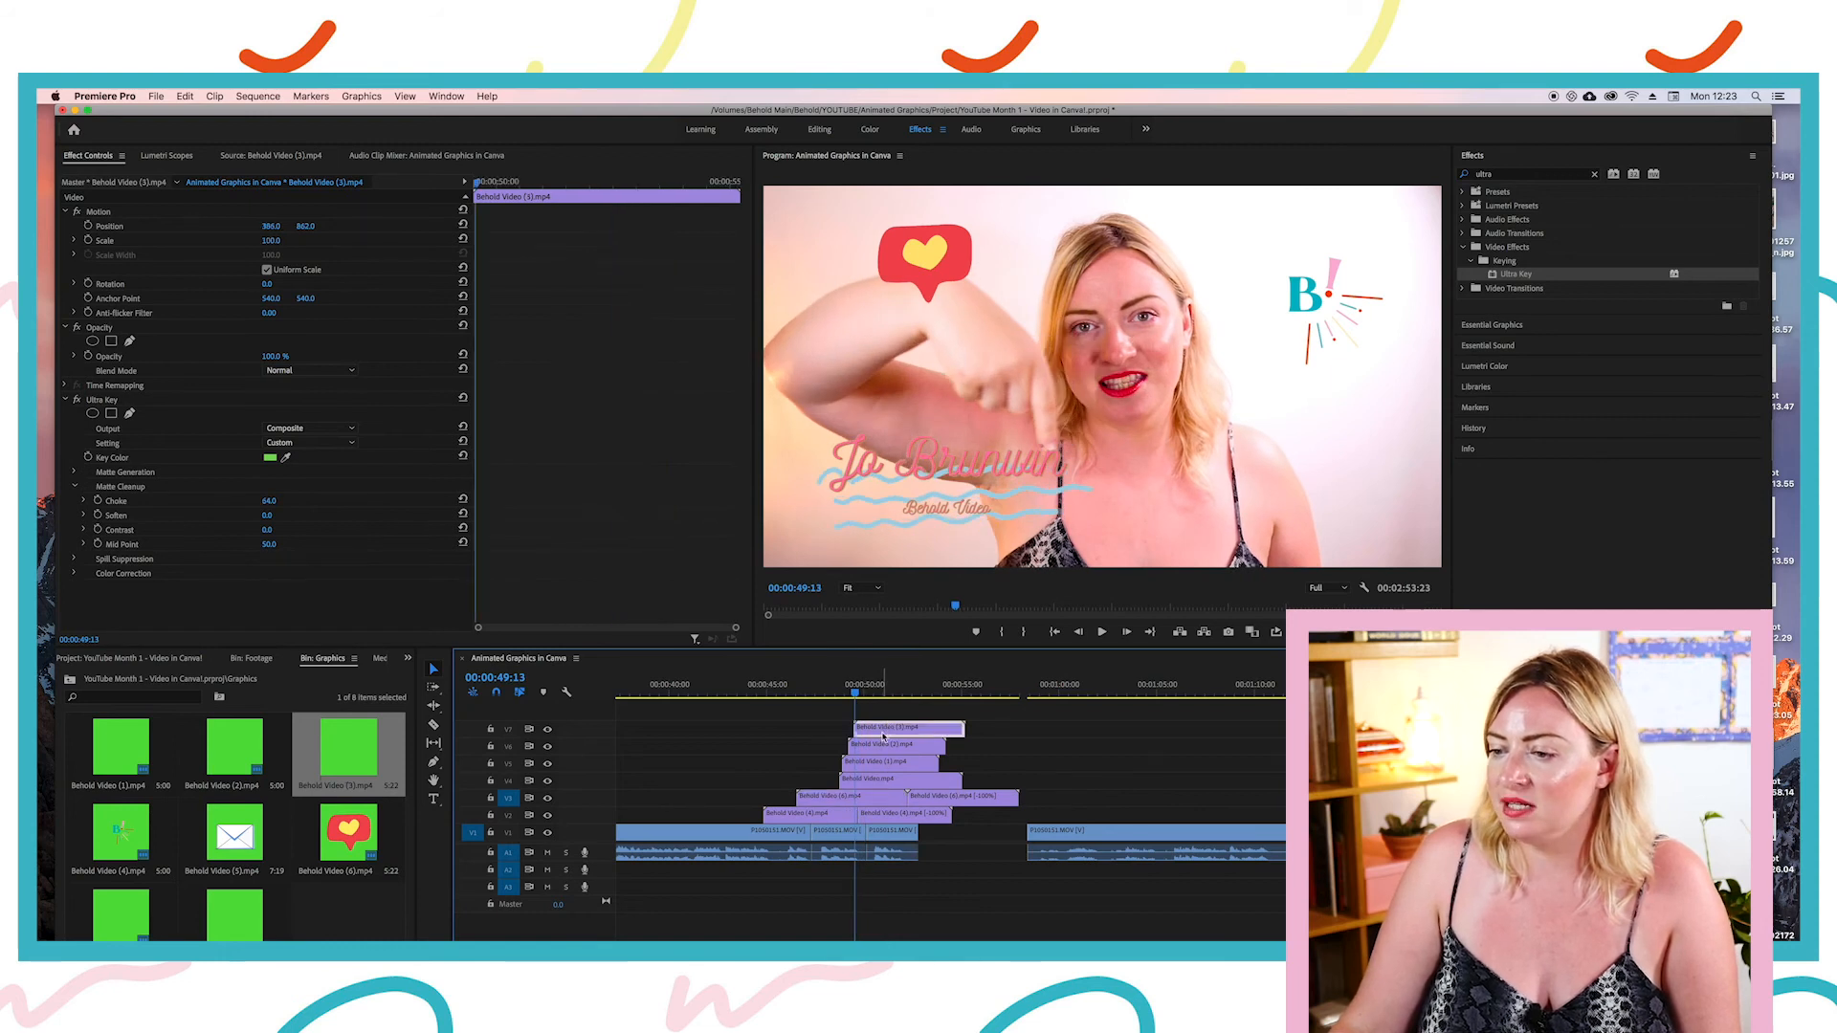
{"action": "right_click", "coordinate": [884, 733]}
{"action": "left_click", "coordinate": [957, 469]}
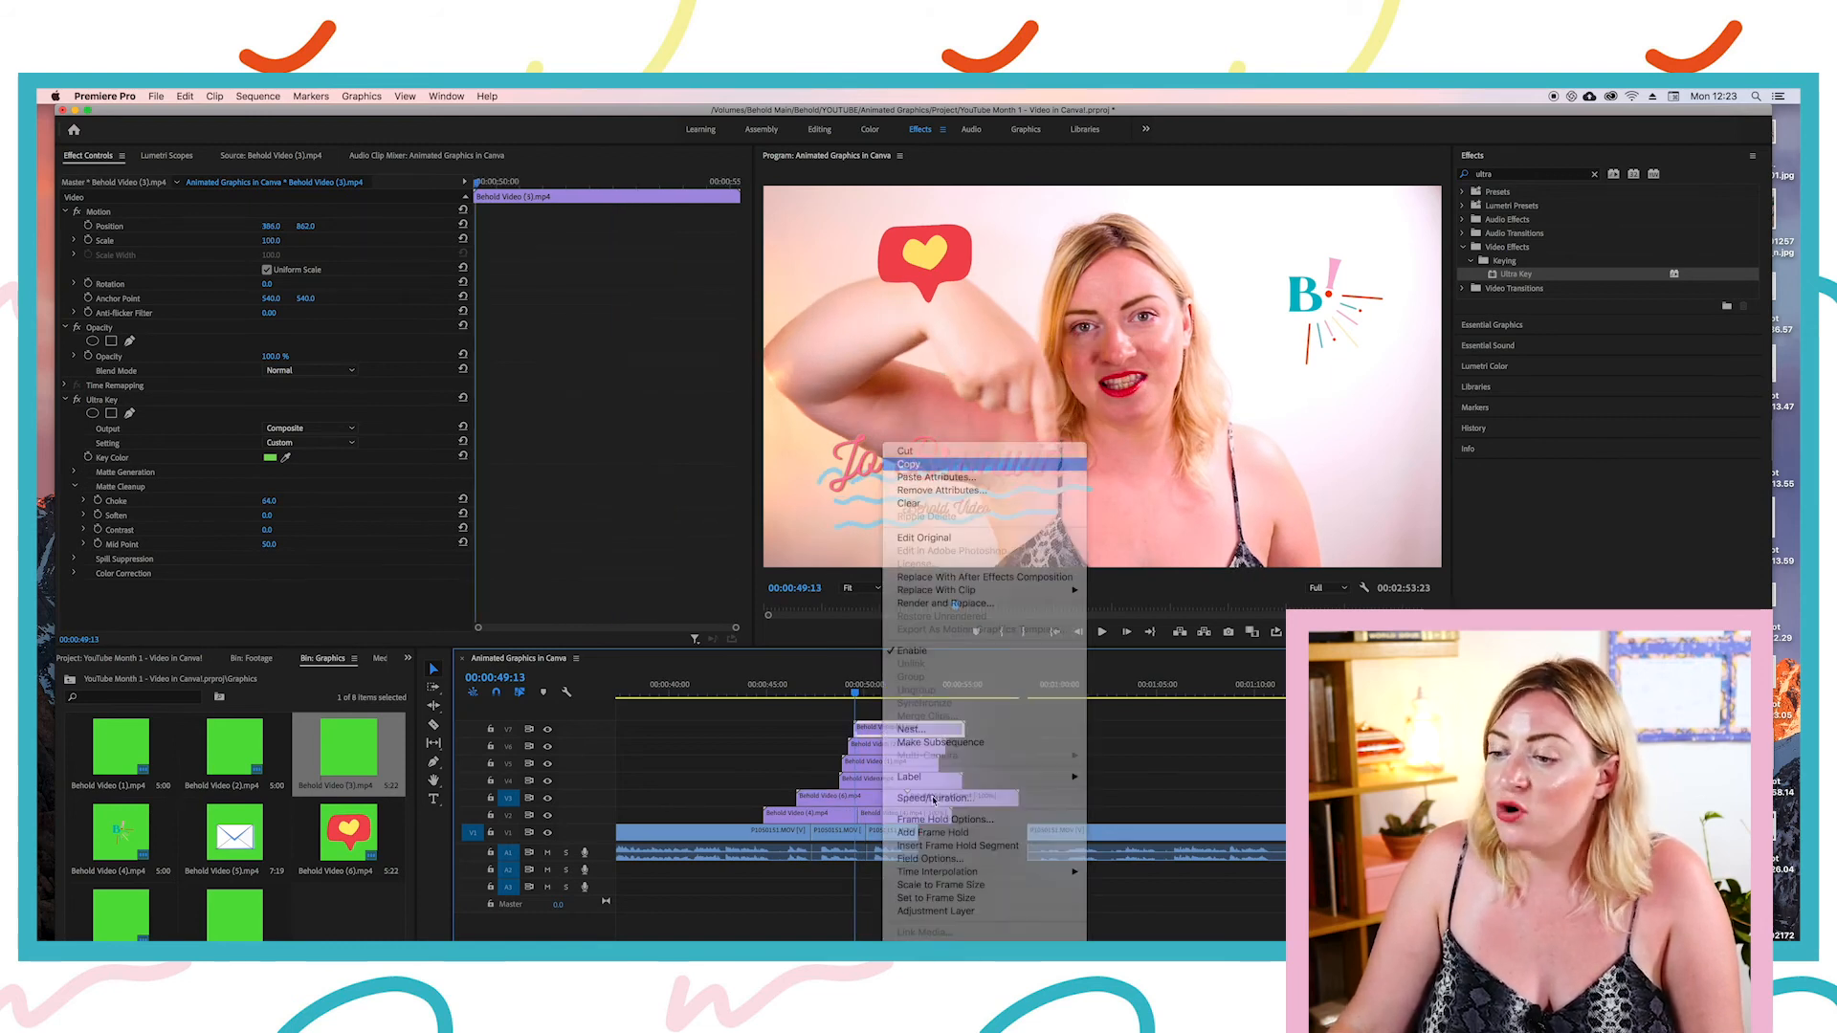
{"action": "left_click_drag", "start_coordinate": [988, 780], "coordinate": [892, 756]}
{"action": "right_click", "coordinate": [892, 756]}
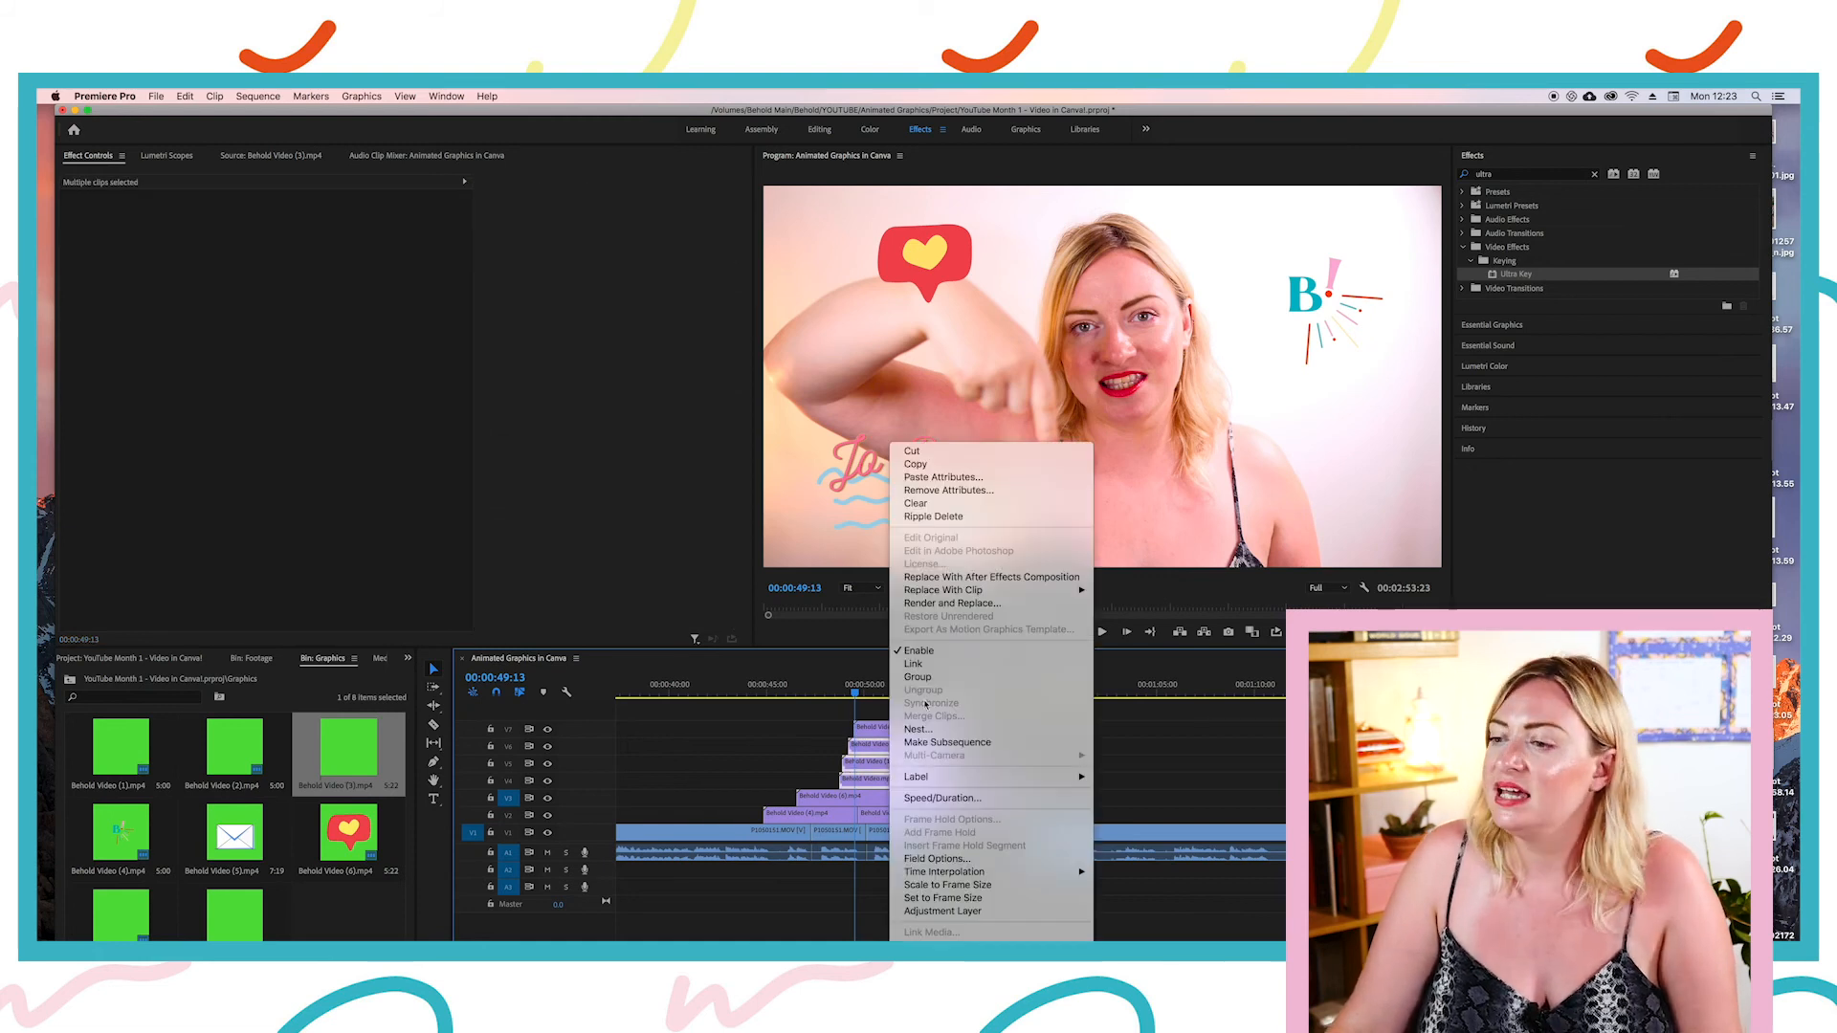
{"action": "left_click", "coordinate": [940, 477]}
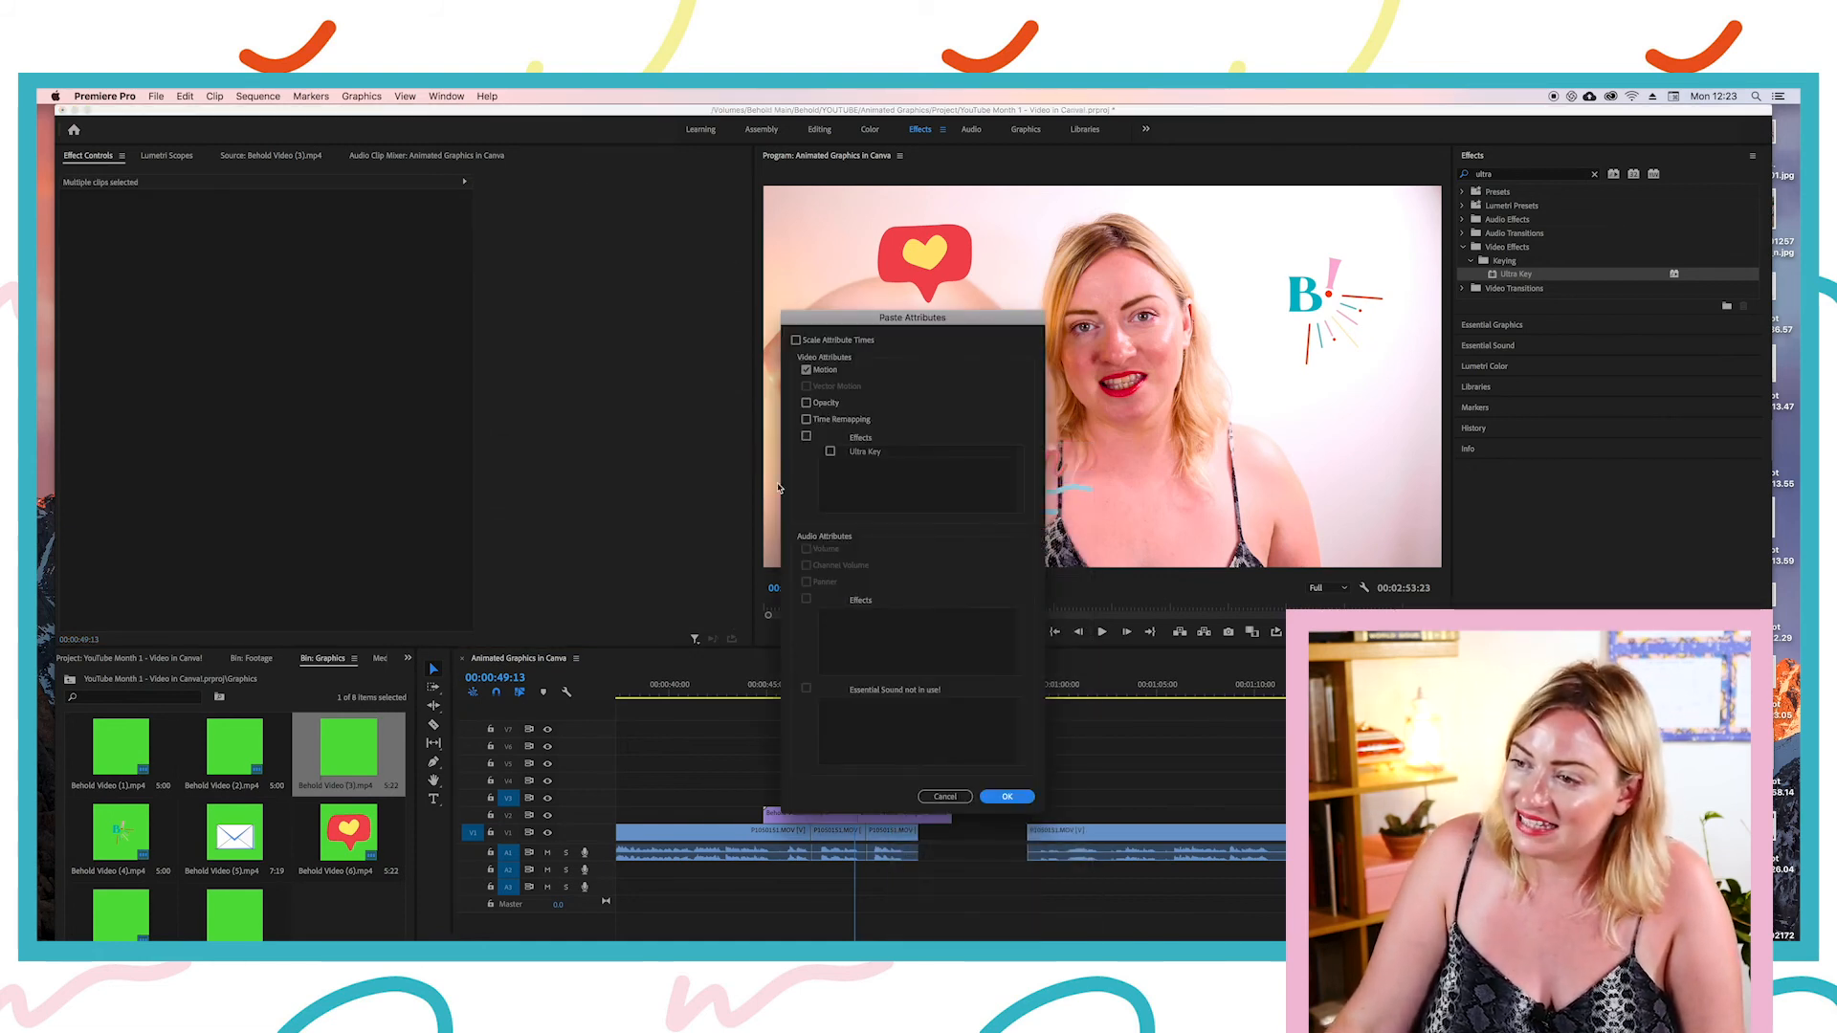
{"action": "left_click", "coordinate": [1004, 793]}
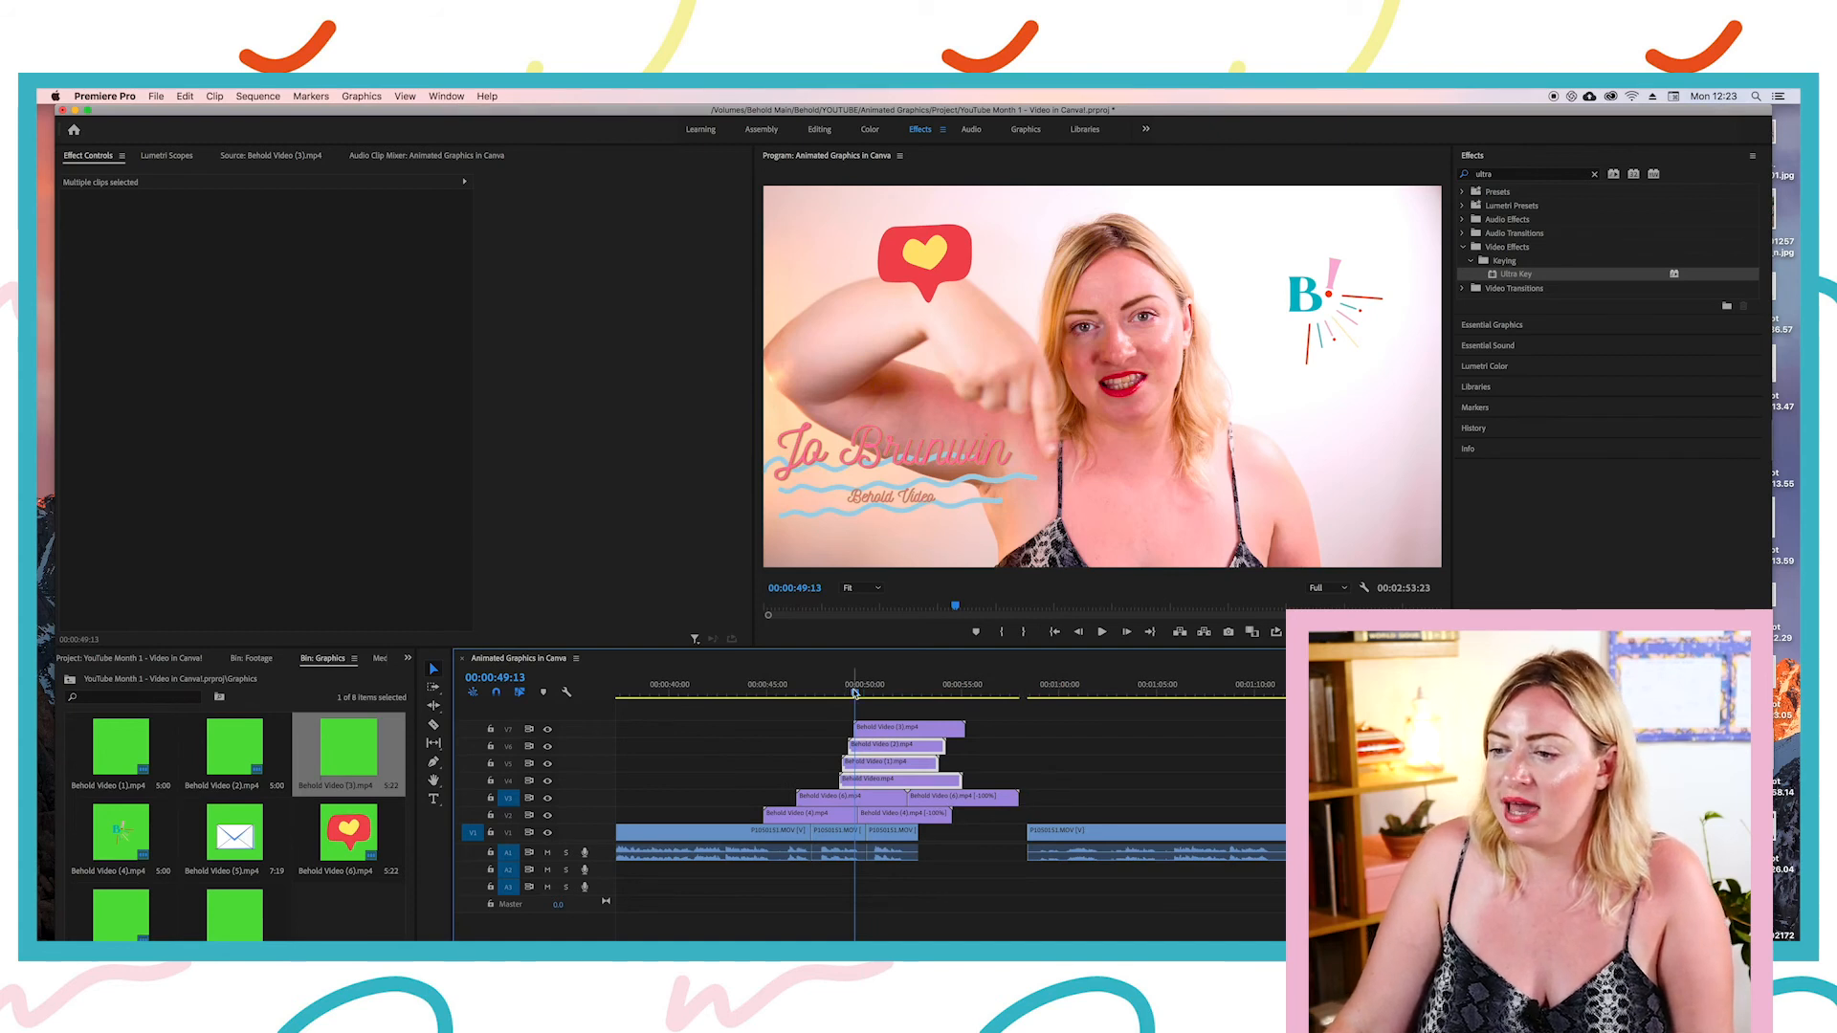
Step: Set the horizontal Position of the Behold Video.mp4 clip on V4 to 416, checking the frame at 00:00:50:23
{"action": "left_click_drag", "start_coordinate": [855, 694], "coordinate": [883, 704]}
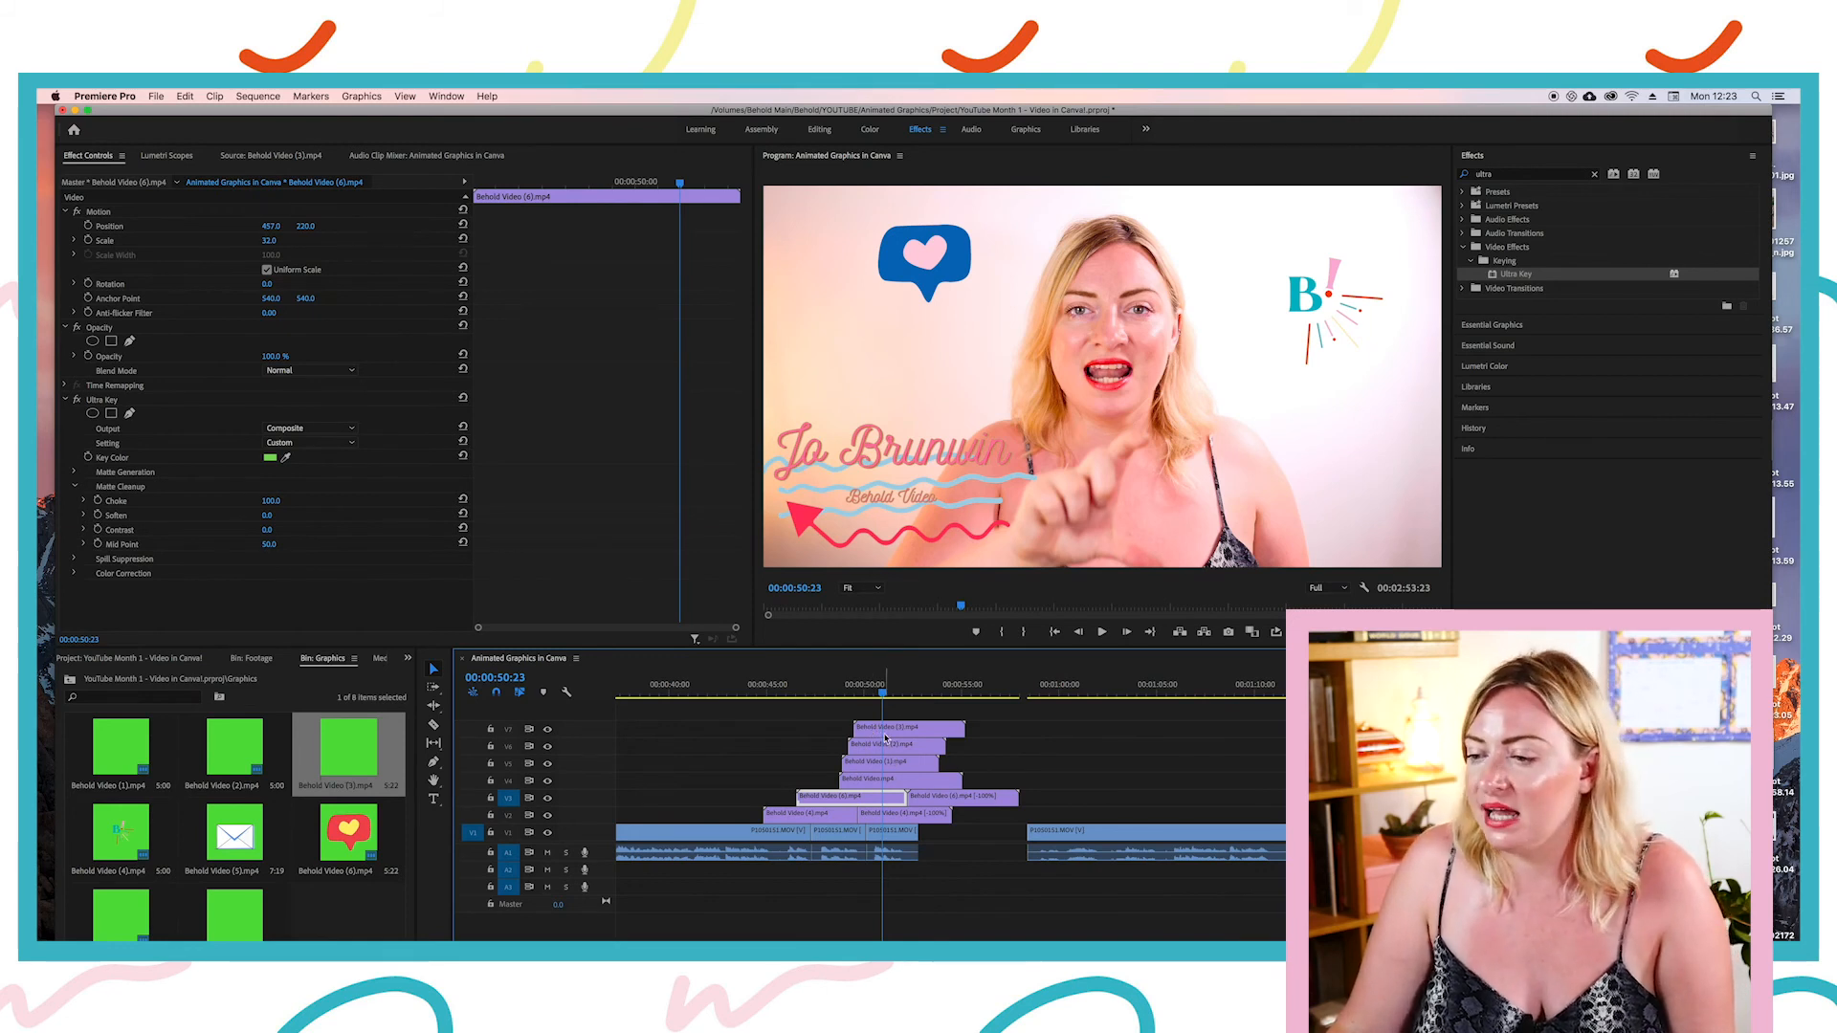
{"action": "left_click", "coordinate": [952, 751]}
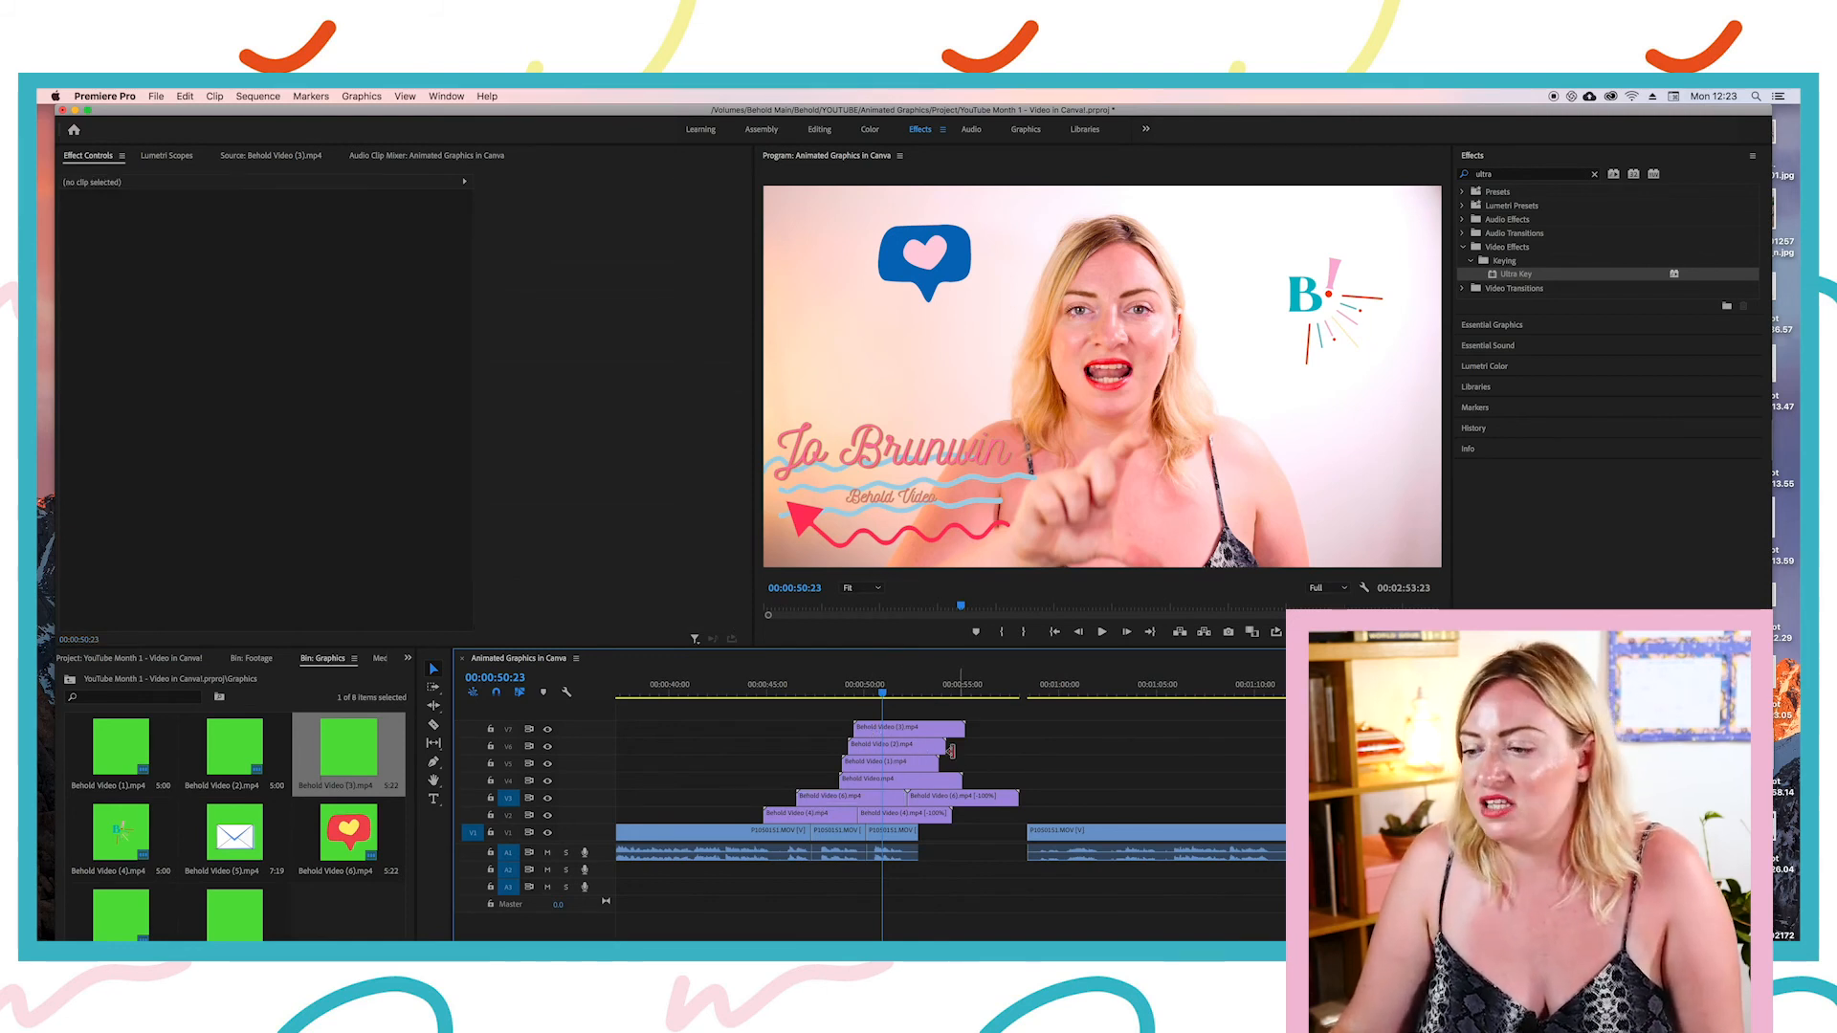
{"action": "left_click", "coordinate": [910, 779]}
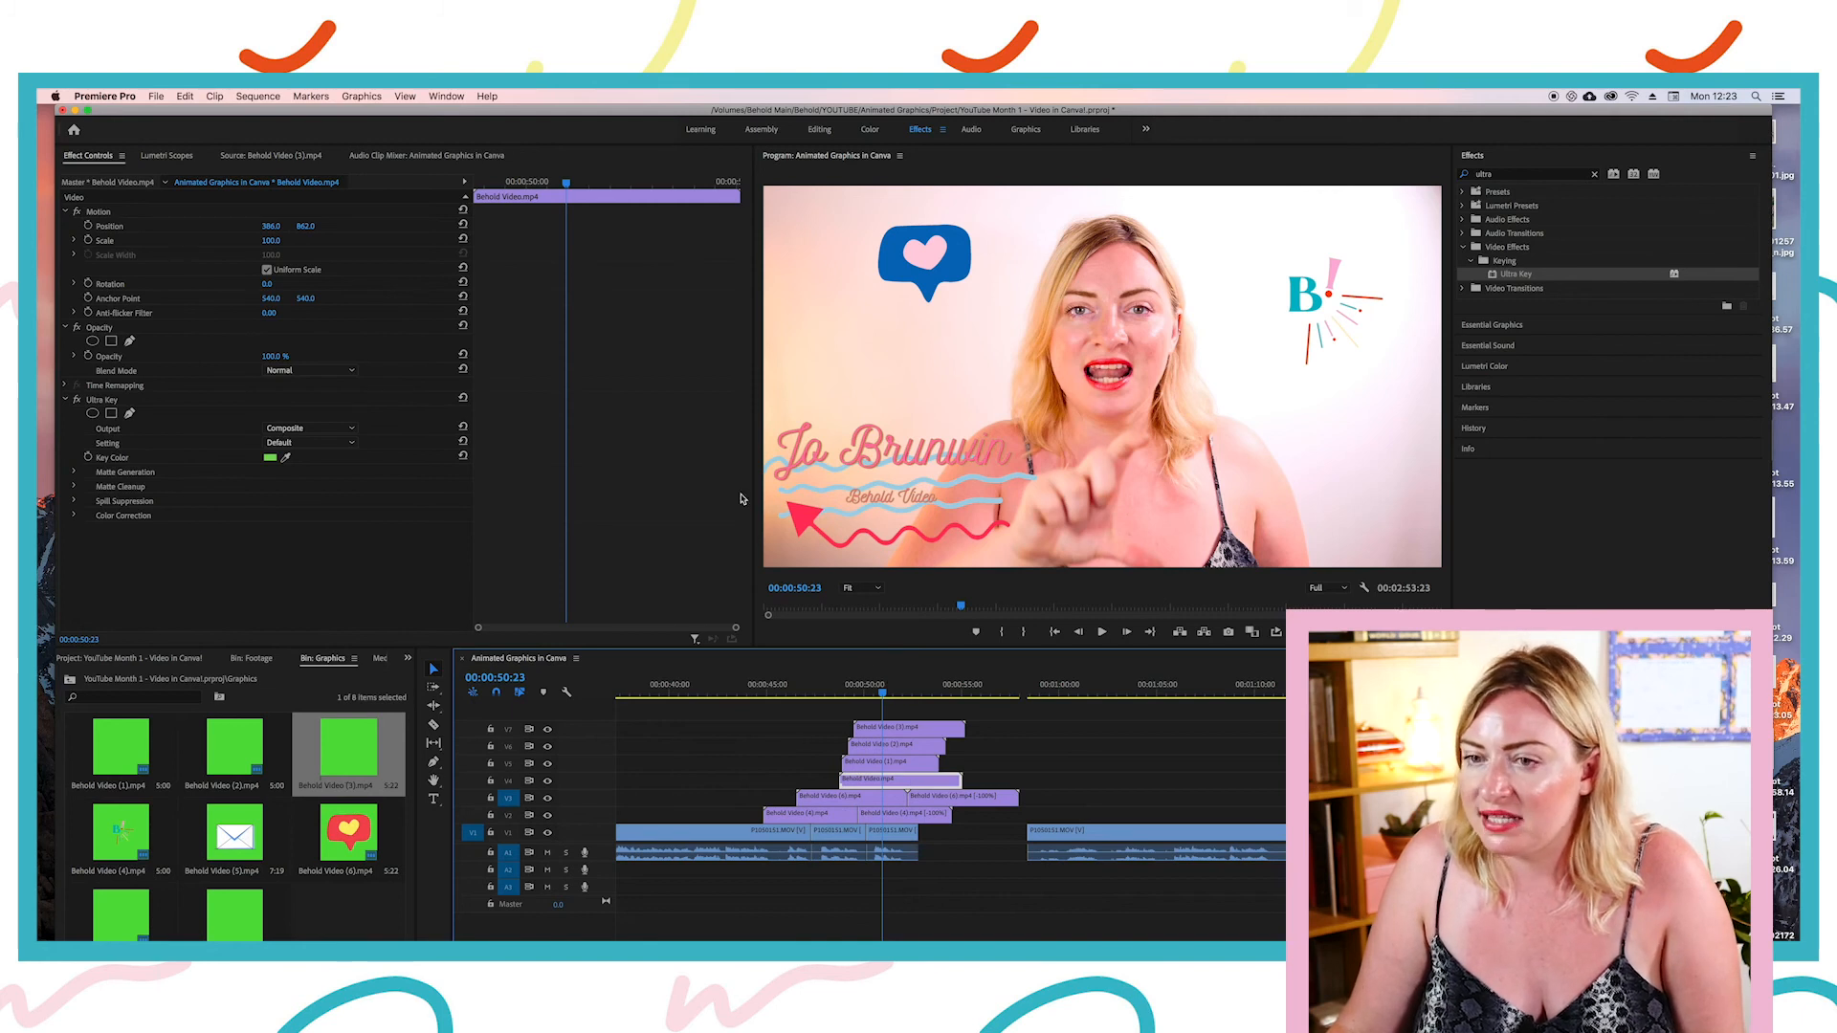
{"action": "left_click_drag", "start_coordinate": [271, 226], "coordinate": [306, 226]}
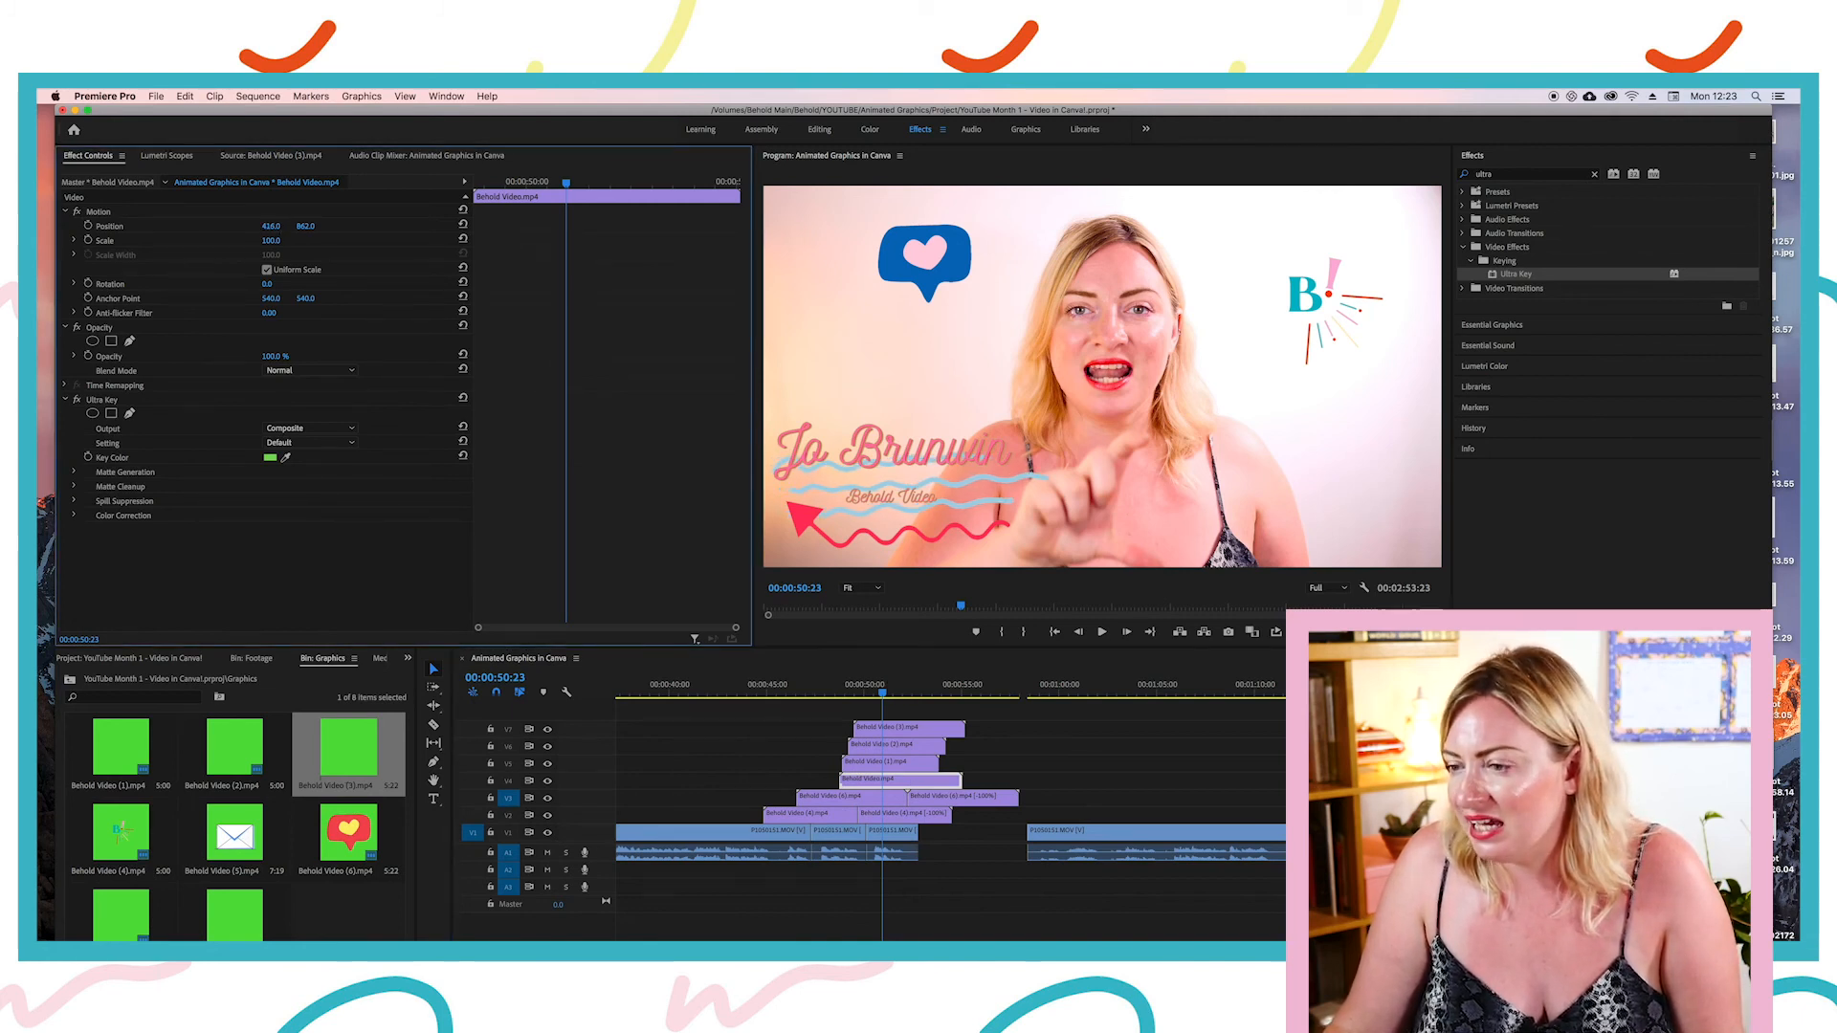
Step: Copy the V4 clip and paste only its Motion attributes onto the clips on V5, V6 and V7
{"action": "right_click", "coordinate": [910, 786]}
{"action": "left_click", "coordinate": [949, 467]}
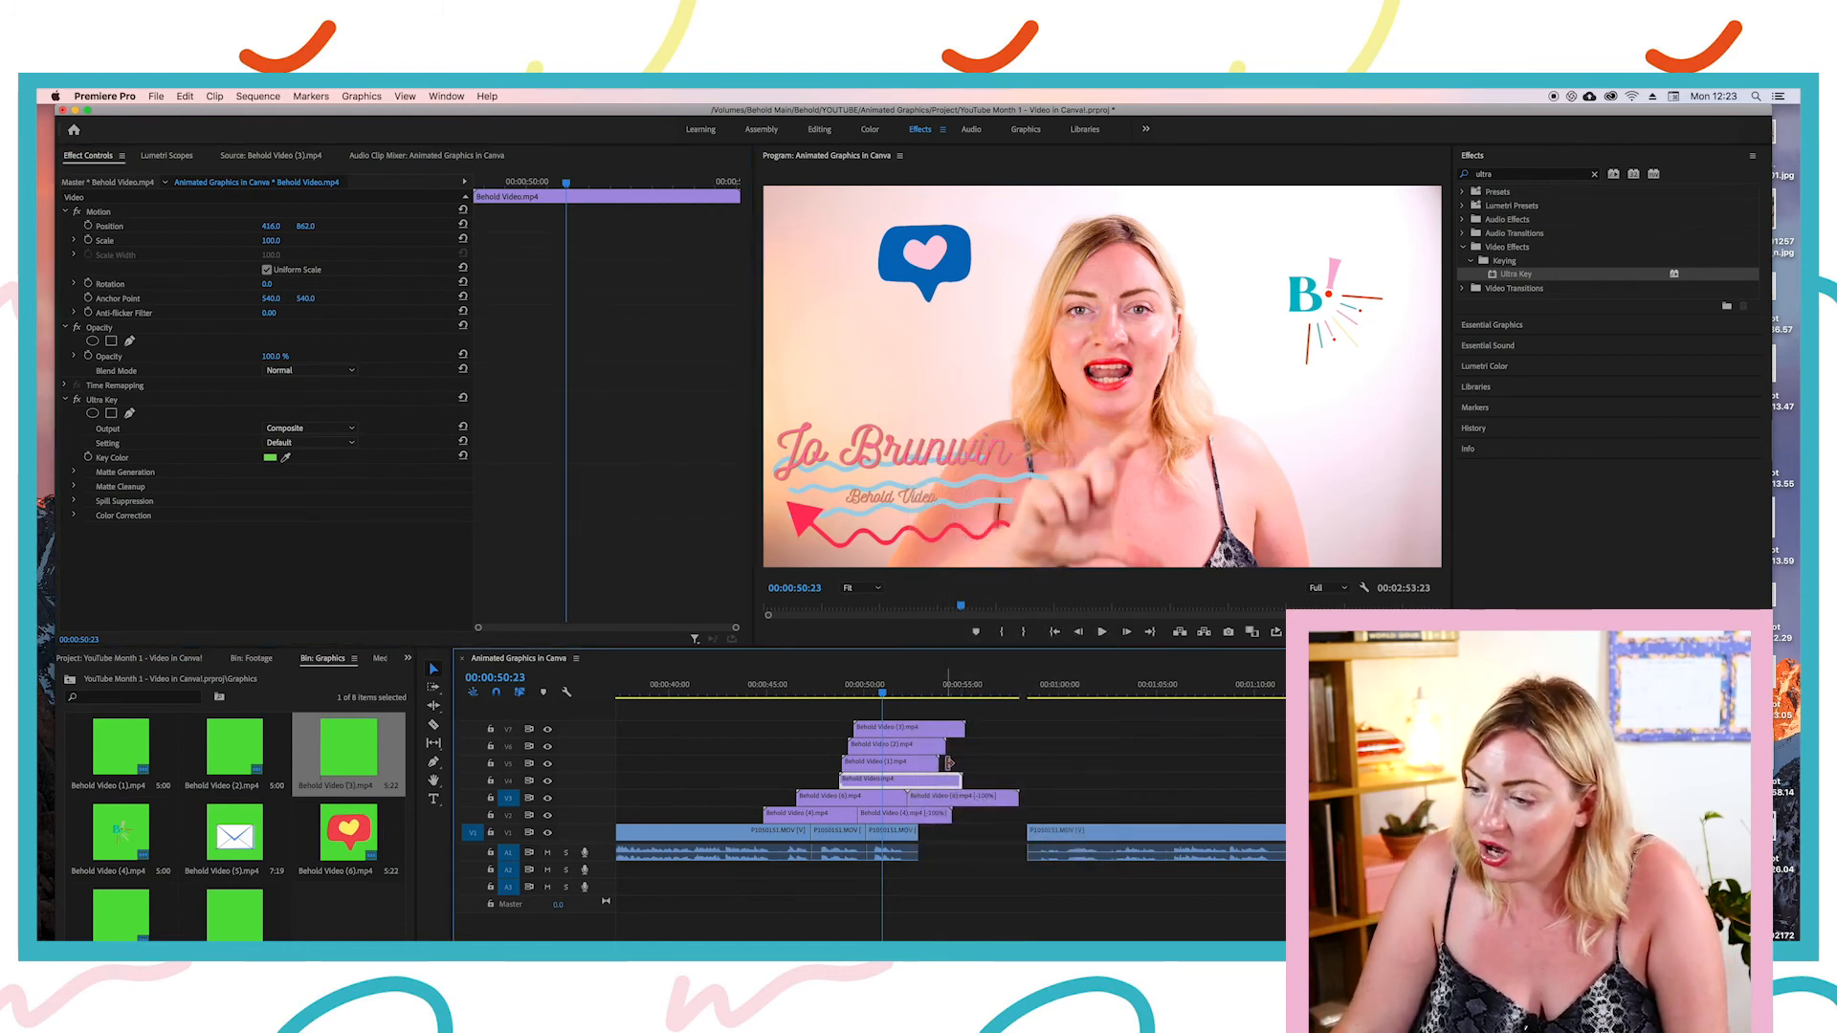
{"action": "left_click_drag", "start_coordinate": [960, 764], "coordinate": [899, 717]}
{"action": "right_click", "coordinate": [907, 746]}
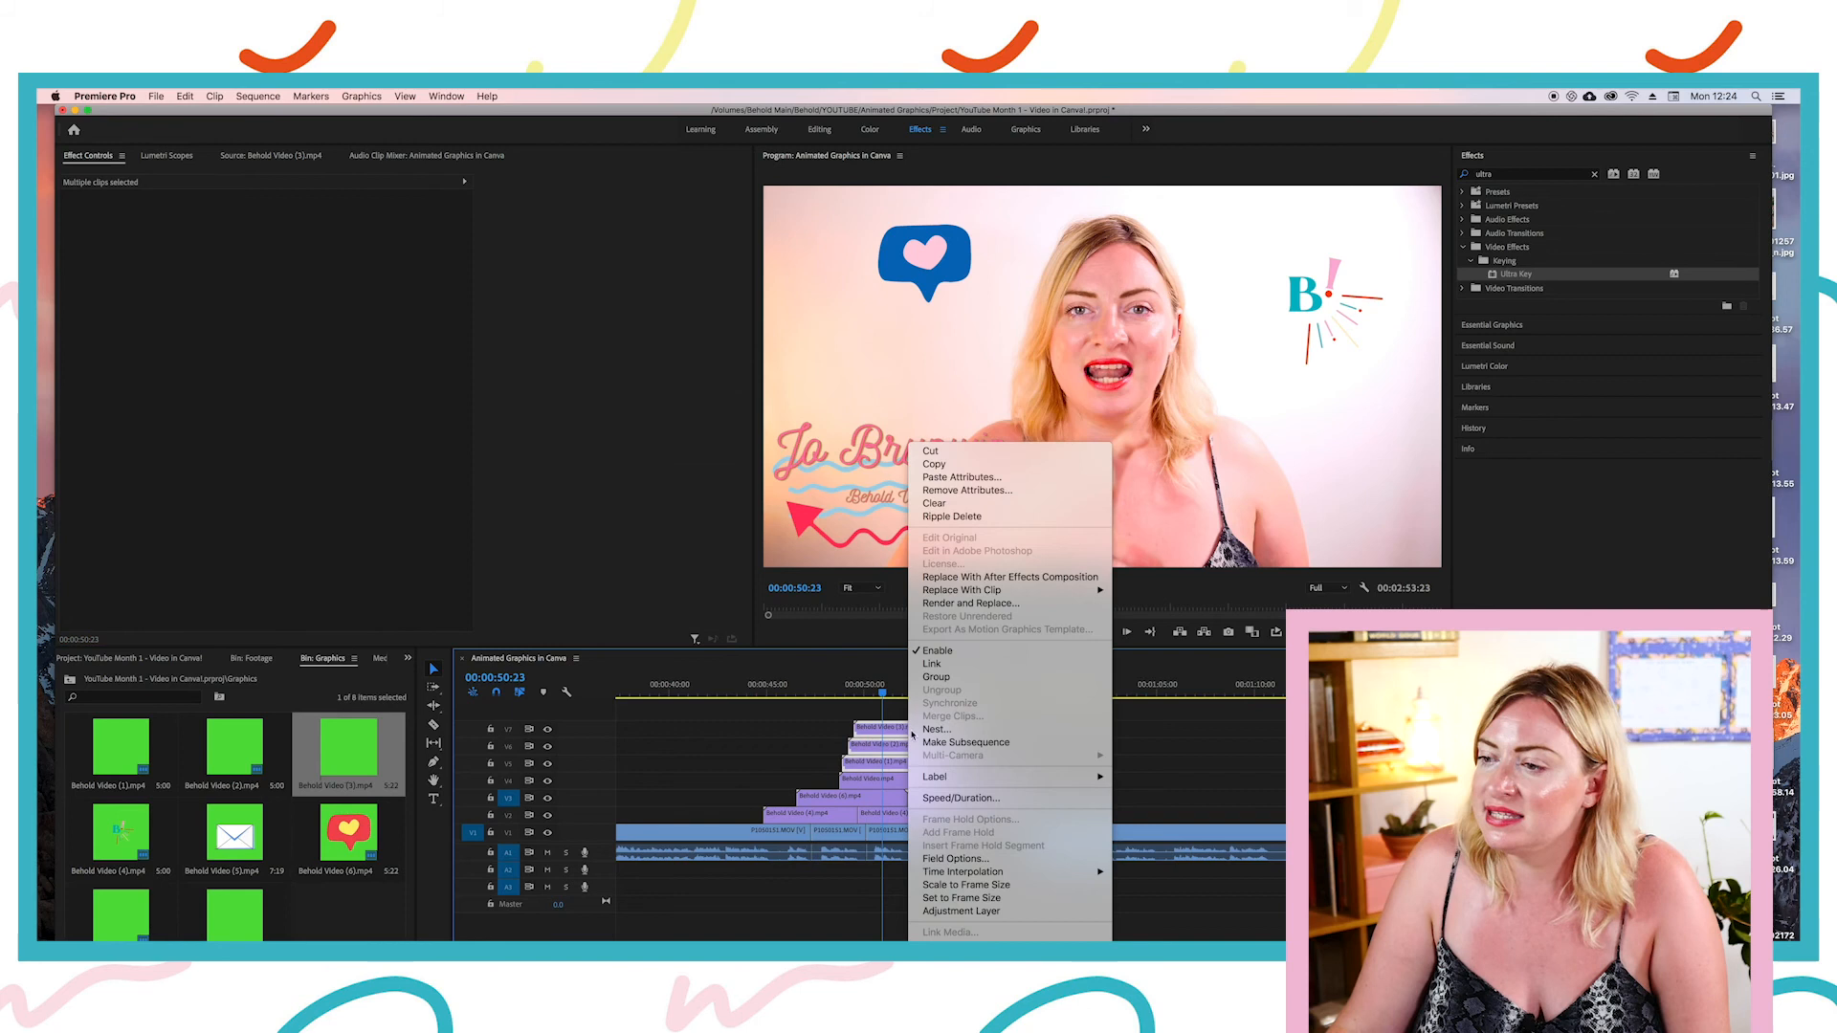
{"action": "left_click", "coordinate": [996, 477]}
{"action": "left_click", "coordinate": [1007, 798]}
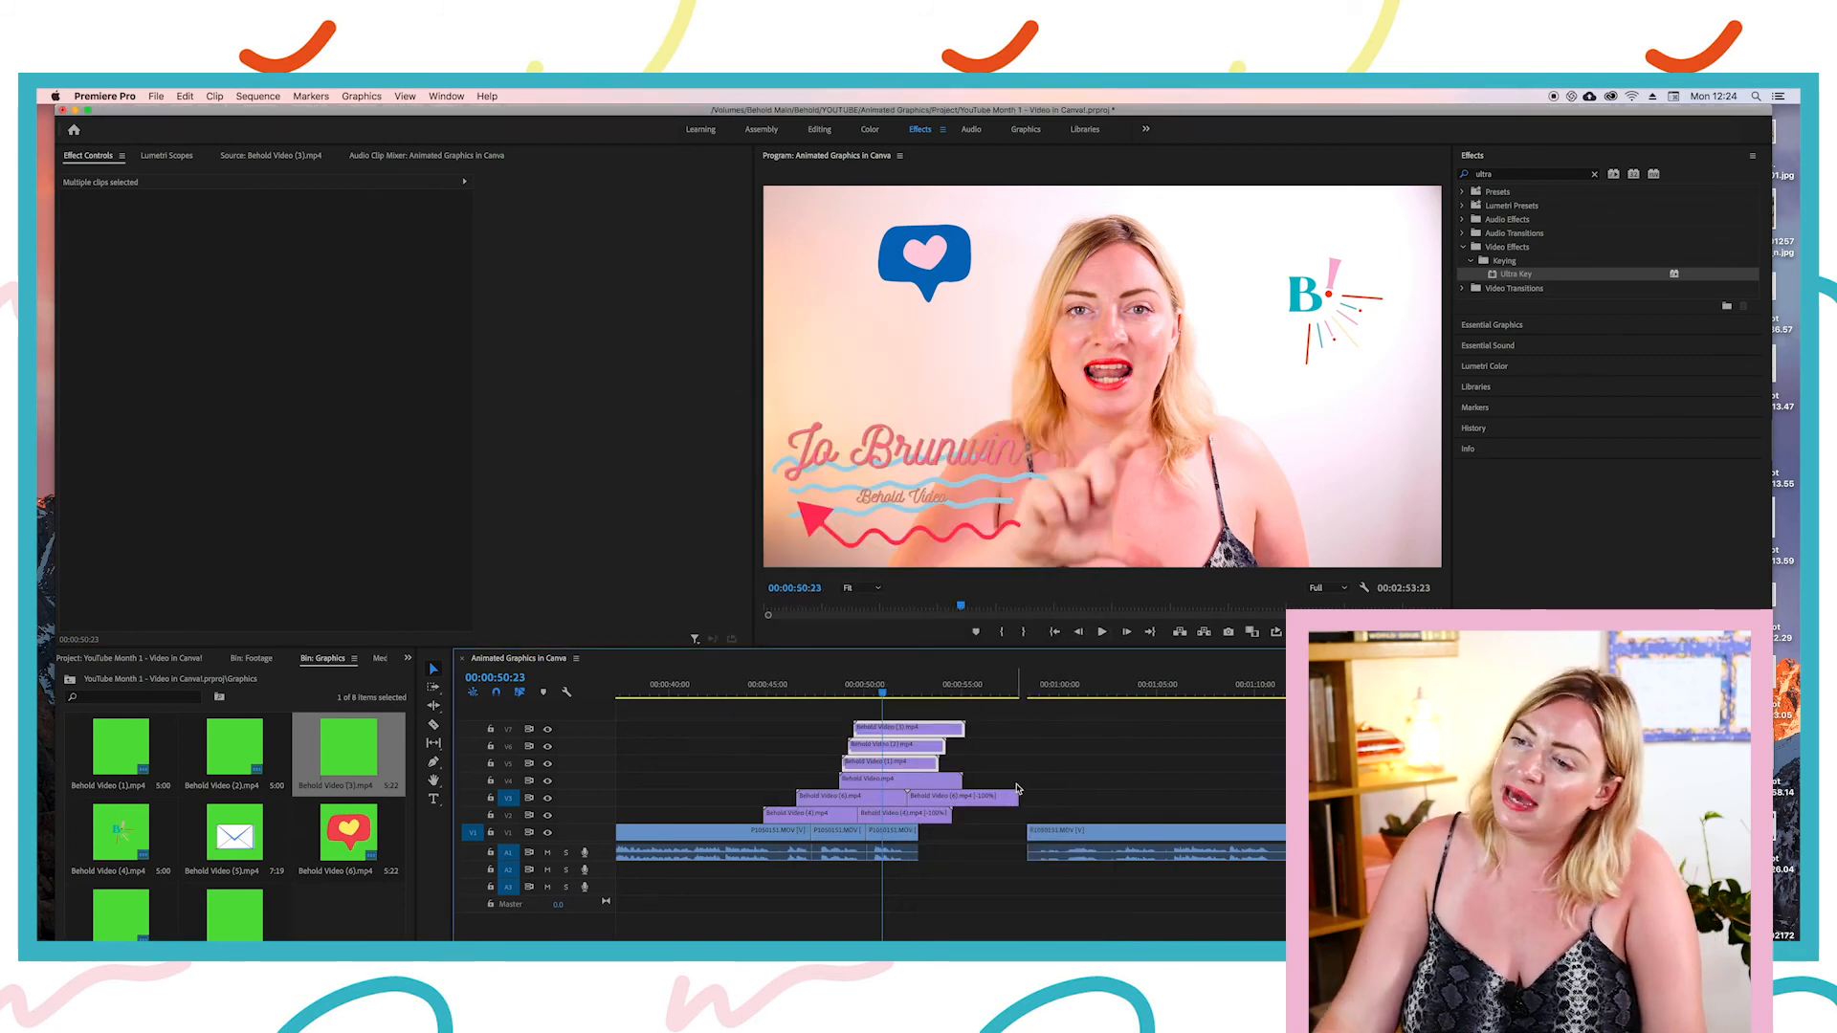
Step: Set the vertical Position of the lower-third clip on V5 to 853
{"action": "left_click", "coordinate": [1009, 763]}
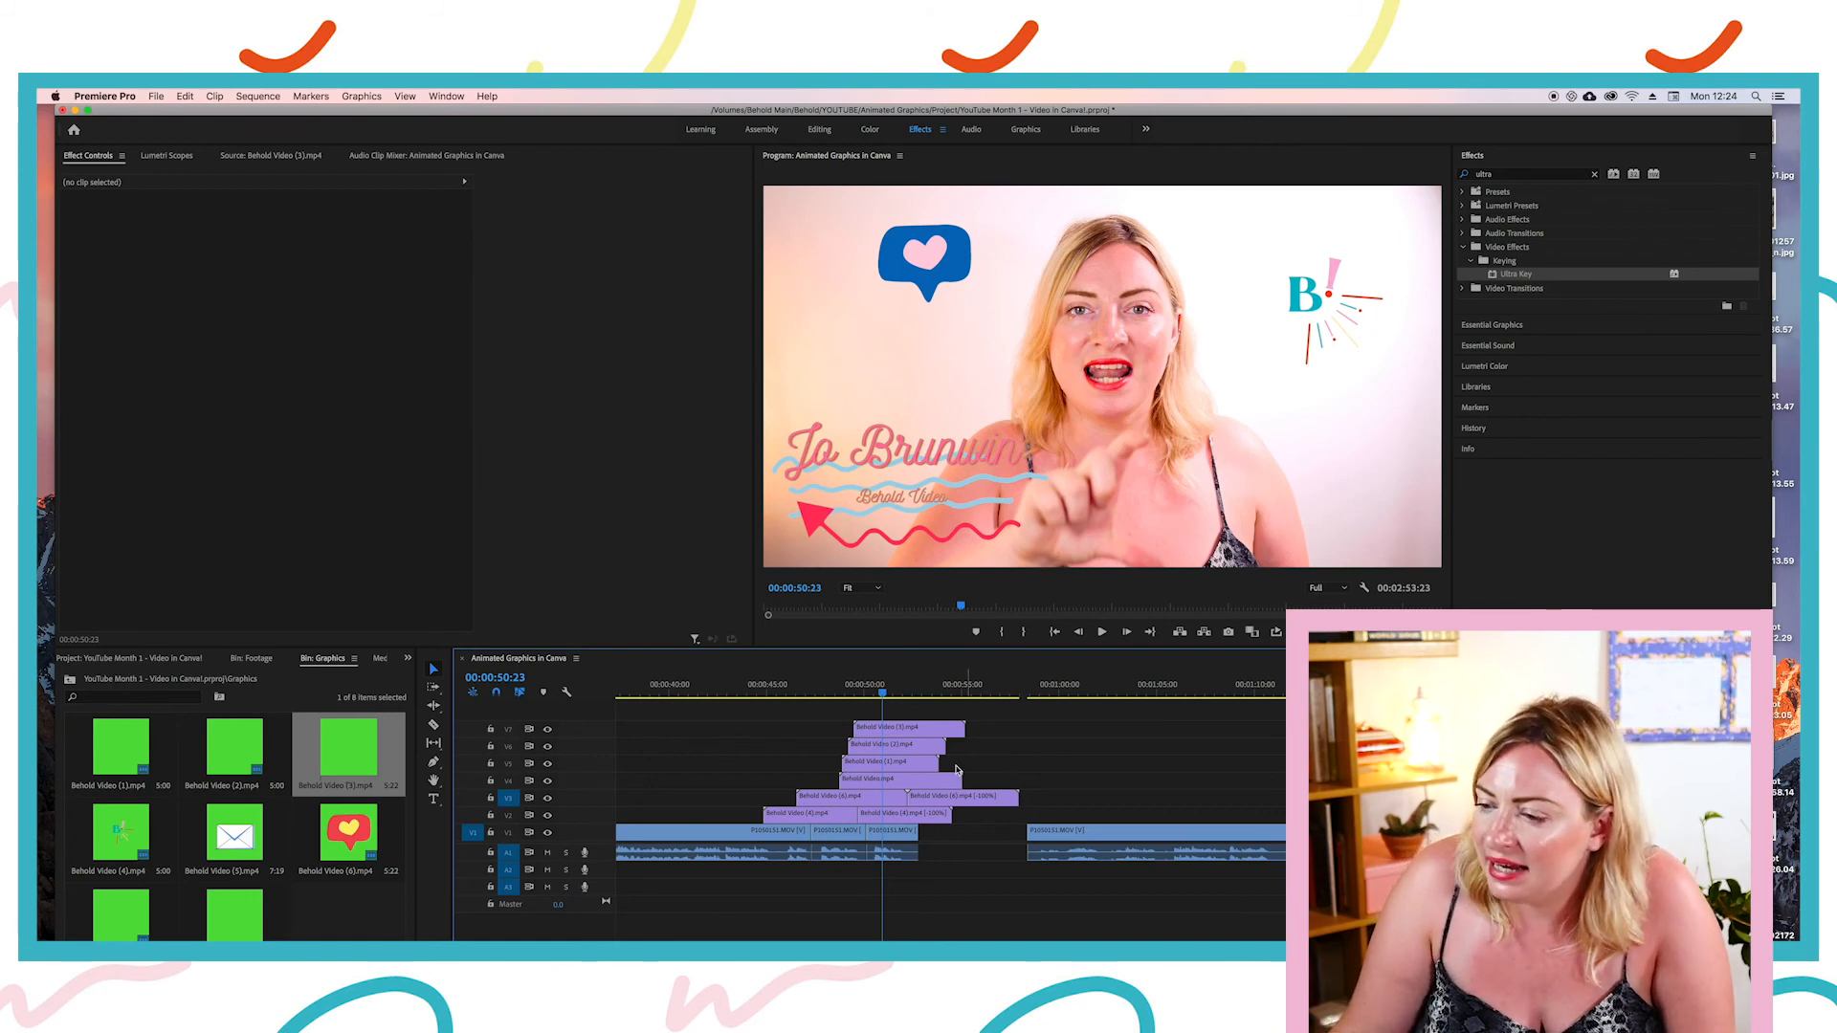
{"action": "left_click", "coordinate": [895, 762]}
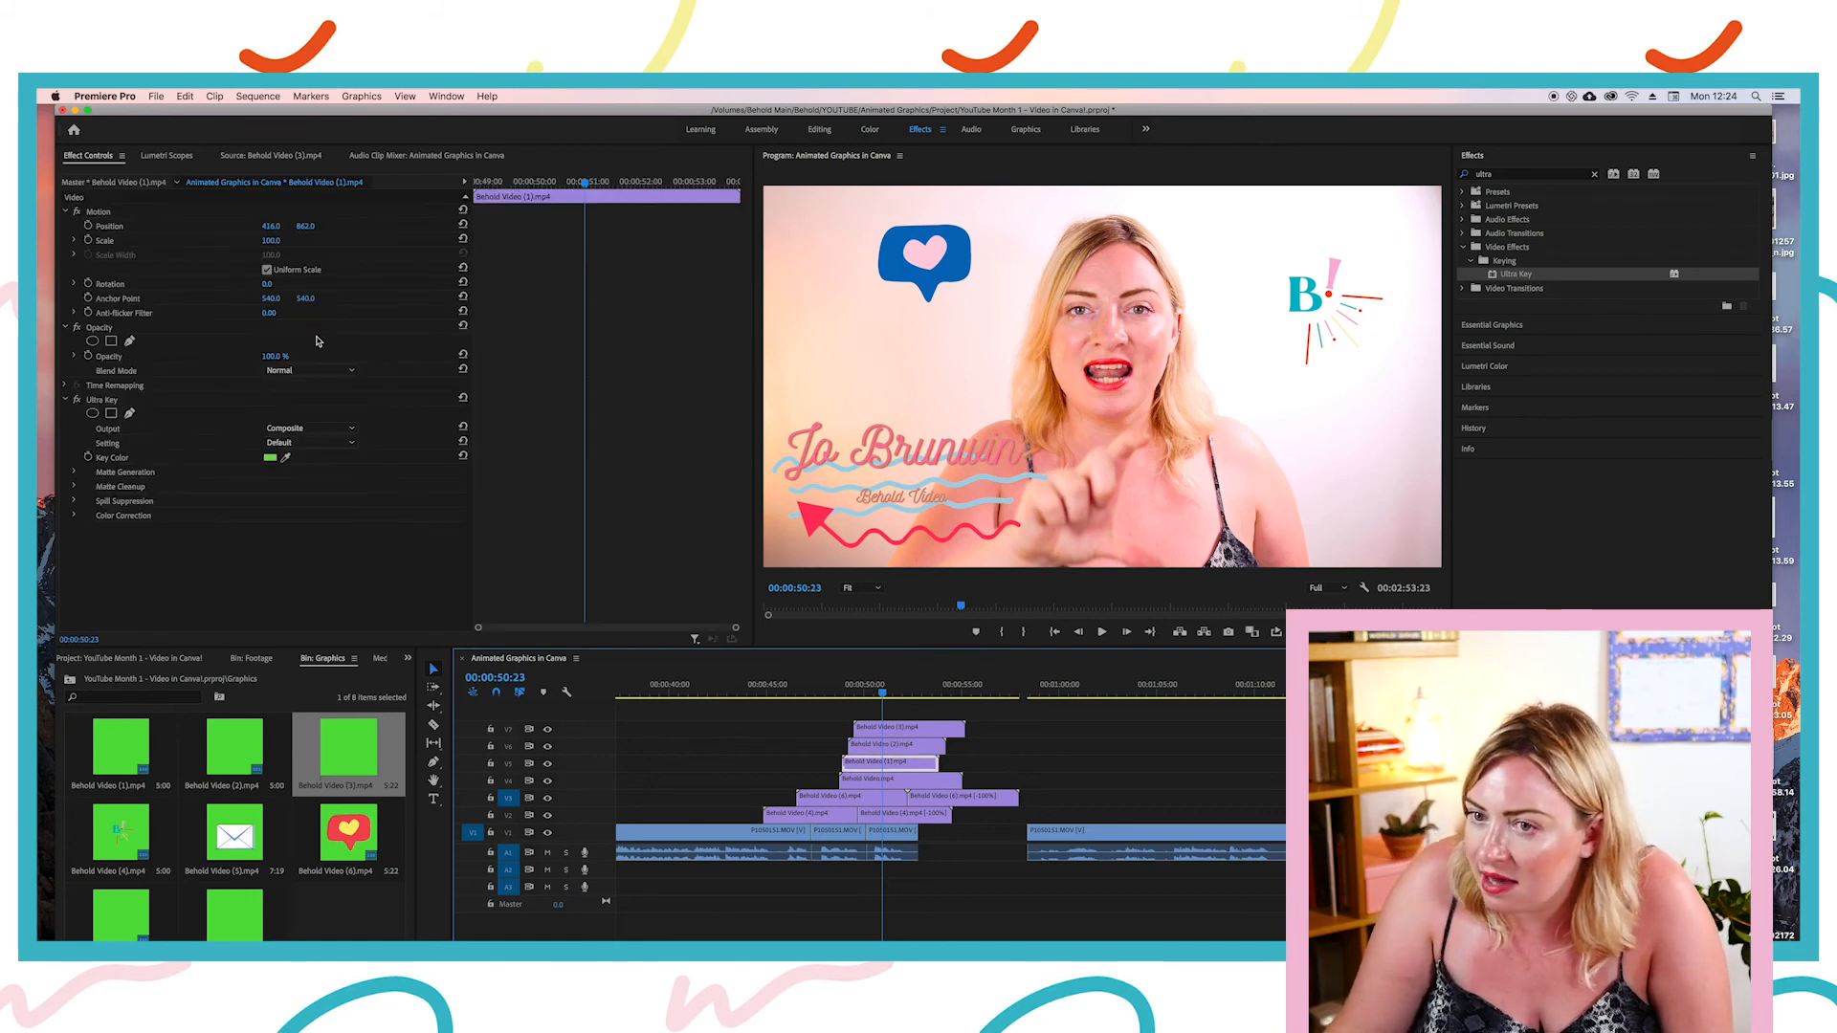
{"action": "left_click_drag", "start_coordinate": [303, 226], "coordinate": [289, 227]}
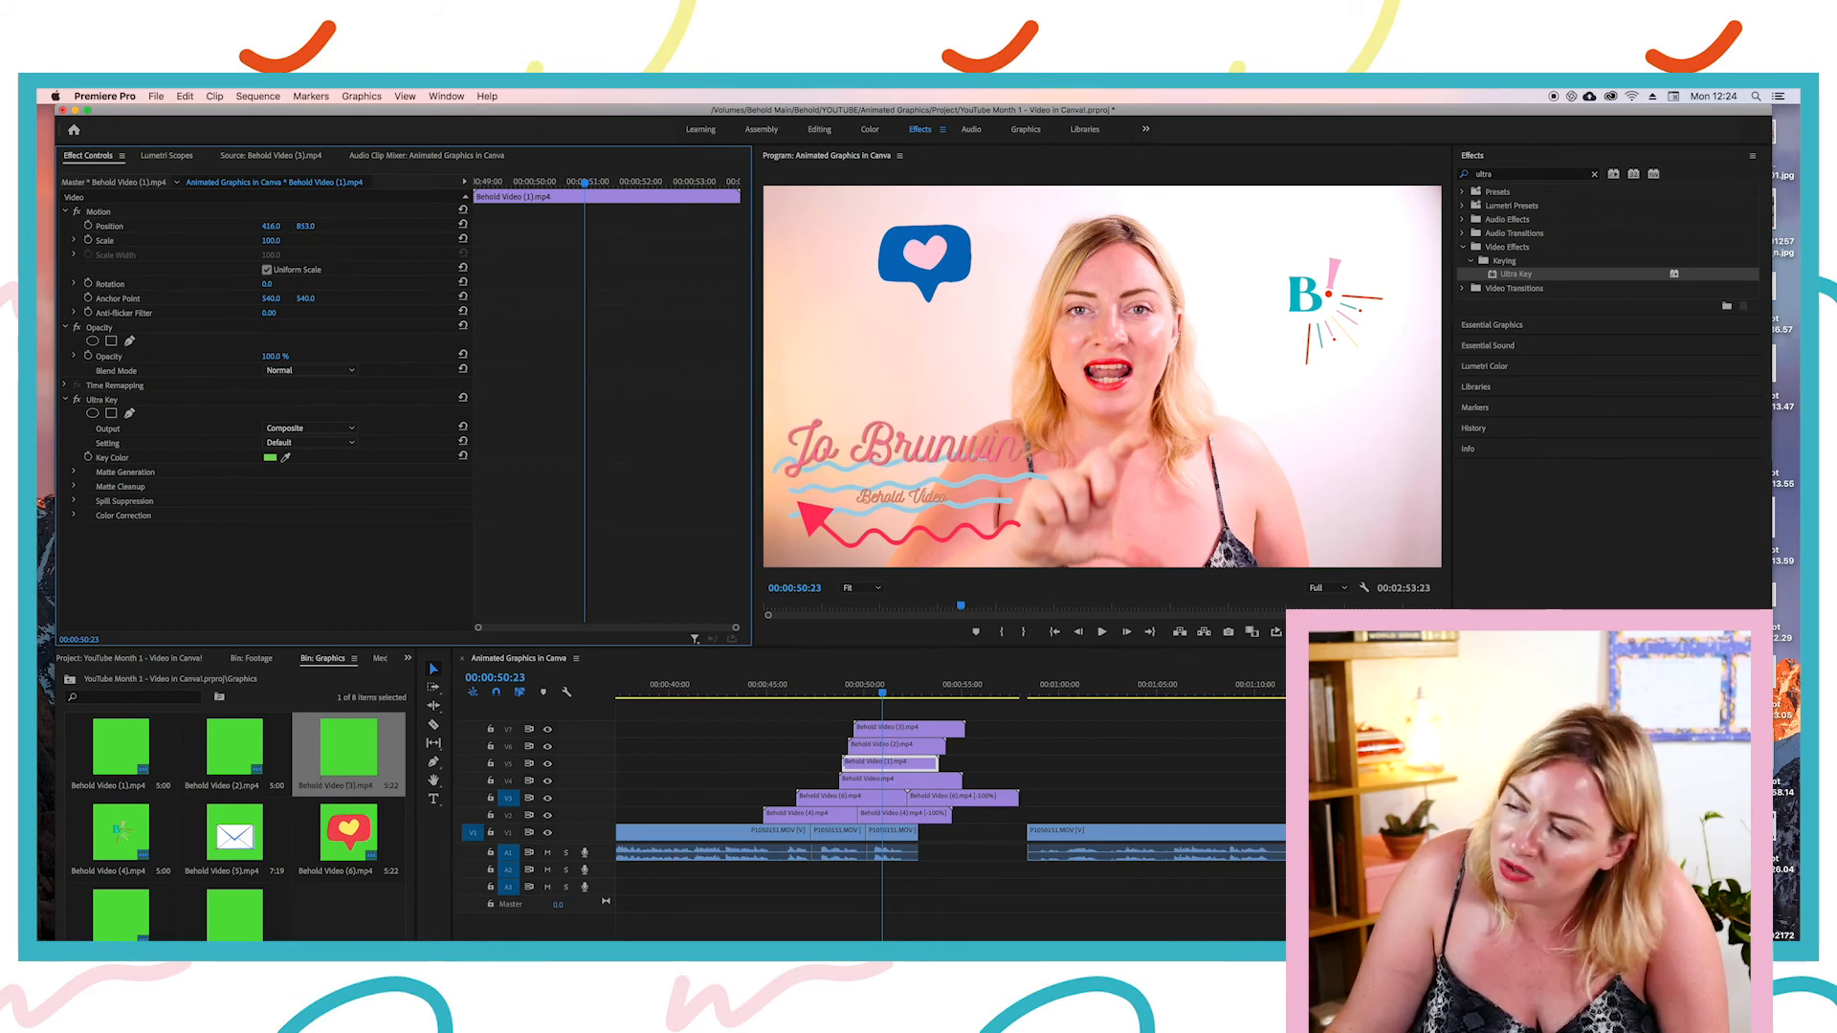
Step: Play back the sequence from about 00:00:43 to review the stickers and the layered lower third
{"action": "left_click_drag", "start_coordinate": [849, 690], "coordinate": [742, 712]}
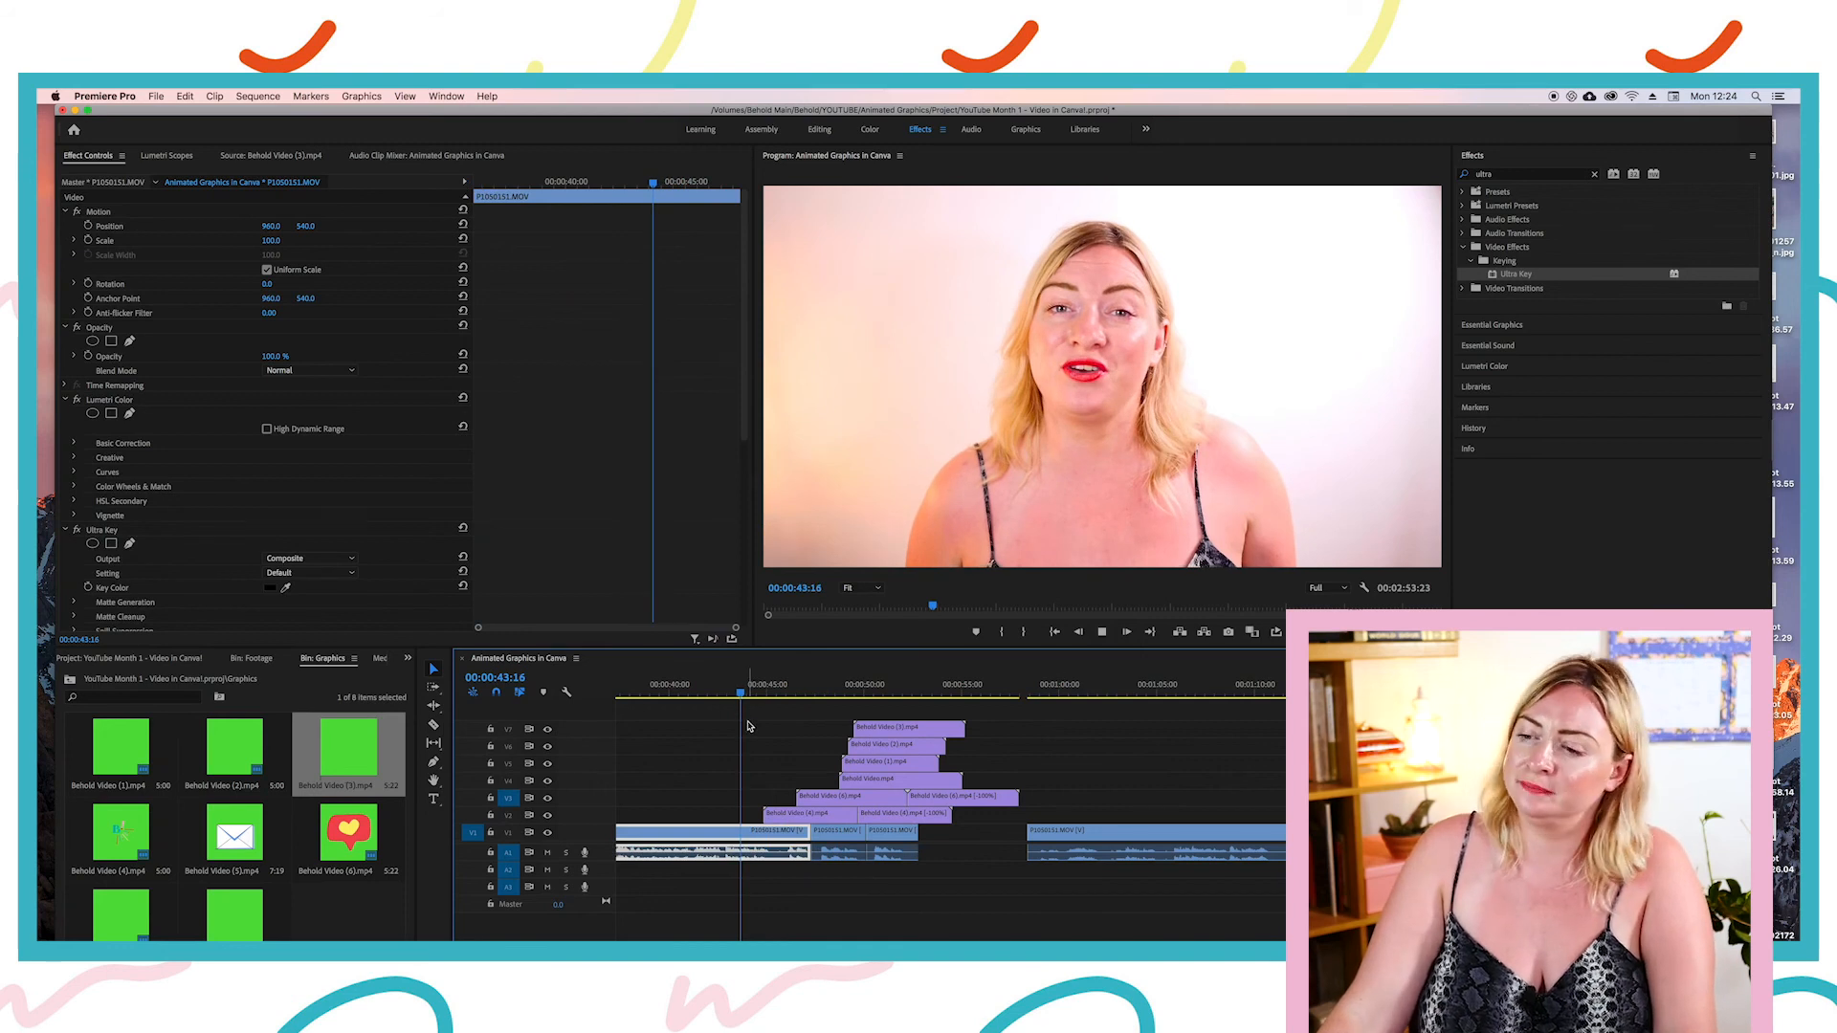
{"action": "key", "text": "space"}
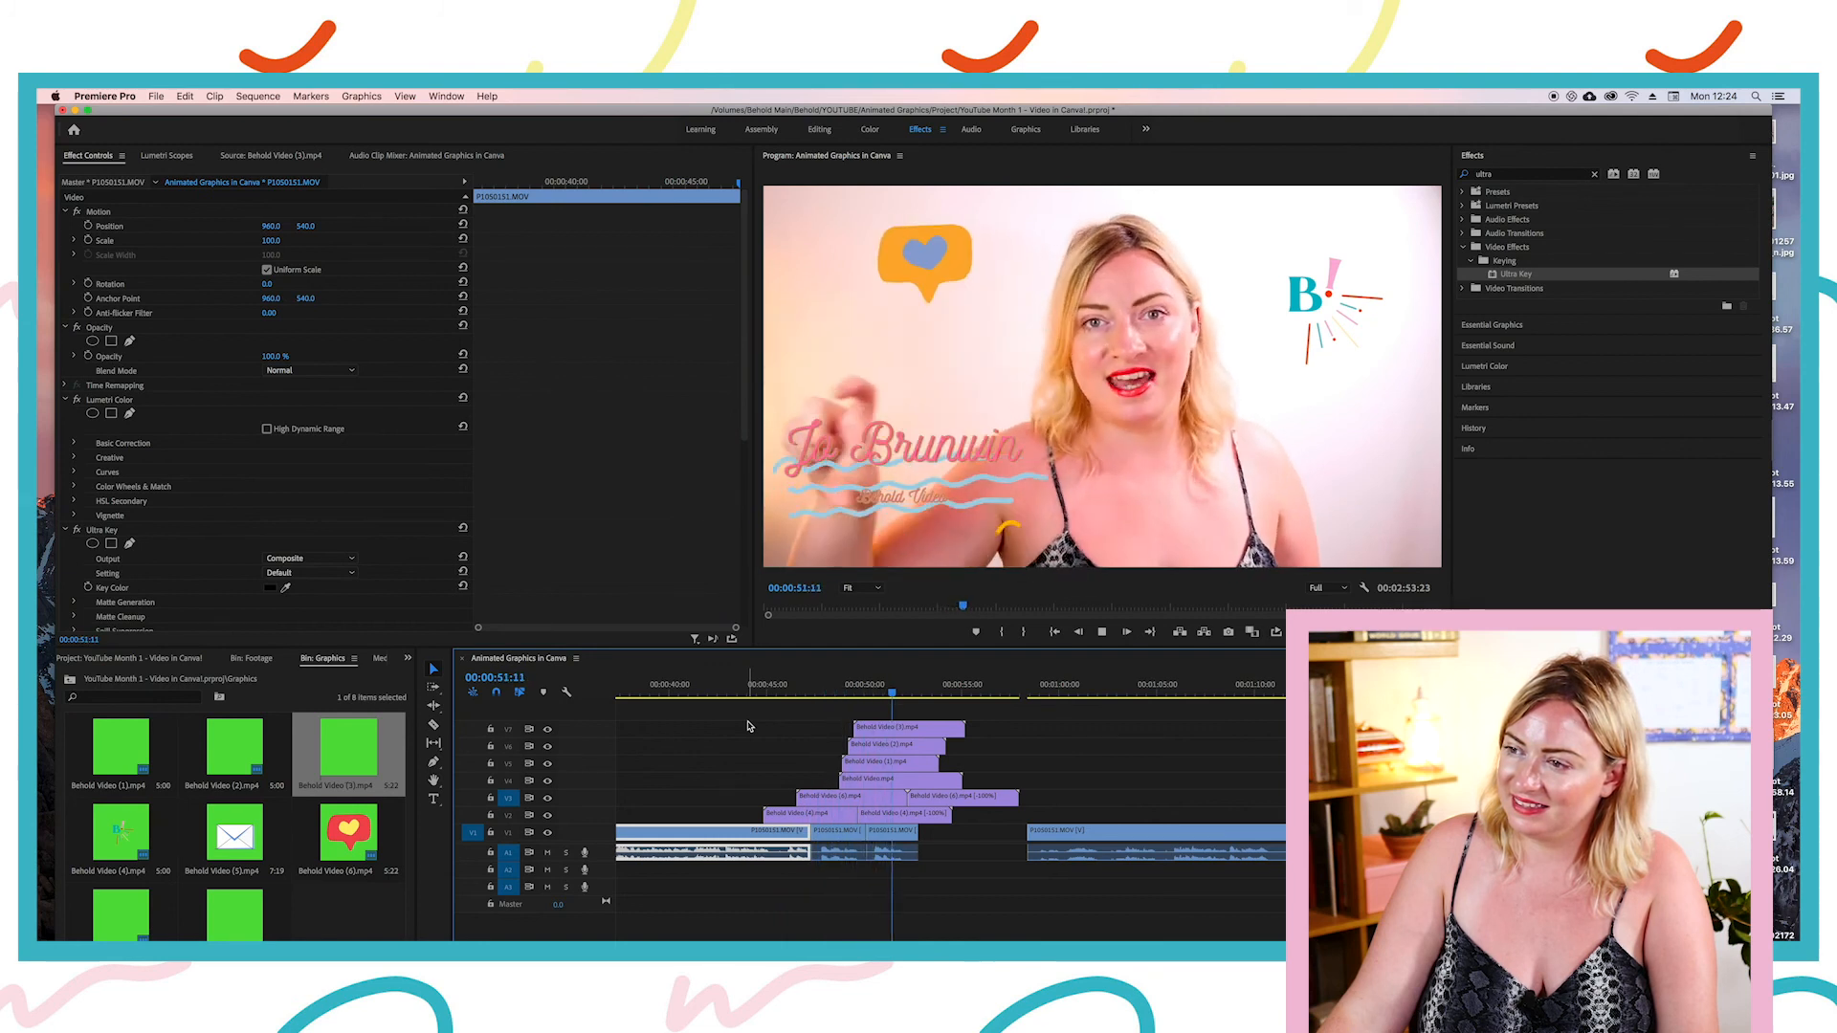
{"action": "key", "text": "space"}
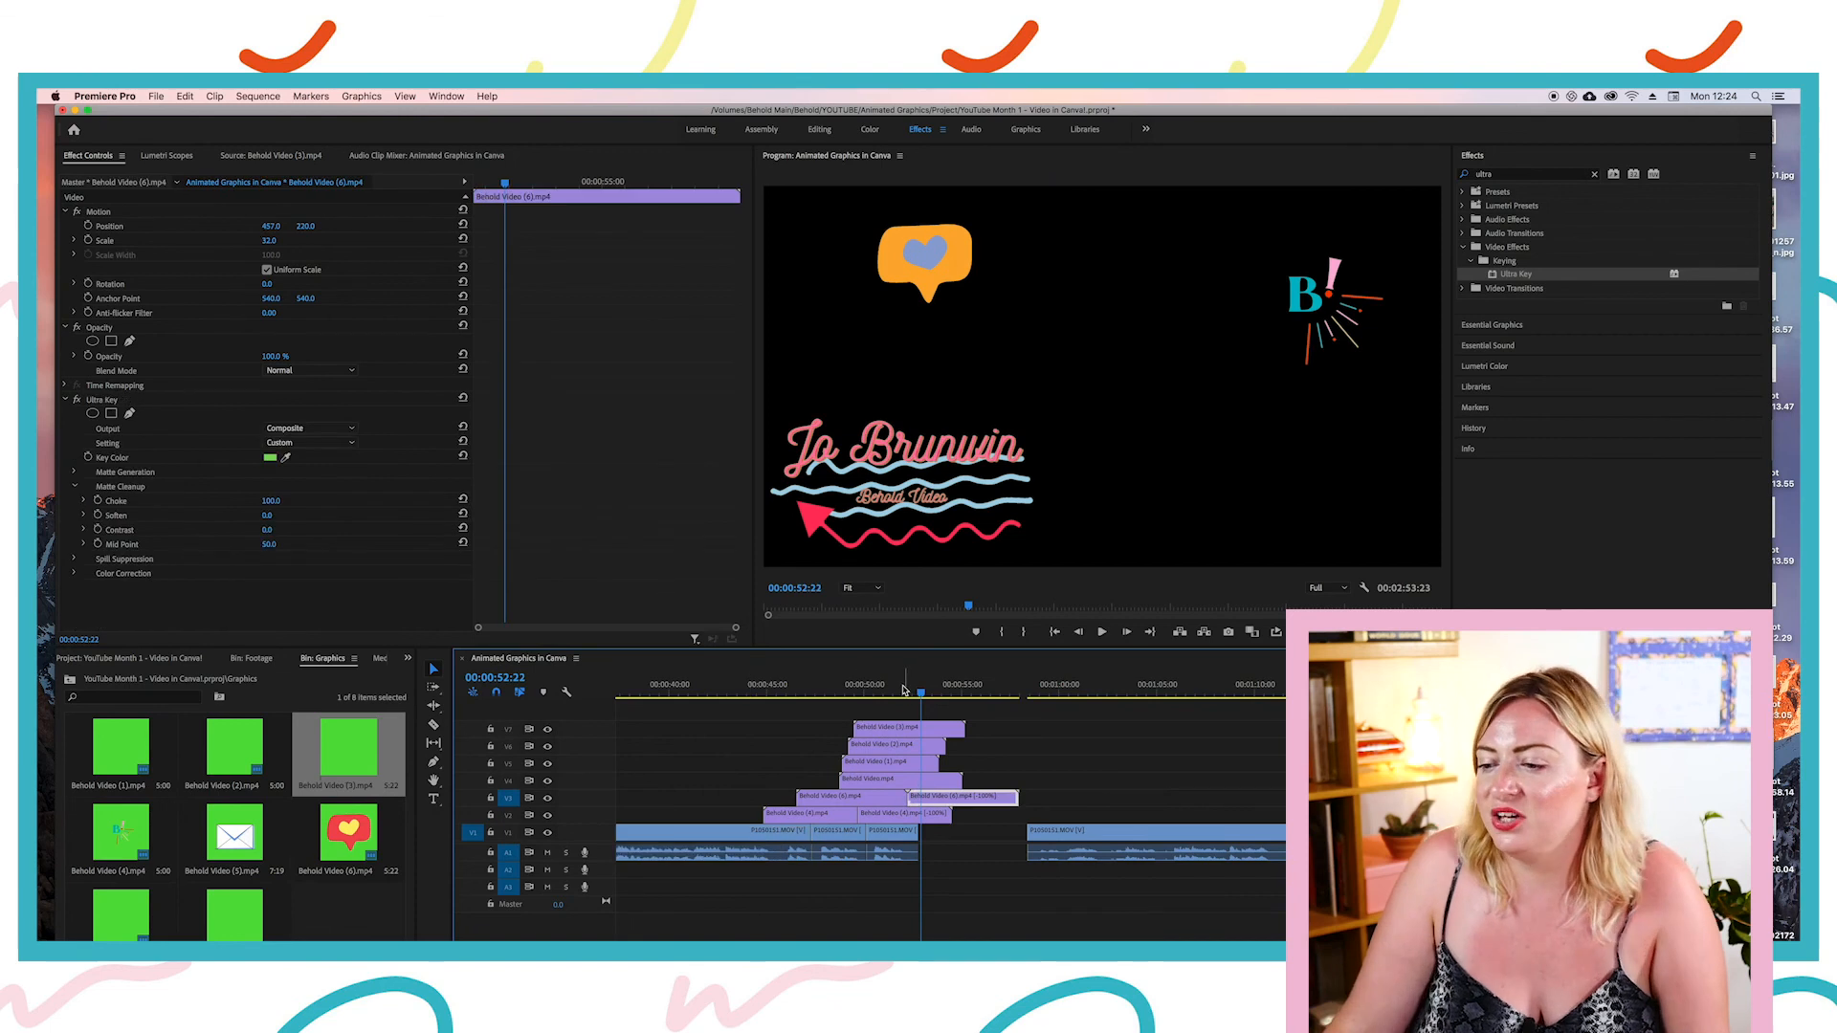
Step: Remove the last footage segment before the gap on V1 and slow the segment preceding it to 50% speed
{"action": "left_click_drag", "start_coordinate": [912, 692], "coordinate": [835, 693]}
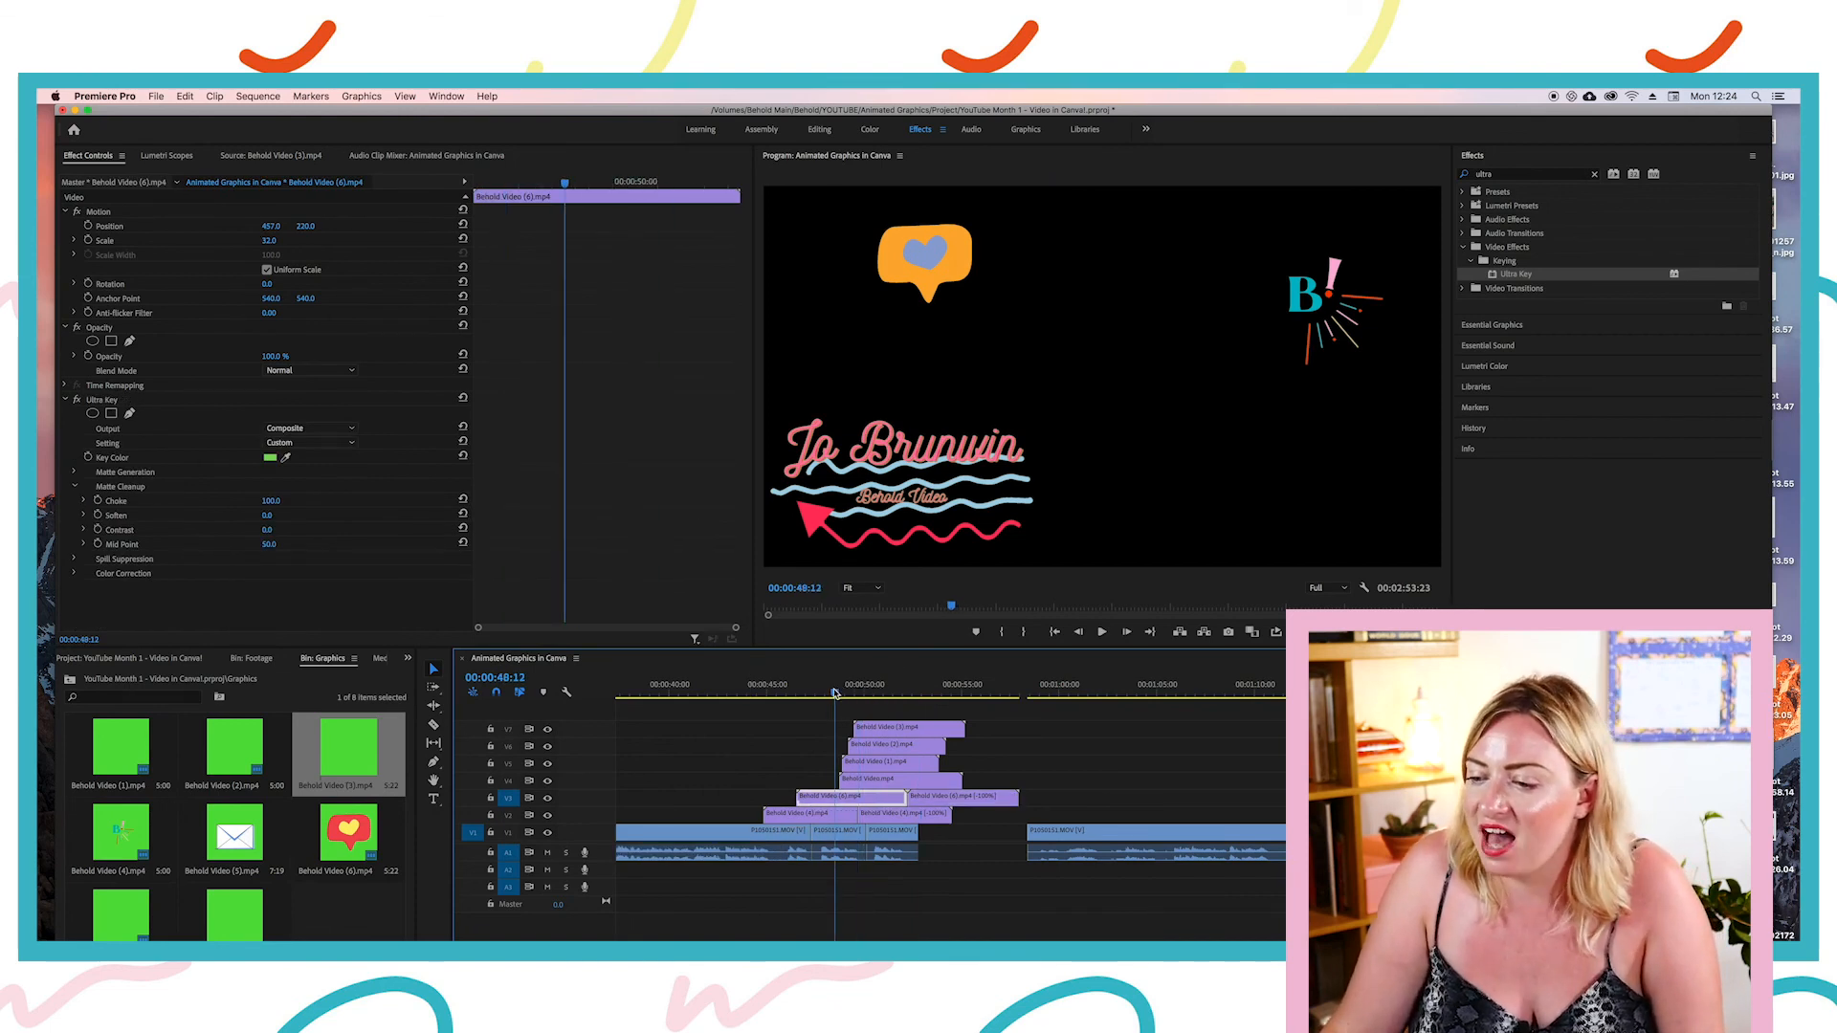
{"action": "left_click_drag", "start_coordinate": [920, 842], "coordinate": [866, 843]}
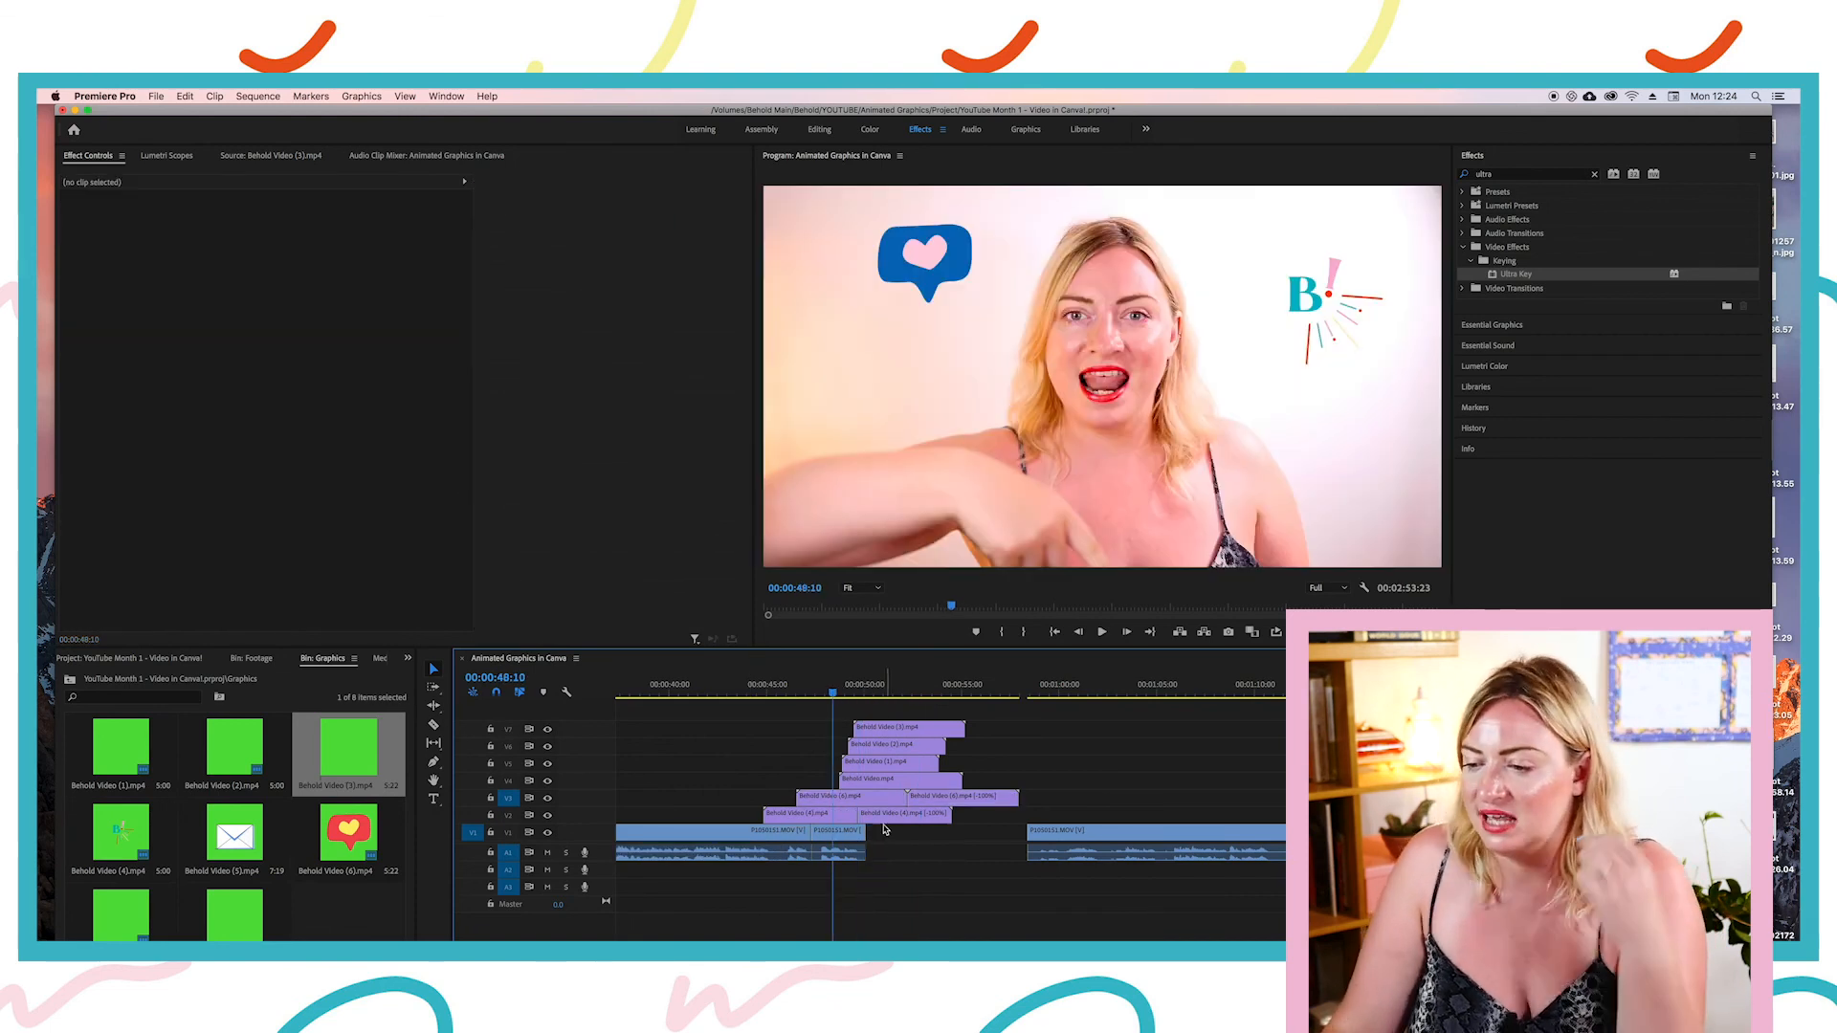
{"action": "left_click", "coordinate": [852, 838]}
{"action": "right_click", "coordinate": [849, 837]}
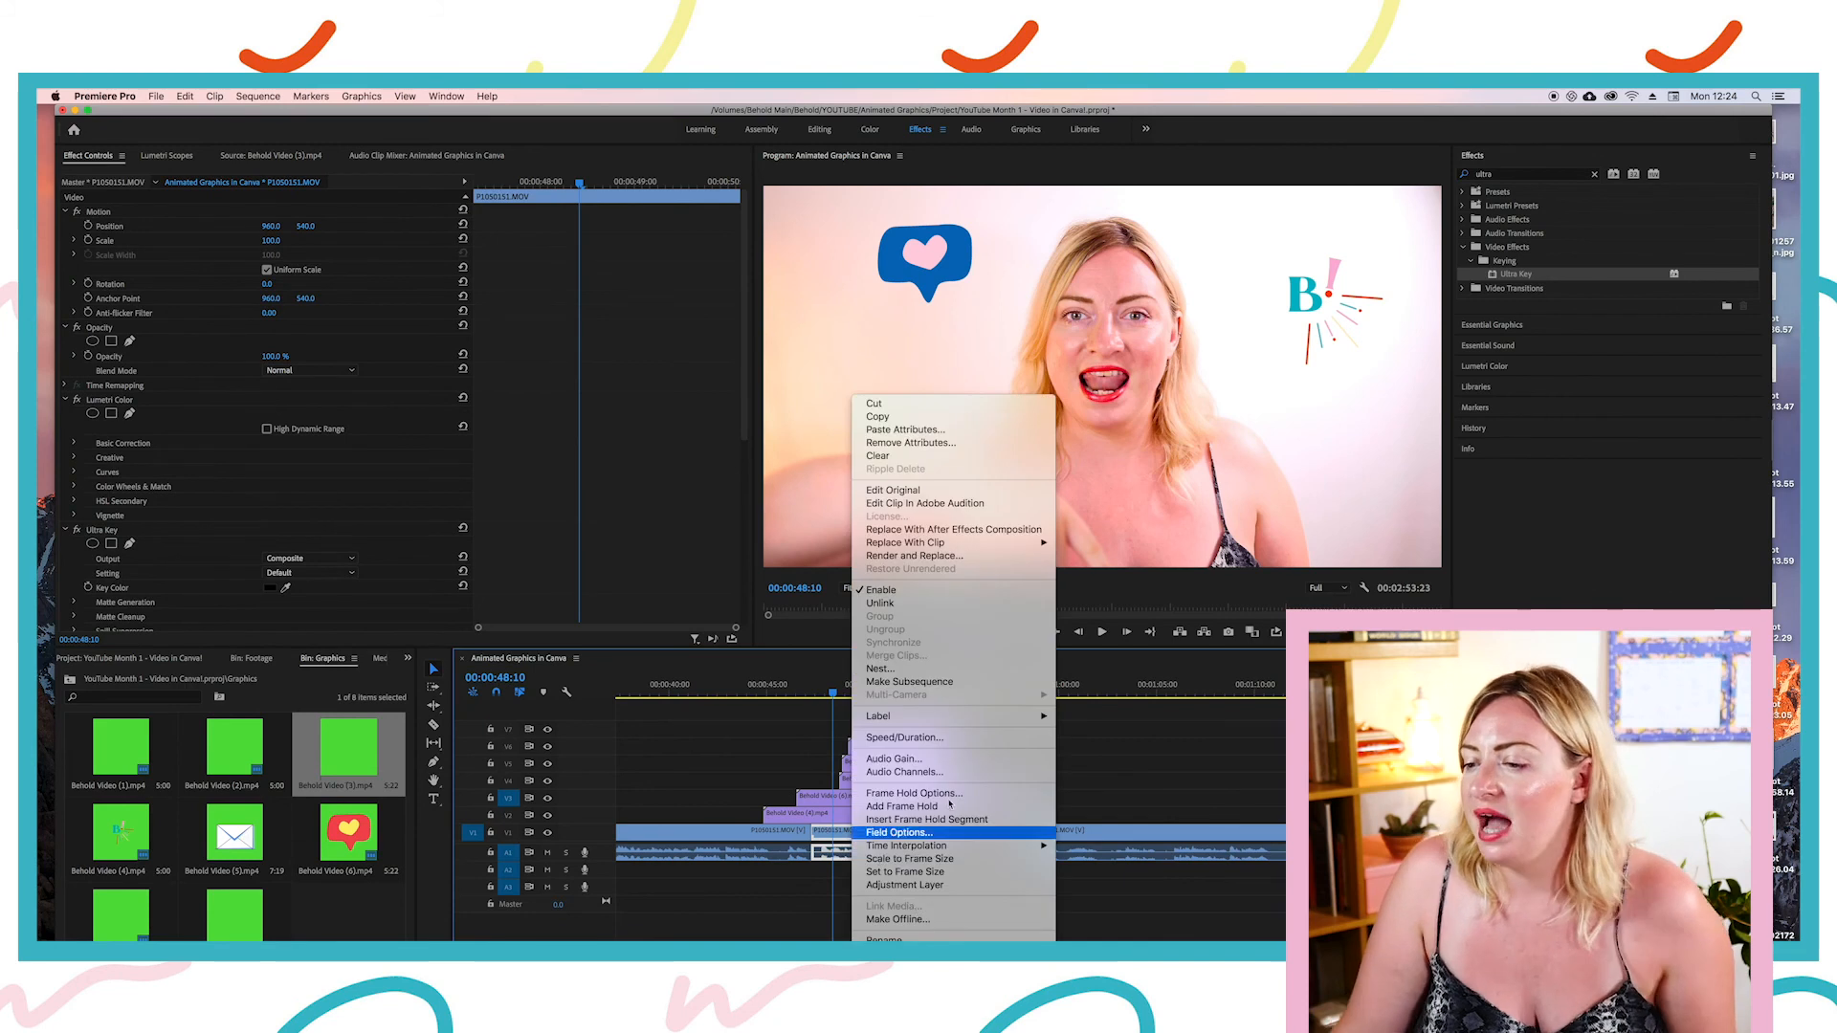
{"action": "left_click", "coordinate": [914, 738]}
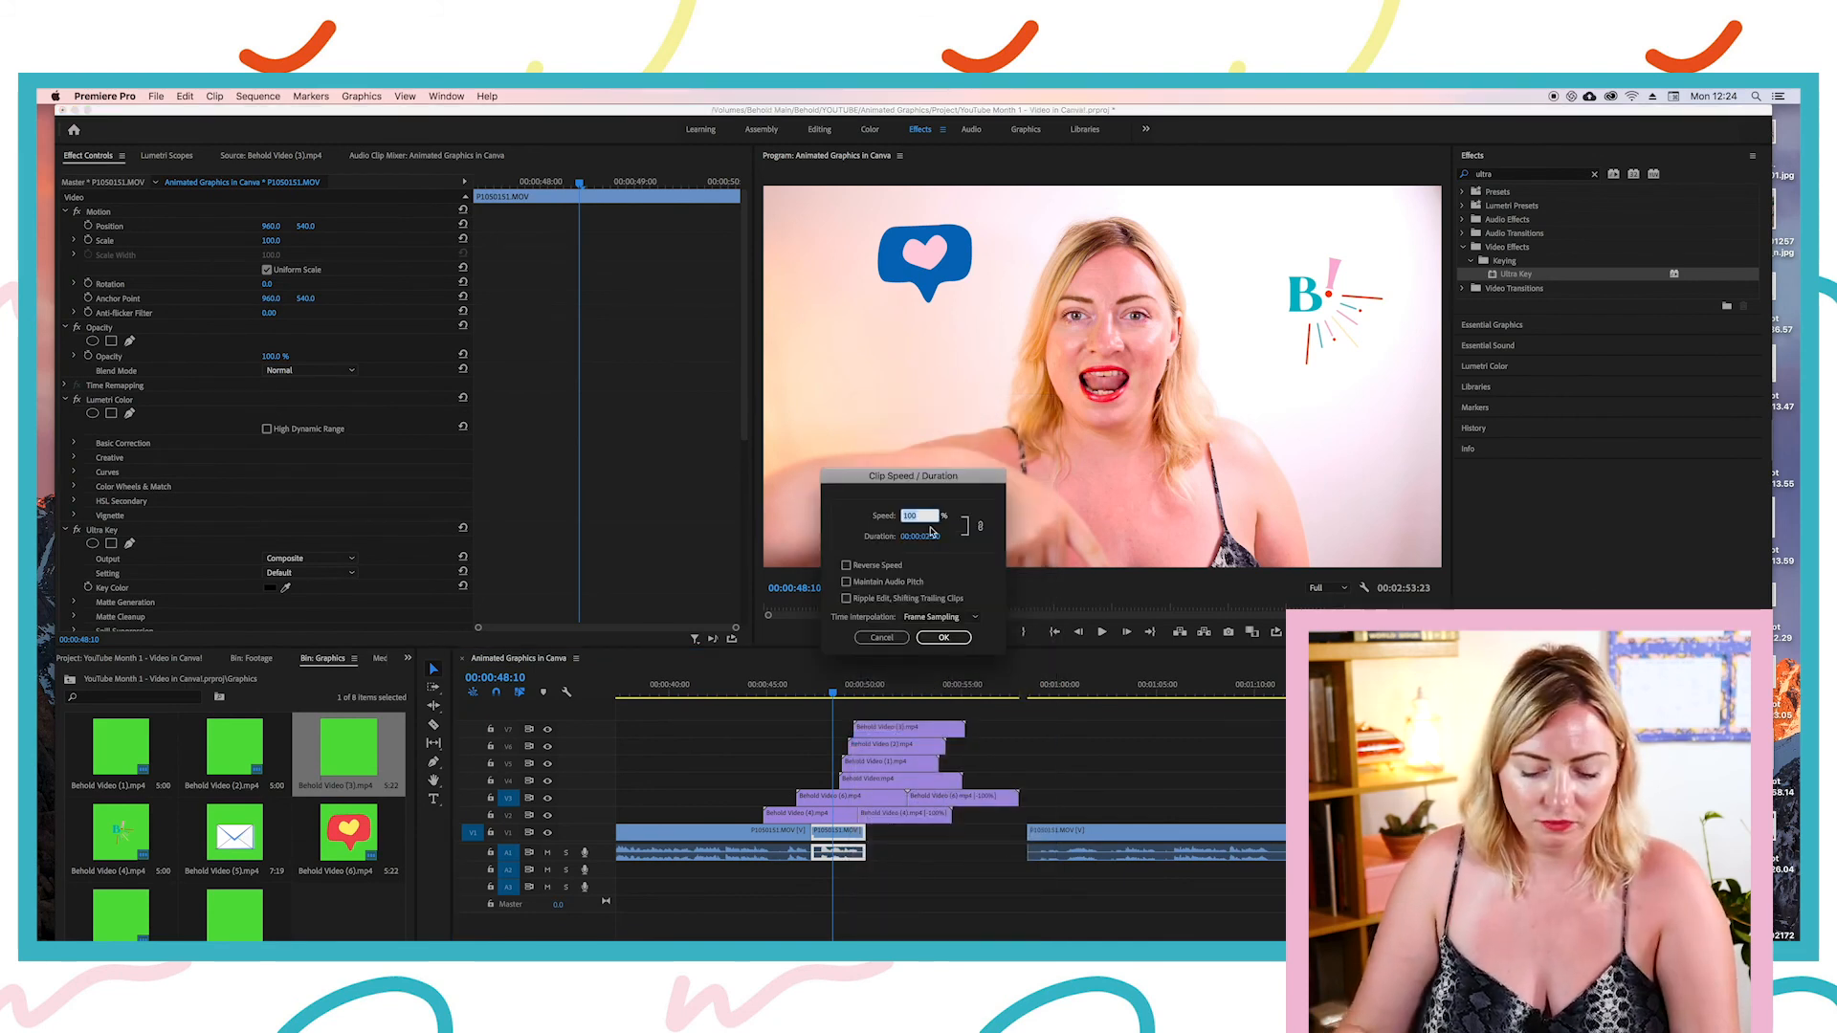
{"action": "key", "text": "Return"}
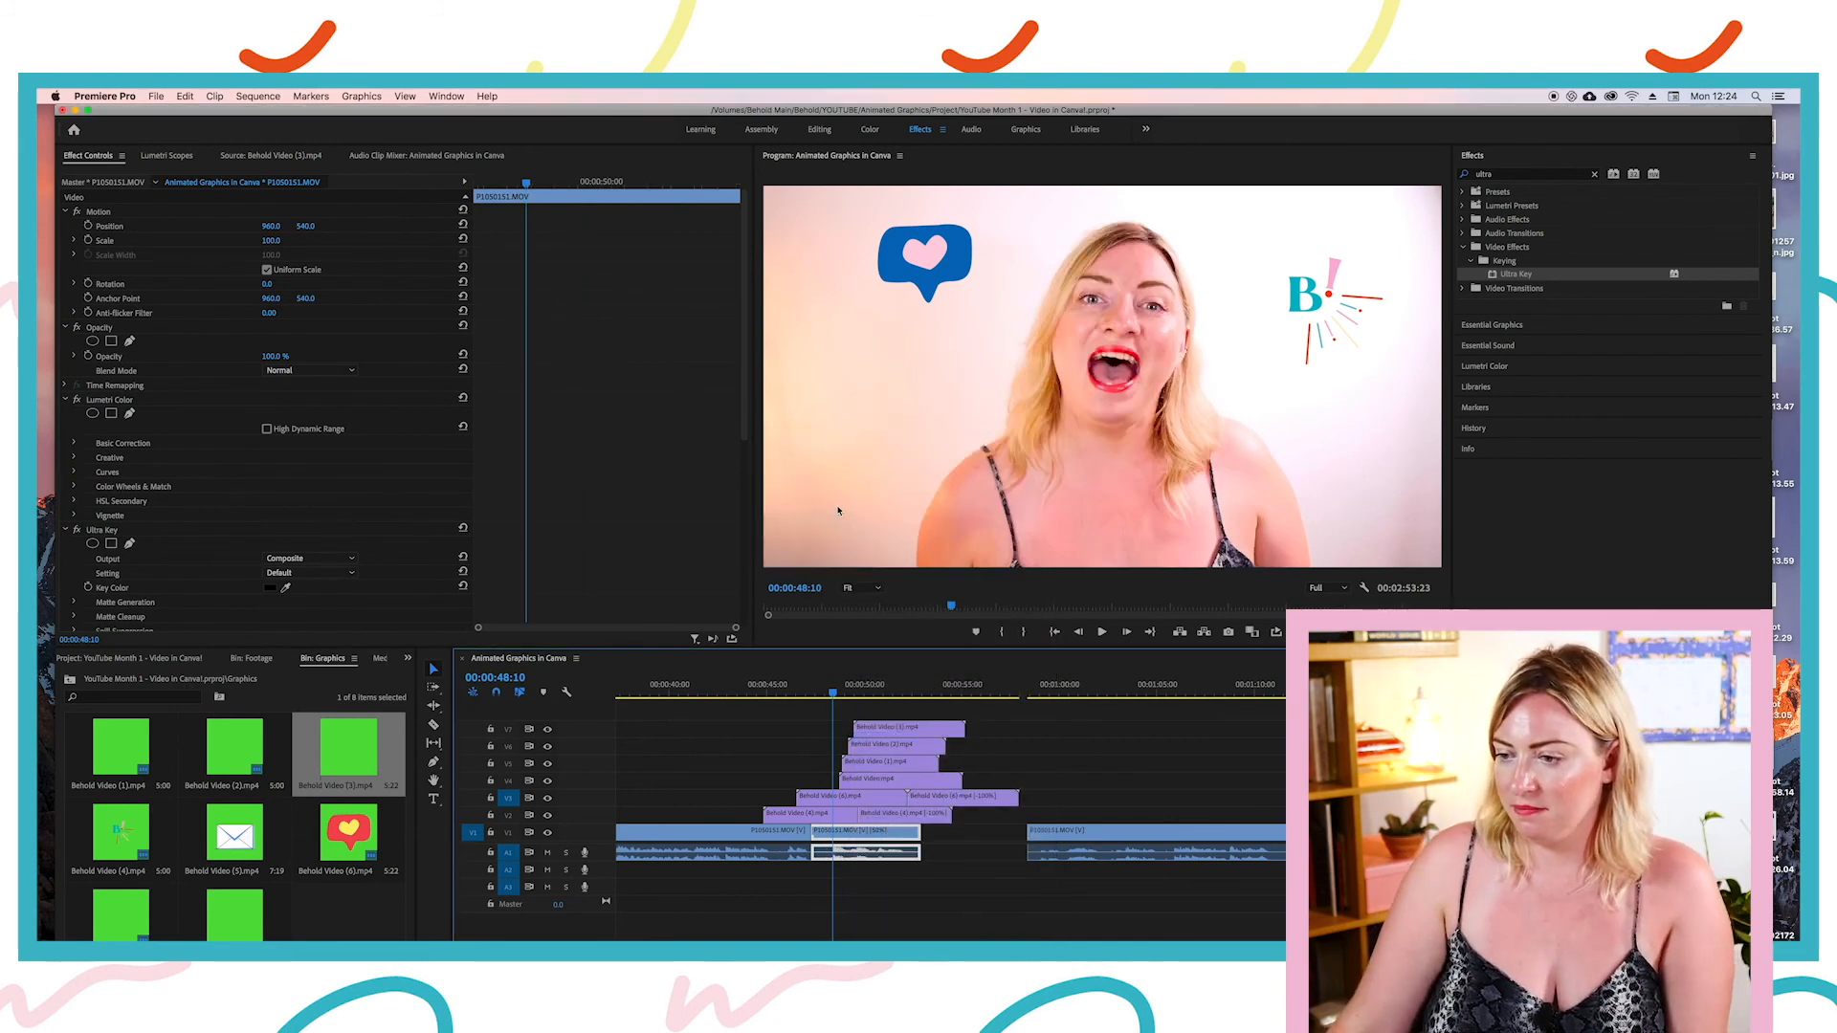
Step: Play back the sequence from about 00:00:47 to review the slowed footage beneath the stickers and lower third
{"action": "left_click_drag", "start_coordinate": [818, 693], "coordinate": [803, 693]}
{"action": "left_click", "coordinate": [832, 795]}
{"action": "key", "text": "space"}
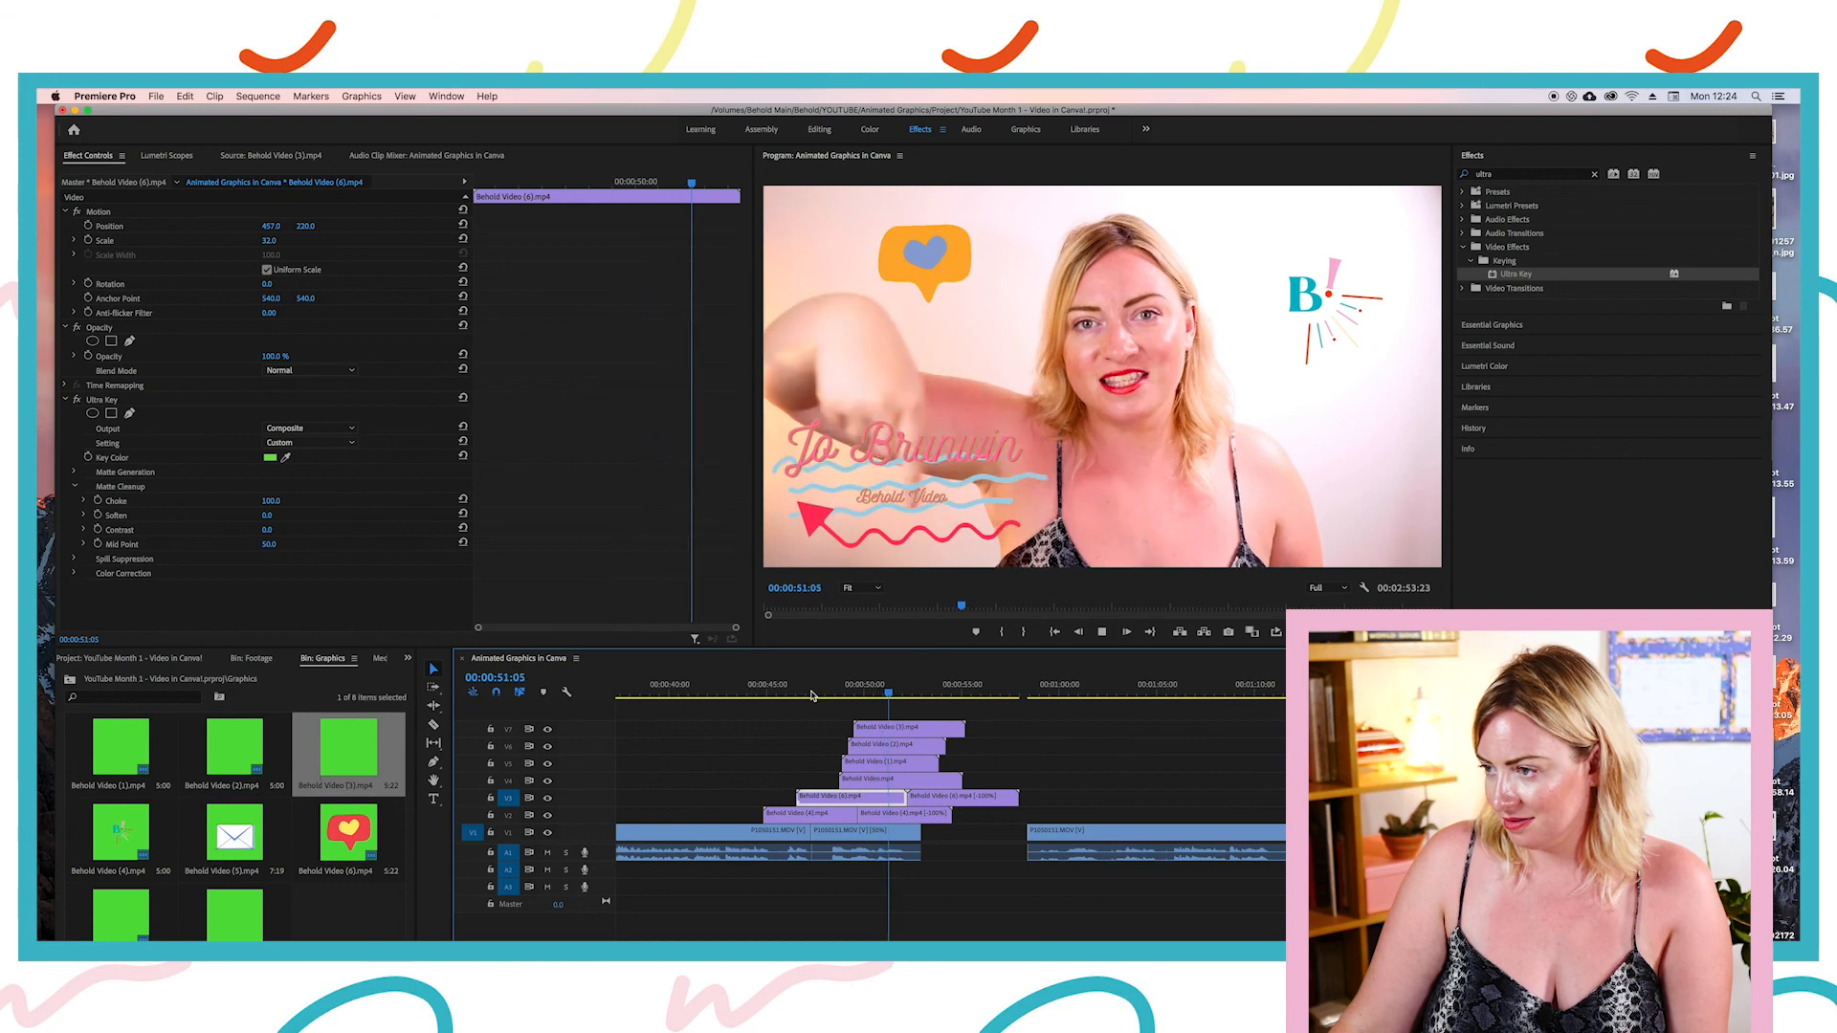
{"action": "key", "text": "space"}
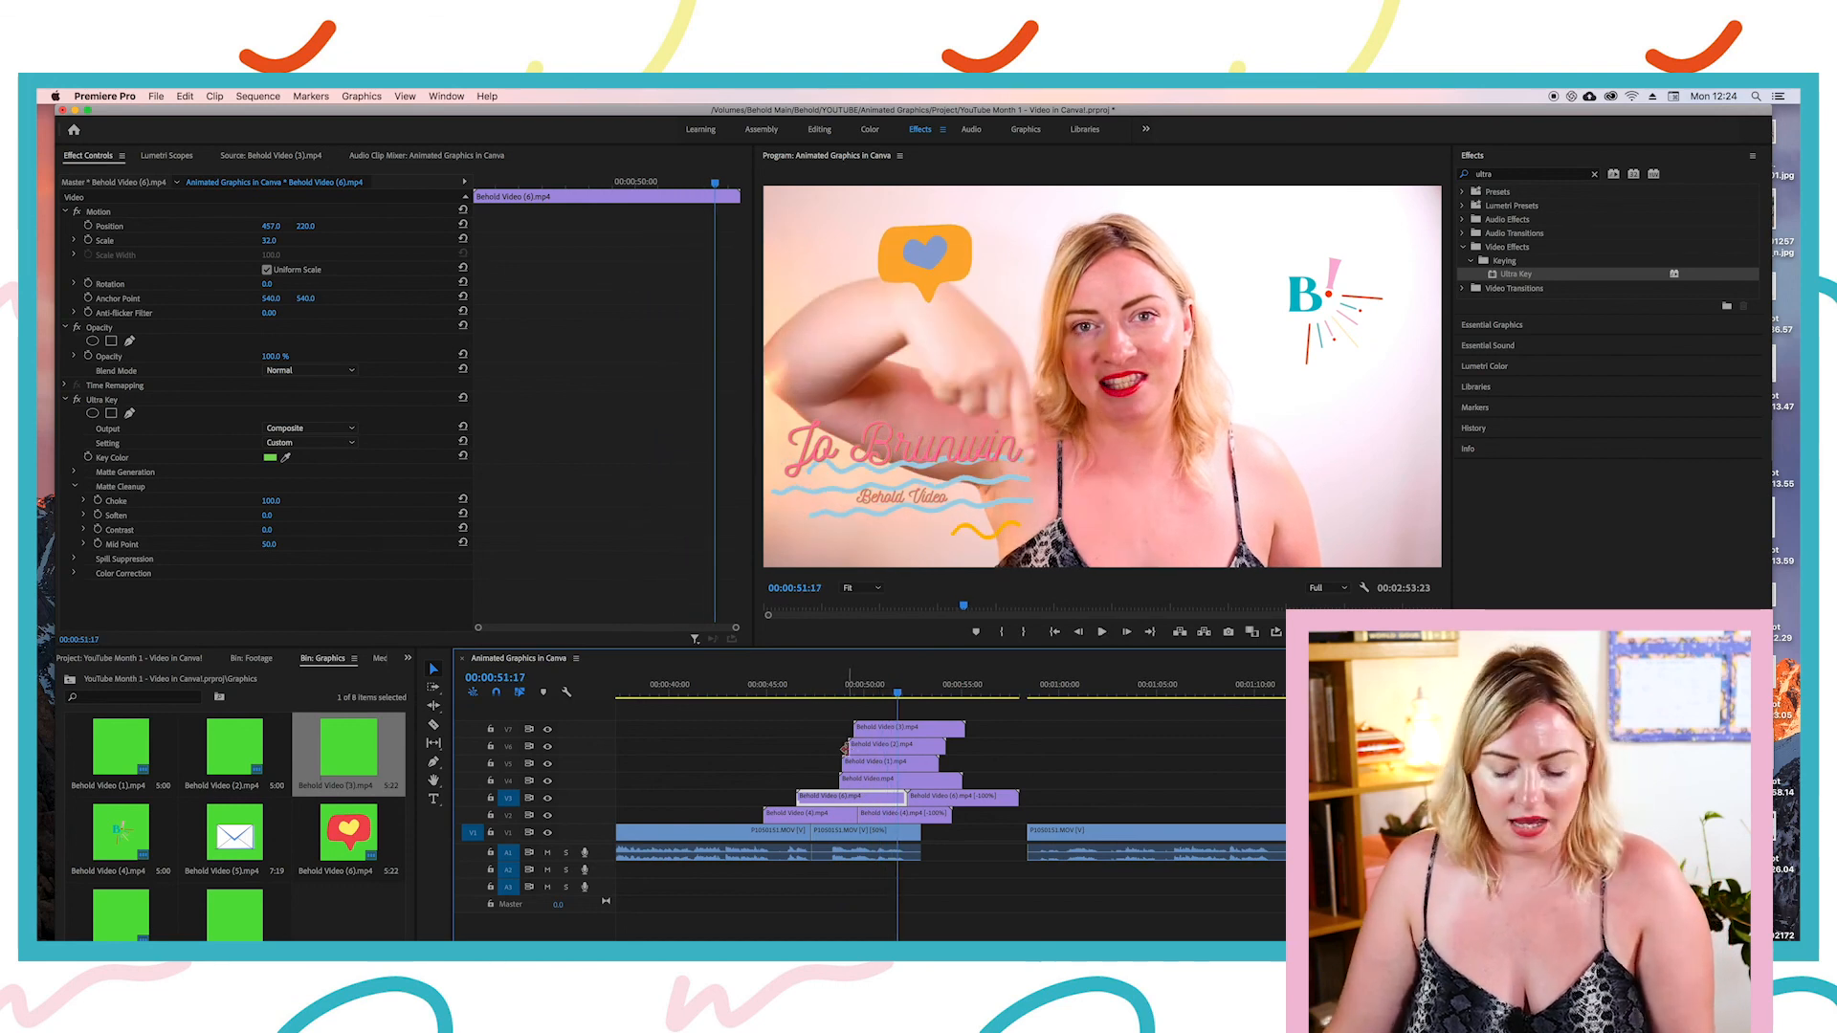
Step: Undo the 50% slowdown of the last V1 footage segment before the gap and split the segment at 00:00:49:17
{"action": "left_click_drag", "start_coordinate": [920, 832], "coordinate": [863, 844]}
{"action": "left_click_drag", "start_coordinate": [830, 685], "coordinate": [862, 687]}
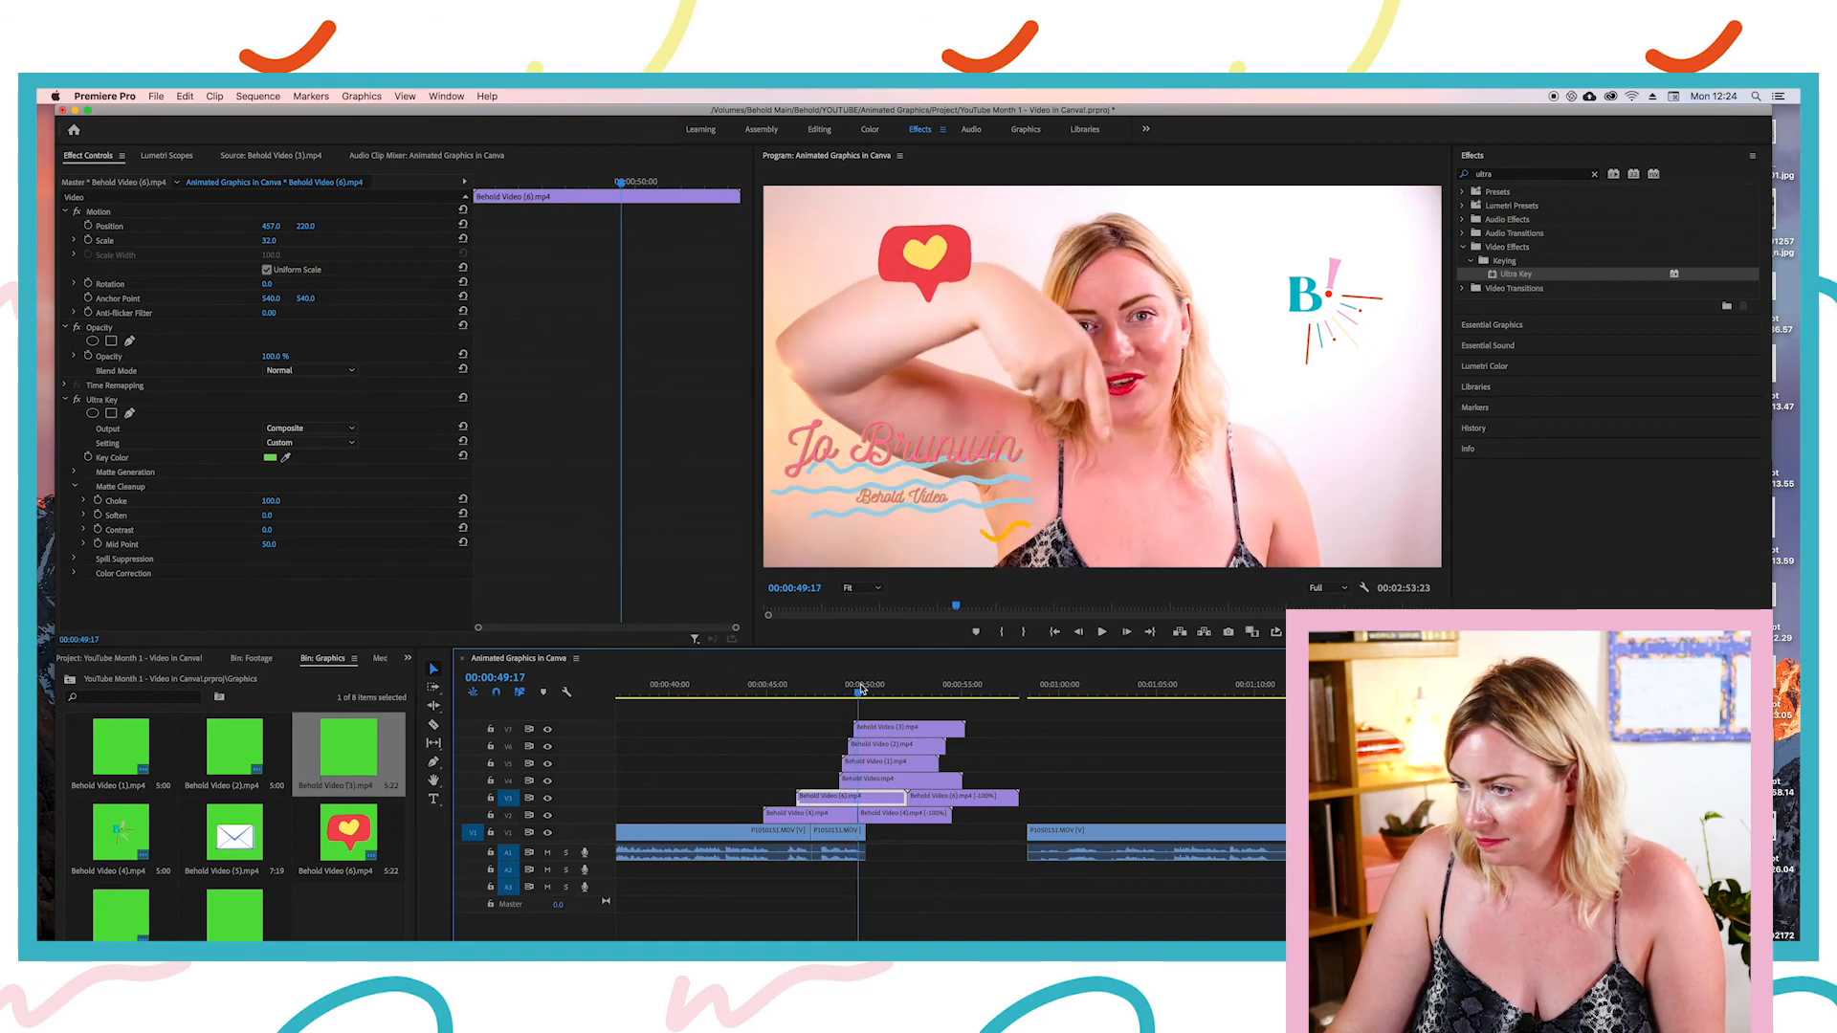
Step: Slow down the short footage piece after the 00:00:49:17 cut on V1 so it extends under the graphics
{"action": "left_click", "coordinate": [860, 833]}
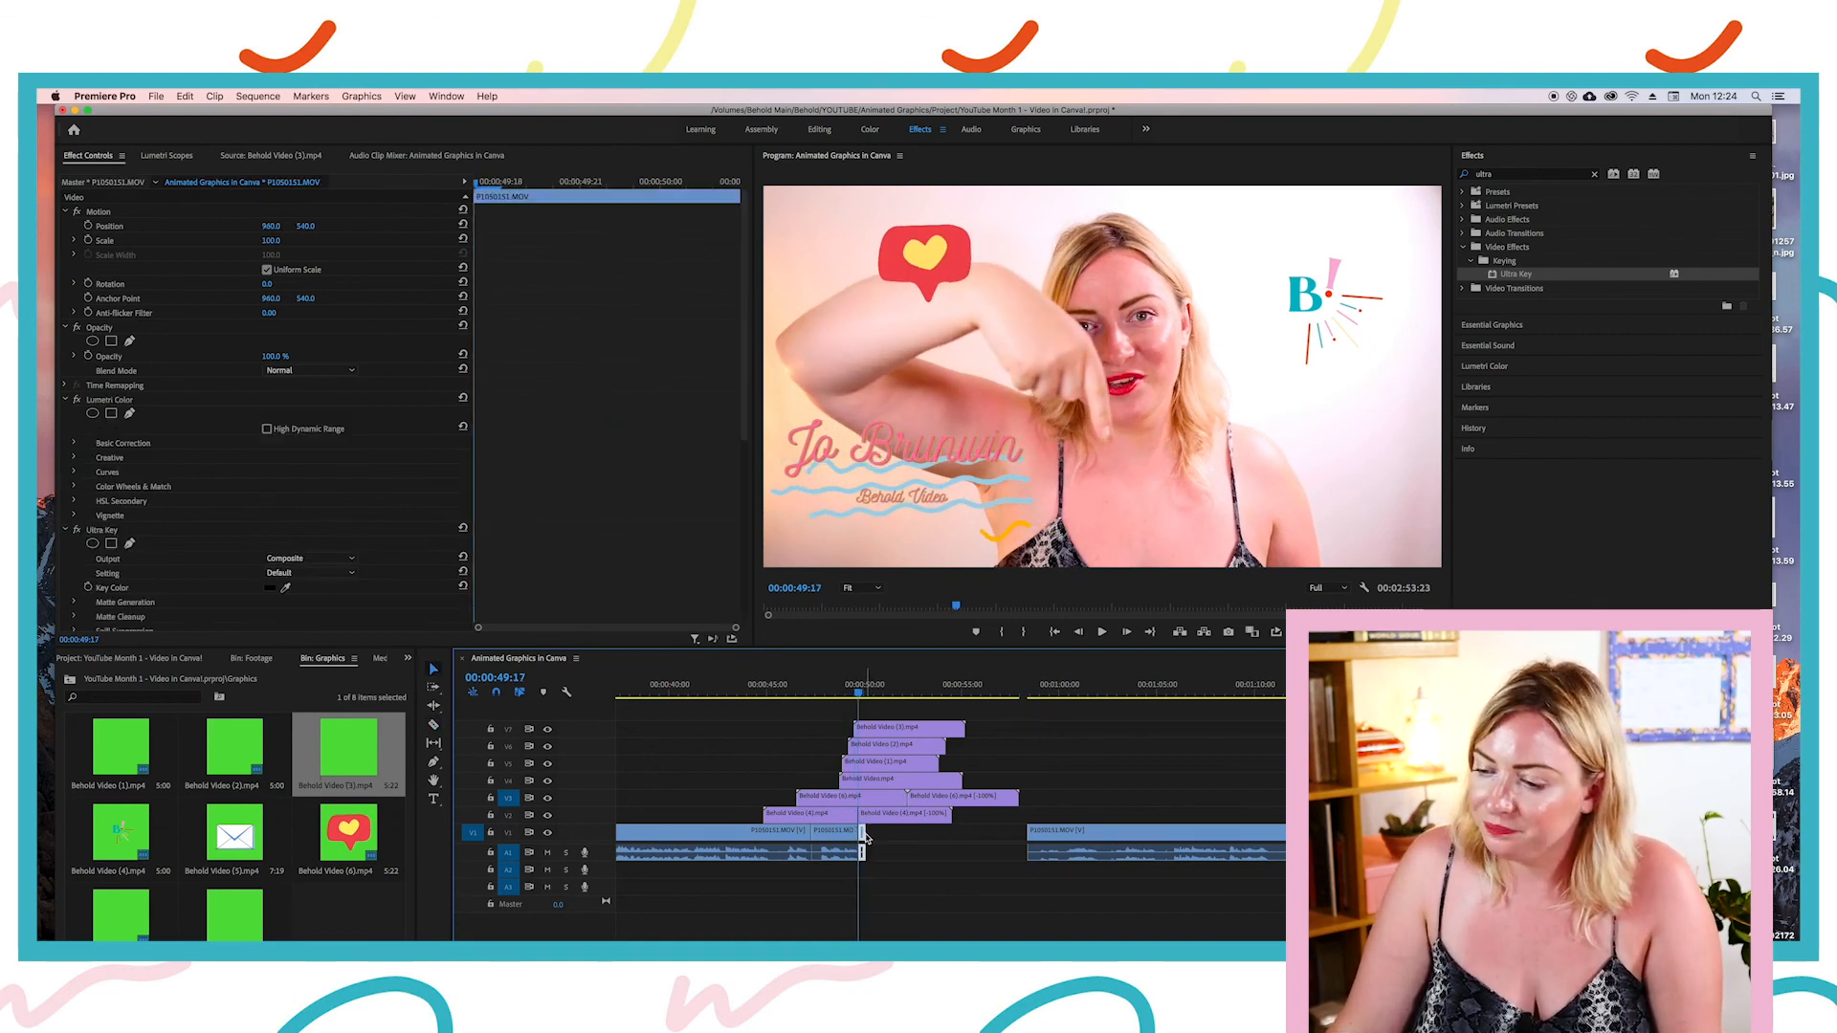
{"action": "right_click", "coordinate": [860, 833]}
{"action": "left_click", "coordinate": [915, 739]}
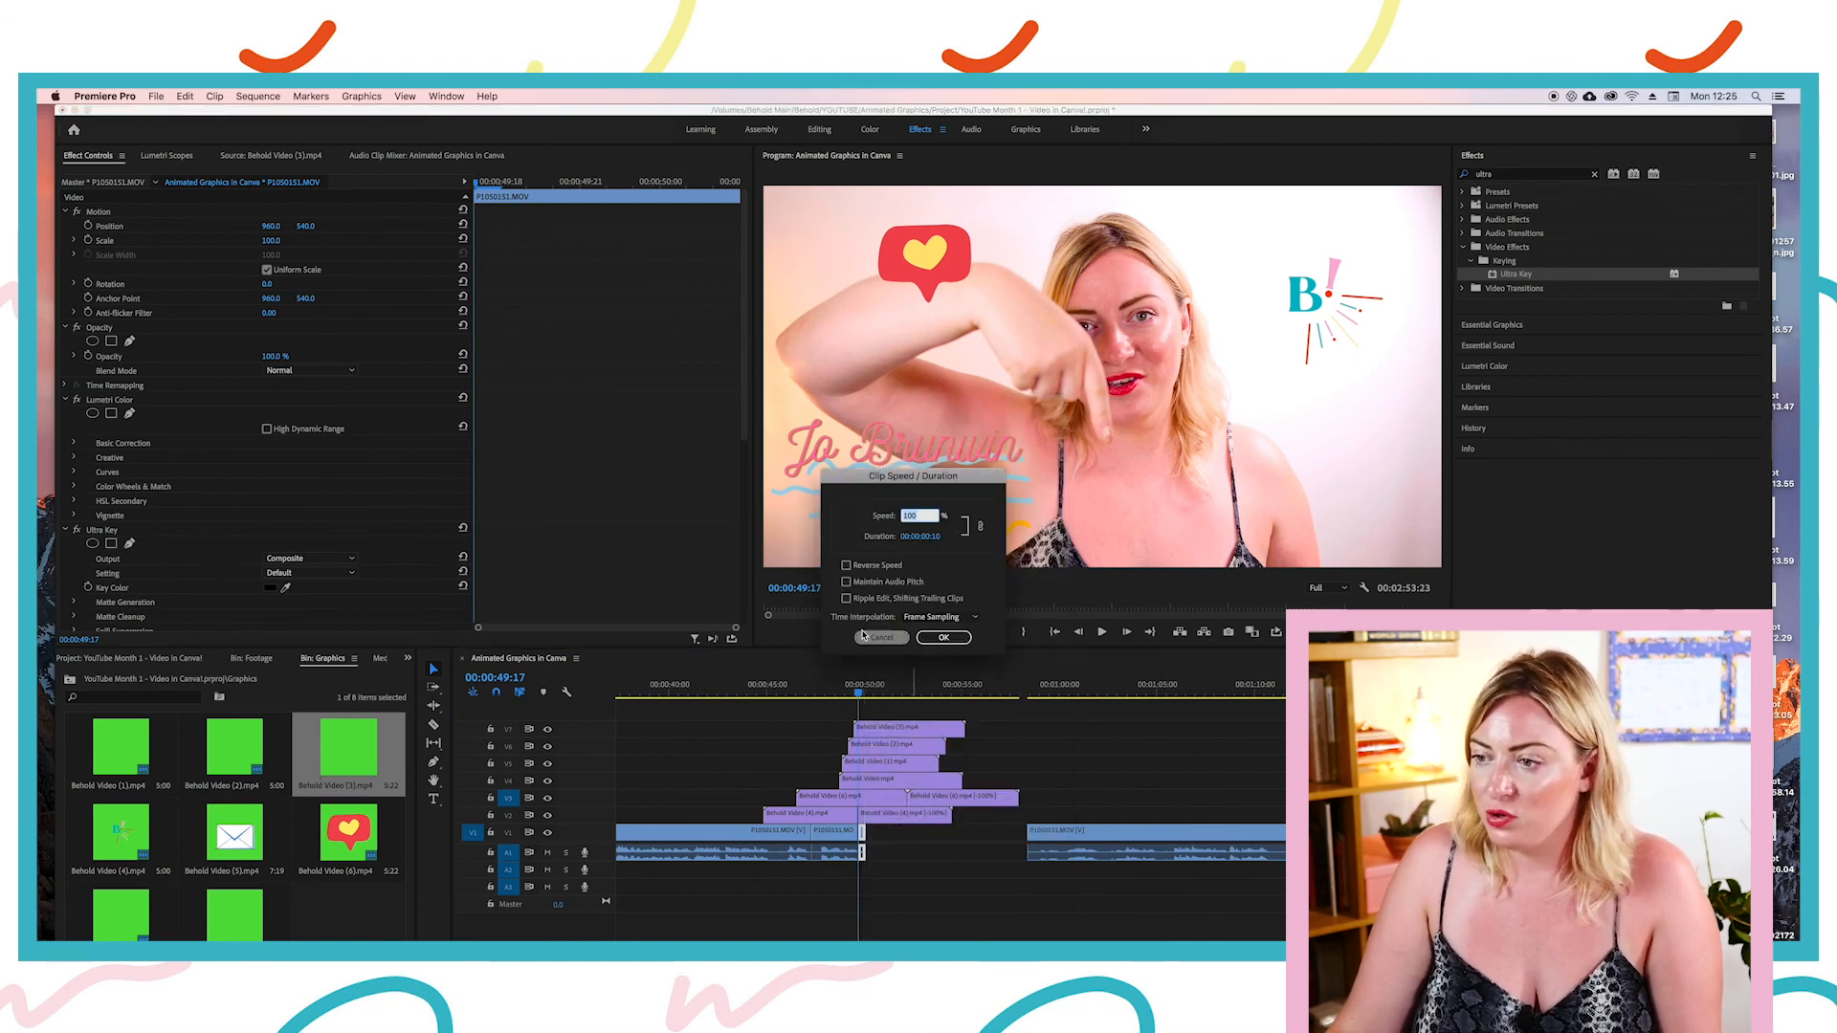
{"action": "key", "text": "Return"}
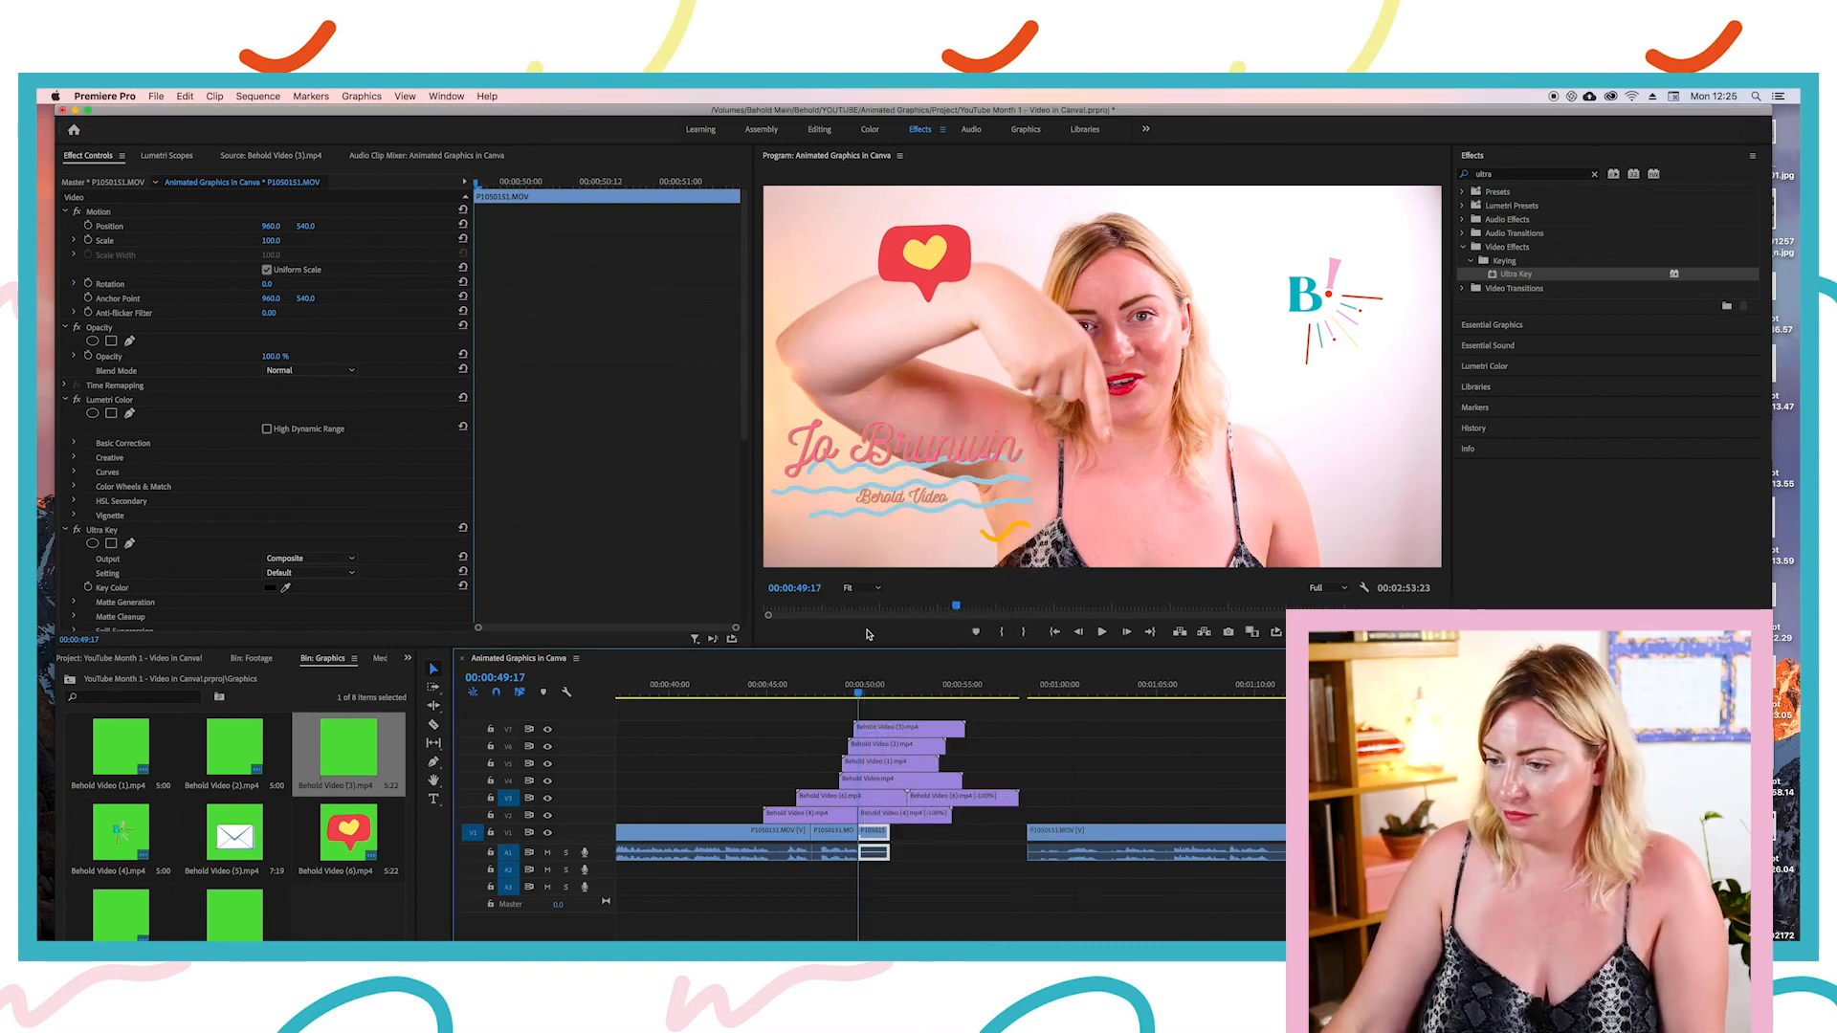
Step: Play back the sequence from about 00:00:48 and recheck the slowed end piece under the lower third around 00:00:50
{"action": "left_click_drag", "start_coordinate": [860, 685], "coordinate": [832, 713]}
{"action": "key", "text": "space"}
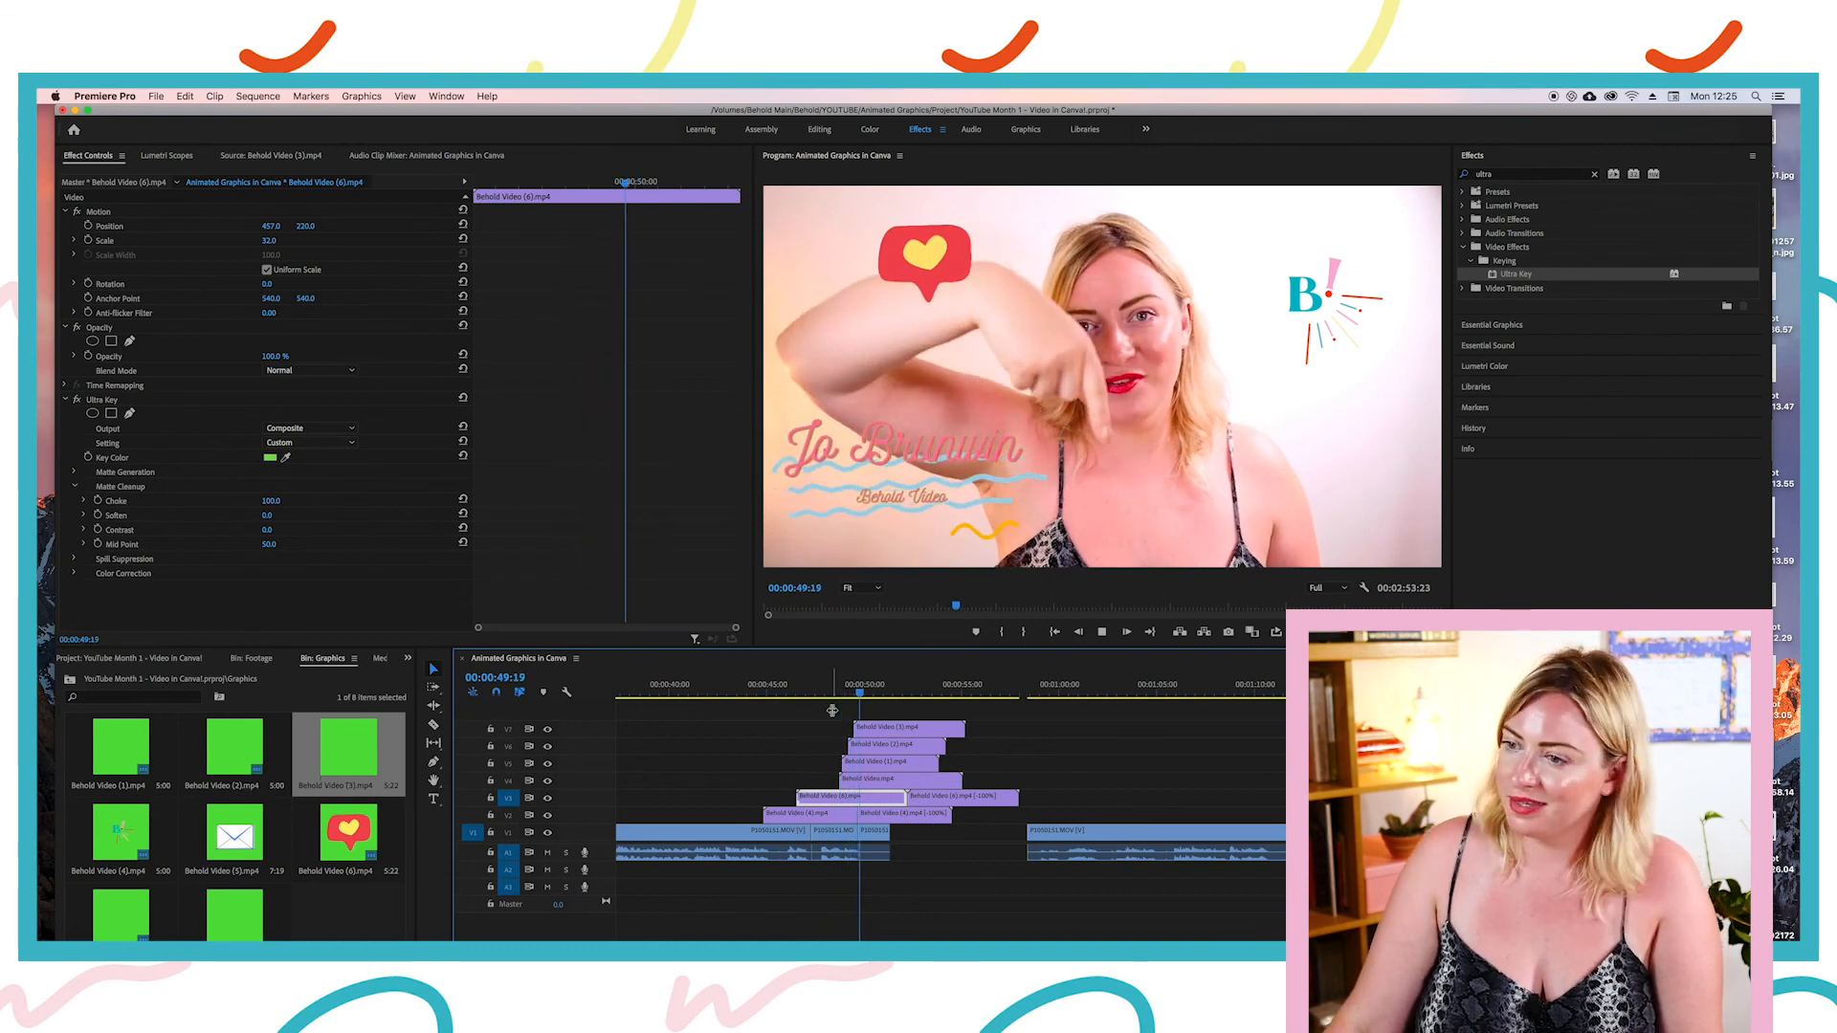
{"action": "left_click", "coordinate": [852, 695]}
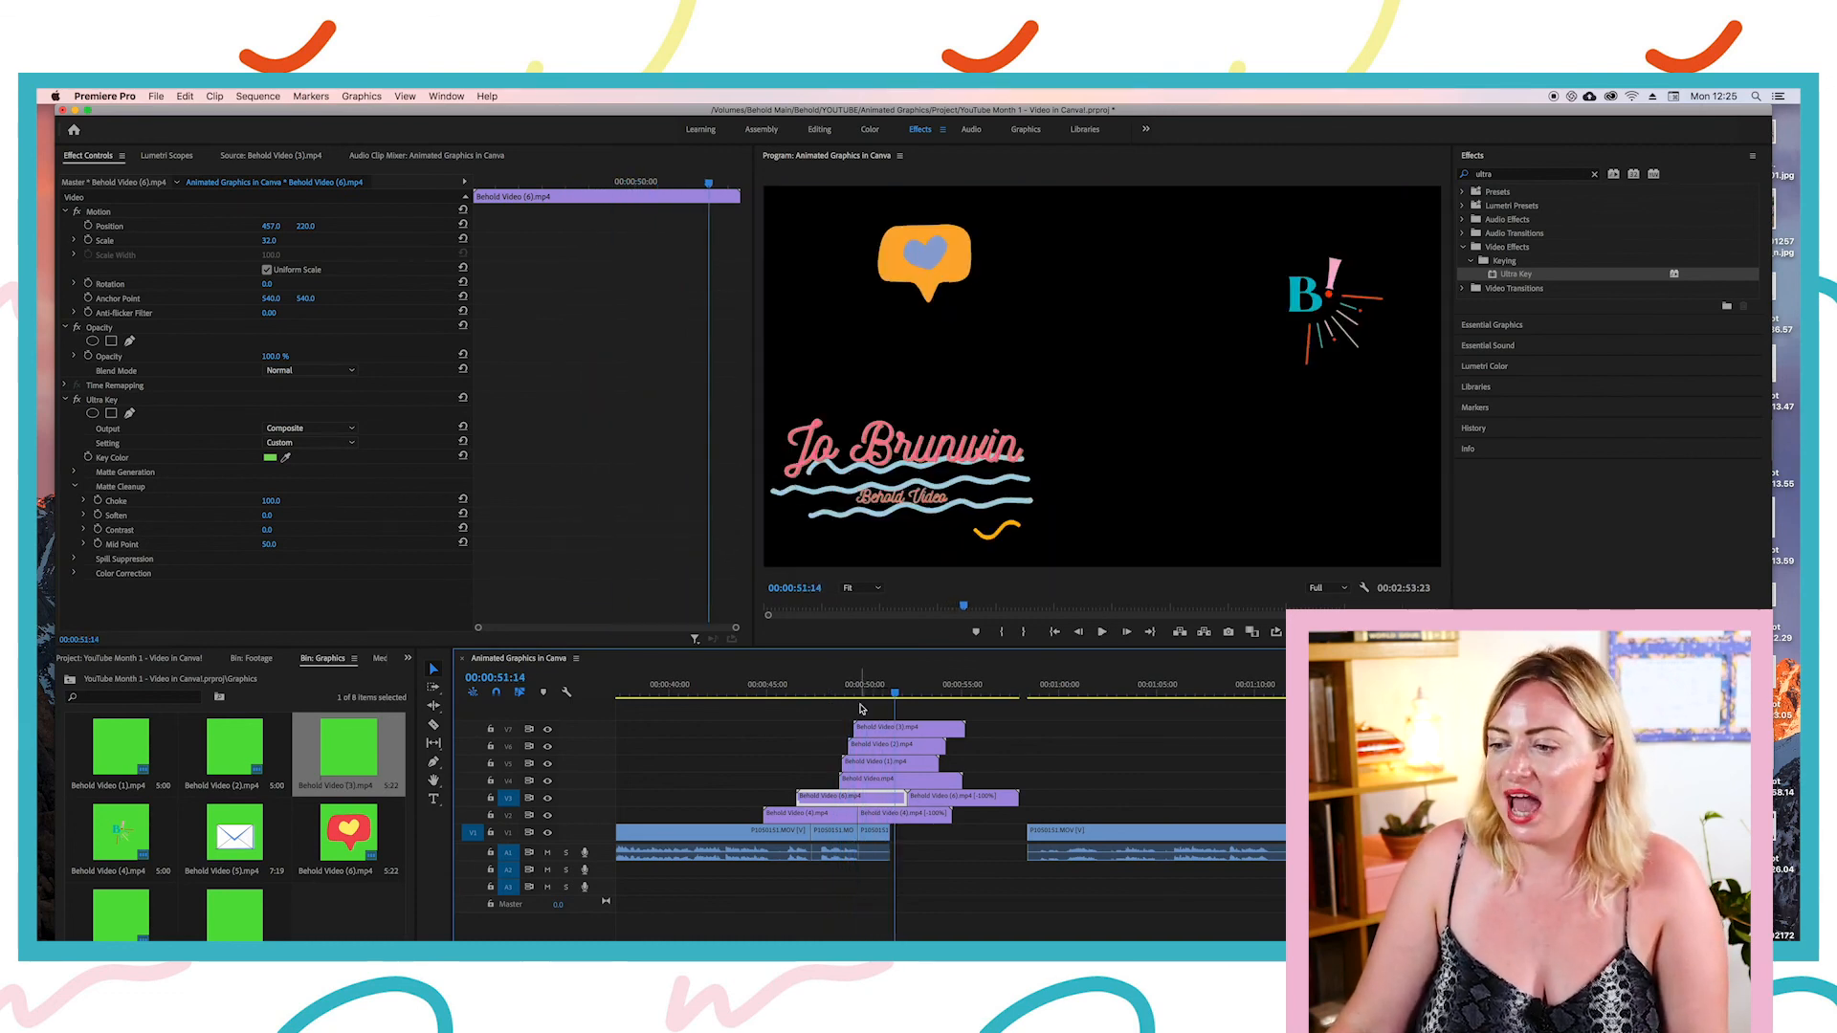
{"action": "left_click_drag", "start_coordinate": [852, 696], "coordinate": [865, 696]}
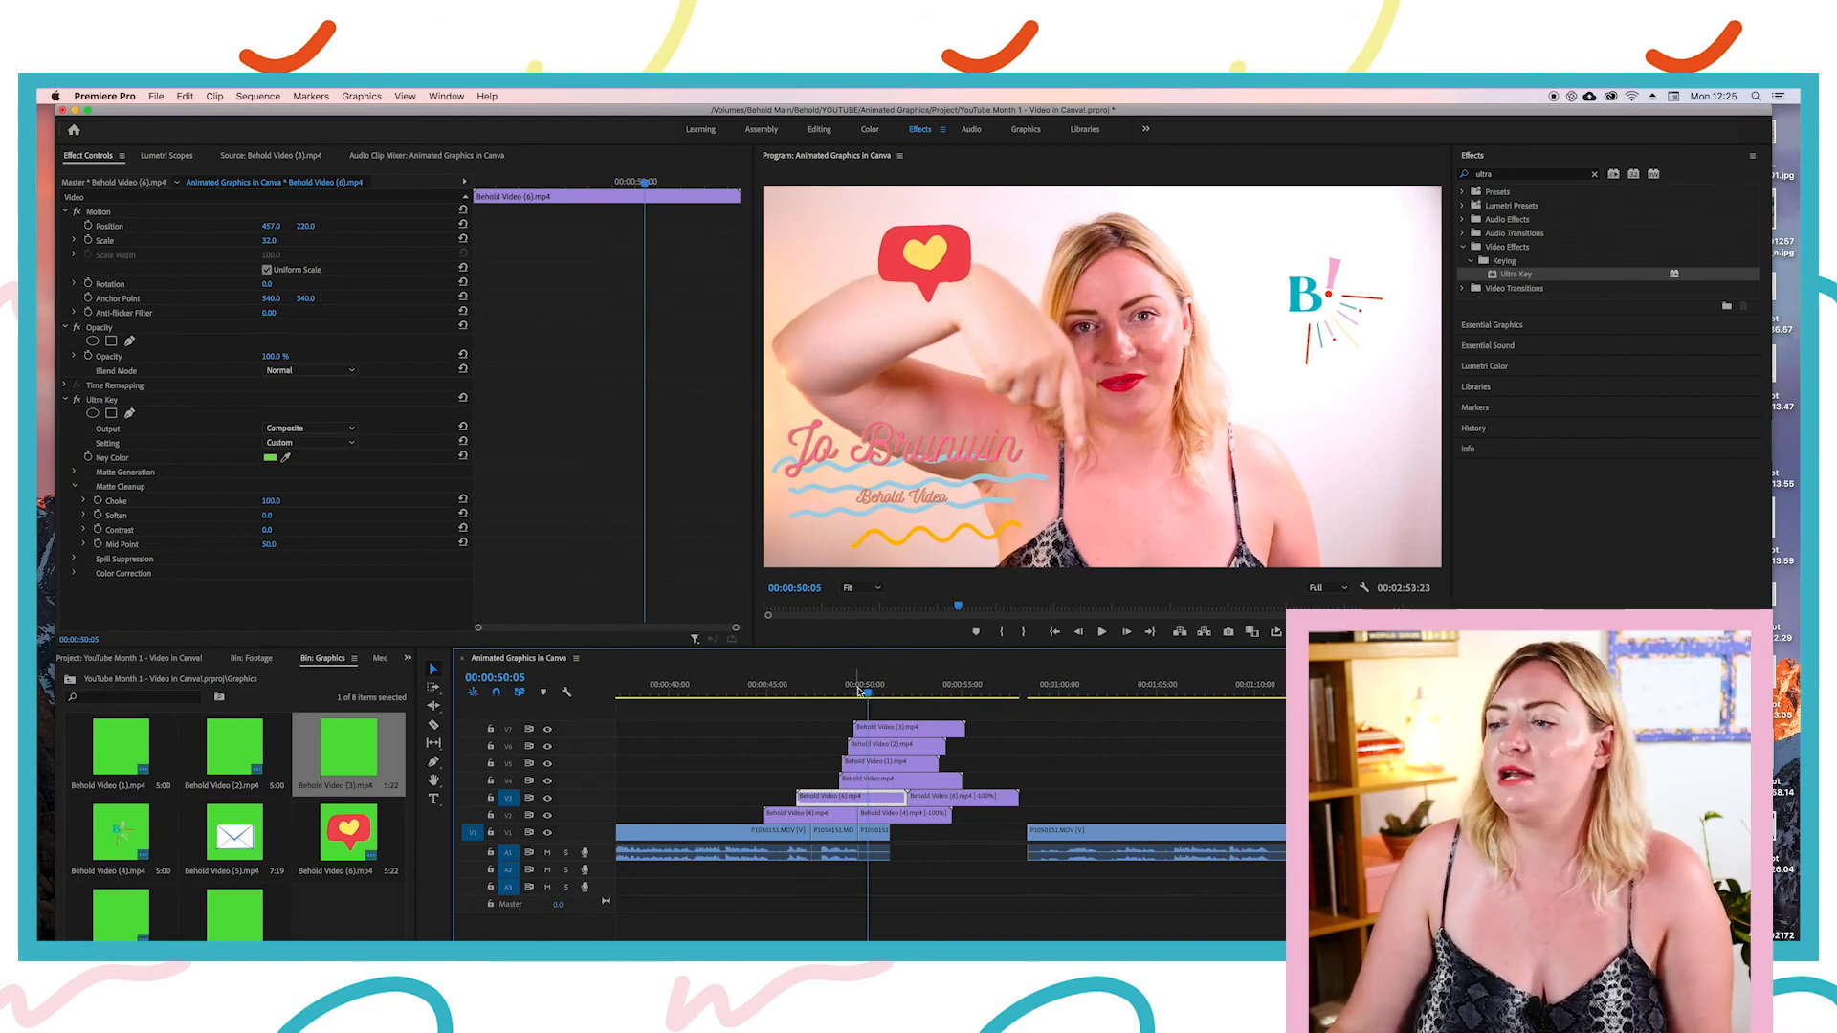